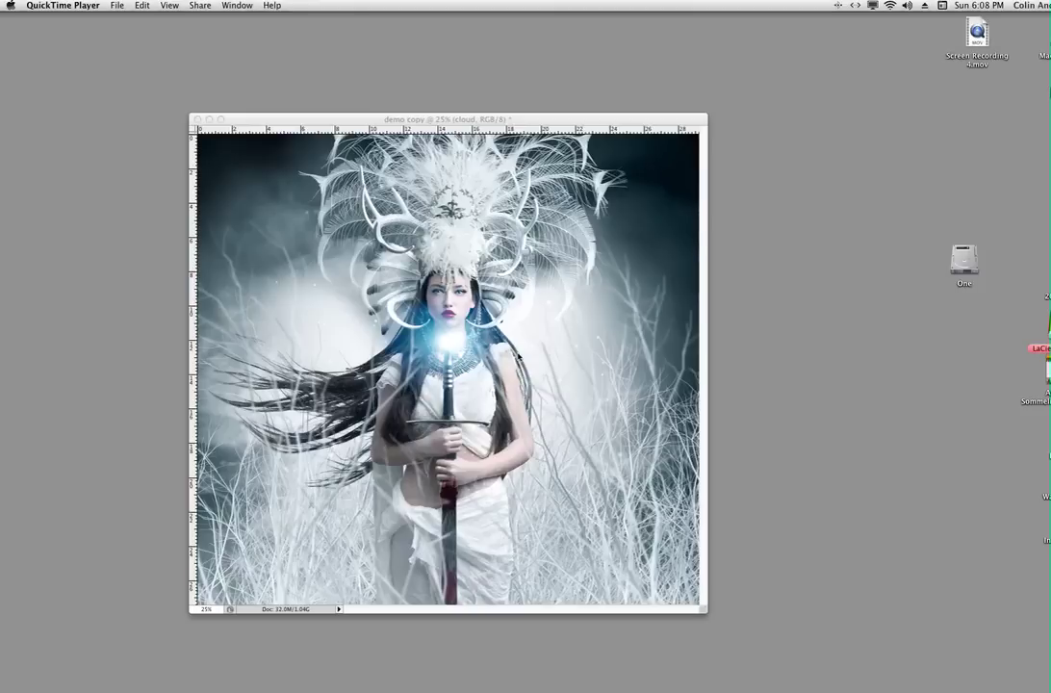
Step: Switch to Photoshop and display the demo copy image in full screen mode with the menu bar
{"action": "left_click", "coordinate": [556, 122]}
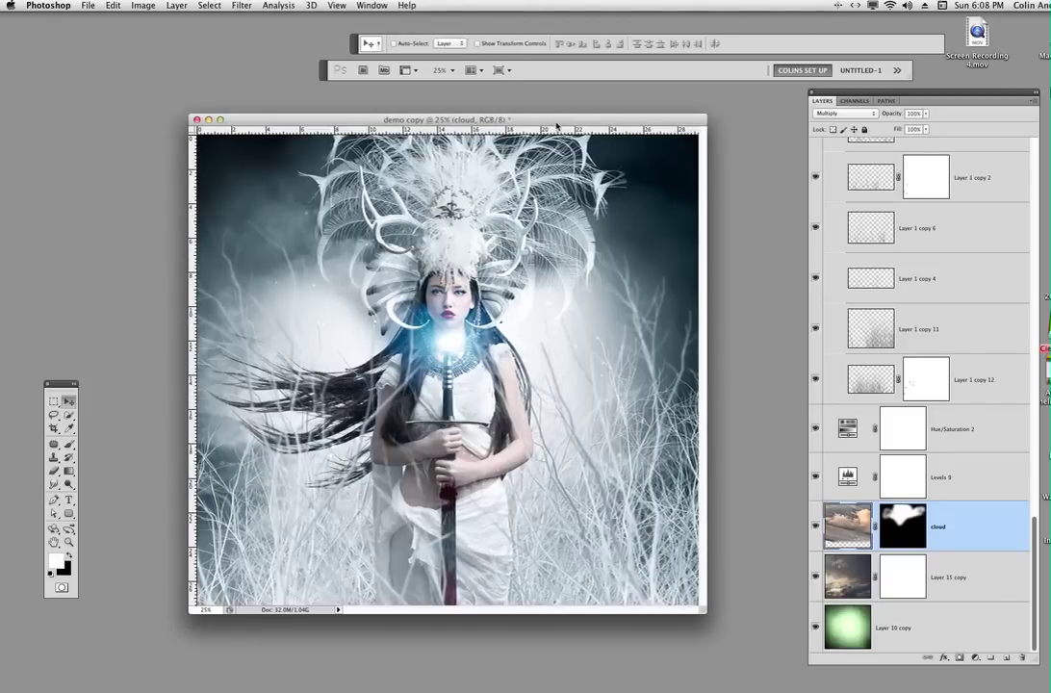
{"action": "left_click", "coordinate": [501, 71]}
{"action": "left_click", "coordinate": [508, 97]}
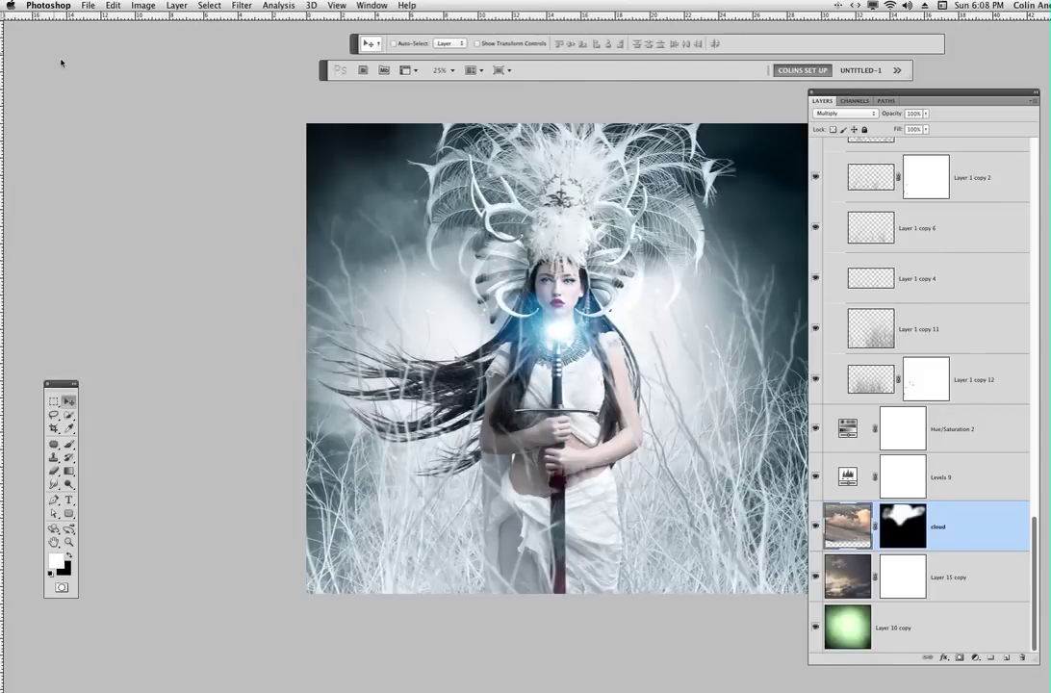
{"action": "left_click", "coordinate": [109, 59]}
{"action": "left_click", "coordinate": [128, 25]}
{"action": "left_click", "coordinate": [182, 385]}
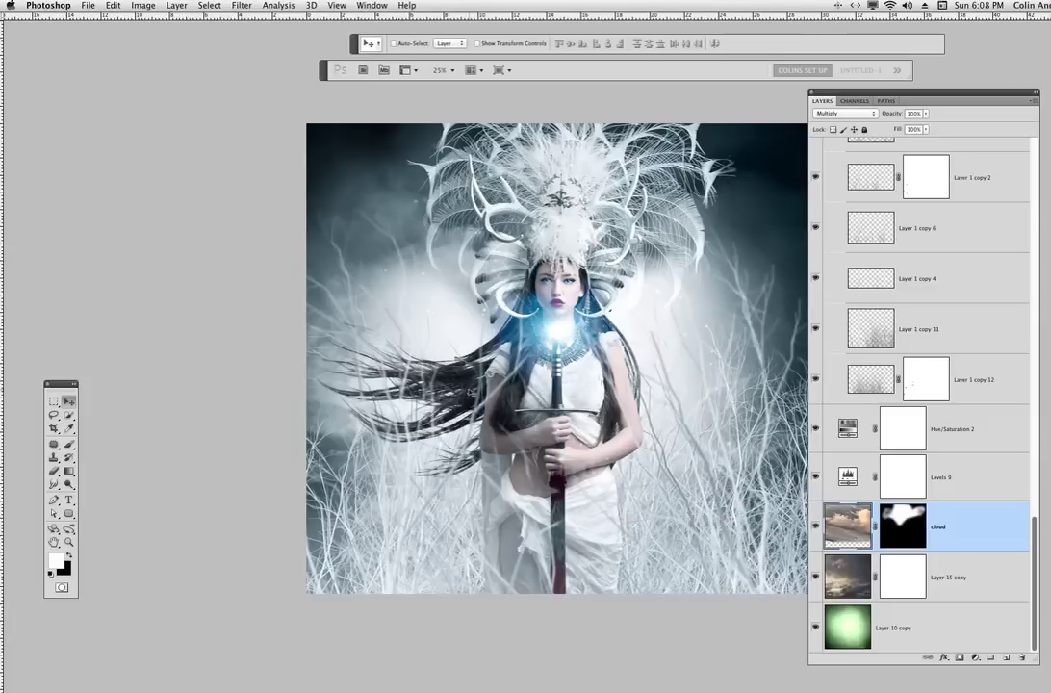
Step: Examine the finished composite at 100% with the panels hidden, from the feathered headdress down to the sword and skirt
{"action": "key", "text": "super+1"}
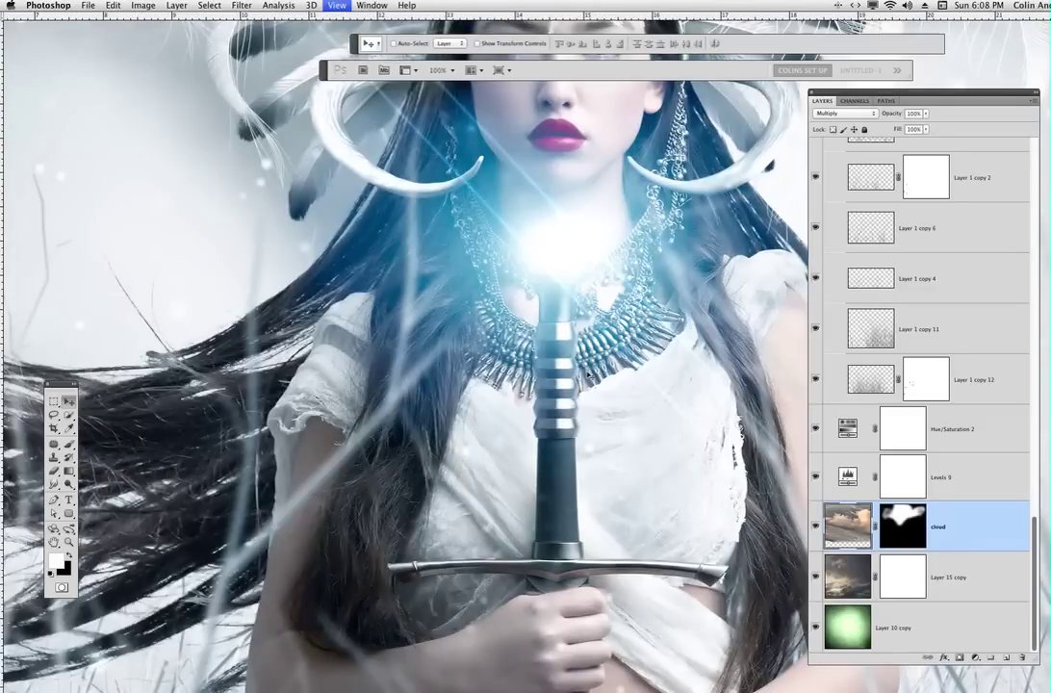
{"action": "key", "text": "Tab"}
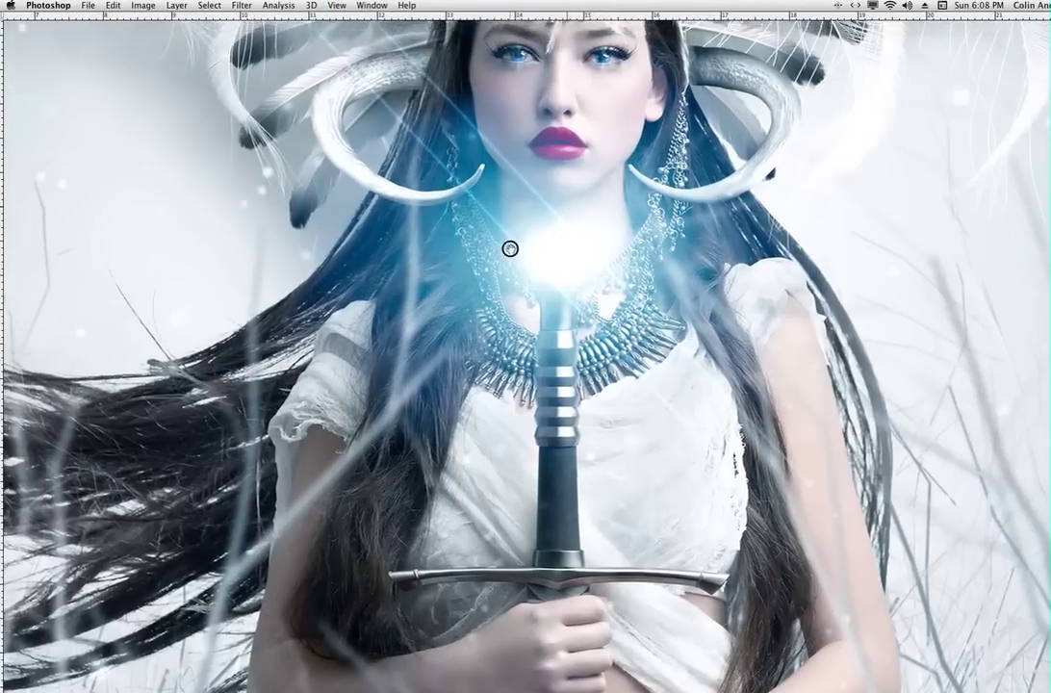
{"action": "left_click_drag", "start_coordinate": [509, 246], "coordinate": [605, 521]}
{"action": "left_click_drag", "start_coordinate": [494, 305], "coordinate": [538, 561]}
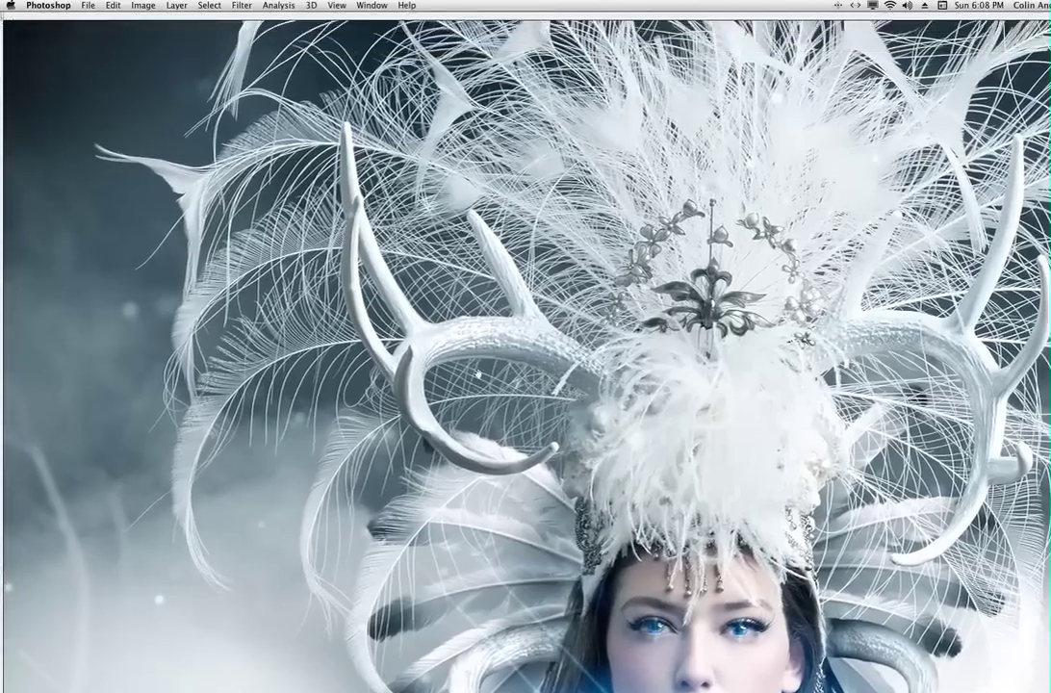
{"action": "left_click_drag", "start_coordinate": [418, 310], "coordinate": [414, 341]}
{"action": "left_click_drag", "start_coordinate": [1015, 474], "coordinate": [676, 438]}
{"action": "scroll", "coordinate": [677, 439], "scroll_direction": "down", "scroll_amount": 12}
{"action": "scroll", "coordinate": [676, 438], "scroll_direction": "left", "scroll_amount": 6}
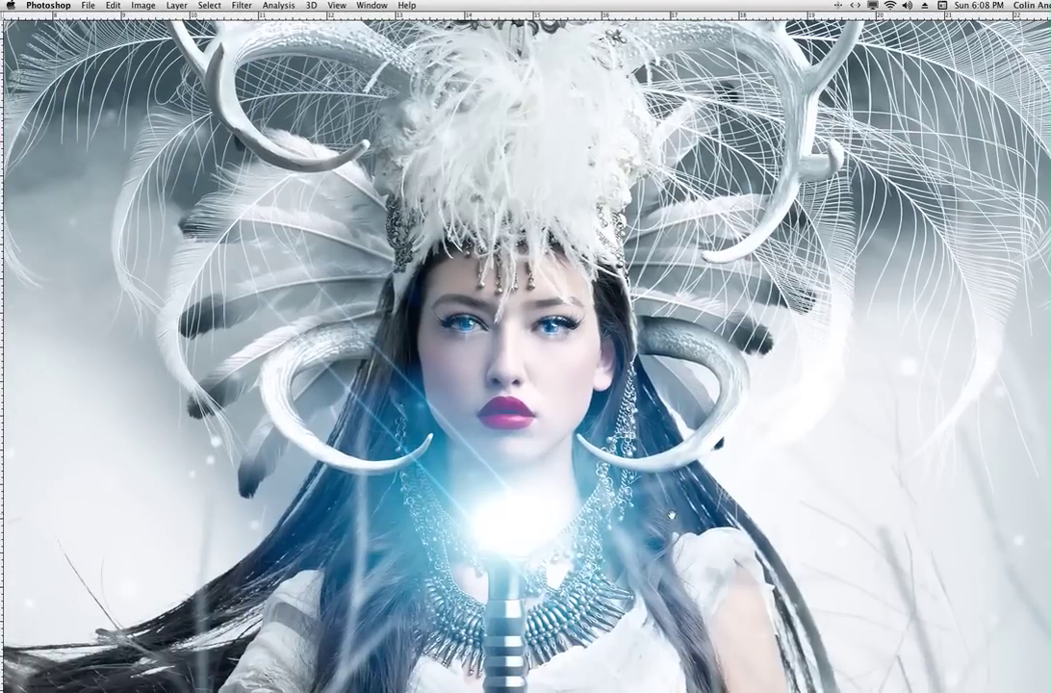
{"action": "scroll", "coordinate": [685, 317], "scroll_direction": "down", "scroll_amount": 11}
{"action": "scroll", "coordinate": [685, 317], "scroll_direction": "left", "scroll_amount": 2}
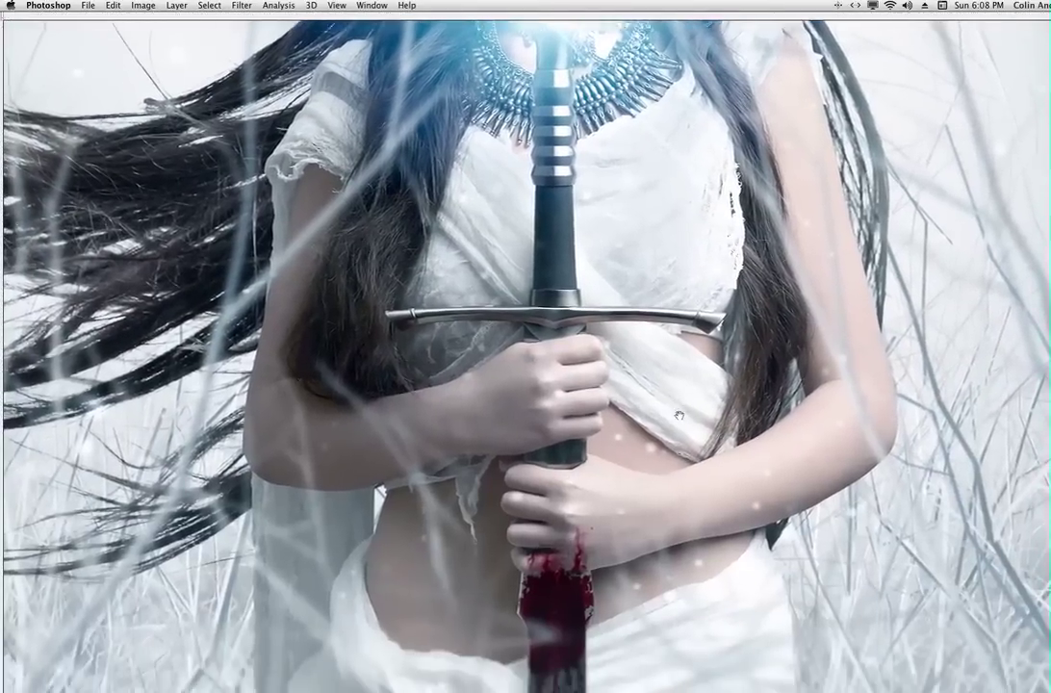
{"action": "left_click_drag", "start_coordinate": [682, 417], "coordinate": [678, 410]}
{"action": "scroll", "coordinate": [678, 411], "scroll_direction": "down", "scroll_amount": 15}
{"action": "scroll", "coordinate": [678, 411], "scroll_direction": "left", "scroll_amount": 1}
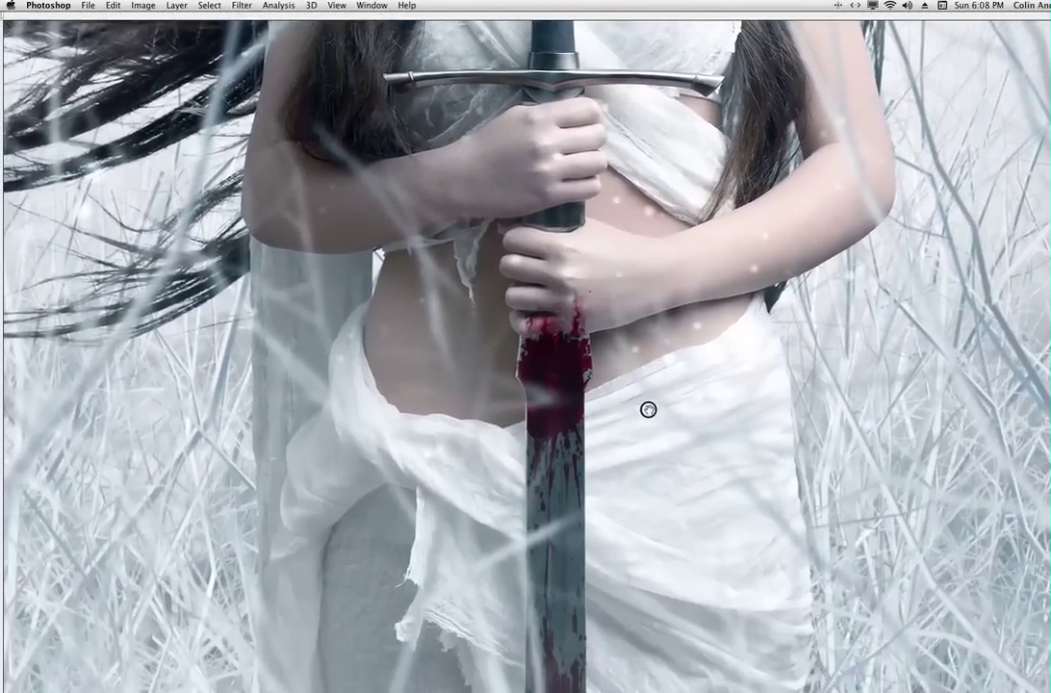
{"action": "scroll", "coordinate": [641, 412], "scroll_direction": "down", "scroll_amount": 10}
{"action": "scroll", "coordinate": [641, 411], "scroll_direction": "left", "scroll_amount": 1}
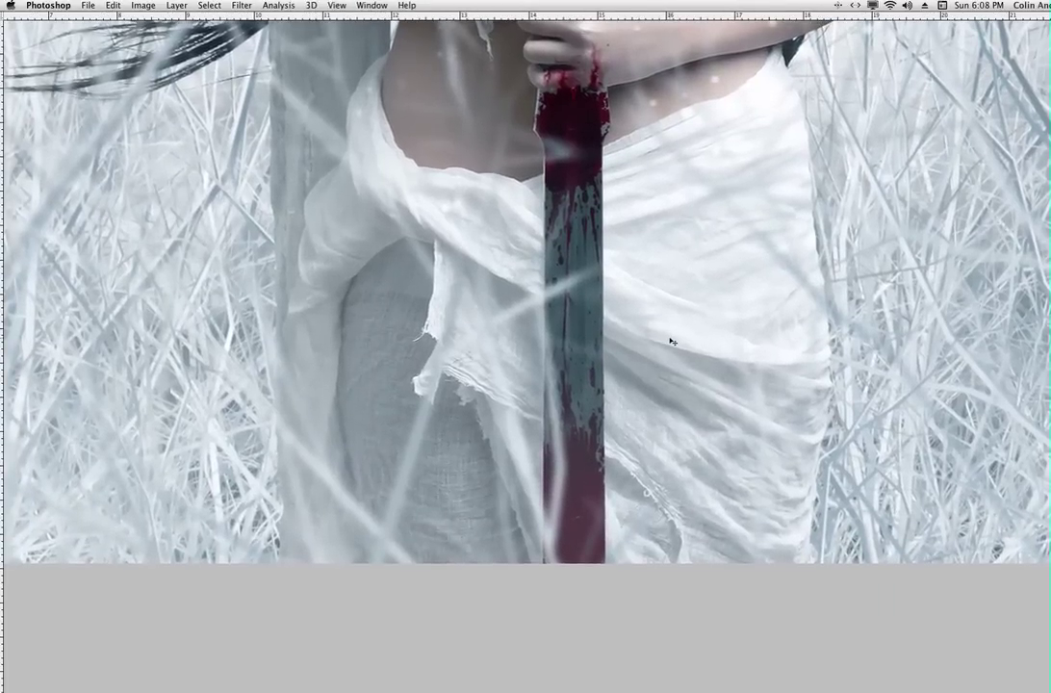
Step: Fit the demo copy image on screen, restore the hidden panels and return to standard screen mode
{"action": "key", "text": "super+0"}
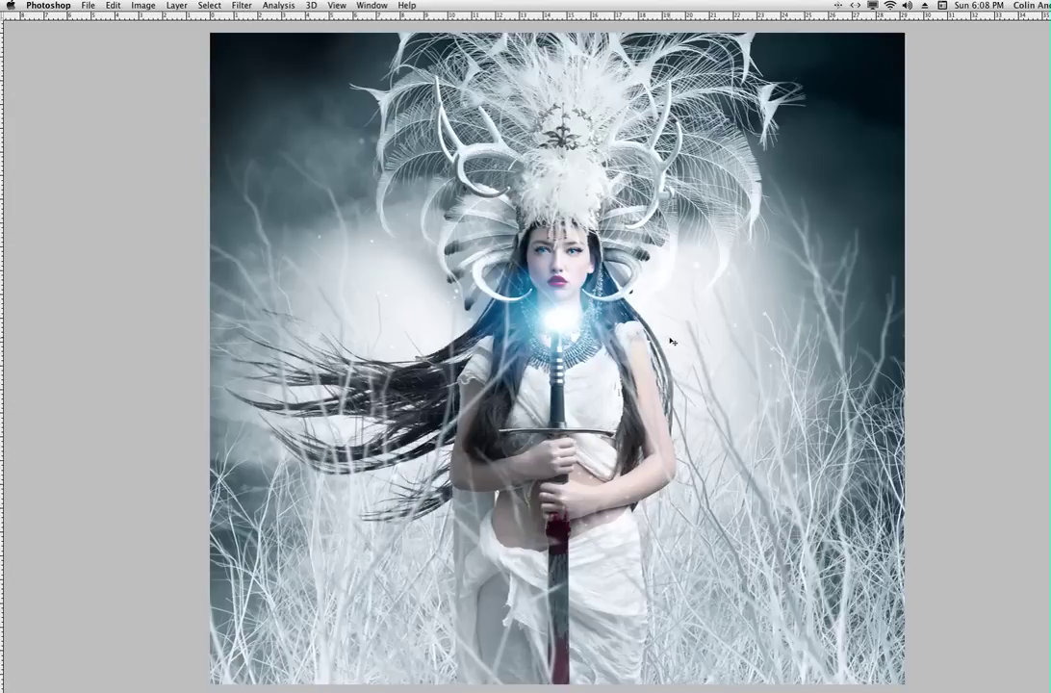
{"action": "key", "text": "Tab"}
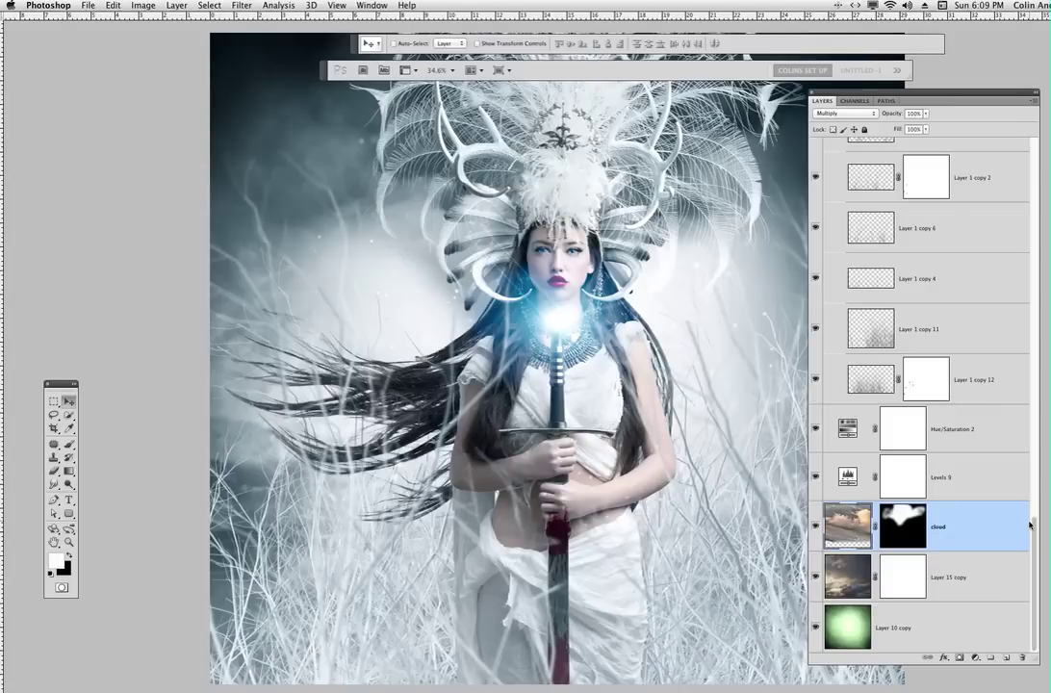
{"action": "left_click_drag", "start_coordinate": [1034, 577], "coordinate": [1032, 229]}
{"action": "left_click", "coordinate": [507, 75]}
{"action": "left_click", "coordinate": [507, 84]}
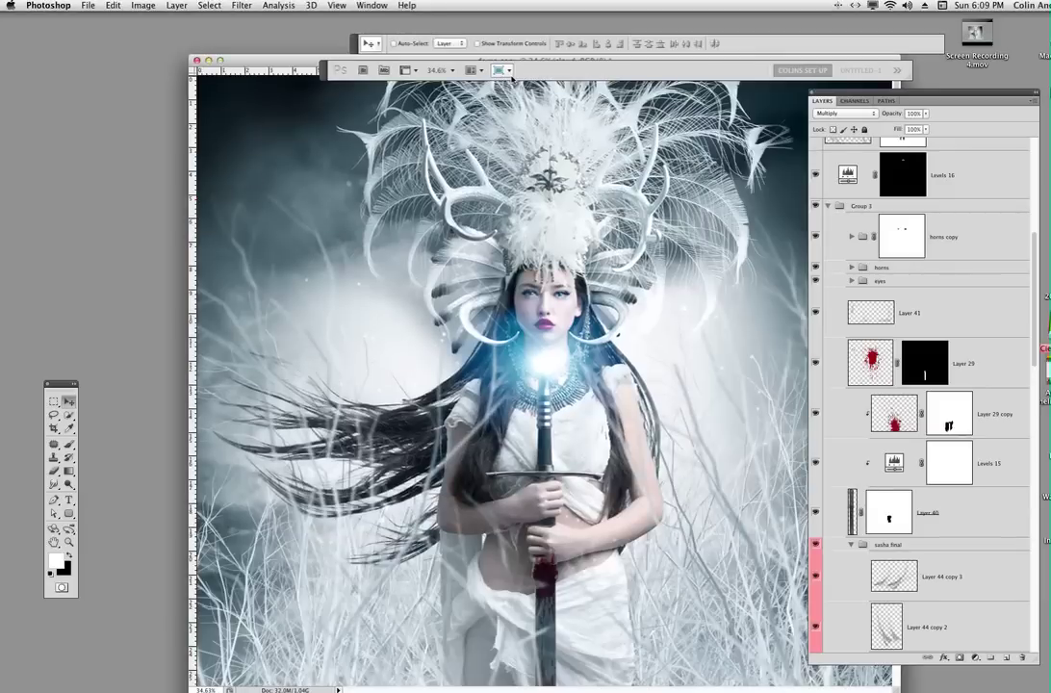
Step: Bring the demo.PSD document to the front and close the demo copy document
{"action": "mouse_move", "coordinate": [8, 411]}
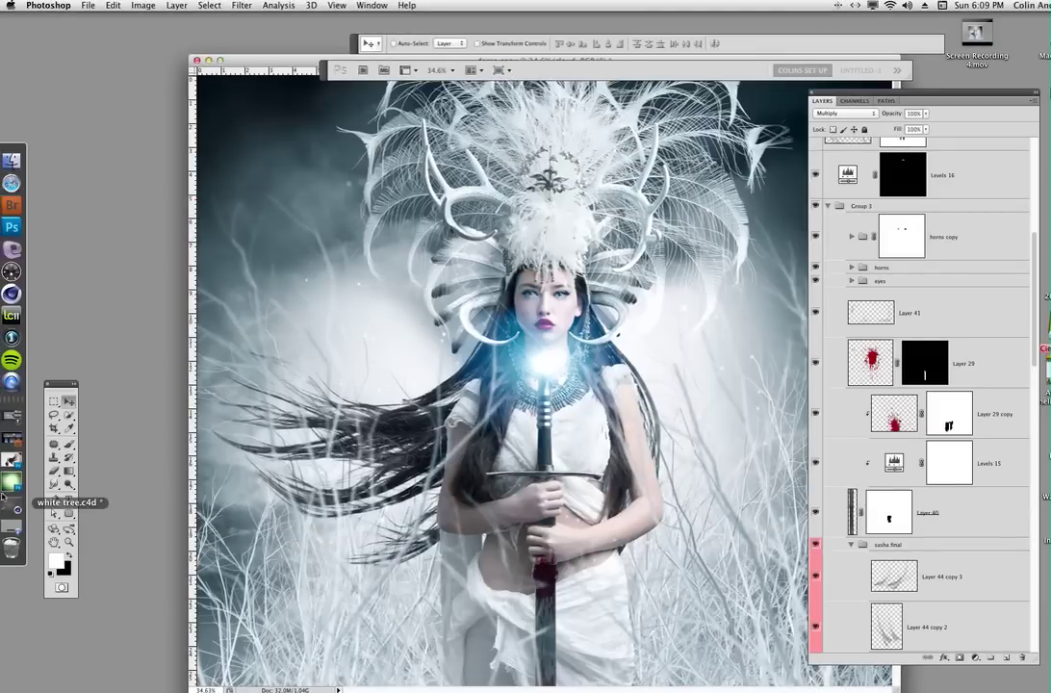
{"action": "left_click", "coordinate": [68, 473]}
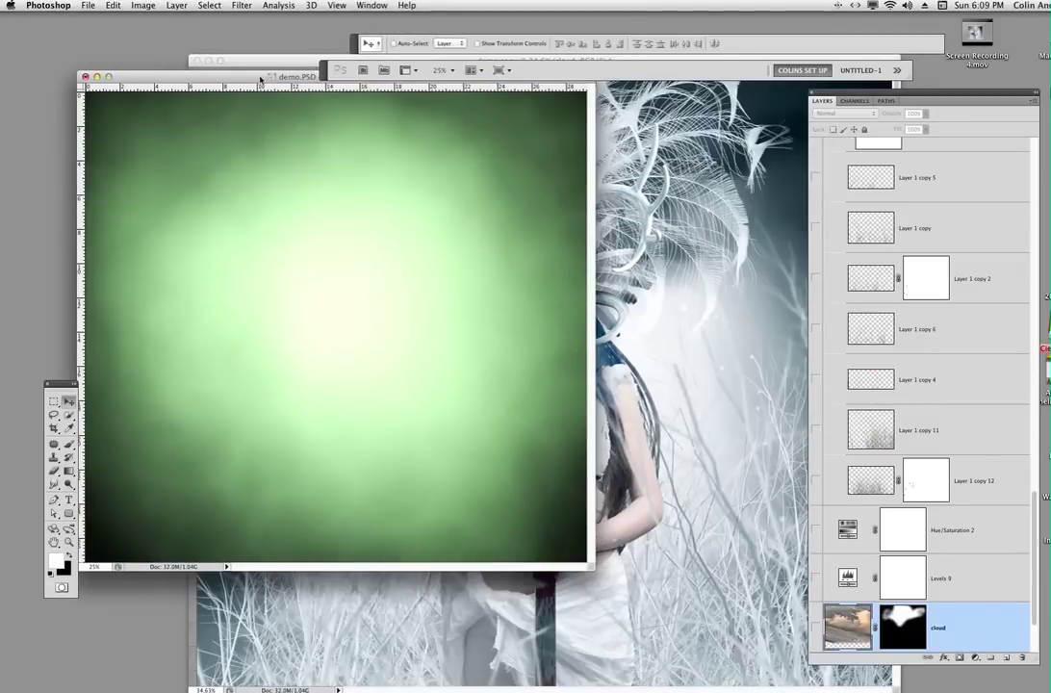
{"action": "left_click_drag", "start_coordinate": [250, 84], "coordinate": [425, 166]}
{"action": "left_click", "coordinate": [197, 61]}
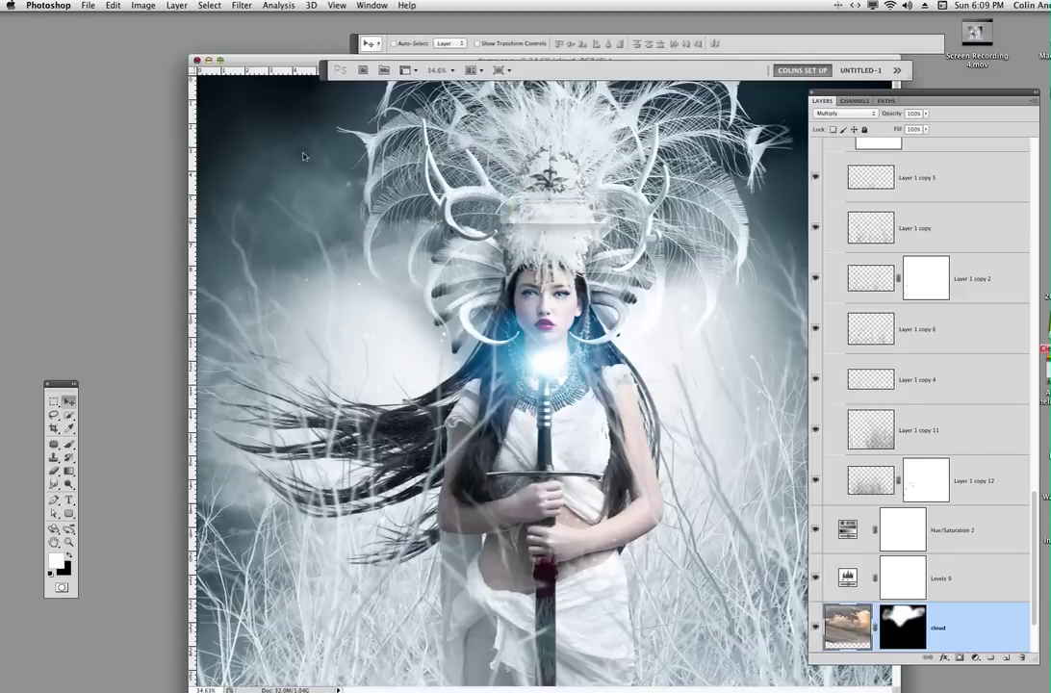
{"action": "left_click", "coordinate": [514, 232]}
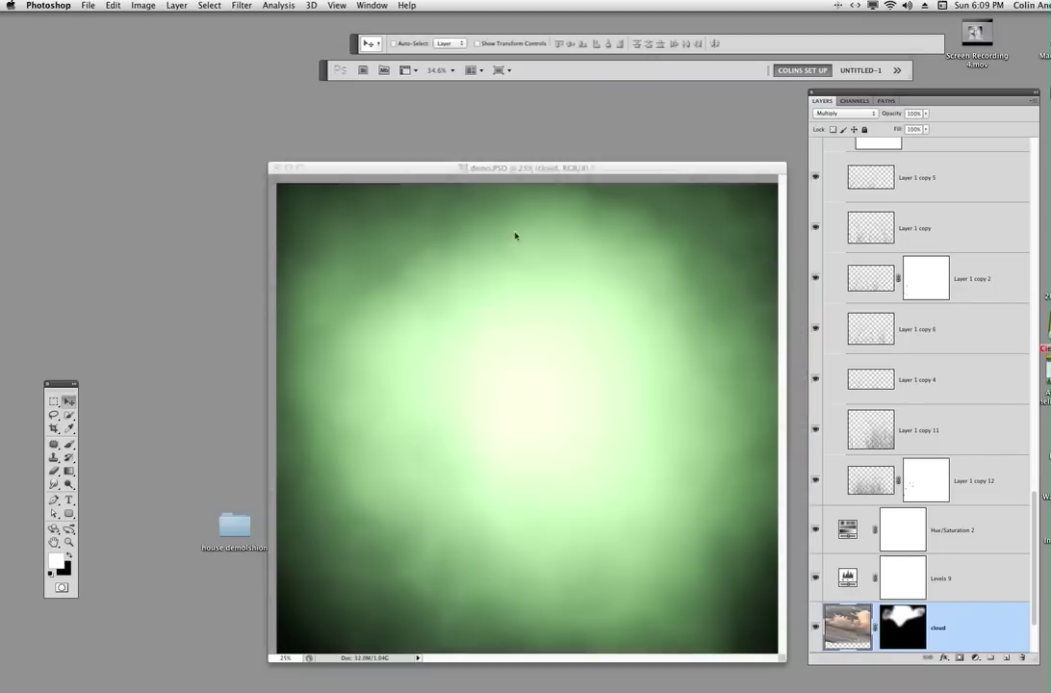
Step: Display demo.PSD in full screen mode with the menu bar and position its canvas clear of the layer list
{"action": "left_click", "coordinate": [500, 70]}
{"action": "left_click", "coordinate": [510, 98]}
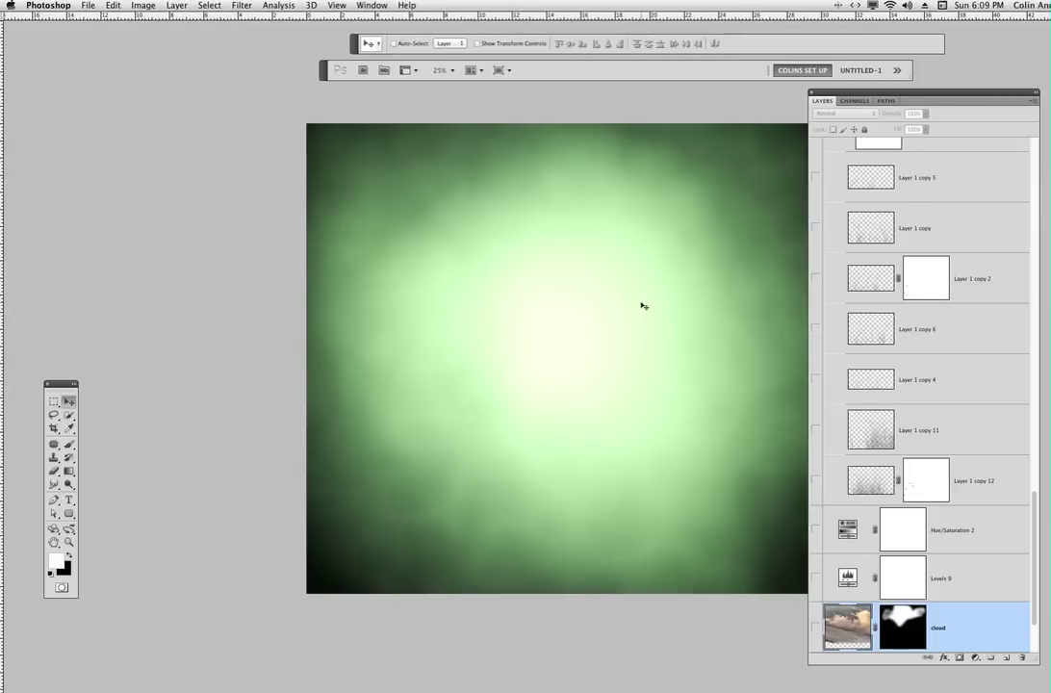
{"action": "scroll", "coordinate": [882, 383], "scroll_direction": "down", "scroll_amount": 2}
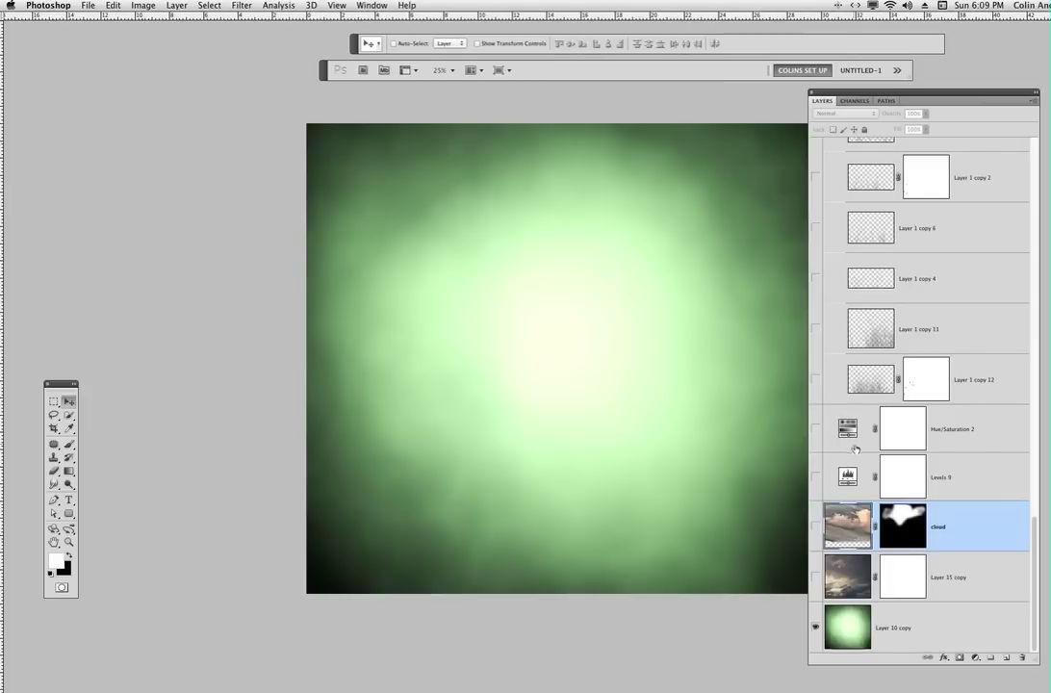
{"action": "key", "text": "space"}
{"action": "left_click_drag", "start_coordinate": [642, 339], "coordinate": [548, 336]}
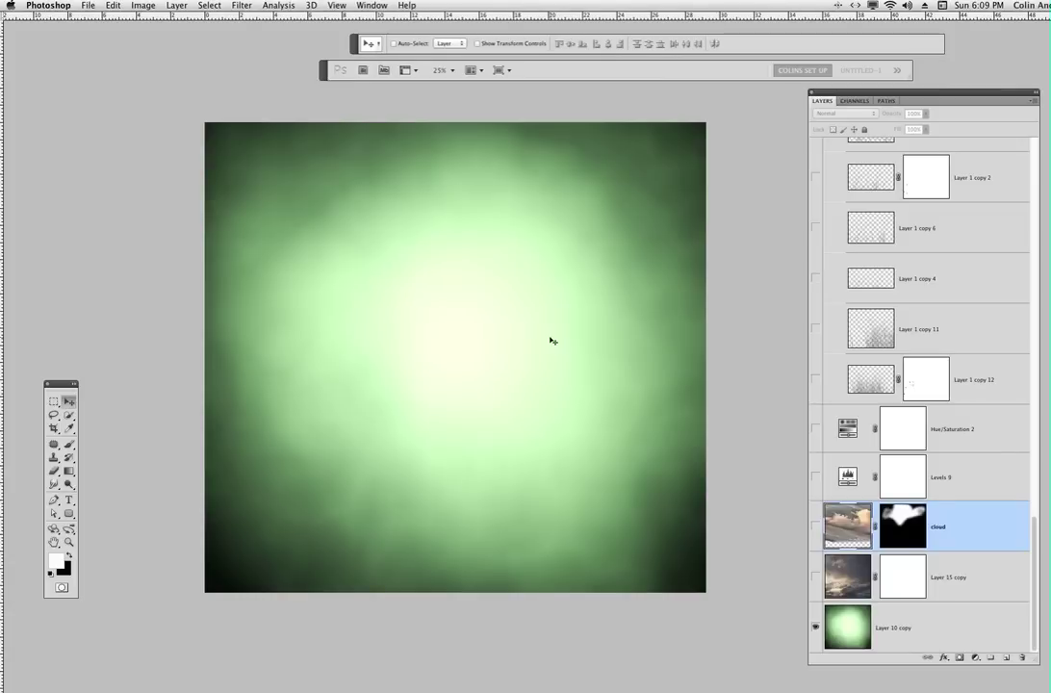
Step: Make Layer 15 copy visible and preview it in Normal blend mode before restoring Overlay
{"action": "left_click", "coordinate": [814, 576]}
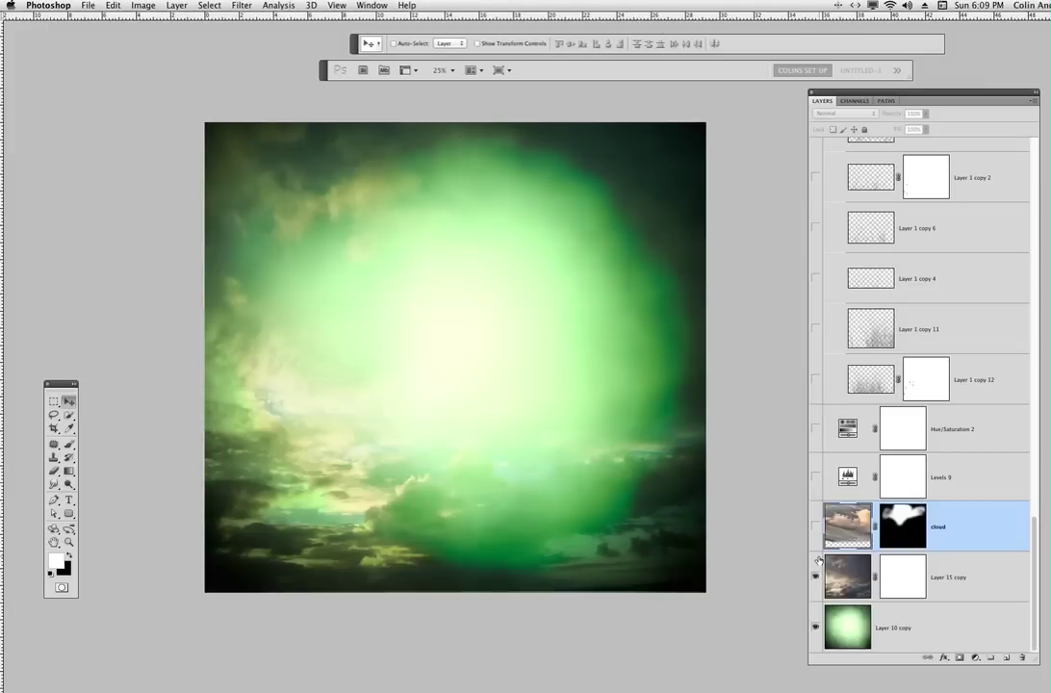
{"action": "left_click", "coordinate": [847, 577]}
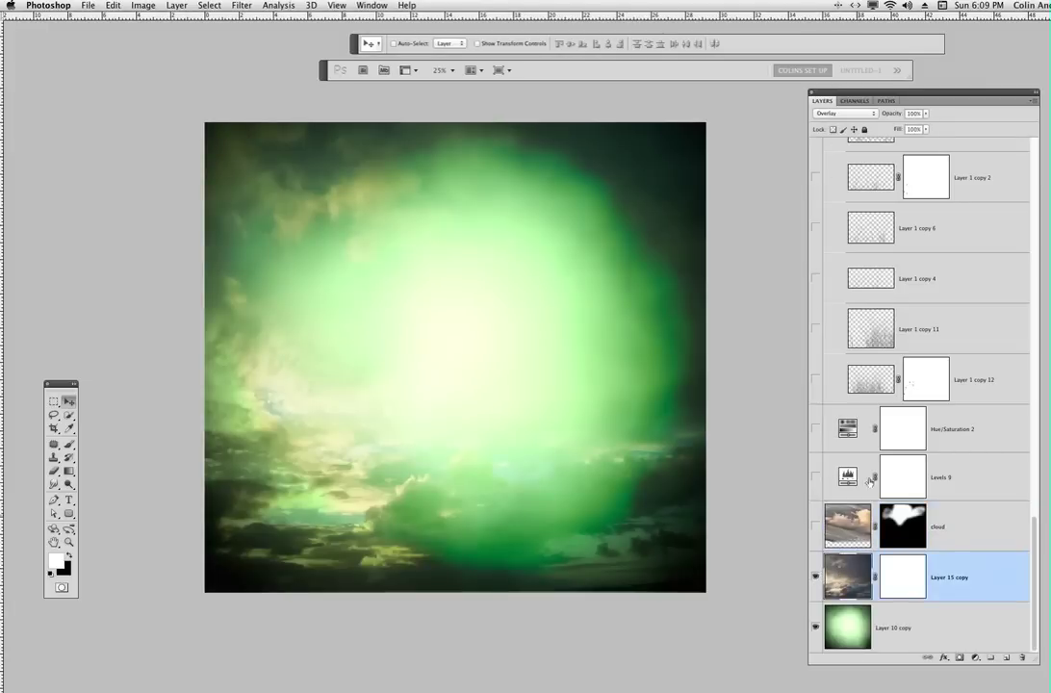
{"action": "left_click", "coordinate": [848, 113]}
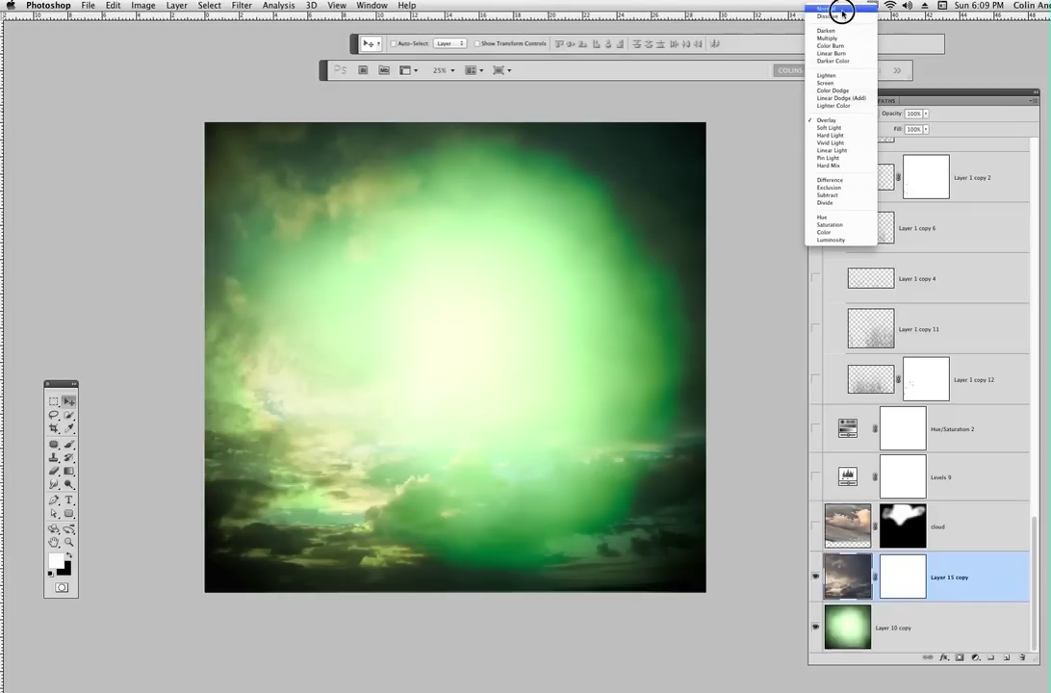
{"action": "left_click", "coordinate": [842, 10]}
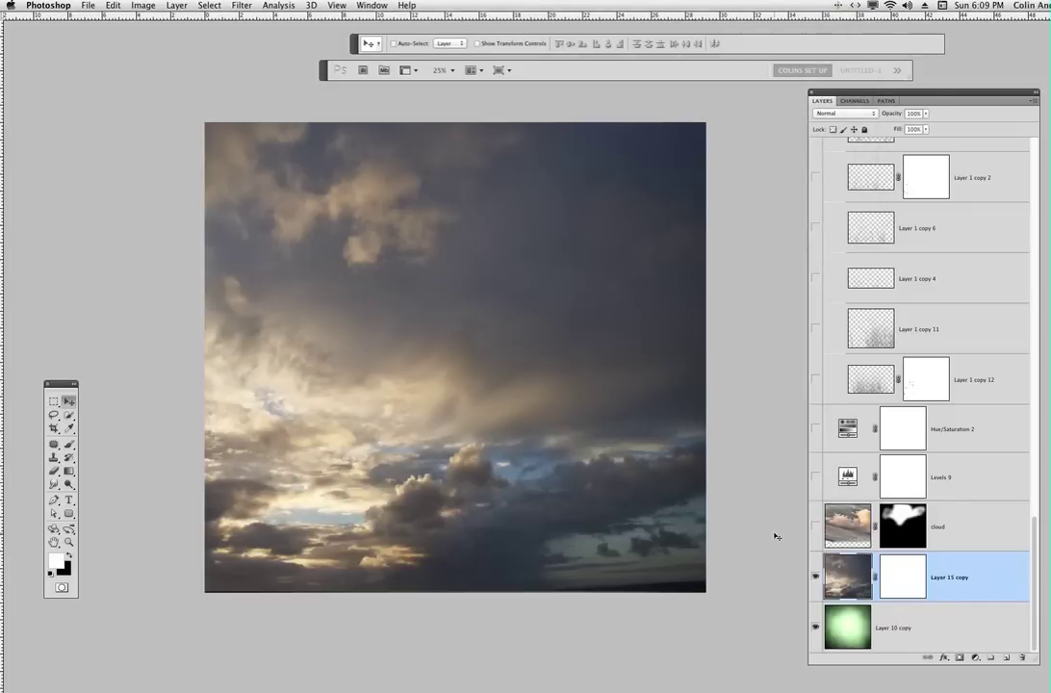
{"action": "key", "text": "super+z"}
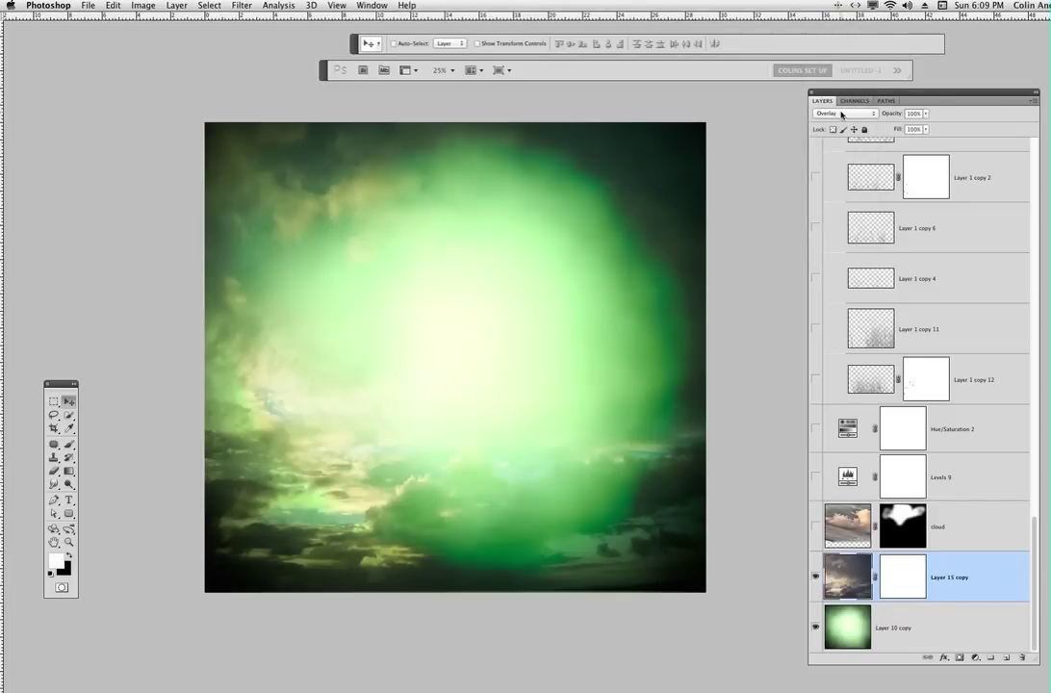
{"action": "left_click", "coordinate": [852, 115]}
{"action": "left_click", "coordinate": [837, 108]}
Step: Make the cloud layer visible and preview it in Normal blend mode before restoring Multiply
{"action": "left_click", "coordinate": [815, 526]}
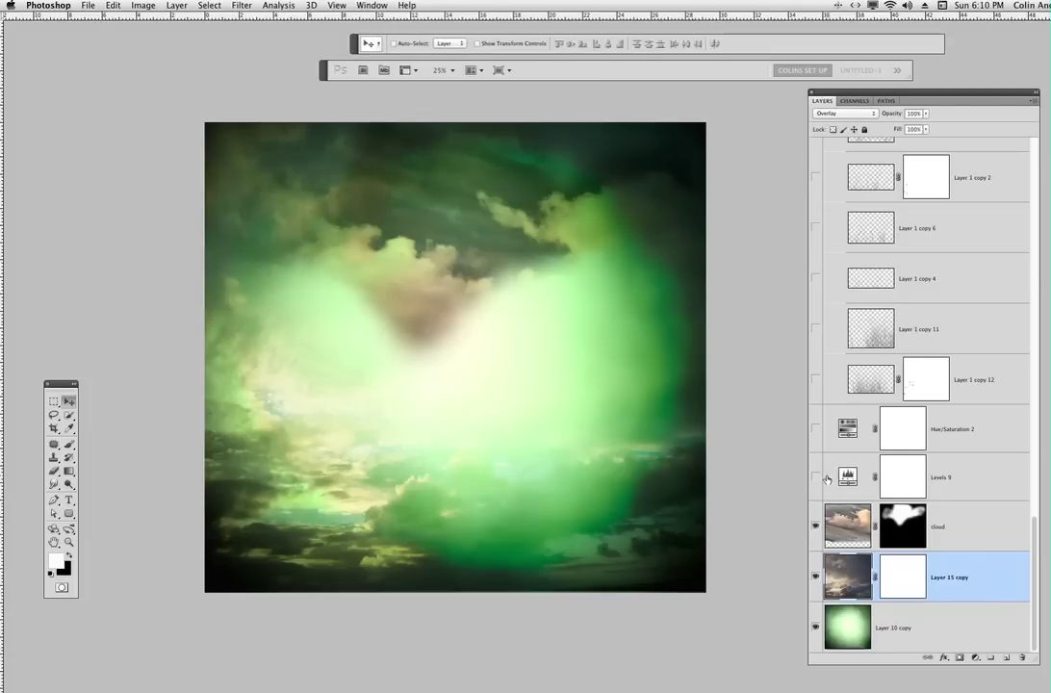
{"action": "left_click", "coordinate": [847, 526]}
{"action": "left_click", "coordinate": [847, 114]}
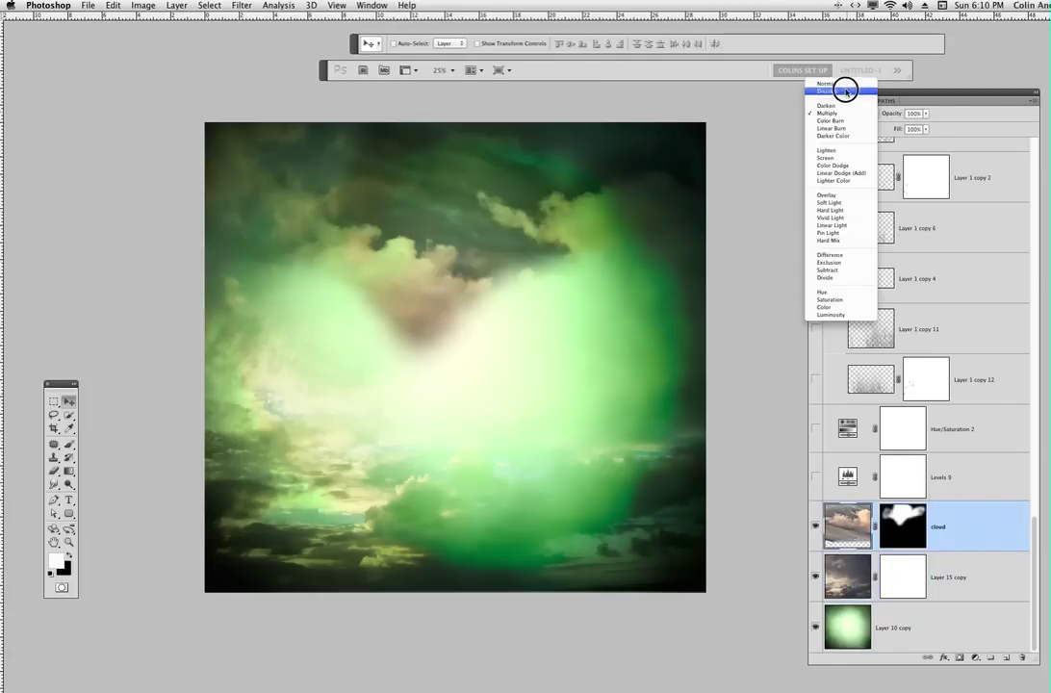
{"action": "left_click", "coordinate": [851, 86]}
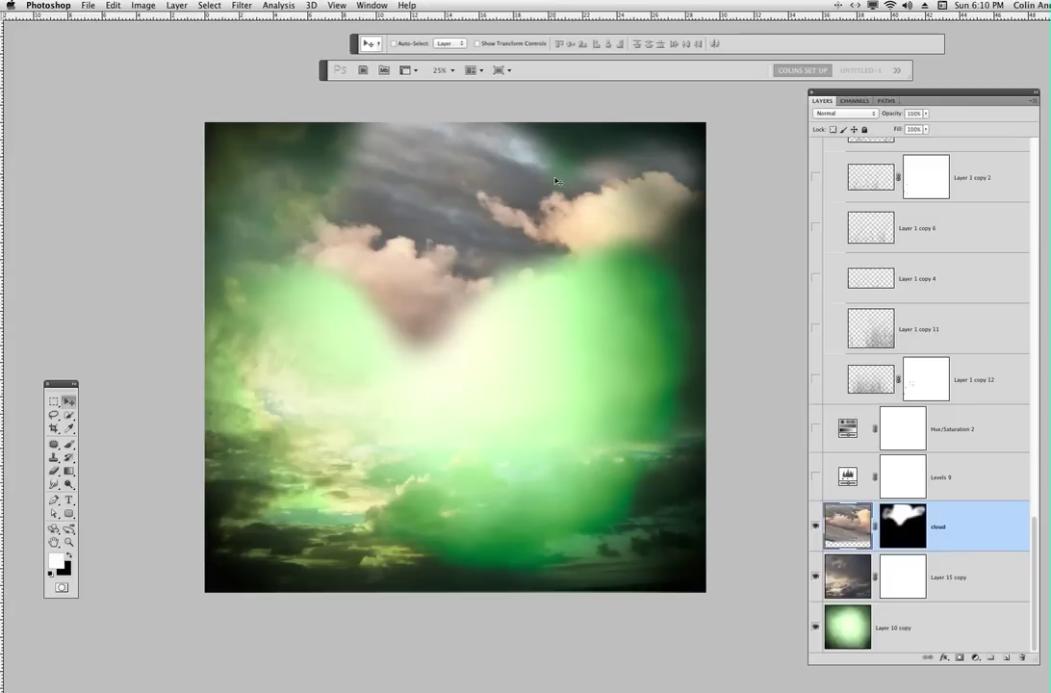
{"action": "key", "text": "alt+shift+m"}
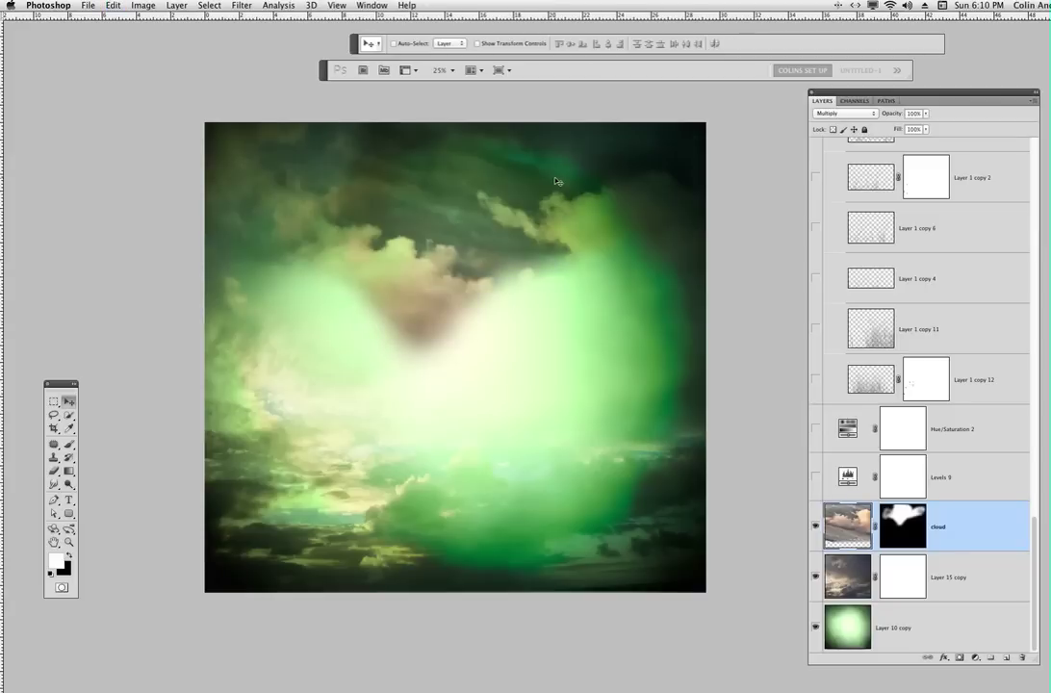
Step: Turn on the Levels 9 and Hue/Saturation 2 adjustment layers and review the Hue/Saturation saturation setting
{"action": "left_click", "coordinate": [816, 475]}
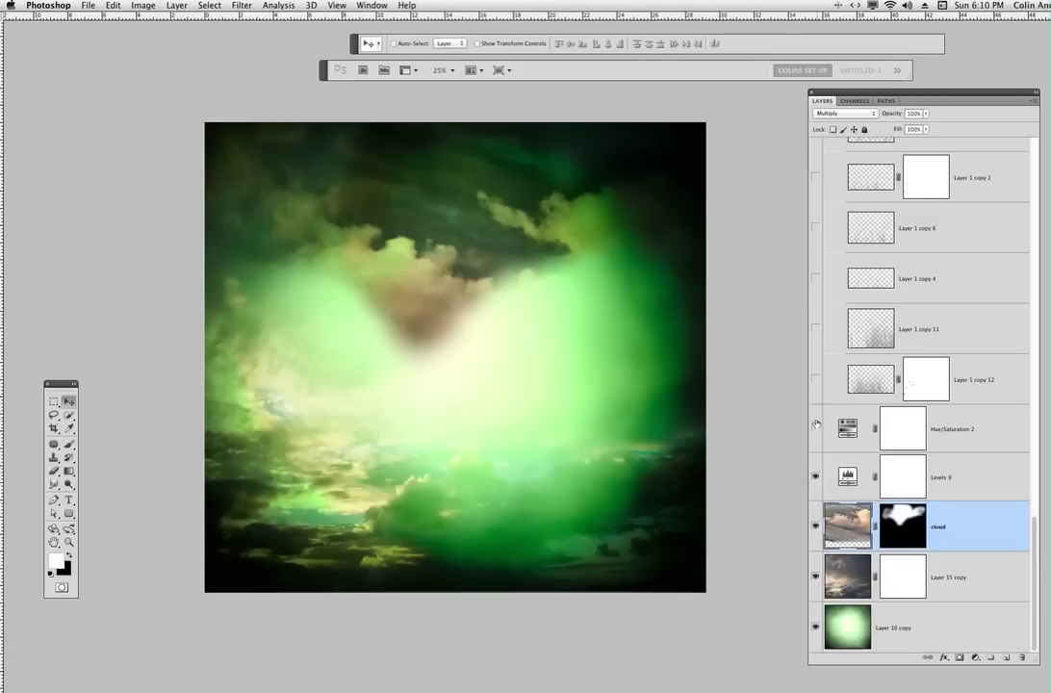
{"action": "left_click", "coordinate": [816, 426]}
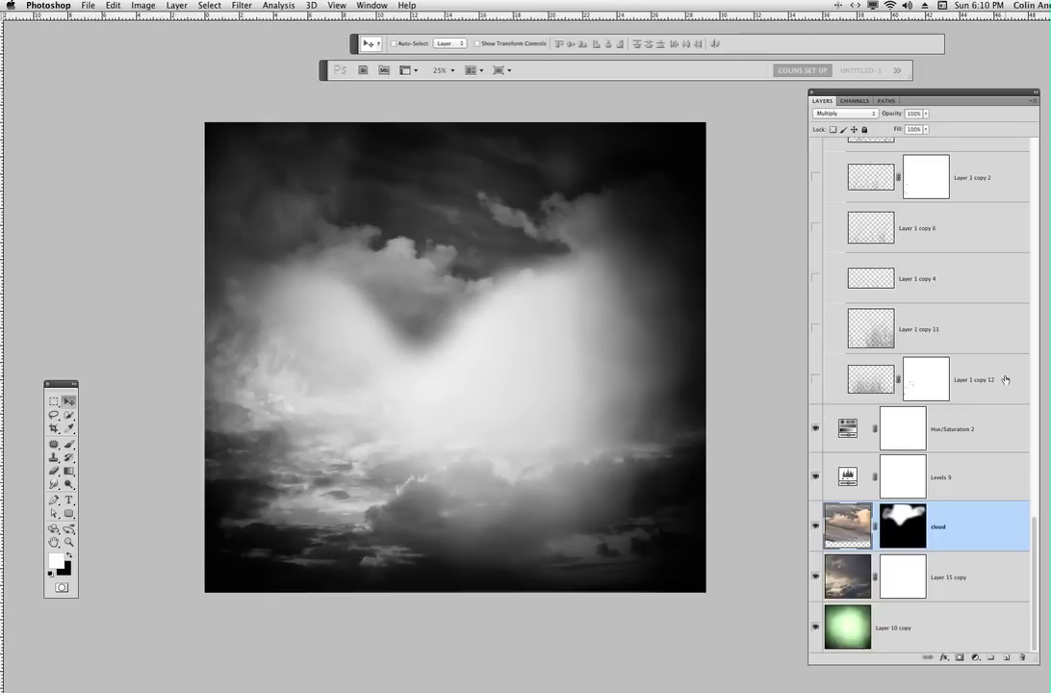
{"action": "double_click", "coordinate": [847, 428]}
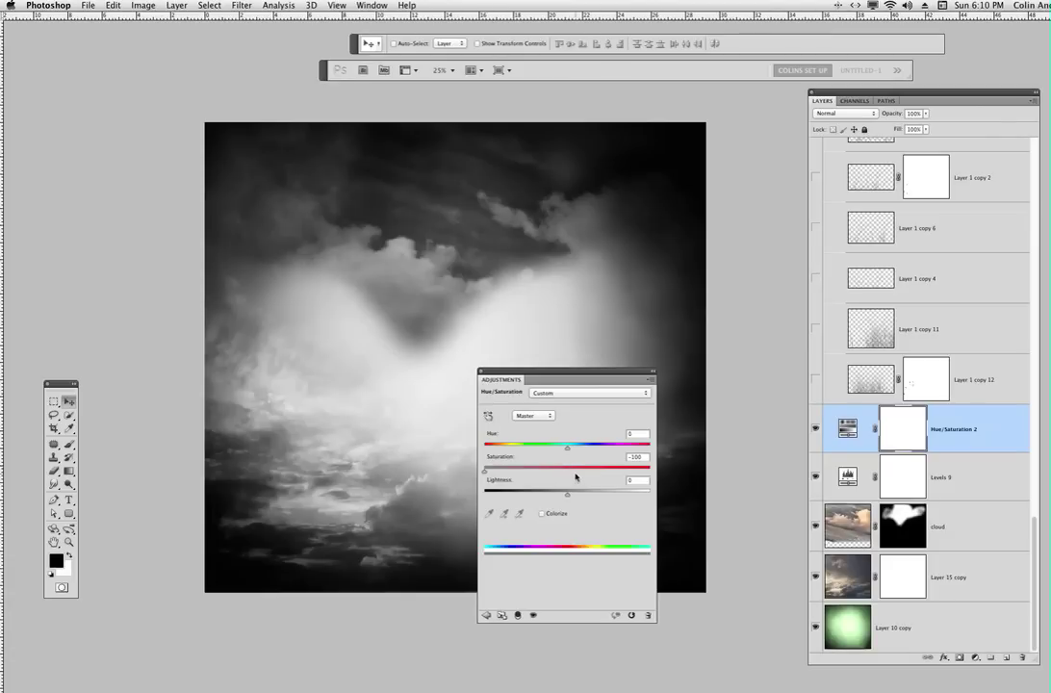
{"action": "left_click_drag", "start_coordinate": [580, 473], "coordinate": [422, 497]}
{"action": "left_click", "coordinate": [481, 372]}
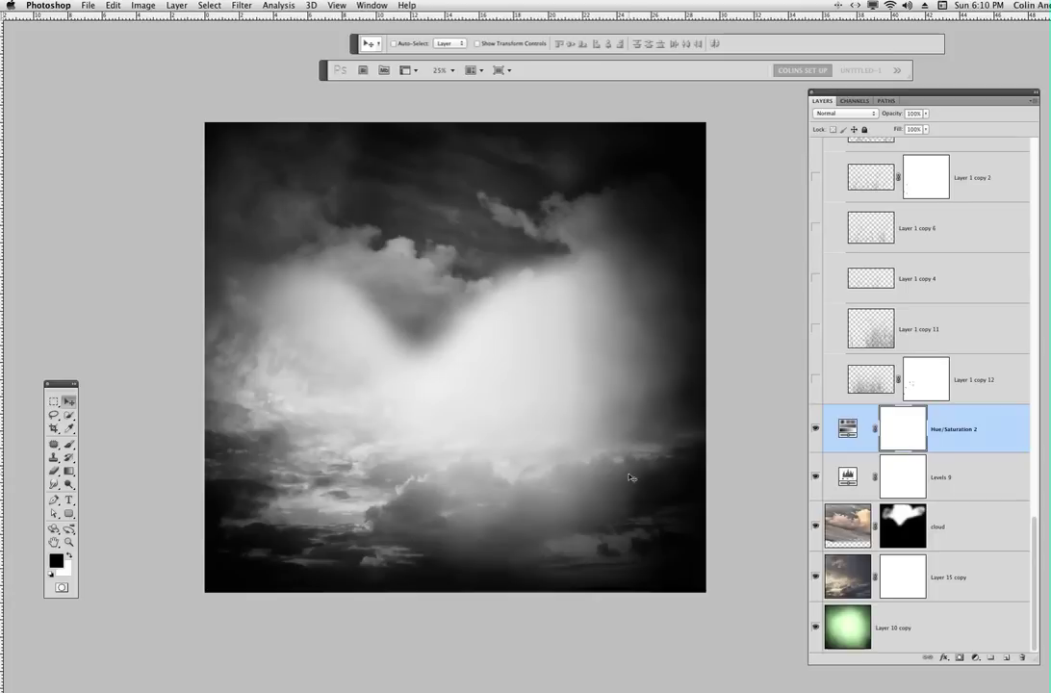
Step: Make the seven tree layers in the trees group visible, from Layer 1 copy 12 up to Layer 1 copy 5
{"action": "left_click", "coordinate": [815, 379]}
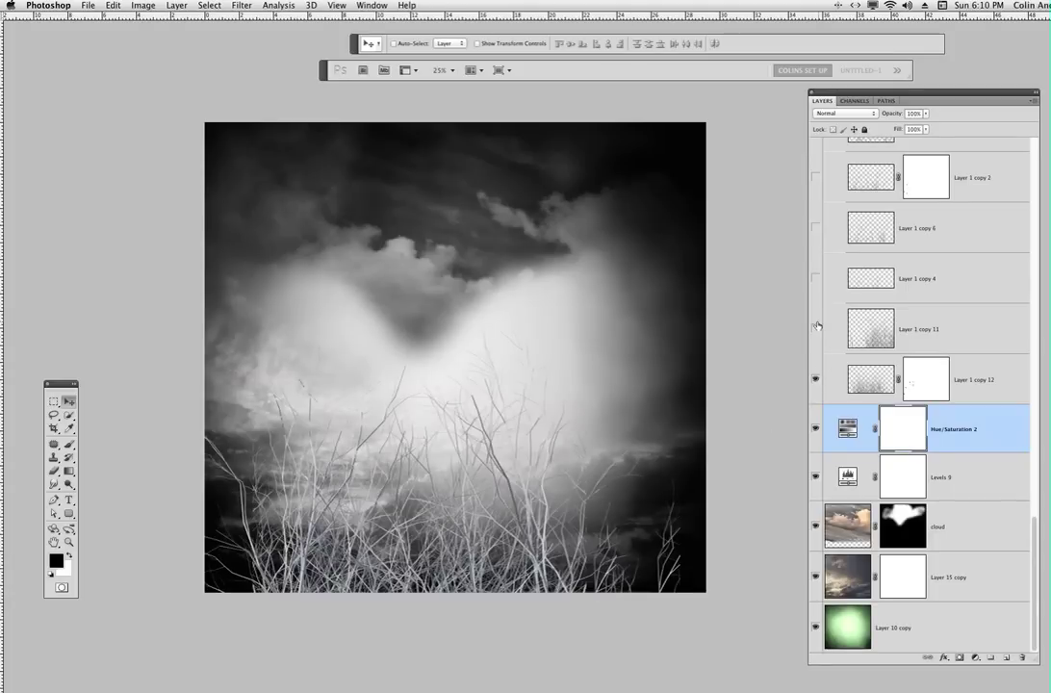
{"action": "left_click", "coordinate": [815, 328]}
{"action": "left_click", "coordinate": [815, 279]}
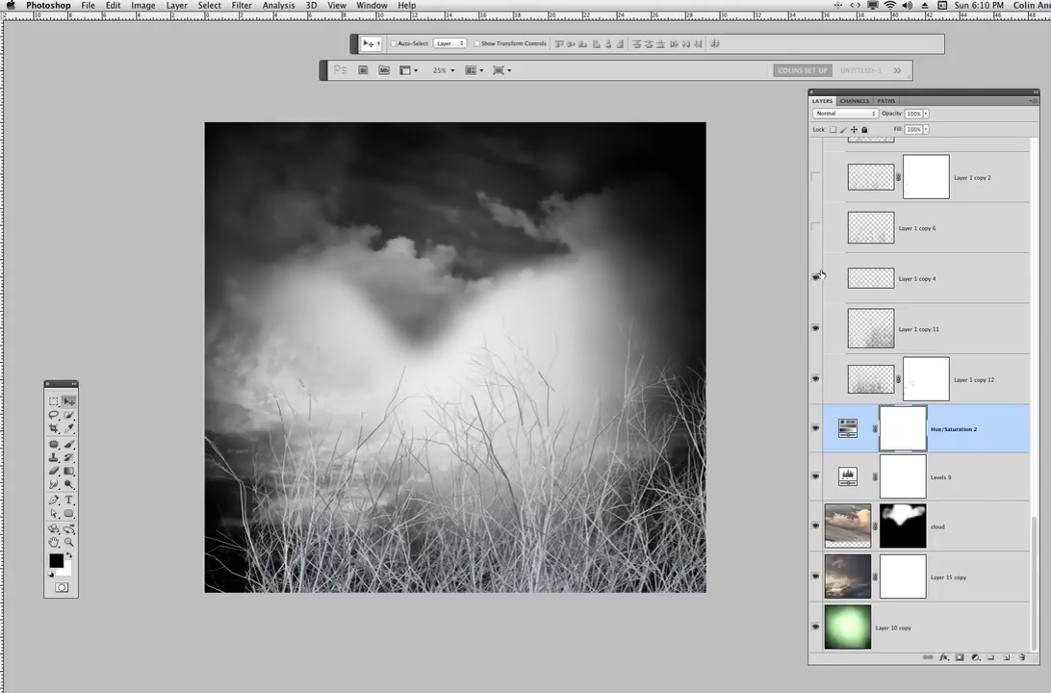
{"action": "scroll", "coordinate": [1034, 515], "scroll_direction": "up", "scroll_amount": 1}
{"action": "scroll", "coordinate": [1033, 515], "scroll_direction": "up", "scroll_amount": 3}
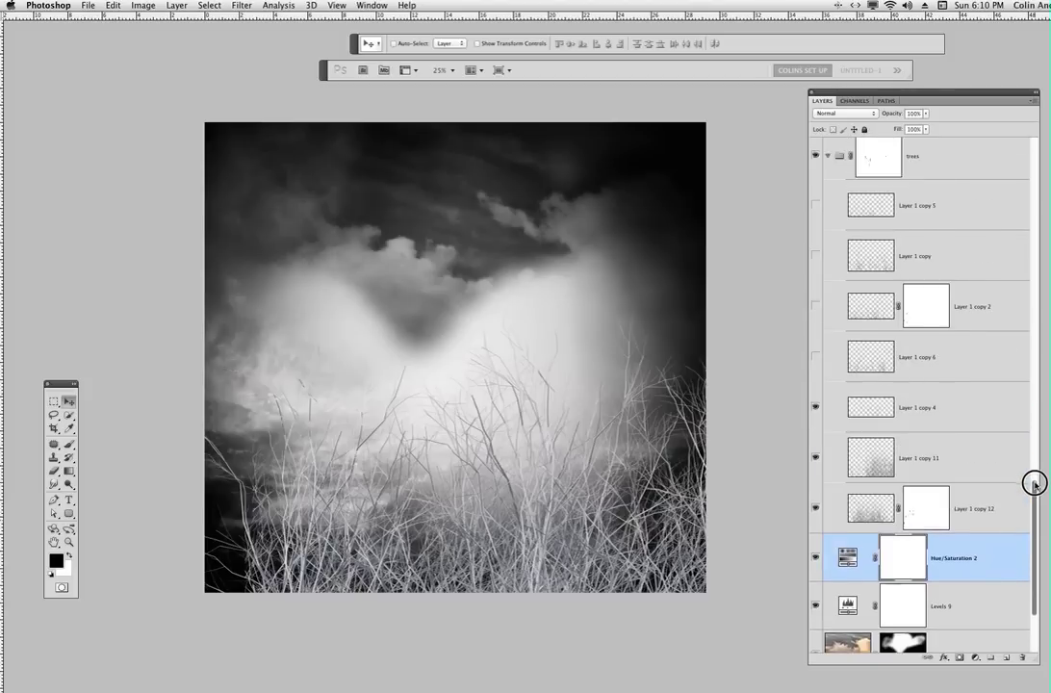
{"action": "left_click", "coordinate": [815, 407]}
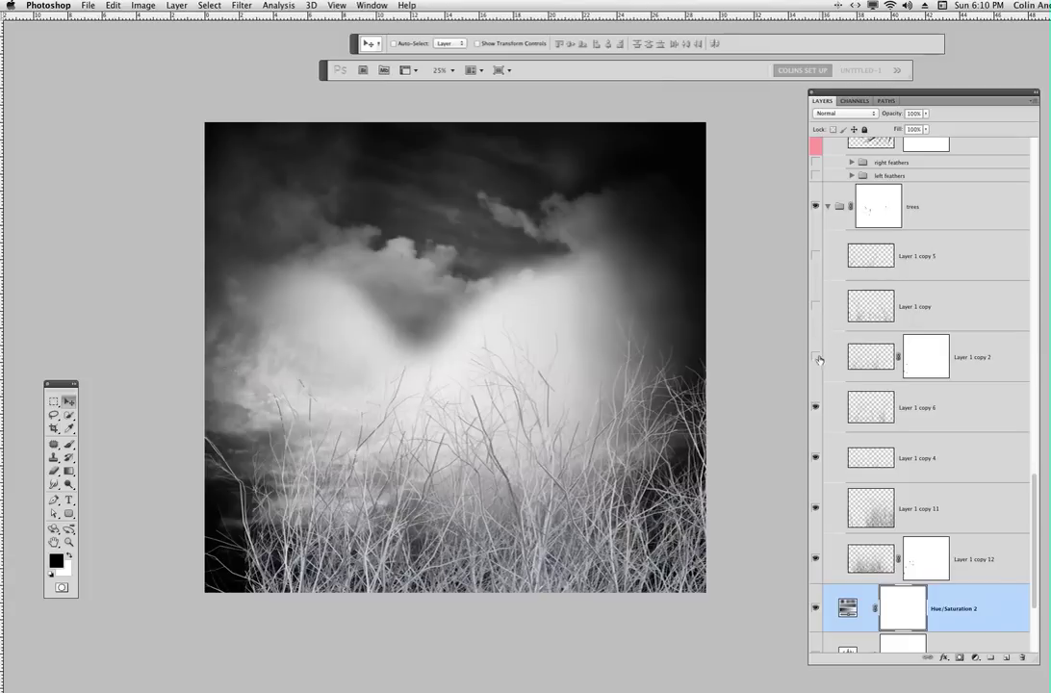
{"action": "left_click", "coordinate": [815, 357]}
{"action": "left_click", "coordinate": [814, 304]}
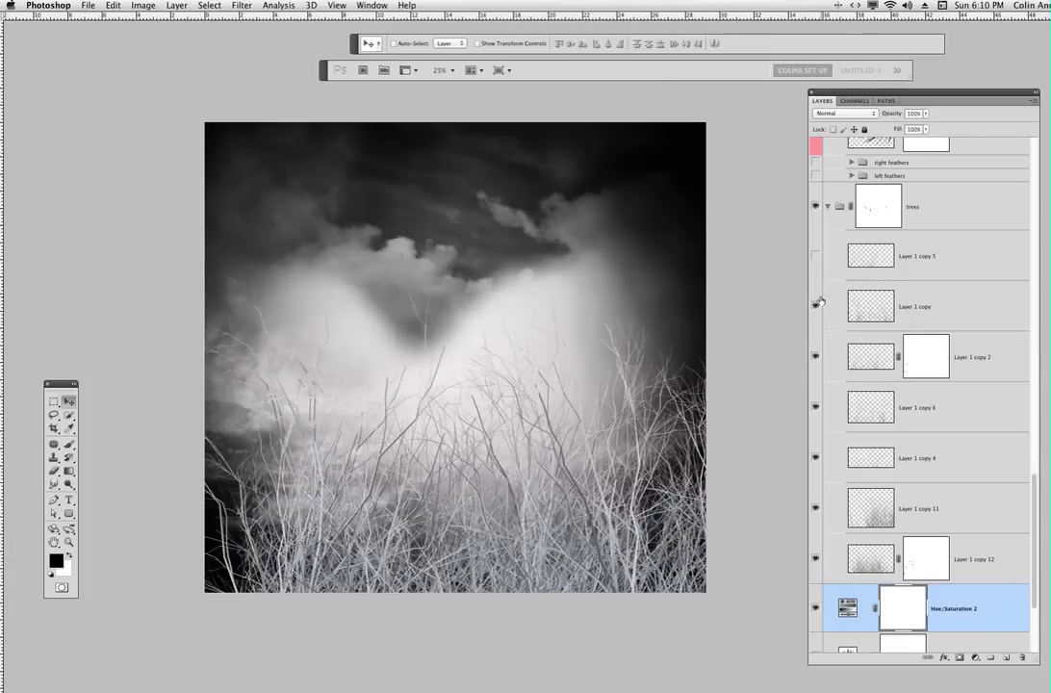
{"action": "left_click", "coordinate": [815, 254]}
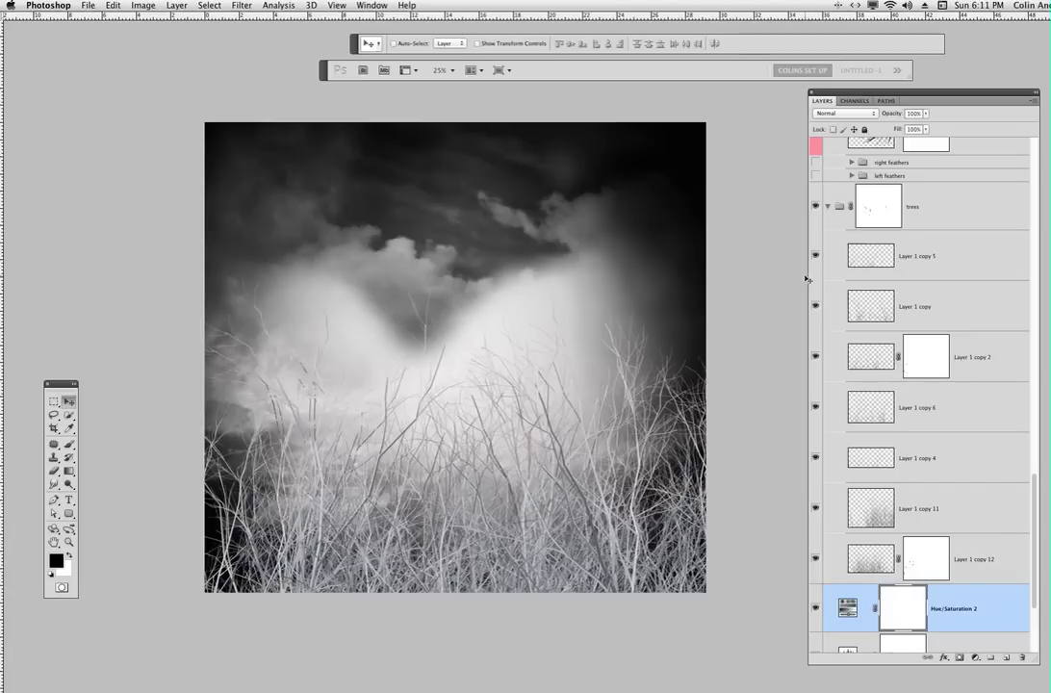
Step: Switch to CINEMA 4D, examine the white tree.c4d model from afar and up close, and return to Photoshop
{"action": "mouse_move", "coordinate": [5, 272]}
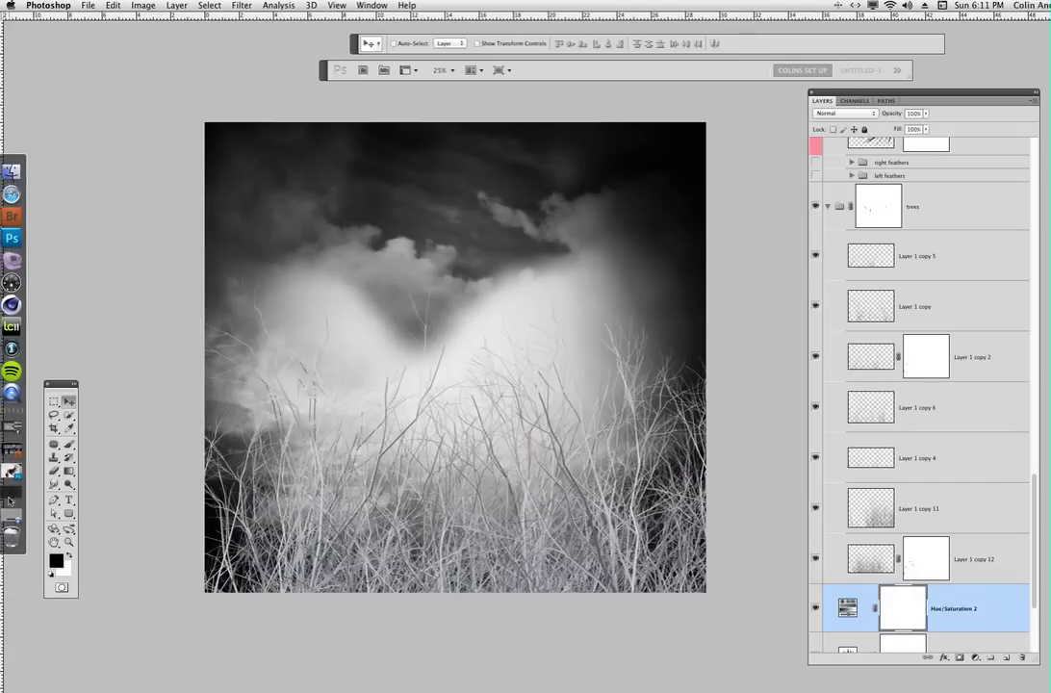
{"action": "left_click", "coordinate": [11, 500]}
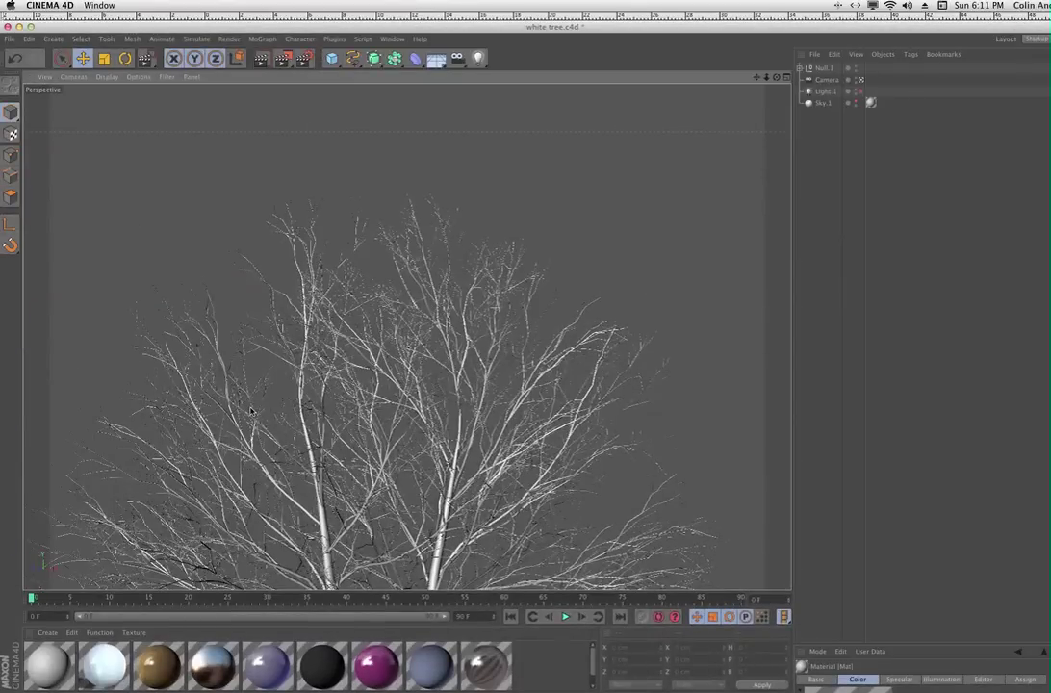
{"action": "left_click_drag", "start_coordinate": [766, 78], "coordinate": [426, 582]}
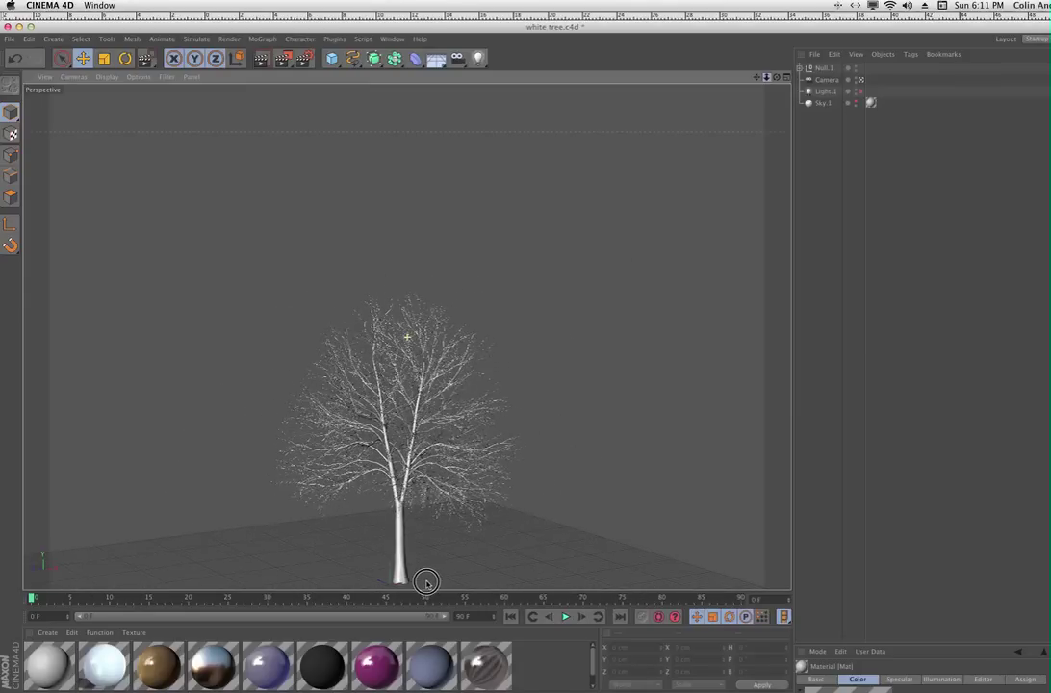
{"action": "left_click_drag", "start_coordinate": [426, 582], "coordinate": [983, 263]}
{"action": "left_click_drag", "start_coordinate": [766, 76], "coordinate": [896, 80]}
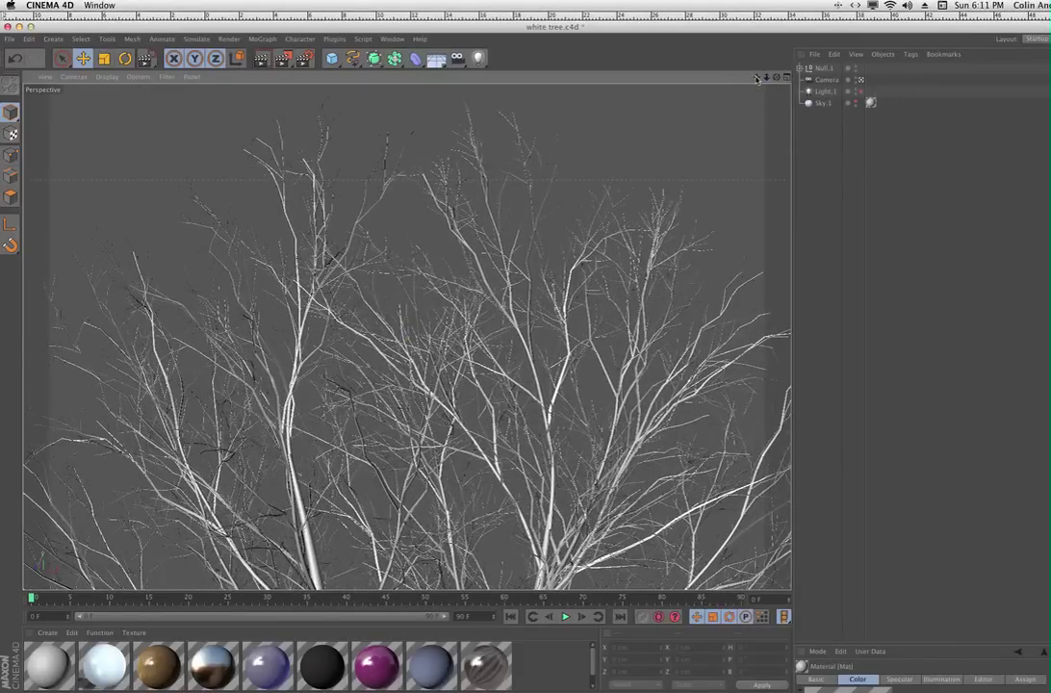
{"action": "left_click_drag", "start_coordinate": [758, 77], "coordinate": [726, 146]}
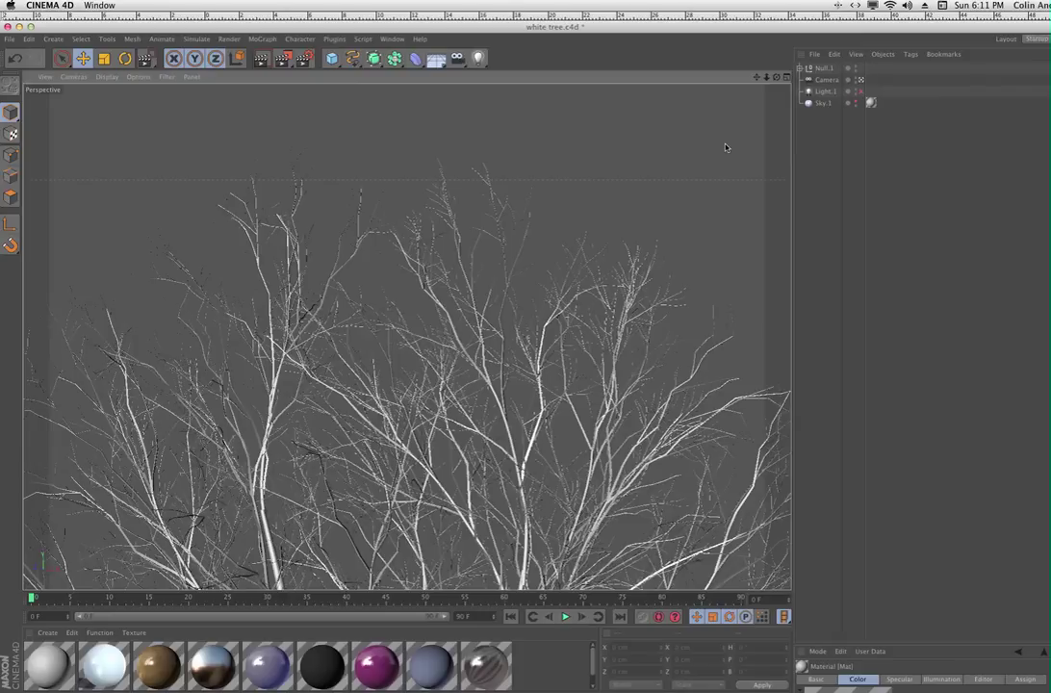
{"action": "left_click", "coordinate": [18, 25]}
{"action": "left_click", "coordinate": [524, 438]}
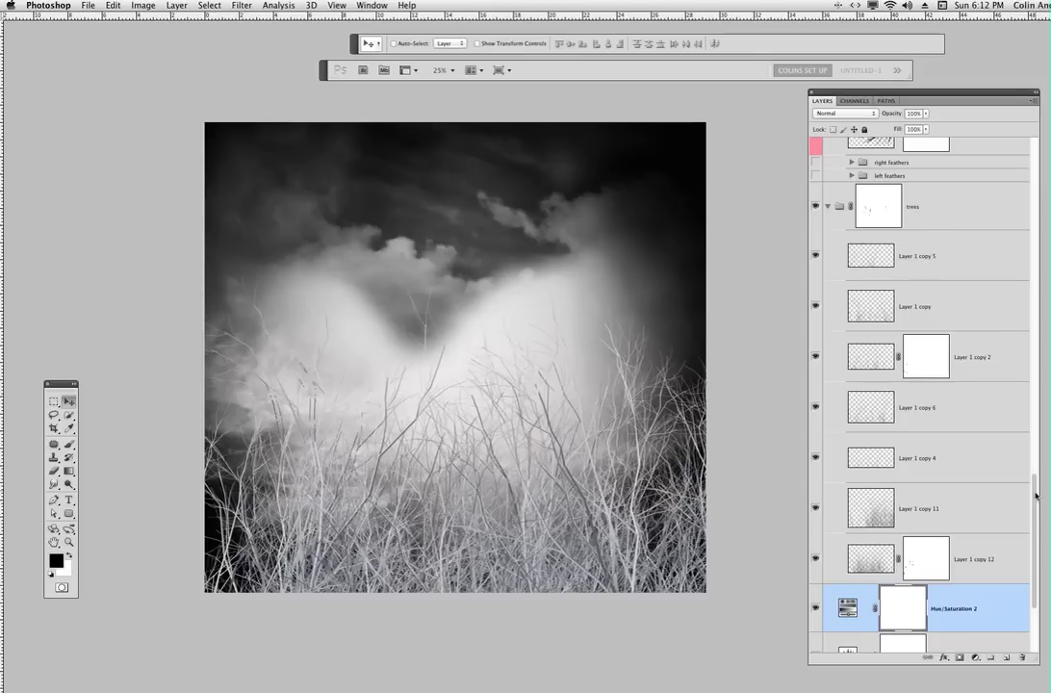
Step: Make the left and right feathers groups, Layer 32 hair, Hue/Saturation 4, Levels 13 and the Layer 4 headdress visible
{"action": "left_click_drag", "start_coordinate": [1033, 509], "coordinate": [1032, 432]}
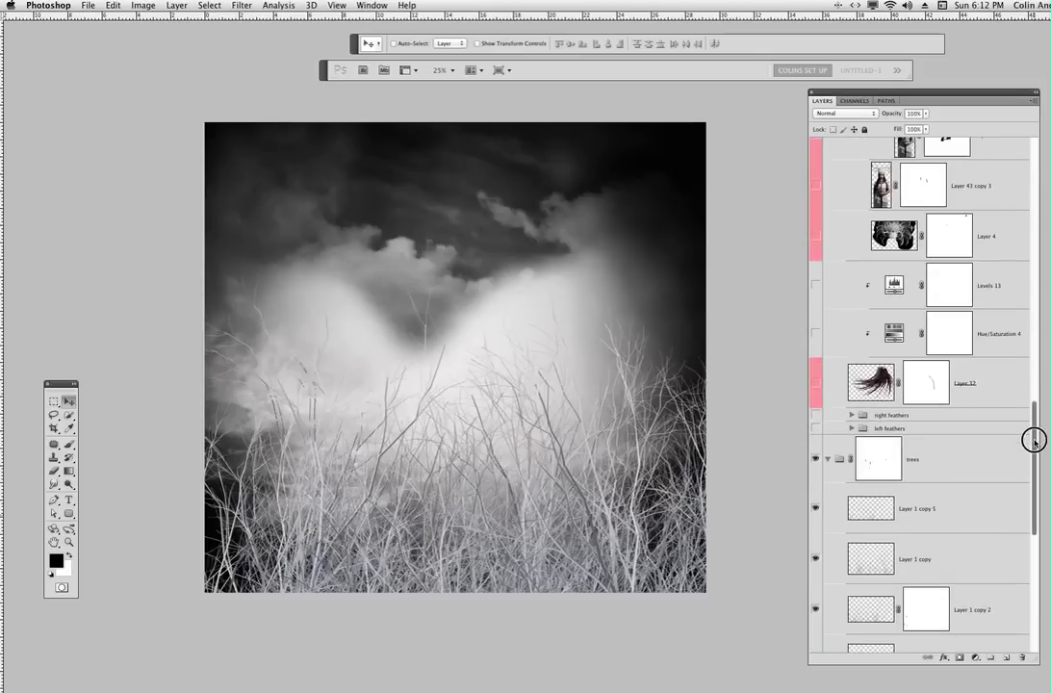
{"action": "left_click", "coordinate": [815, 415]}
{"action": "left_click", "coordinate": [815, 415]}
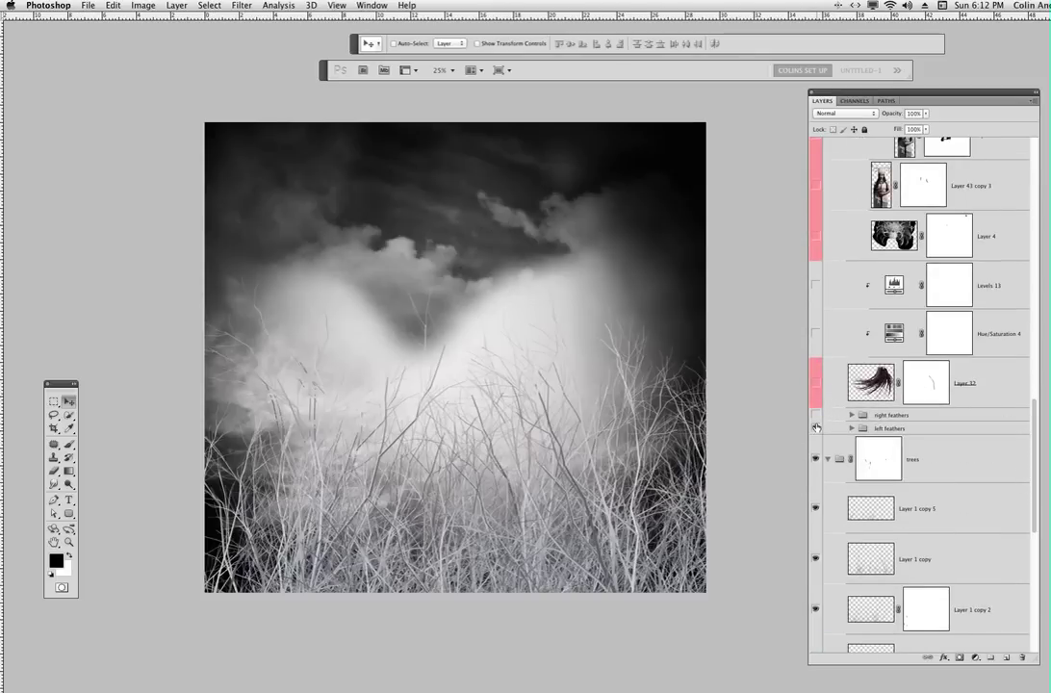
{"action": "left_click_drag", "start_coordinate": [815, 428], "coordinate": [815, 414]}
{"action": "left_click", "coordinate": [815, 382]}
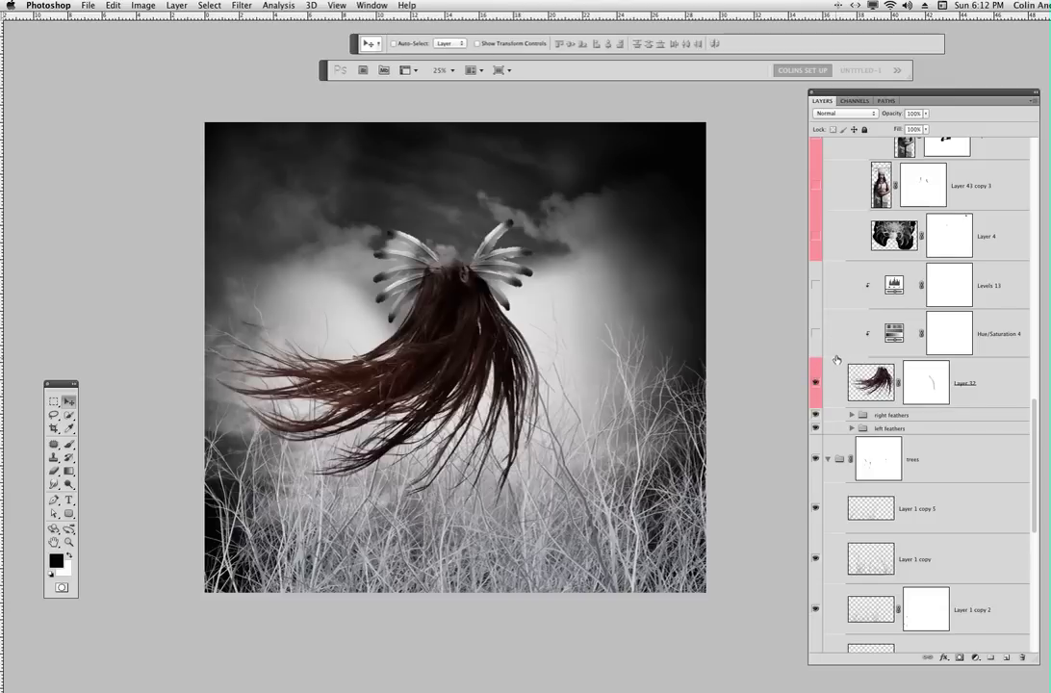
{"action": "left_click_drag", "start_coordinate": [815, 333], "coordinate": [815, 236]}
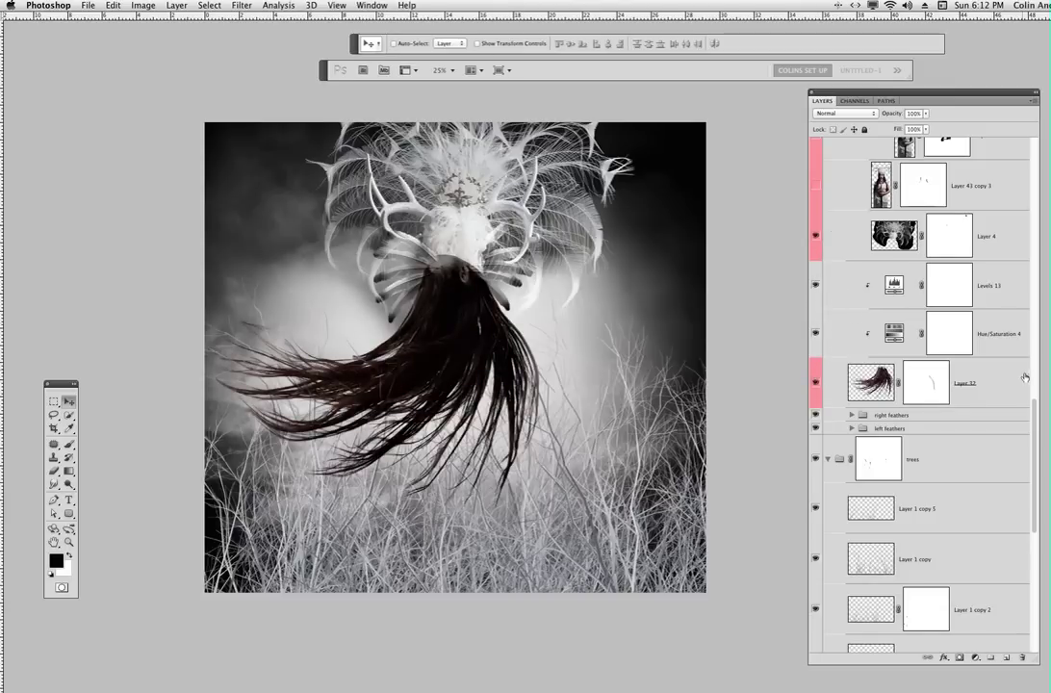
Step: Make the warrior visible by showing Layer 43 copy 3, Group 5 with Layer 51, and Layer 44 through Layer 44 copy 2
{"action": "left_click_drag", "start_coordinate": [1032, 415], "coordinate": [1031, 366]}
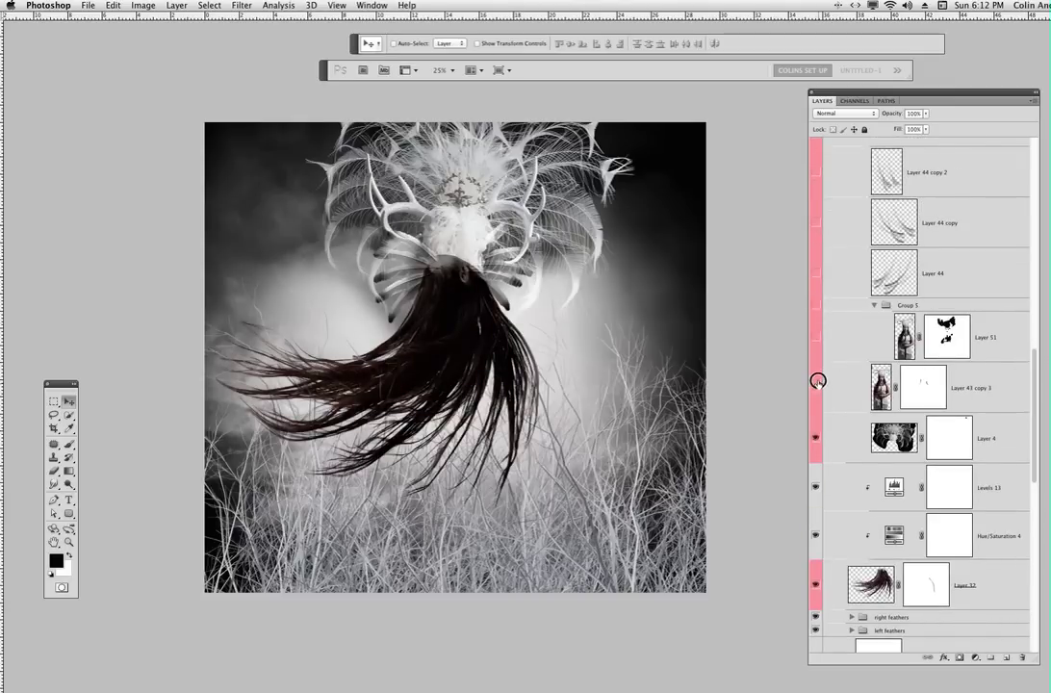
{"action": "left_click_drag", "start_coordinate": [817, 382], "coordinate": [814, 166]}
{"action": "left_click_drag", "start_coordinate": [1031, 367], "coordinate": [1033, 280]}
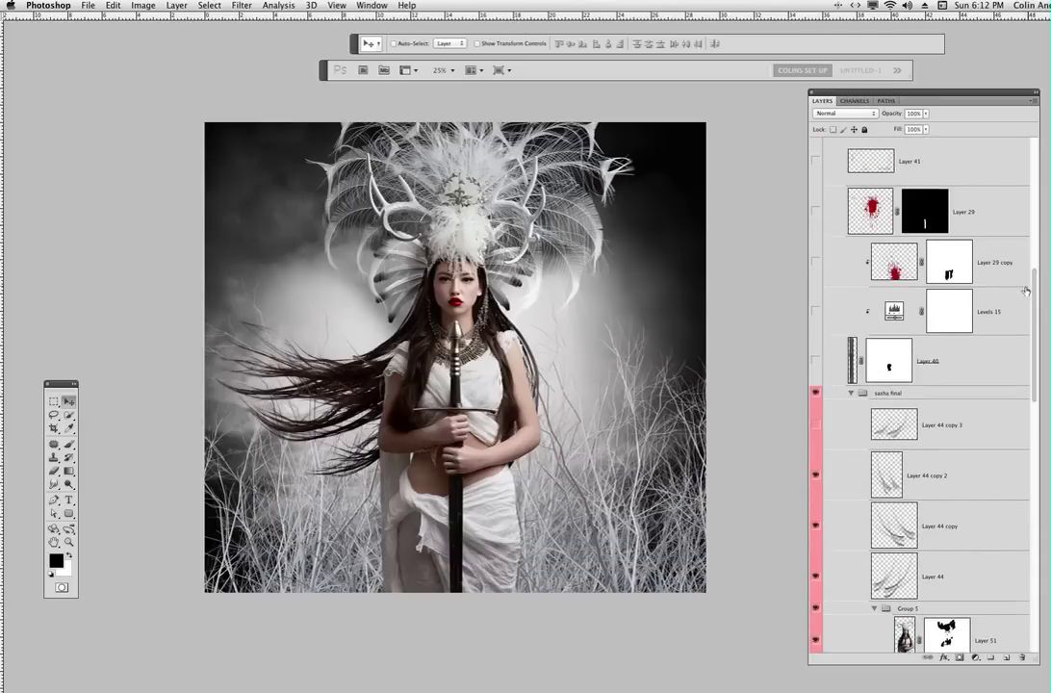
Step: View the face and headdress feathers at 100% and expand the left feathers group down to its lowest layers
{"action": "left_click_drag", "start_coordinate": [1033, 287], "coordinate": [1031, 434]}
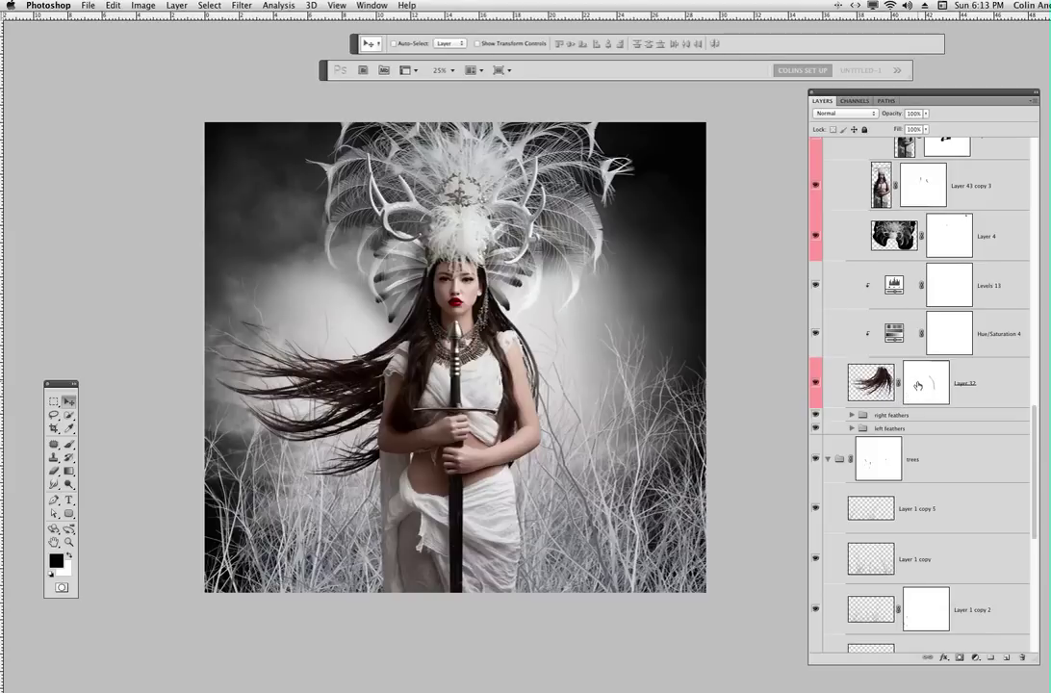
{"action": "key", "text": "super+1"}
{"action": "left_click_drag", "start_coordinate": [280, 241], "coordinate": [794, 486]}
{"action": "left_click_drag", "start_coordinate": [534, 406], "coordinate": [571, 387]}
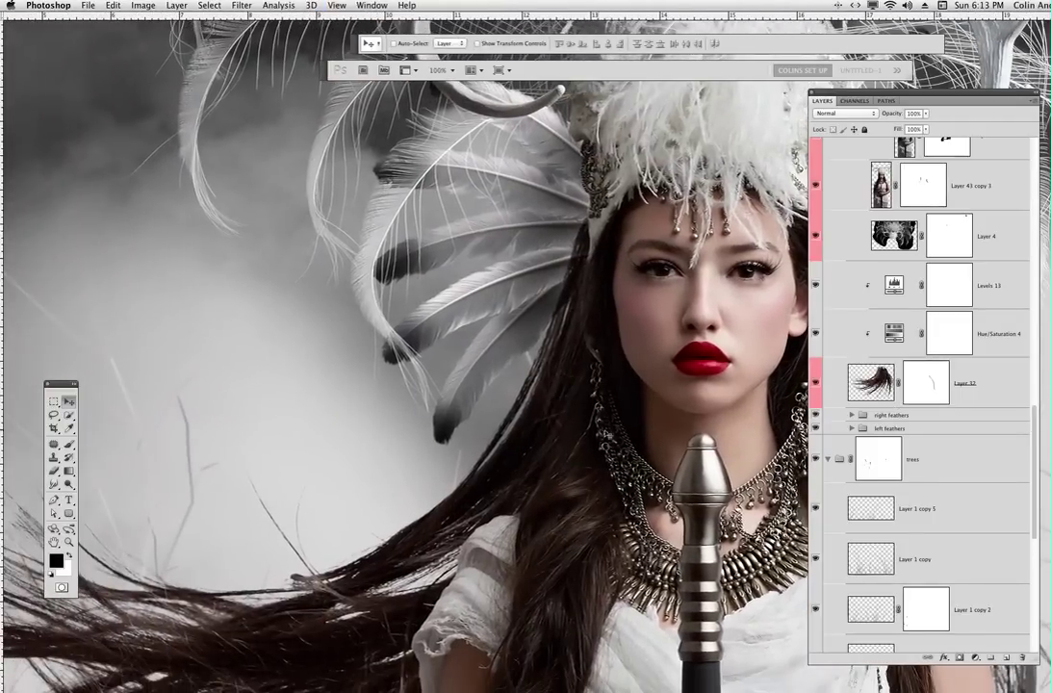
{"action": "left_click", "coordinate": [850, 428]}
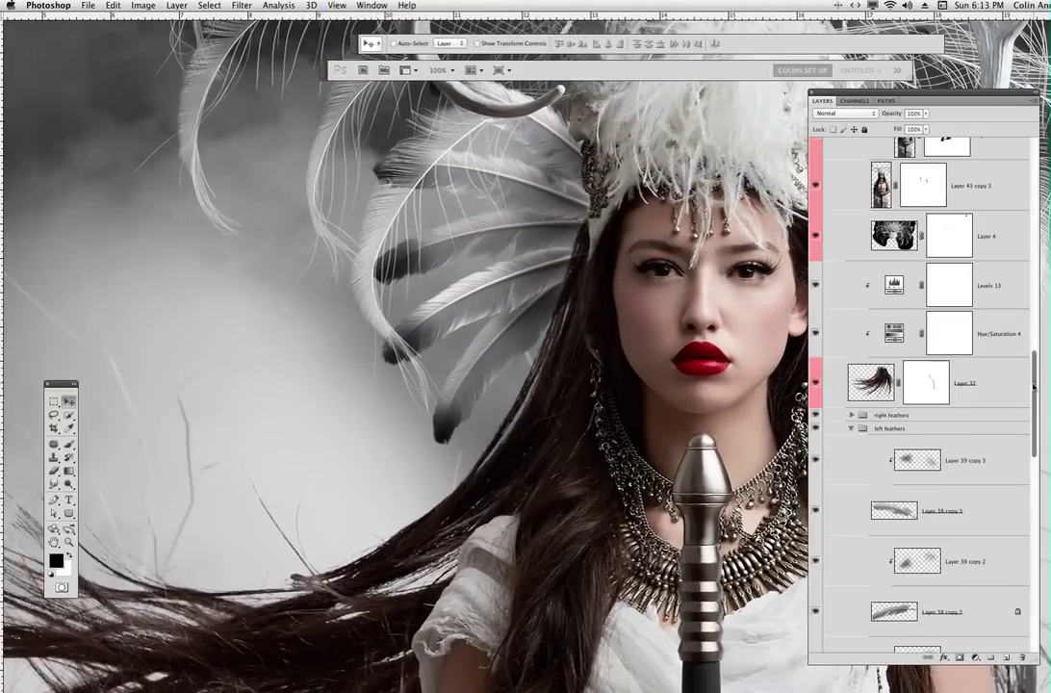
{"action": "left_click_drag", "start_coordinate": [1033, 388], "coordinate": [1025, 478]}
Step: Select Layer 38 together with its clipped Layer 39 and move that feather out of the headdress onto the open sky
{"action": "left_click", "coordinate": [956, 460]}
{"action": "key", "text": "x"}
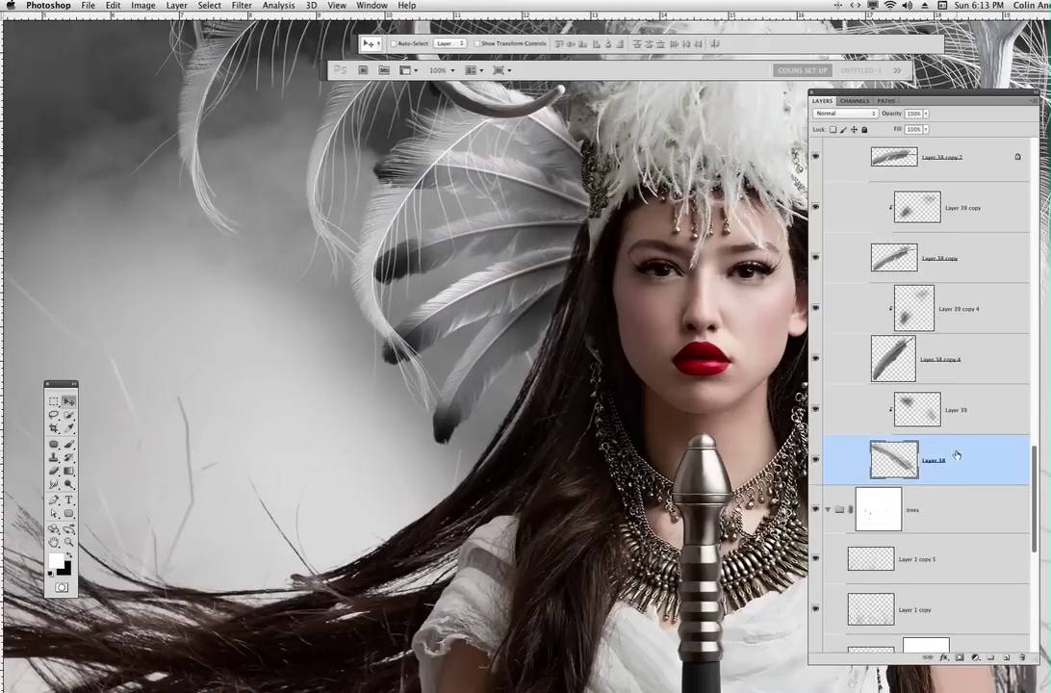
{"action": "left_click", "coordinate": [938, 413], "text": "shift"}
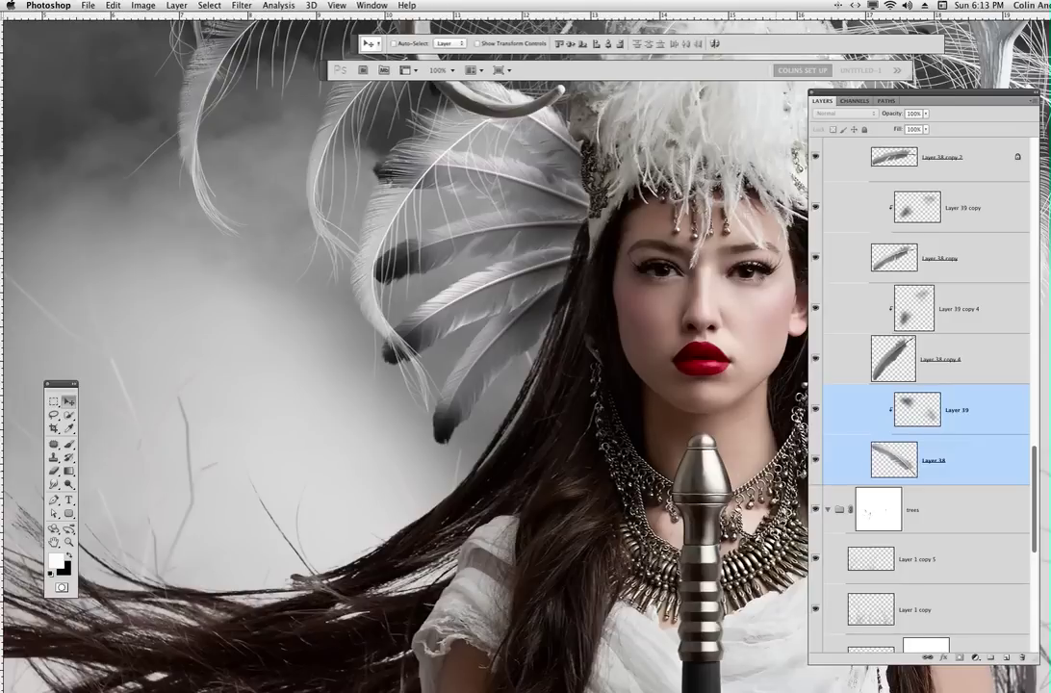
{"action": "left_click_drag", "start_coordinate": [708, 483], "coordinate": [604, 489]}
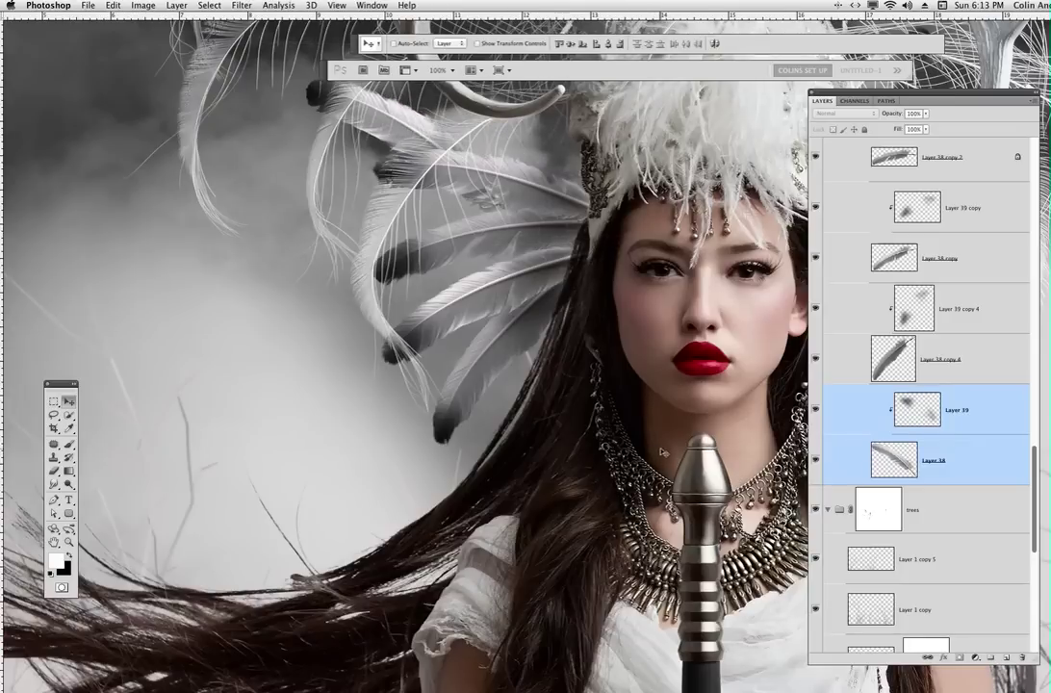
{"action": "left_click_drag", "start_coordinate": [654, 452], "coordinate": [461, 553]}
{"action": "left_click_drag", "start_coordinate": [396, 469], "coordinate": [374, 466]}
{"action": "left_click_drag", "start_coordinate": [538, 447], "coordinate": [751, 470]}
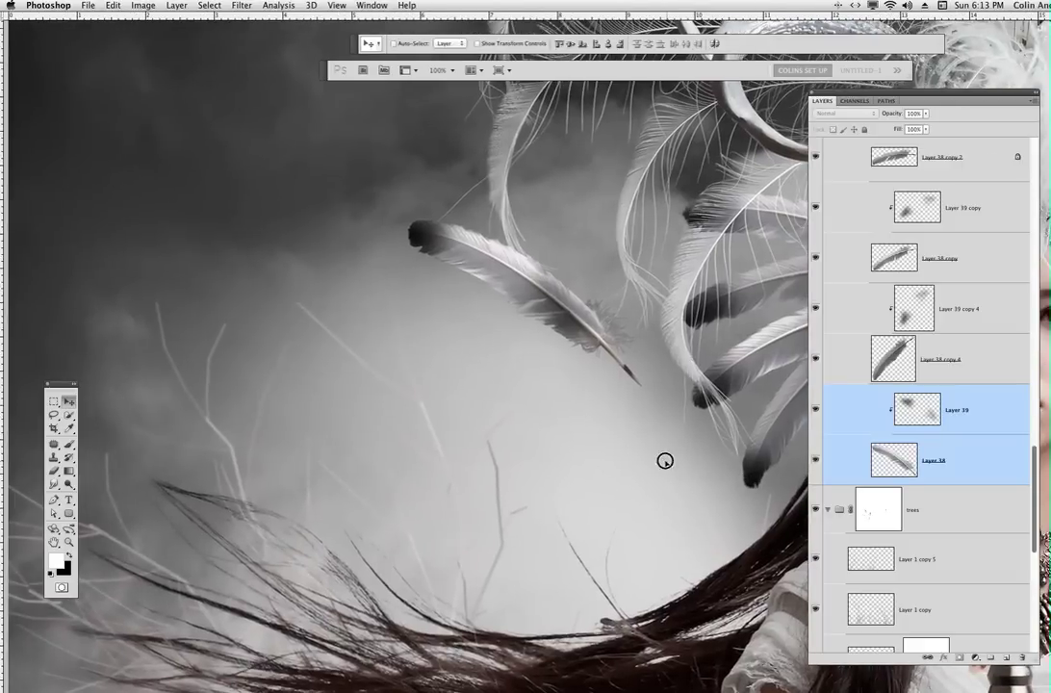
{"action": "left_click_drag", "start_coordinate": [664, 460], "coordinate": [626, 483]}
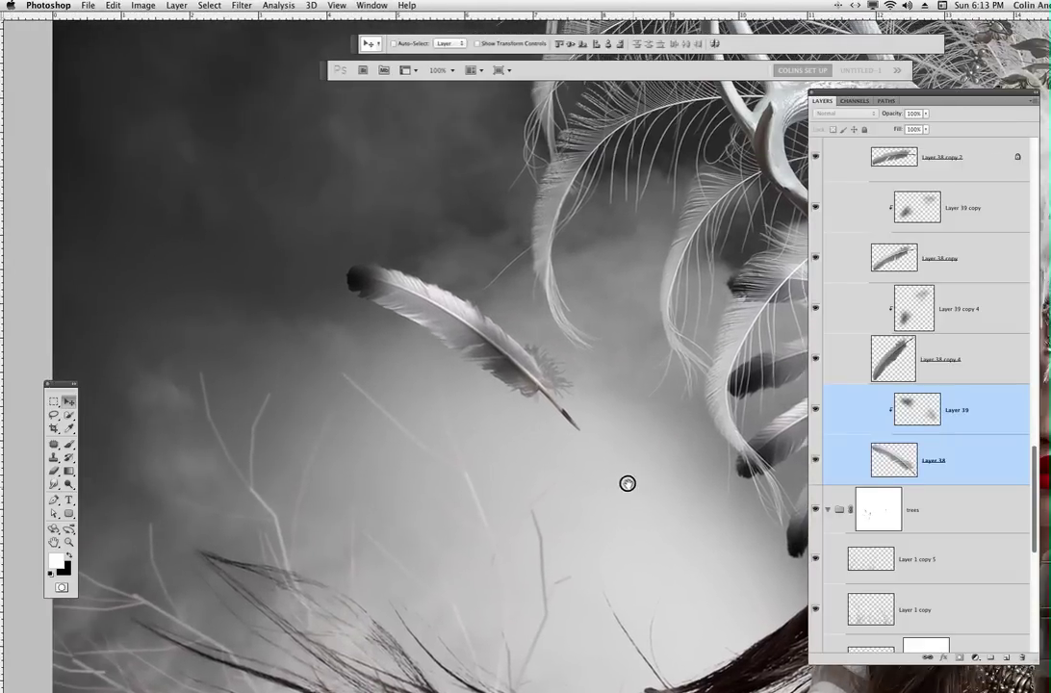
Step: Hide the Layer 39 shading and add a new empty layer clipped to the Layer 38 feather
{"action": "left_click", "coordinate": [815, 408]}
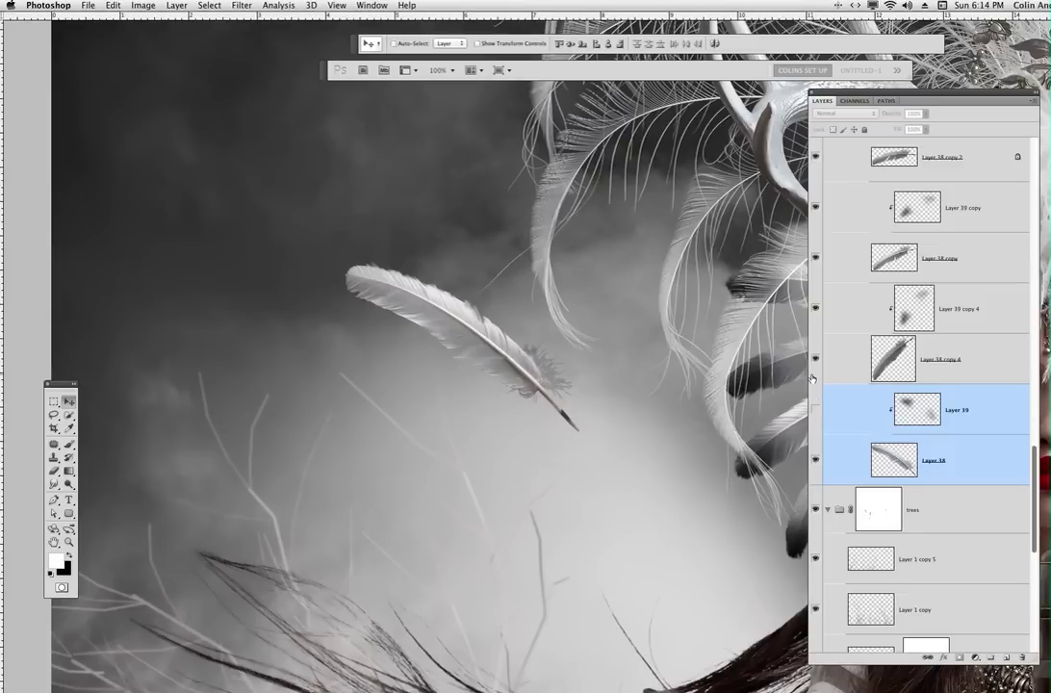
{"action": "left_click", "coordinate": [875, 460]}
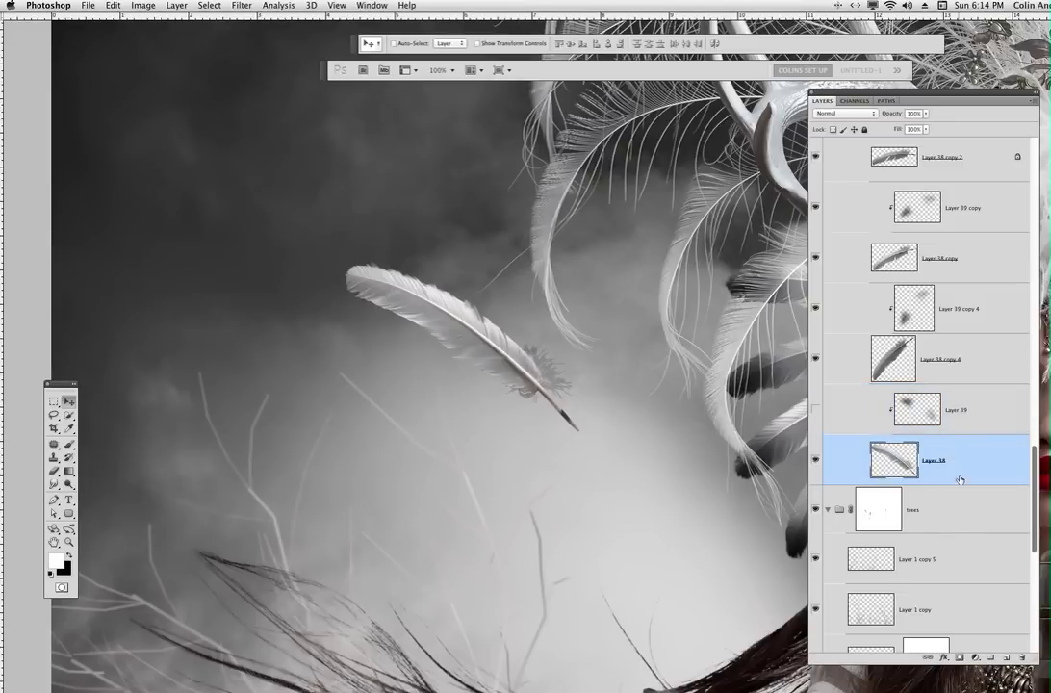
{"action": "left_click", "coordinate": [1004, 656]}
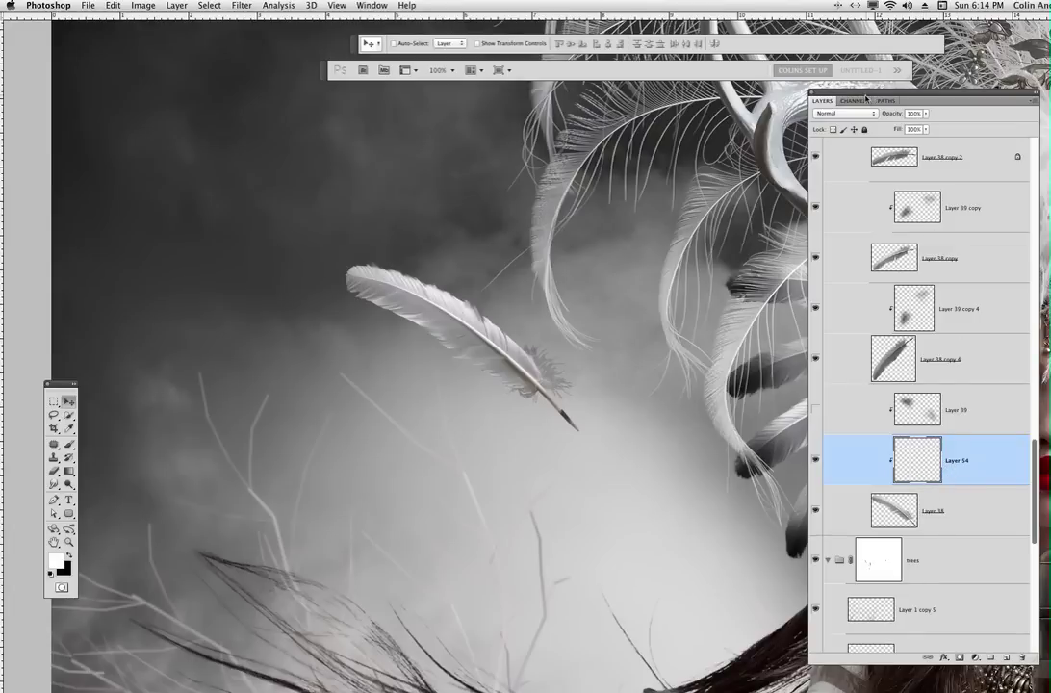
Step: Move the layer list closer to the feather and set the new clipped layer's blend mode to Multiply
{"action": "left_click_drag", "start_coordinate": [865, 91], "coordinate": [707, 68]}
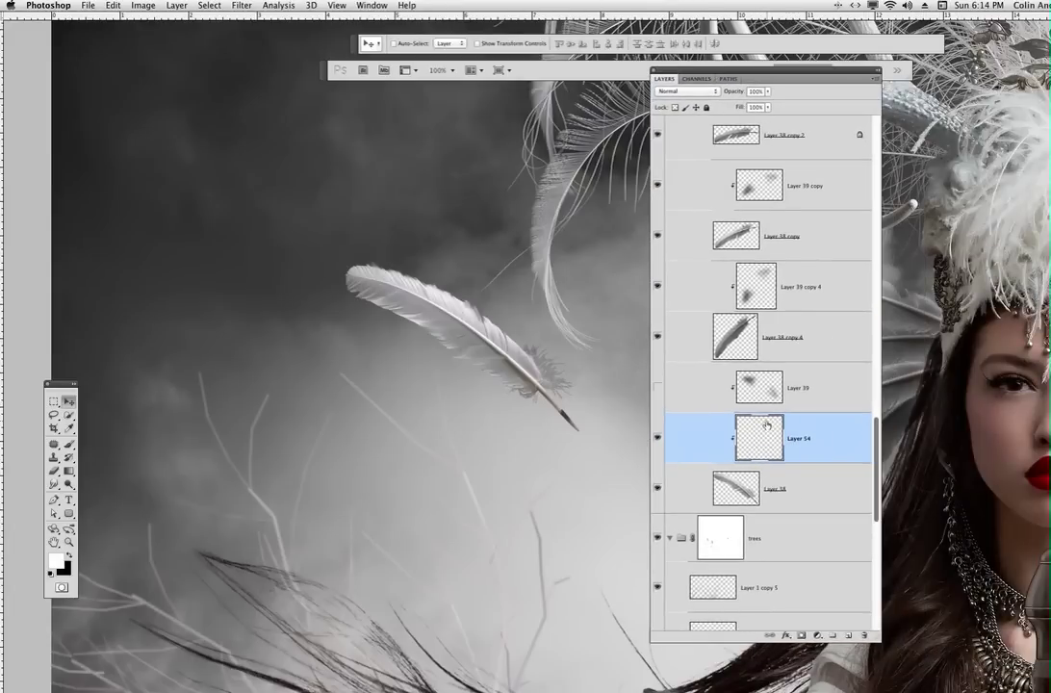
{"action": "left_click", "coordinate": [688, 92]}
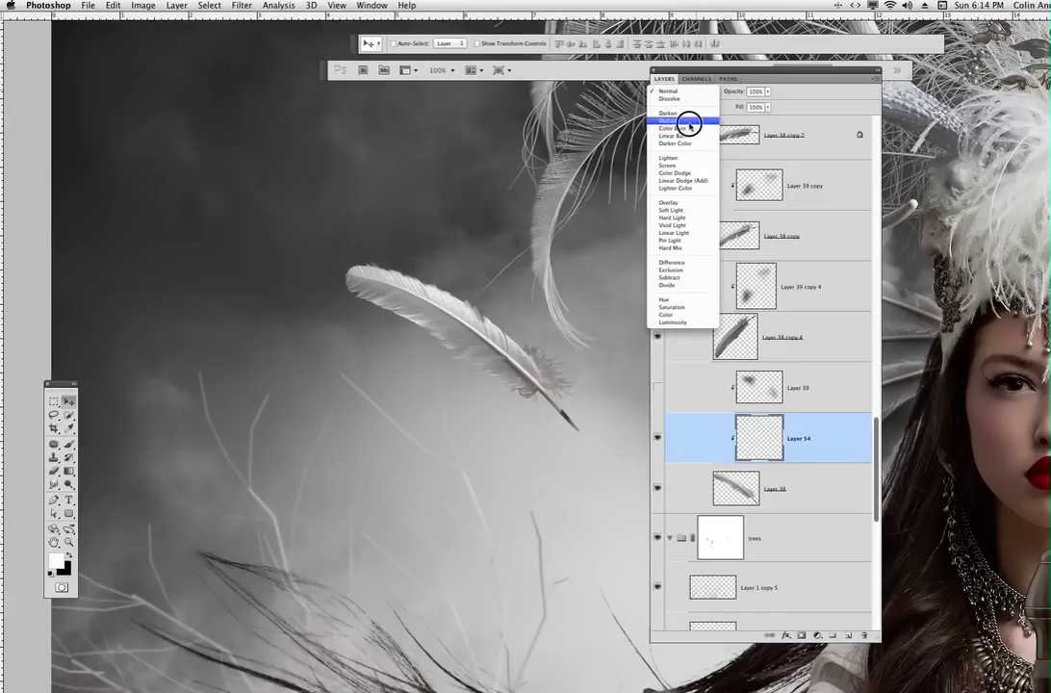
{"action": "left_click", "coordinate": [694, 60]}
{"action": "key", "text": "shift+alt+m"}
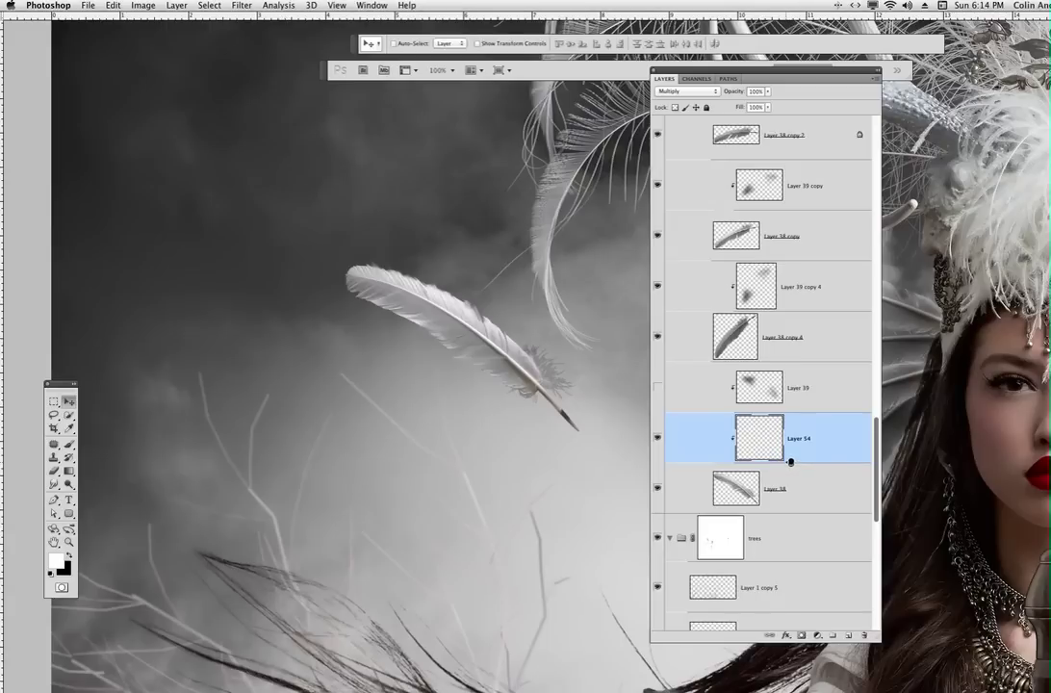
Step: Paint the detached feather's tip black on the clipped Multiply layer with a soft 59-pixel brush at 11% flow
{"action": "left_click", "coordinate": [68, 444]}
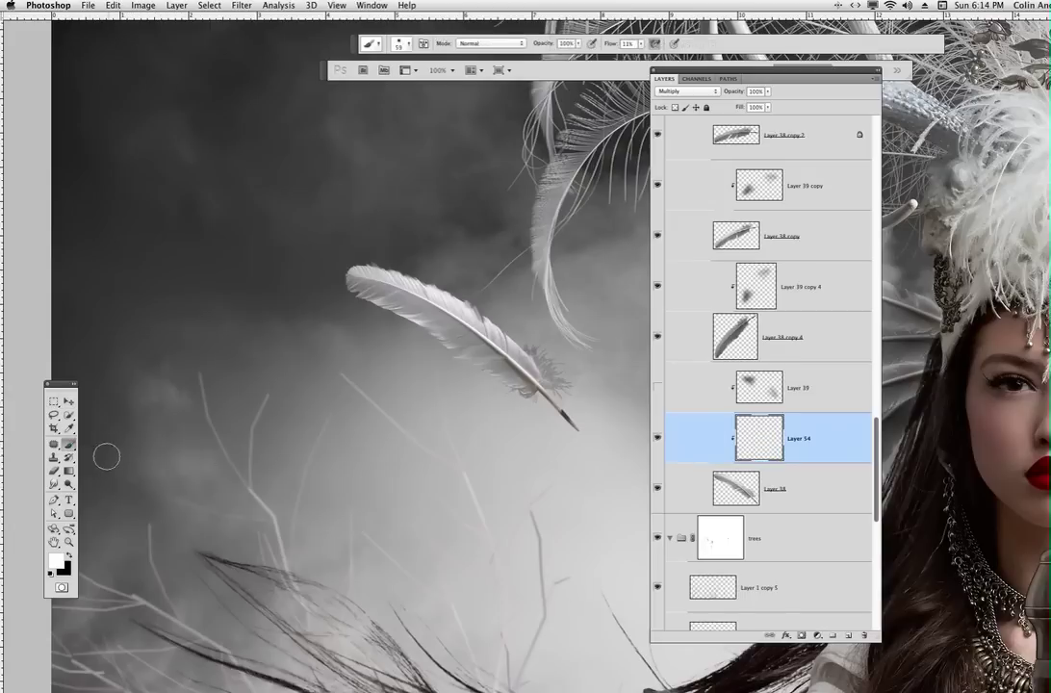
{"action": "key", "text": "x"}
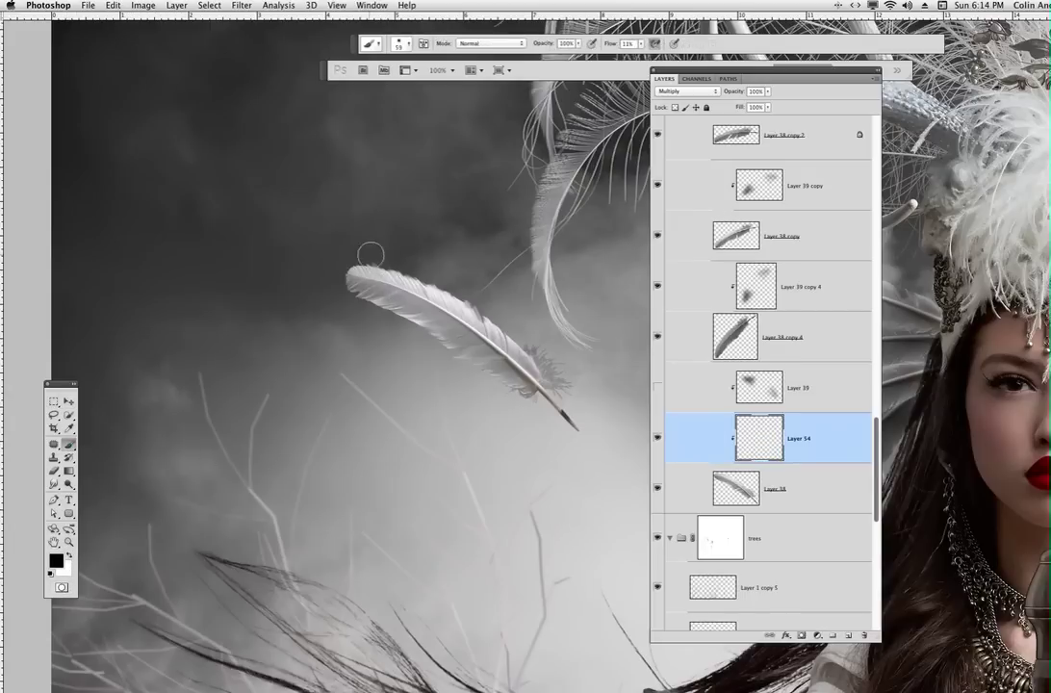
{"action": "mouse_move", "coordinate": [371, 255]}
{"action": "left_mouse_down"}
{"action": "mouse_move", "coordinate": [399, 242]}
{"action": "mouse_move", "coordinate": [368, 275]}
{"action": "mouse_move", "coordinate": [371, 294]}
{"action": "mouse_move", "coordinate": [436, 253]}
{"action": "mouse_move", "coordinate": [326, 282]}
{"action": "mouse_move", "coordinate": [387, 227]}
{"action": "left_mouse_up"}
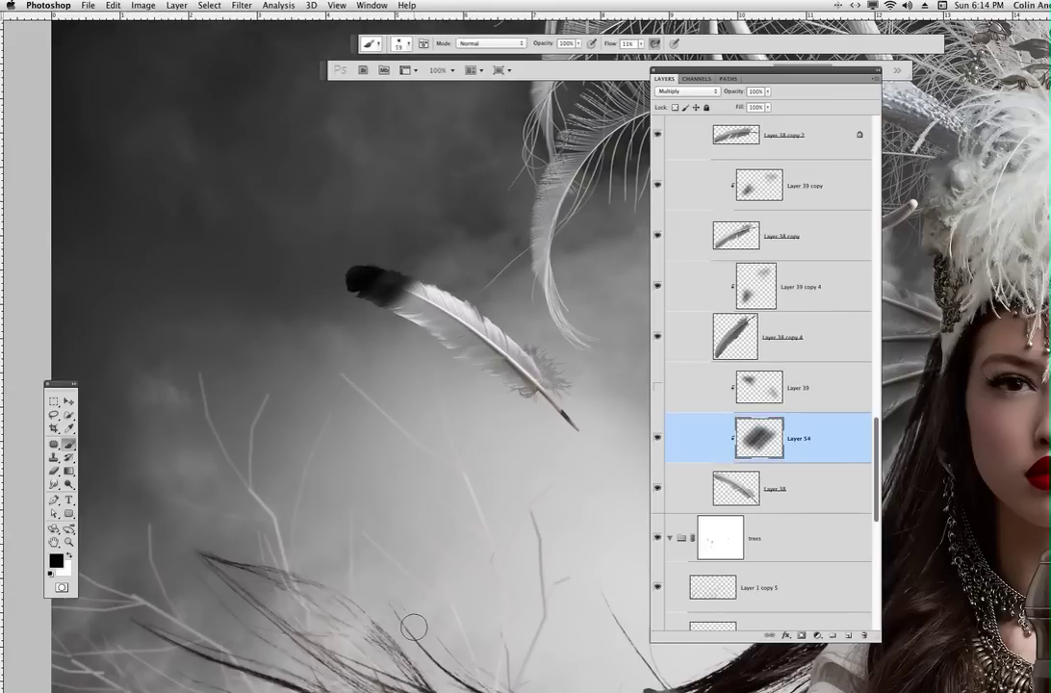
Step: Repaint the feather's tip as a loose black patch on unclipped Layer 54, and clip that layer to the Layer 38 feather
{"action": "key", "text": "super+z"}
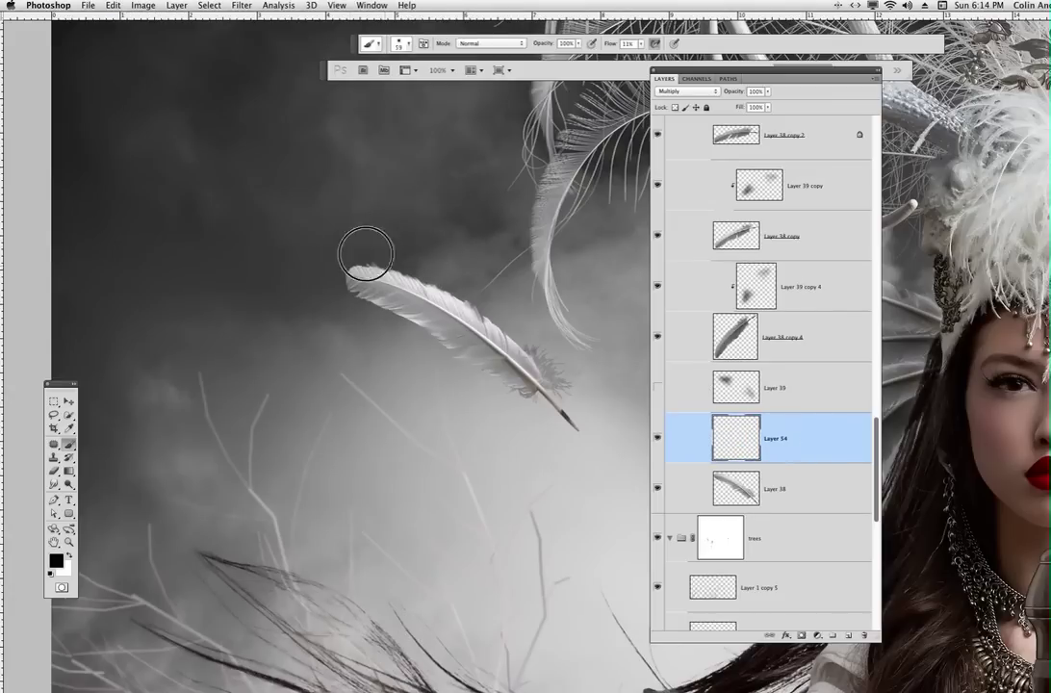
{"action": "mouse_move", "coordinate": [364, 246]}
{"action": "left_mouse_down"}
{"action": "mouse_move", "coordinate": [382, 277]}
{"action": "mouse_move", "coordinate": [422, 235]}
{"action": "mouse_move", "coordinate": [319, 302]}
{"action": "mouse_move", "coordinate": [403, 242]}
{"action": "mouse_move", "coordinate": [337, 260]}
{"action": "mouse_move", "coordinate": [304, 365]}
{"action": "left_mouse_up"}
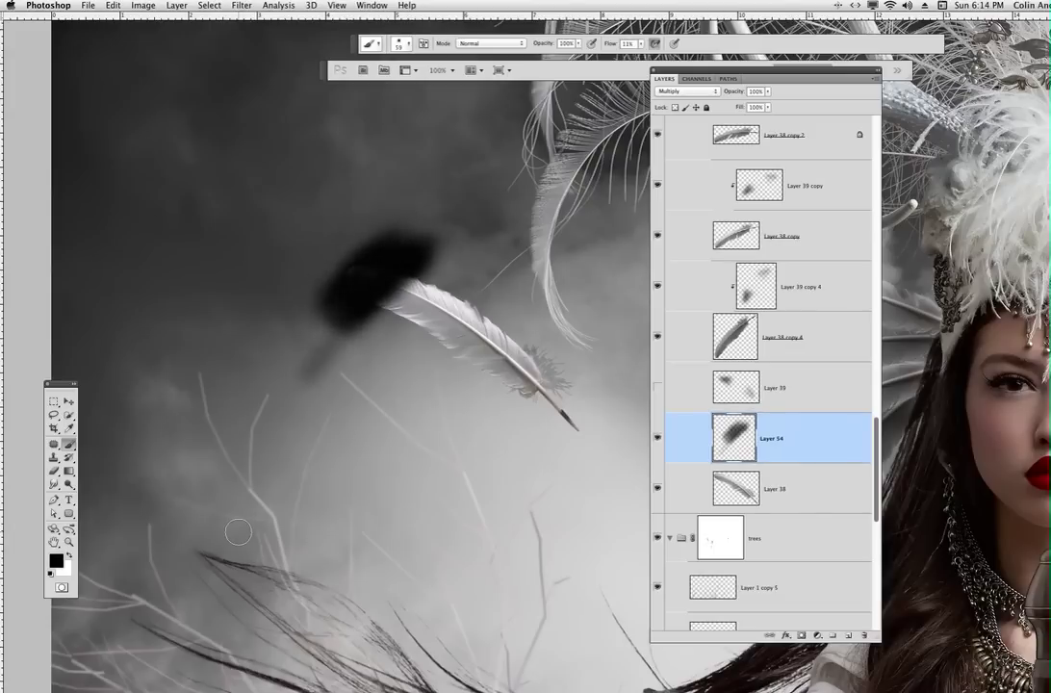
{"action": "left_click", "coordinate": [773, 464], "text": "alt"}
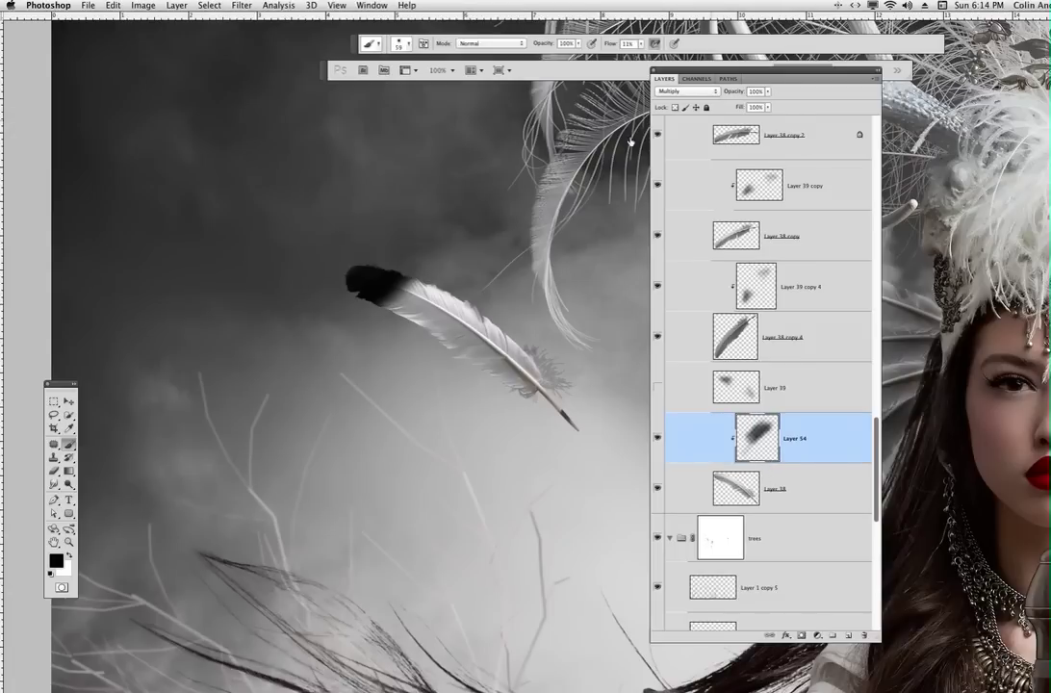
Step: Keep Layer 54 in Multiply mode and lower its fill to 77%
{"action": "left_click", "coordinate": [697, 91]}
{"action": "left_click", "coordinate": [697, 92]}
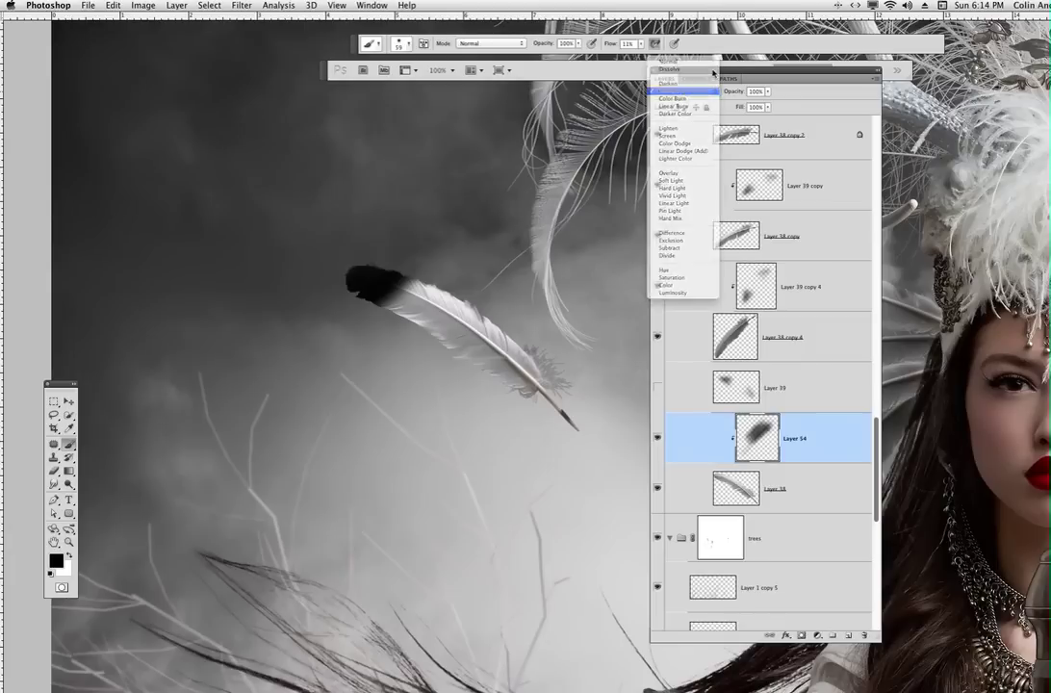
{"action": "left_click", "coordinate": [769, 107]}
{"action": "left_click_drag", "start_coordinate": [760, 119], "coordinate": [755, 119]}
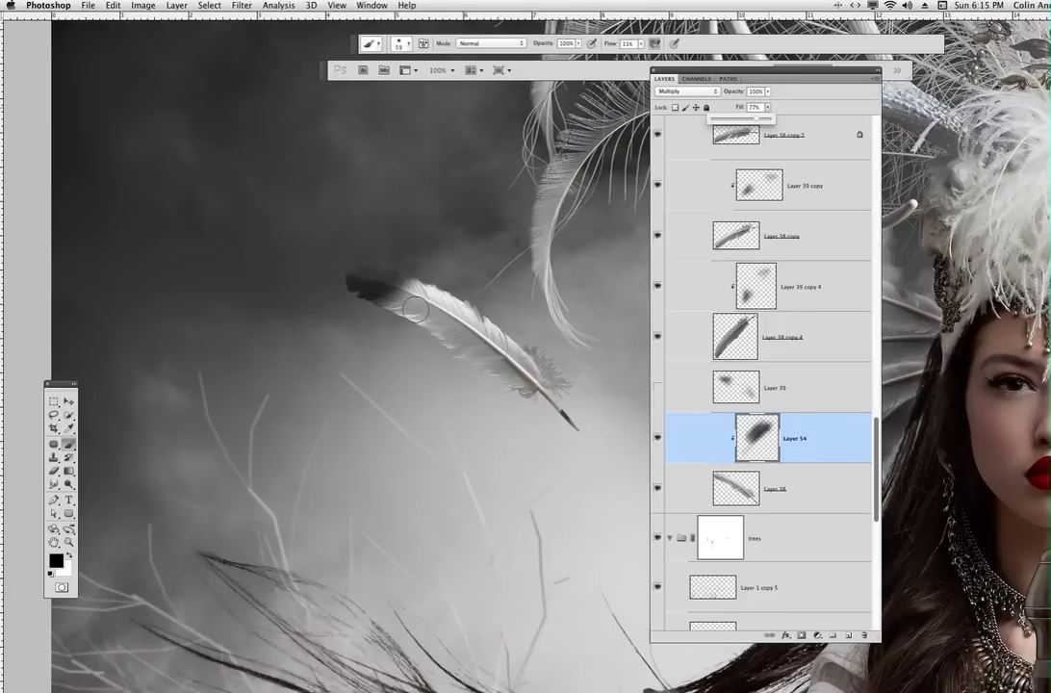
Step: Try darkening the fluff at the feather's quill end with a soft black stroke on Layer 54, and undo it
{"action": "mouse_move", "coordinate": [525, 379]}
{"action": "left_mouse_down"}
{"action": "mouse_move", "coordinate": [512, 376]}
{"action": "mouse_move", "coordinate": [525, 366]}
{"action": "mouse_move", "coordinate": [528, 375]}
{"action": "left_mouse_up"}
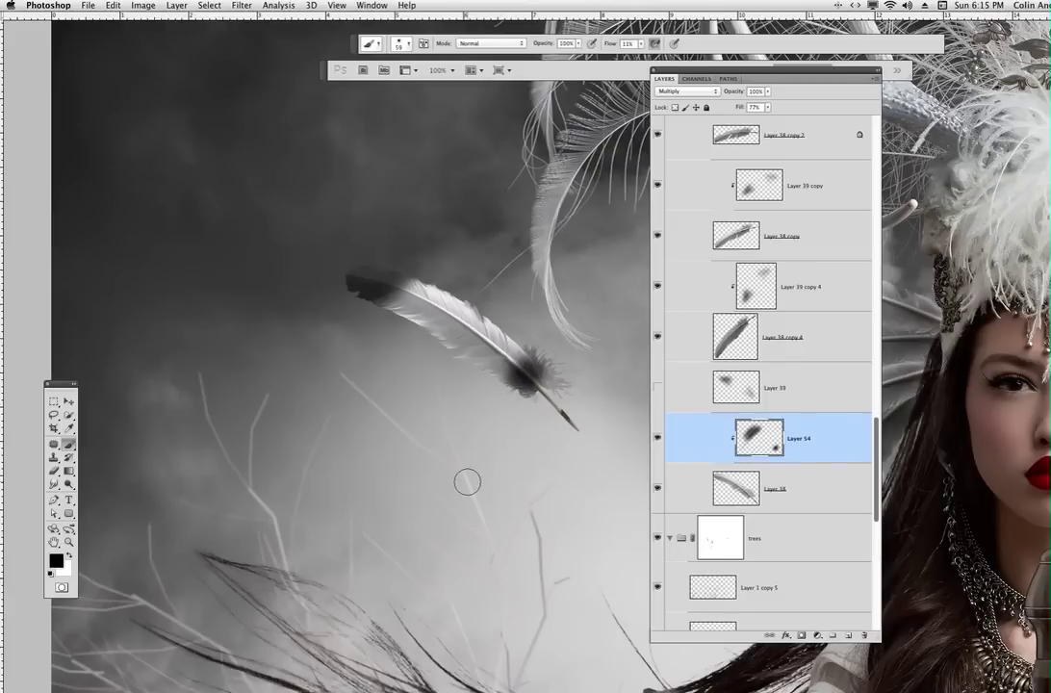
{"action": "key", "text": "super+z"}
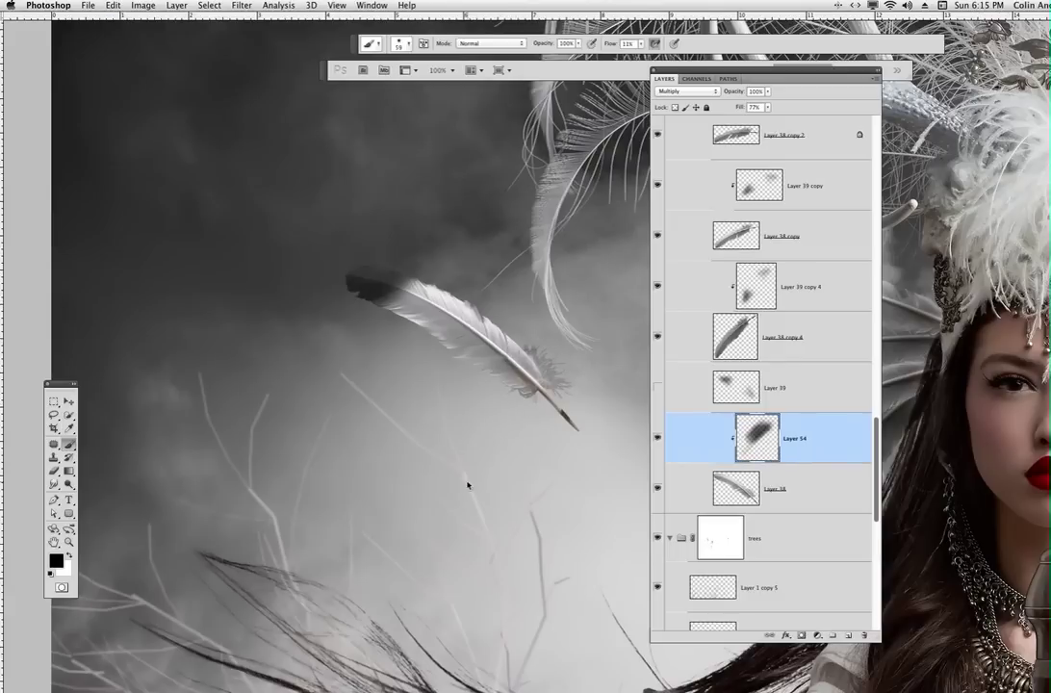
Step: Select Layer 38 and set up the Eraser with the 39-pixel spatter brush resized to 27 px at 10% flow
{"action": "left_click", "coordinate": [768, 475]}
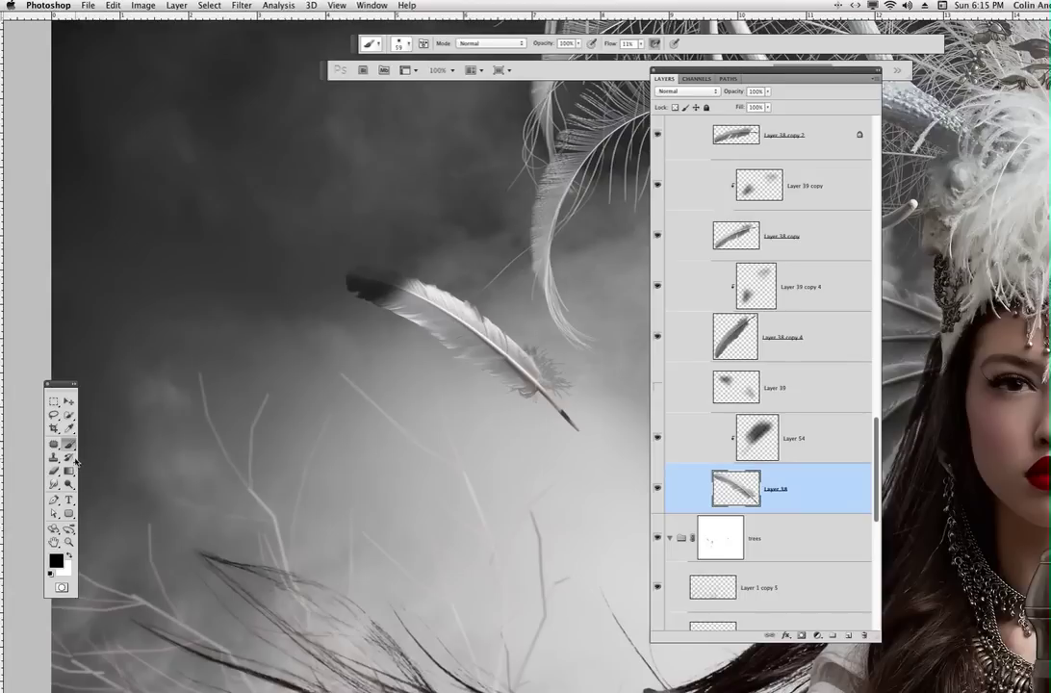
{"action": "key", "text": "e"}
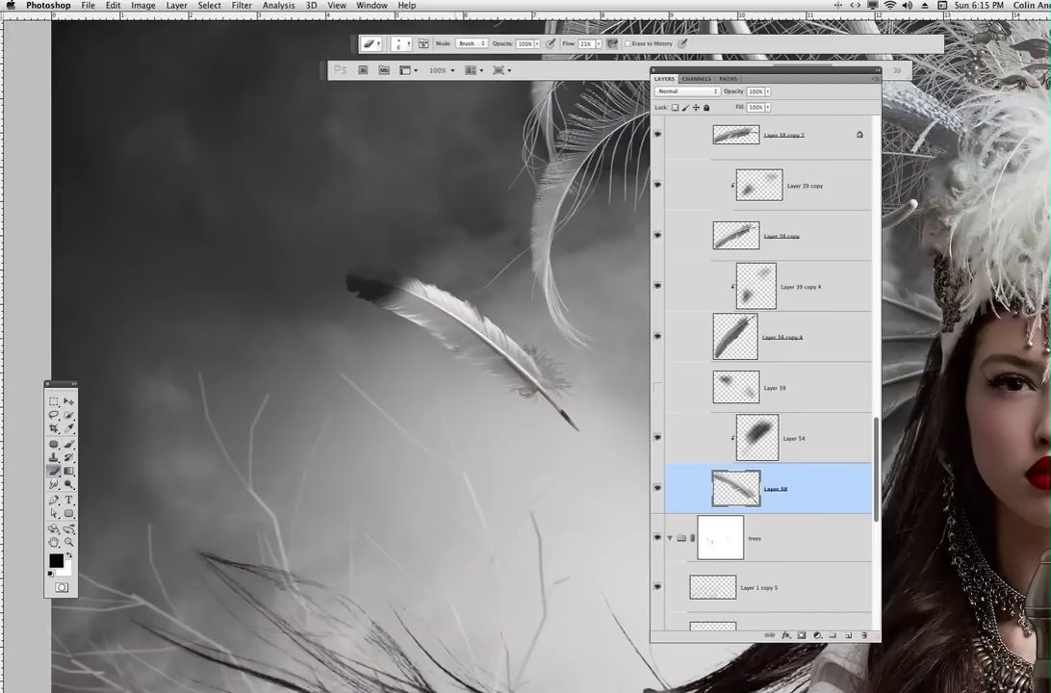
{"action": "right_click", "coordinate": [454, 333]}
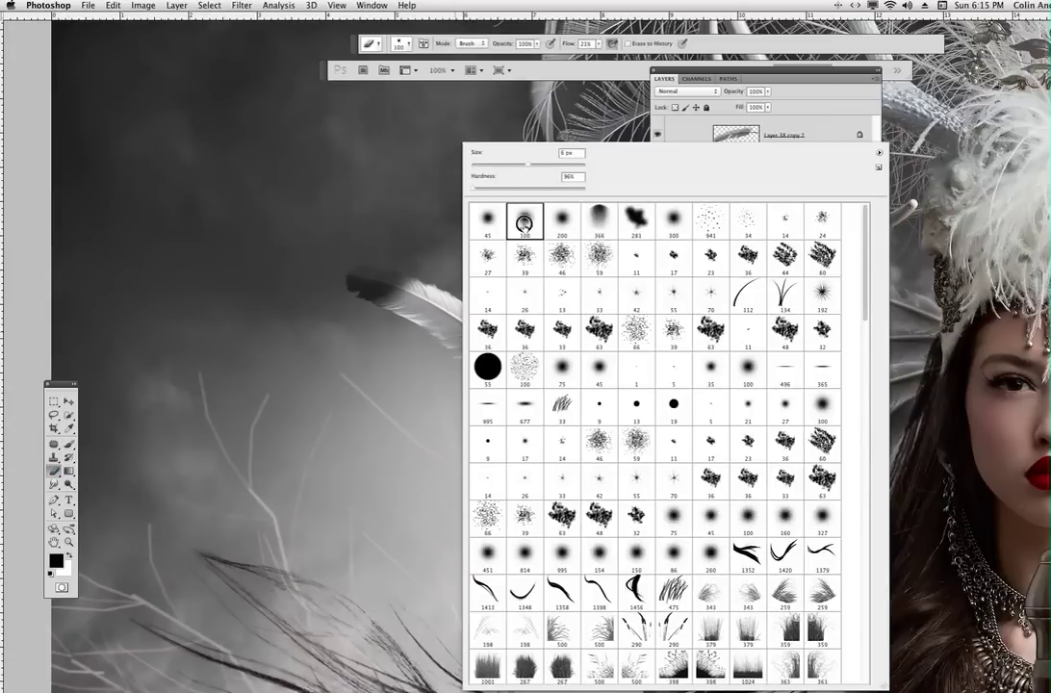
{"action": "left_click", "coordinate": [524, 220]}
{"action": "left_click", "coordinate": [524, 258]}
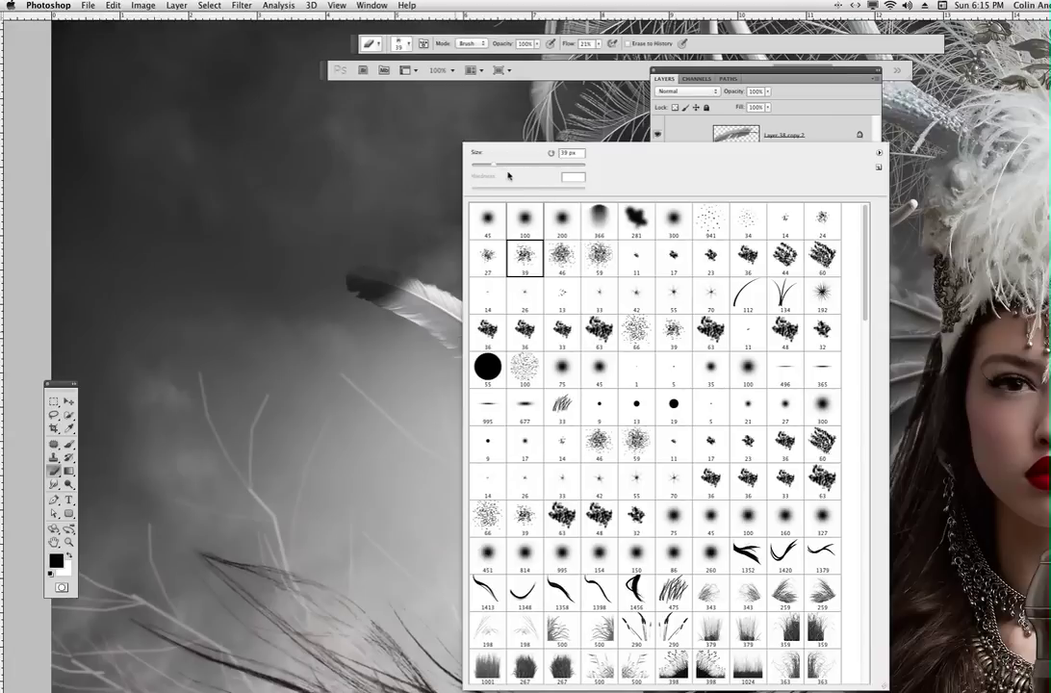
{"action": "mouse_move", "coordinate": [496, 167]}
{"action": "left_mouse_down"}
{"action": "mouse_move", "coordinate": [487, 166]}
{"action": "mouse_move", "coordinate": [508, 165]}
{"action": "mouse_move", "coordinate": [486, 166]}
{"action": "left_mouse_up"}
{"action": "left_click", "coordinate": [599, 45]}
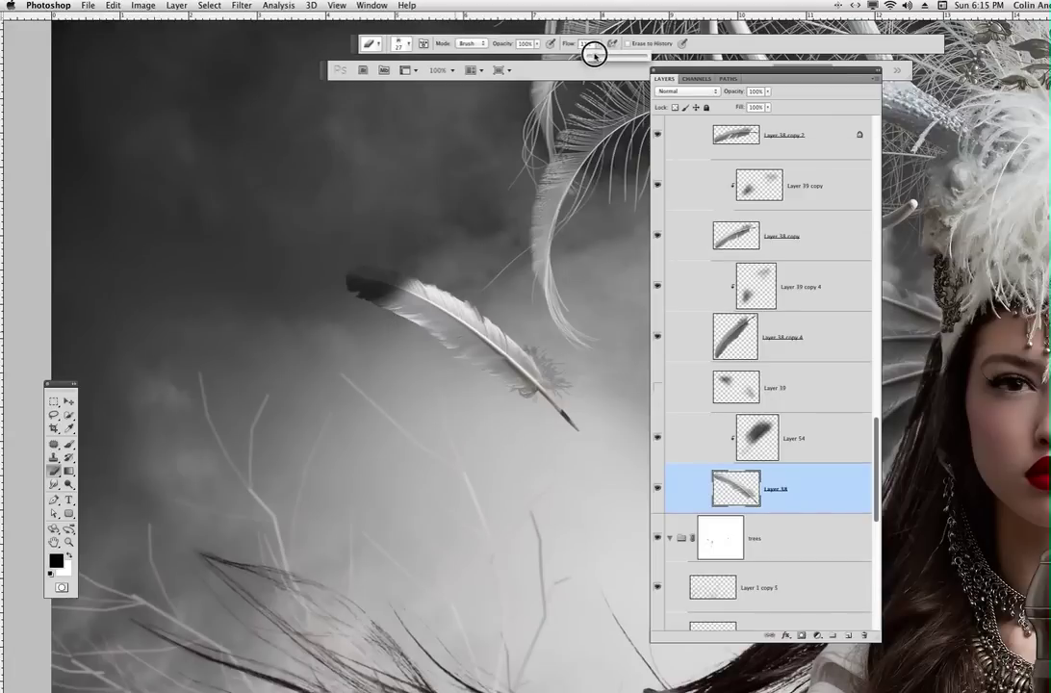
{"action": "left_click_drag", "start_coordinate": [592, 54], "coordinate": [574, 49]}
{"action": "left_click_drag", "start_coordinate": [354, 45], "coordinate": [237, 202]}
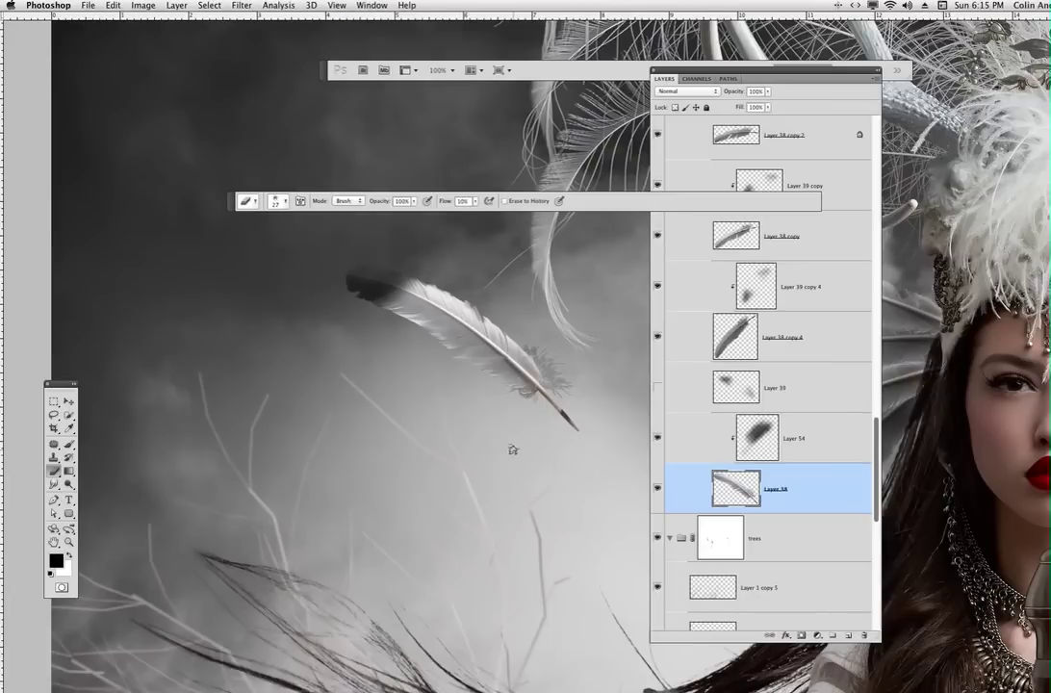
Step: Erase along the detached feather's lower edge to make it wispy, using the spatter eraser at 23 px and 14 px
{"action": "key", "text": "super+plus"}
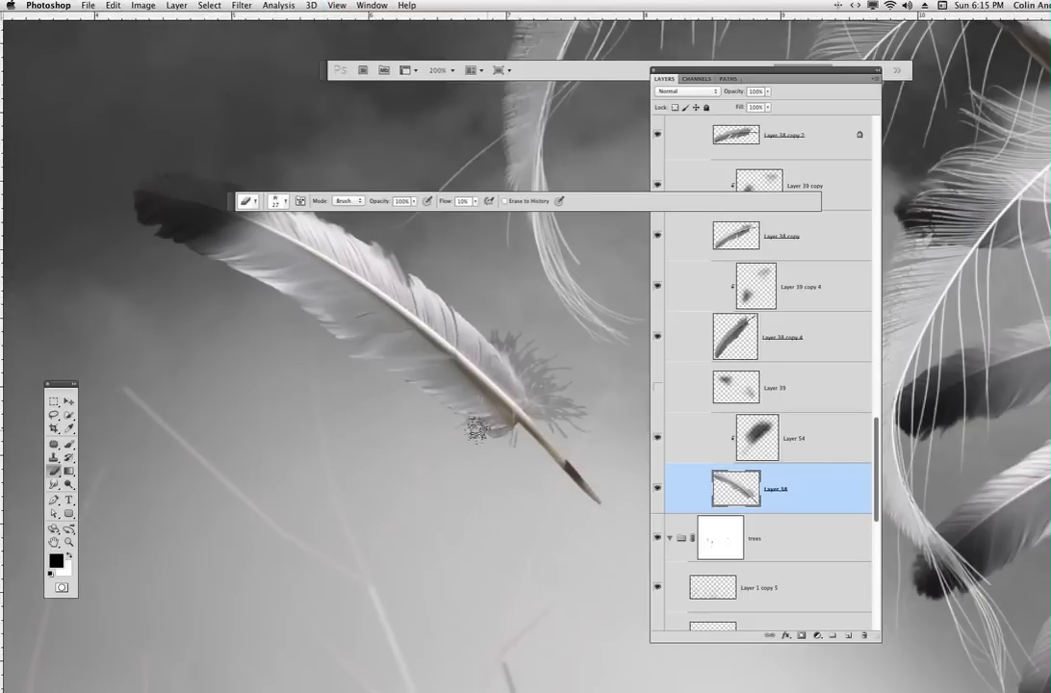
{"action": "left_click_drag", "start_coordinate": [449, 433], "coordinate": [591, 448]}
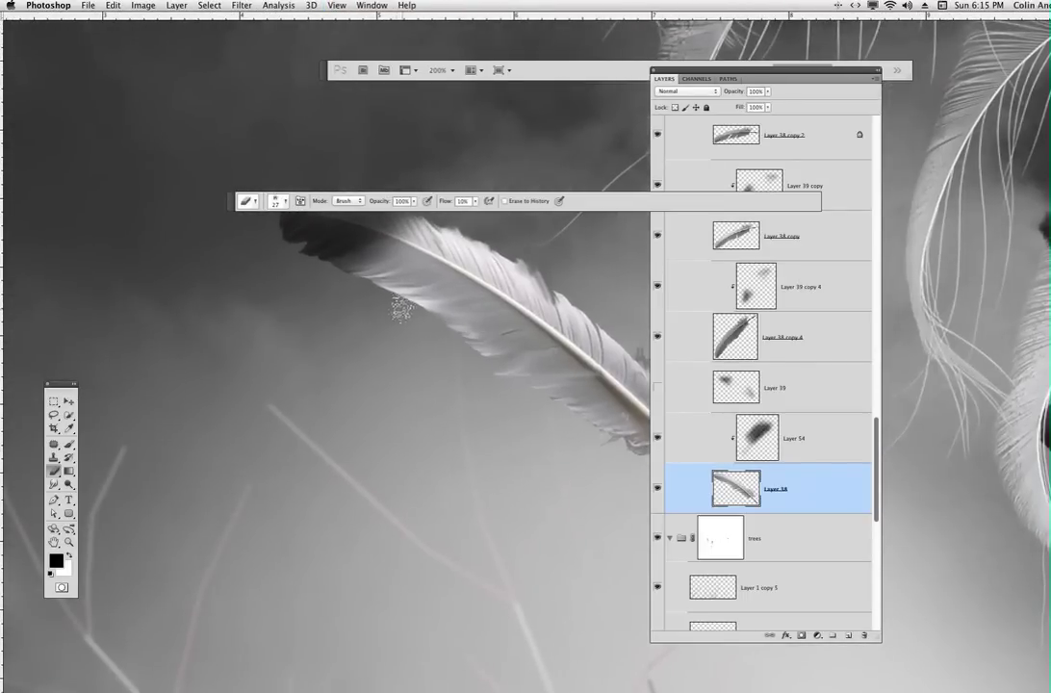
{"action": "right_click", "coordinate": [475, 276]}
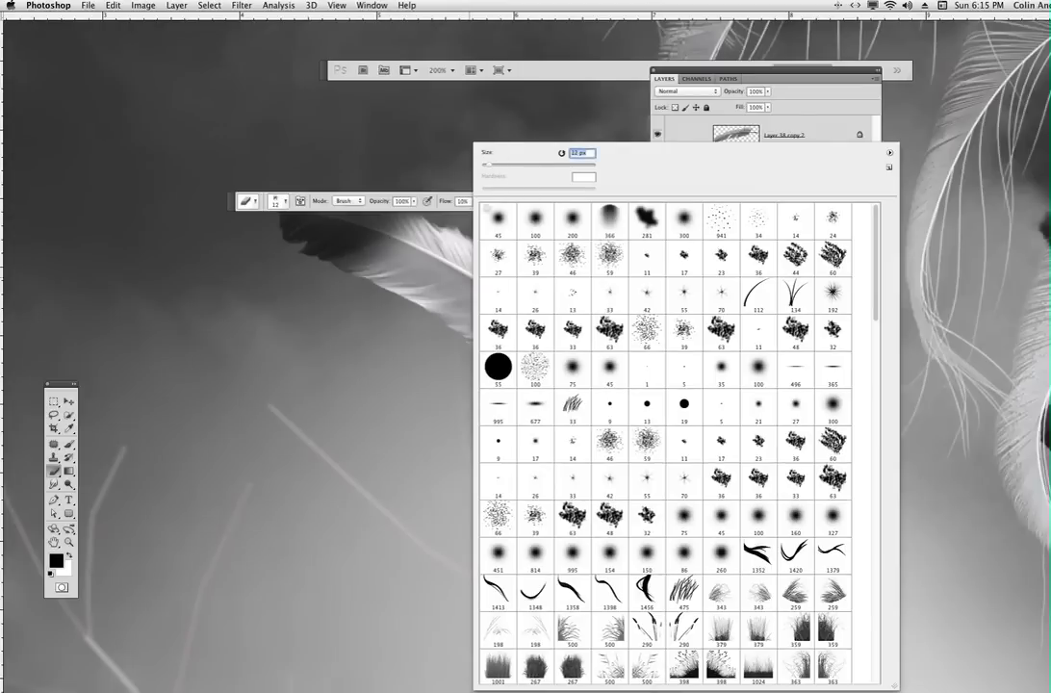
{"action": "type", "text": "23"}
{"action": "key", "text": "Return"}
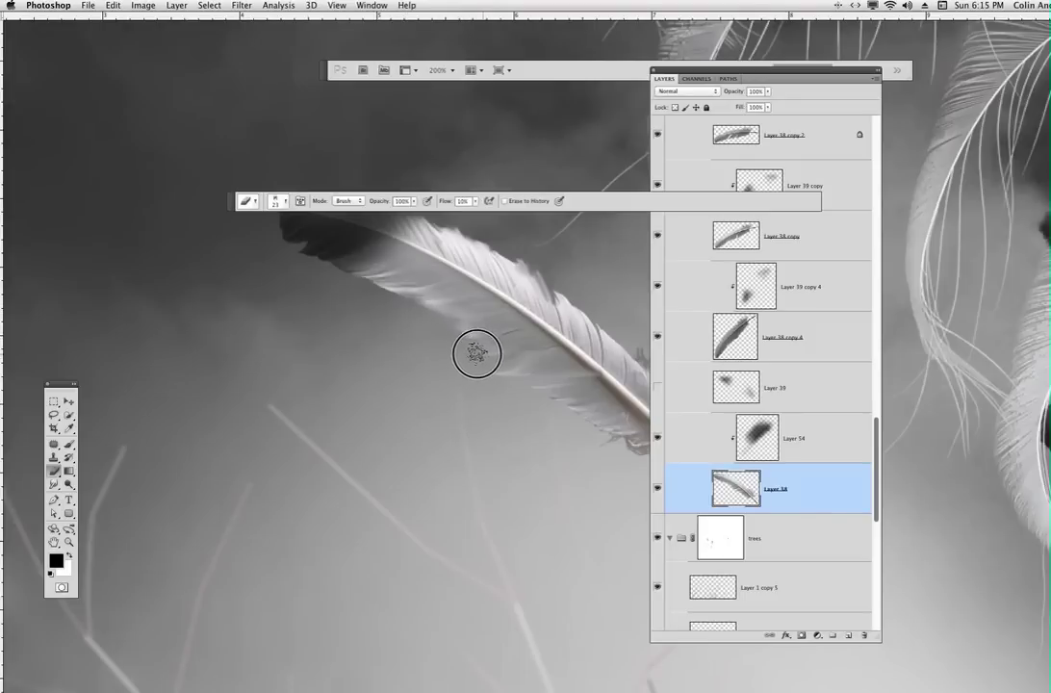
{"action": "left_click_drag", "start_coordinate": [463, 351], "coordinate": [476, 347]}
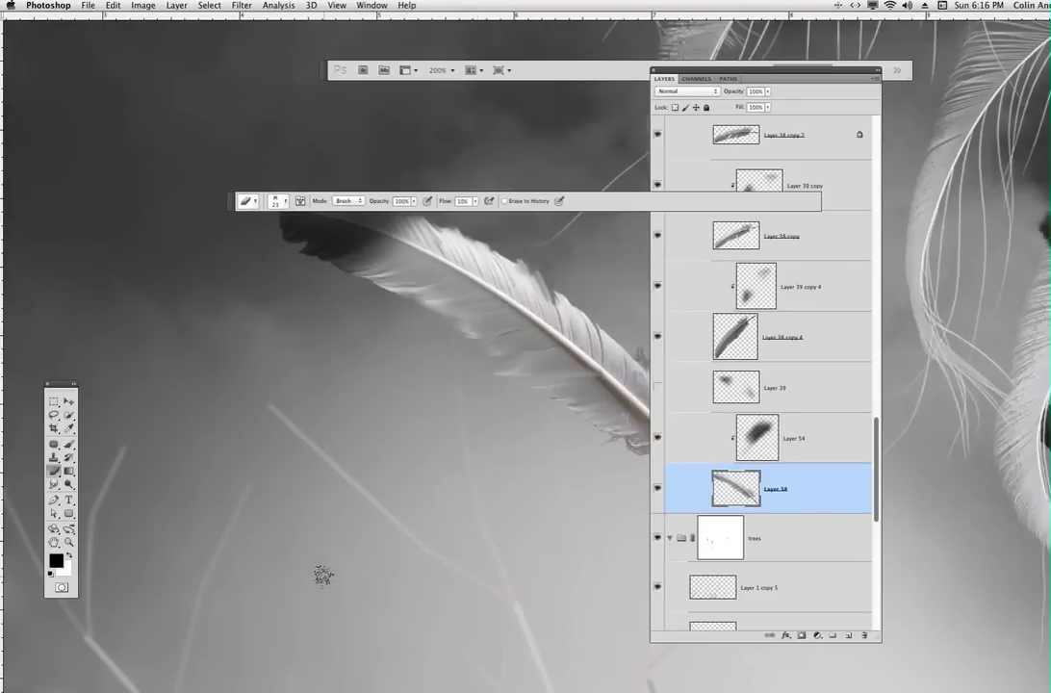
{"action": "left_click_drag", "start_coordinate": [483, 441], "coordinate": [458, 457]}
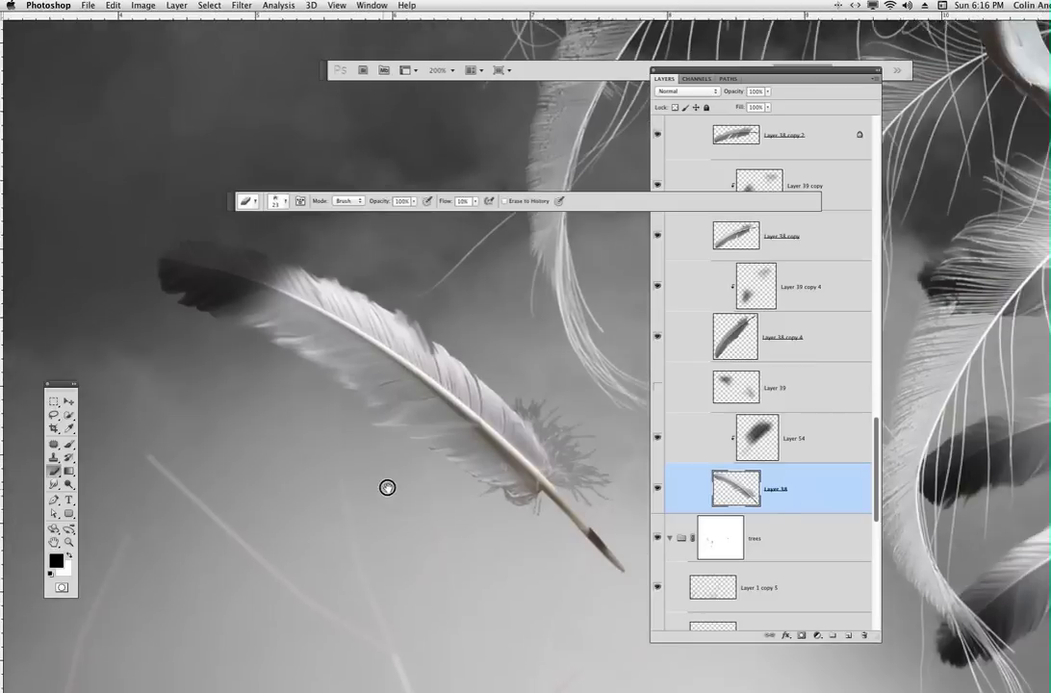
{"action": "right_click", "coordinate": [499, 144]}
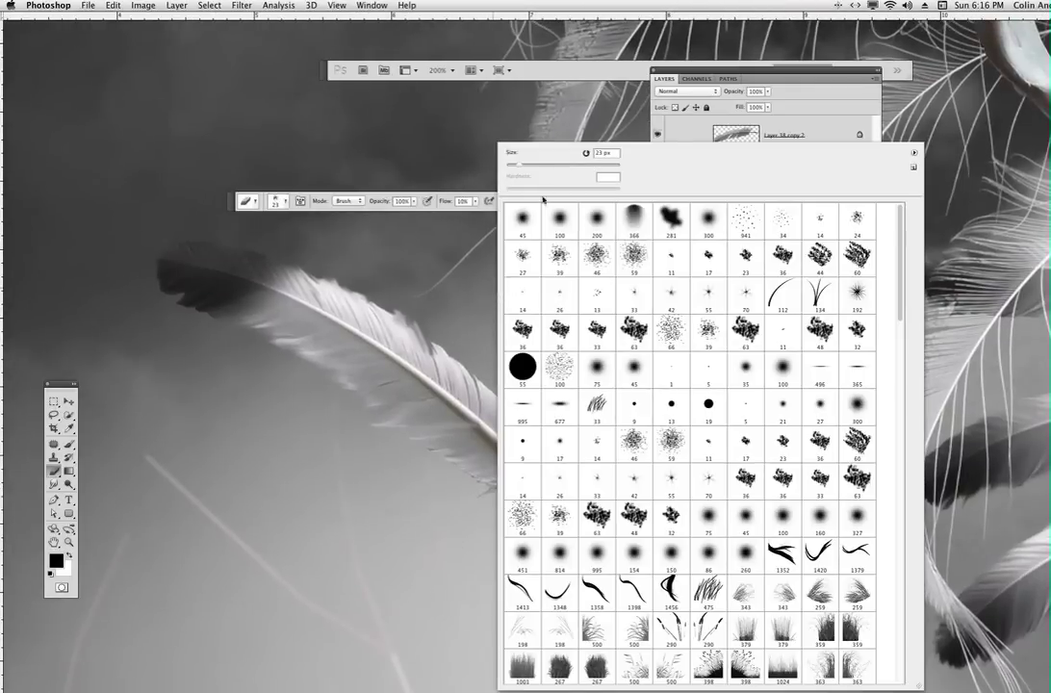
{"action": "left_click", "coordinate": [353, 288]}
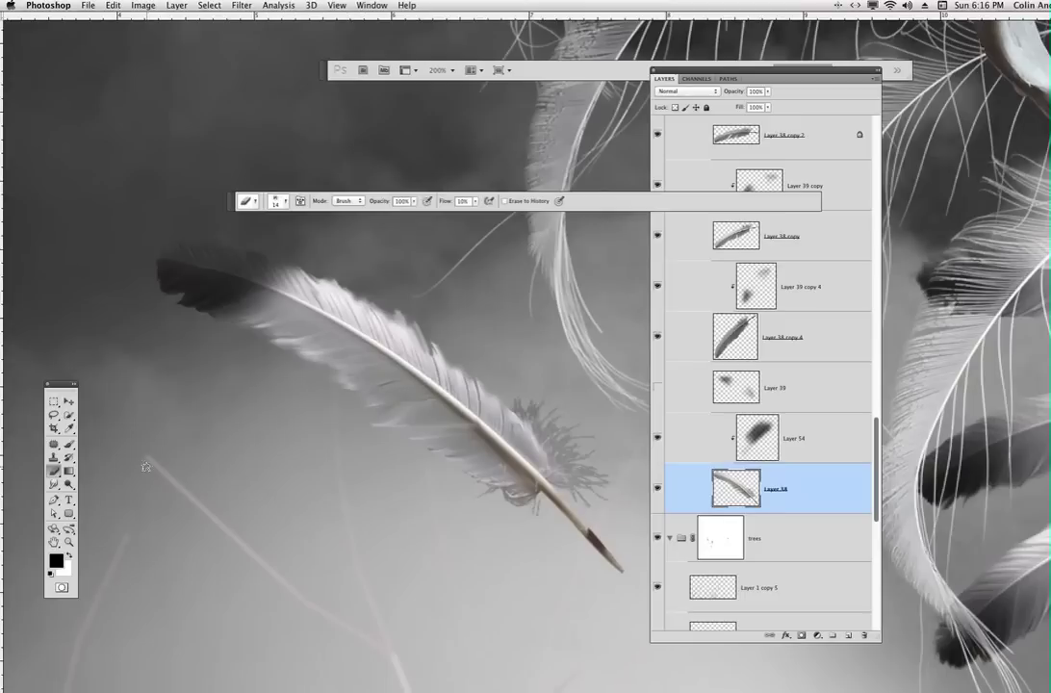
Step: Delete the old Layer 39 shading and hide the detached feather's Layer 54 and Layer 38
{"action": "left_click", "coordinate": [71, 402]}
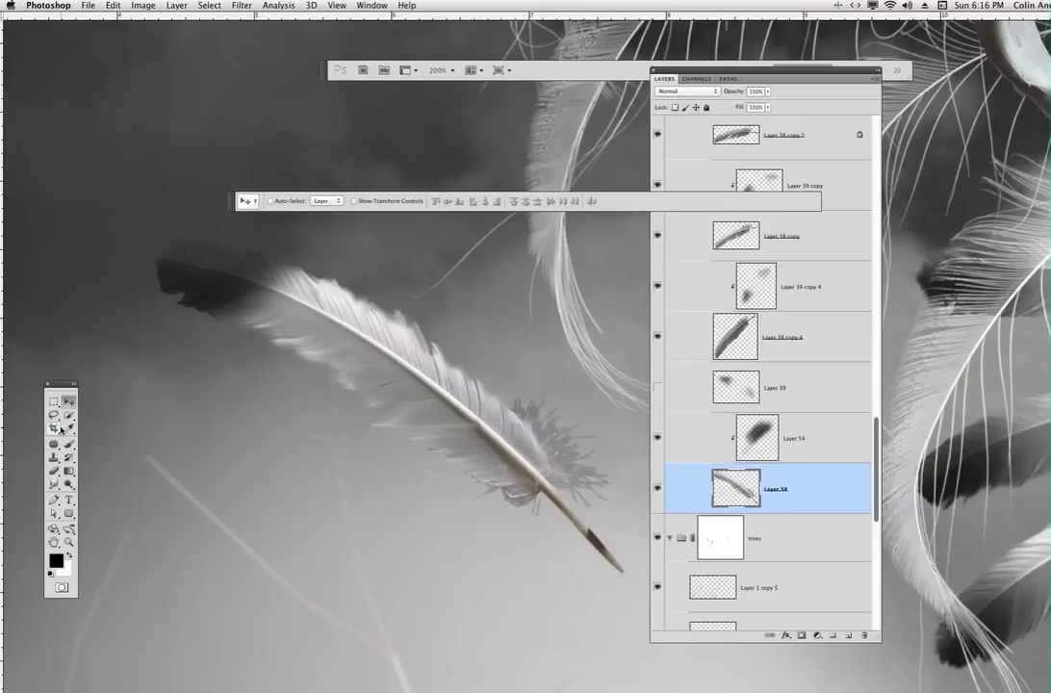
{"action": "key", "text": "super+minus"}
{"action": "key", "text": "super+minus"}
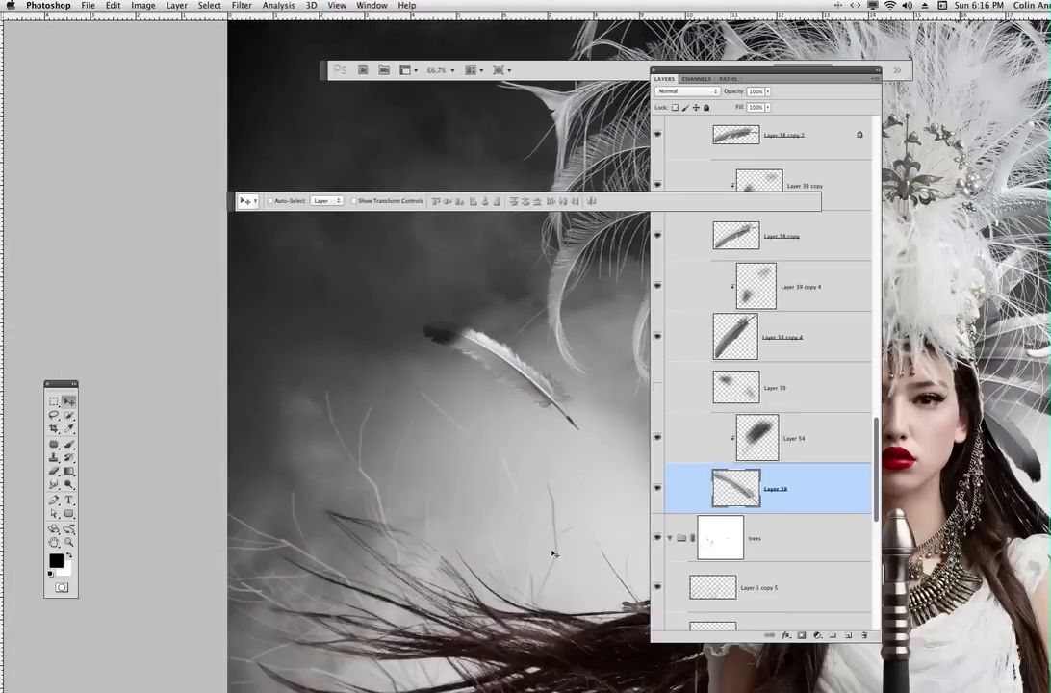
{"action": "left_click_drag", "start_coordinate": [552, 520], "coordinate": [369, 465]}
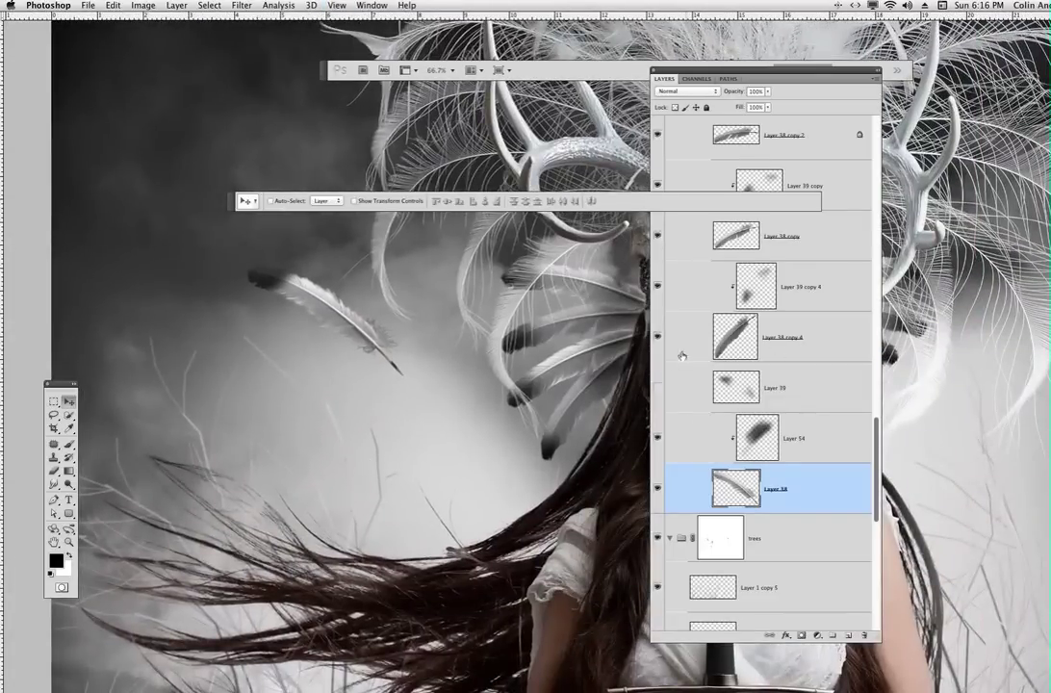
{"action": "left_click", "coordinate": [659, 387]}
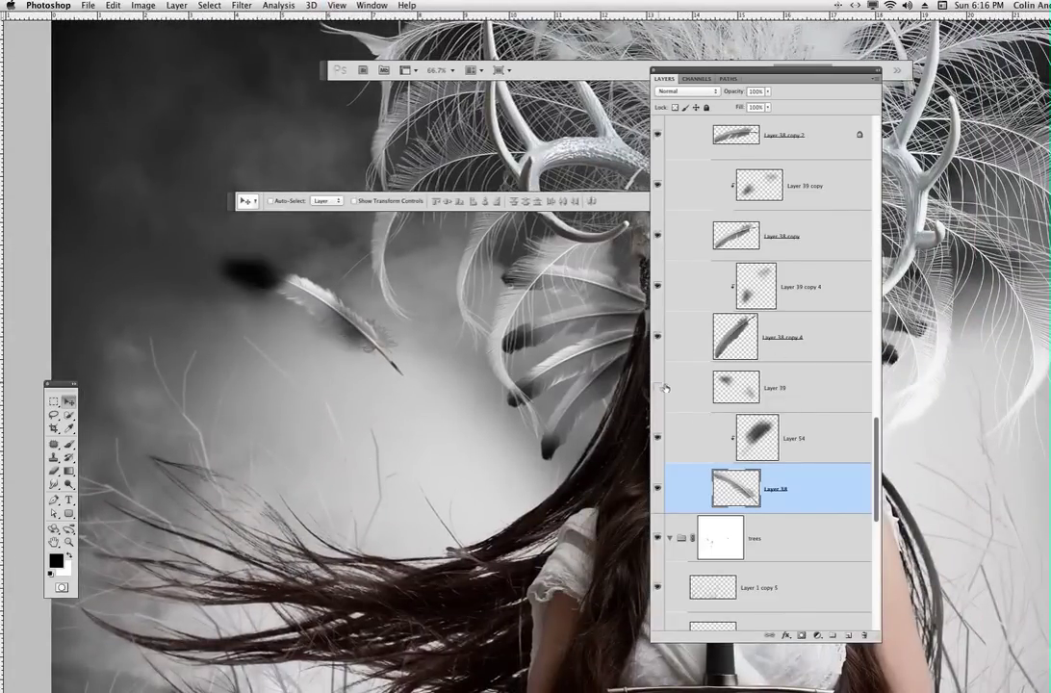
{"action": "left_click_drag", "start_coordinate": [823, 385], "coordinate": [864, 633]}
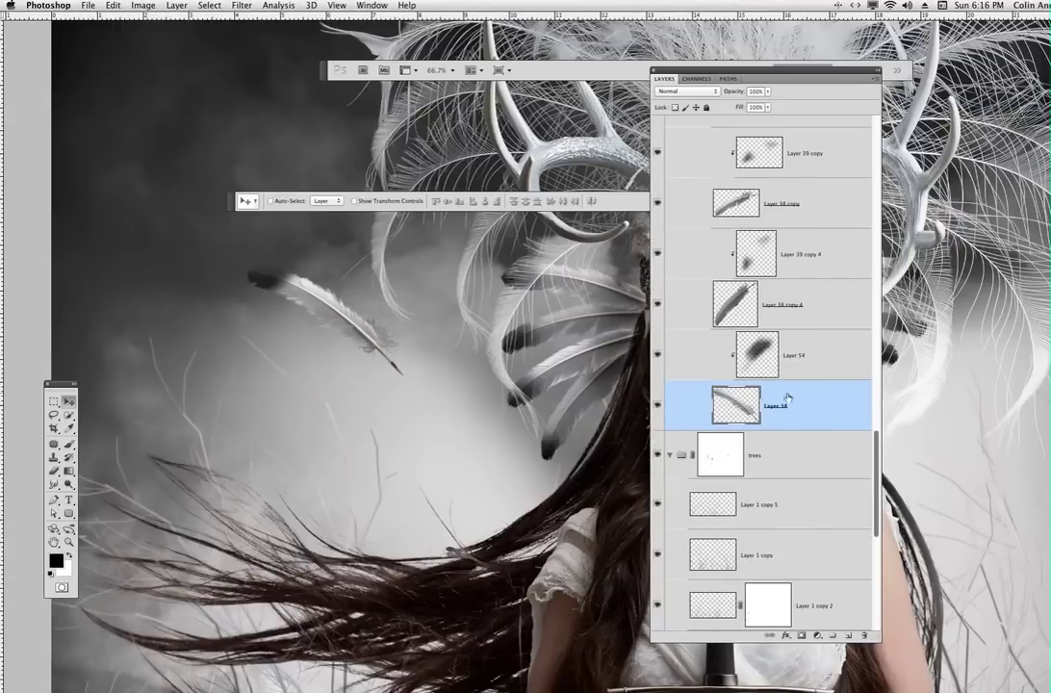
{"action": "left_click_drag", "start_coordinate": [658, 354], "coordinate": [658, 404]}
Step: Collapse the left feathers group and select it in the layer list
{"action": "left_click_drag", "start_coordinate": [559, 462], "coordinate": [349, 454]}
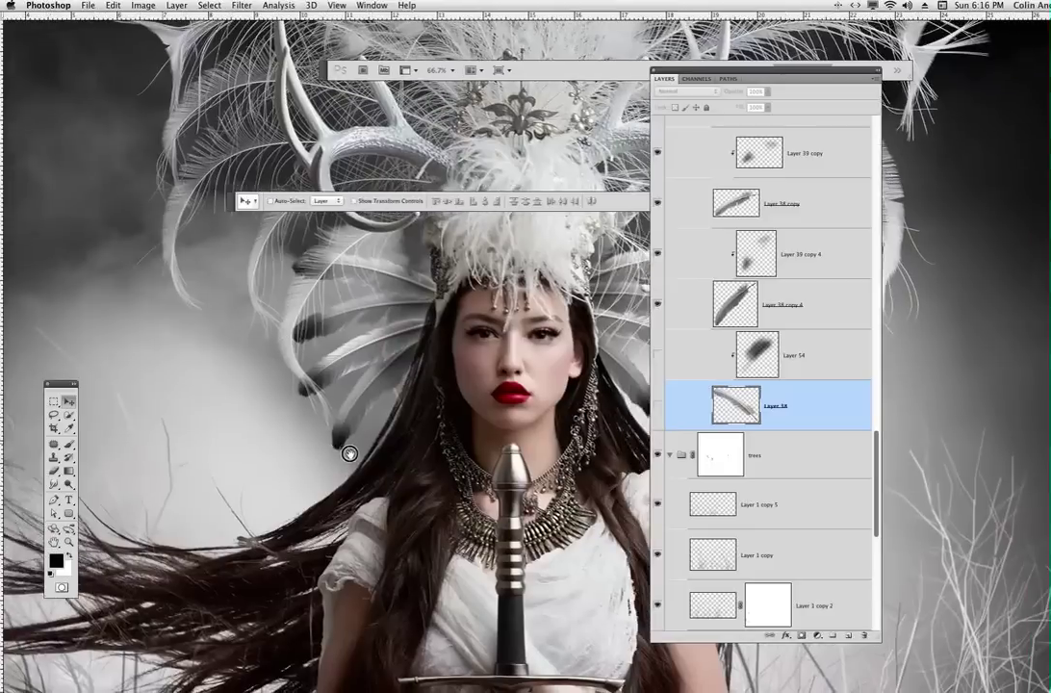
{"action": "left_click_drag", "start_coordinate": [872, 436], "coordinate": [867, 322]}
{"action": "left_click", "coordinate": [692, 306]}
{"action": "left_click", "coordinate": [721, 306]}
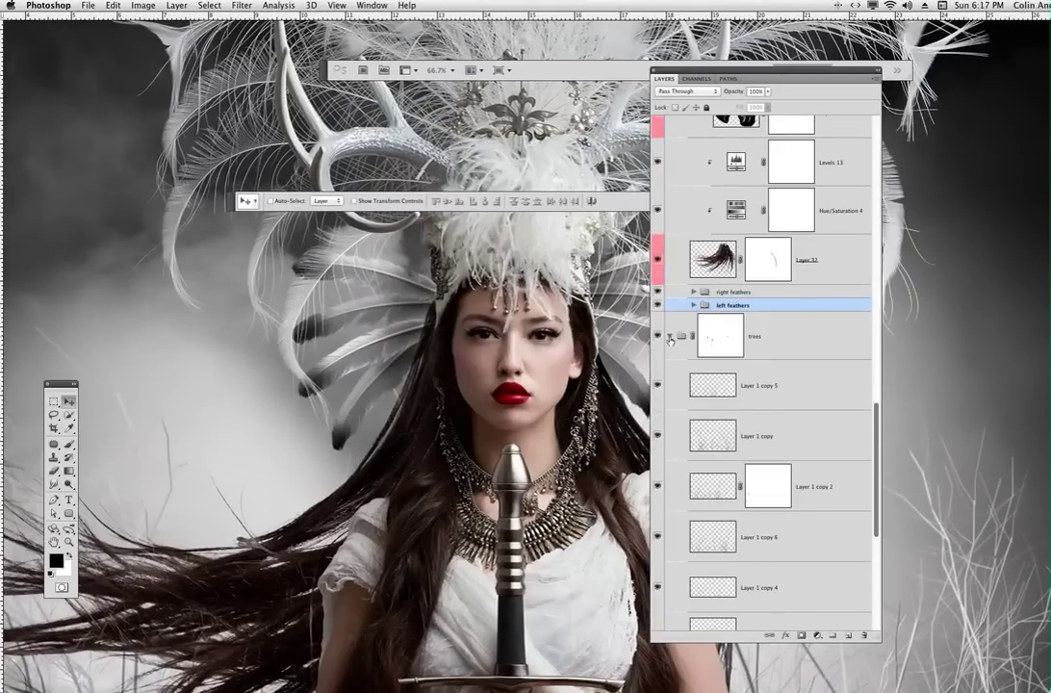
Step: Try moving the whole left feathers group away from the headdress onto the open sky, and undo the move
{"action": "left_click_drag", "start_coordinate": [558, 417], "coordinate": [340, 424]}
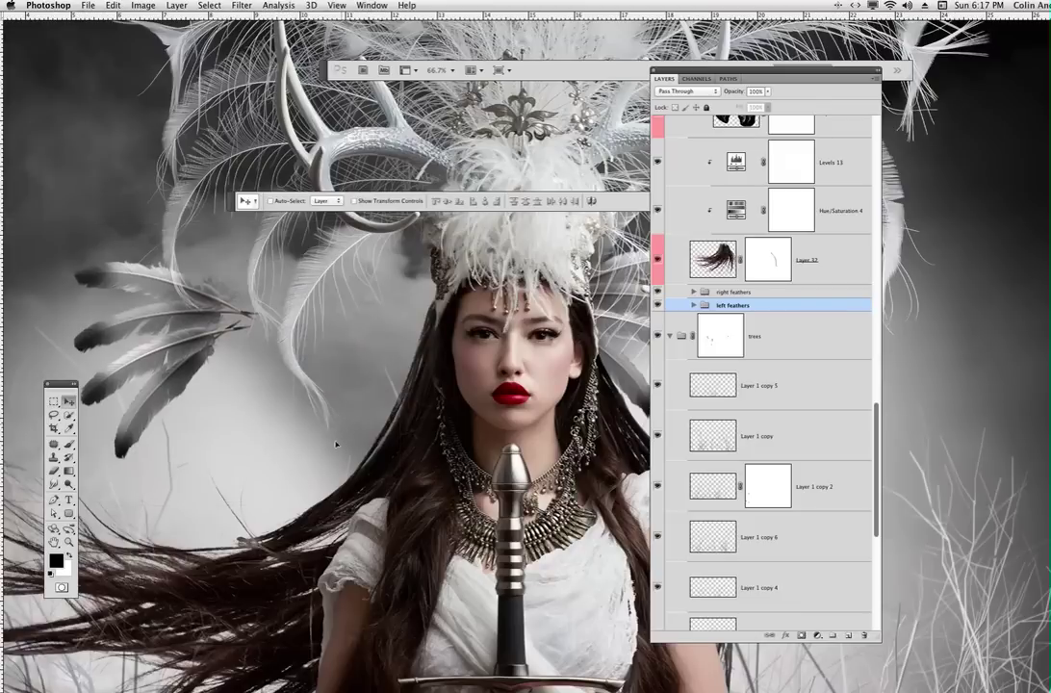
{"action": "key", "text": "super+z"}
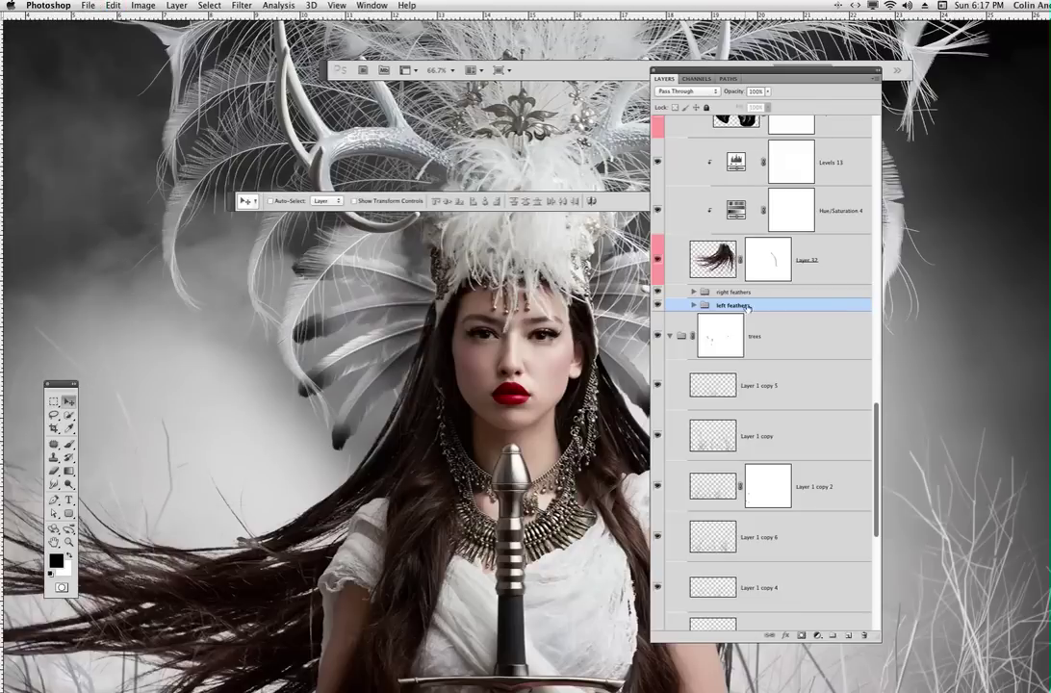
Step: Duplicate the left feathers group
{"action": "left_click_drag", "start_coordinate": [756, 307], "coordinate": [850, 634]}
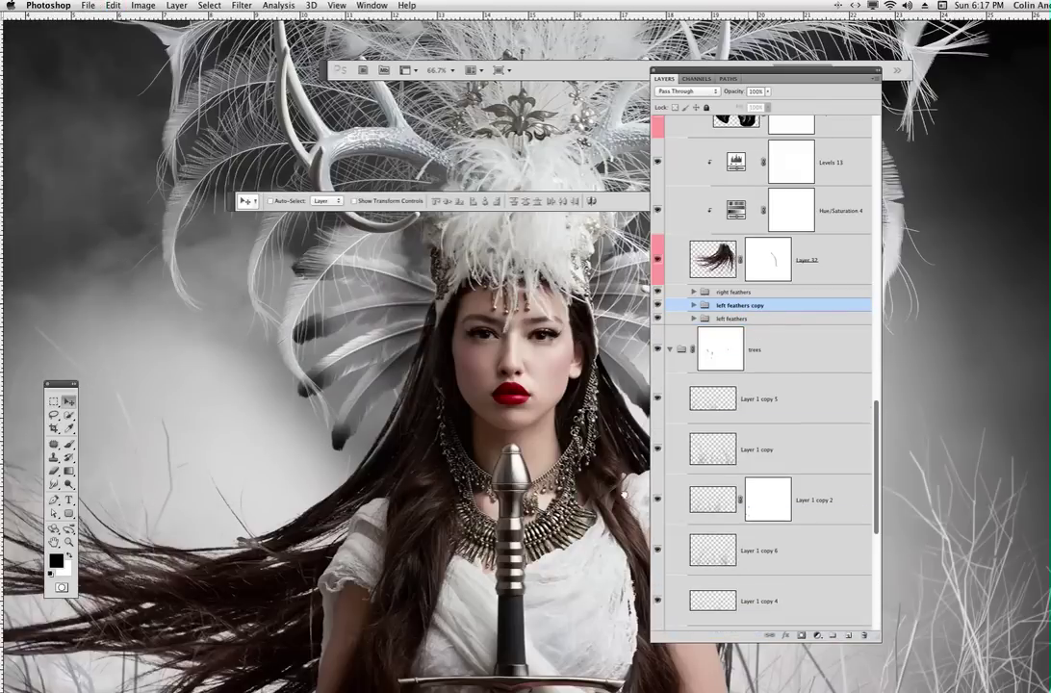
{"action": "left_click_drag", "start_coordinate": [557, 481], "coordinate": [424, 492]}
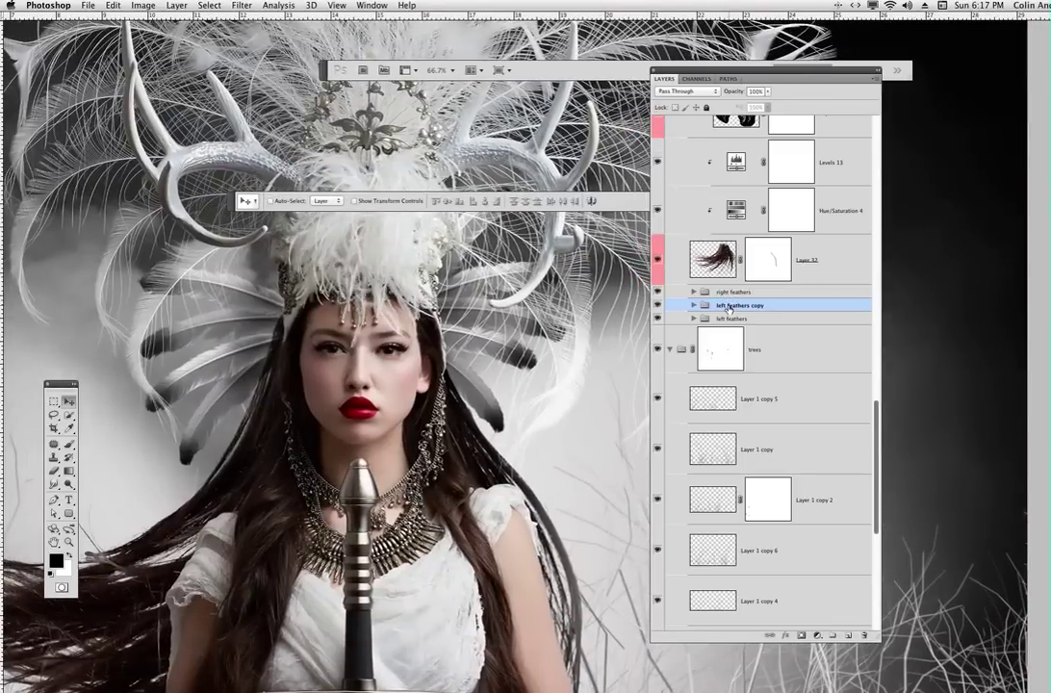
Step: Collapse the sasha final group and bring the warrior's hands and sword into view
{"action": "scroll", "coordinate": [726, 310], "scroll_direction": "up", "scroll_amount": 10}
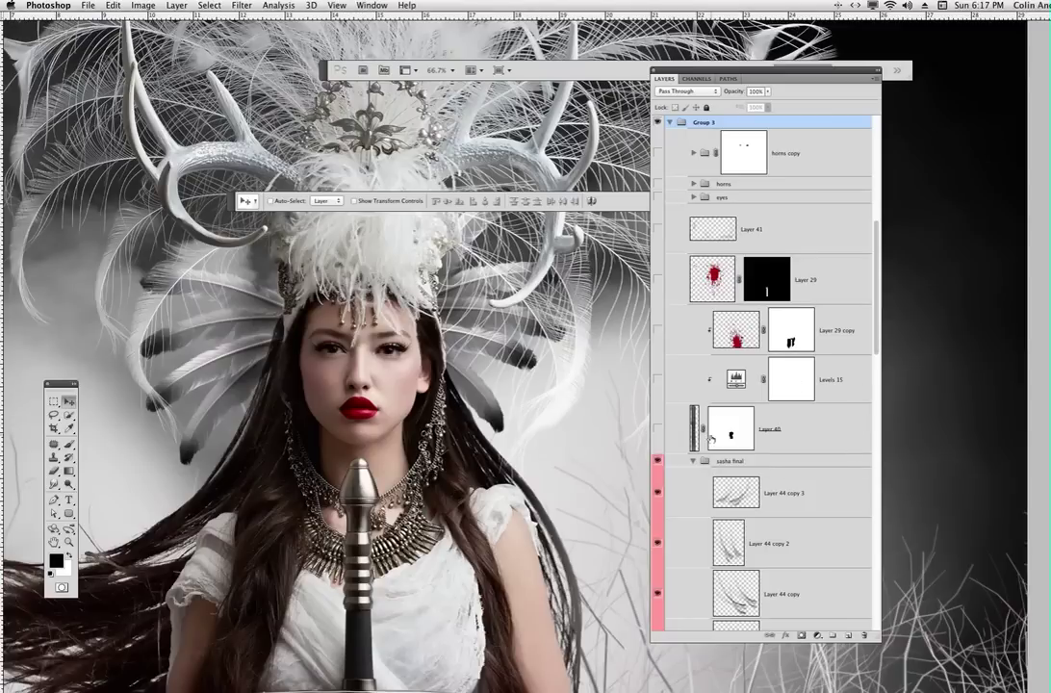
{"action": "left_click", "coordinate": [693, 461]}
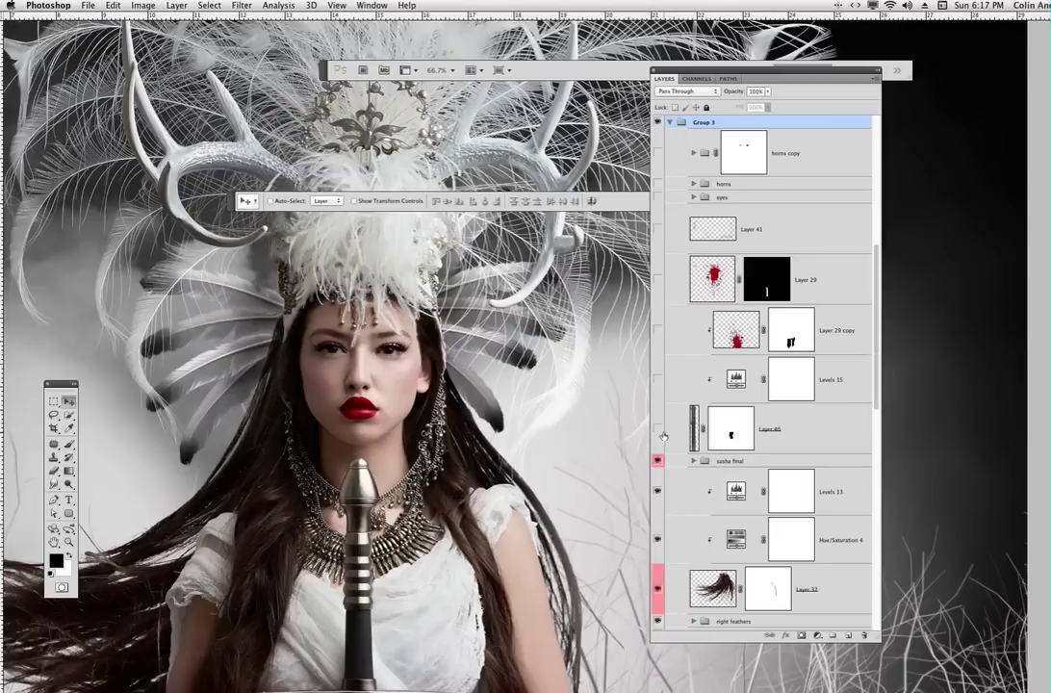
{"action": "scroll", "coordinate": [529, 324], "scroll_direction": "down", "scroll_amount": 10}
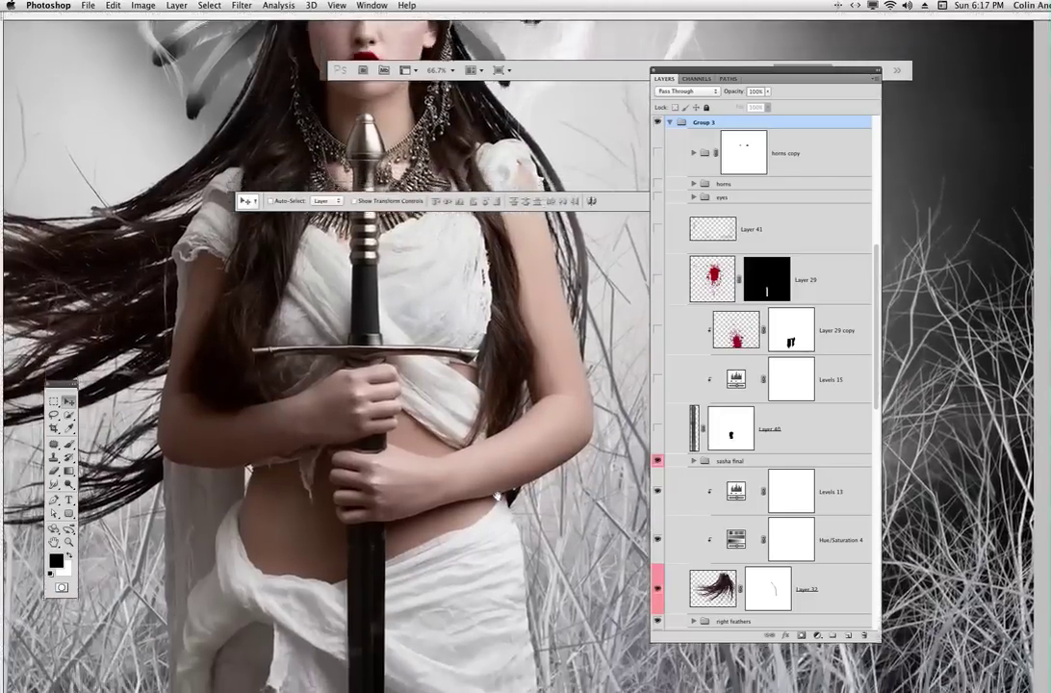
Step: Bring the sword blade into view and turn on the hidden blade and blood layers, from Layer 40 up to Layer 41
{"action": "scroll", "coordinate": [529, 325], "scroll_direction": "down", "scroll_amount": 6}
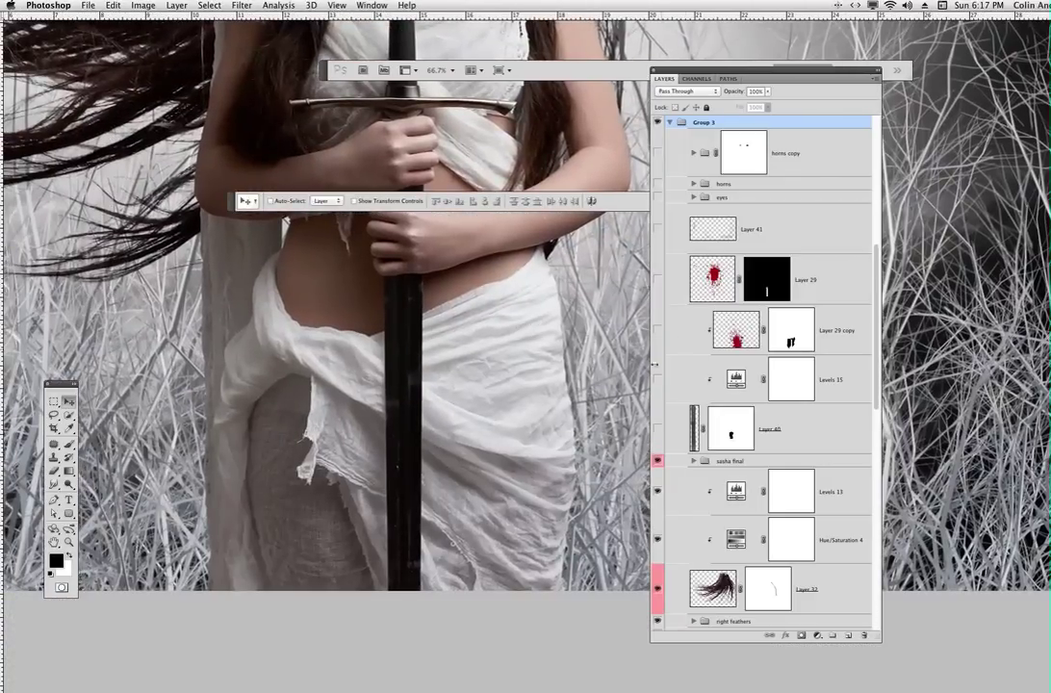
{"action": "left_click", "coordinate": [657, 379]}
{"action": "left_click", "coordinate": [657, 330]}
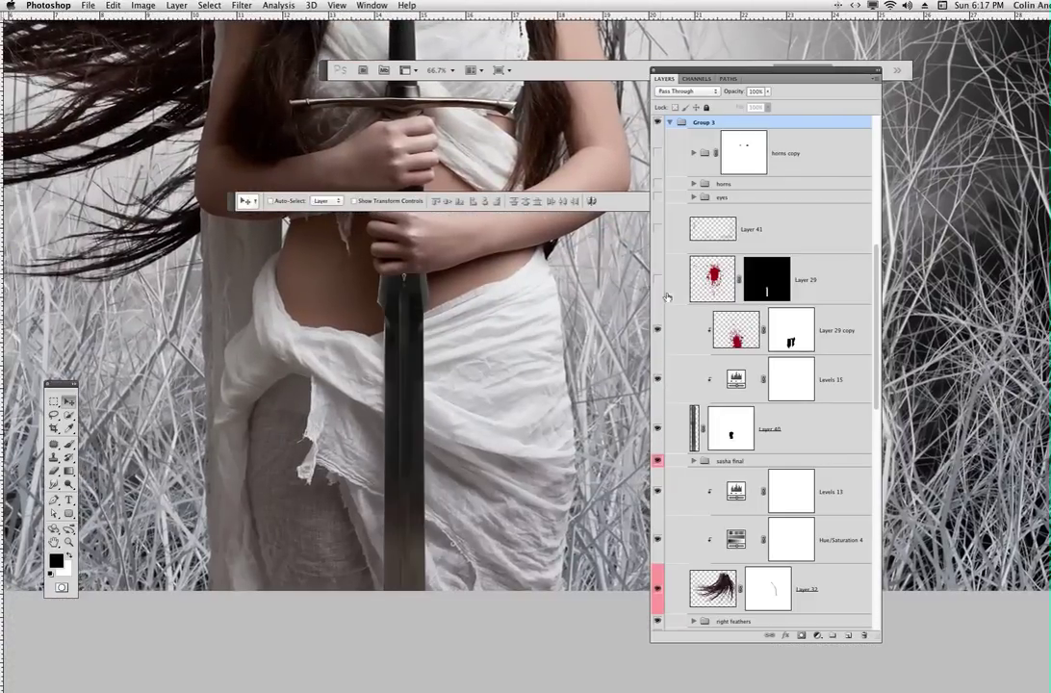
{"action": "left_click", "coordinate": [658, 279]}
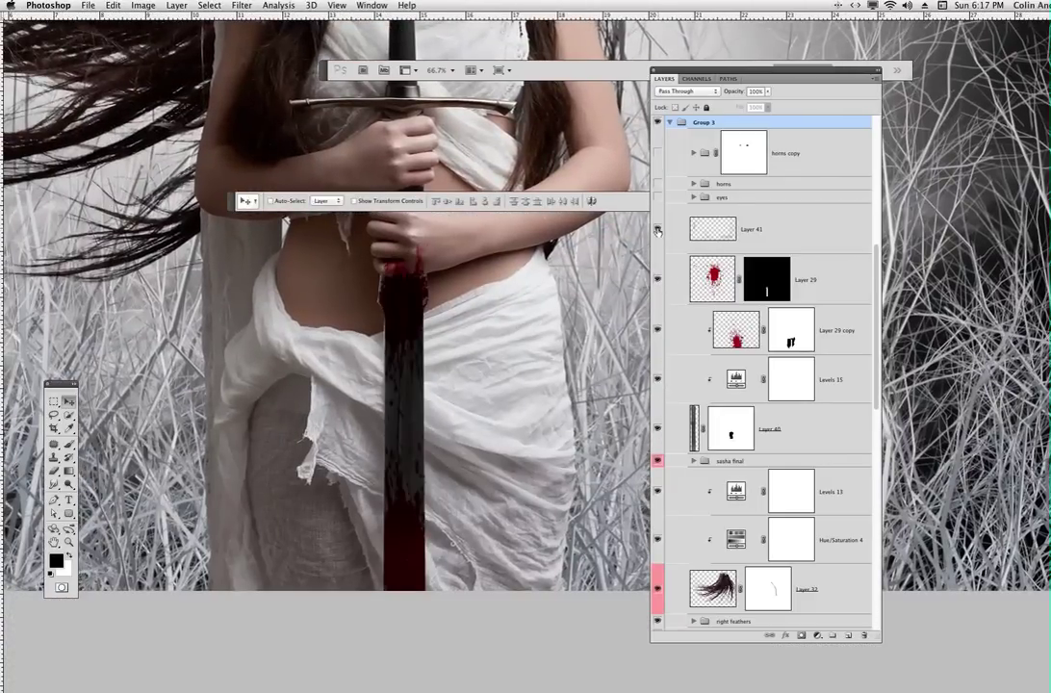
Step: Add a new empty layer directly above Layer 29 and set its blending mode to Multiply
{"action": "left_click", "coordinate": [838, 256]}
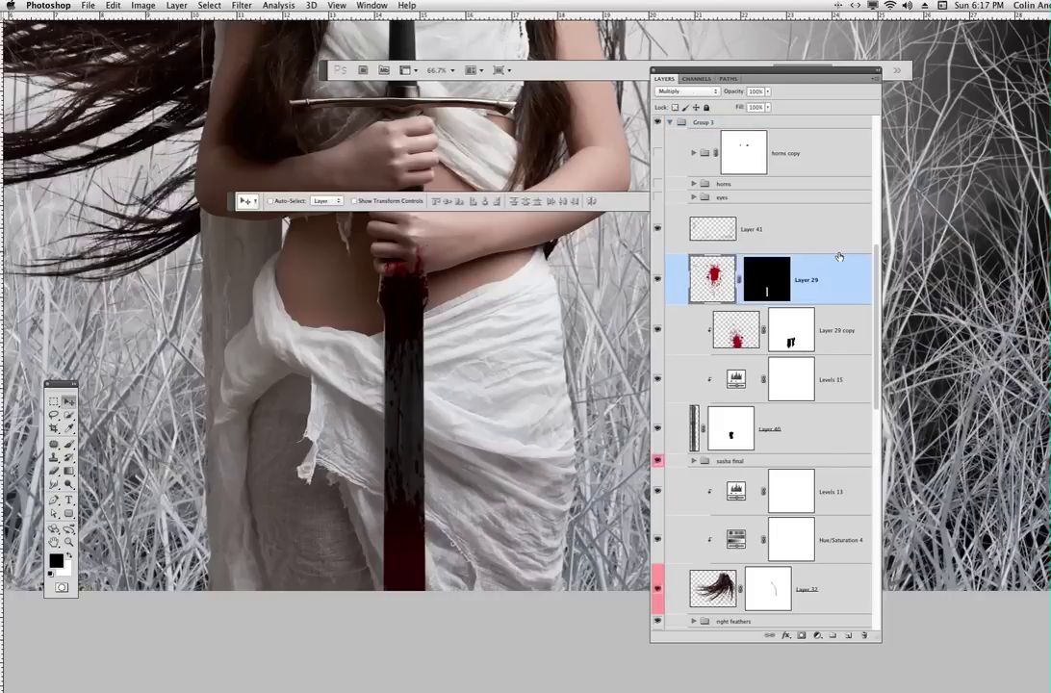
{"action": "left_click", "coordinate": [848, 636]}
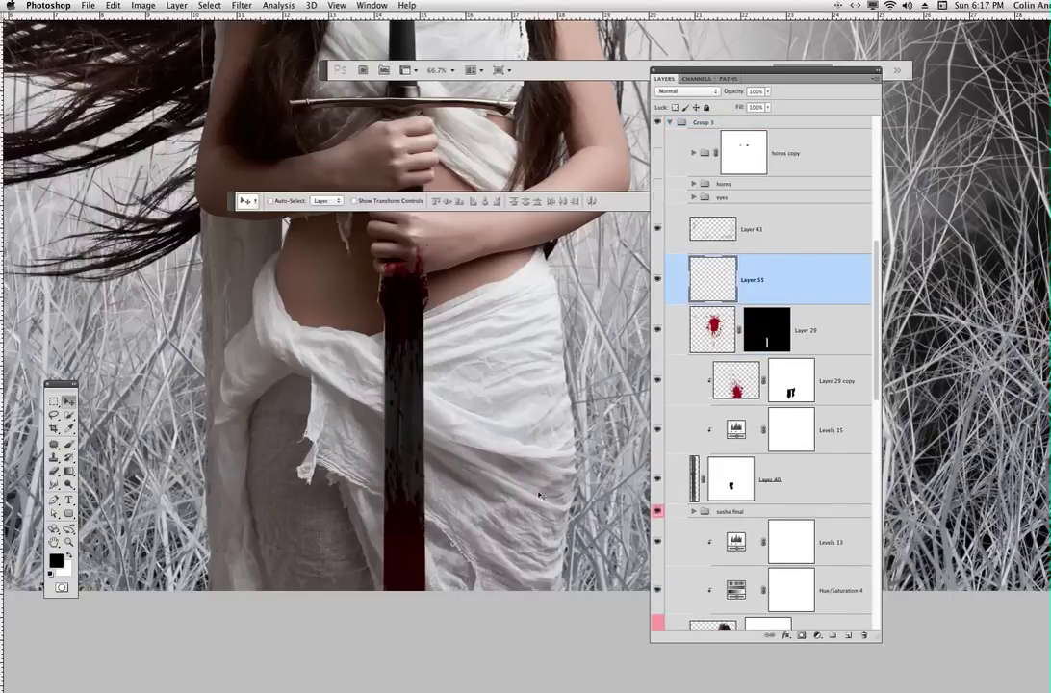
{"action": "left_click_drag", "start_coordinate": [538, 450], "coordinate": [528, 464]}
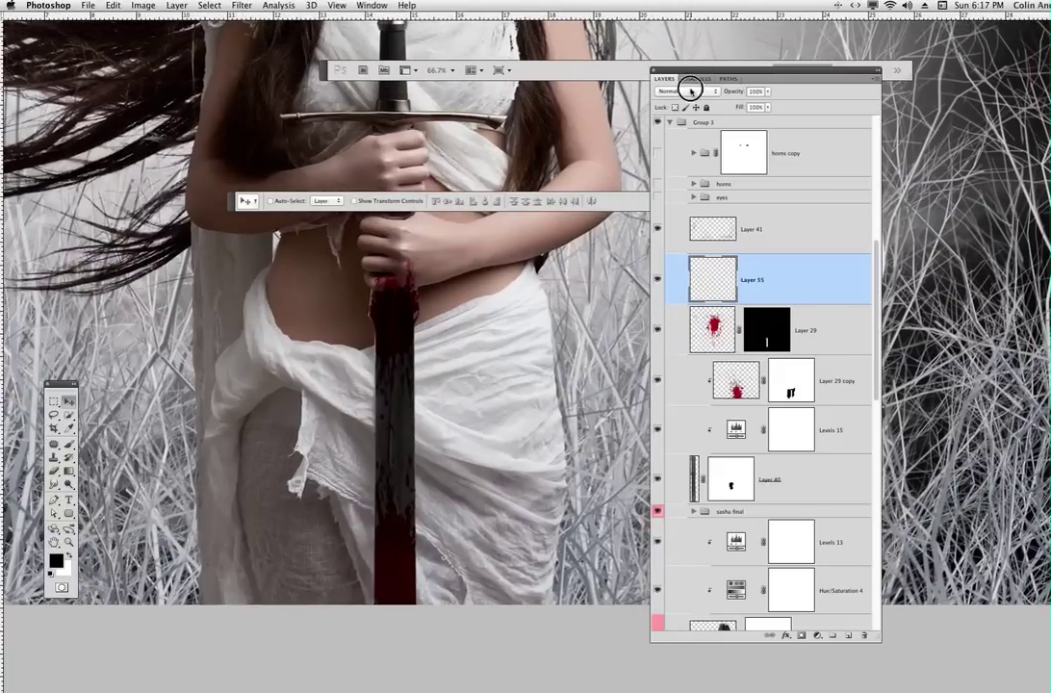
{"action": "left_click", "coordinate": [686, 91]}
{"action": "left_click", "coordinate": [696, 120]}
Step: Set the foreground colour to the dark blood red 571b1b
{"action": "key", "text": "i"}
{"action": "left_click", "coordinate": [56, 560]}
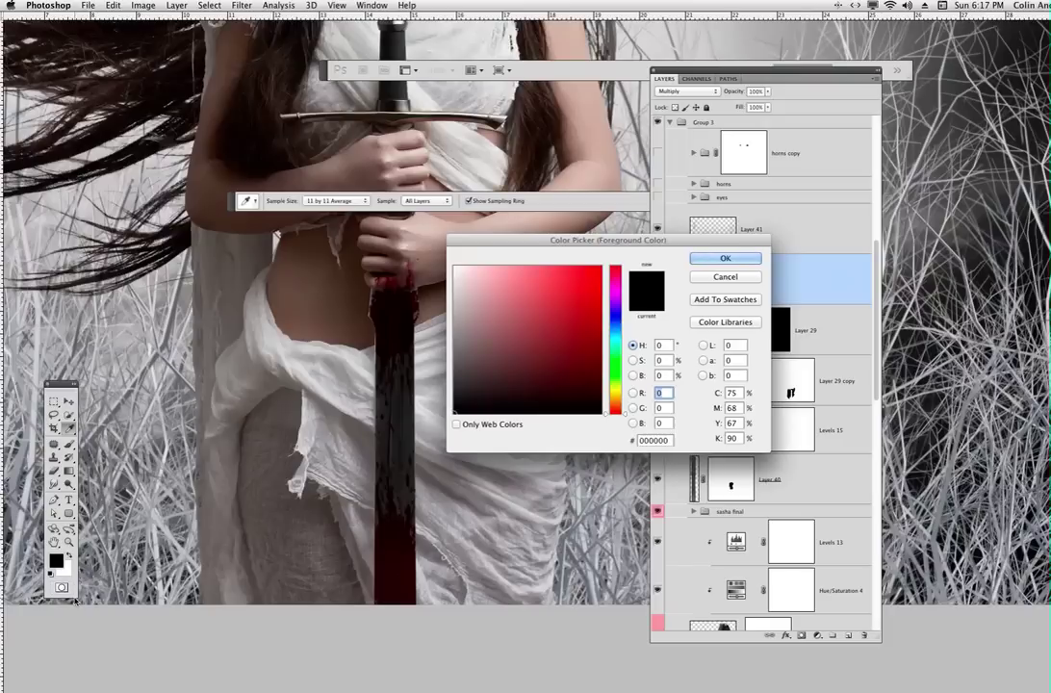
{"action": "left_click", "coordinate": [572, 362]}
{"action": "left_click", "coordinate": [555, 363]}
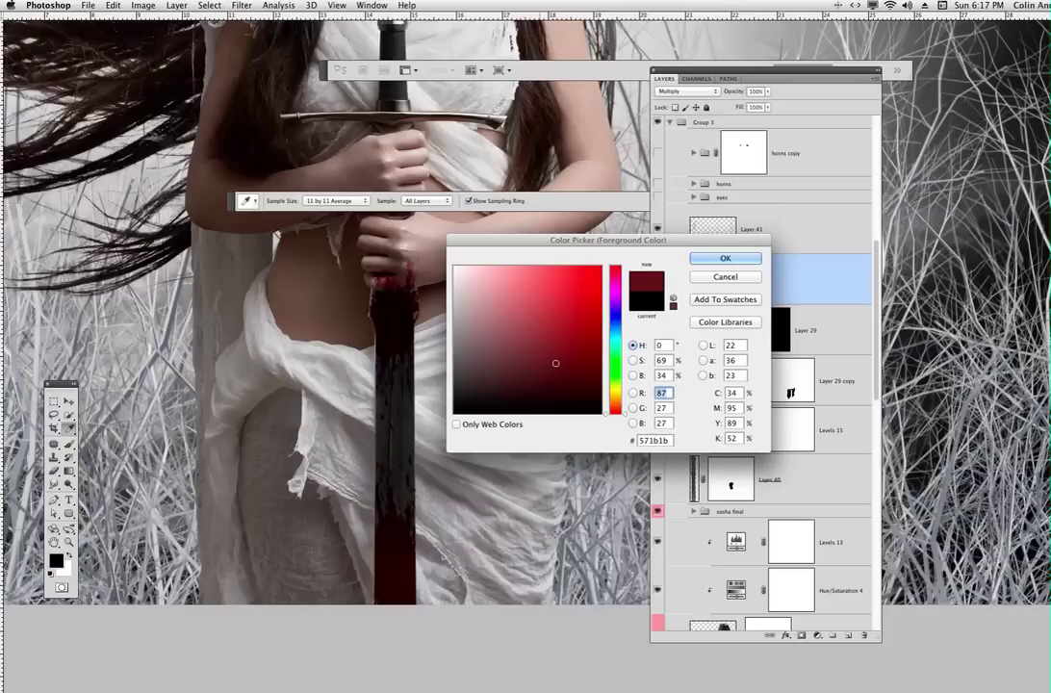
{"action": "left_click", "coordinate": [725, 258]}
Step: Choose a soft round brush with 0% hardness for the Brush tool and set its flow to 54%
{"action": "key", "text": "b"}
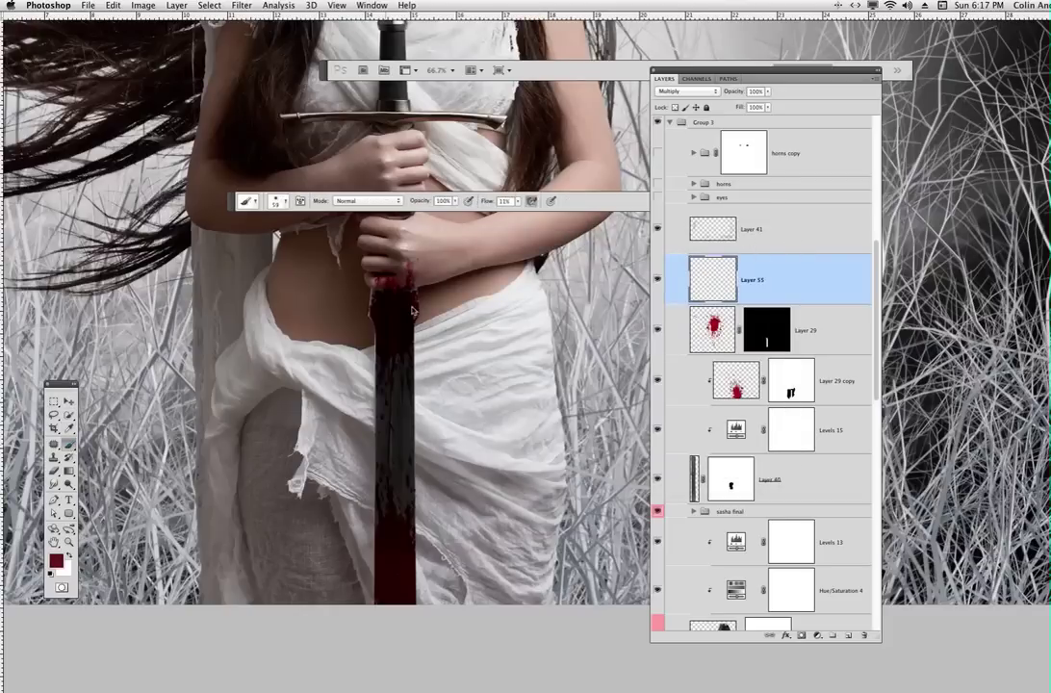
{"action": "right_click", "coordinate": [510, 276]}
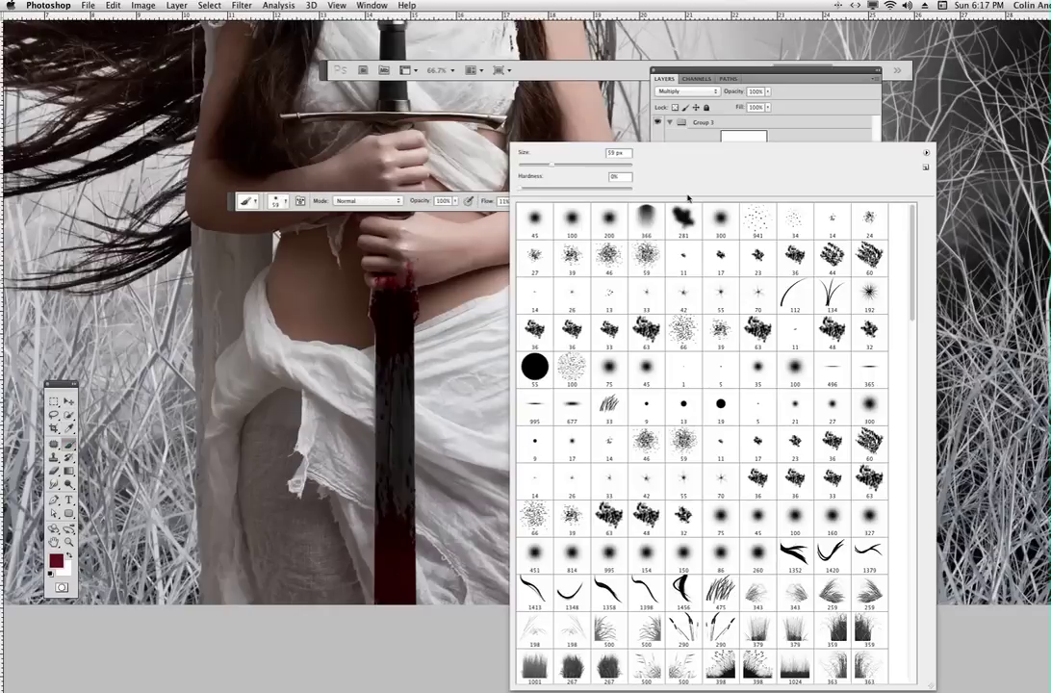
{"action": "left_click", "coordinate": [573, 221]}
{"action": "left_click_drag", "start_coordinate": [579, 168], "coordinate": [516, 176]}
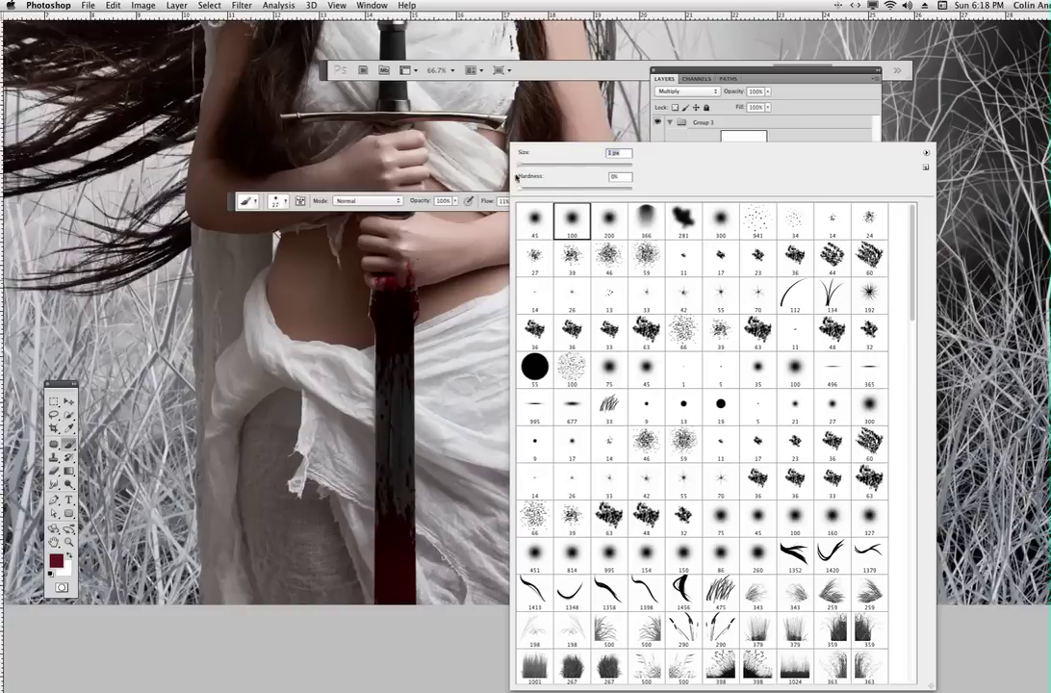
{"action": "key", "text": "Return"}
{"action": "left_click", "coordinate": [516, 201]}
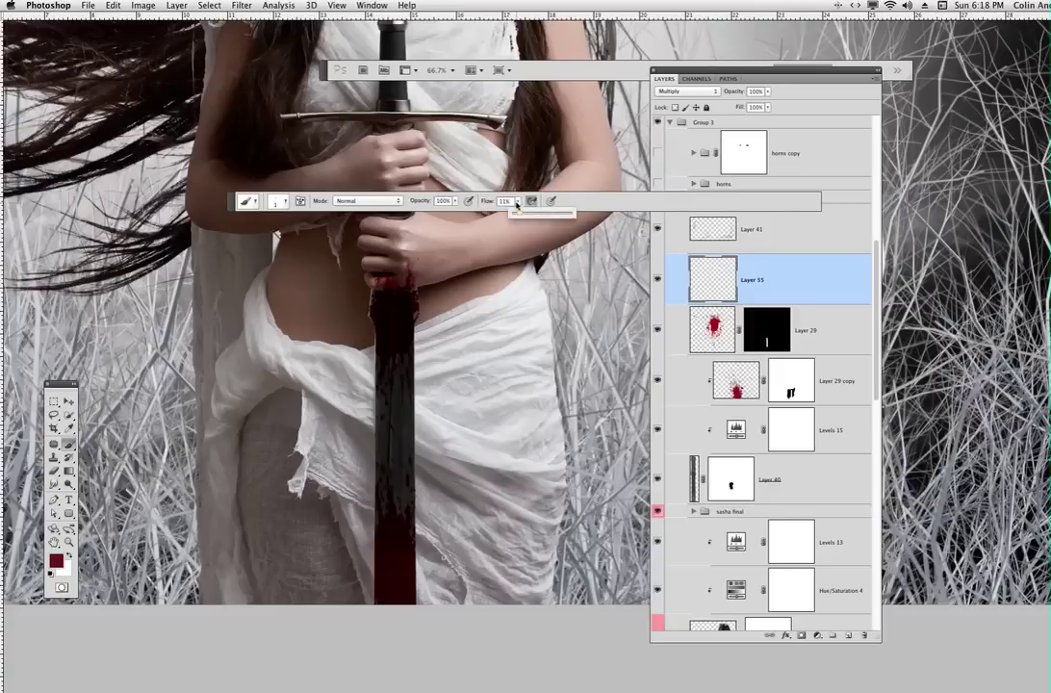
{"action": "left_click_drag", "start_coordinate": [537, 213], "coordinate": [557, 214]}
{"action": "left_click", "coordinate": [546, 214]}
Step: Set the brush size to 75 px and paint a dark red patch along the warrior's lower forearm
{"action": "right_click", "coordinate": [521, 280]}
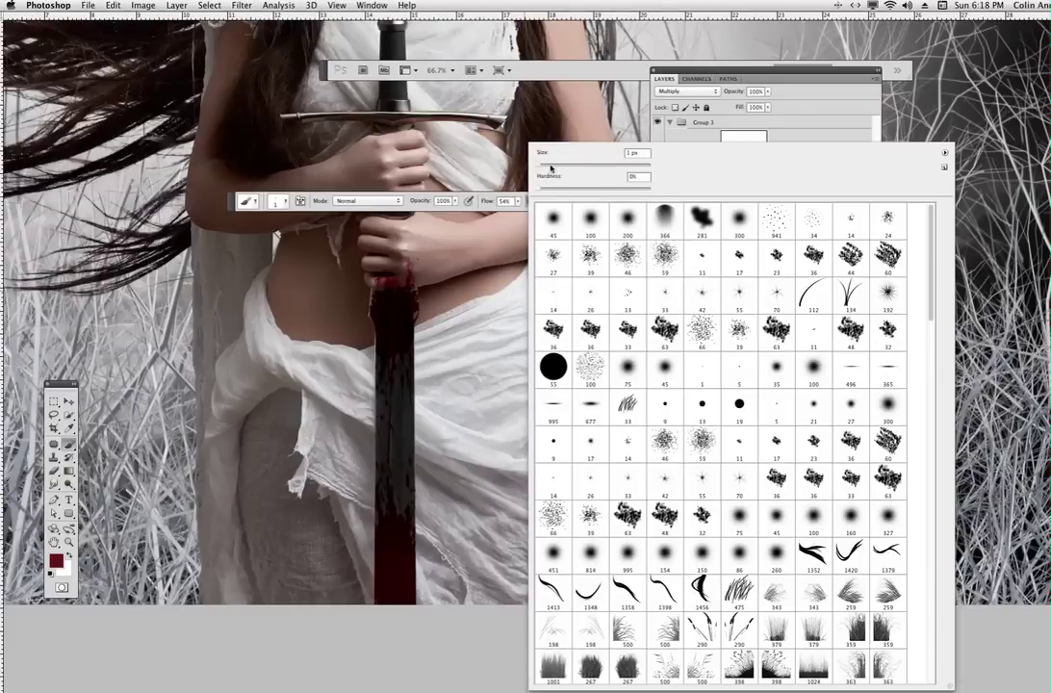
{"action": "left_click_drag", "start_coordinate": [550, 167], "coordinate": [574, 166]}
{"action": "left_click", "coordinate": [504, 256]}
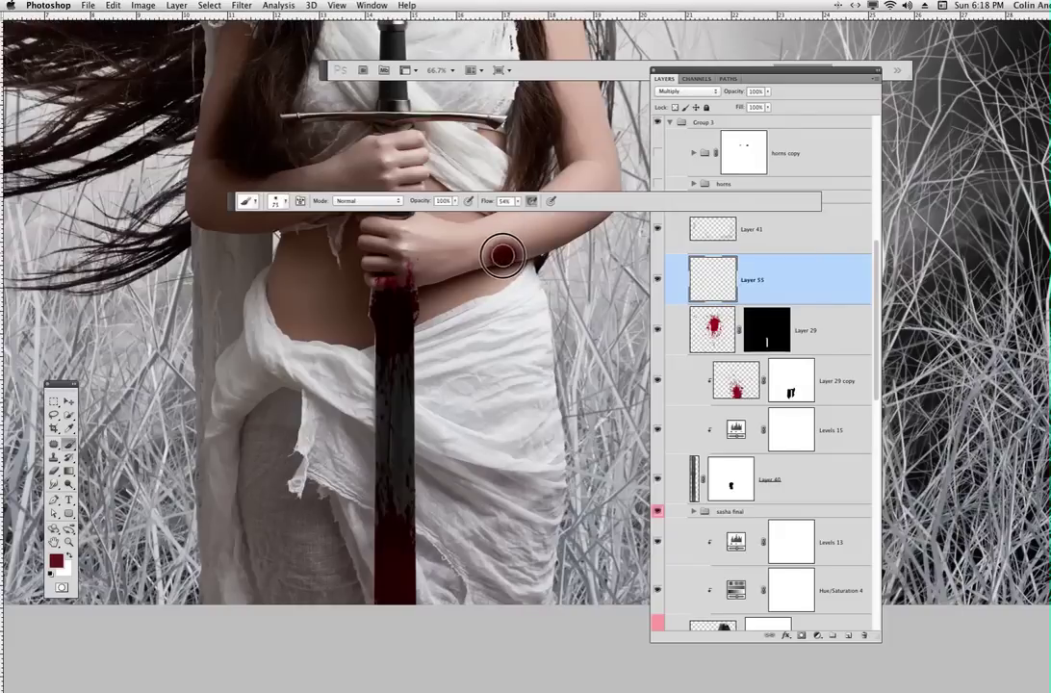
{"action": "mouse_move", "coordinate": [502, 255]}
{"action": "left_mouse_down"}
{"action": "mouse_move", "coordinate": [531, 242]}
{"action": "mouse_move", "coordinate": [502, 248]}
{"action": "mouse_move", "coordinate": [511, 241]}
{"action": "mouse_move", "coordinate": [545, 238]}
{"action": "left_mouse_up"}
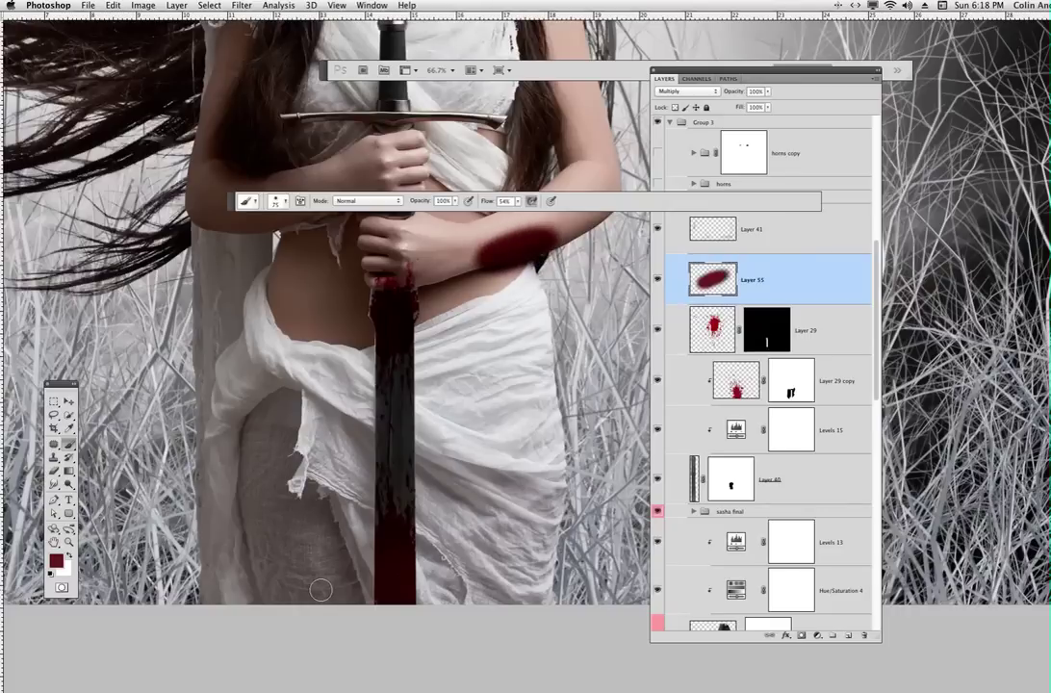
Step: Smudge the patch's wrist-side edge towards the hand using a 19 px round brush with 57% hardness
{"action": "key", "text": "super+plus"}
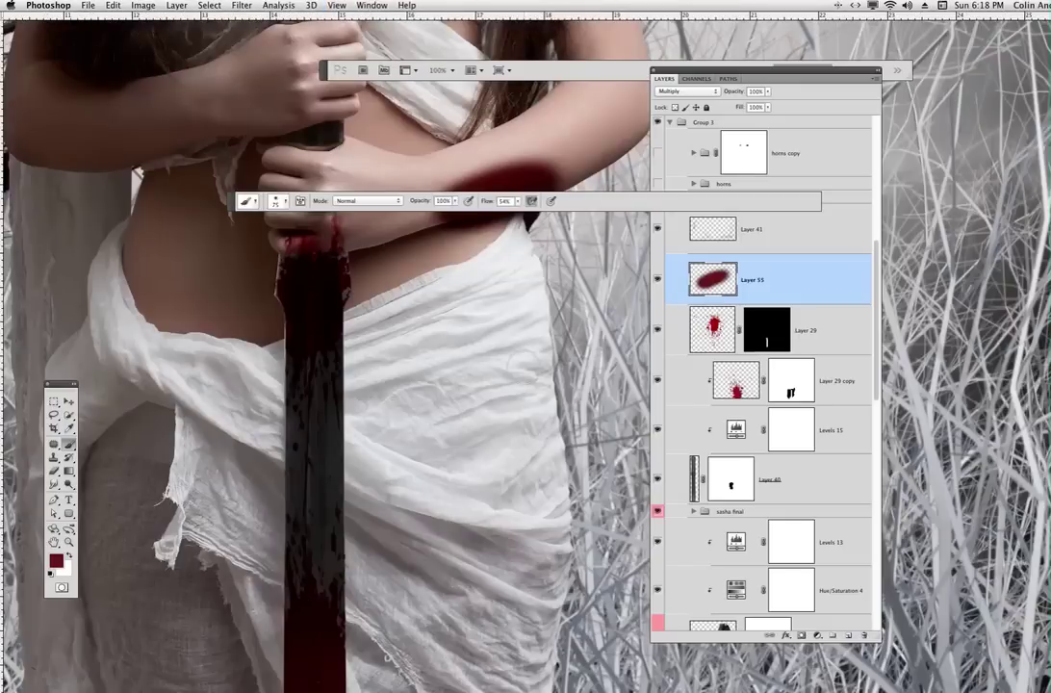
{"action": "mouse_move", "coordinate": [495, 353]}
{"action": "left_mouse_down"}
{"action": "mouse_move", "coordinate": [546, 467]}
{"action": "mouse_move", "coordinate": [581, 476]}
{"action": "left_mouse_up"}
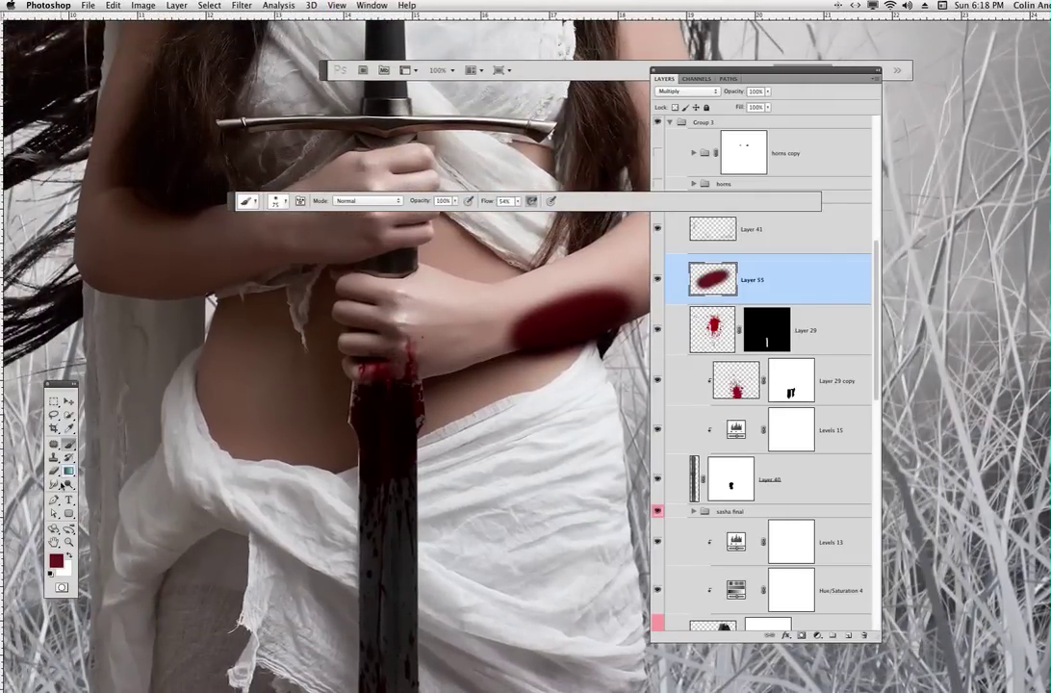
{"action": "key", "text": "r"}
{"action": "right_click", "coordinate": [477, 272]}
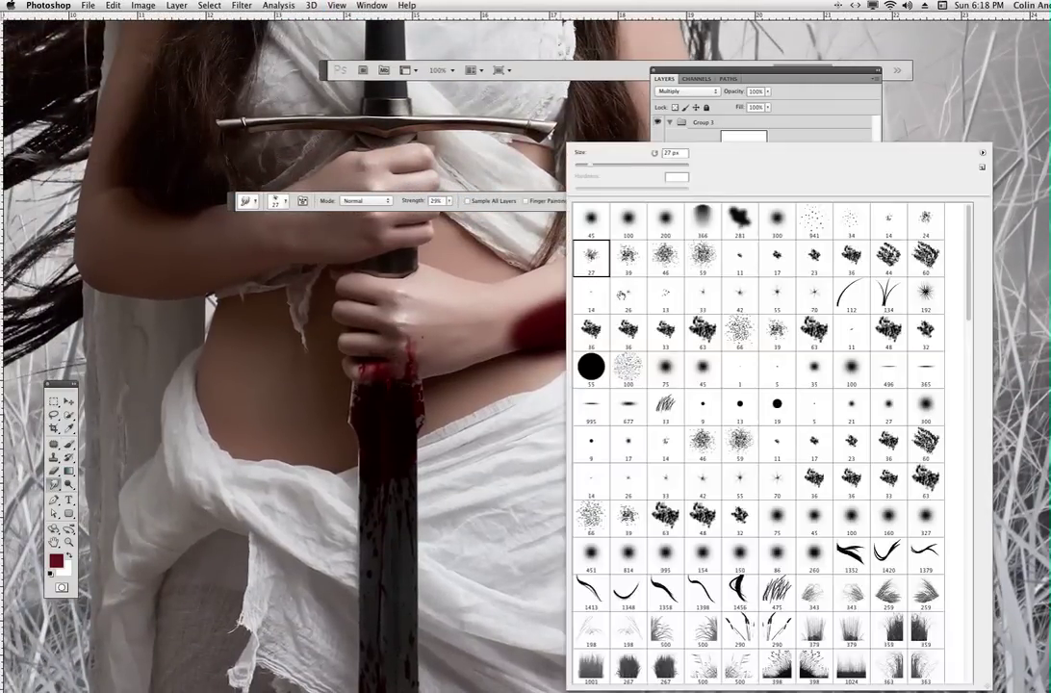
{"action": "mouse_move", "coordinate": [576, 188]}
{"action": "left_mouse_down"}
{"action": "mouse_move", "coordinate": [640, 186]}
{"action": "mouse_move", "coordinate": [581, 163]}
{"action": "left_mouse_up"}
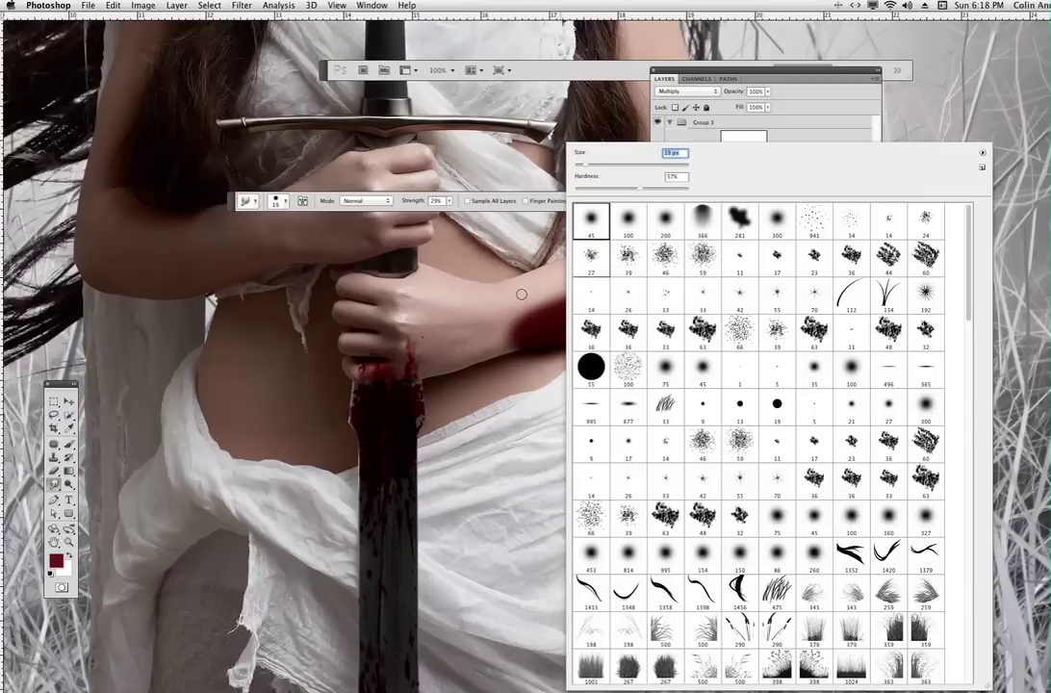
{"action": "left_click", "coordinate": [418, 268]}
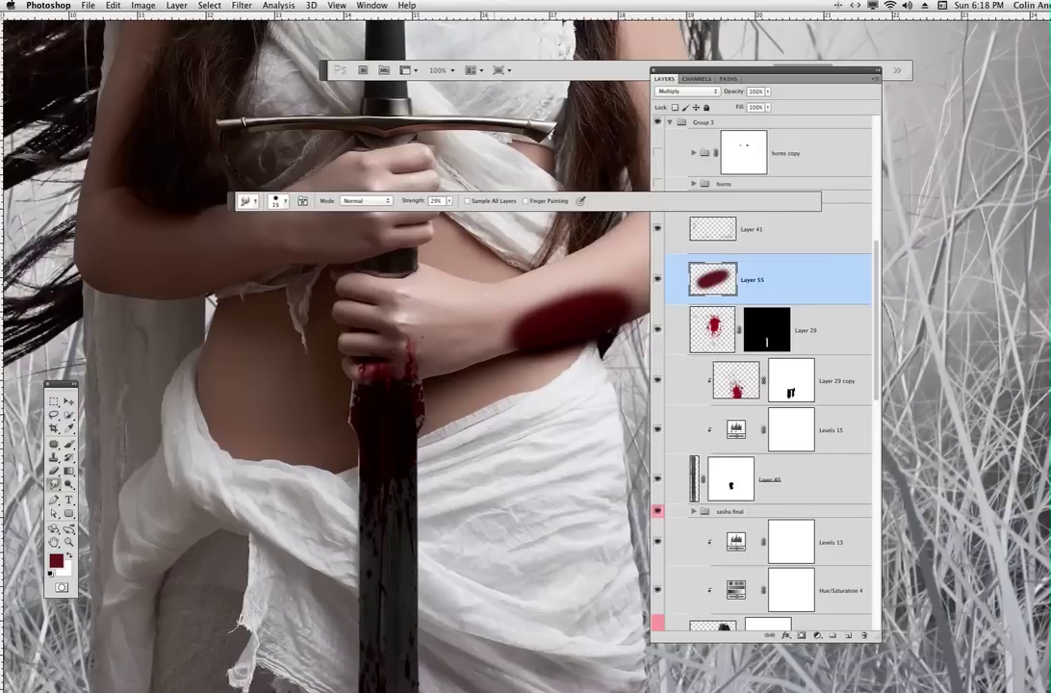
{"action": "mouse_move", "coordinate": [517, 330]}
{"action": "left_mouse_down"}
{"action": "mouse_move", "coordinate": [459, 340]}
{"action": "mouse_move", "coordinate": [510, 332]}
{"action": "mouse_move", "coordinate": [463, 339]}
{"action": "mouse_move", "coordinate": [495, 345]}
{"action": "mouse_move", "coordinate": [506, 334]}
{"action": "mouse_move", "coordinate": [453, 349]}
{"action": "left_mouse_up"}
Step: Raise the Smudge strength to 73% and pull longer blood streaks from the patch towards the hand
{"action": "left_click", "coordinate": [449, 201]}
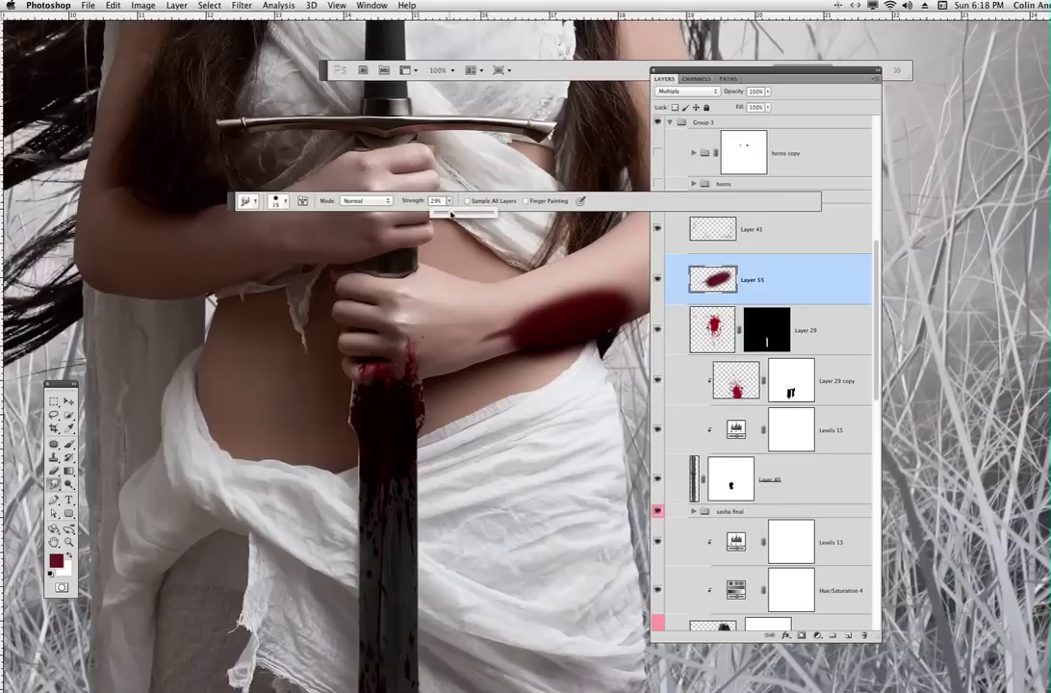
{"action": "left_click_drag", "start_coordinate": [454, 214], "coordinate": [477, 213]}
{"action": "left_click_drag", "start_coordinate": [502, 334], "coordinate": [449, 337]}
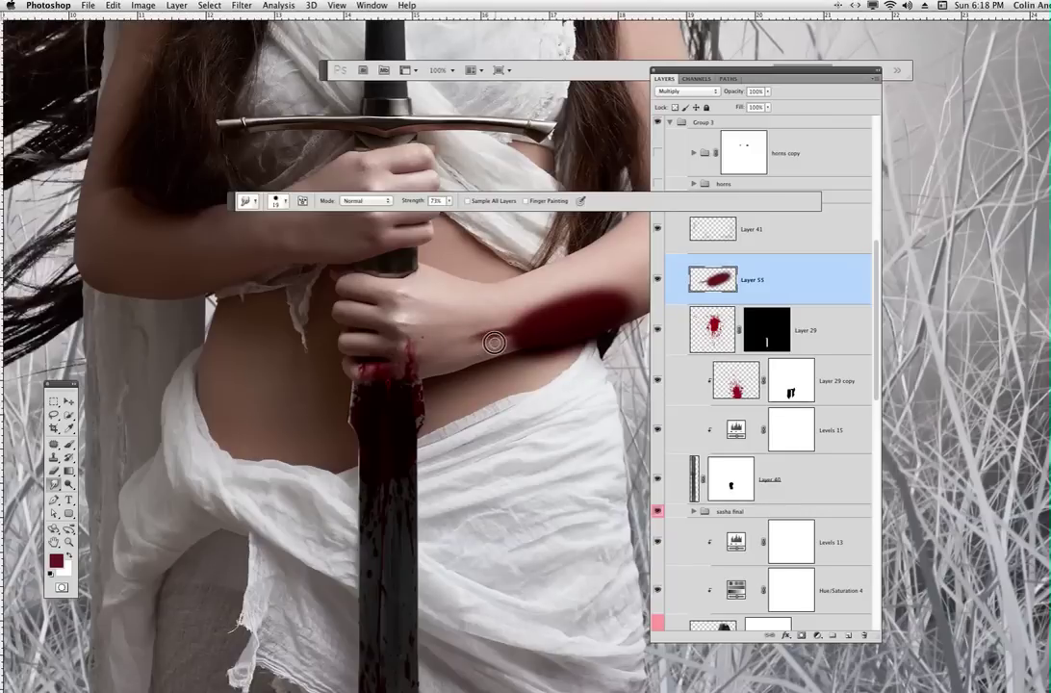
{"action": "left_click_drag", "start_coordinate": [490, 339], "coordinate": [542, 327]}
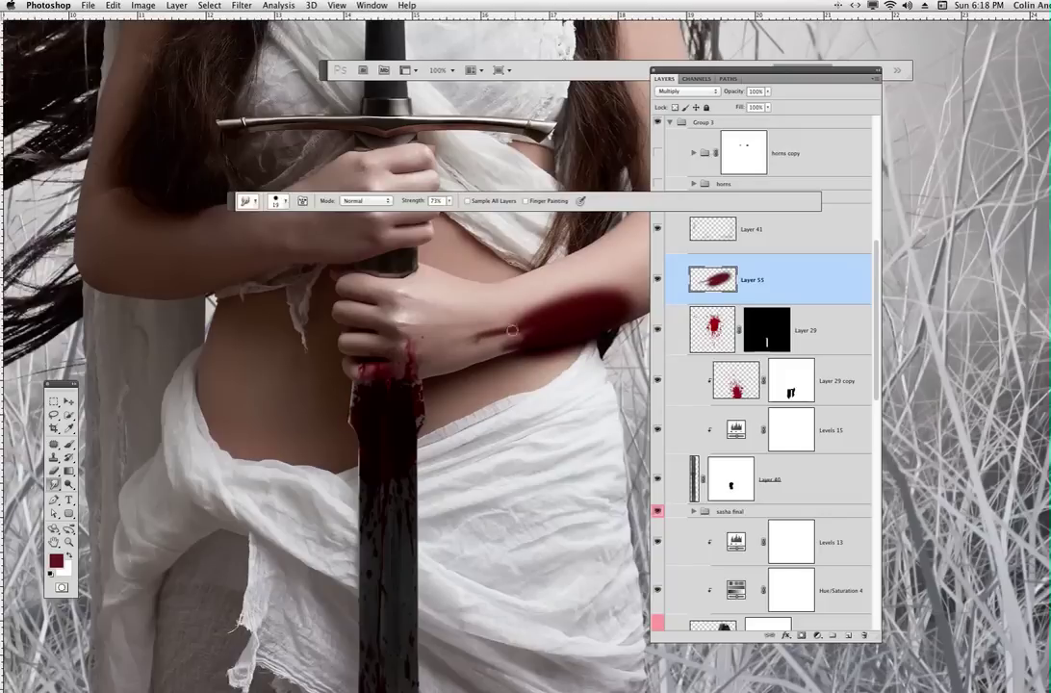
{"action": "left_click_drag", "start_coordinate": [516, 335], "coordinate": [460, 340]}
Step: Reduce the Smudge brush to 11 px and pull thinner streaks out of the blood patch's edges
{"action": "right_click", "coordinate": [538, 254]}
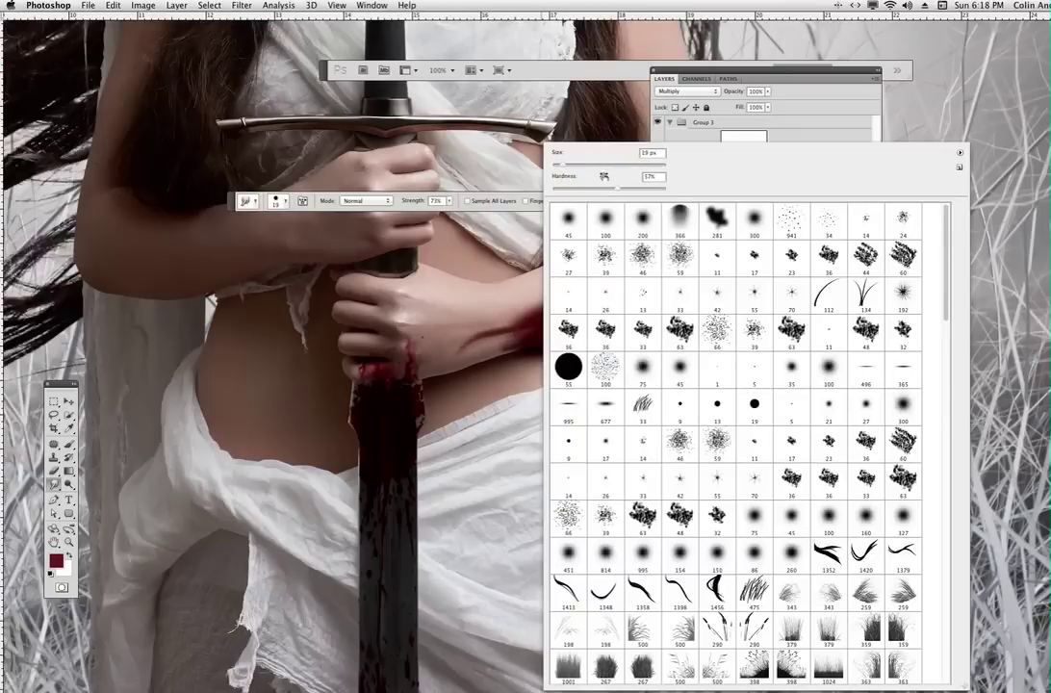
{"action": "left_click_drag", "start_coordinate": [568, 170], "coordinate": [561, 169]}
{"action": "left_click", "coordinate": [493, 327]}
{"action": "mouse_move", "coordinate": [507, 331]}
{"action": "left_mouse_down"}
{"action": "mouse_move", "coordinate": [439, 331]}
{"action": "mouse_move", "coordinate": [497, 336]}
{"action": "mouse_move", "coordinate": [487, 341]}
{"action": "left_mouse_up"}
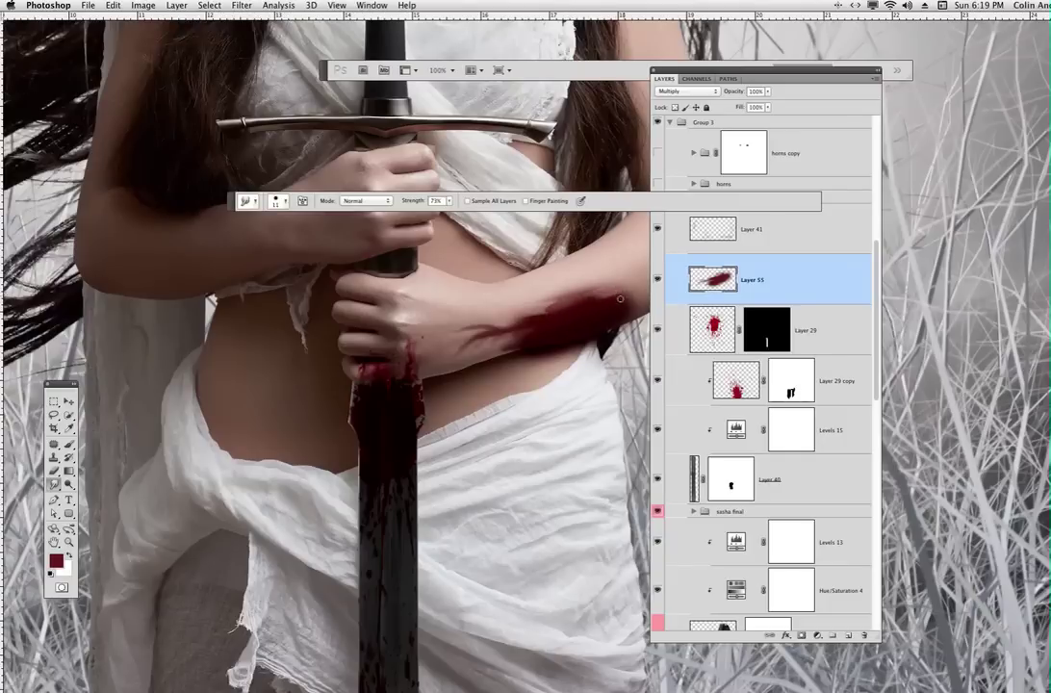
Step: Set the Smudge brush to 6 px with 76% hardness and refine the fine blood streaks along the wrist and forearm
{"action": "scroll", "coordinate": [570, 352], "scroll_direction": "right", "scroll_amount": 4}
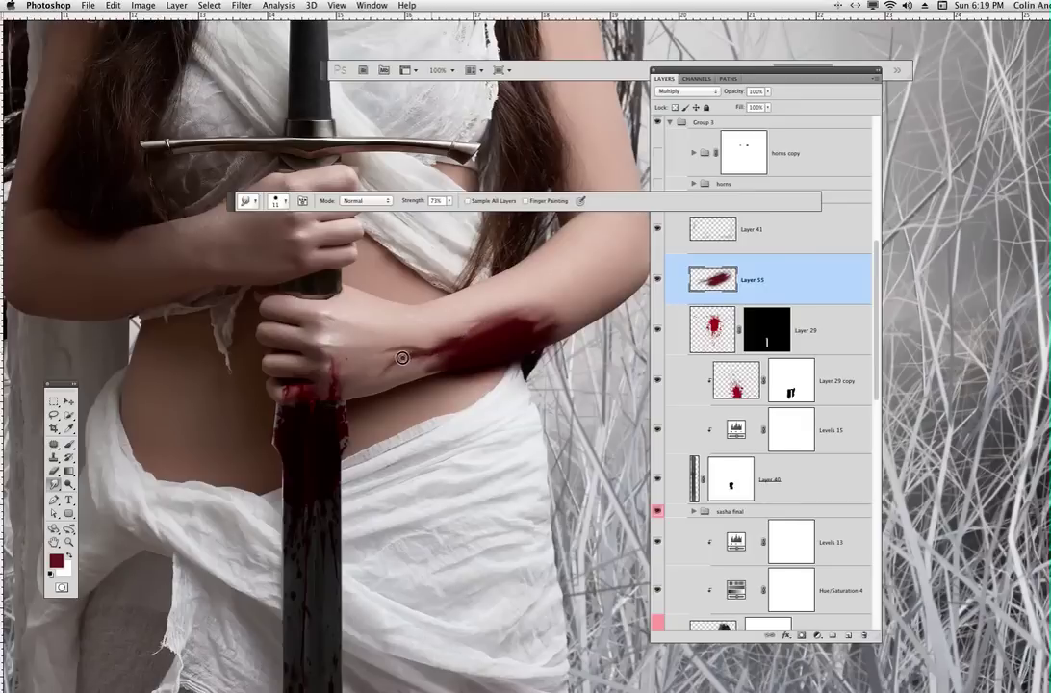
{"action": "right_click", "coordinate": [501, 257]}
{"action": "left_click", "coordinate": [595, 189]}
{"action": "left_click", "coordinate": [514, 164]}
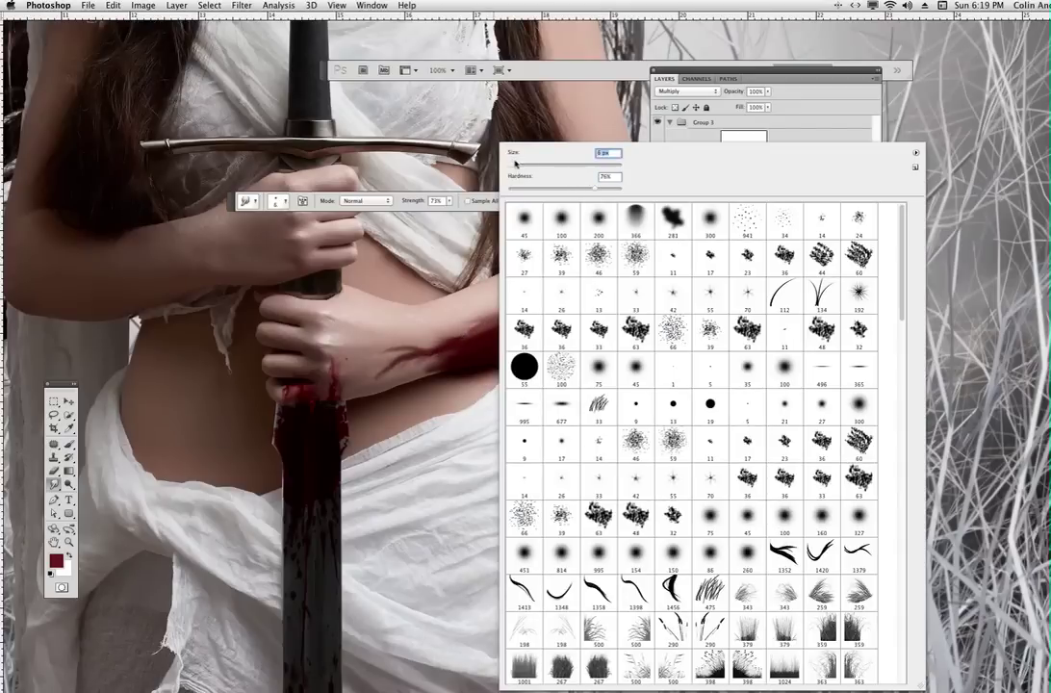
{"action": "key", "text": "Return"}
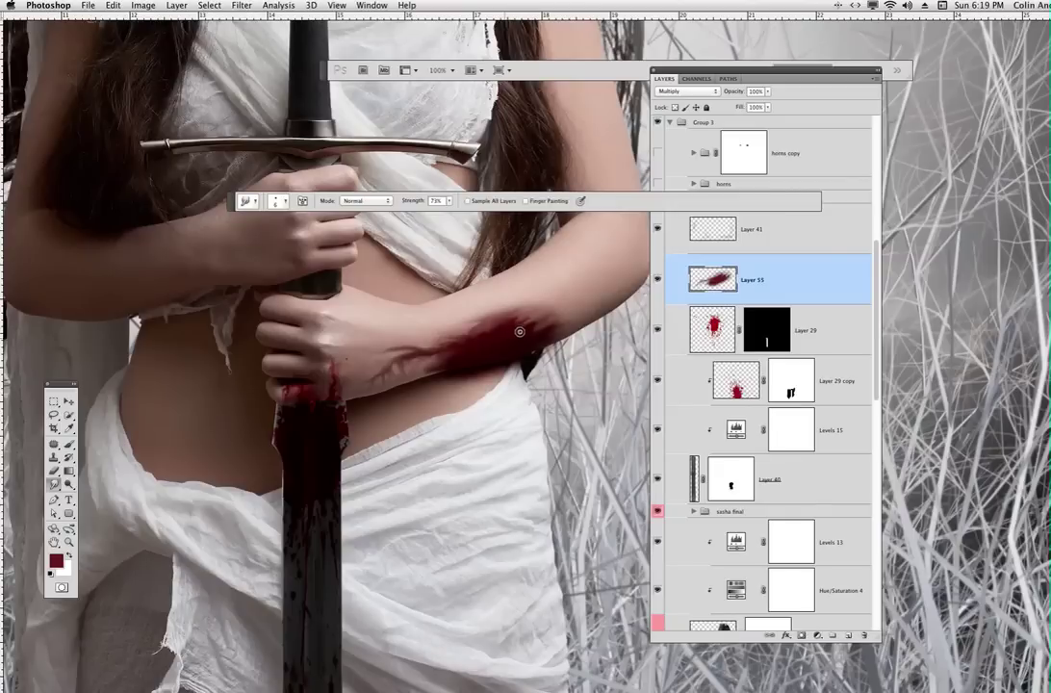
Step: Switch the Smudge tool to the 27 spatter brush at 14 px and roughen the blood patch's edges
{"action": "right_click", "coordinate": [432, 287]}
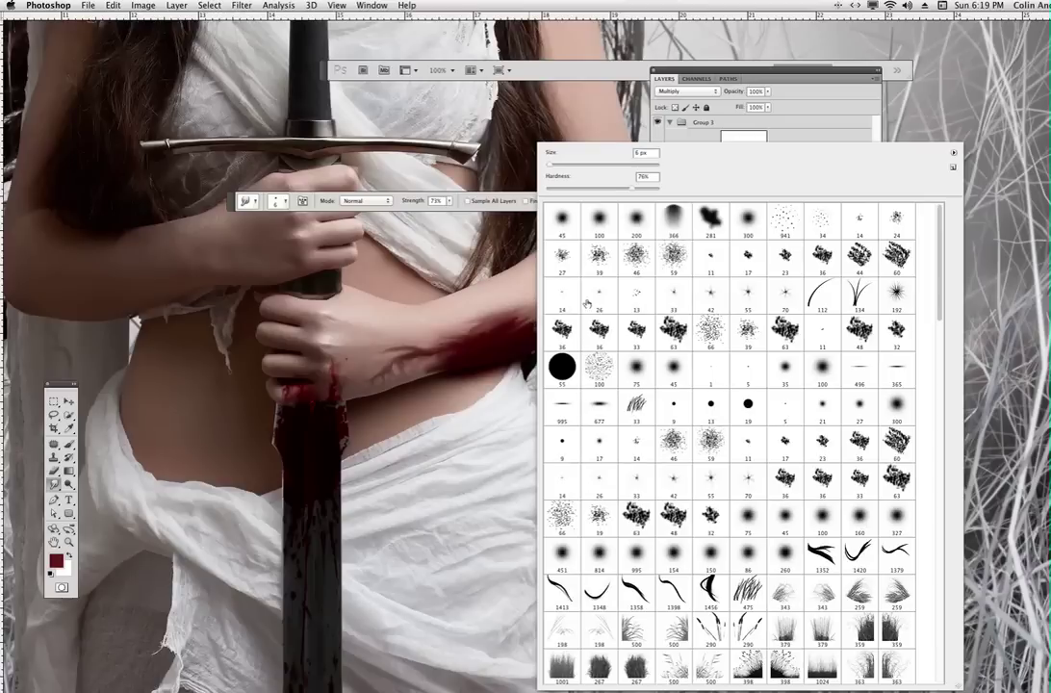
{"action": "left_click", "coordinate": [570, 262]}
{"action": "left_click_drag", "start_coordinate": [554, 166], "coordinate": [551, 167]}
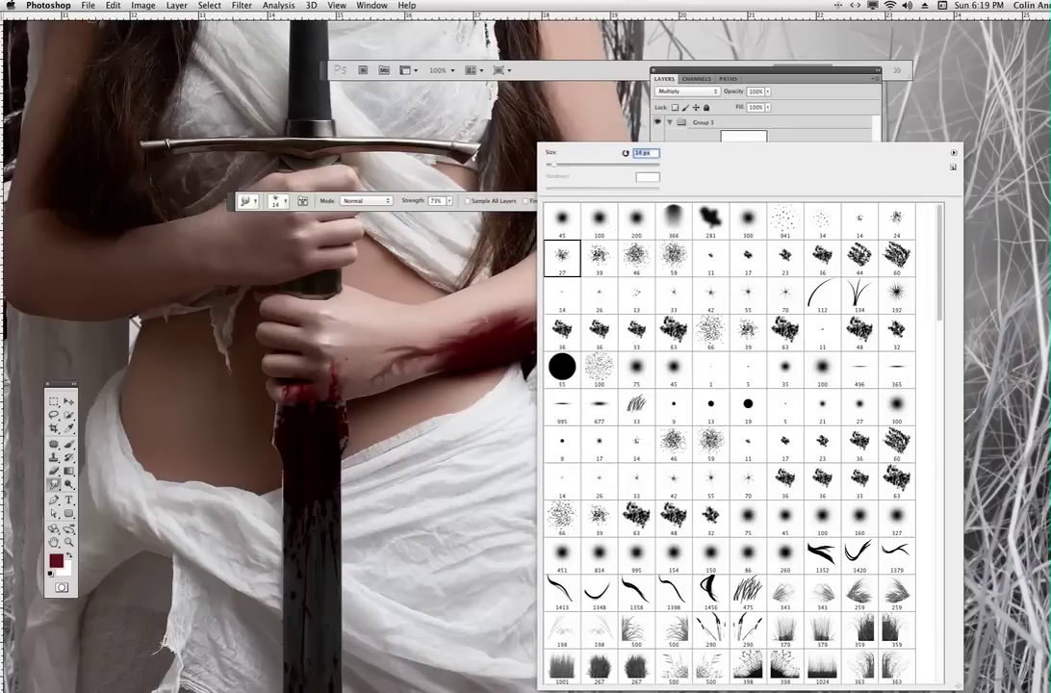
{"action": "left_click", "coordinate": [498, 318]}
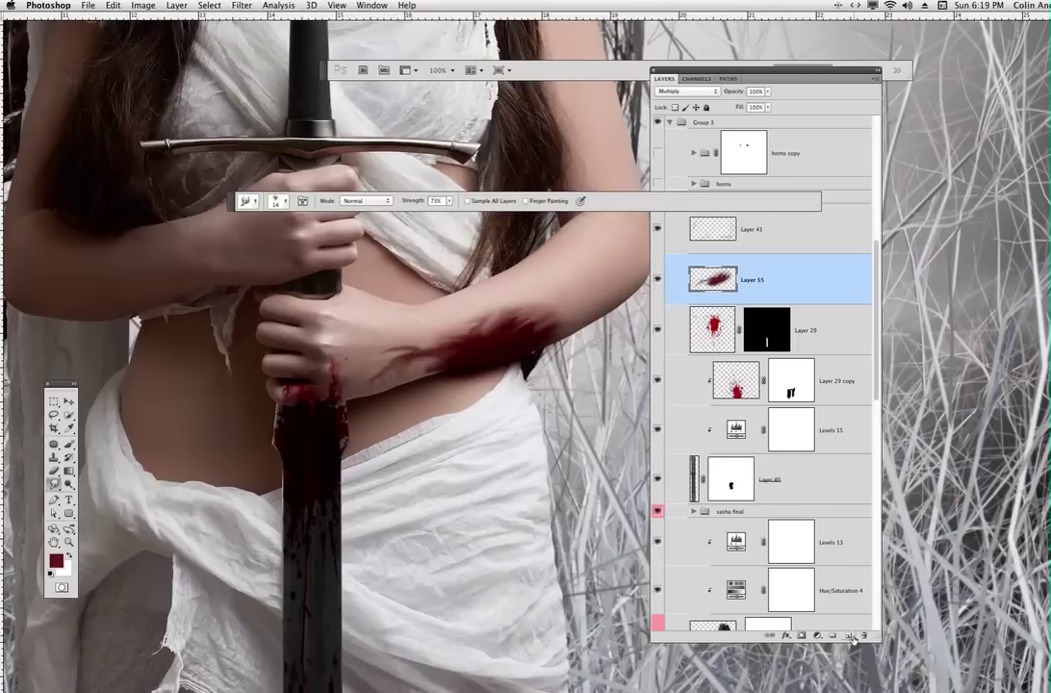
Step: Add a Multiply layer above the smudged blood and paint fine streaks over it with the 27 spatter brush at 9 px
{"action": "key", "text": "super+alt+shift+n"}
{"action": "mouse_move", "coordinate": [705, 91]}
{"action": "left_mouse_down"}
{"action": "mouse_move", "coordinate": [699, 124]}
{"action": "mouse_move", "coordinate": [705, 117]}
{"action": "left_mouse_up"}
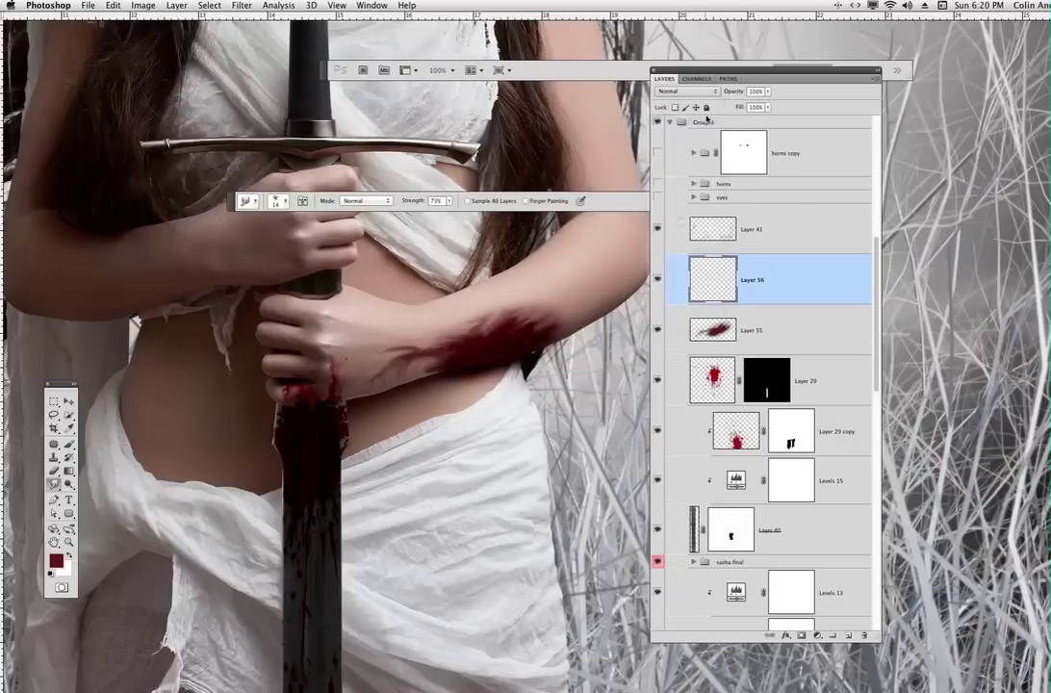
{"action": "left_click", "coordinate": [70, 444]}
{"action": "right_click", "coordinate": [552, 195]}
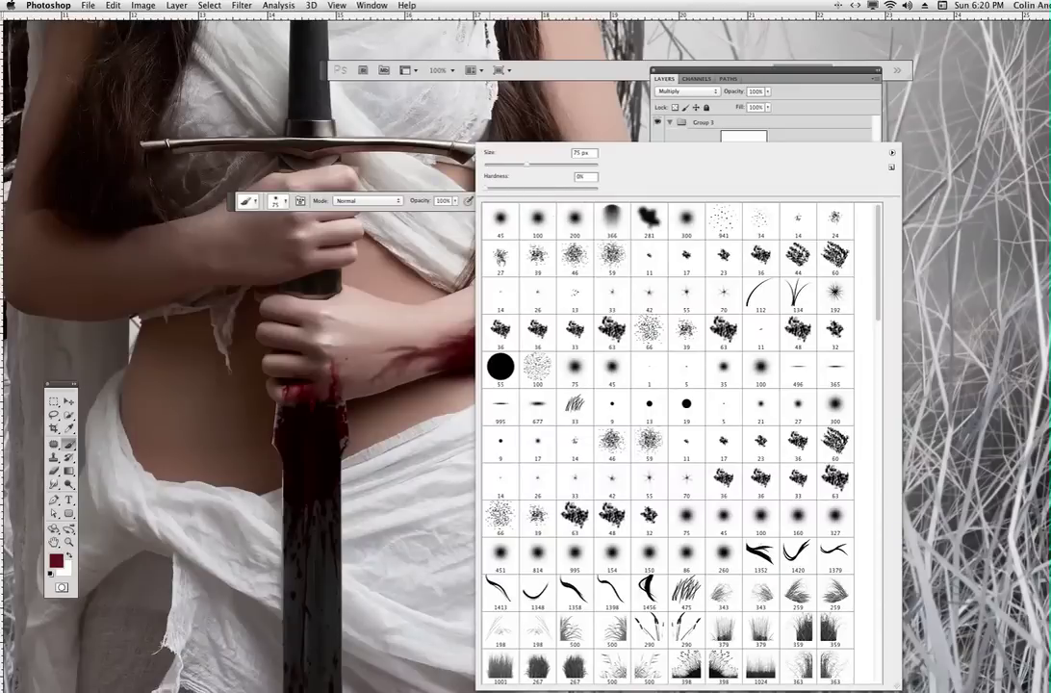
{"action": "left_click", "coordinate": [500, 256]}
{"action": "left_click_drag", "start_coordinate": [497, 166], "coordinate": [489, 166]}
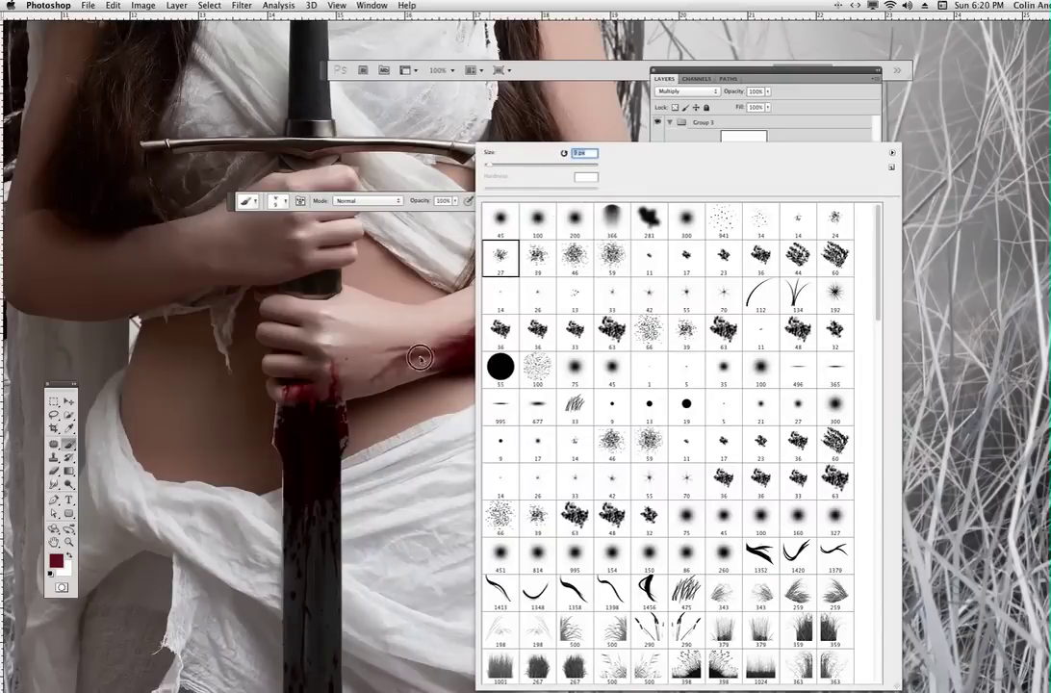
{"action": "left_click_drag", "start_coordinate": [437, 353], "coordinate": [423, 357]}
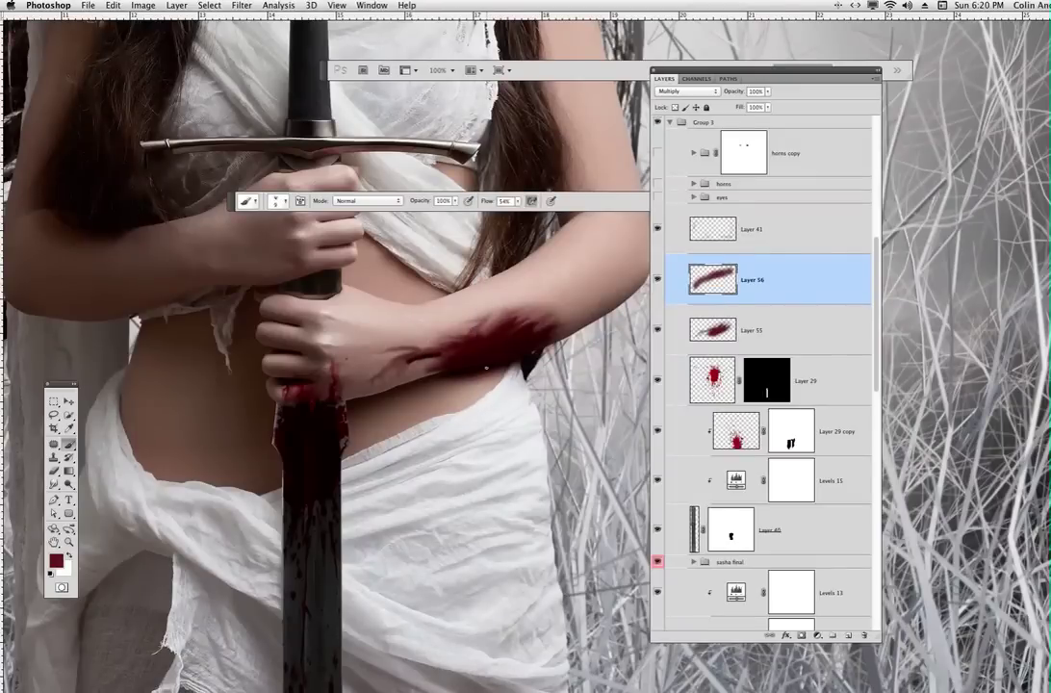
Step: Set the brush flow to 15% and paint fine blood strokes over the forearm patch on Layer 56
{"action": "left_click_drag", "start_coordinate": [517, 201], "coordinate": [492, 210]}
{"action": "left_click", "coordinate": [452, 348]}
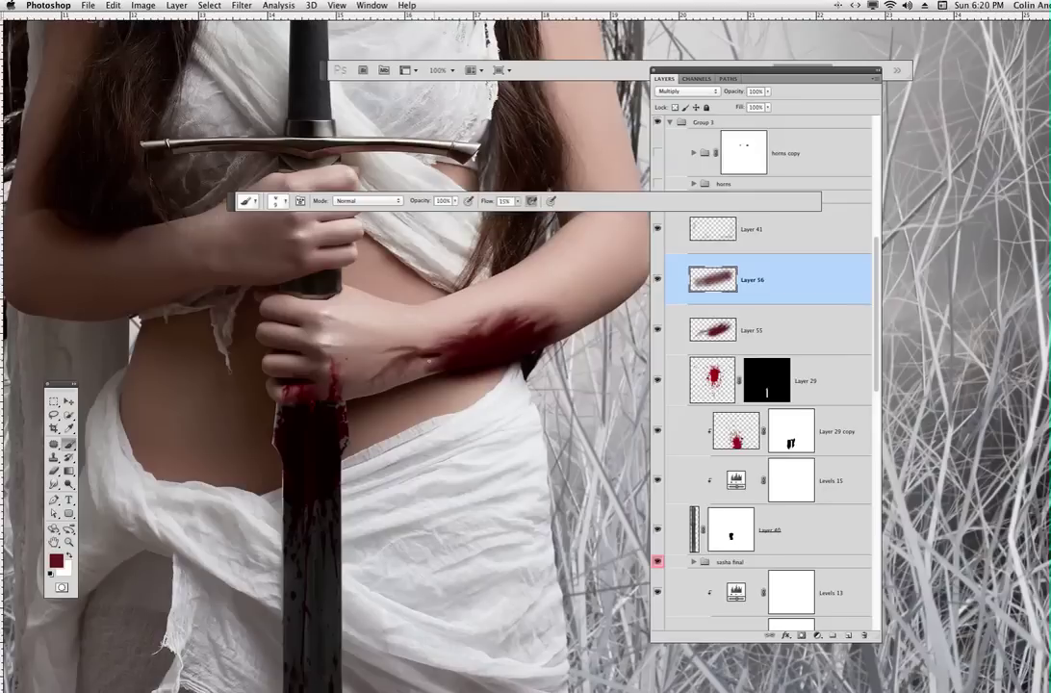
{"action": "left_click_drag", "start_coordinate": [453, 359], "coordinate": [476, 340]}
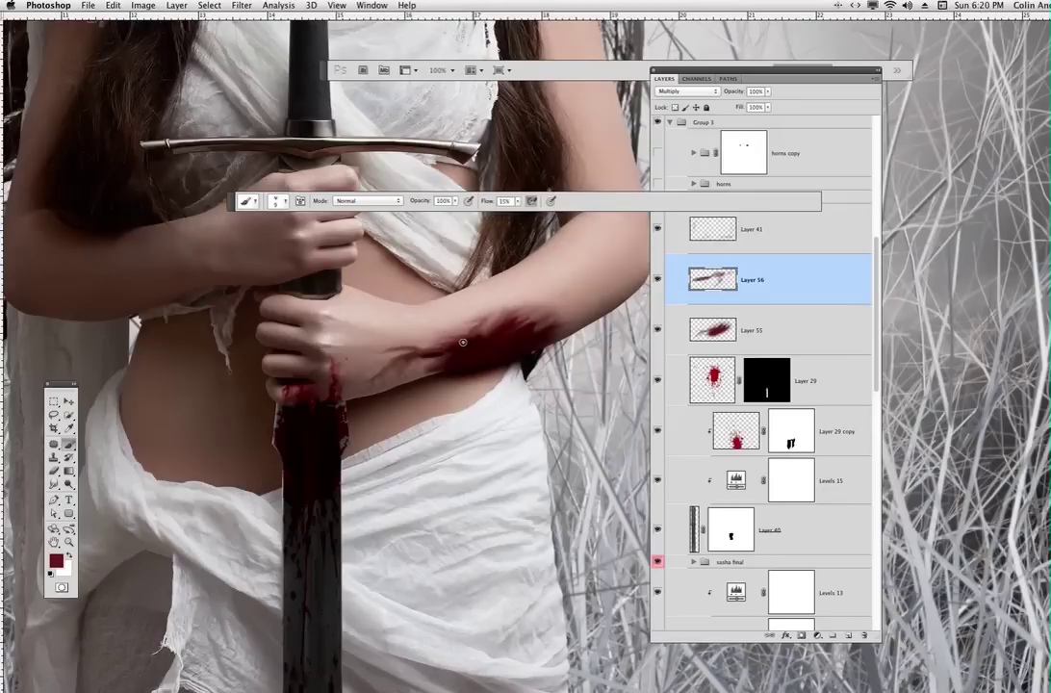
{"action": "mouse_move", "coordinate": [442, 363]}
{"action": "left_mouse_down"}
{"action": "mouse_move", "coordinate": [499, 348]}
{"action": "mouse_move", "coordinate": [496, 336]}
{"action": "mouse_move", "coordinate": [515, 339]}
{"action": "left_mouse_up"}
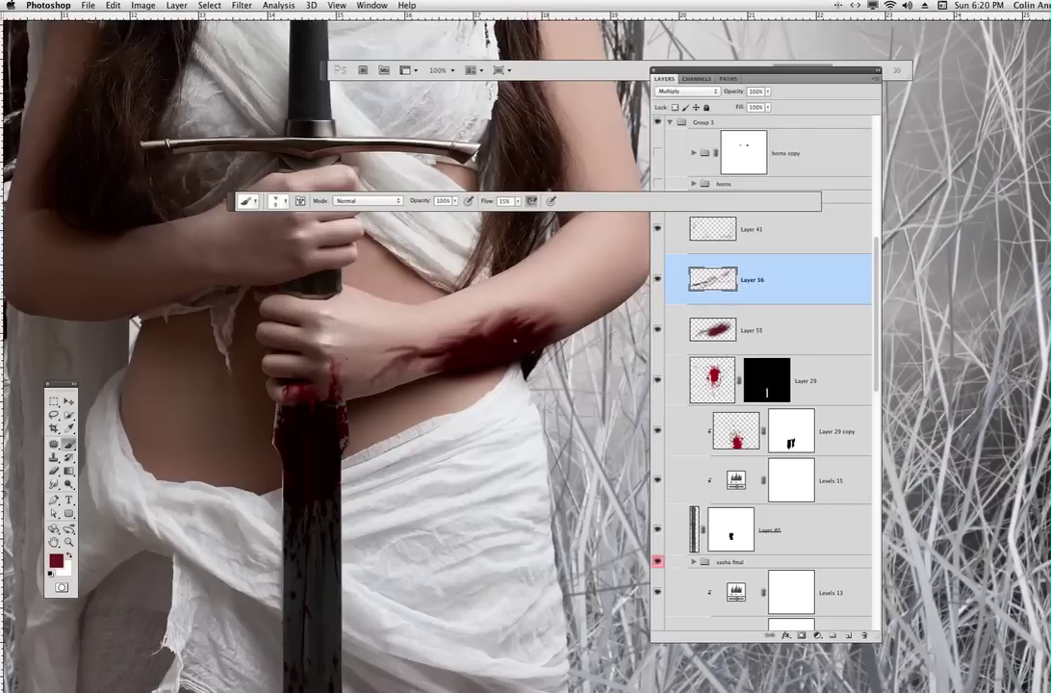
Step: Smudge the Layer 56 blood strokes along the forearm and wrist with the Smudge tool at 14 px and 73% strength
{"action": "left_click", "coordinate": [55, 485]}
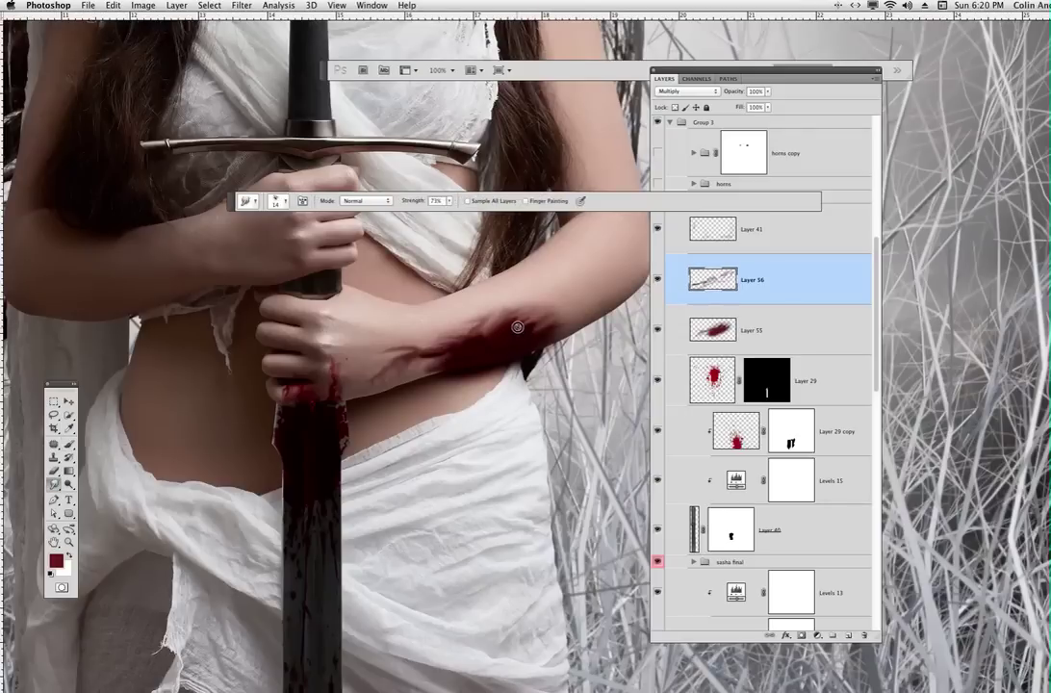
{"action": "left_click_drag", "start_coordinate": [495, 339], "coordinate": [540, 326]}
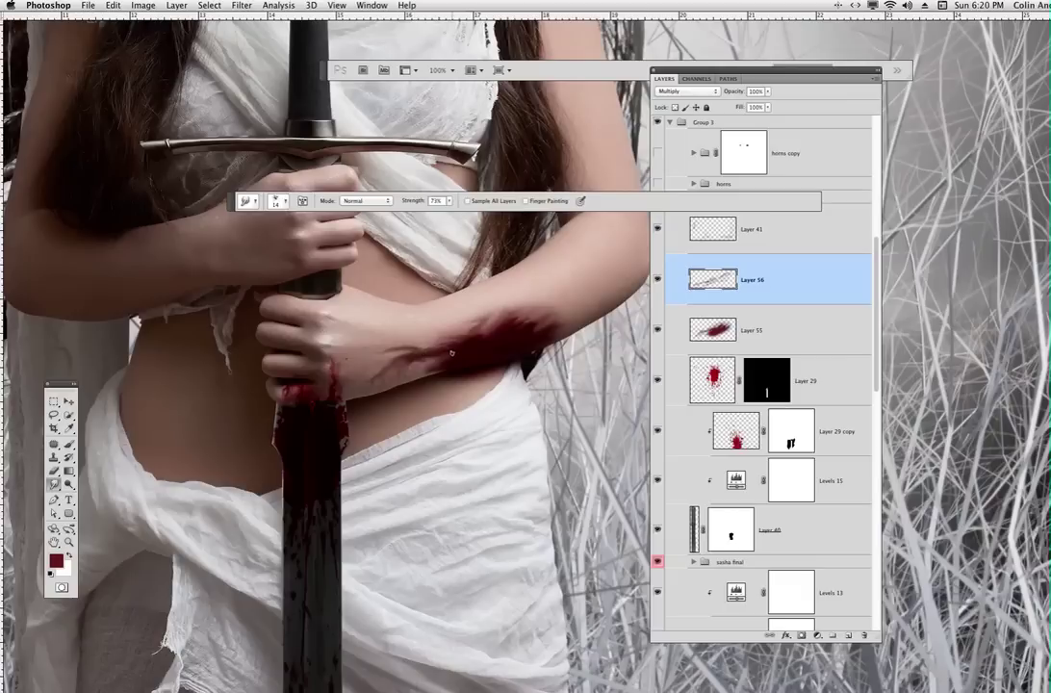
{"action": "left_click_drag", "start_coordinate": [456, 349], "coordinate": [411, 359]}
{"action": "key", "text": "b"}
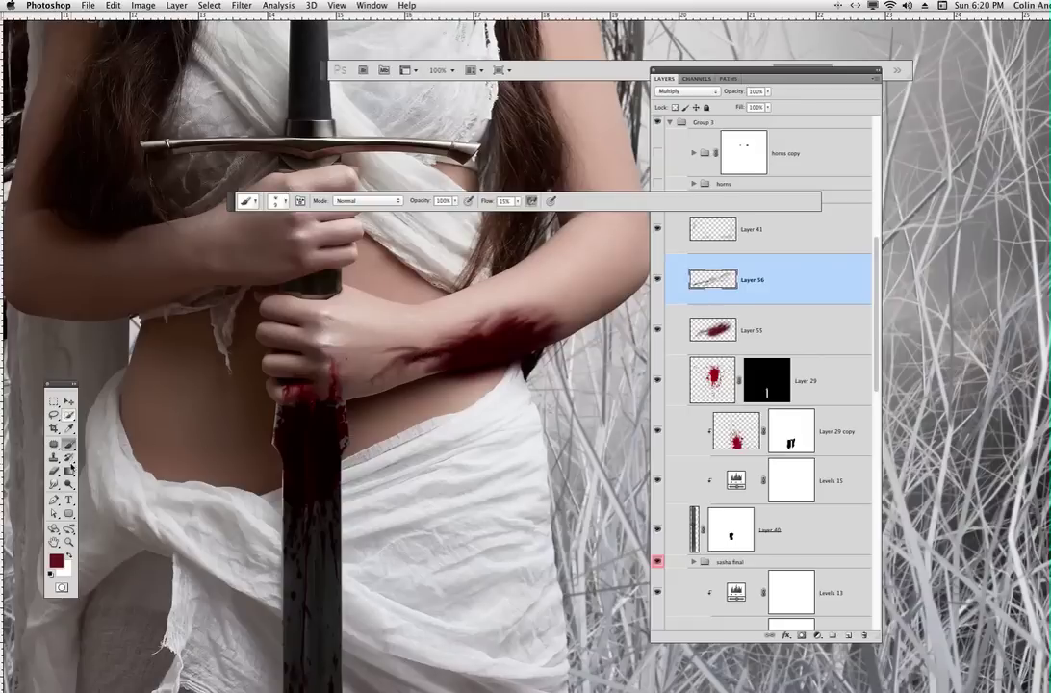
{"action": "key", "text": "r"}
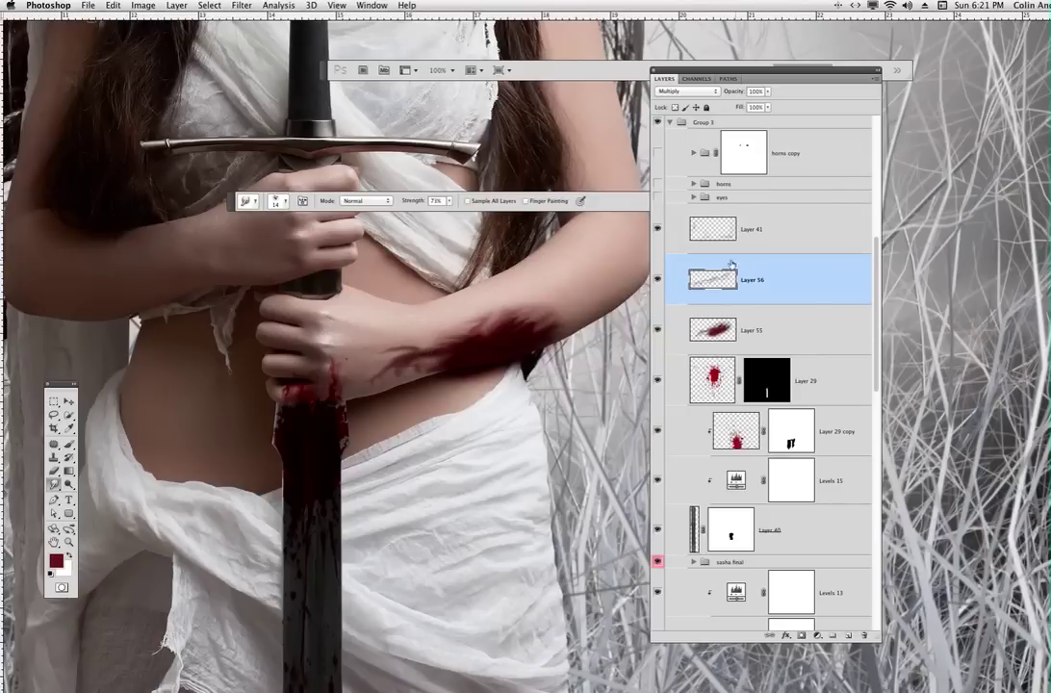
Step: Apply Levels to the blood patch on Layer 55, raising the black input and lowering the white input to increase its contrast
{"action": "left_click", "coordinate": [658, 329]}
{"action": "left_click", "coordinate": [659, 329]}
{"action": "left_click", "coordinate": [729, 319]}
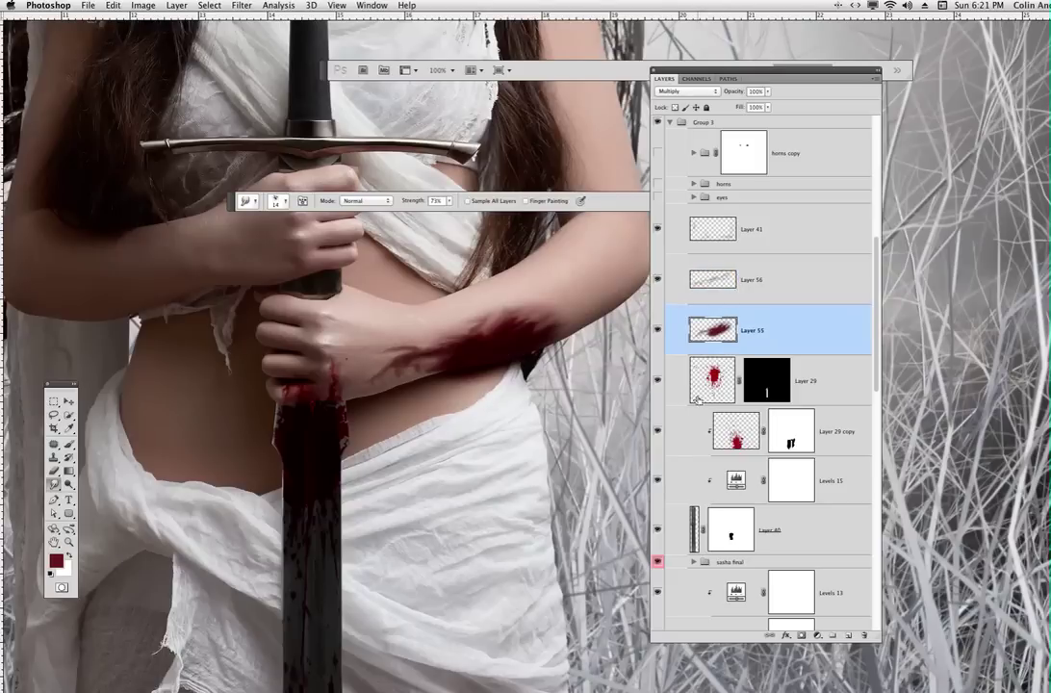
{"action": "key", "text": "super+l"}
{"action": "left_click_drag", "start_coordinate": [668, 223], "coordinate": [781, 325]}
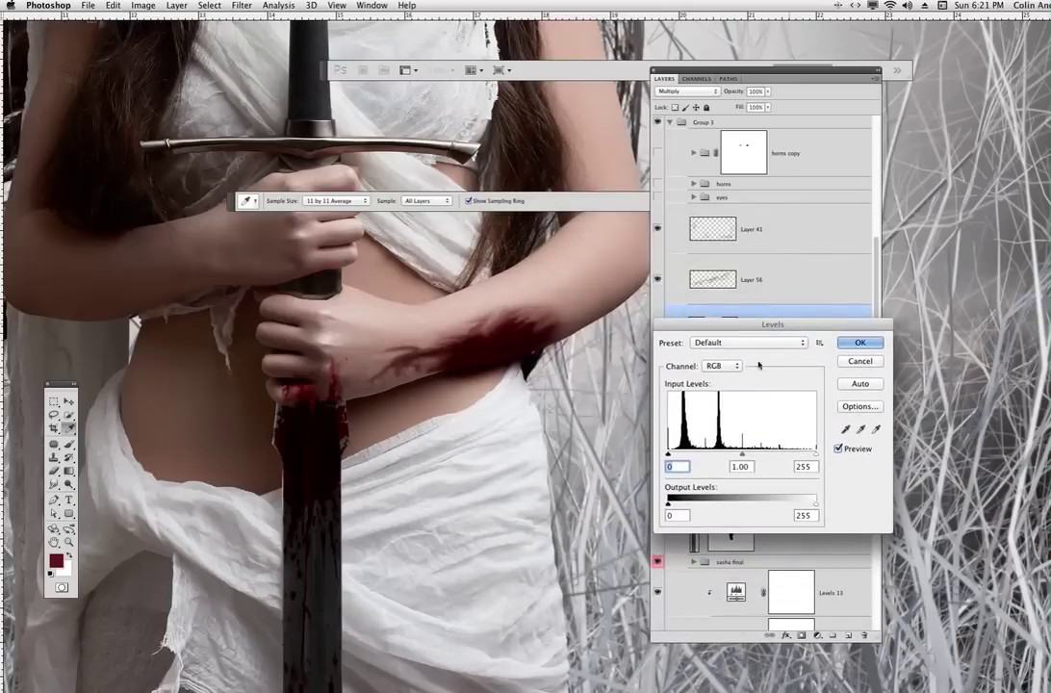
{"action": "left_click_drag", "start_coordinate": [668, 454], "coordinate": [679, 452]}
{"action": "mouse_move", "coordinate": [680, 452]}
{"action": "left_mouse_down"}
{"action": "mouse_move", "coordinate": [668, 454]}
{"action": "mouse_move", "coordinate": [682, 455]}
{"action": "left_mouse_up"}
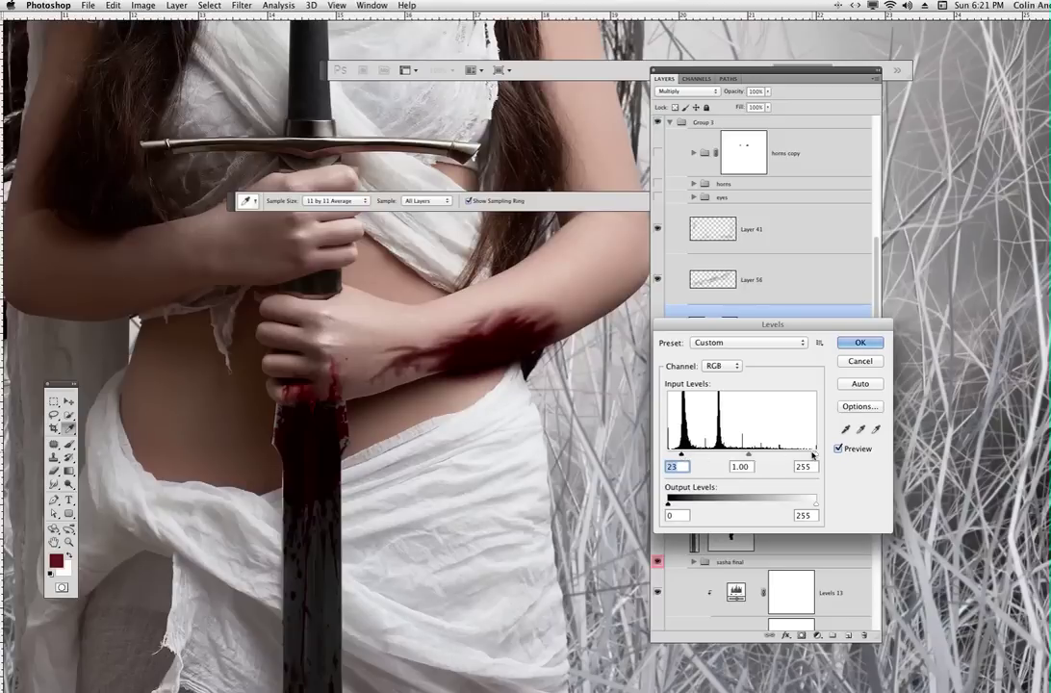
{"action": "left_click_drag", "start_coordinate": [816, 452], "coordinate": [777, 453]}
{"action": "left_click_drag", "start_coordinate": [682, 454], "coordinate": [694, 454]}
{"action": "left_click", "coordinate": [866, 347]}
{"action": "key", "text": "r"}
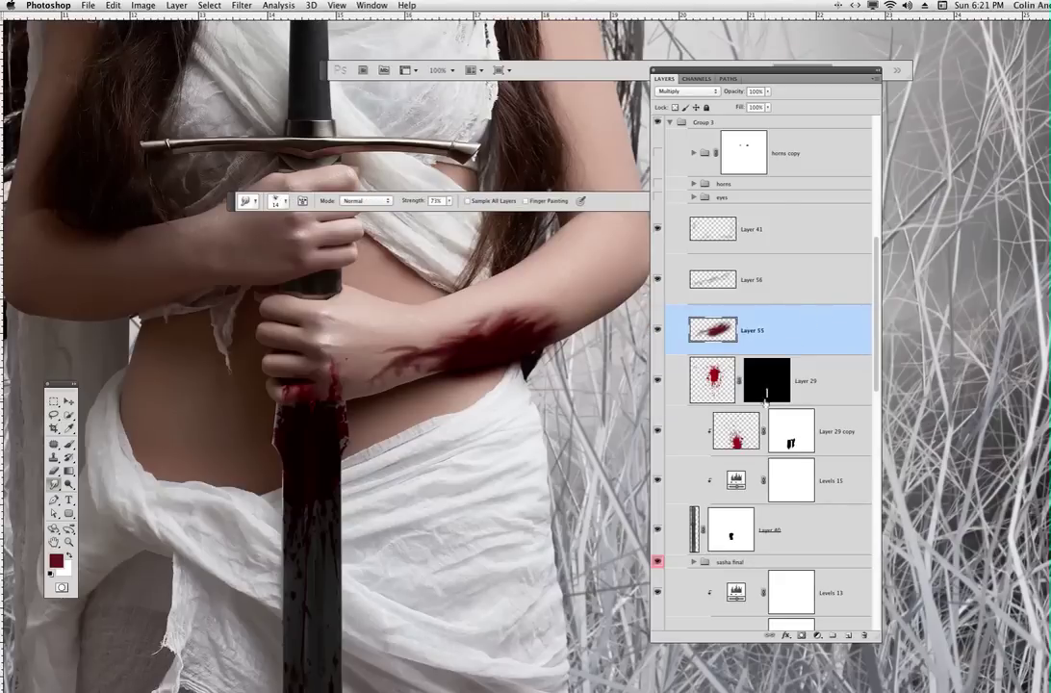
Step: Delete Layer 55 with the main blood patch on the forearm
{"action": "key", "text": "Delete"}
{"action": "right_click", "coordinate": [709, 338]}
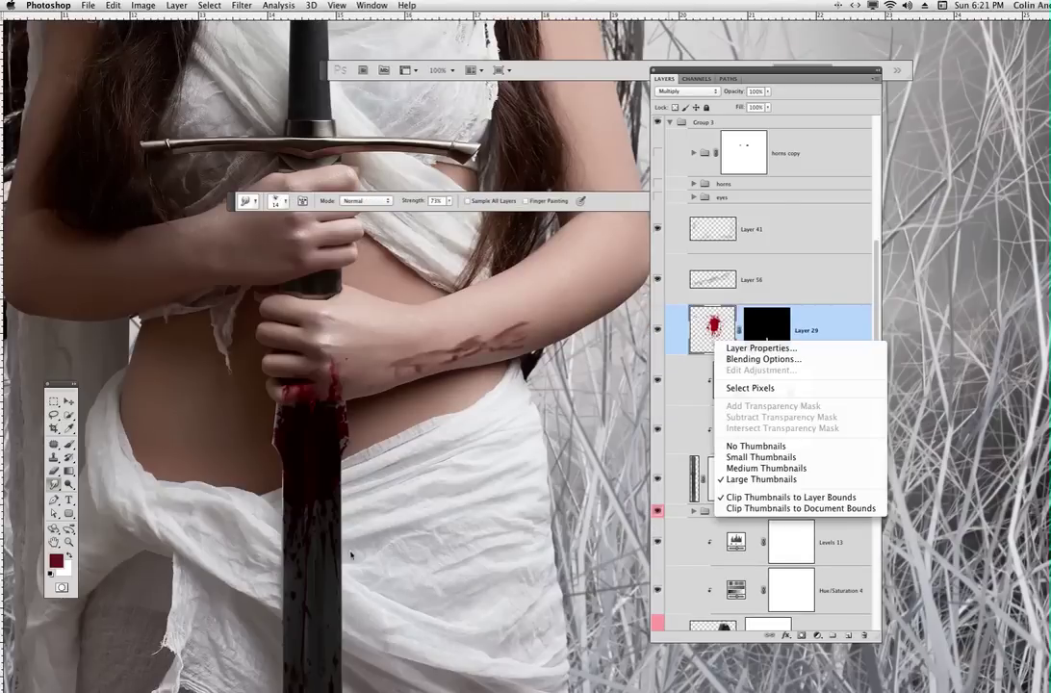
{"action": "left_click", "coordinate": [370, 556]}
Step: Stamp one blood splatter onto the white skirt below the waist on Layer 56, using the 2480 splatter brush tip at 180 px
{"action": "left_click_drag", "start_coordinate": [401, 543], "coordinate": [461, 312]}
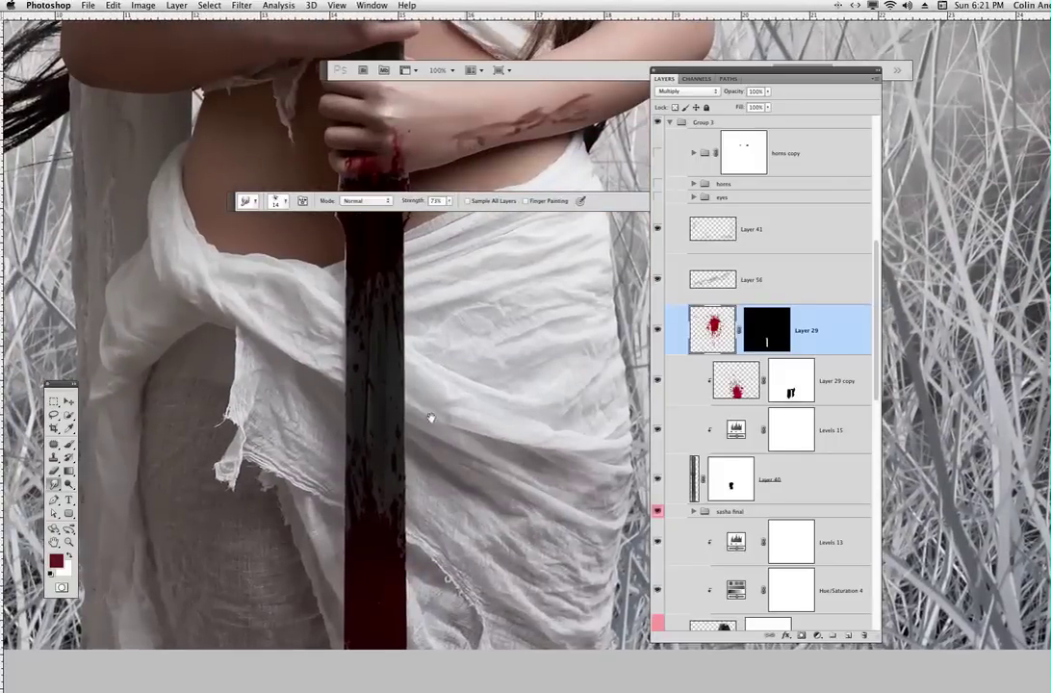
{"action": "left_click_drag", "start_coordinate": [432, 418], "coordinate": [429, 444]}
{"action": "key", "text": "b"}
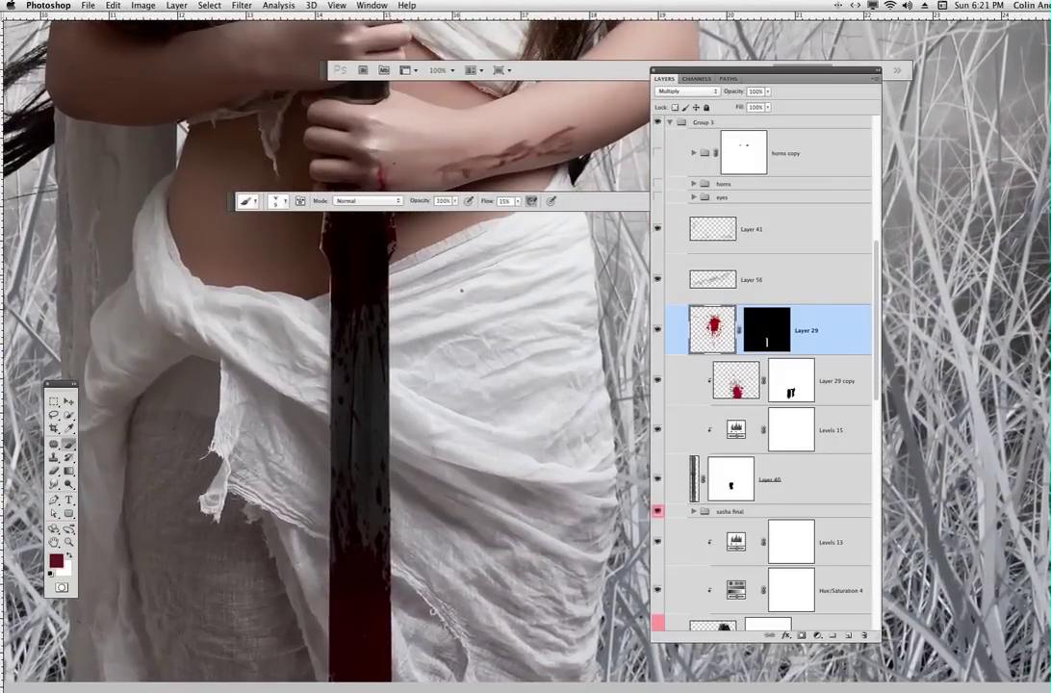
{"action": "right_click", "coordinate": [575, 250]}
{"action": "mouse_move", "coordinate": [874, 320]}
{"action": "left_mouse_down"}
{"action": "mouse_move", "coordinate": [853, 664]}
{"action": "mouse_move", "coordinate": [853, 633]}
{"action": "left_mouse_up"}
{"action": "left_click", "coordinate": [680, 446]}
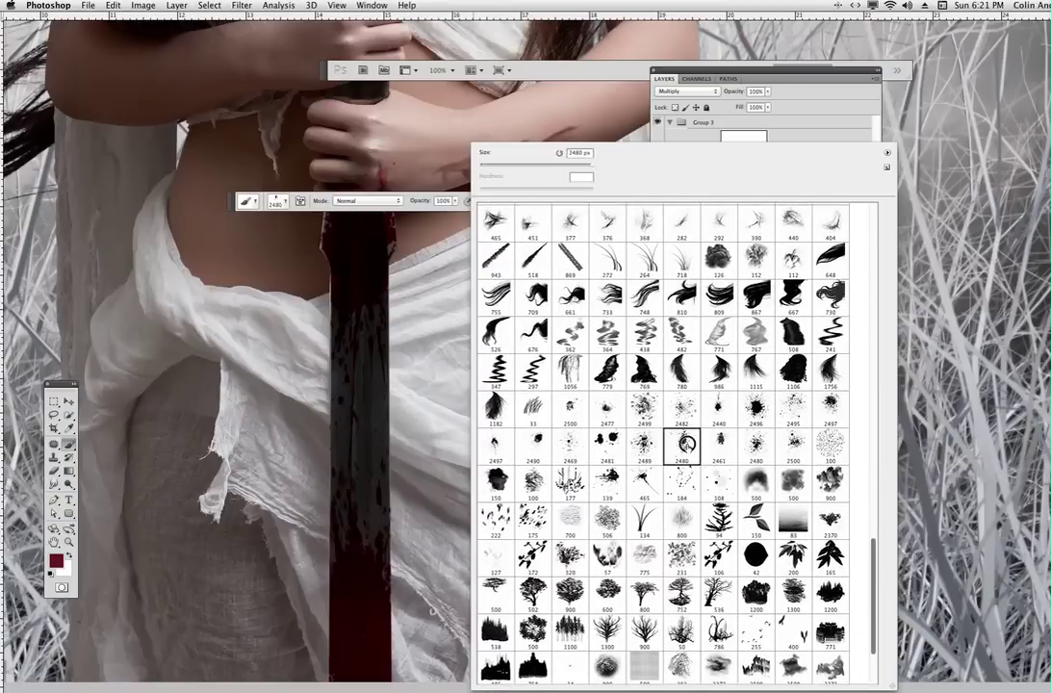
{"action": "left_click", "coordinate": [539, 164]}
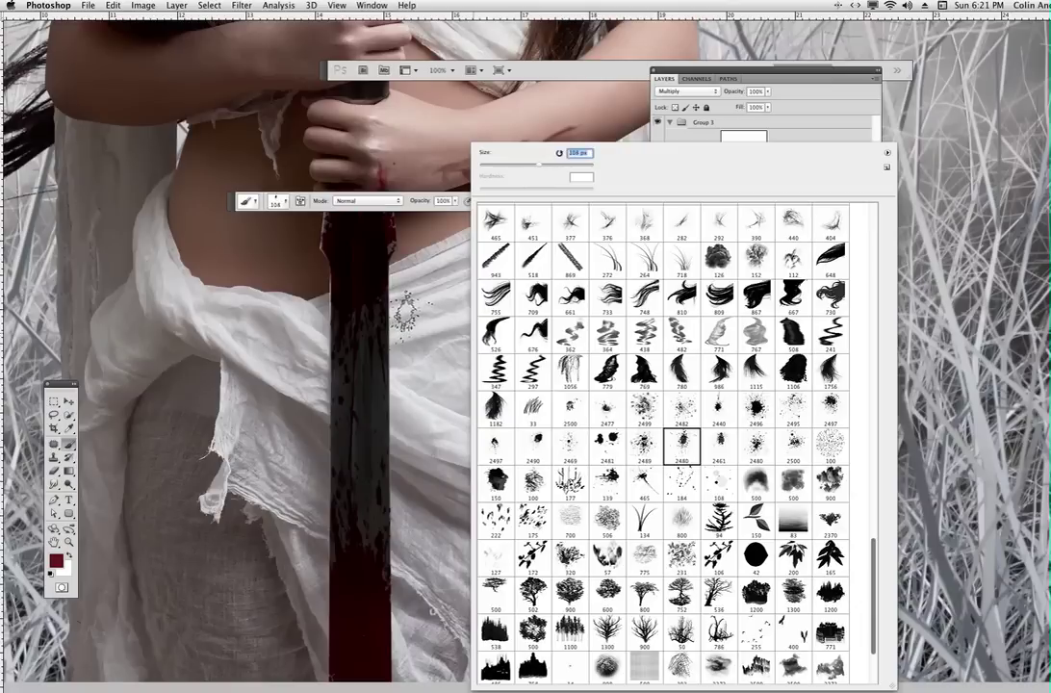
{"action": "left_click", "coordinate": [558, 164]}
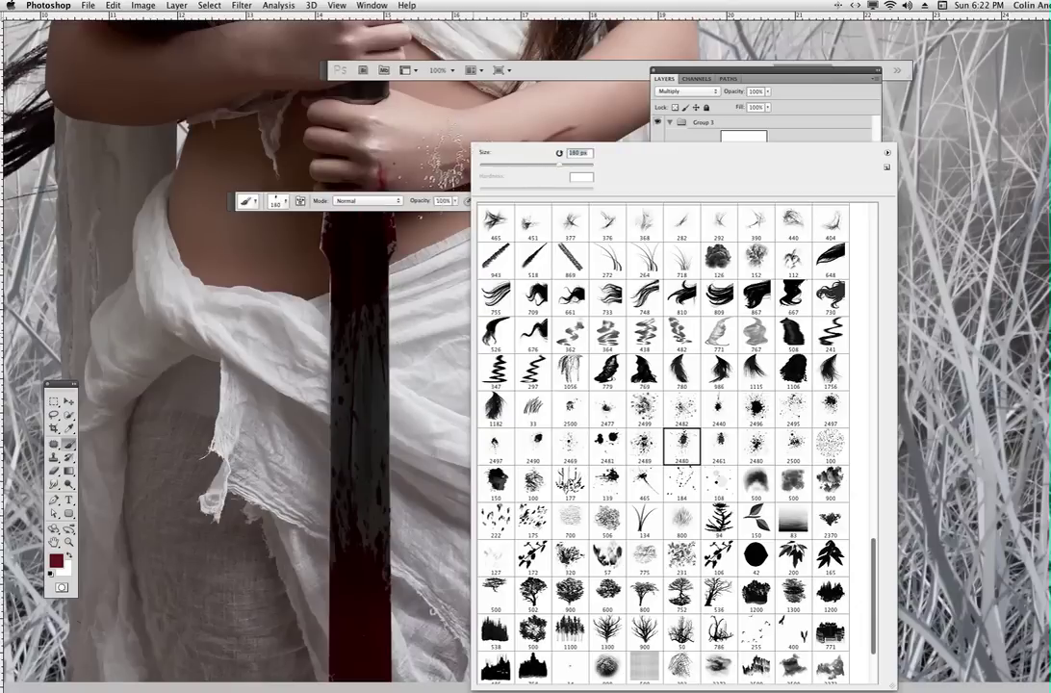
{"action": "left_click", "coordinate": [415, 210]}
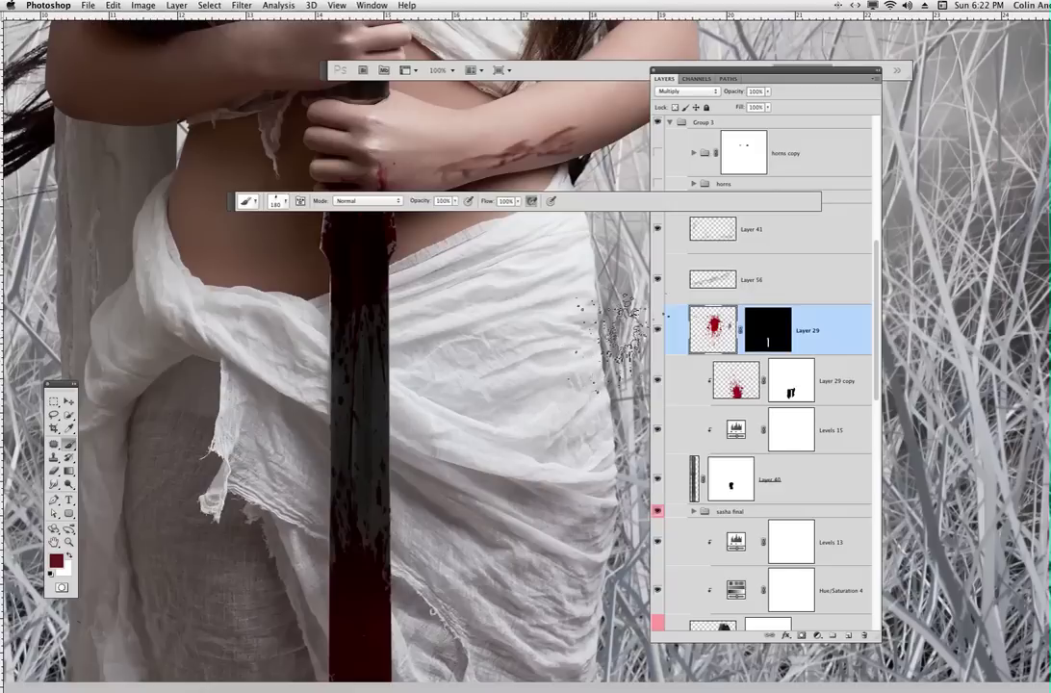
{"action": "left_click", "coordinate": [777, 280]}
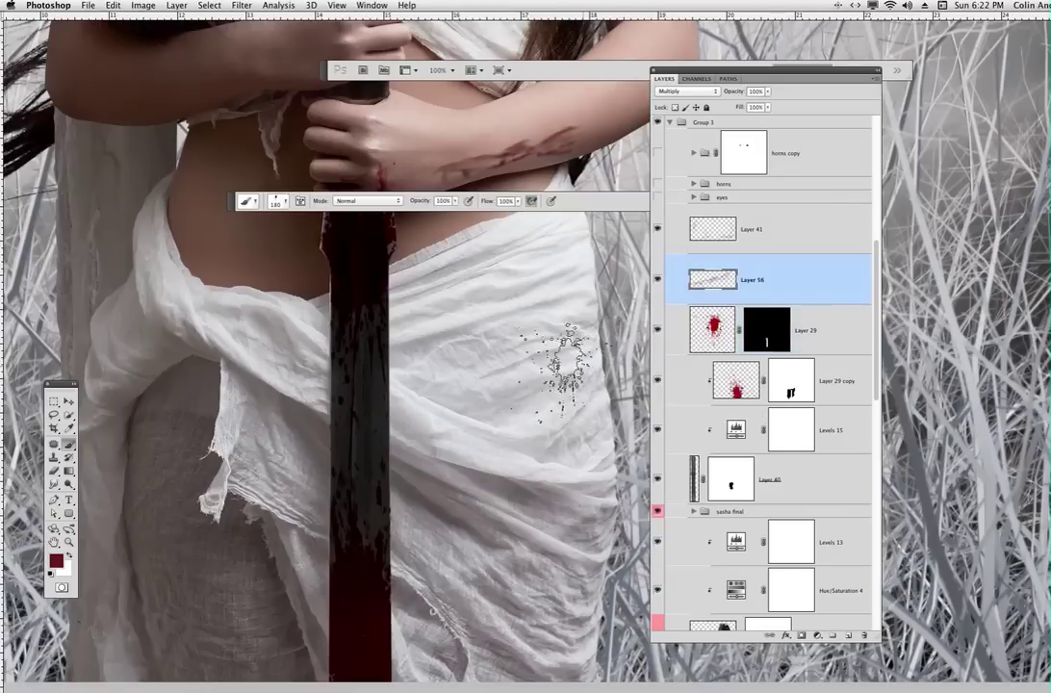
{"action": "left_click", "coordinate": [515, 277]}
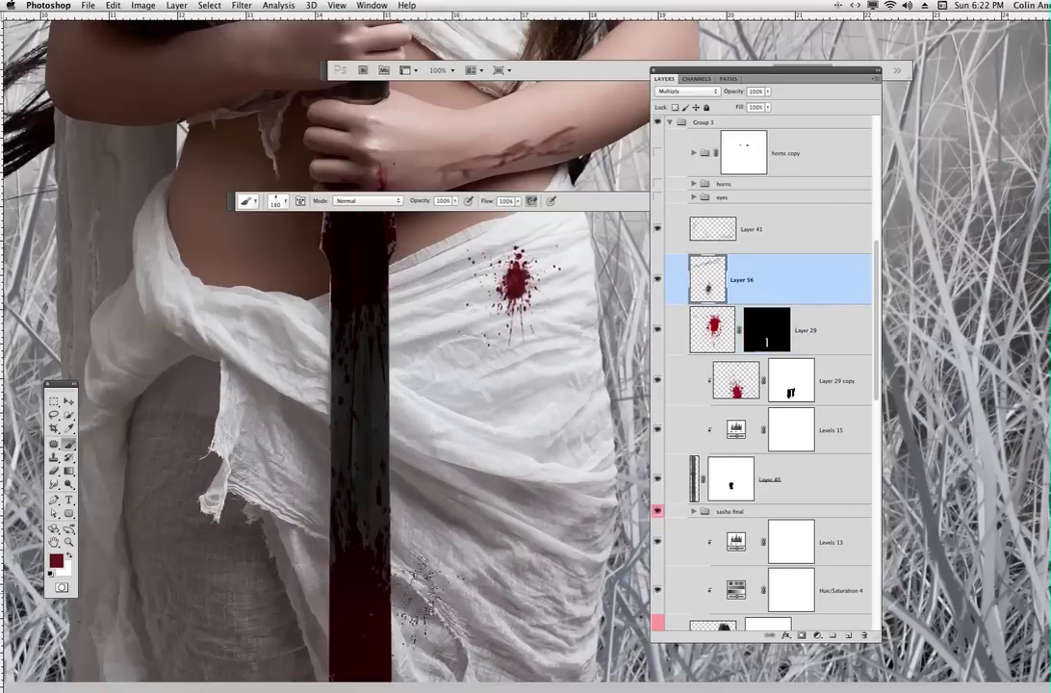
Step: Smudge the skirt splatter into smeared streaks with the Smudge tool at 14 px and 73% strength
{"action": "key", "text": "r"}
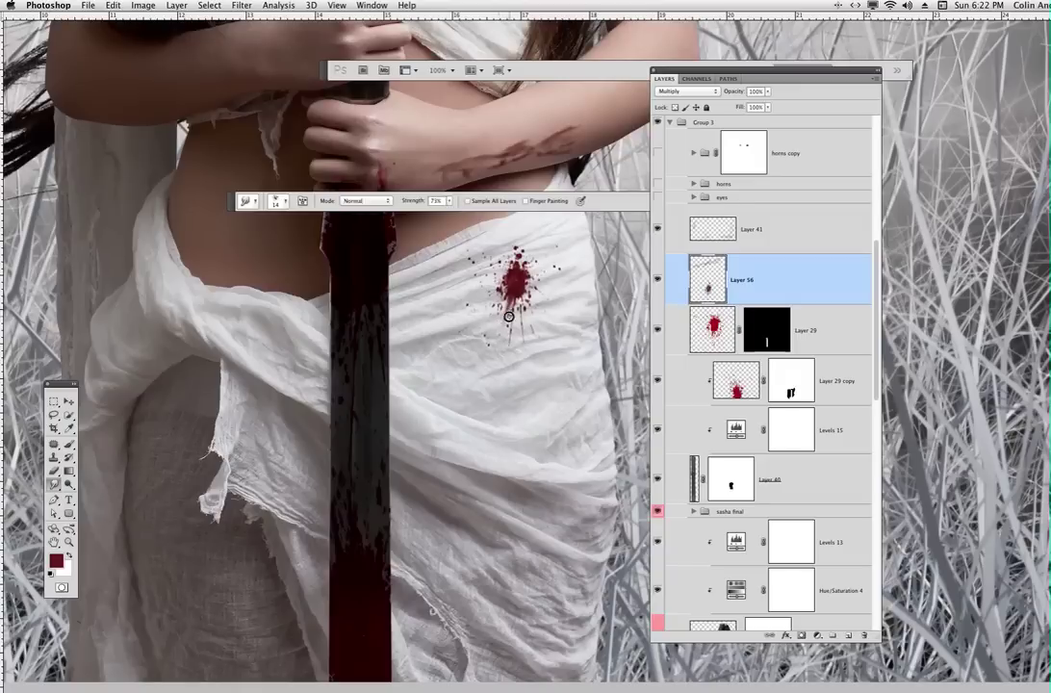
{"action": "mouse_move", "coordinate": [513, 290]}
{"action": "left_mouse_down"}
{"action": "mouse_move", "coordinate": [505, 317]}
{"action": "mouse_move", "coordinate": [537, 268]}
{"action": "left_mouse_up"}
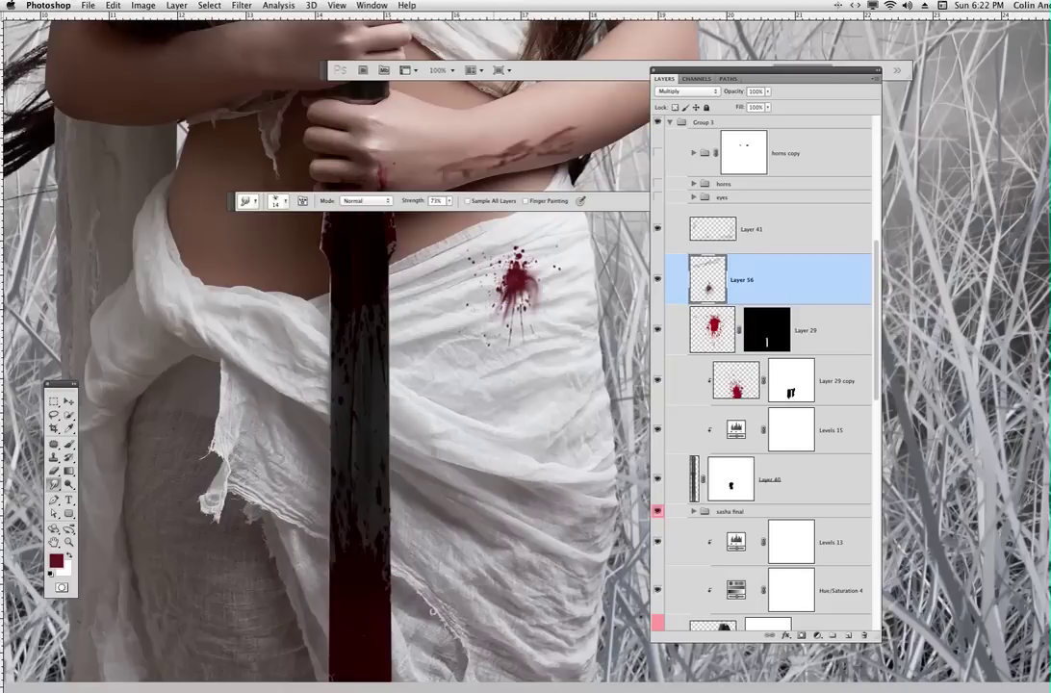
{"action": "left_click_drag", "start_coordinate": [503, 330], "coordinate": [513, 356]}
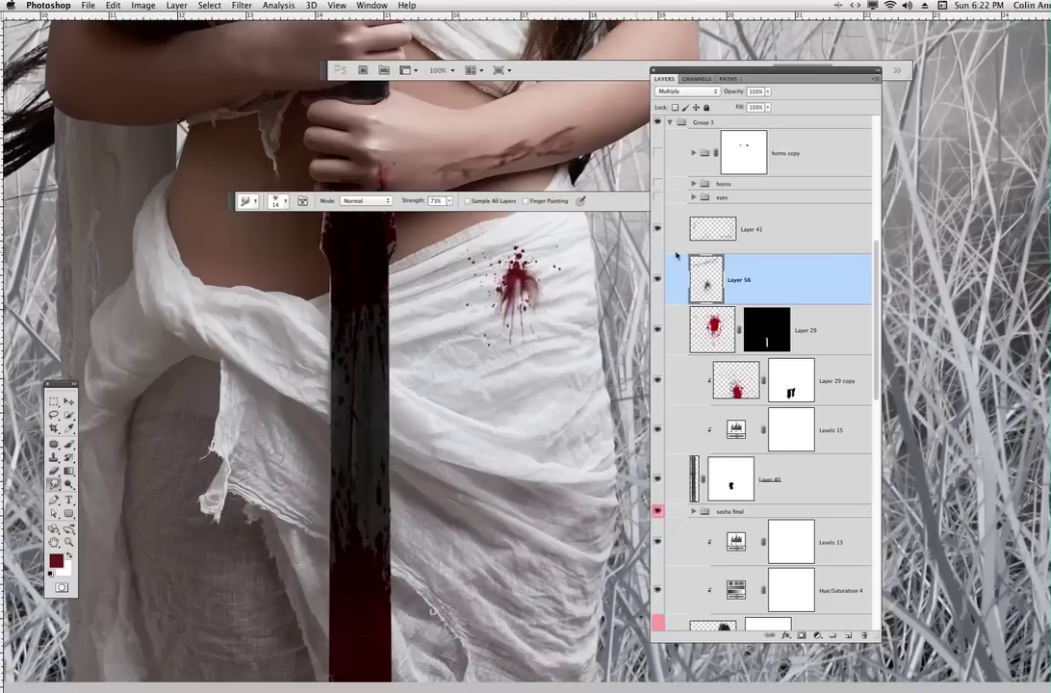
Step: Switch to the 45 soft round brush tip at a much smaller size and dab blood into the splatter's centre on Layer 41
{"action": "left_click", "coordinate": [71, 446]}
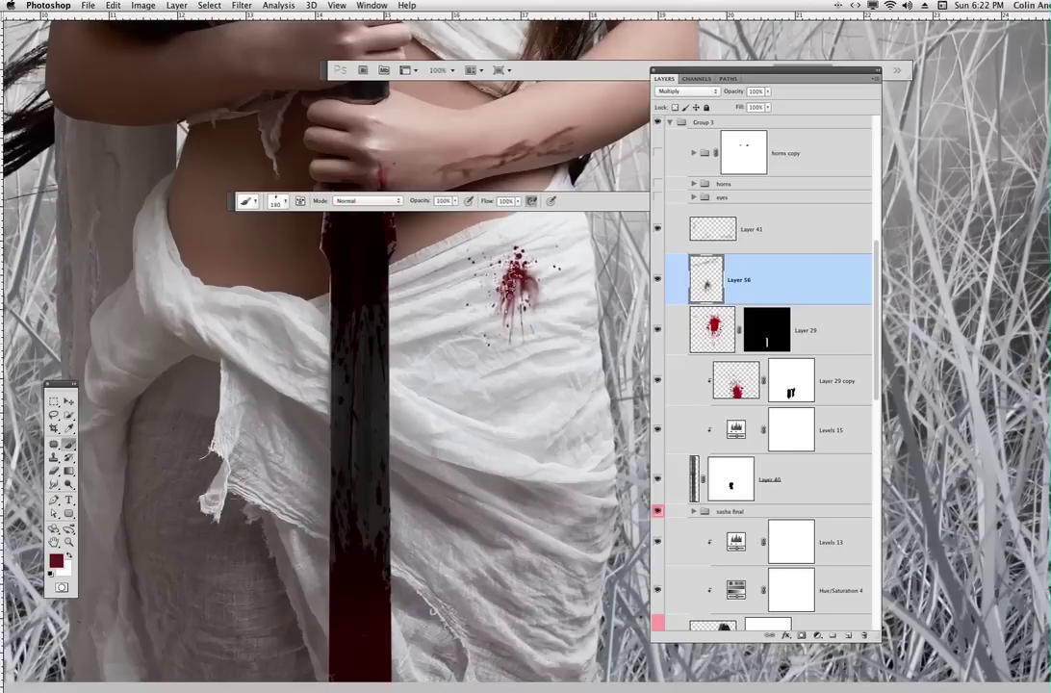
{"action": "right_click", "coordinate": [631, 223]}
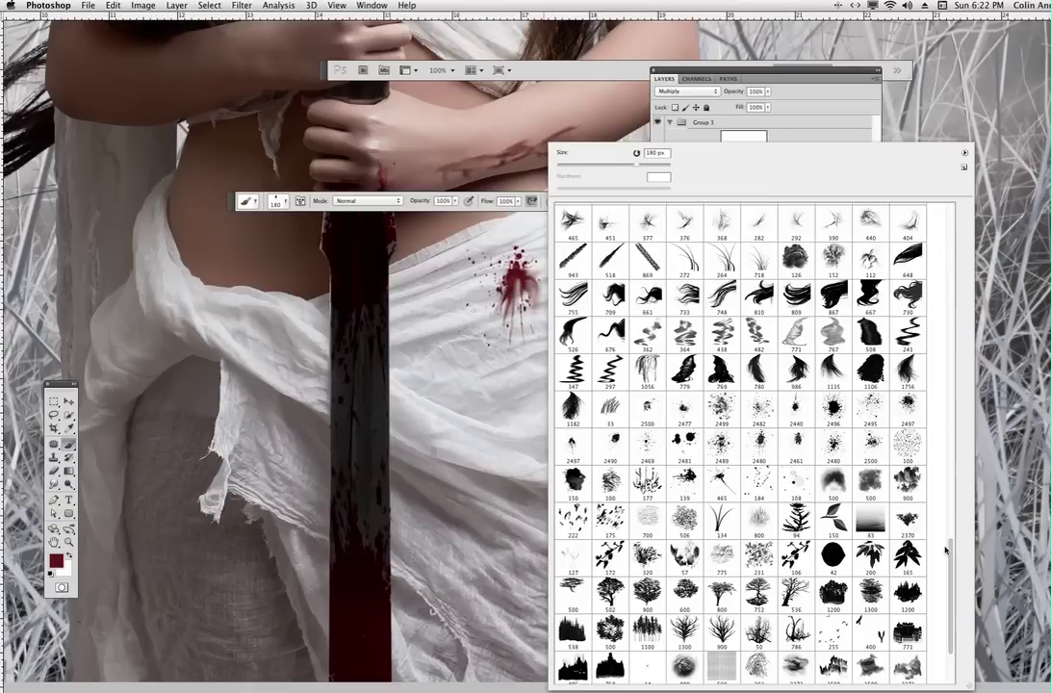
{"action": "mouse_move", "coordinate": [947, 552]}
{"action": "left_mouse_down"}
{"action": "mouse_move", "coordinate": [943, 387]}
{"action": "mouse_move", "coordinate": [711, 187]}
{"action": "left_mouse_up"}
{"action": "left_click", "coordinate": [563, 223]}
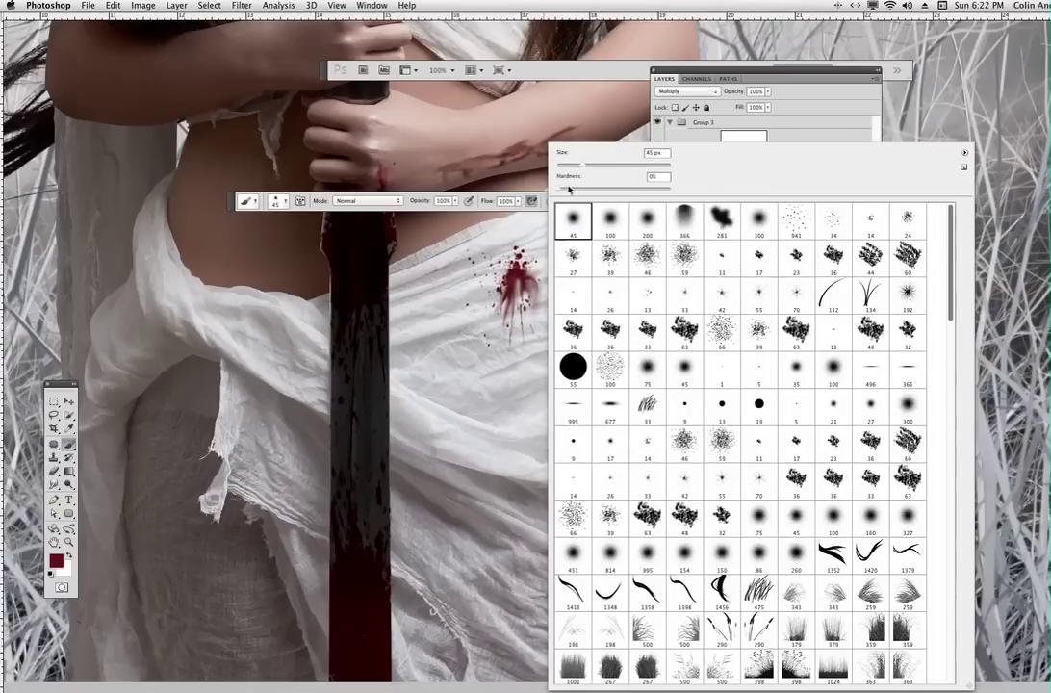
{"action": "left_click_drag", "start_coordinate": [562, 189], "coordinate": [569, 165]}
{"action": "key", "text": "Return"}
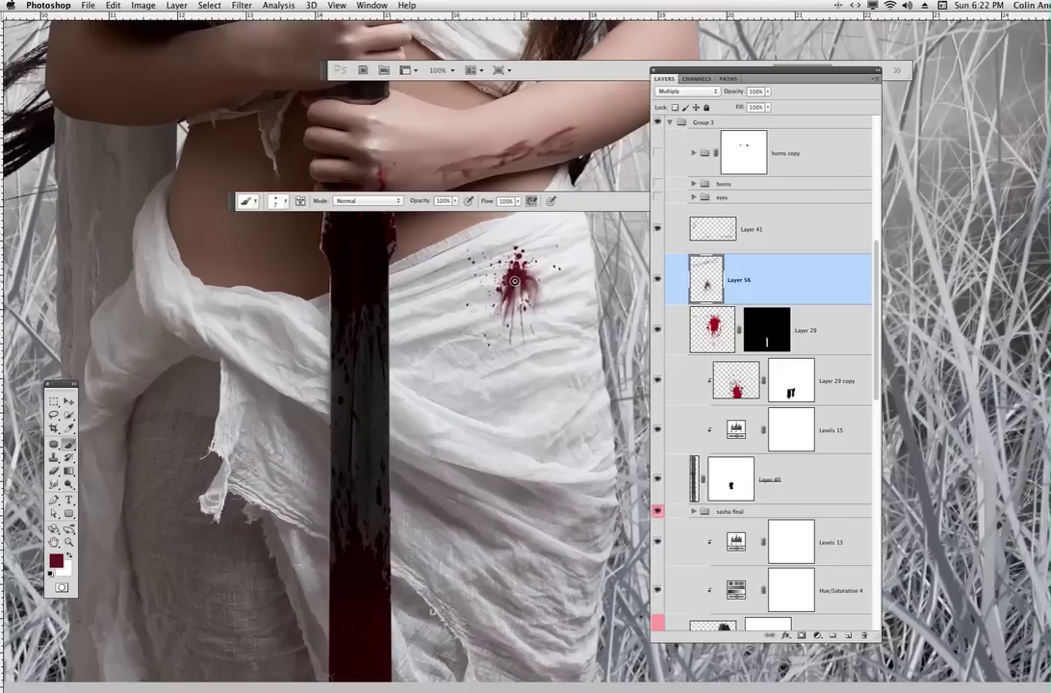
{"action": "key", "text": "alt+bracketright"}
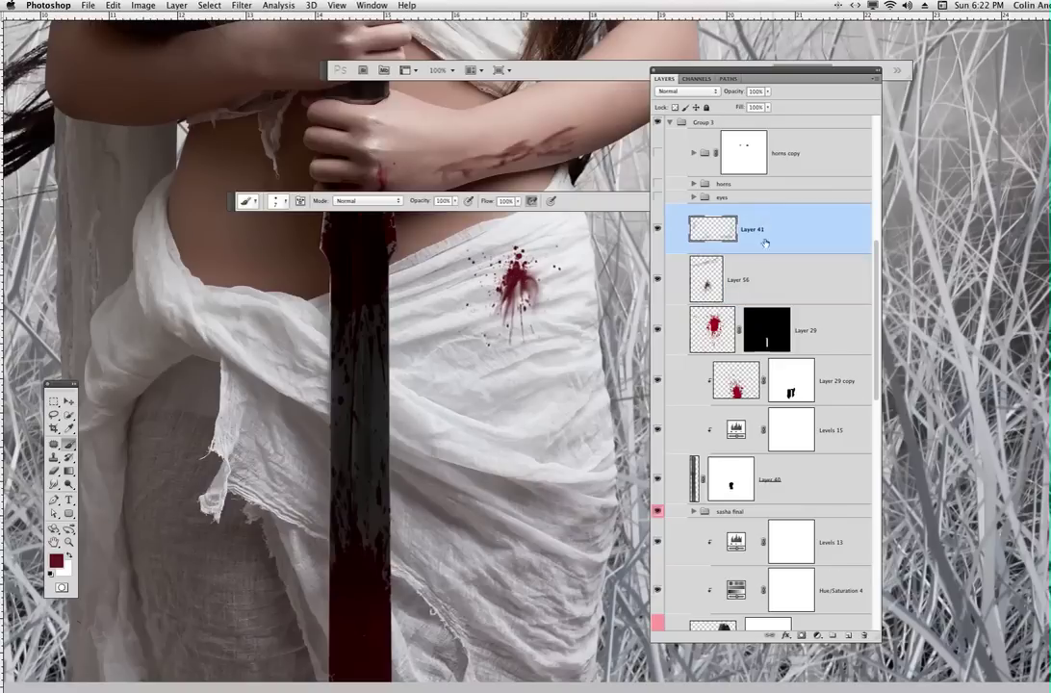
{"action": "left_click_drag", "start_coordinate": [515, 281], "coordinate": [517, 292]}
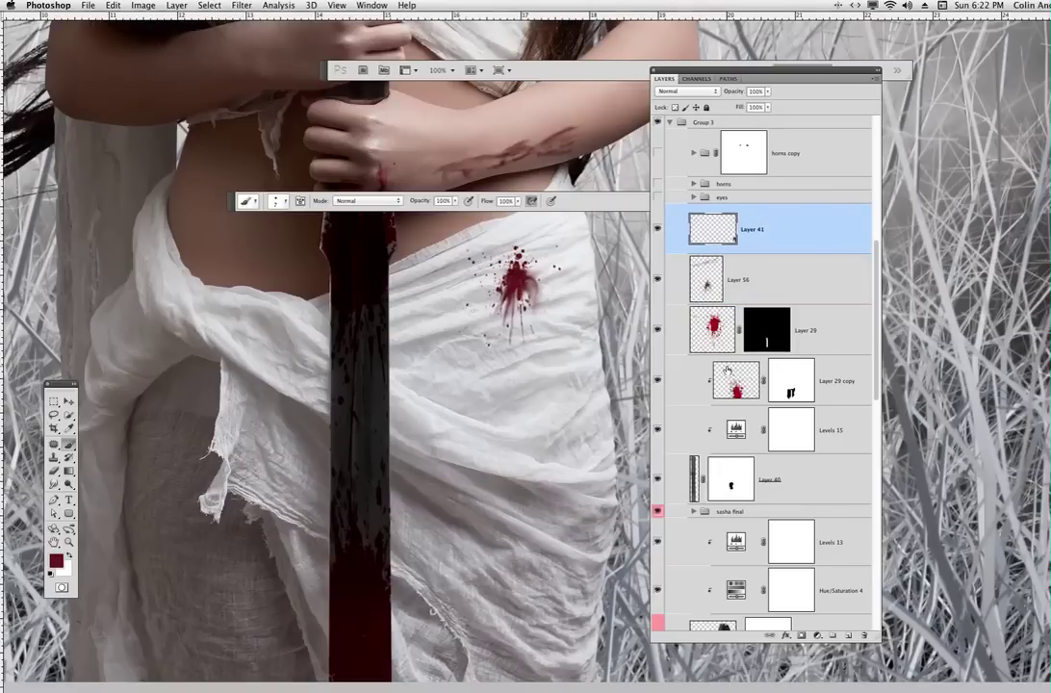
Step: Delete Layer 41 and Layer 56, removing the demonstration blood from the skirt and forearm
{"action": "key", "text": "Delete"}
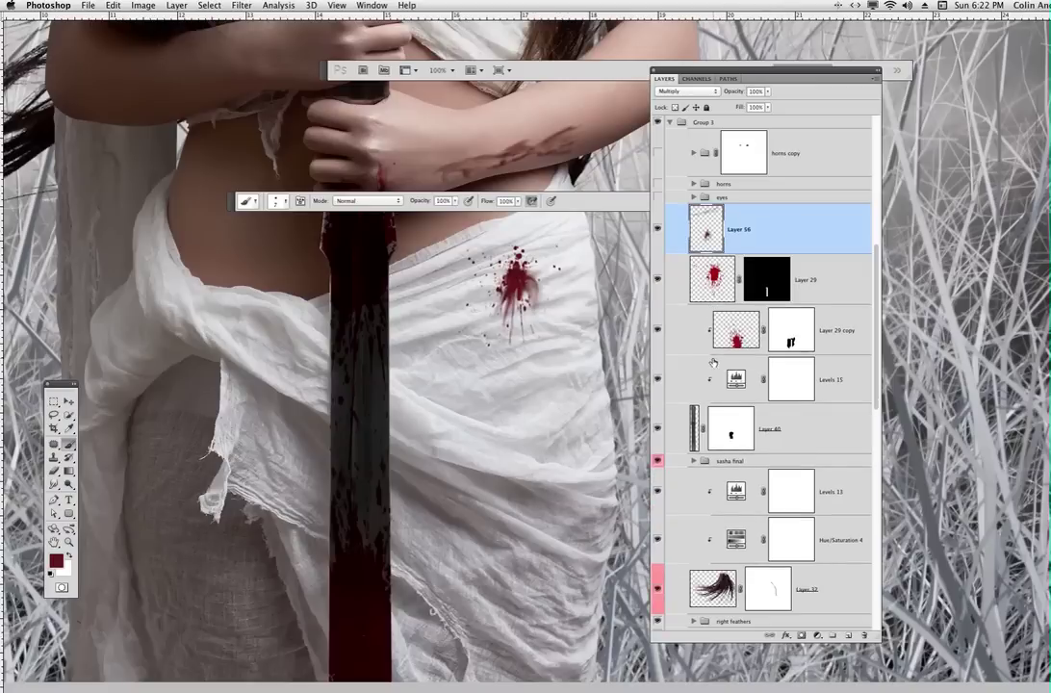
{"action": "key", "text": "Delete"}
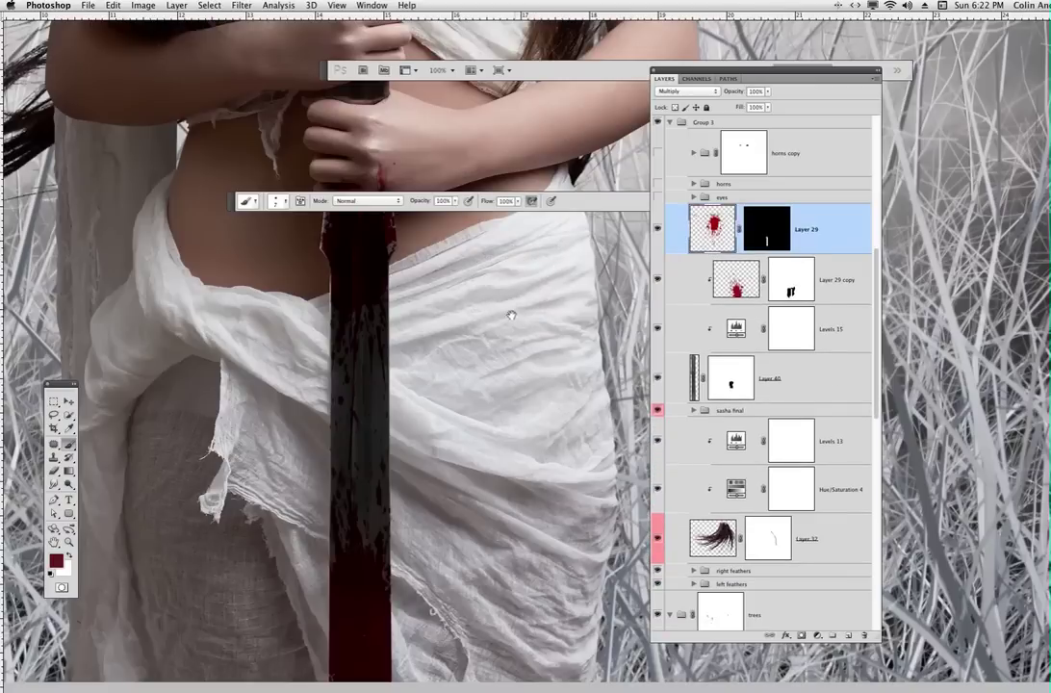
Step: Turn on the eyes group for the warrior's face and expand it to reveal its layers
{"action": "scroll", "coordinate": [511, 315], "scroll_direction": "up", "scroll_amount": 6}
{"action": "scroll", "coordinate": [521, 415], "scroll_direction": "up", "scroll_amount": 4}
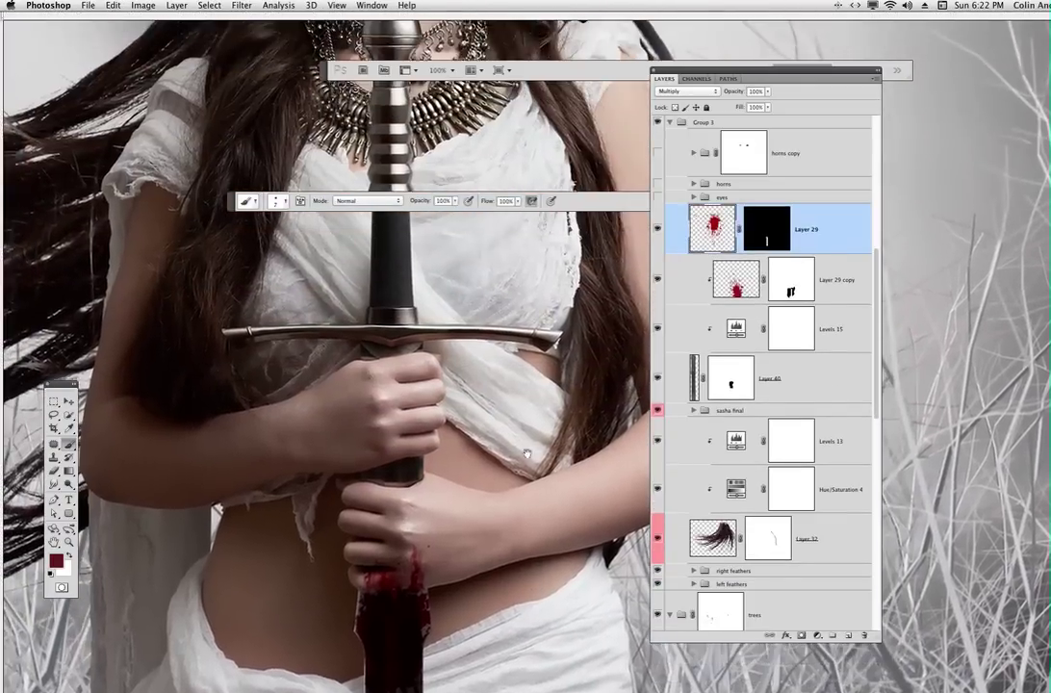
{"action": "scroll", "coordinate": [527, 453], "scroll_direction": "up", "scroll_amount": 12}
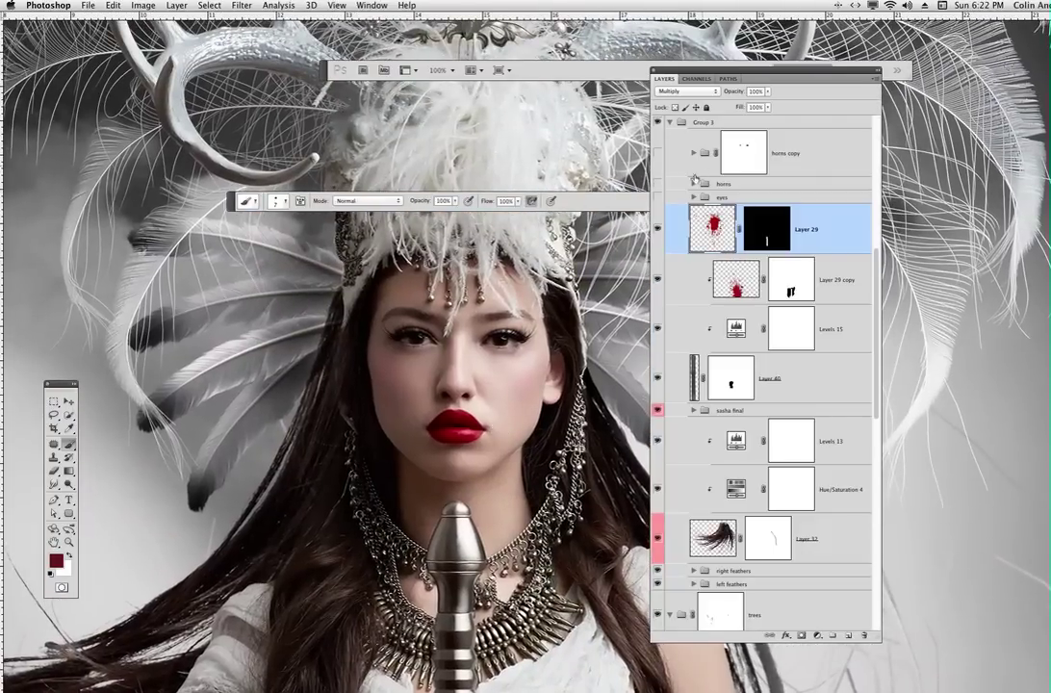
{"action": "left_click", "coordinate": [677, 196]}
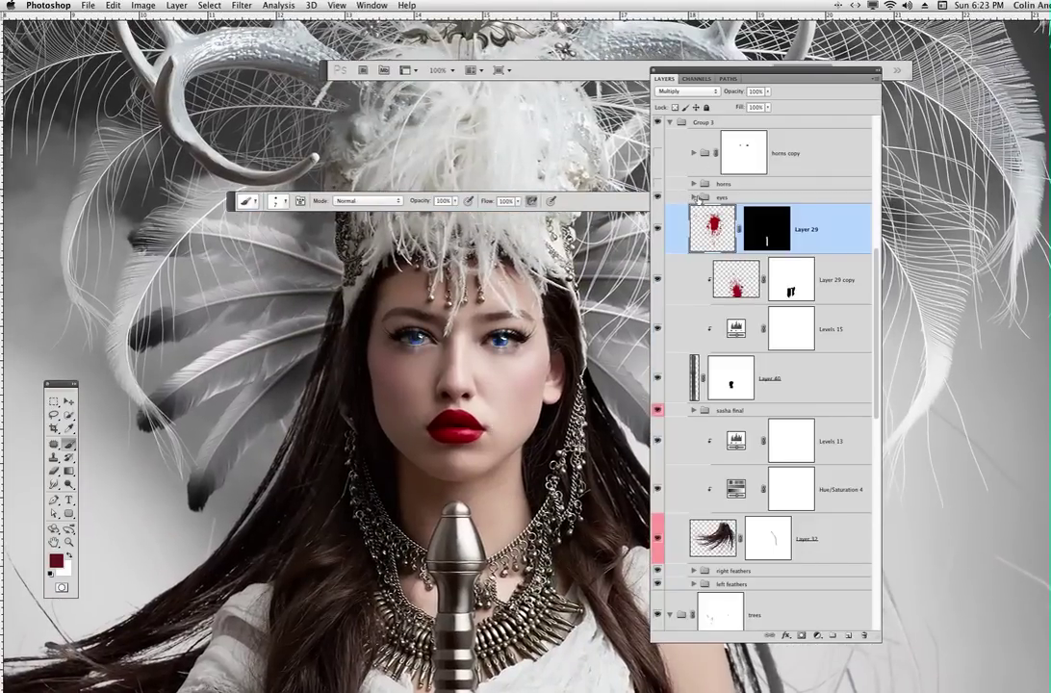
{"action": "left_click", "coordinate": [694, 198]}
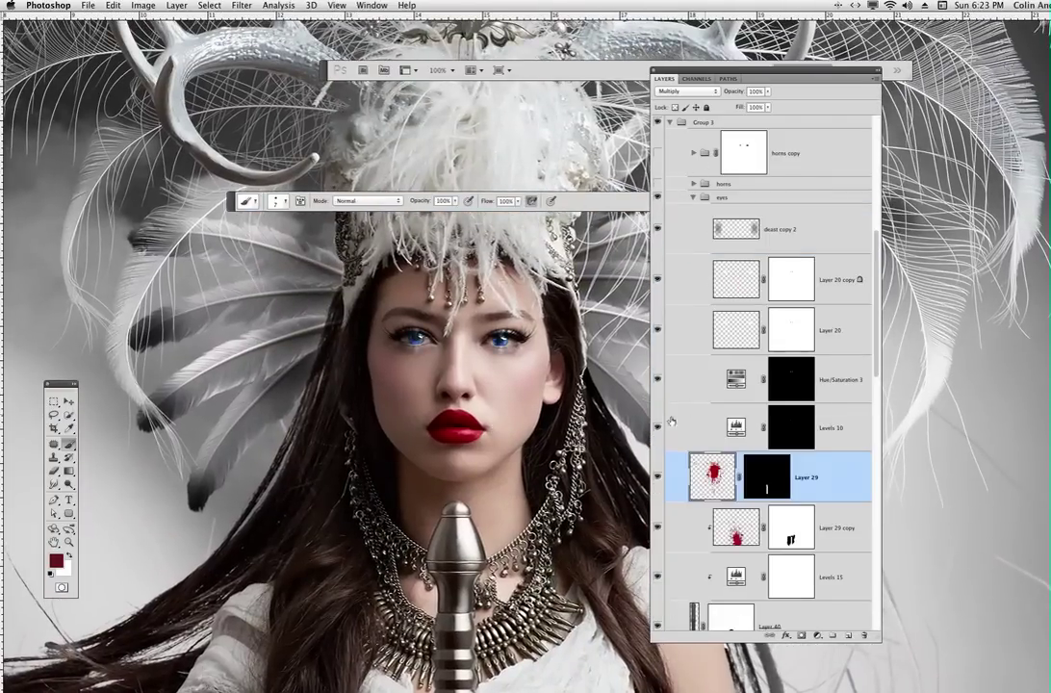
Step: Hide the layers inside the eyes group, then show only Levels 10 and select its mask
{"action": "left_click_drag", "start_coordinate": [658, 227], "coordinate": [659, 369]}
{"action": "left_click", "coordinate": [657, 428]}
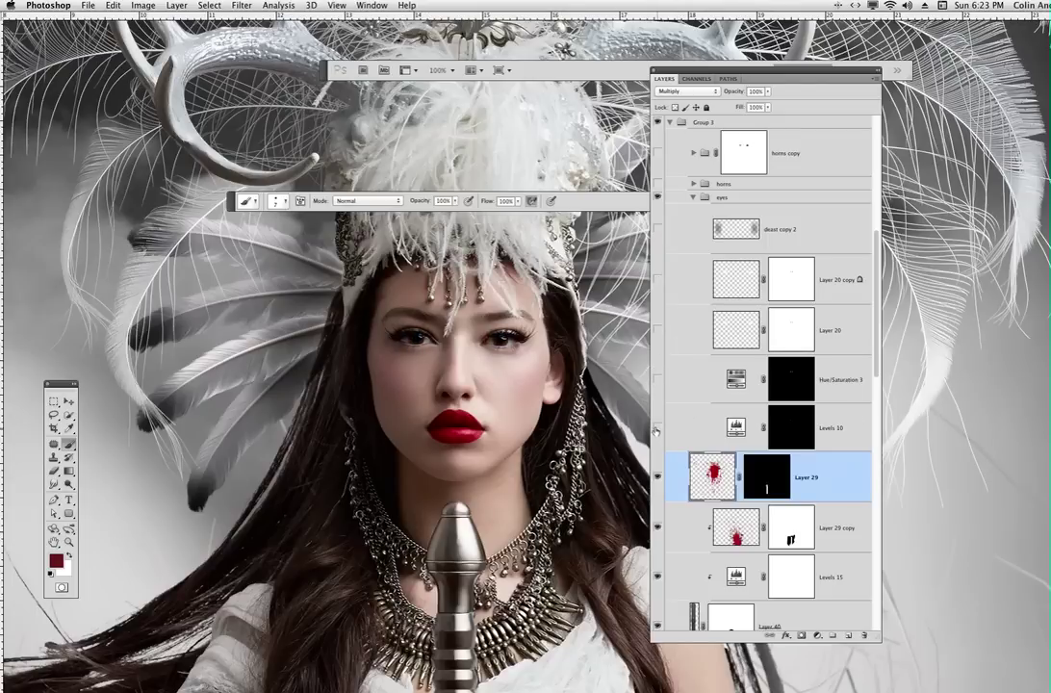
{"action": "left_click", "coordinate": [657, 429]}
{"action": "left_click", "coordinate": [787, 420]}
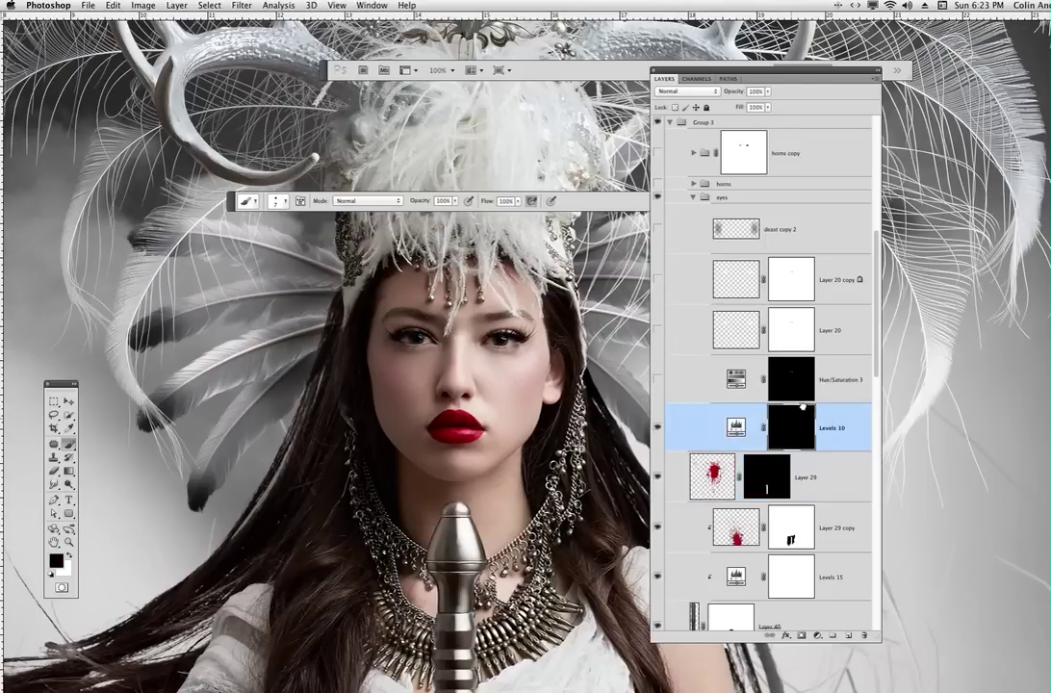
{"action": "key", "text": "l"}
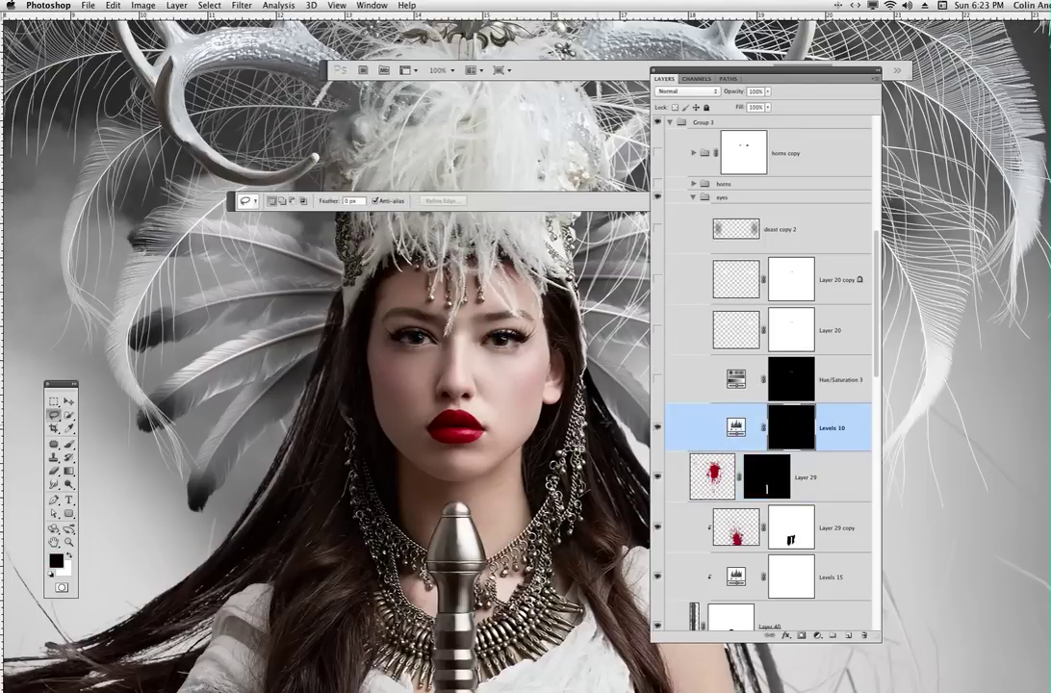
Step: Open the Levels 10 settings and try brightening the eyes with a white input level of 97, then reset the adjustment
{"action": "double_click", "coordinate": [737, 428]}
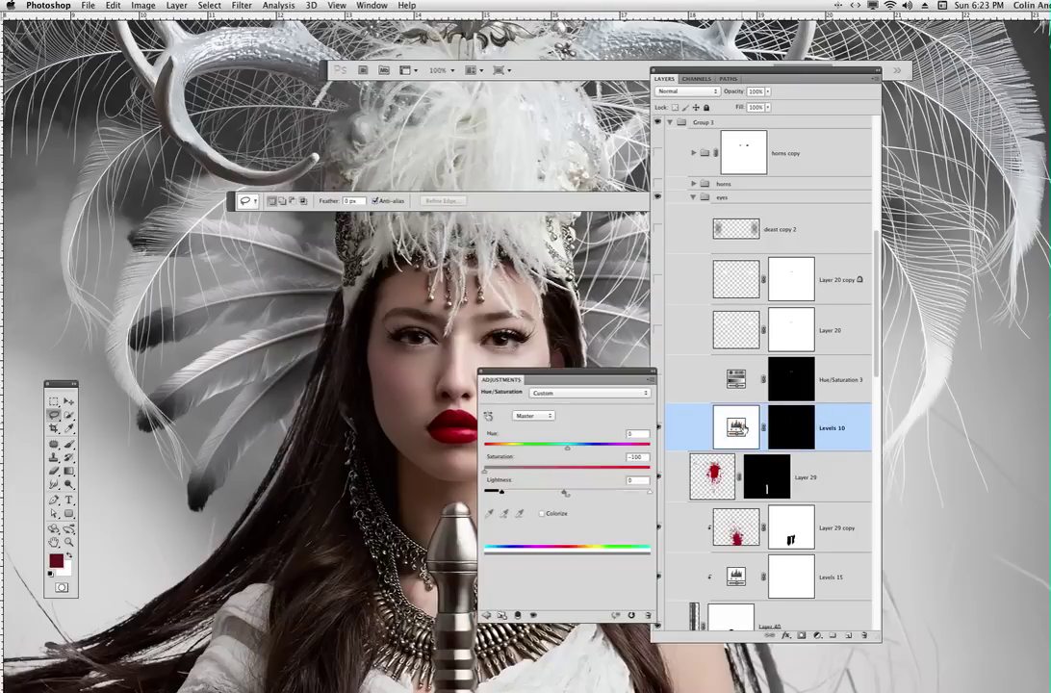
{"action": "left_click_drag", "start_coordinate": [596, 377], "coordinate": [271, 291]}
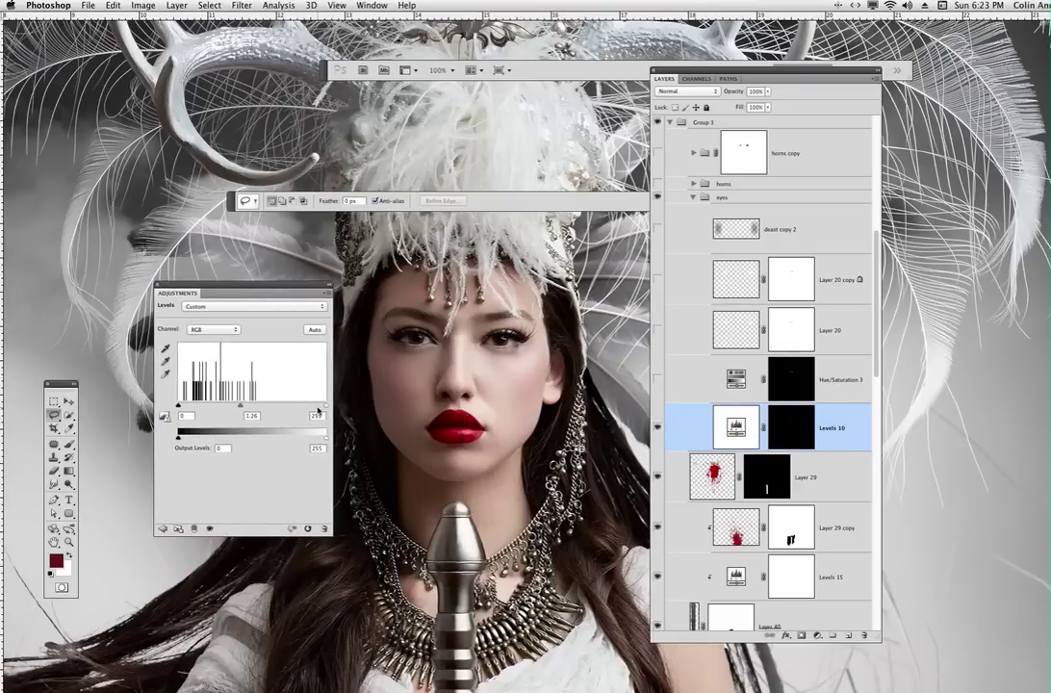
{"action": "left_click_drag", "start_coordinate": [323, 408], "coordinate": [234, 477]}
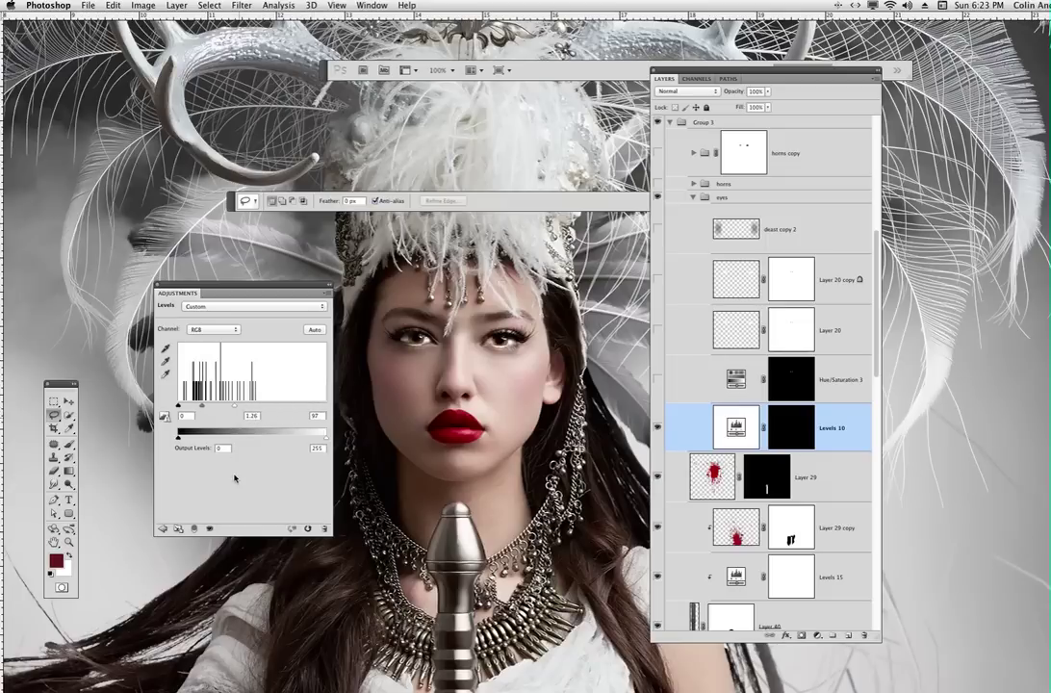
{"action": "left_click_drag", "start_coordinate": [233, 477], "coordinate": [770, 267]}
{"action": "left_click_drag", "start_coordinate": [406, 421], "coordinate": [53, 568]}
{"action": "left_click", "coordinate": [308, 528]}
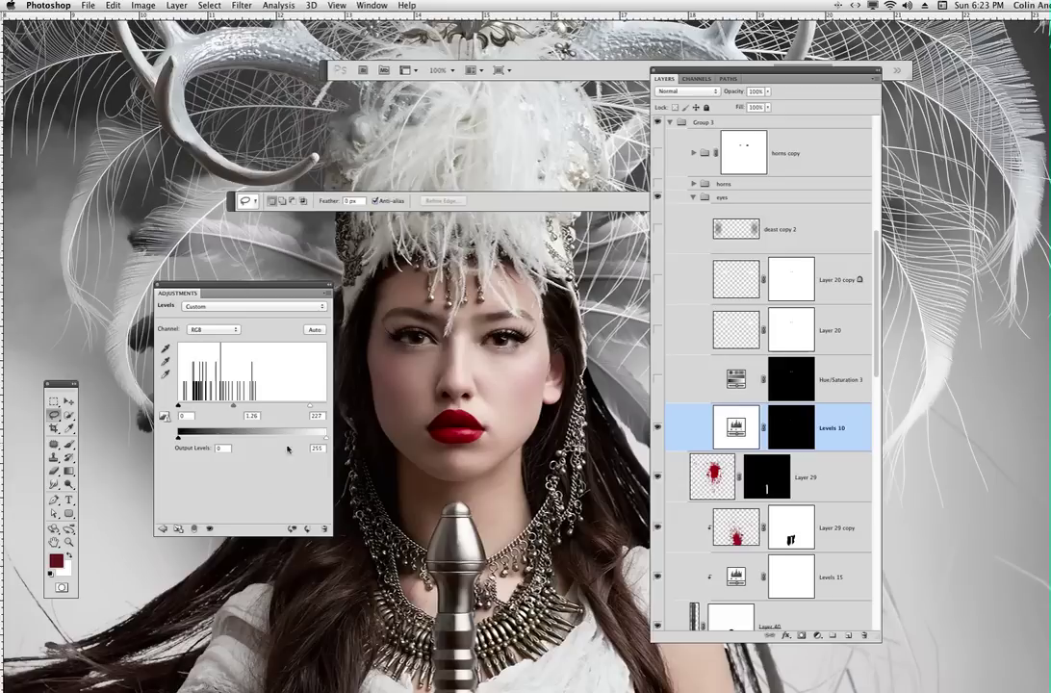
Step: Display the Levels 10 mask as a colour overlay on the image to reveal the masked eye areas
{"action": "left_click", "coordinate": [802, 411]}
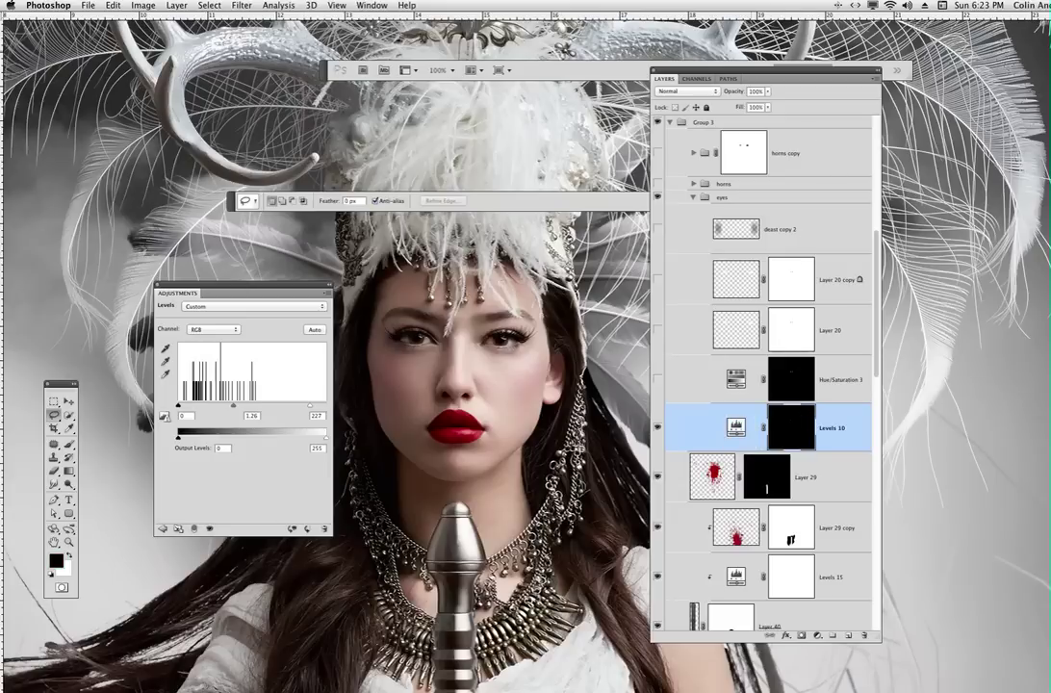
{"action": "left_click", "coordinate": [694, 78]}
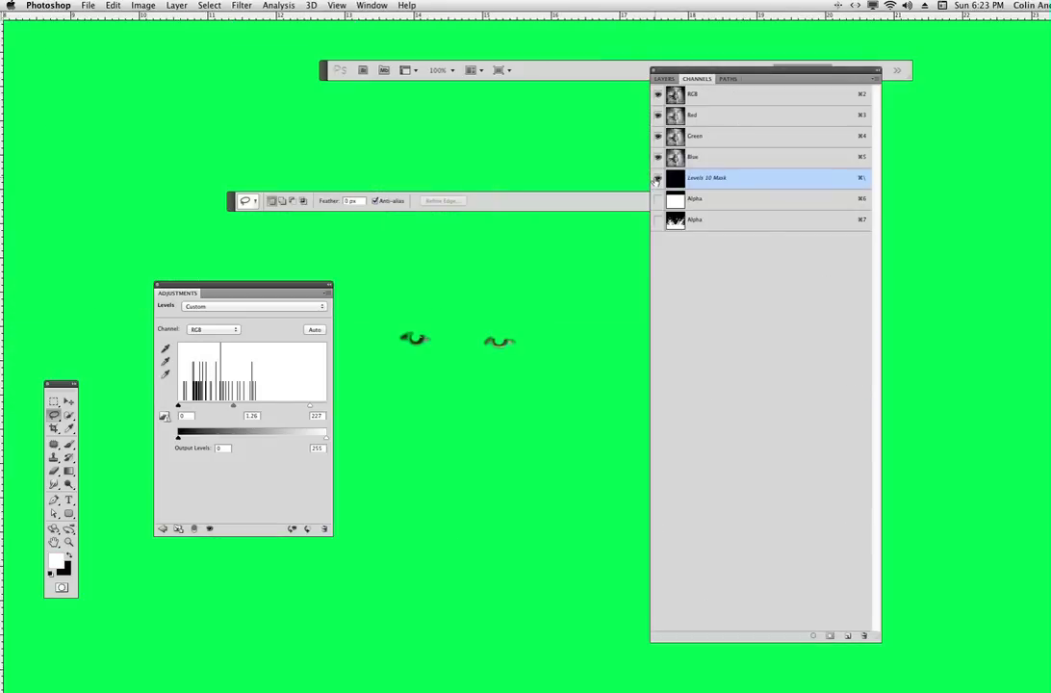
{"action": "left_click", "coordinate": [657, 178]}
{"action": "key", "text": "b"}
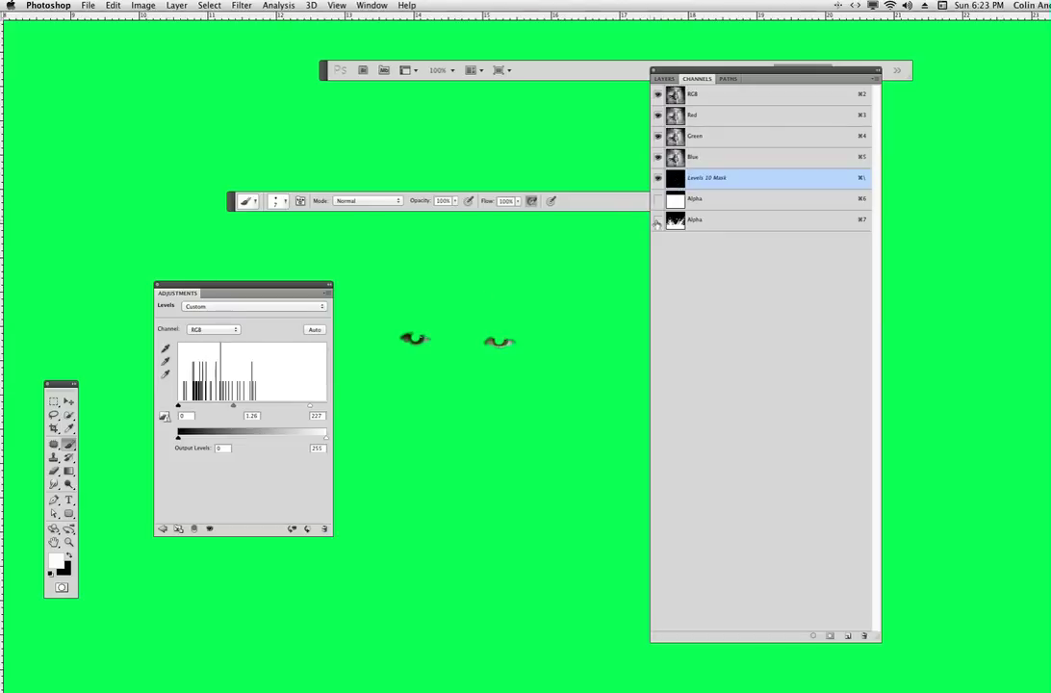
Step: Set the Levels 10 mask overlay's opacity to 77%, then hide the overlay and return to the layer list
{"action": "double_click", "coordinate": [677, 179]}
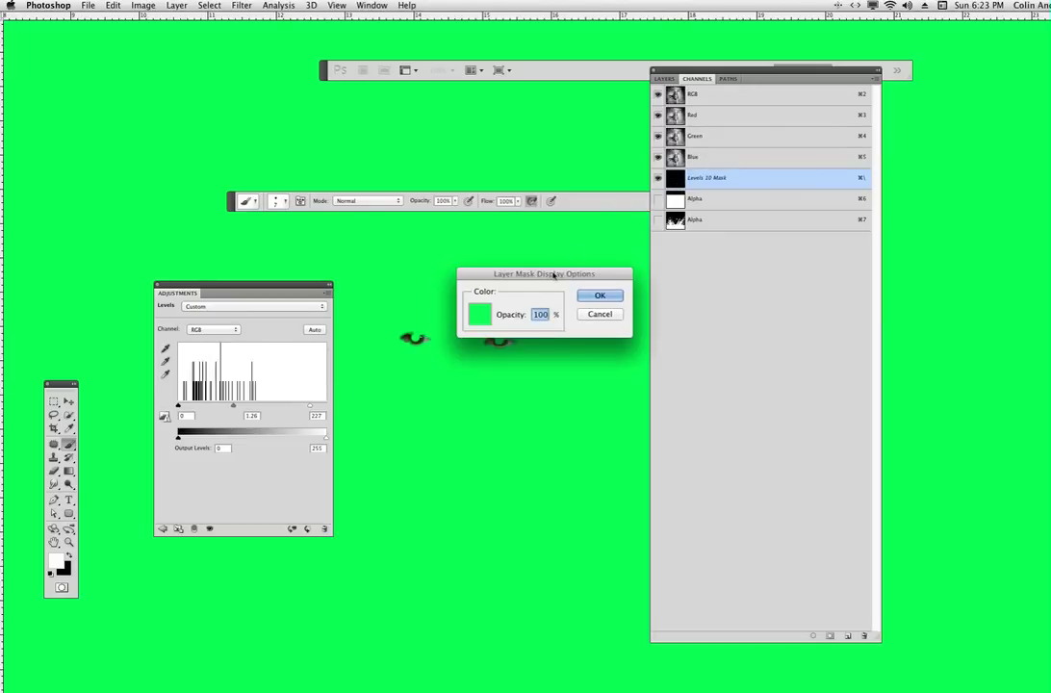
{"action": "left_click", "coordinate": [607, 314]}
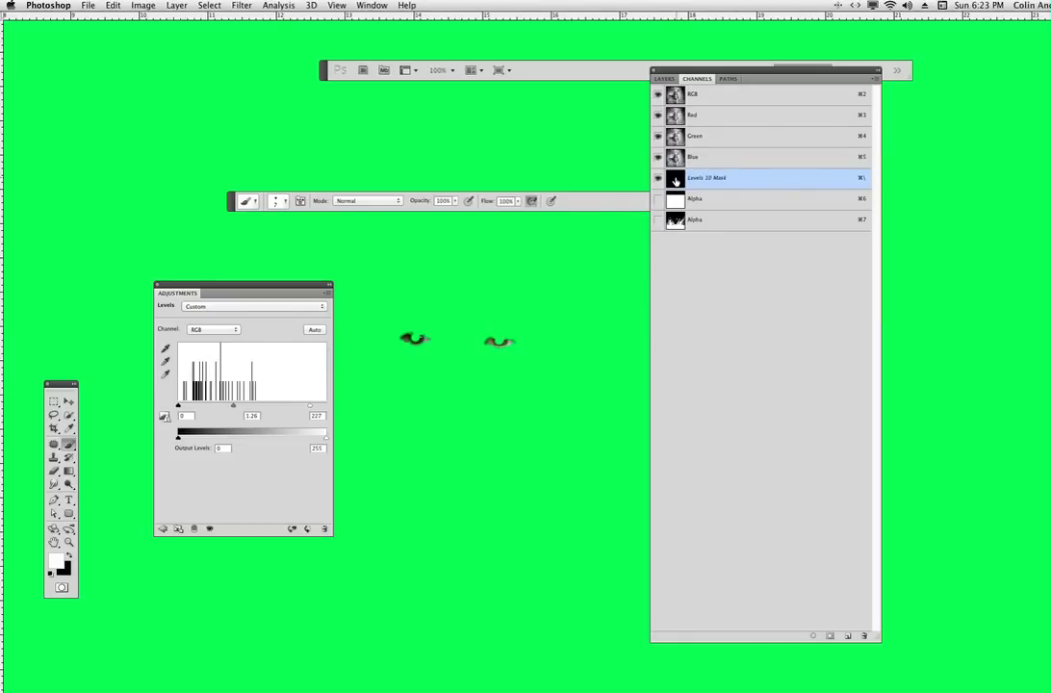
{"action": "double_click", "coordinate": [676, 179]}
{"action": "left_click_drag", "start_coordinate": [556, 272], "coordinate": [684, 284]}
{"action": "left_click_drag", "start_coordinate": [637, 329], "coordinate": [632, 327]}
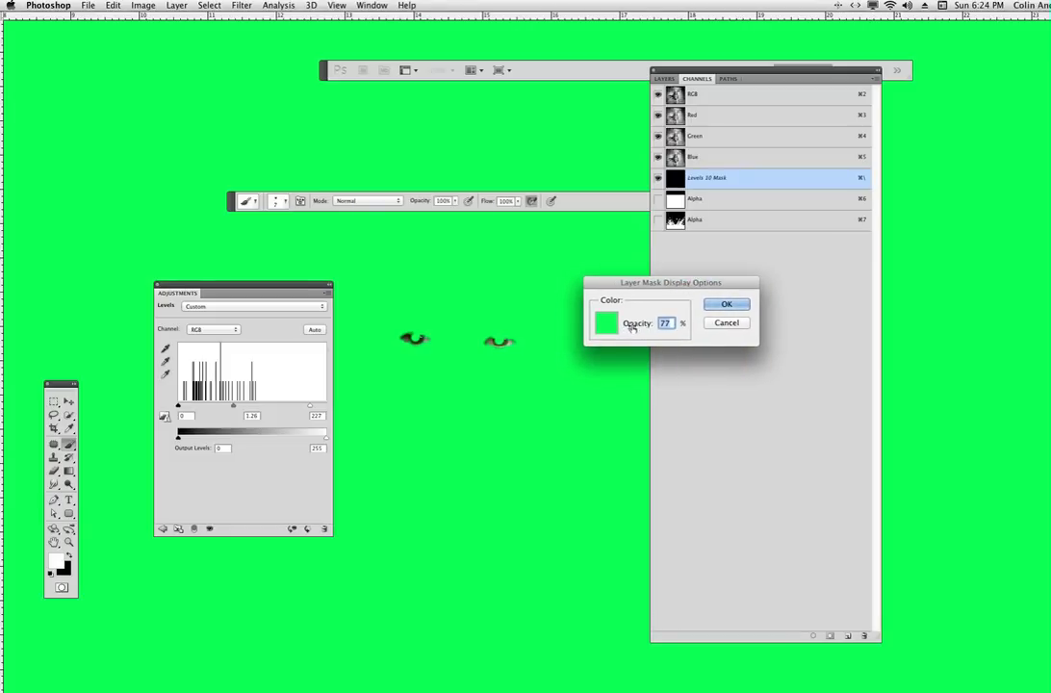
{"action": "left_click", "coordinate": [734, 302]}
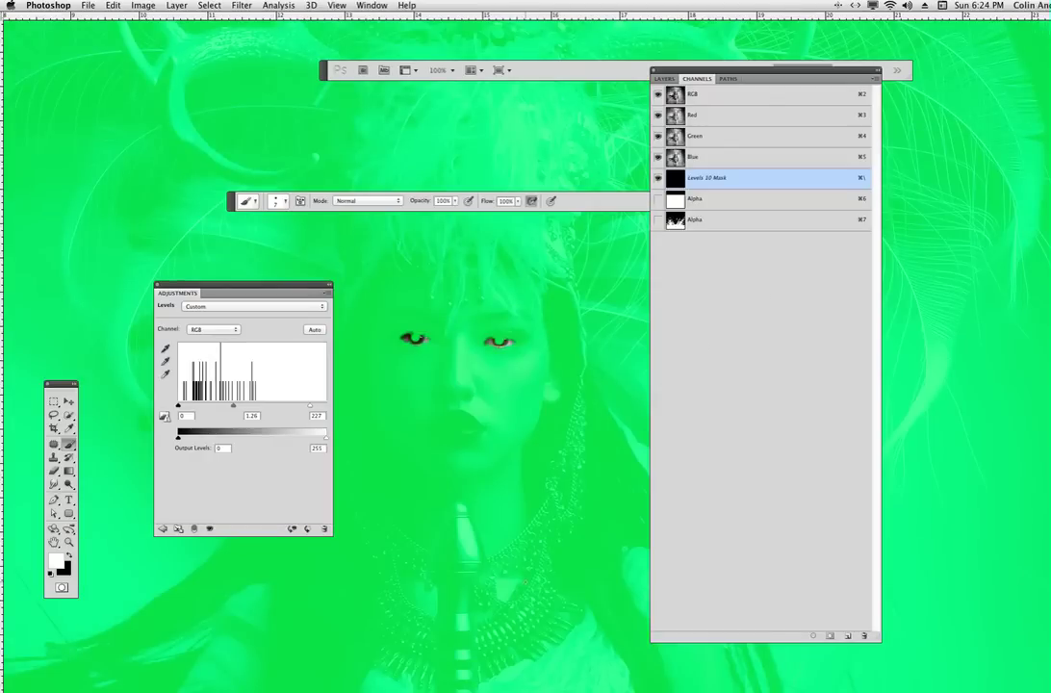
{"action": "key", "text": "backslash"}
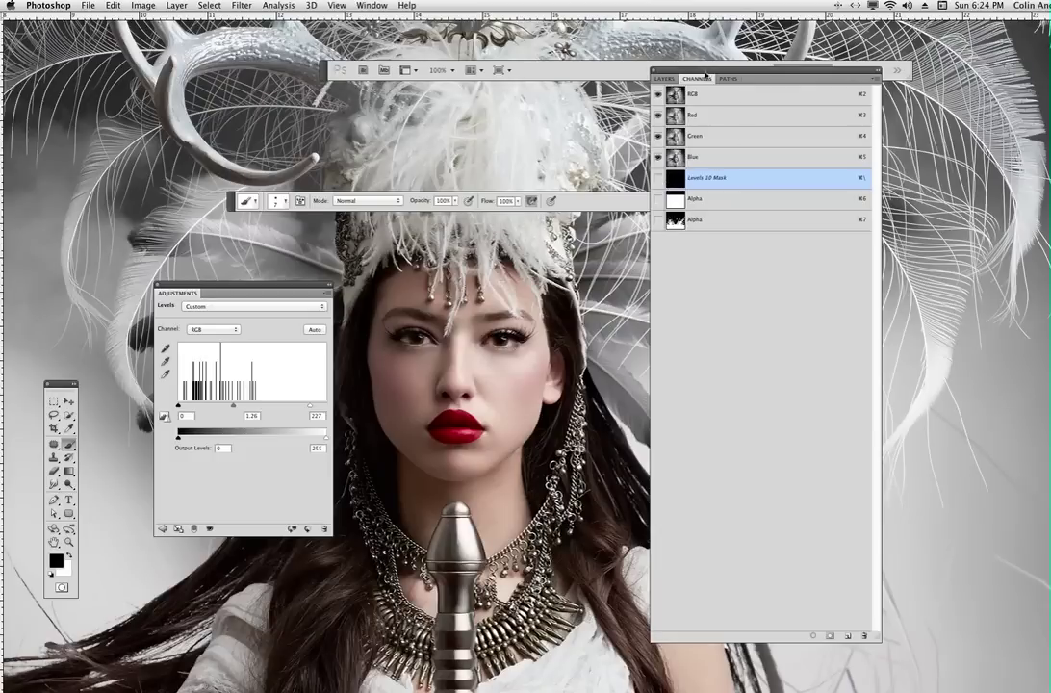
{"action": "left_click", "coordinate": [666, 78]}
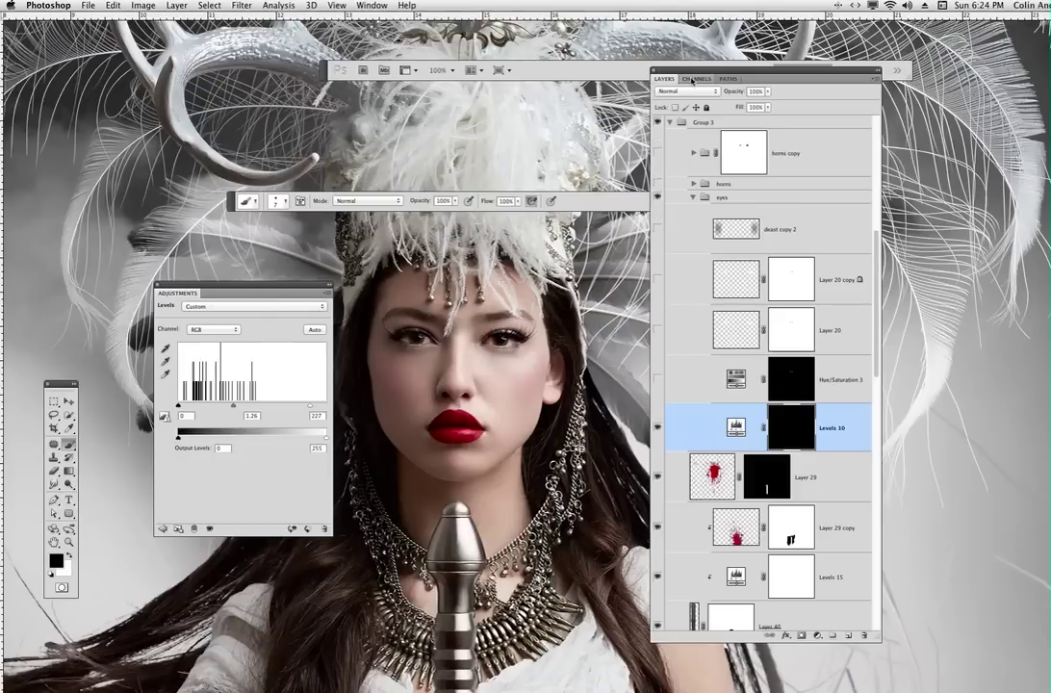
Step: Turn on the Hue/Saturation 3 layer and adjust its hue to colour the warrior's eyes blue
{"action": "left_click", "coordinate": [681, 373]}
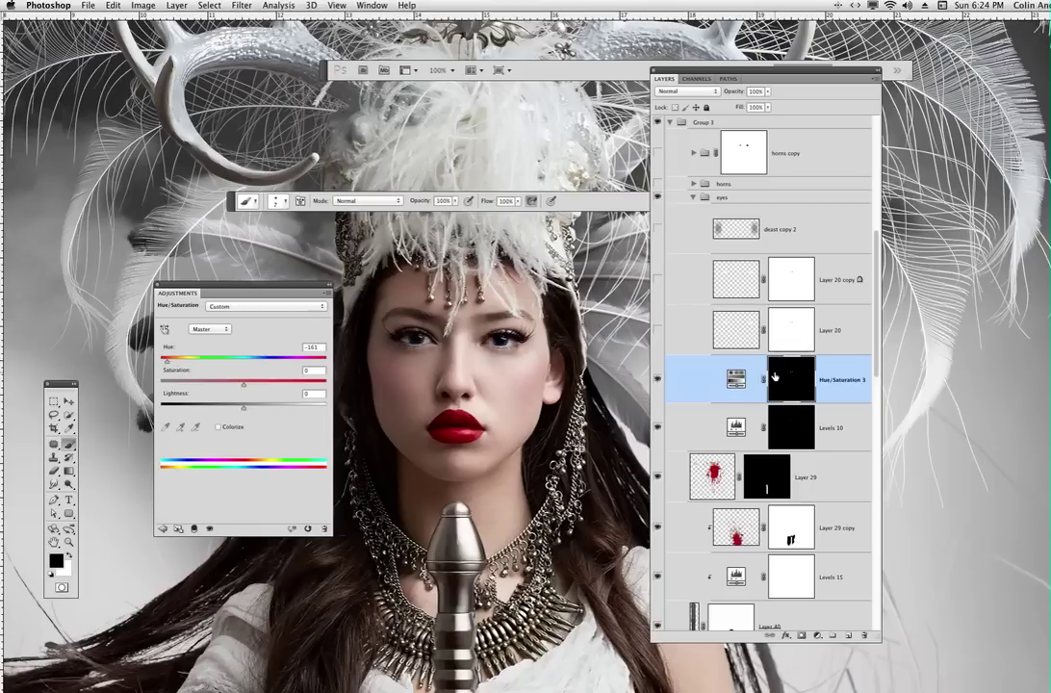
{"action": "mouse_move", "coordinate": [279, 293]}
{"action": "left_mouse_down"}
{"action": "mouse_move", "coordinate": [281, 326]}
{"action": "mouse_move", "coordinate": [530, 380]}
{"action": "mouse_move", "coordinate": [289, 297]}
{"action": "left_mouse_up"}
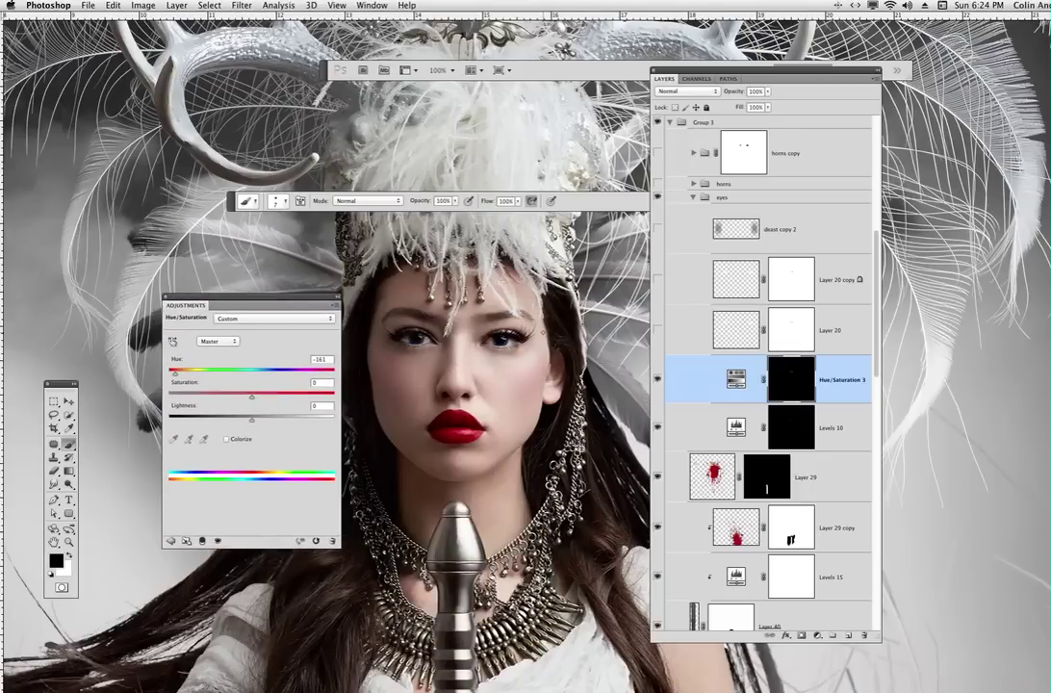
{"action": "mouse_move", "coordinate": [175, 374]}
{"action": "left_mouse_down"}
{"action": "mouse_move", "coordinate": [196, 370]}
{"action": "mouse_move", "coordinate": [174, 386]}
{"action": "left_mouse_up"}
{"action": "left_click", "coordinate": [73, 446]}
Step: Turn on and select Layer 20 in the eyes group and check its Overlay blend mode
{"action": "left_click", "coordinate": [657, 330]}
{"action": "left_click", "coordinate": [733, 329]}
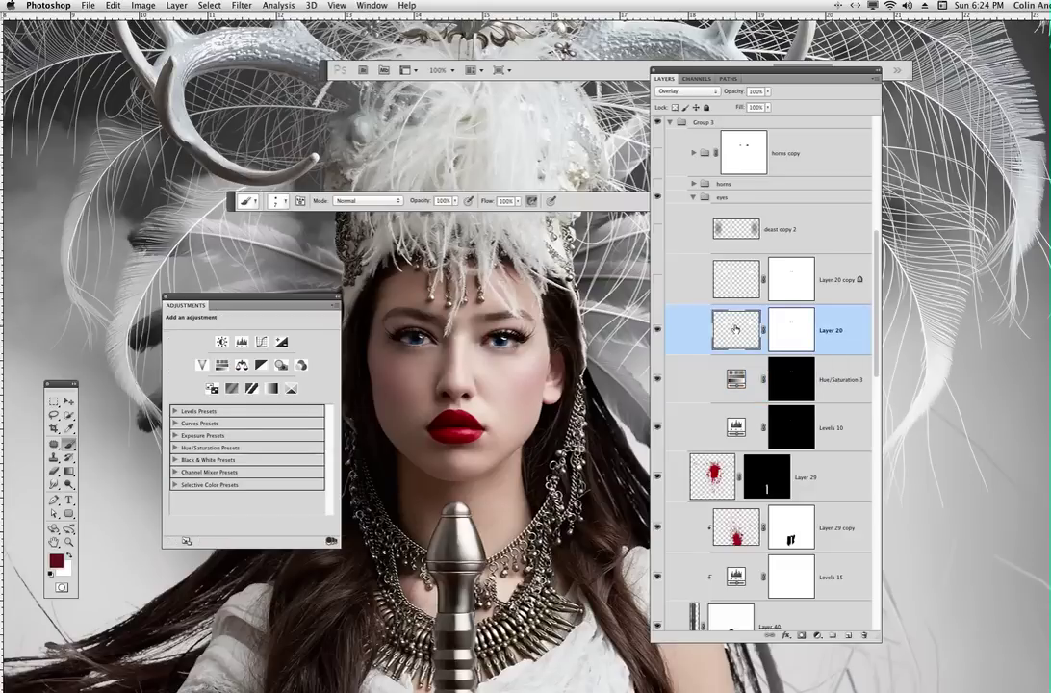
{"action": "left_click", "coordinate": [692, 91]}
{"action": "left_click", "coordinate": [709, 84]}
Step: Make white the foreground colour and step back through the latest edits to the eyes
{"action": "left_click", "coordinate": [69, 555]}
{"action": "key", "text": "super+z"}
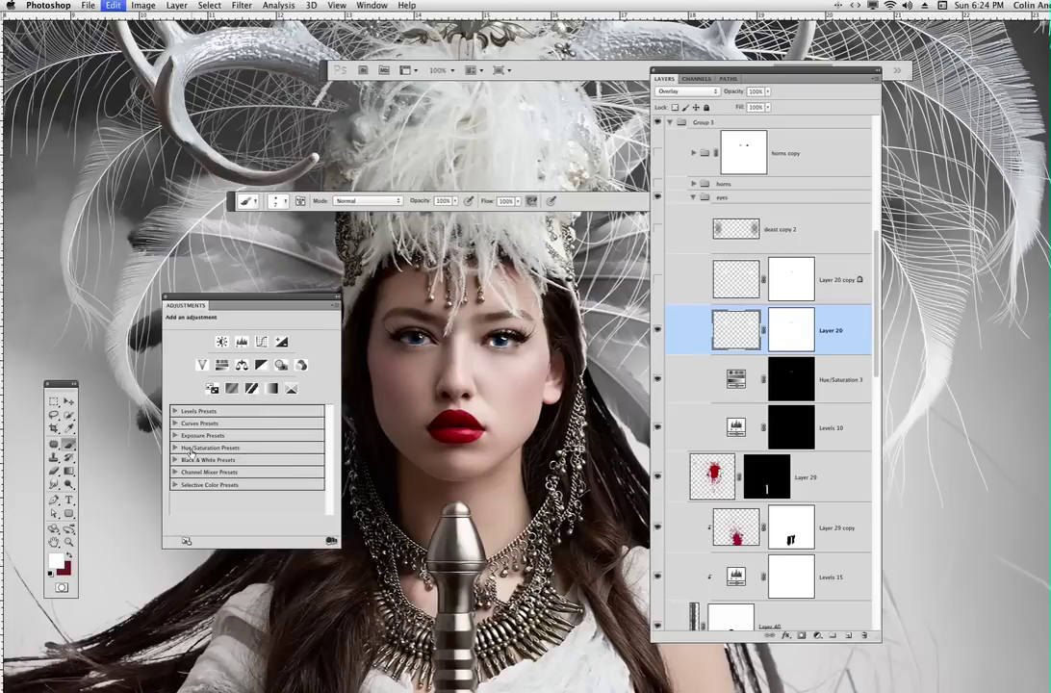
{"action": "key", "text": "super+alt+z"}
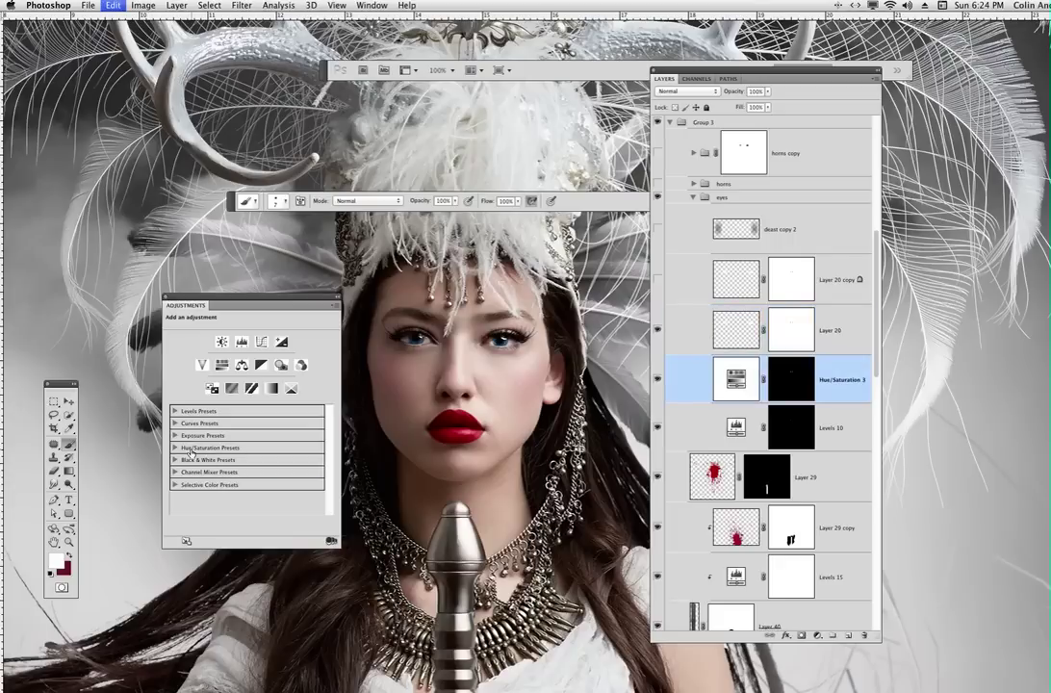
Step: Lower Layer 20's fill to 45%, then turn on Layer 20 copy and deast copy 2 in the eyes group
{"action": "left_click", "coordinate": [744, 325]}
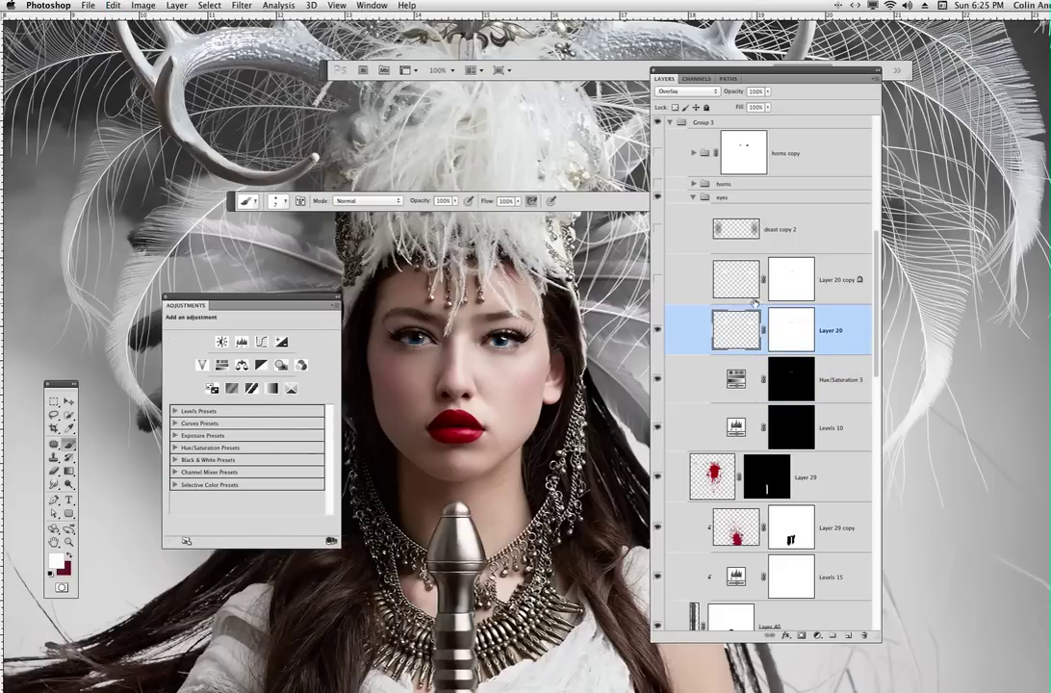
{"action": "left_click", "coordinate": [768, 106]}
{"action": "mouse_move", "coordinate": [760, 117]}
{"action": "left_mouse_down"}
{"action": "mouse_move", "coordinate": [741, 121]}
{"action": "mouse_move", "coordinate": [778, 118]}
{"action": "mouse_move", "coordinate": [741, 121]}
{"action": "left_mouse_up"}
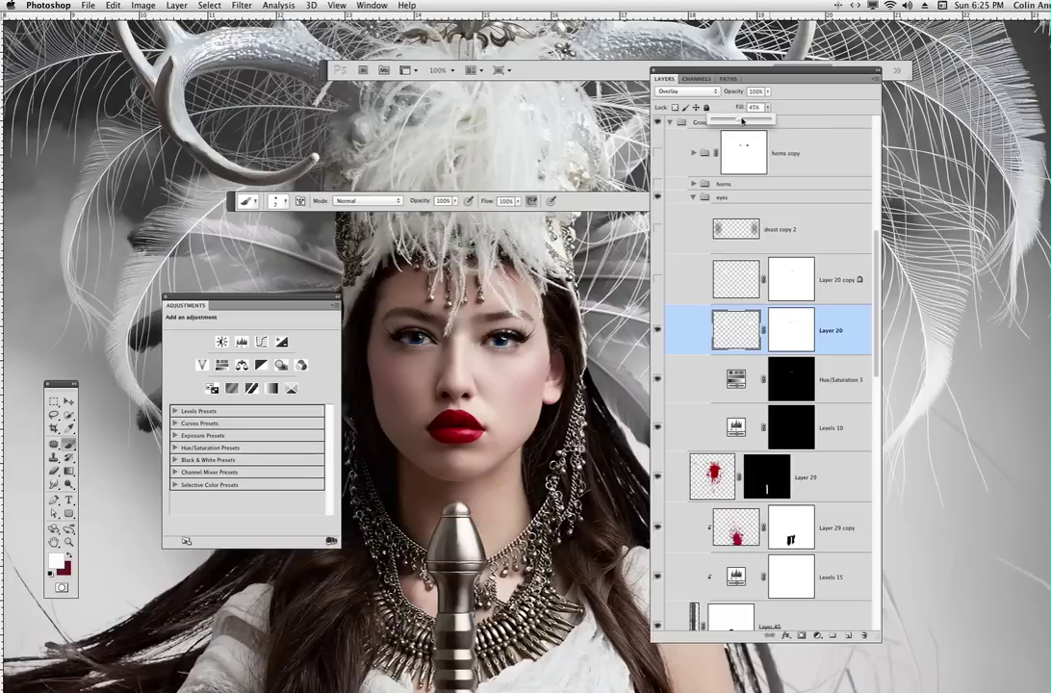
{"action": "left_click", "coordinate": [733, 276]}
{"action": "left_click", "coordinate": [658, 279]}
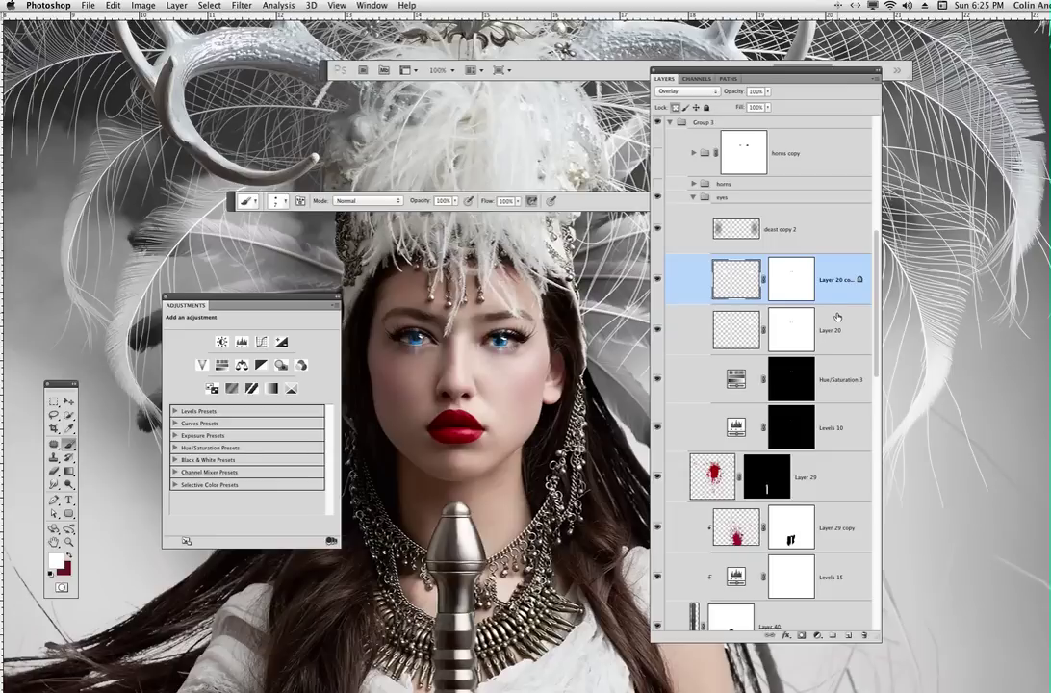
Step: Preview the deast copy 3 and deast light effects over the sword pommel, then hide both and return to the eyes group
{"action": "left_click_drag", "start_coordinate": [876, 301], "coordinate": [875, 101]}
{"action": "left_click", "coordinate": [659, 255]}
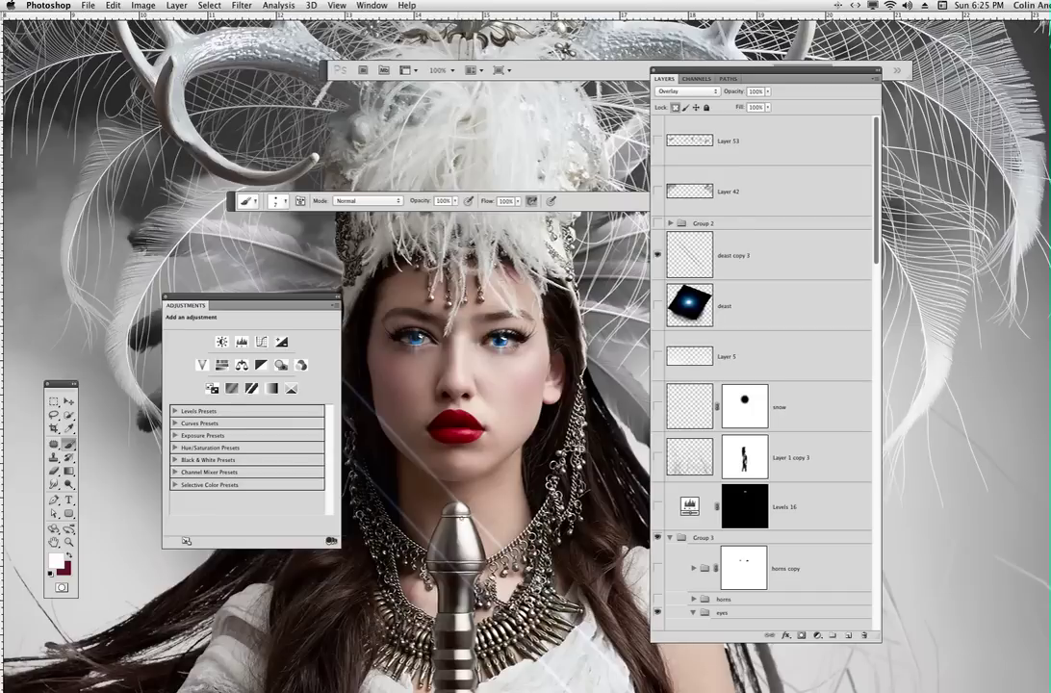
{"action": "left_click", "coordinate": [658, 306]}
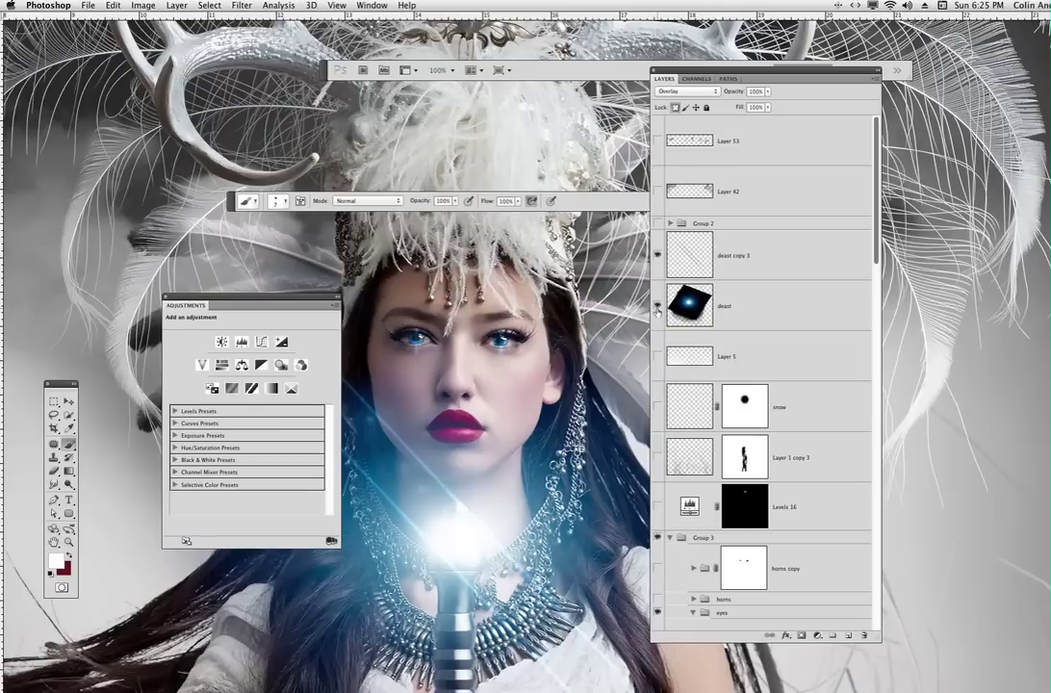
{"action": "left_click", "coordinate": [659, 254]}
{"action": "left_click", "coordinate": [658, 306]}
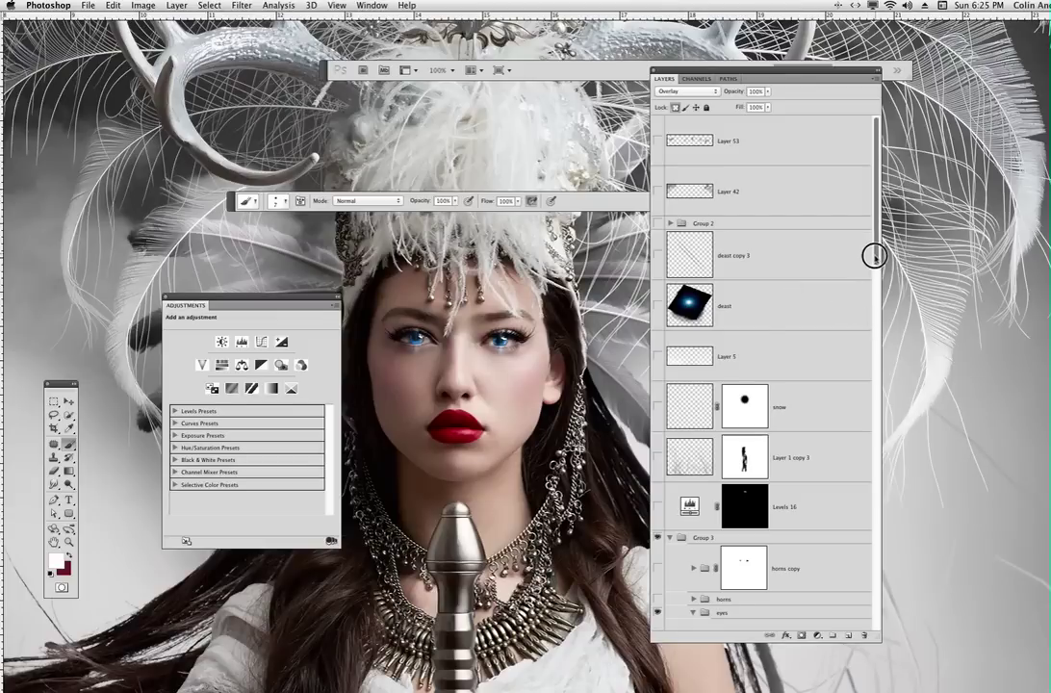
{"action": "left_click_drag", "start_coordinate": [874, 256], "coordinate": [868, 326]}
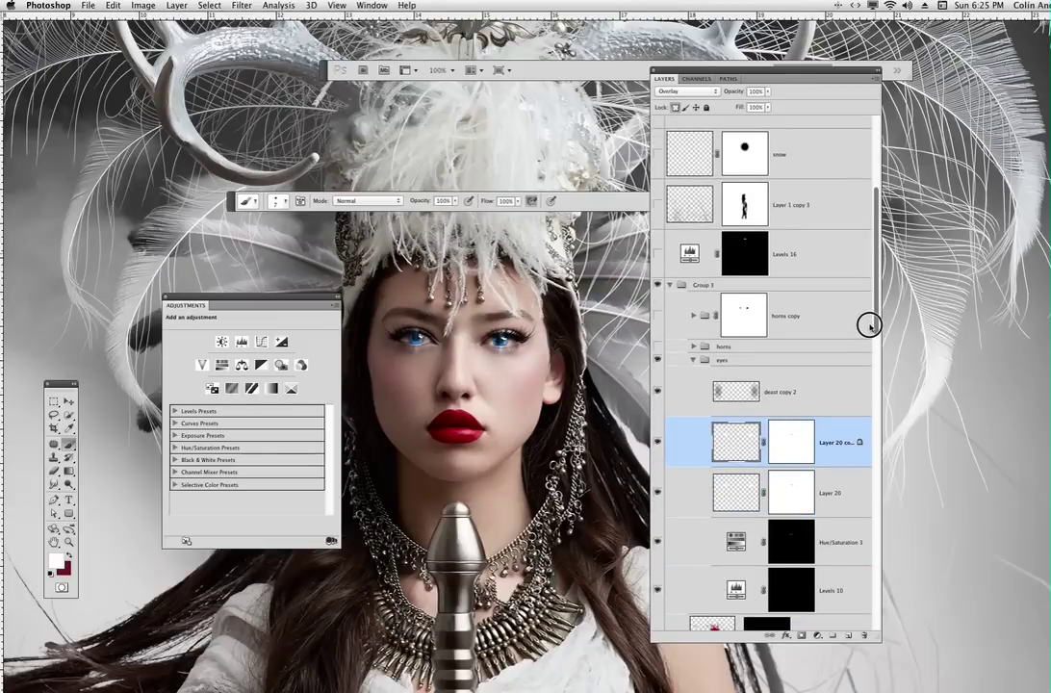
Step: Close the adjustment settings, turn on the horns group, and move the layer list clear of the headdress
{"action": "left_click", "coordinate": [167, 304]}
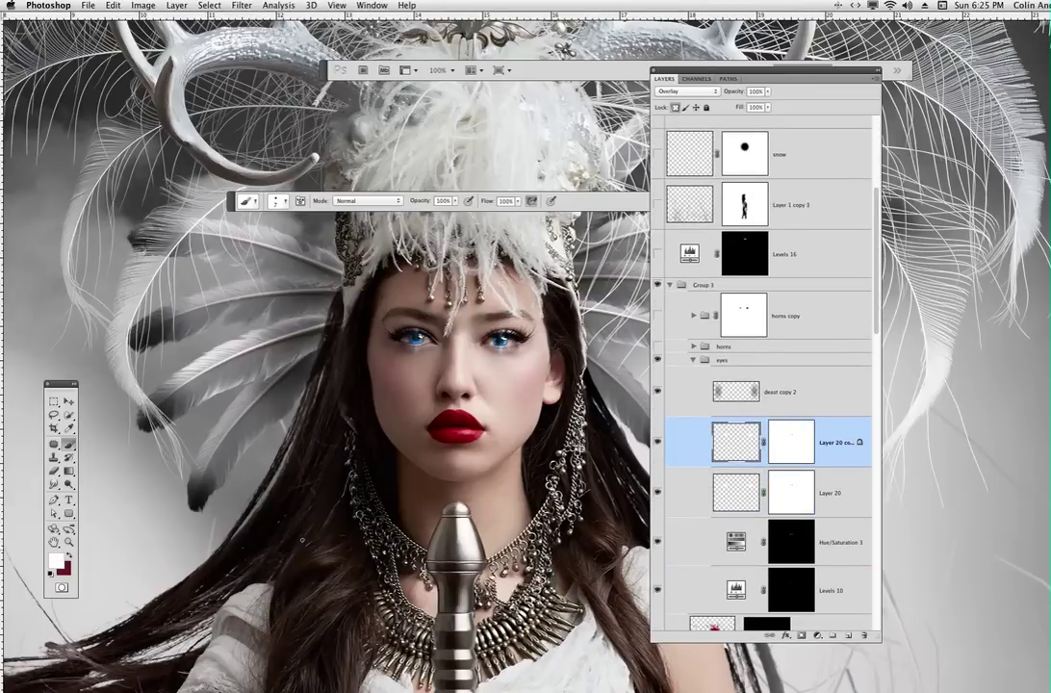
{"action": "key", "text": "super+minus"}
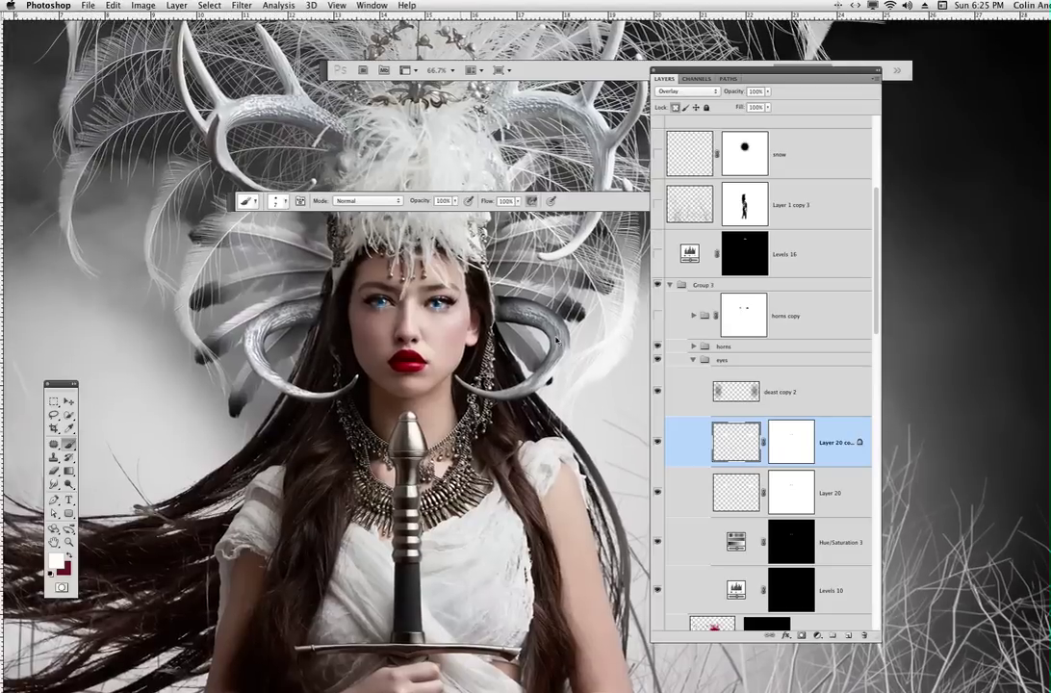
{"action": "left_click_drag", "start_coordinate": [723, 70], "coordinate": [868, 137]}
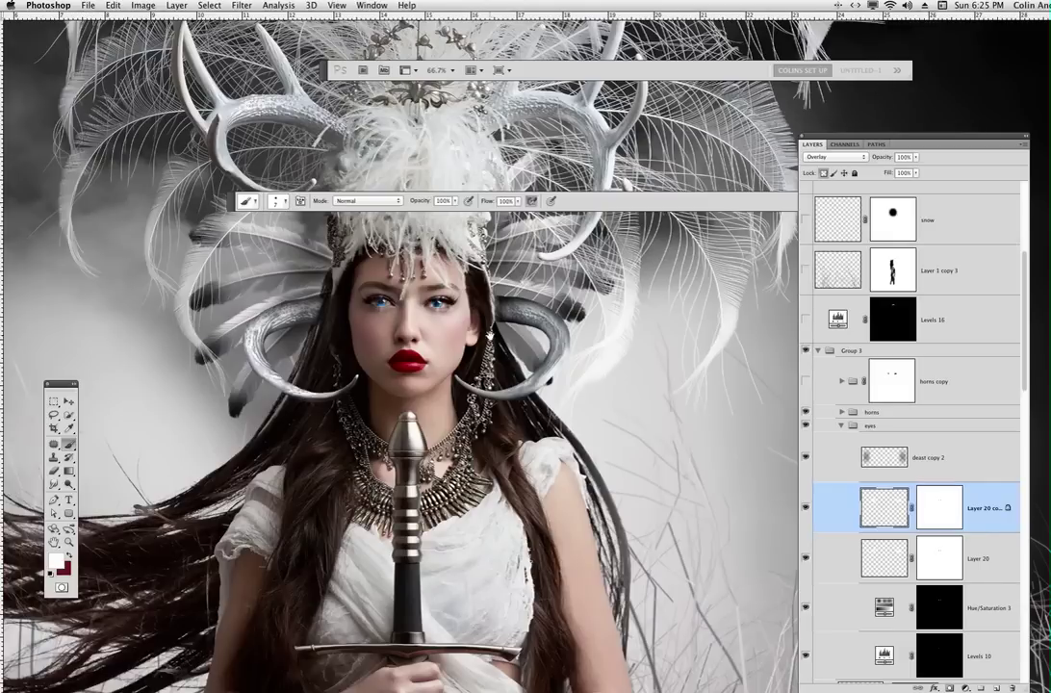
{"action": "left_click_drag", "start_coordinate": [489, 337], "coordinate": [491, 474]}
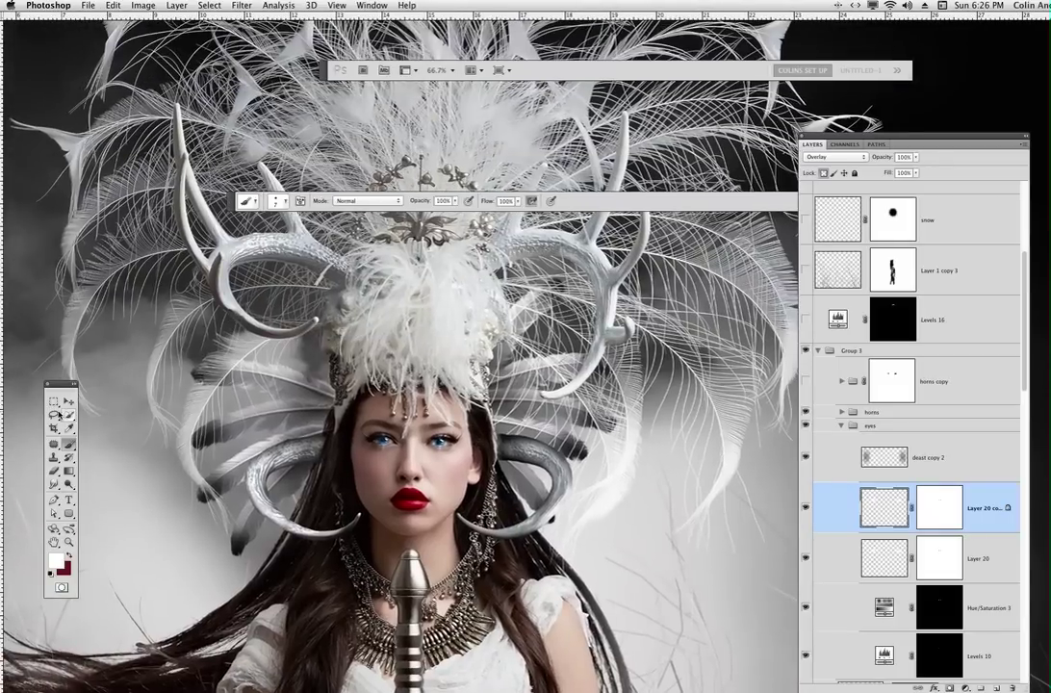
Step: Roughly outline sections of the antler on the headdress's left side with the Lasso tool, clearing each selection
{"action": "key", "text": "l"}
{"action": "mouse_move", "coordinate": [294, 210]}
{"action": "left_mouse_down"}
{"action": "mouse_move", "coordinate": [271, 229]}
{"action": "mouse_move", "coordinate": [239, 322]}
{"action": "mouse_move", "coordinate": [160, 56]}
{"action": "mouse_move", "coordinate": [144, 58]}
{"action": "left_mouse_up"}
{"action": "key", "text": "ctrl+d"}
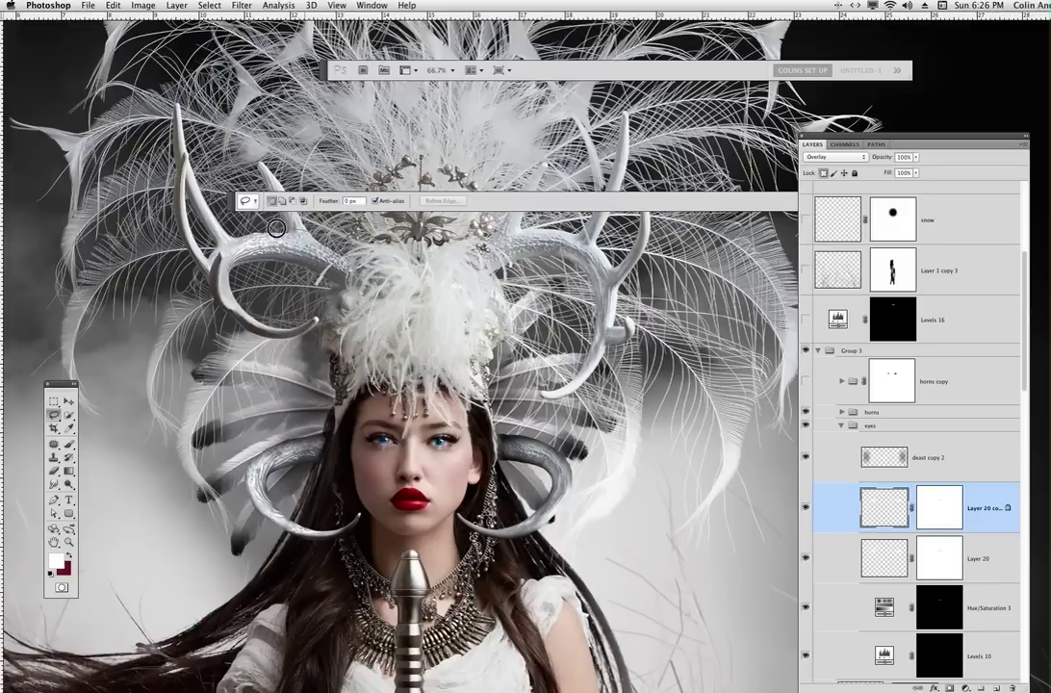
{"action": "mouse_move", "coordinate": [276, 370]}
{"action": "left_mouse_down"}
{"action": "mouse_move", "coordinate": [290, 228]}
{"action": "mouse_move", "coordinate": [279, 370]}
{"action": "left_mouse_up"}
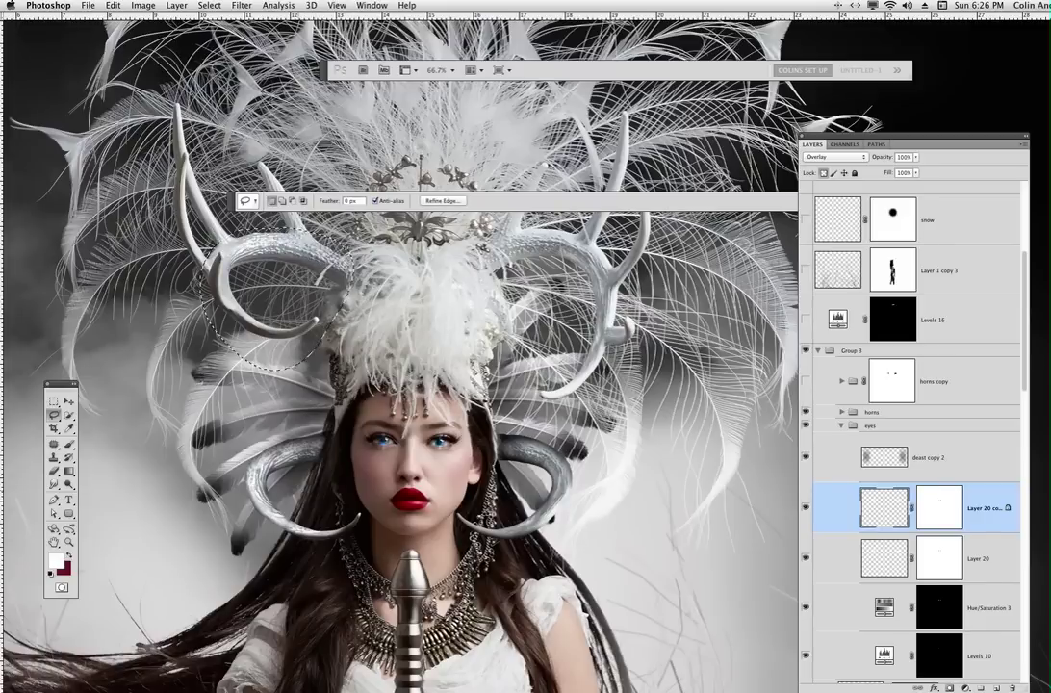
{"action": "key", "text": "ctrl+d"}
{"action": "mouse_move", "coordinate": [211, 249]}
{"action": "left_mouse_down"}
{"action": "mouse_move", "coordinate": [227, 254]}
{"action": "mouse_move", "coordinate": [231, 300]}
{"action": "mouse_move", "coordinate": [201, 297]}
{"action": "mouse_move", "coordinate": [213, 248]}
{"action": "mouse_move", "coordinate": [254, 257]}
{"action": "mouse_move", "coordinate": [241, 248]}
{"action": "left_mouse_up"}
{"action": "key", "text": "super+d"}
{"action": "key", "text": "ctrl+d"}
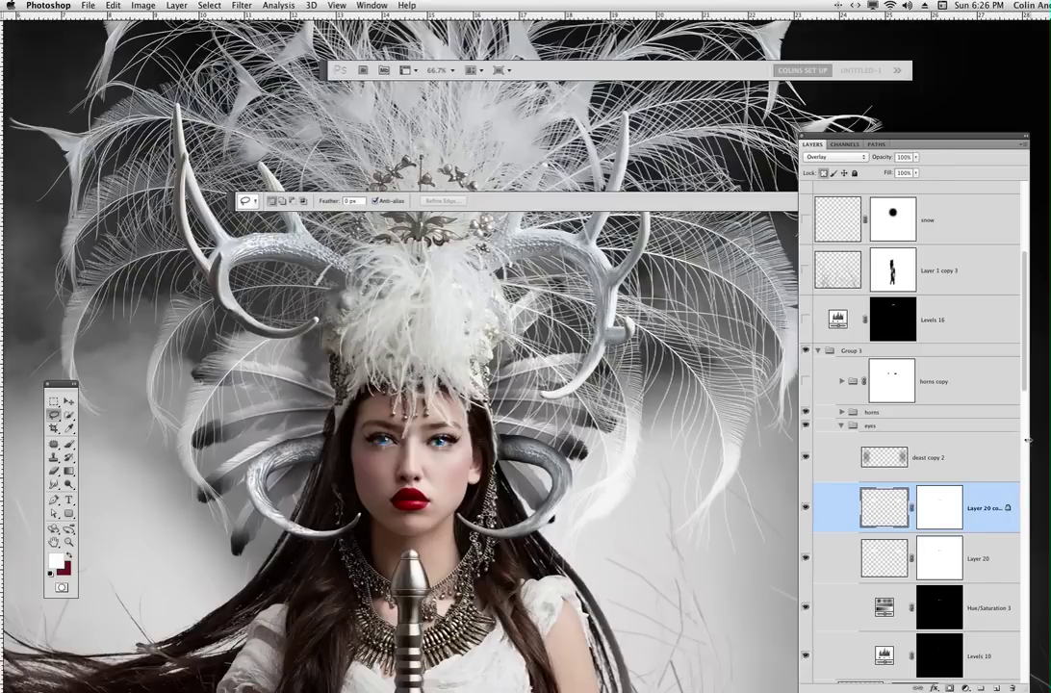
Step: Turn on and expand the horns copy group, then select Layer 33 inside its left horn group
{"action": "left_click", "coordinate": [807, 381]}
{"action": "left_click", "coordinate": [841, 383]}
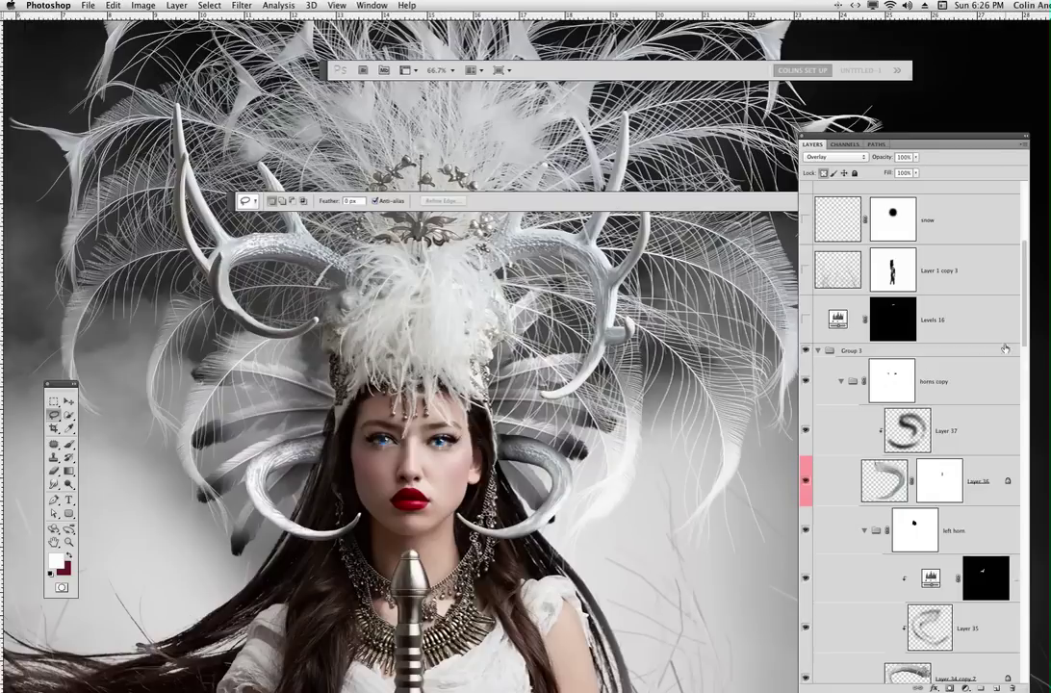
{"action": "scroll", "coordinate": [1018, 375], "scroll_direction": "down", "scroll_amount": 5}
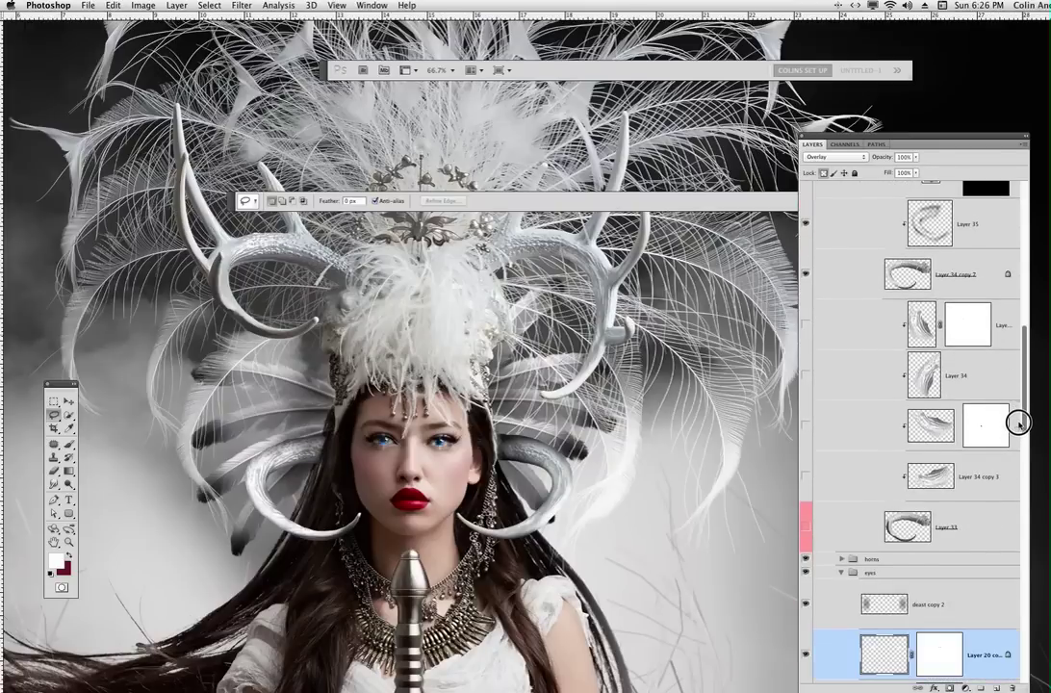
{"action": "scroll", "coordinate": [1016, 423], "scroll_direction": "down", "scroll_amount": 2}
{"action": "left_click", "coordinate": [841, 460]}
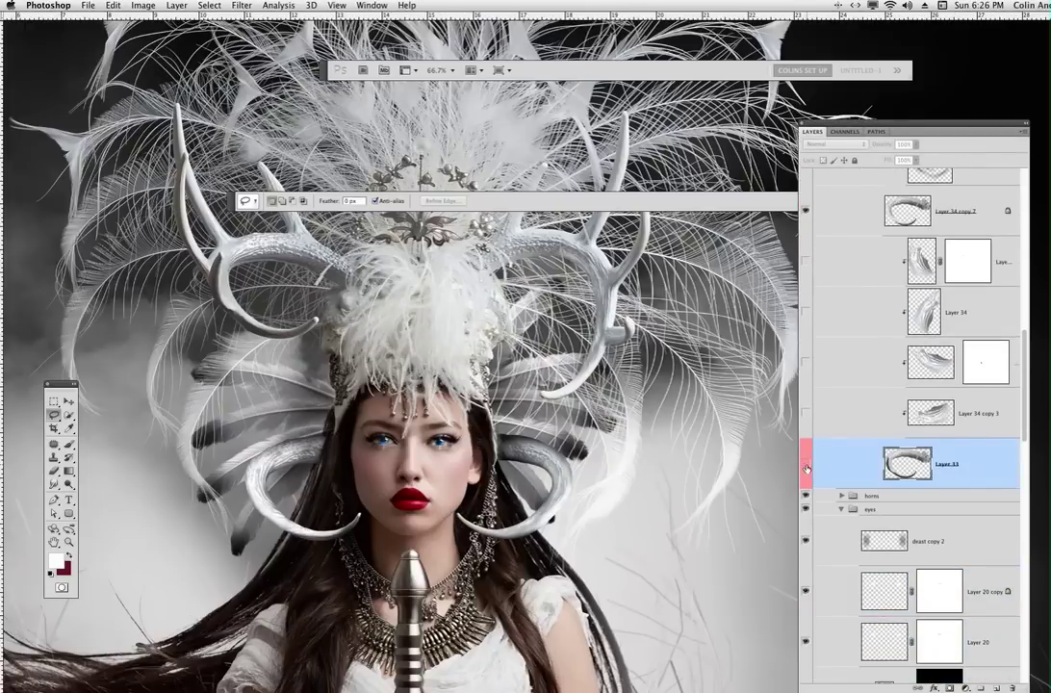
Step: Show Layer 33, try moving its horn away from the headdress, then undo the move and hide the layer
{"action": "left_click", "coordinate": [807, 466]}
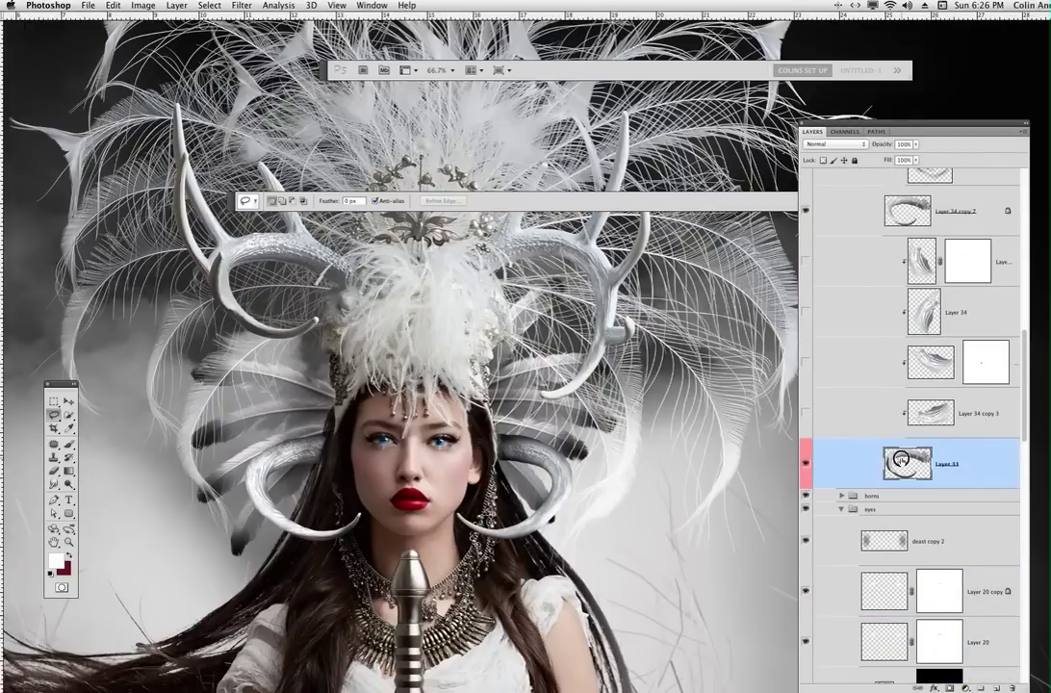
{"action": "left_click", "coordinate": [68, 402]}
{"action": "left_click_drag", "start_coordinate": [597, 517], "coordinate": [421, 500]}
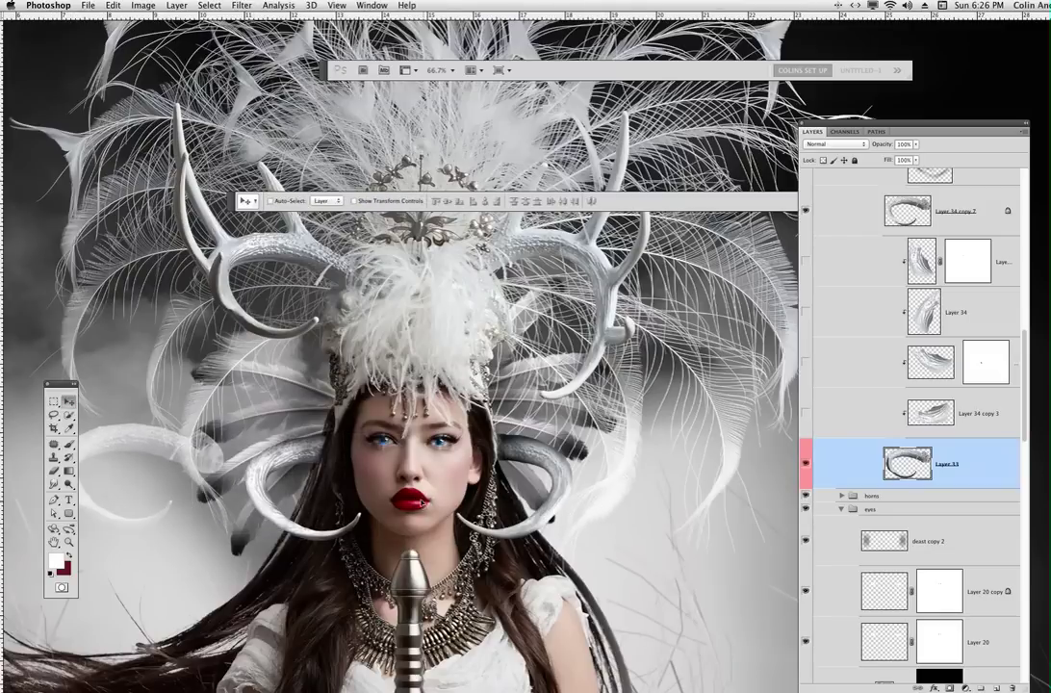
{"action": "left_click_drag", "start_coordinate": [354, 530], "coordinate": [543, 490]}
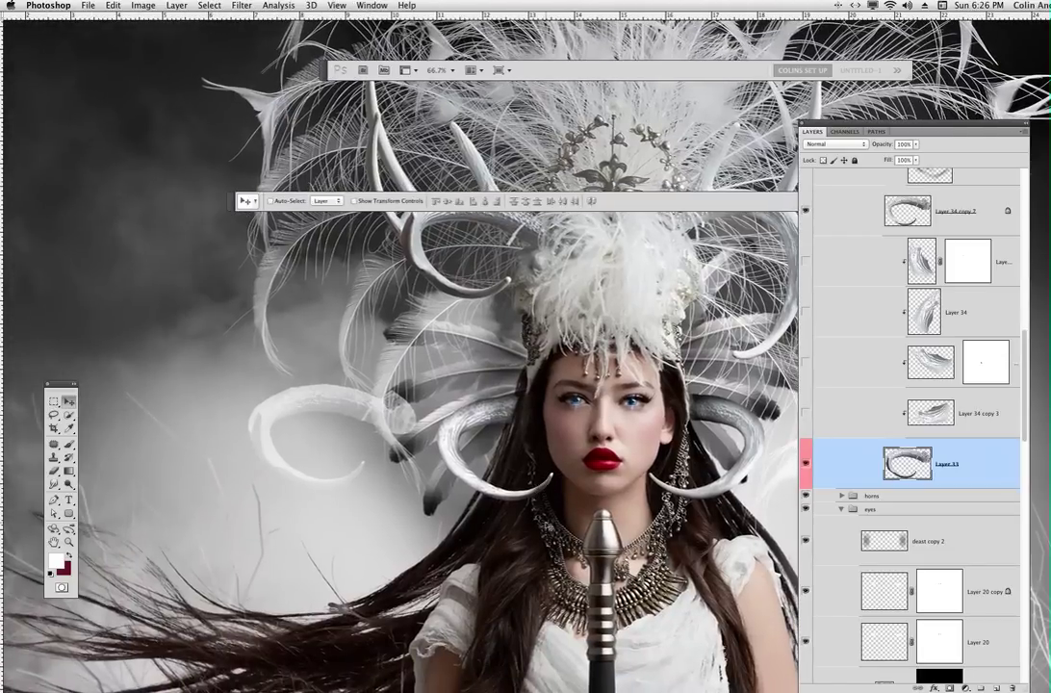
{"action": "key", "text": "super+z"}
{"action": "left_click", "coordinate": [808, 465]}
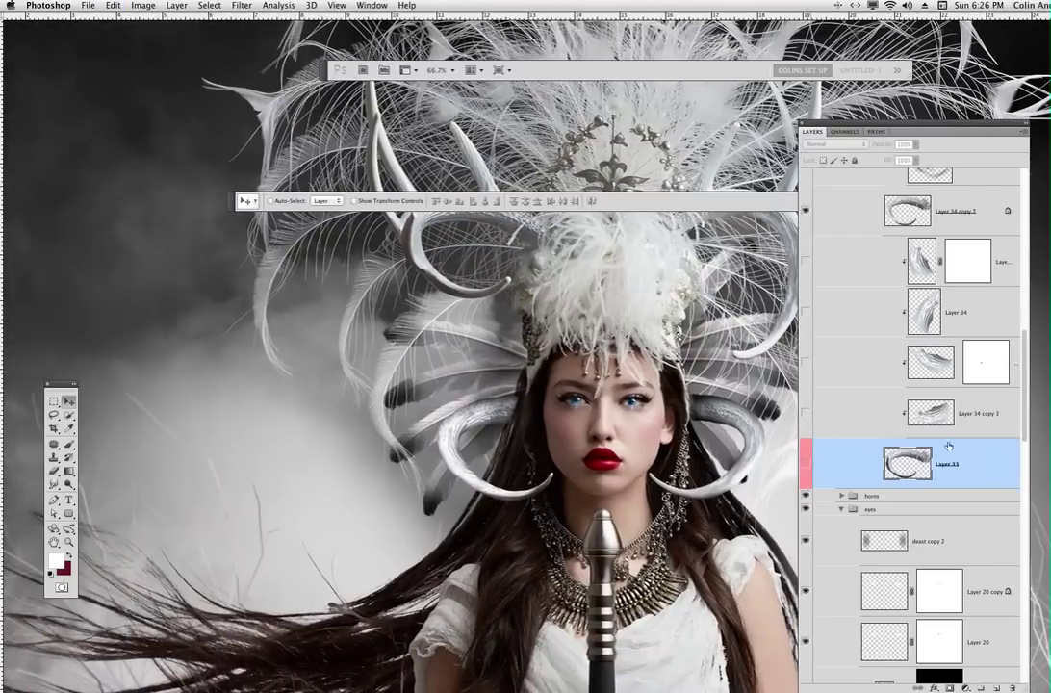
Step: Select Layer 34 copy 2 in the left horn group and switch its visibility off and on to compare the horn
{"action": "scroll", "coordinate": [1022, 404], "scroll_direction": "up", "scroll_amount": 2}
{"action": "left_click", "coordinate": [807, 262]}
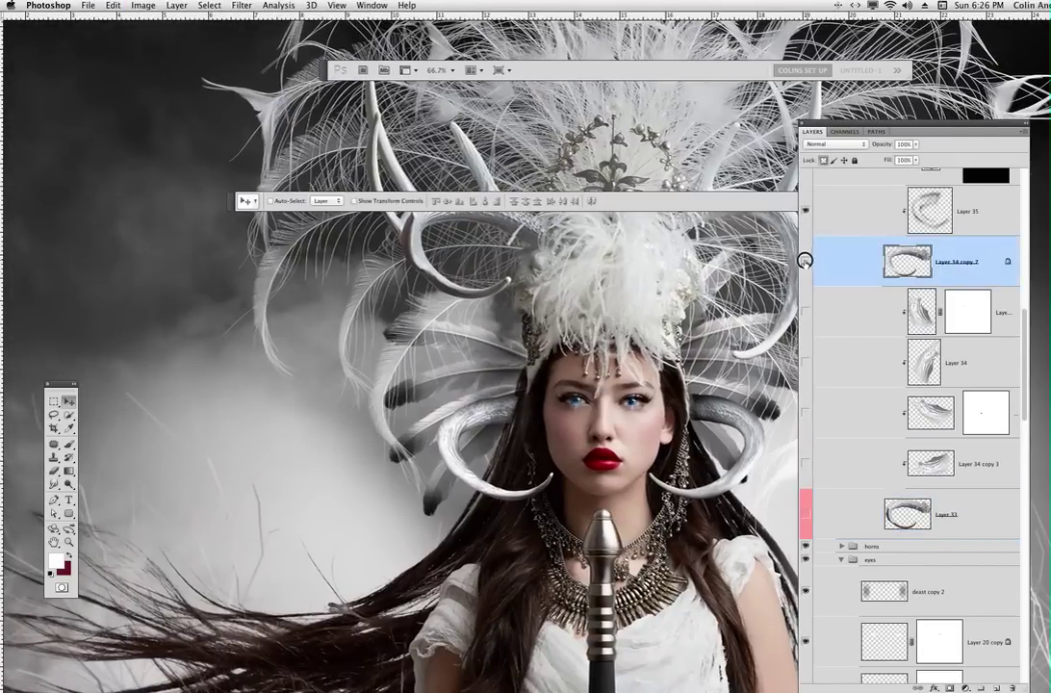
{"action": "left_click", "coordinate": [805, 263]}
{"action": "left_click_drag", "start_coordinate": [1024, 338], "coordinate": [1025, 286]}
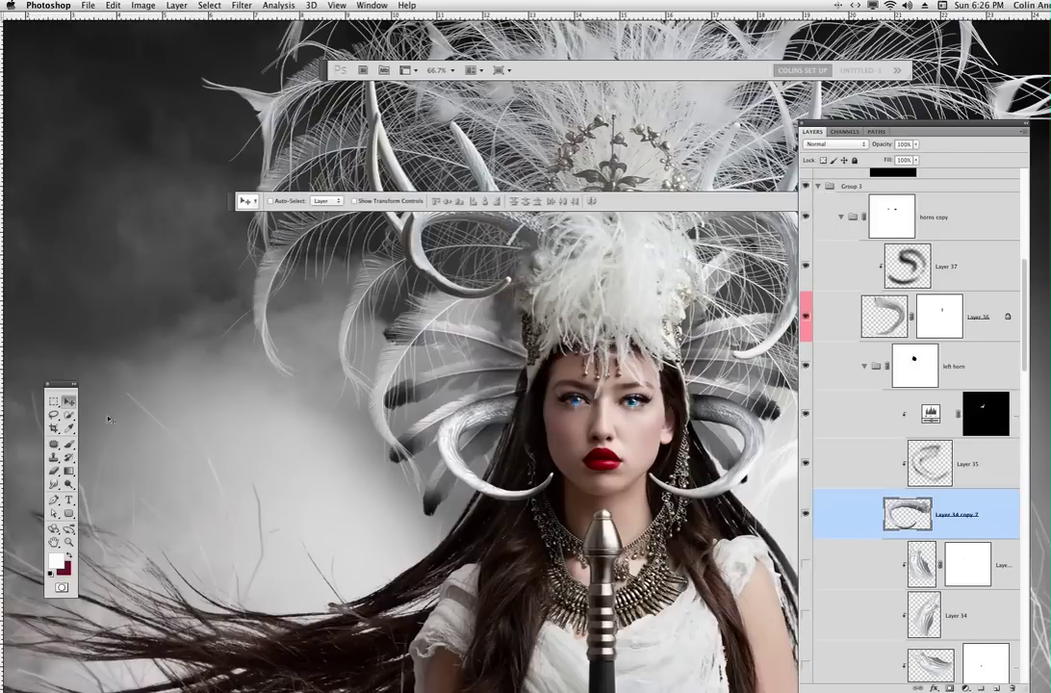
Step: Marquee-select the horn on the left of the face and try bending its curve and tip in Liquify, then cancel
{"action": "left_click", "coordinate": [54, 402]}
{"action": "mouse_move", "coordinate": [392, 330]}
{"action": "left_mouse_down"}
{"action": "mouse_move", "coordinate": [520, 546]}
{"action": "mouse_move", "coordinate": [625, 540]}
{"action": "left_mouse_up"}
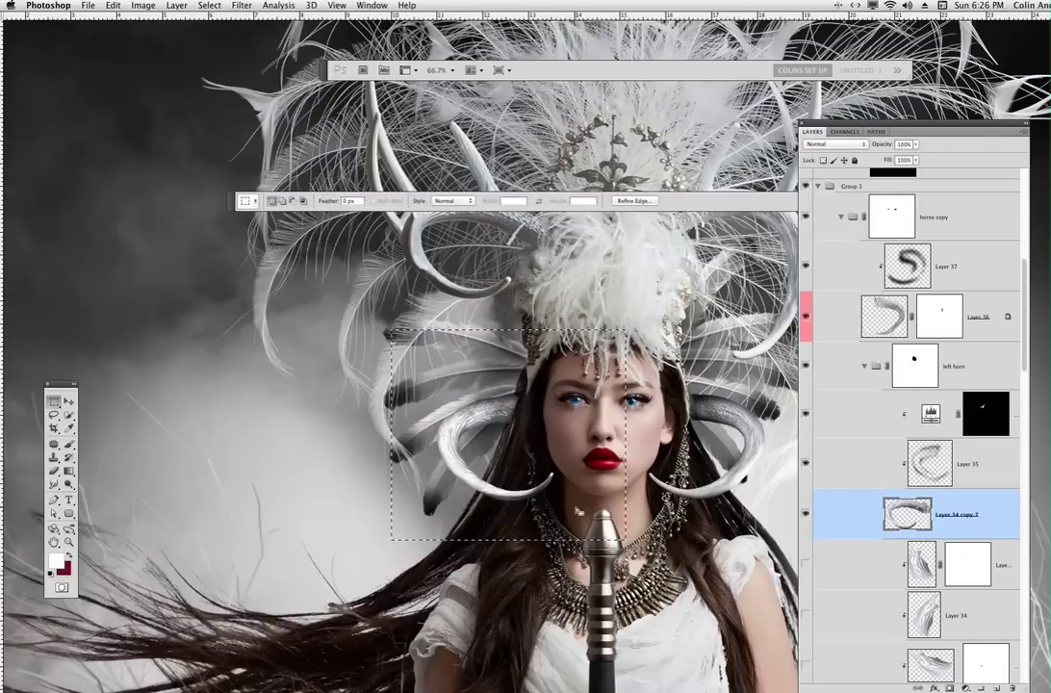
{"action": "left_click_drag", "start_coordinate": [577, 509], "coordinate": [575, 517]}
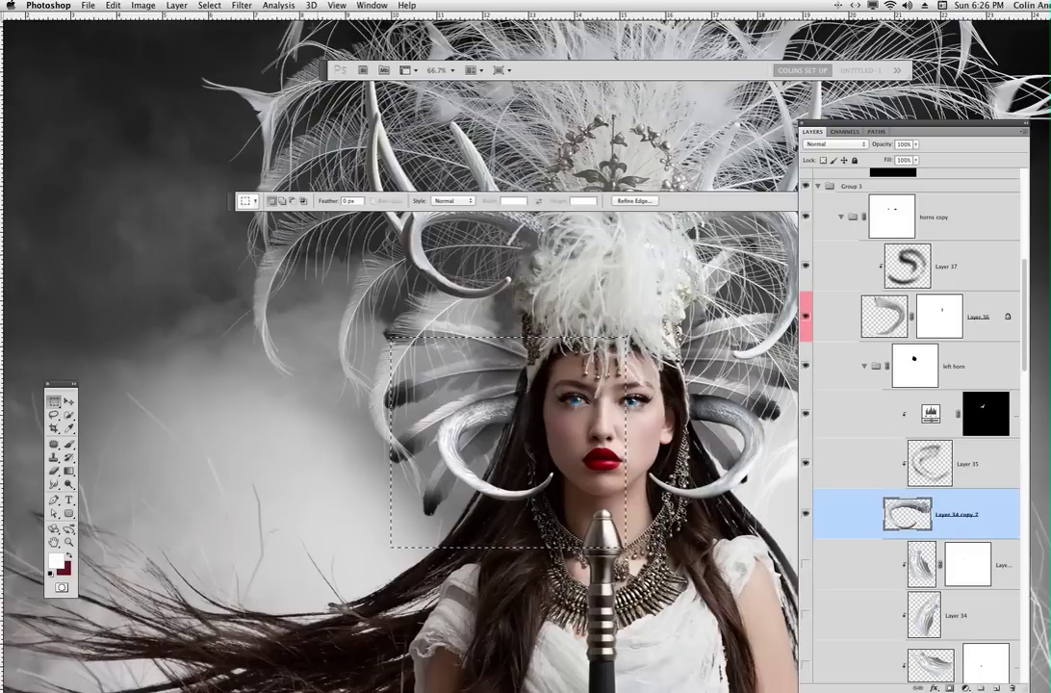
{"action": "left_click", "coordinate": [242, 6]}
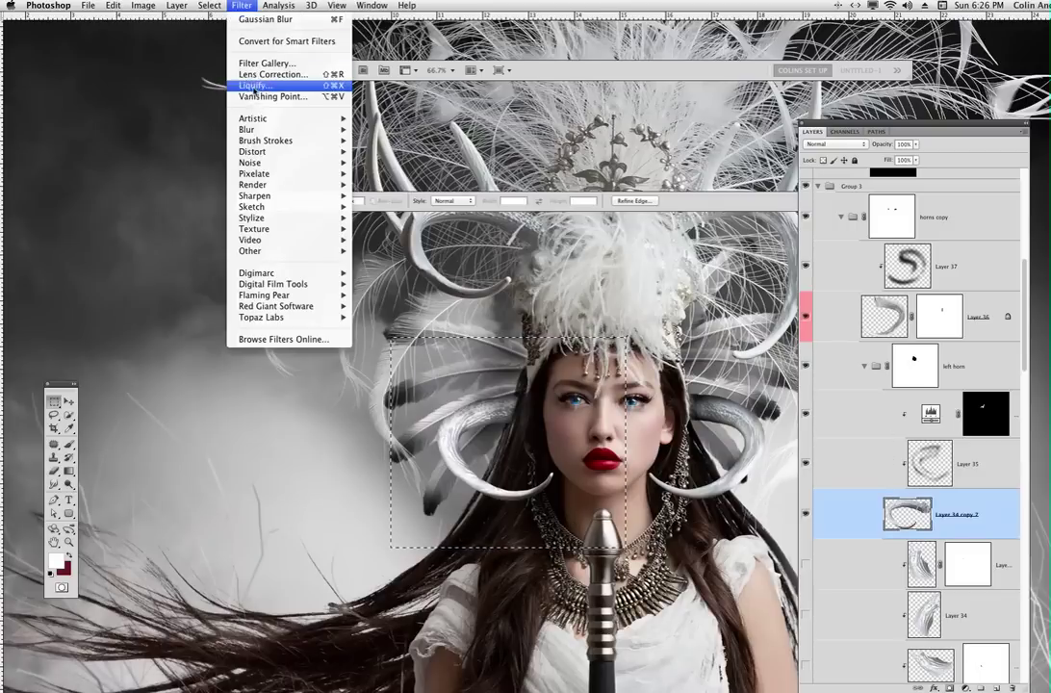
{"action": "left_click", "coordinate": [253, 87]}
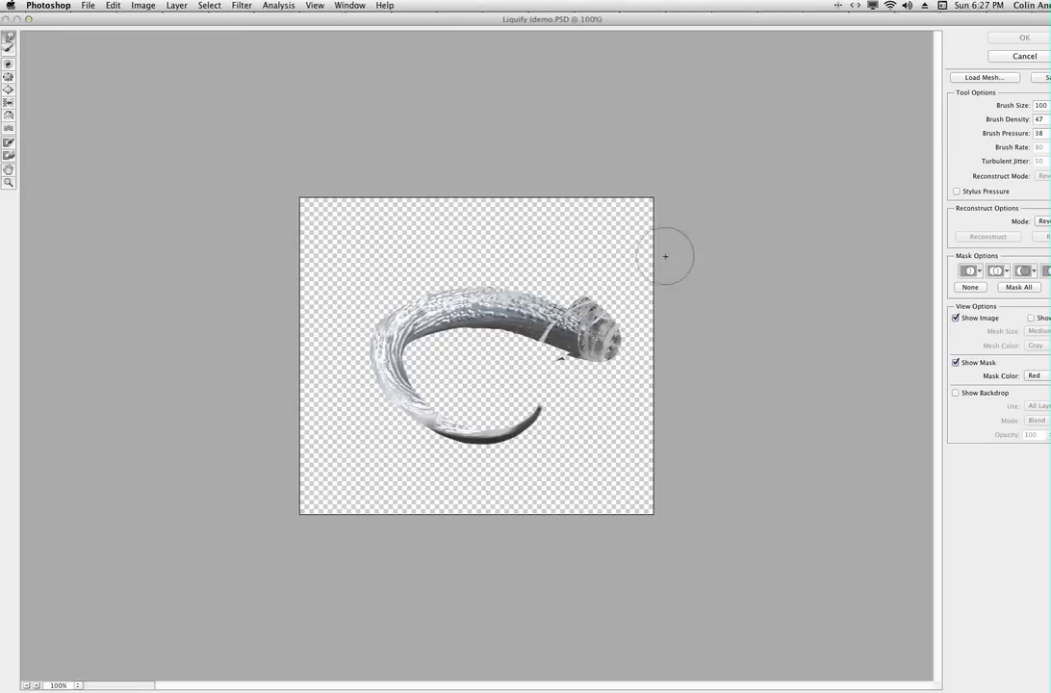
{"action": "left_click_drag", "start_coordinate": [469, 338], "coordinate": [515, 337]}
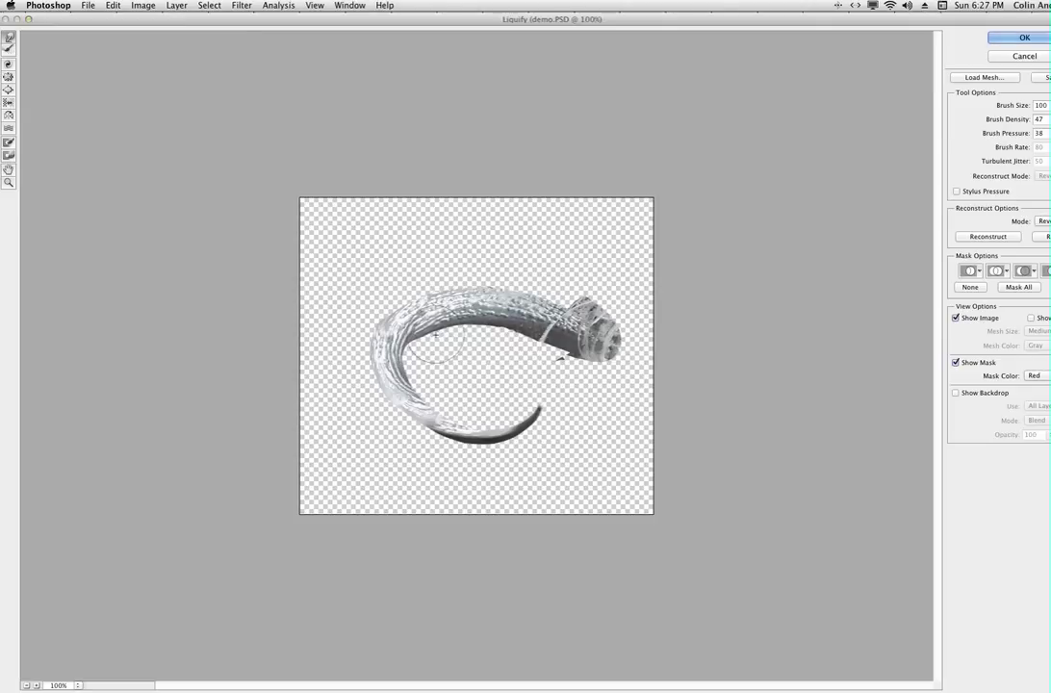
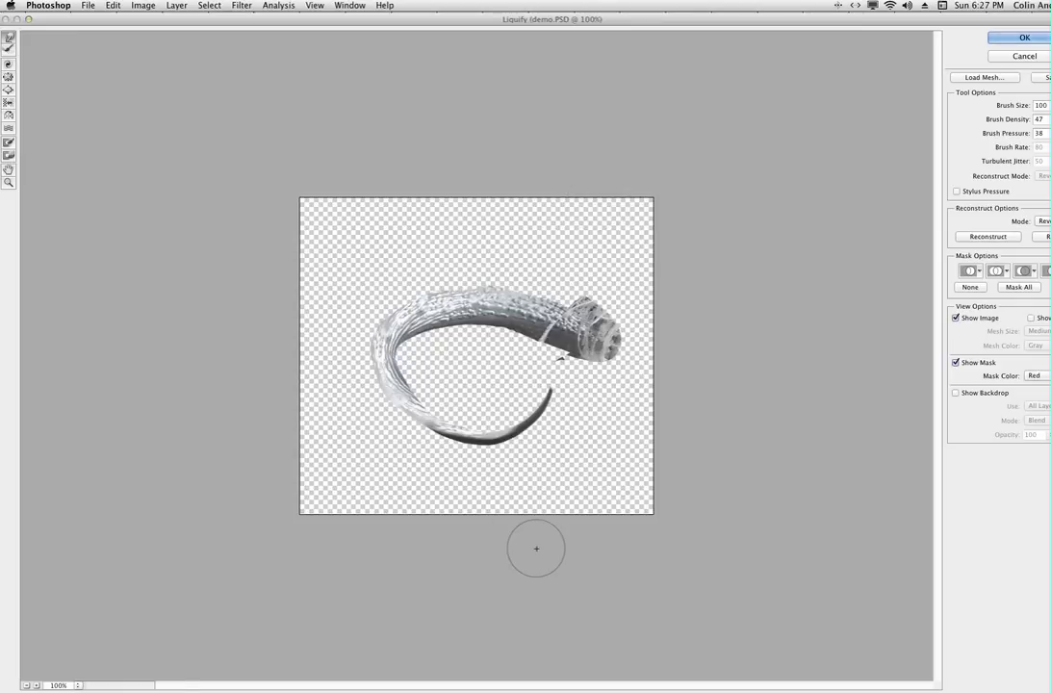
{"action": "left_click", "coordinate": [1022, 56]}
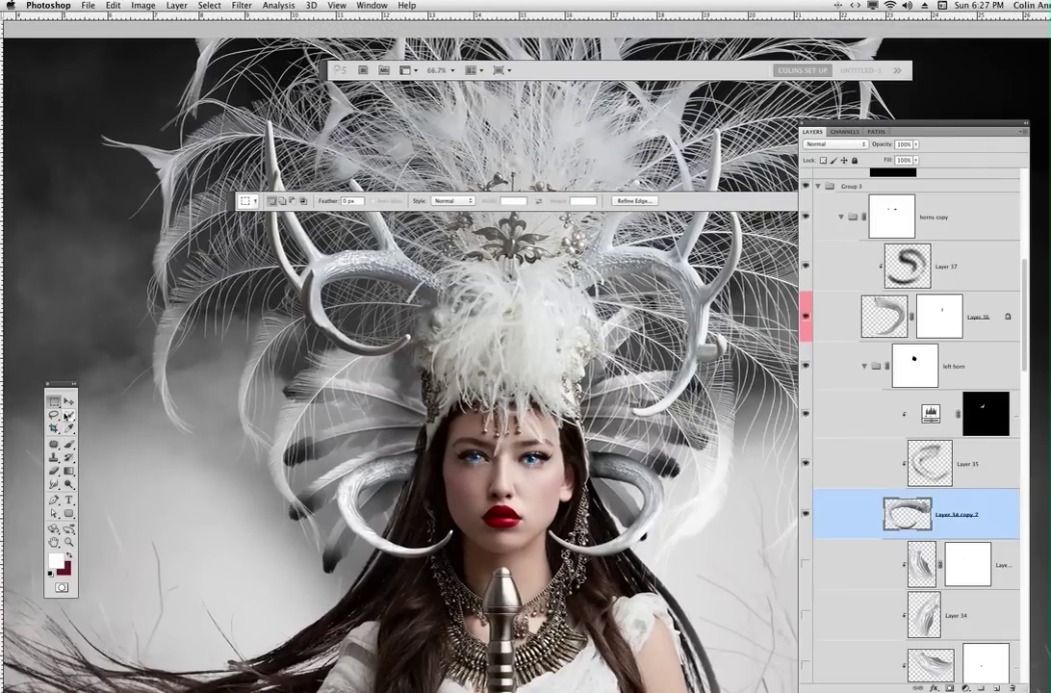
Step: Choose the Brush with dark red as foreground colour and add a new layer above Layer 37, discarding the misplaced one
{"action": "left_click", "coordinate": [68, 444]}
{"action": "left_click", "coordinate": [67, 555]}
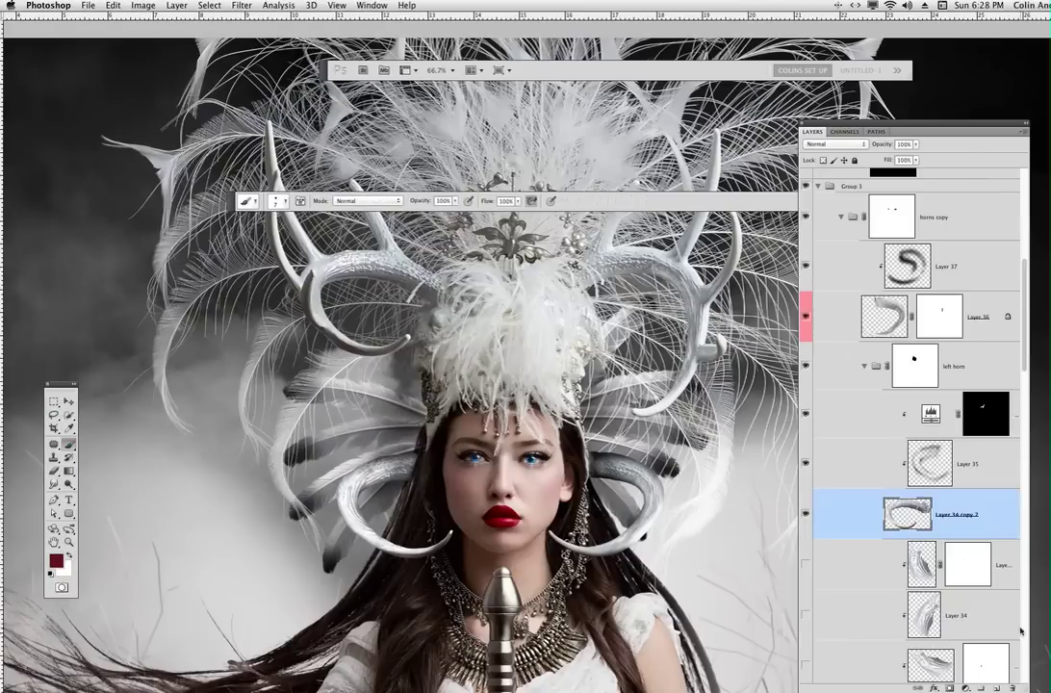
{"action": "left_click", "coordinate": [997, 687]}
{"action": "left_click_drag", "start_coordinate": [974, 507], "coordinate": [965, 221]}
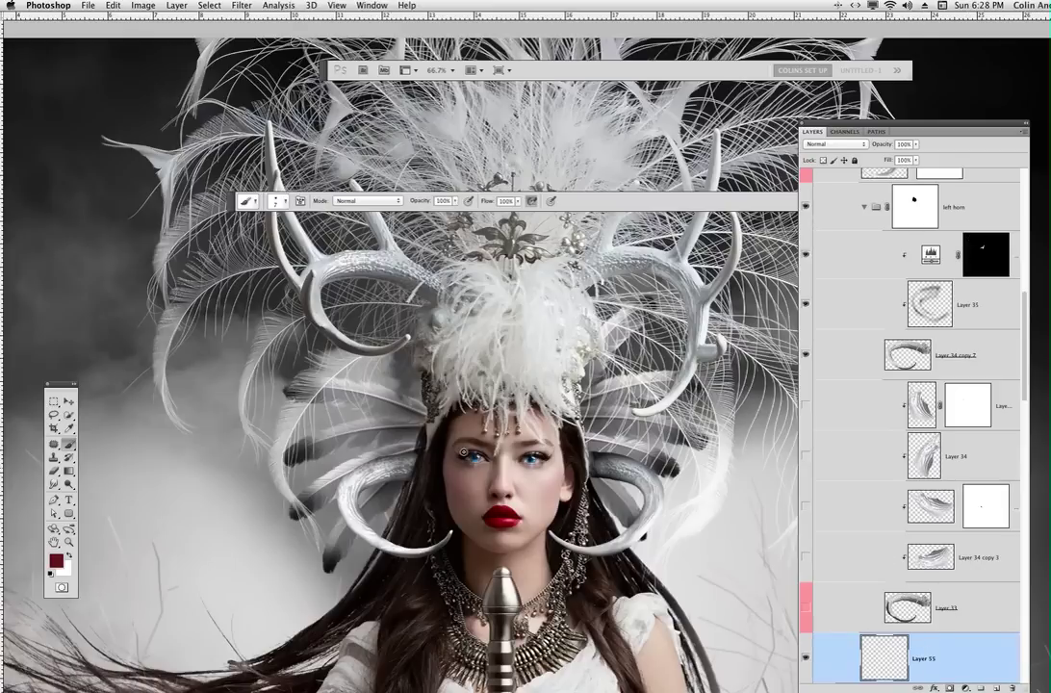
{"action": "left_click_drag", "start_coordinate": [909, 658], "coordinate": [1012, 686]}
{"action": "left_click_drag", "start_coordinate": [1023, 369], "coordinate": [1023, 318]}
{"action": "left_click", "coordinate": [978, 308]}
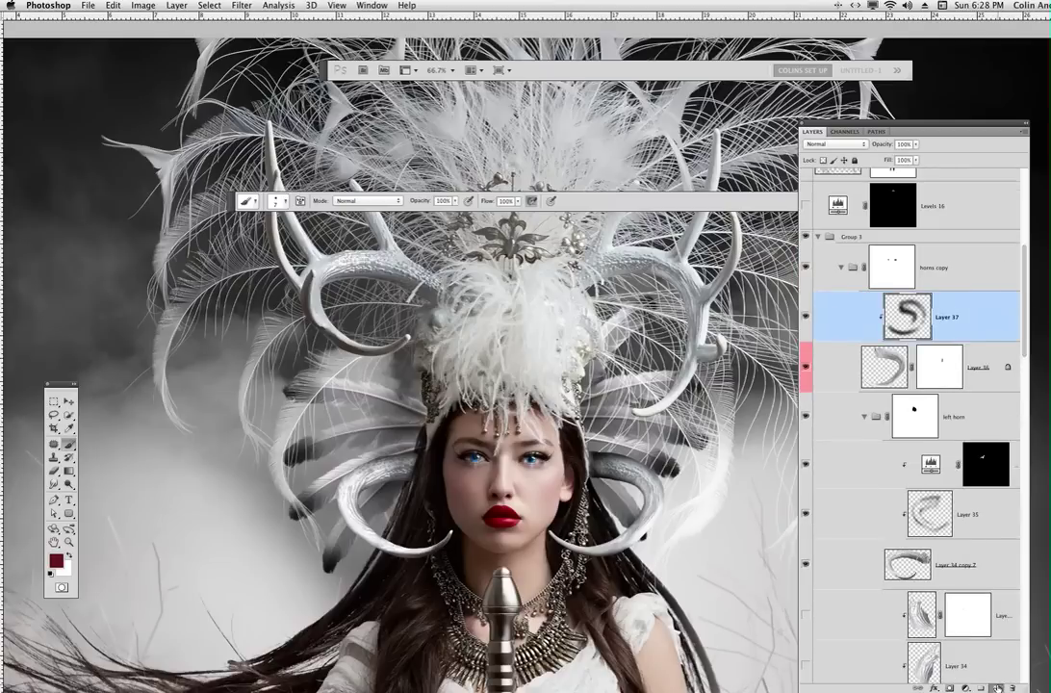
{"action": "left_click", "coordinate": [994, 688]}
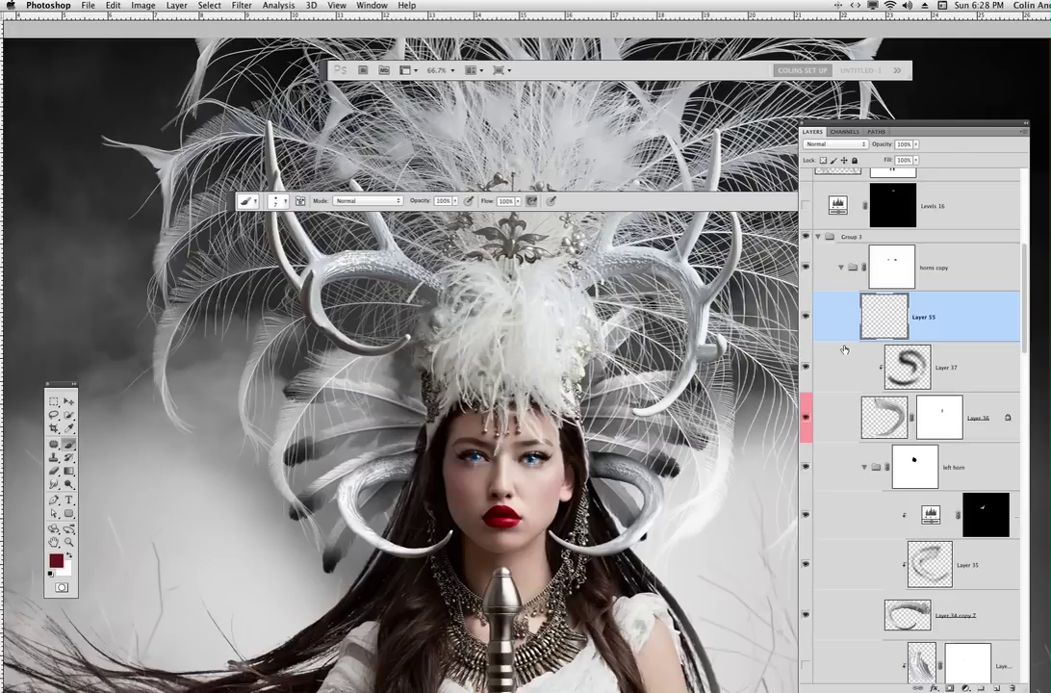
Step: On Layer 55, moved above Group 3, circle both antlers and draw arrows from them to the horns beside the face
{"action": "mouse_move", "coordinate": [383, 244]}
{"action": "left_mouse_down"}
{"action": "mouse_move", "coordinate": [309, 352]}
{"action": "mouse_move", "coordinate": [385, 247]}
{"action": "left_mouse_up"}
{"action": "key", "text": "super+z"}
{"action": "key", "text": "super+z"}
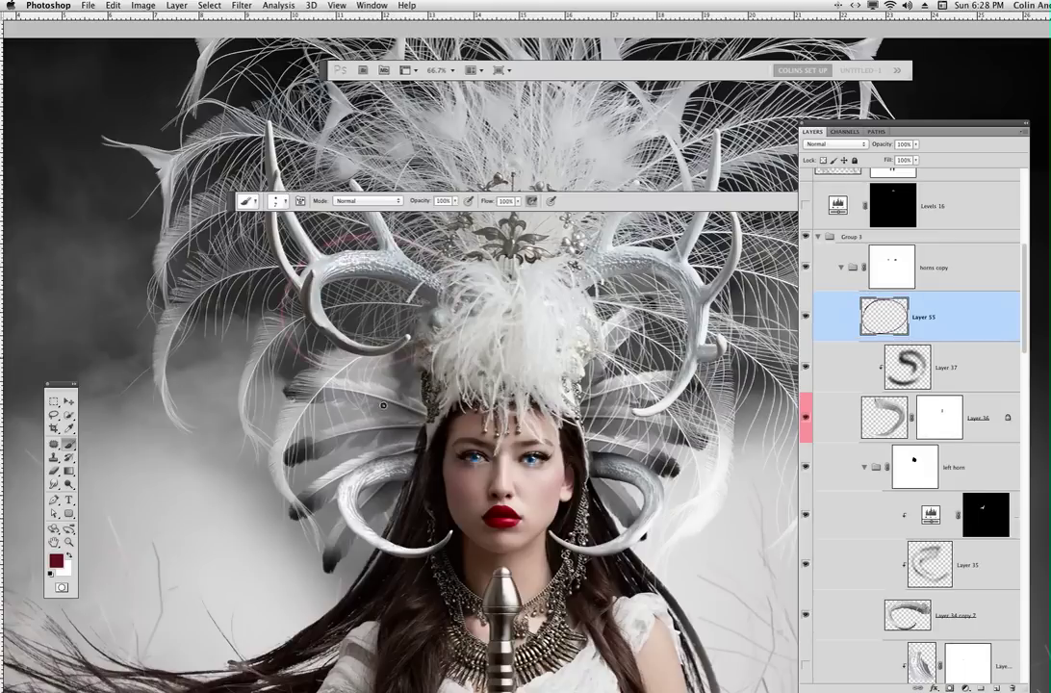
{"action": "left_click_drag", "start_coordinate": [382, 405], "coordinate": [387, 501]}
{"action": "left_click_drag", "start_coordinate": [365, 452], "coordinate": [390, 503]}
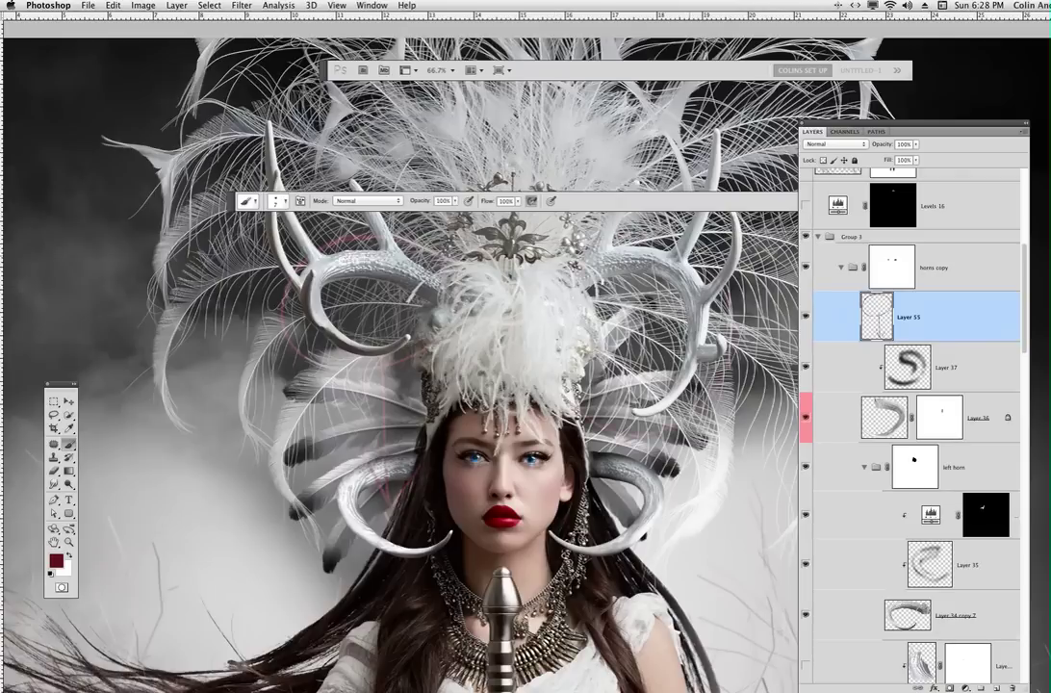
{"action": "left_click_drag", "start_coordinate": [938, 317], "coordinate": [924, 230]}
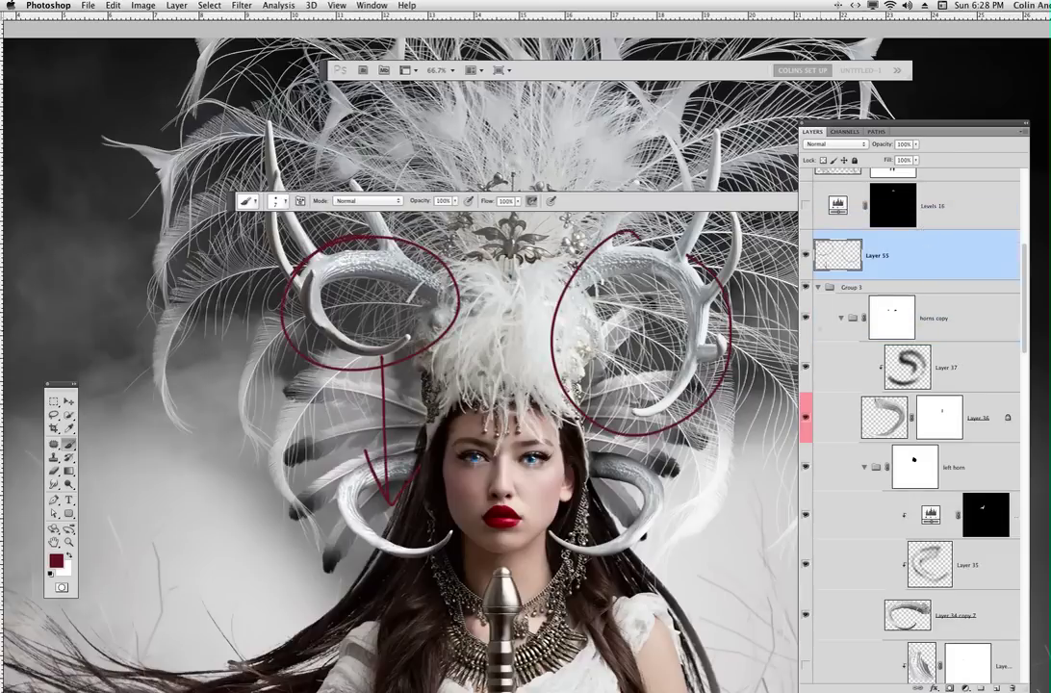
{"action": "mouse_move", "coordinate": [650, 476]}
{"action": "left_mouse_down"}
{"action": "mouse_move", "coordinate": [550, 440]}
{"action": "mouse_move", "coordinate": [581, 452]}
{"action": "mouse_move", "coordinate": [557, 465]}
{"action": "mouse_move", "coordinate": [576, 487]}
{"action": "left_mouse_up"}
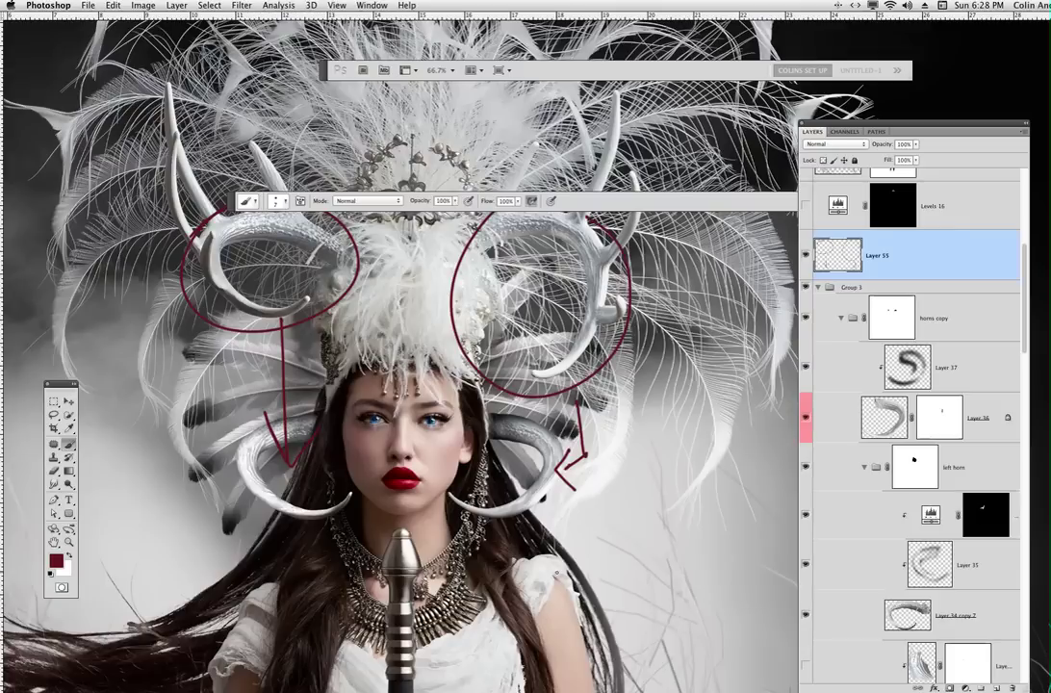
Step: Cross out the extra tines on the right antler, then delete the annotation layer, Layer 55
{"action": "mouse_move", "coordinate": [612, 302]}
{"action": "left_mouse_down"}
{"action": "mouse_move", "coordinate": [628, 321]}
{"action": "mouse_move", "coordinate": [612, 321]}
{"action": "left_mouse_up"}
{"action": "mouse_move", "coordinate": [609, 237]}
{"action": "left_mouse_down"}
{"action": "mouse_move", "coordinate": [620, 257]}
{"action": "mouse_move", "coordinate": [611, 258]}
{"action": "left_mouse_up"}
{"action": "mouse_move", "coordinate": [239, 201]}
{"action": "left_mouse_down"}
{"action": "mouse_move", "coordinate": [231, 201]}
{"action": "mouse_move", "coordinate": [262, 123]}
{"action": "left_mouse_up"}
{"action": "mouse_move", "coordinate": [570, 176]}
{"action": "left_mouse_down"}
{"action": "mouse_move", "coordinate": [616, 202]}
{"action": "mouse_move", "coordinate": [644, 174]}
{"action": "left_mouse_up"}
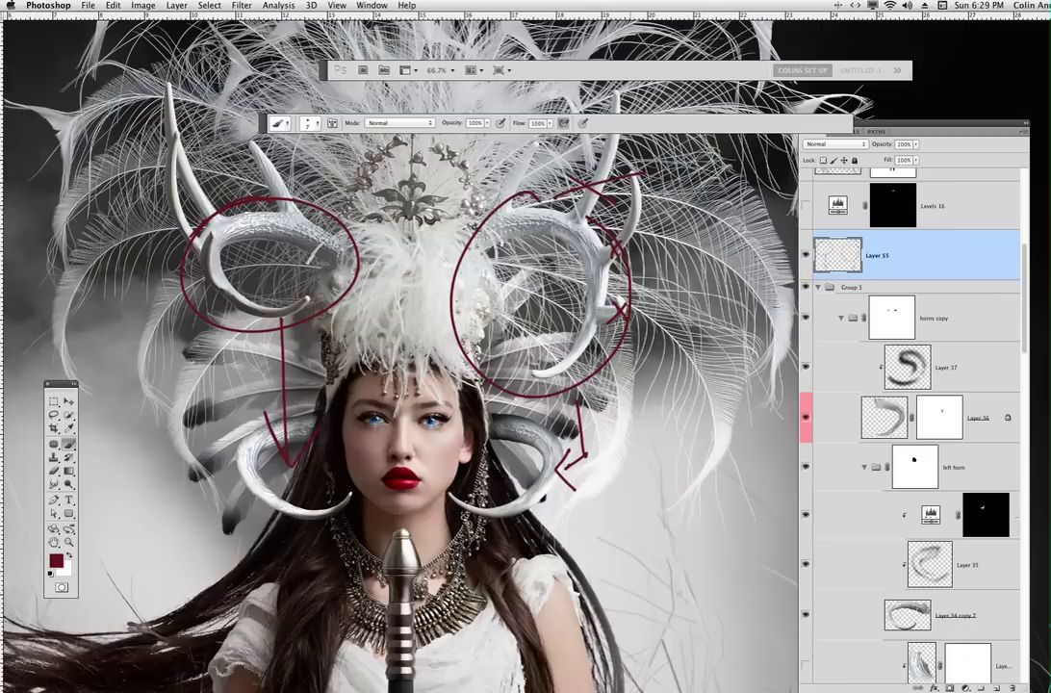
{"action": "key", "text": "v"}
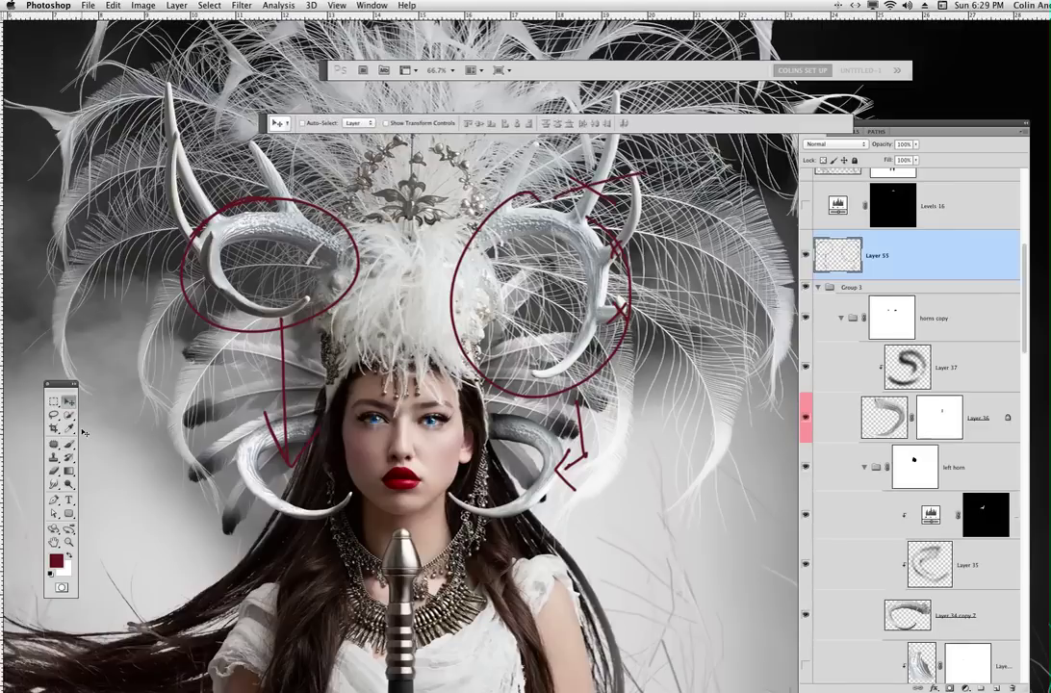
{"action": "key", "text": "Delete"}
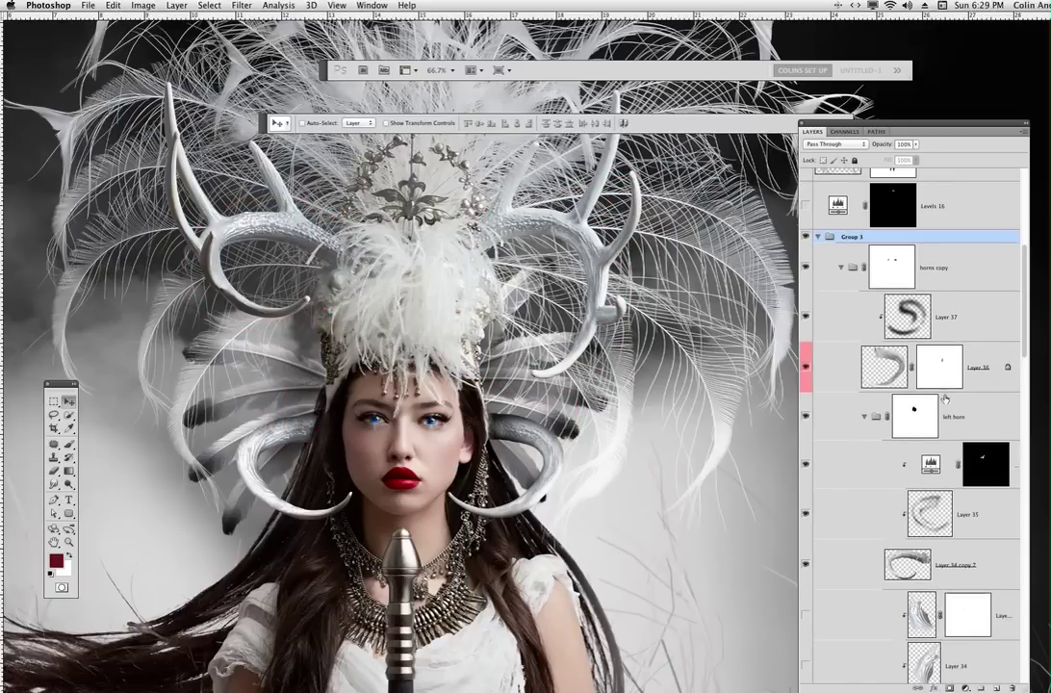
Step: Compare the horn shading with Layer 35 and Layer 37 off and on, moving the layer list further into view
{"action": "left_click", "coordinate": [805, 509]}
{"action": "left_click", "coordinate": [806, 510]}
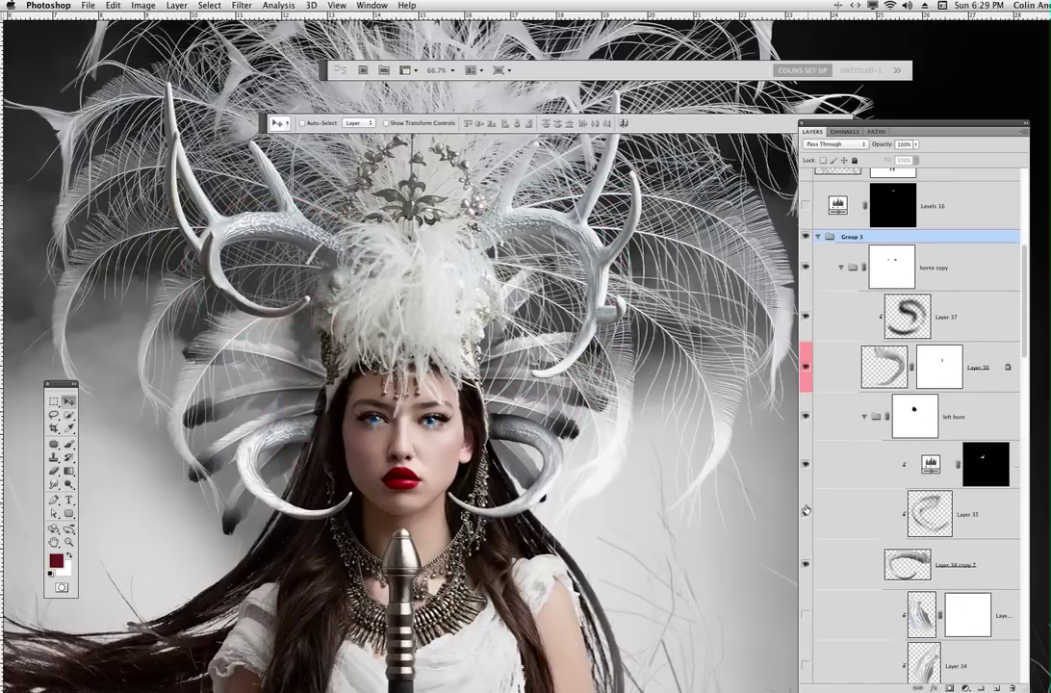
{"action": "left_click", "coordinate": [866, 514]}
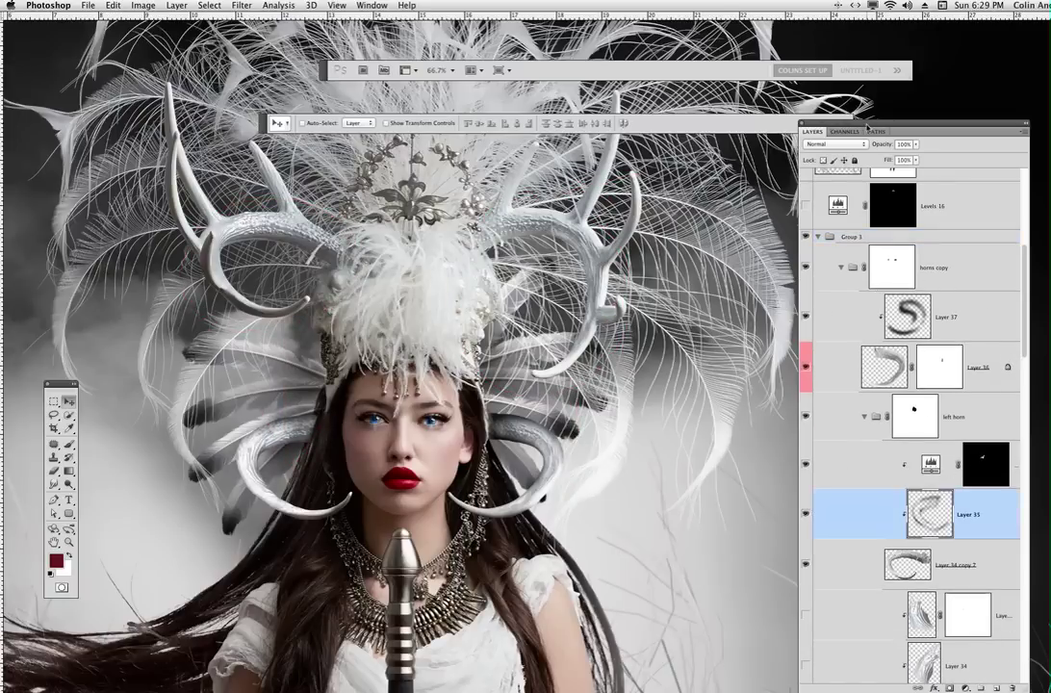
{"action": "left_click_drag", "start_coordinate": [868, 123], "coordinate": [820, 60]}
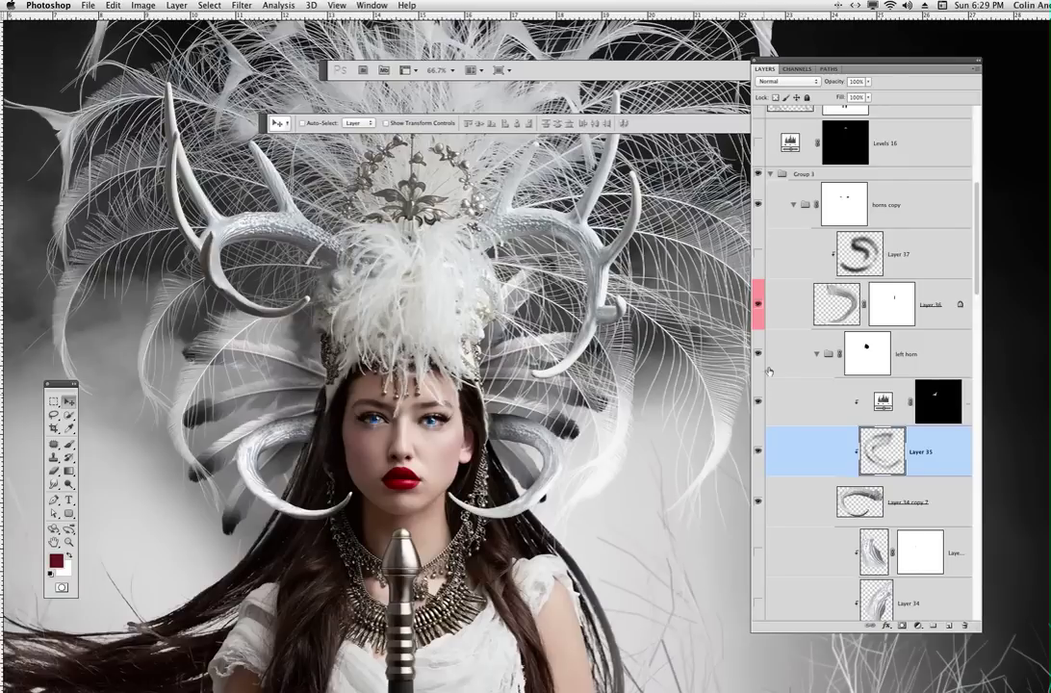
{"action": "left_click", "coordinate": [758, 254]}
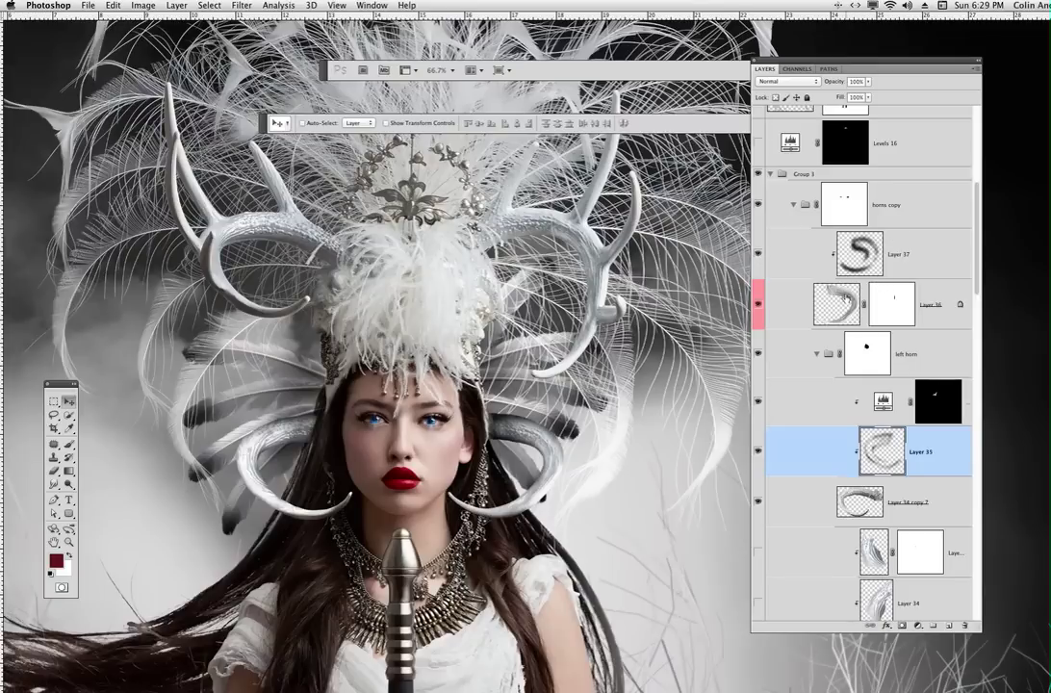
Step: Paint a black shadow over the horn right of the face on Layer 37 with a 149 px, 0% hardness brush
{"action": "left_click", "coordinate": [859, 256]}
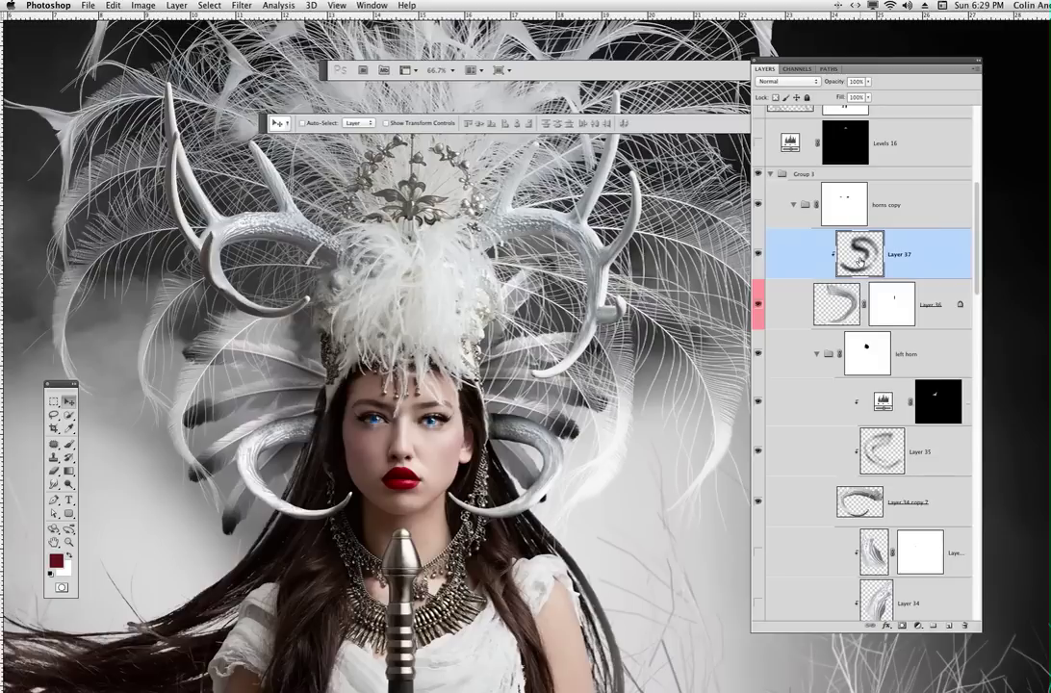
{"action": "left_click", "coordinate": [68, 443]}
{"action": "key", "text": "d"}
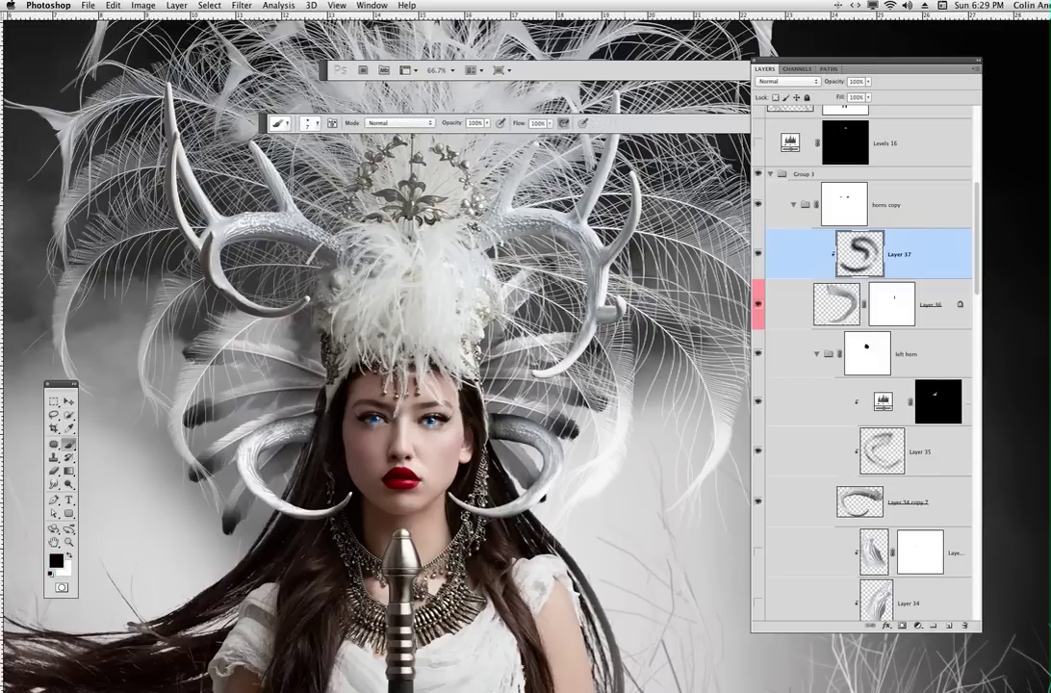
{"action": "right_click", "coordinate": [624, 279]}
{"action": "mouse_move", "coordinate": [660, 166]}
{"action": "left_mouse_down"}
{"action": "mouse_move", "coordinate": [710, 166]}
{"action": "mouse_move", "coordinate": [638, 190]}
{"action": "left_mouse_up"}
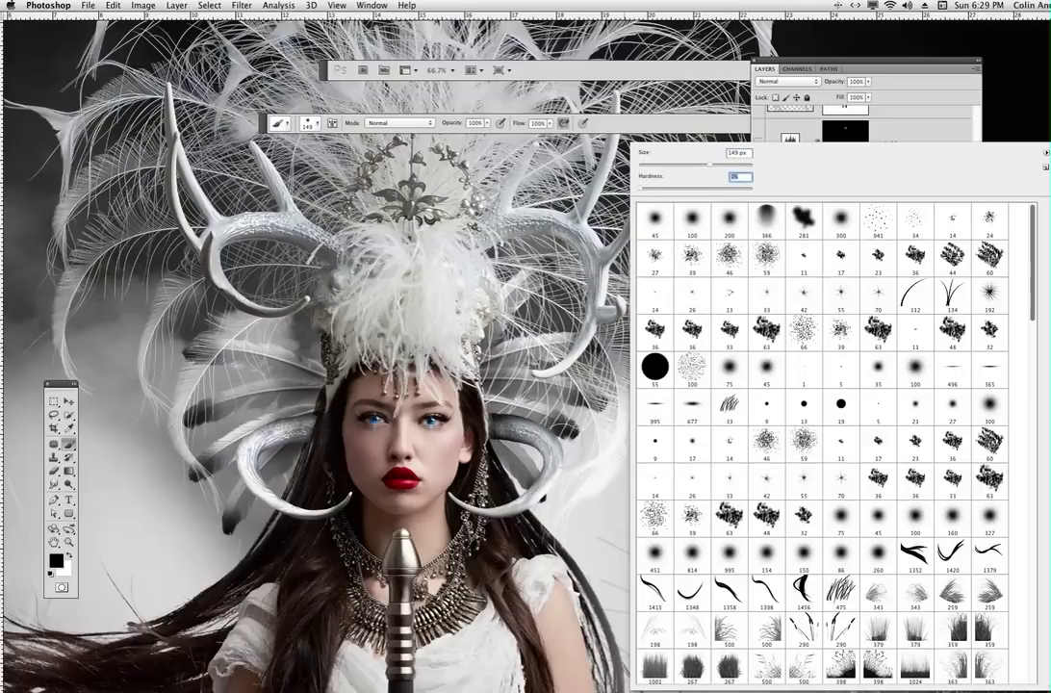
{"action": "left_click", "coordinate": [565, 463]}
{"action": "mouse_move", "coordinate": [566, 462]}
{"action": "left_mouse_down"}
{"action": "mouse_move", "coordinate": [570, 441]}
{"action": "mouse_move", "coordinate": [553, 421]}
{"action": "mouse_move", "coordinate": [529, 419]}
{"action": "left_mouse_up"}
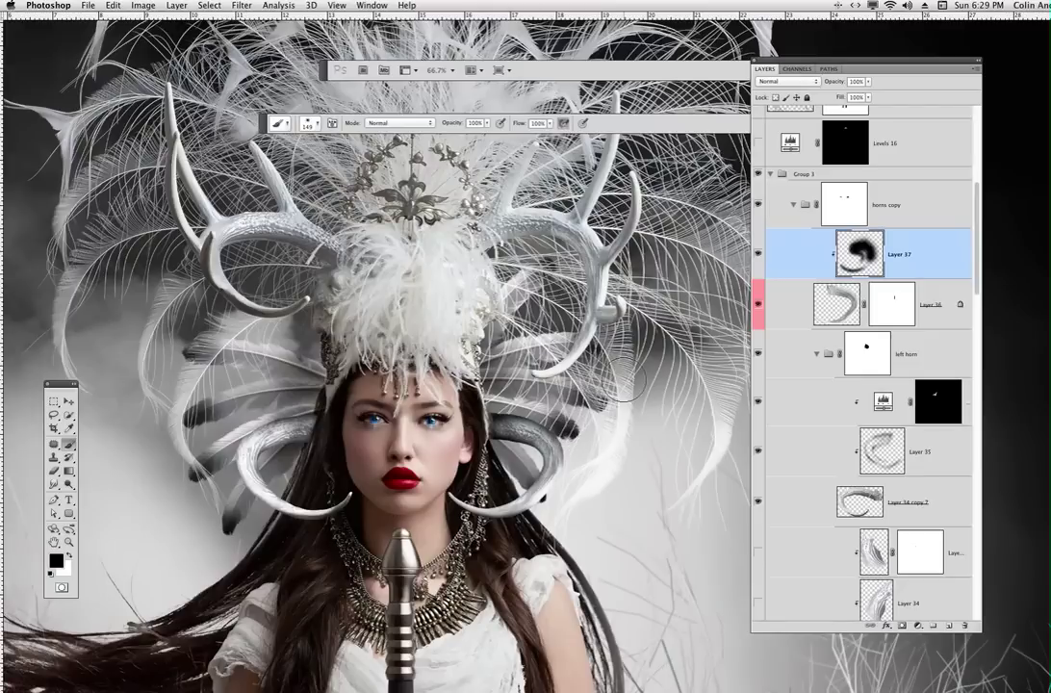
Step: Undo the last shadow stroke on Layer 37, and collapse the horns copy group and Group 3
{"action": "key", "text": "ctrl+z"}
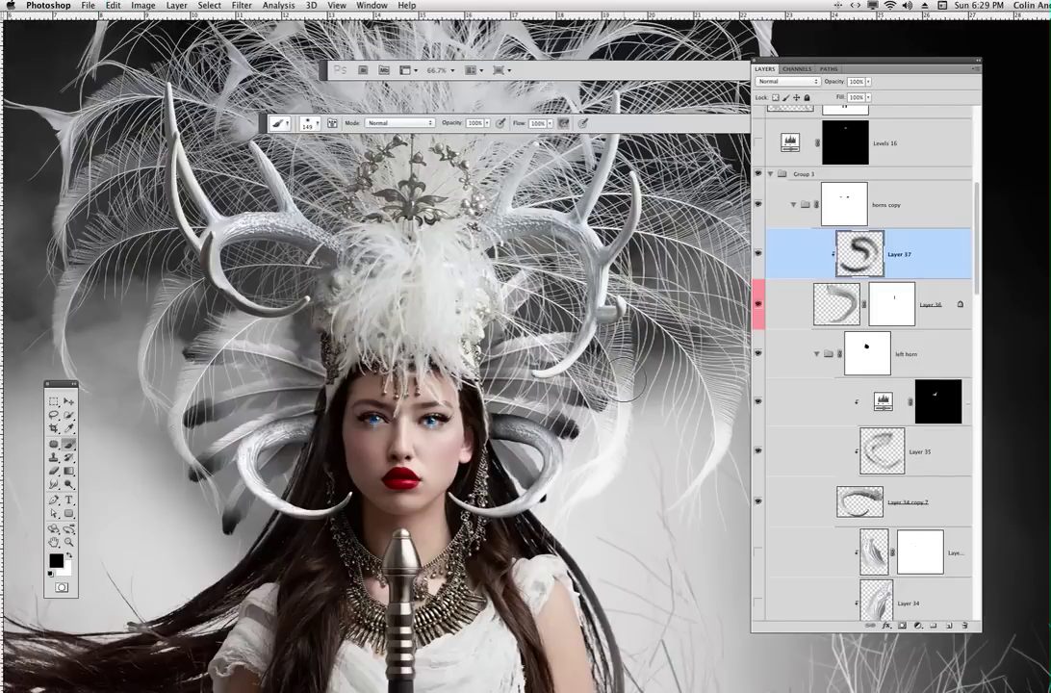
{"action": "left_click", "coordinate": [798, 201]}
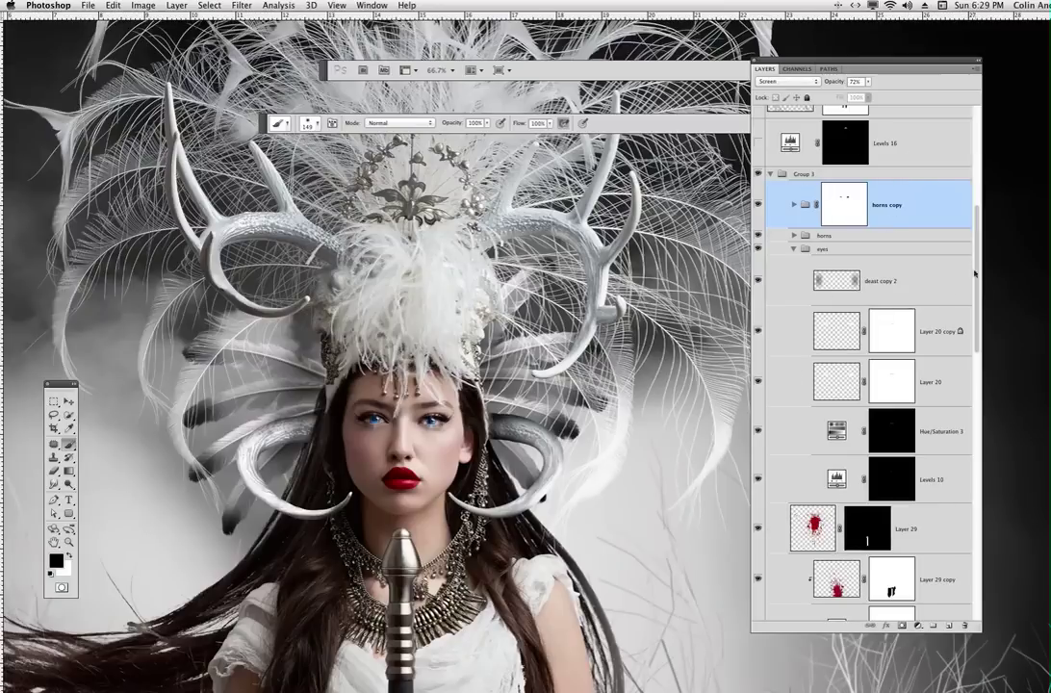
{"action": "left_click_drag", "start_coordinate": [976, 234], "coordinate": [972, 169]}
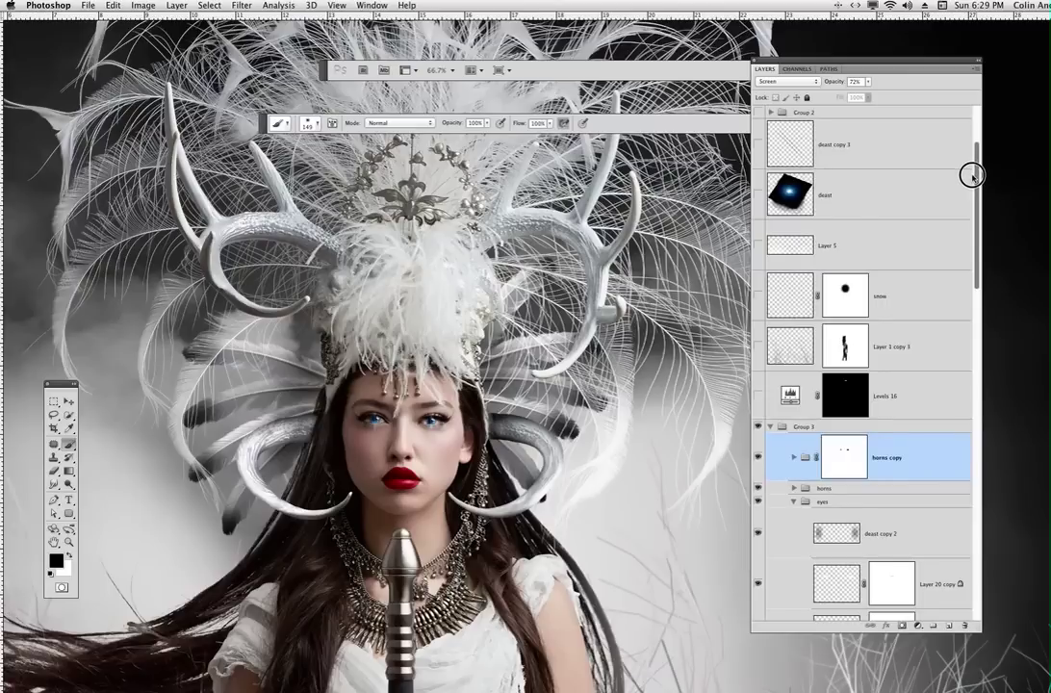
{"action": "left_click", "coordinate": [772, 428]}
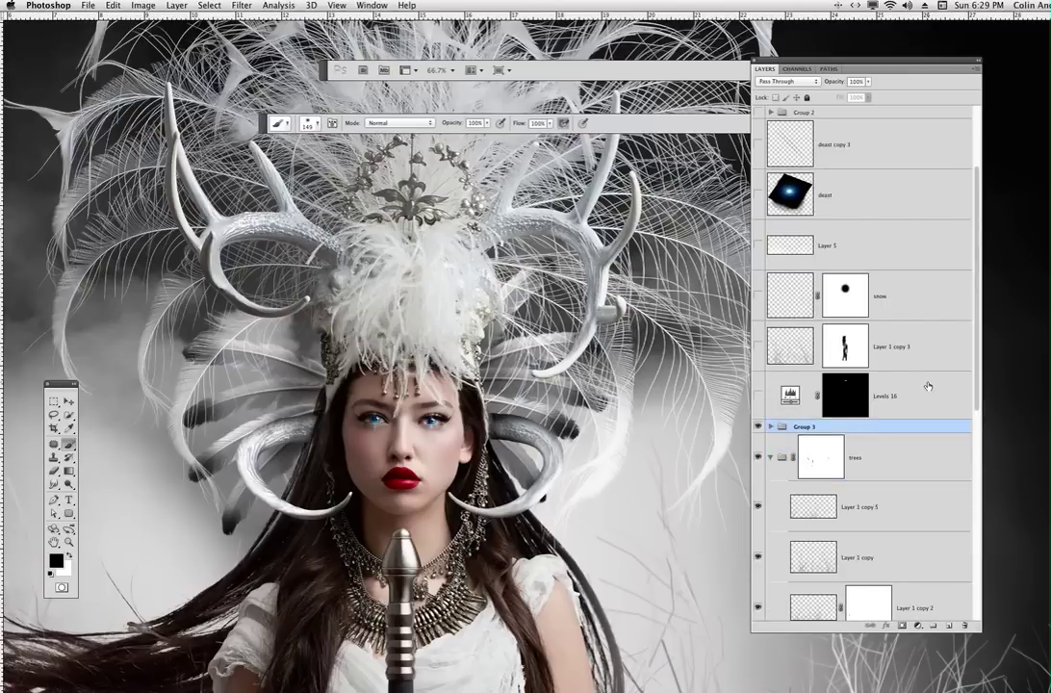
Step: Compare the composite with Group 3 hidden and shown
{"action": "left_click_drag", "start_coordinate": [975, 415], "coordinate": [959, 491]}
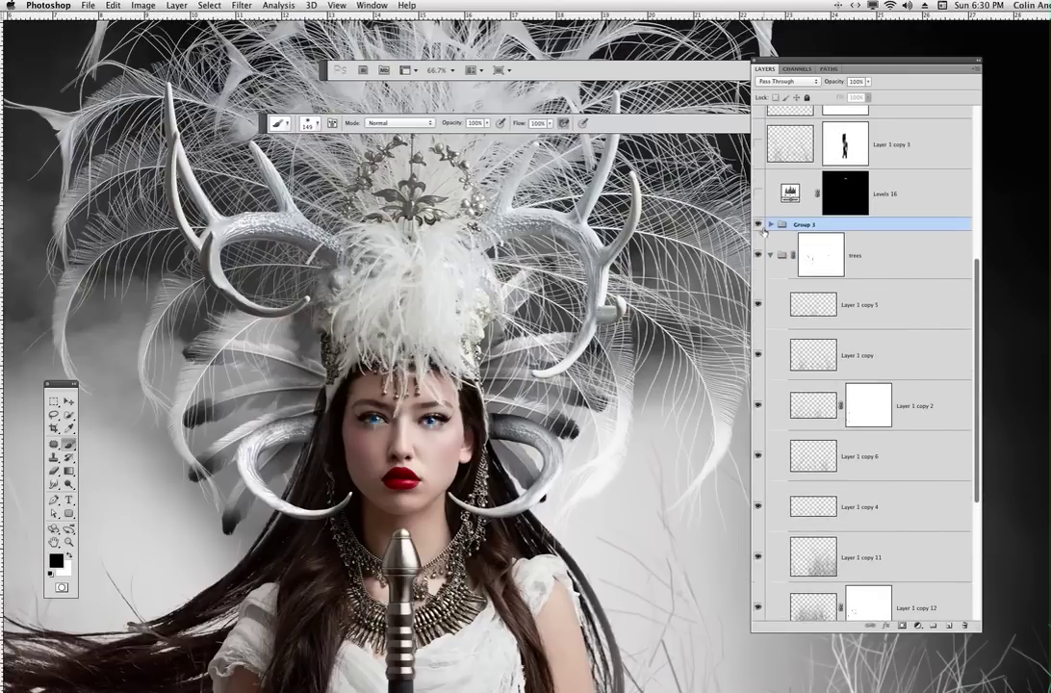
{"action": "left_click", "coordinate": [759, 224]}
{"action": "left_click", "coordinate": [759, 224]}
{"action": "left_click", "coordinate": [760, 222]}
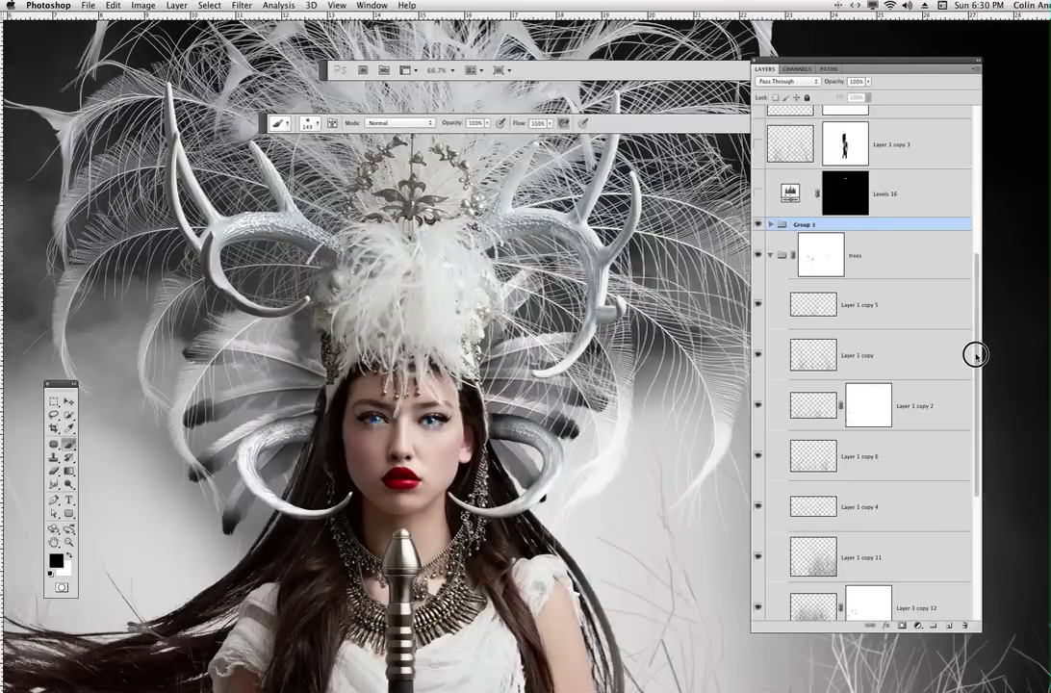
{"action": "scroll", "coordinate": [972, 352], "scroll_direction": "up", "scroll_amount": 2}
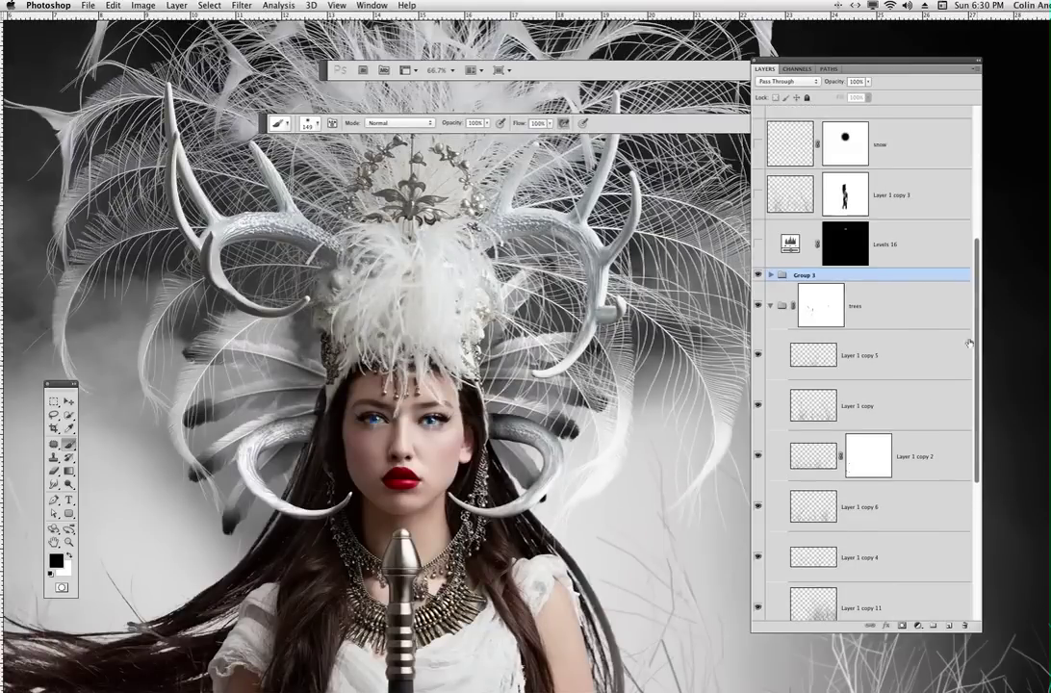
Step: Expand Group 3 and select the layer with the long windblown hair, just above the right feathers group
{"action": "left_click", "coordinate": [770, 275]}
{"action": "scroll", "coordinate": [959, 485], "scroll_direction": "down", "scroll_amount": 15}
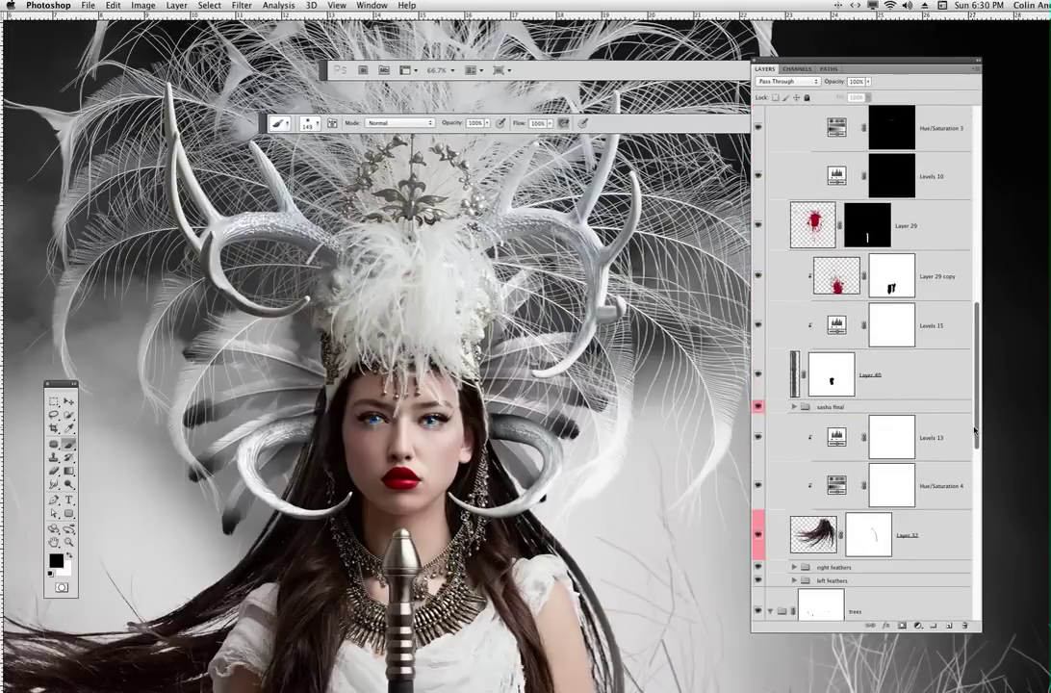
{"action": "left_click", "coordinate": [924, 535]}
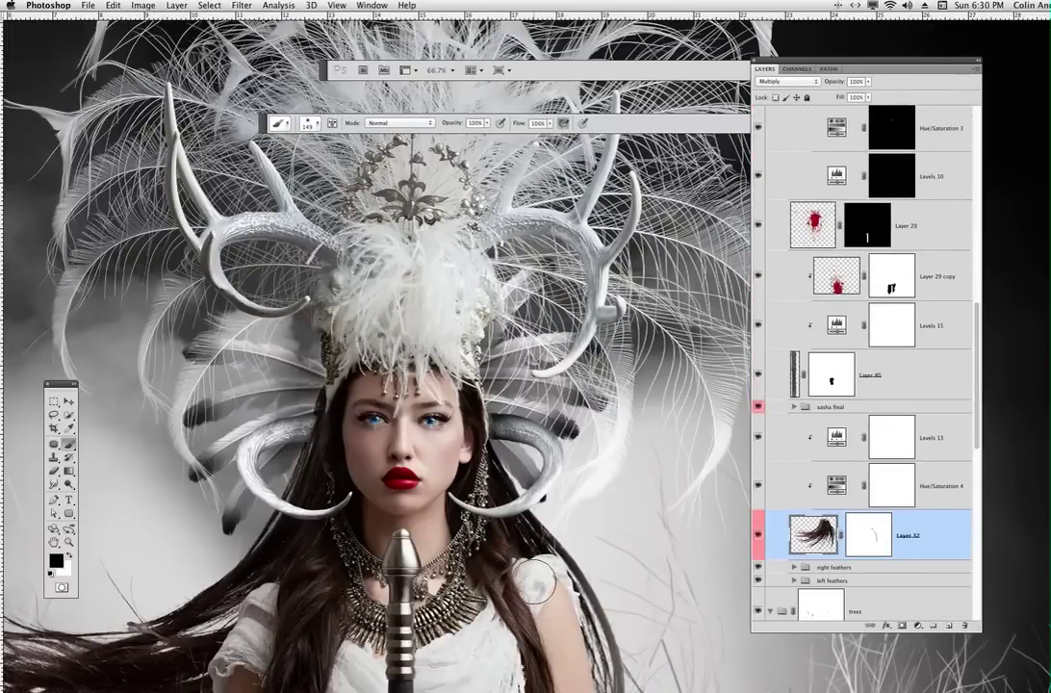
Step: Examine the windblown hair around the warrior, from the headdress and horns to the sword and skirt
{"action": "key", "text": "super+minus"}
{"action": "left_click_drag", "start_coordinate": [543, 558], "coordinate": [629, 302]}
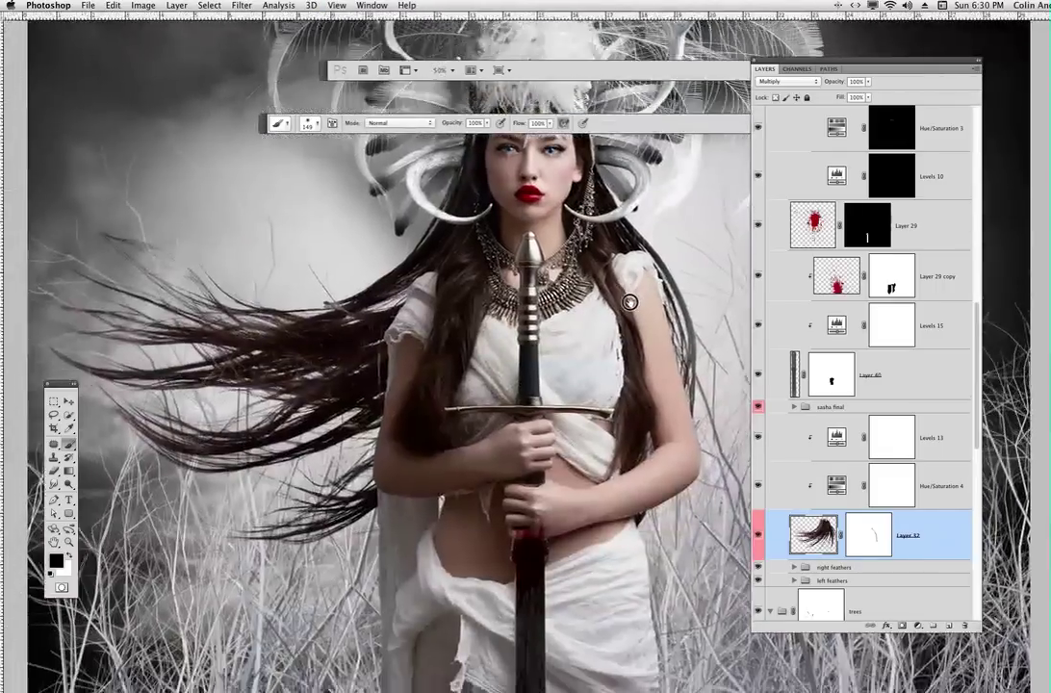
{"action": "scroll", "coordinate": [471, 466], "scroll_direction": "down", "scroll_amount": 3}
{"action": "scroll", "coordinate": [471, 465], "scroll_direction": "left", "scroll_amount": 1}
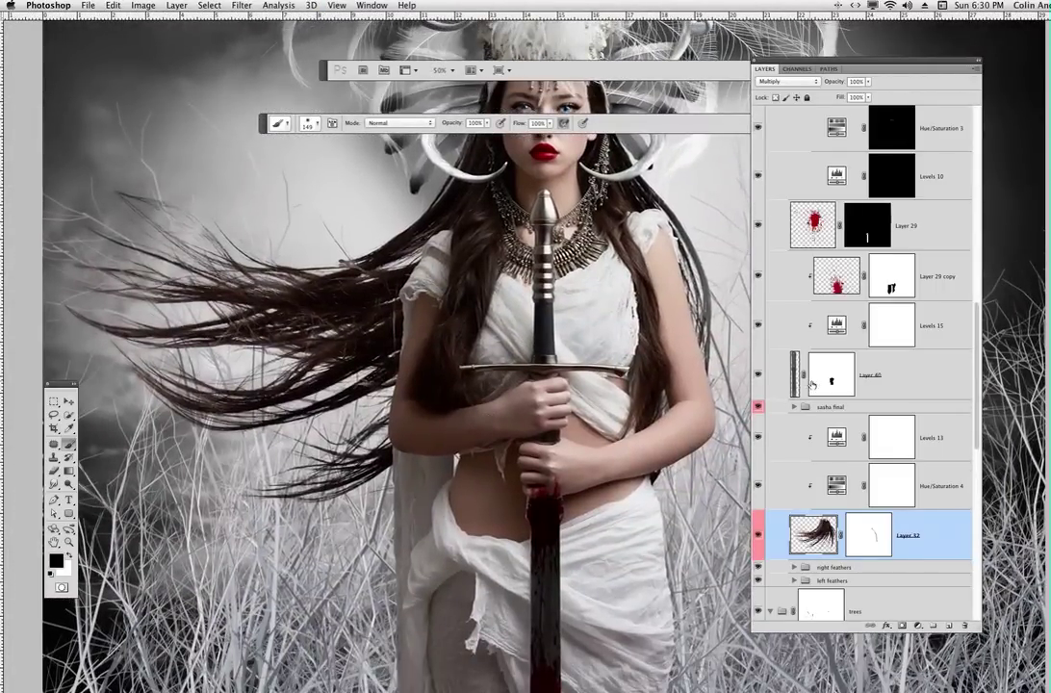
{"action": "scroll", "coordinate": [577, 413], "scroll_direction": "right", "scroll_amount": 4}
{"action": "scroll", "coordinate": [577, 412], "scroll_direction": "down", "scroll_amount": 2}
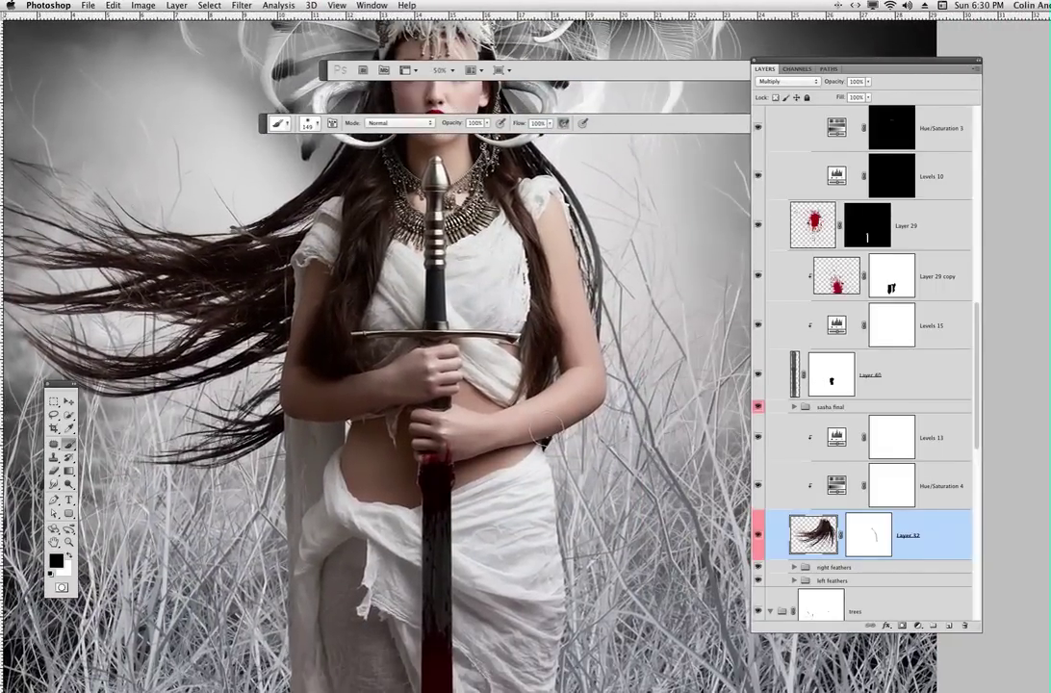
{"action": "key", "text": "v"}
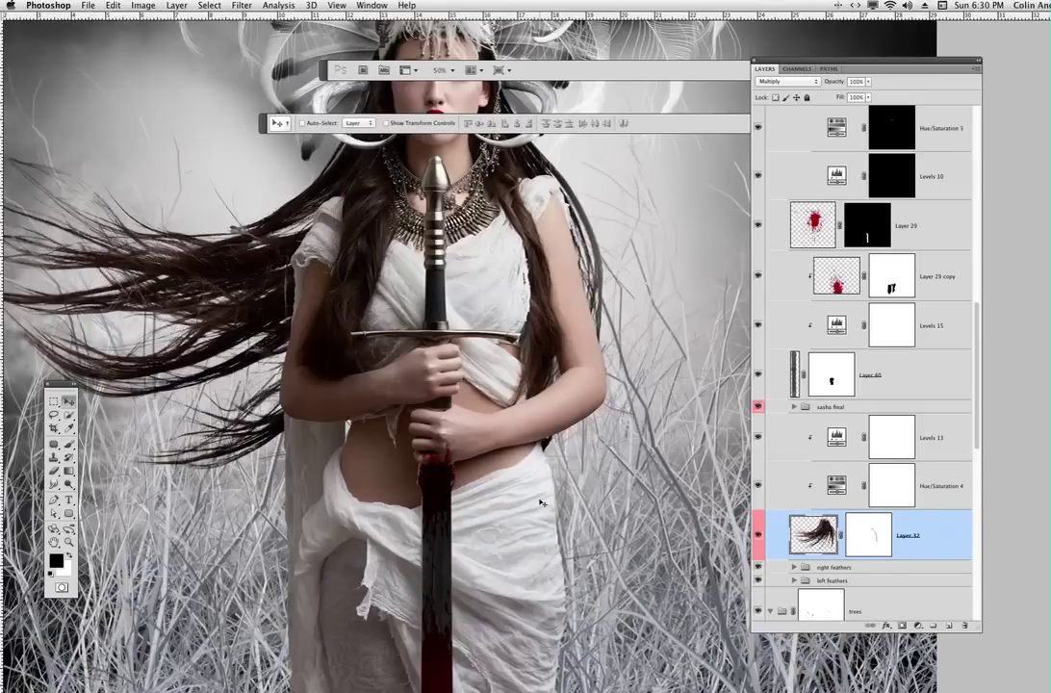
{"action": "scroll", "coordinate": [542, 502], "scroll_direction": "up", "scroll_amount": 3}
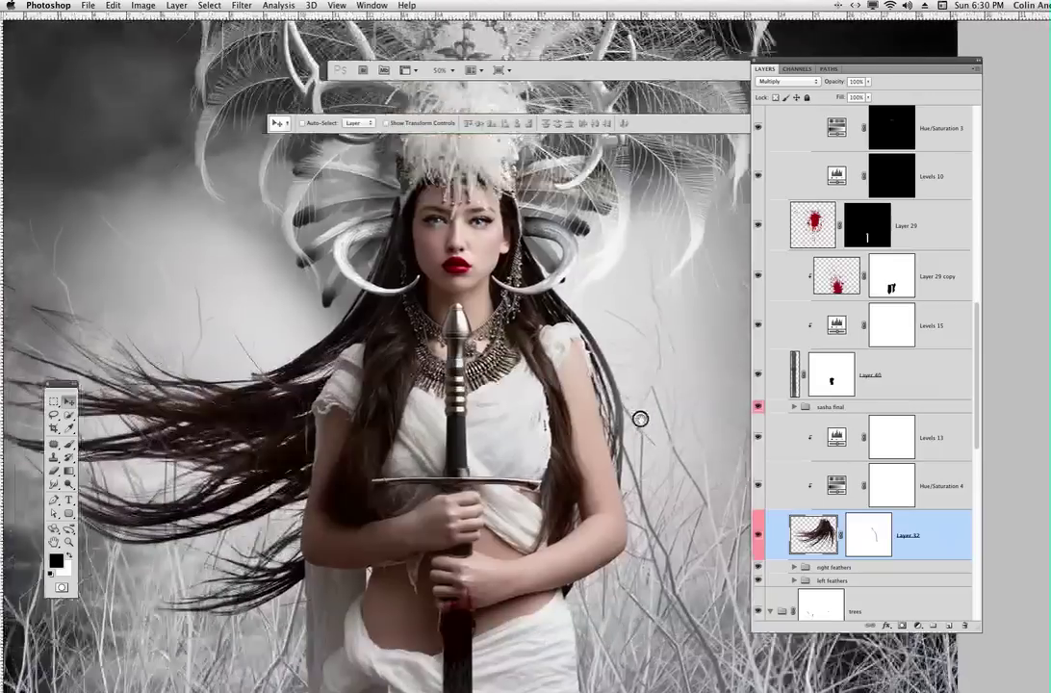
{"action": "left_click_drag", "start_coordinate": [640, 419], "coordinate": [654, 445]}
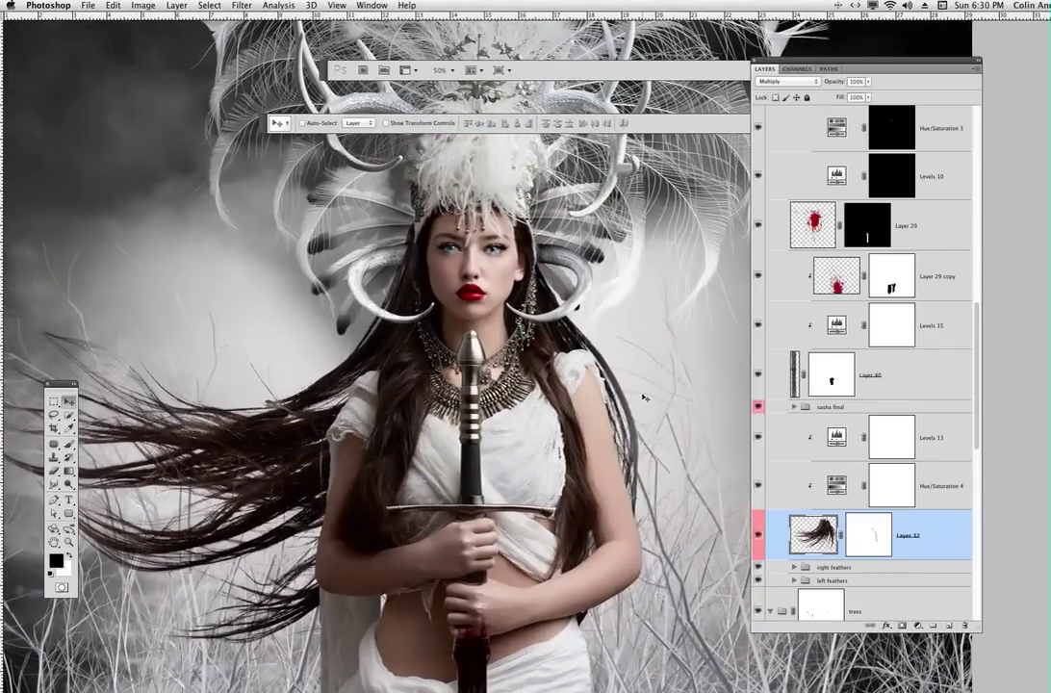
{"action": "scroll", "coordinate": [539, 164], "scroll_direction": "up", "scroll_amount": 5}
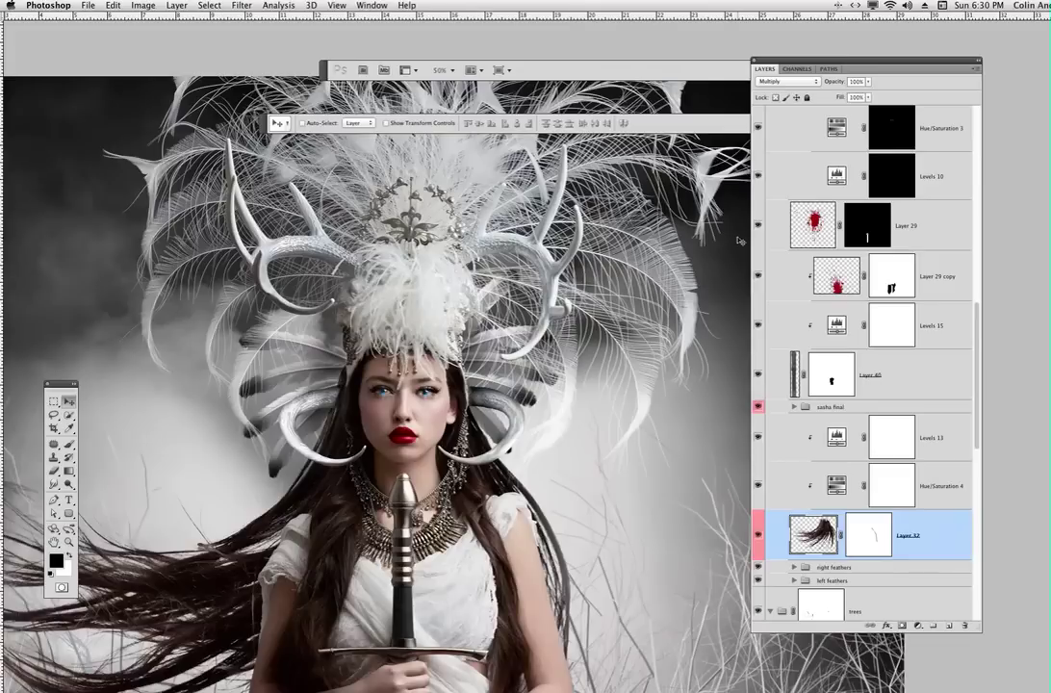
{"action": "left_click_drag", "start_coordinate": [407, 441], "coordinate": [513, 291]}
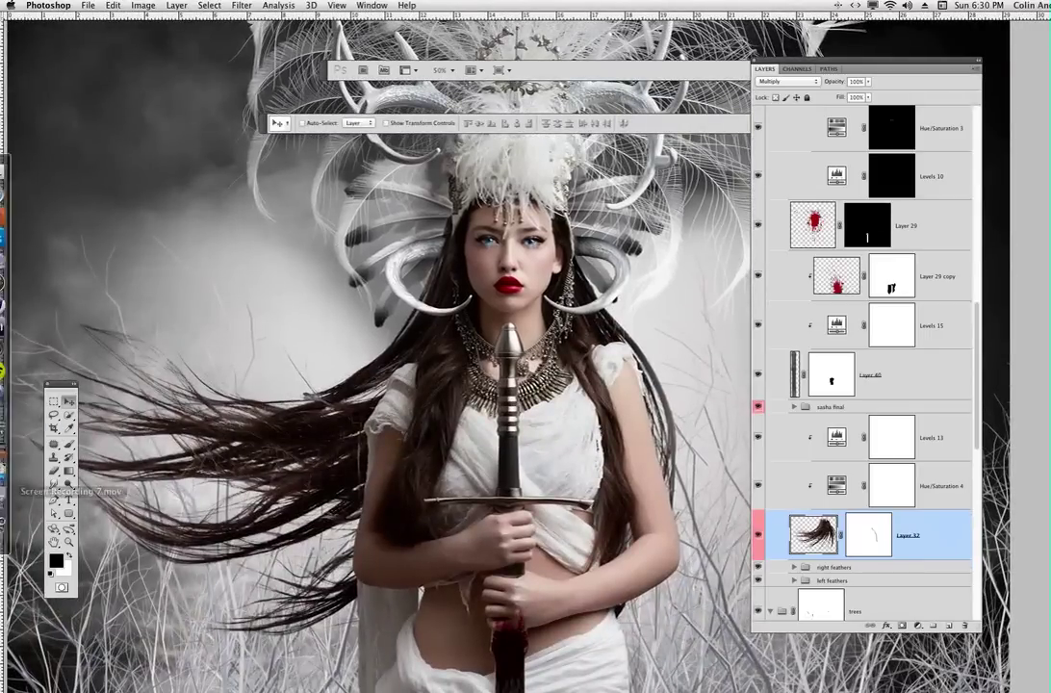
Step: Open the source photo of the woman with windblown hair and move the floating panels clear of the hair
{"action": "left_click", "coordinate": [11, 473]}
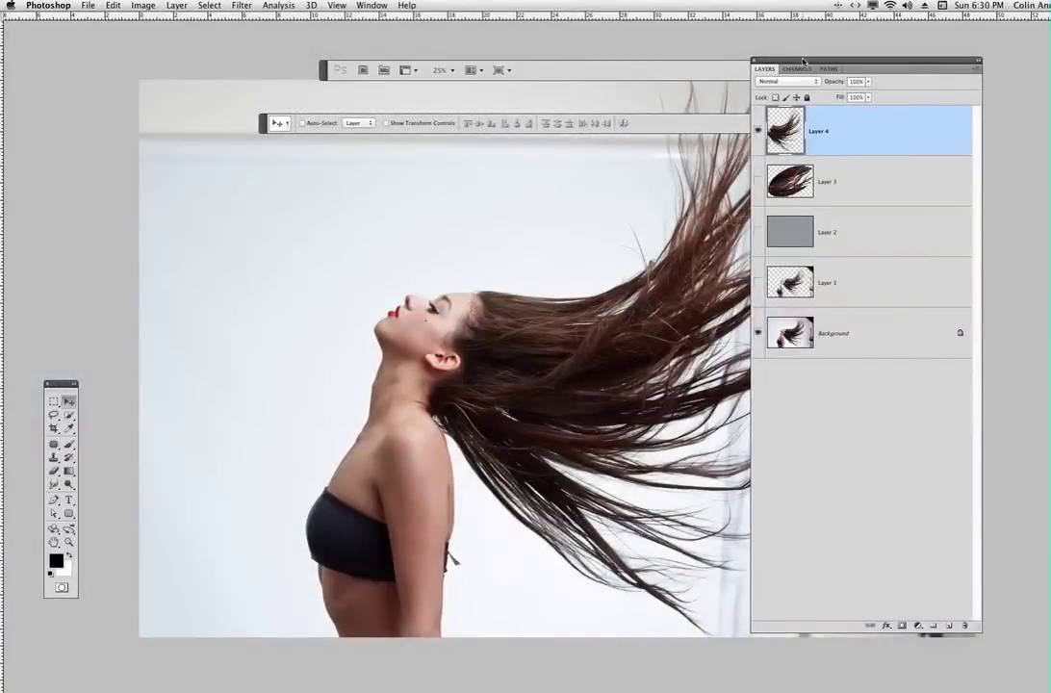
{"action": "left_click_drag", "start_coordinate": [803, 62], "coordinate": [977, 68]}
{"action": "left_click_drag", "start_coordinate": [697, 437], "coordinate": [655, 433]}
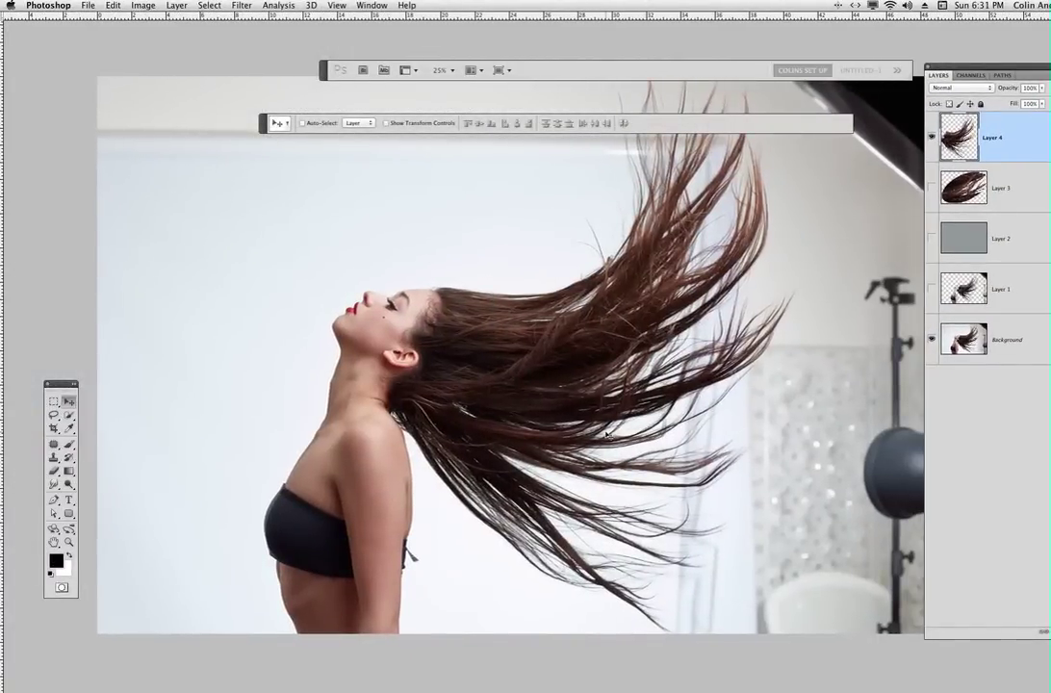
{"action": "left_click_drag", "start_coordinate": [262, 123], "coordinate": [213, 50]}
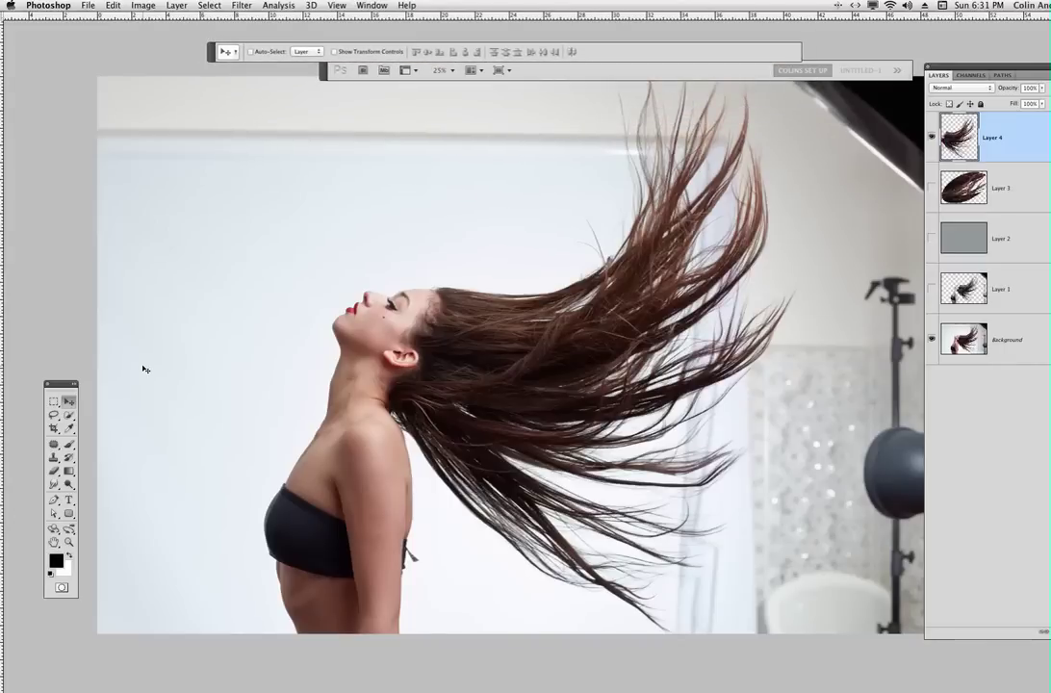
{"action": "left_click_drag", "start_coordinate": [629, 379], "coordinate": [597, 383]}
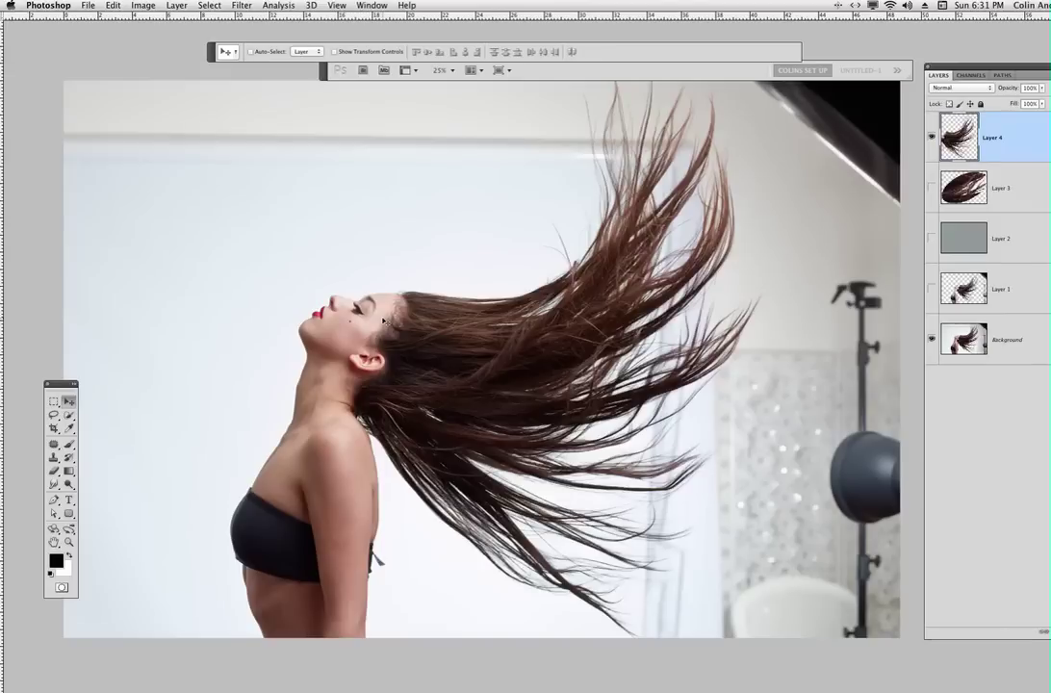
Step: Circle the upper backdrop edge and two areas of hair tips with the 149 px black brush, then undo the three circles
{"action": "left_click", "coordinate": [68, 444]}
{"action": "mouse_move", "coordinate": [400, 126]}
{"action": "left_mouse_down"}
{"action": "mouse_move", "coordinate": [352, 175]}
{"action": "mouse_move", "coordinate": [347, 124]}
{"action": "left_mouse_up"}
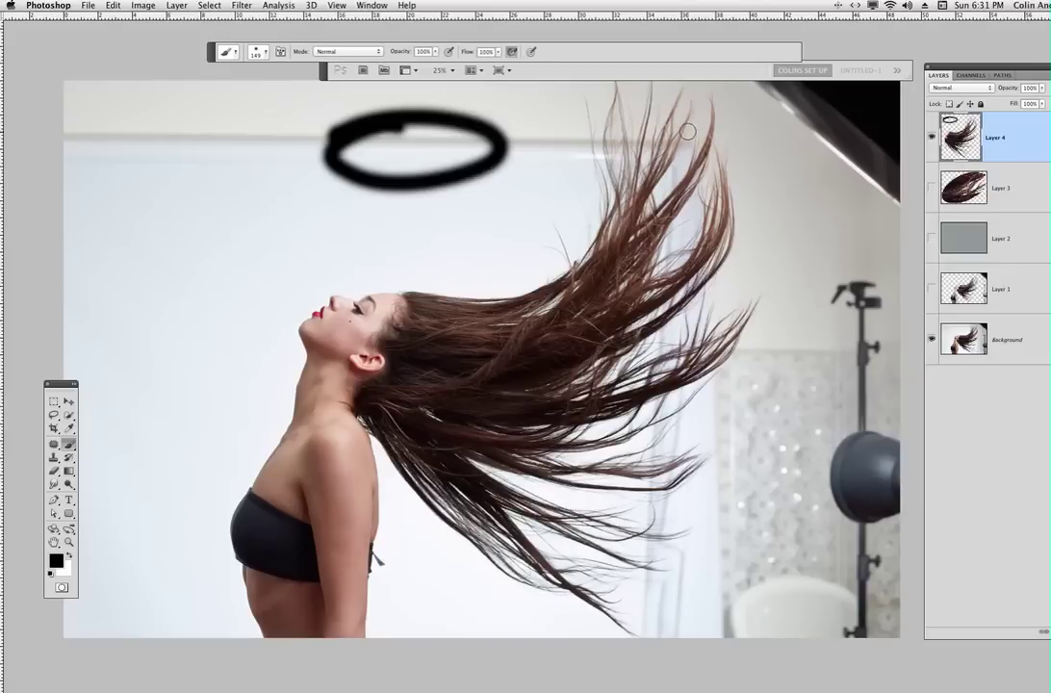
{"action": "mouse_move", "coordinate": [688, 130]}
{"action": "left_mouse_down"}
{"action": "mouse_move", "coordinate": [697, 159]}
{"action": "mouse_move", "coordinate": [716, 130]}
{"action": "left_mouse_up"}
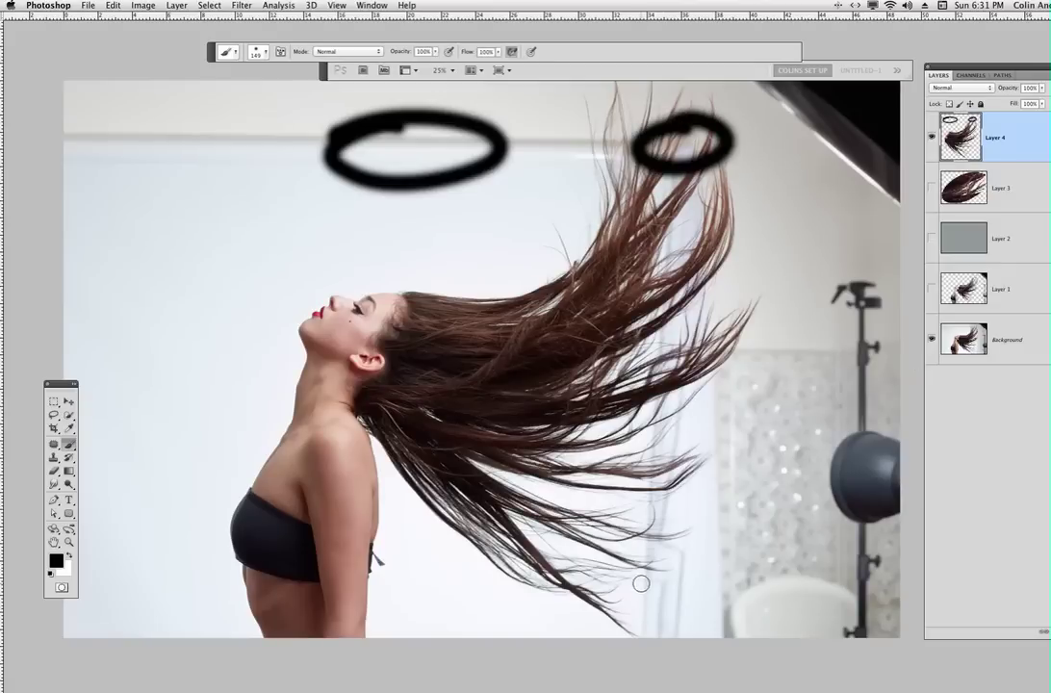
{"action": "left_click_drag", "start_coordinate": [674, 481], "coordinate": [625, 445]}
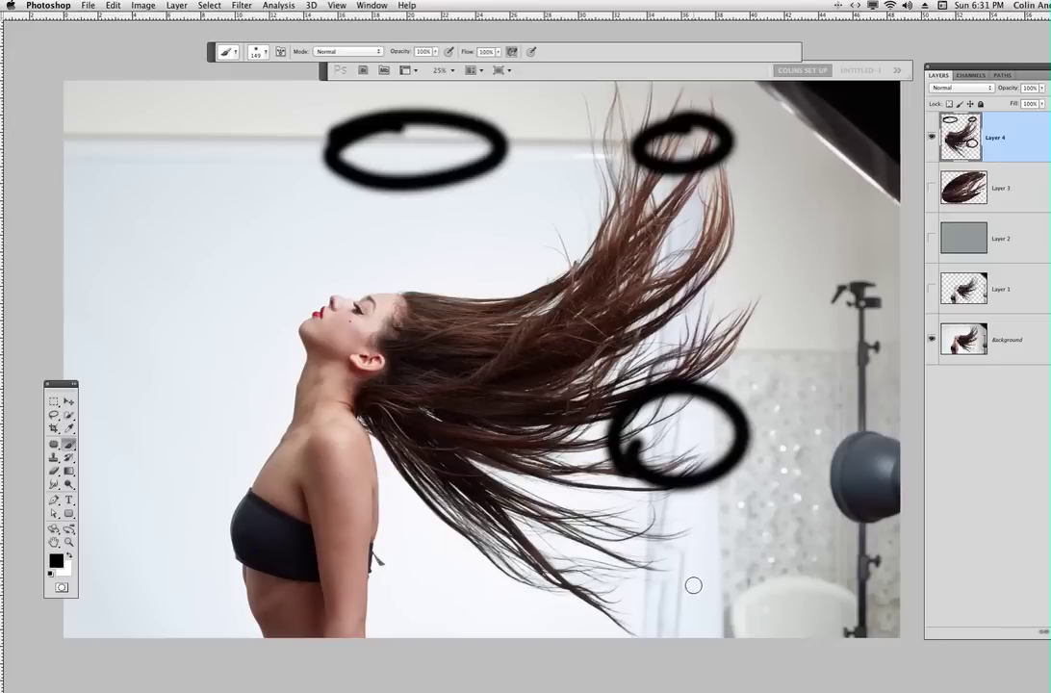
{"action": "key", "text": "super+alt+z"}
{"action": "key", "text": "super+alt+z"}
{"action": "key", "text": "super+alt+z"}
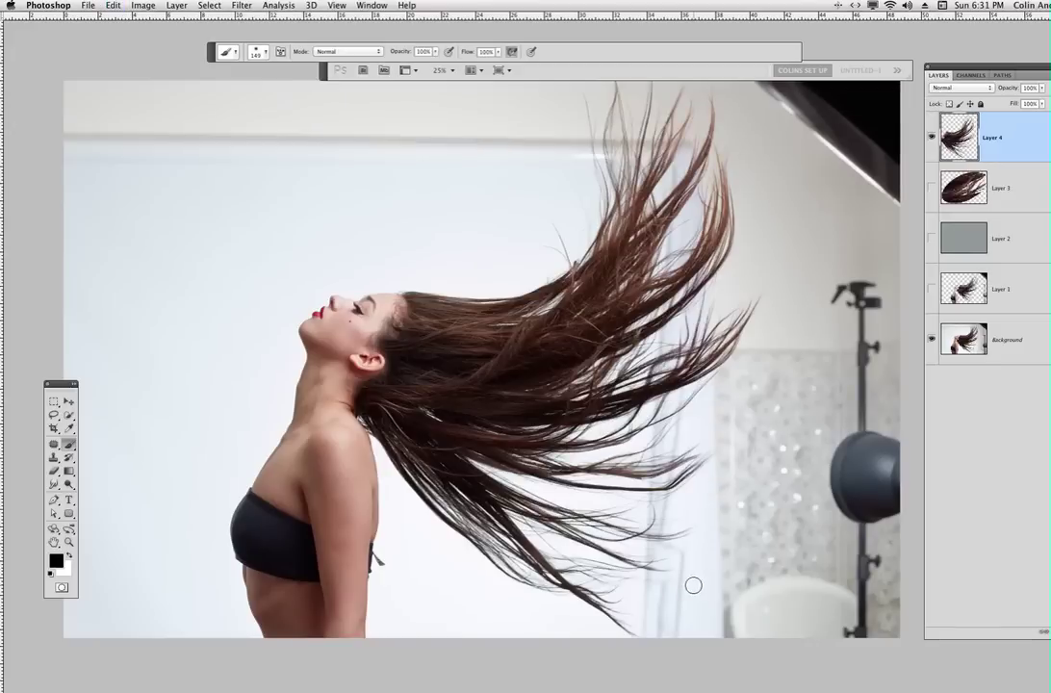
{"action": "left_click", "coordinate": [69, 402]}
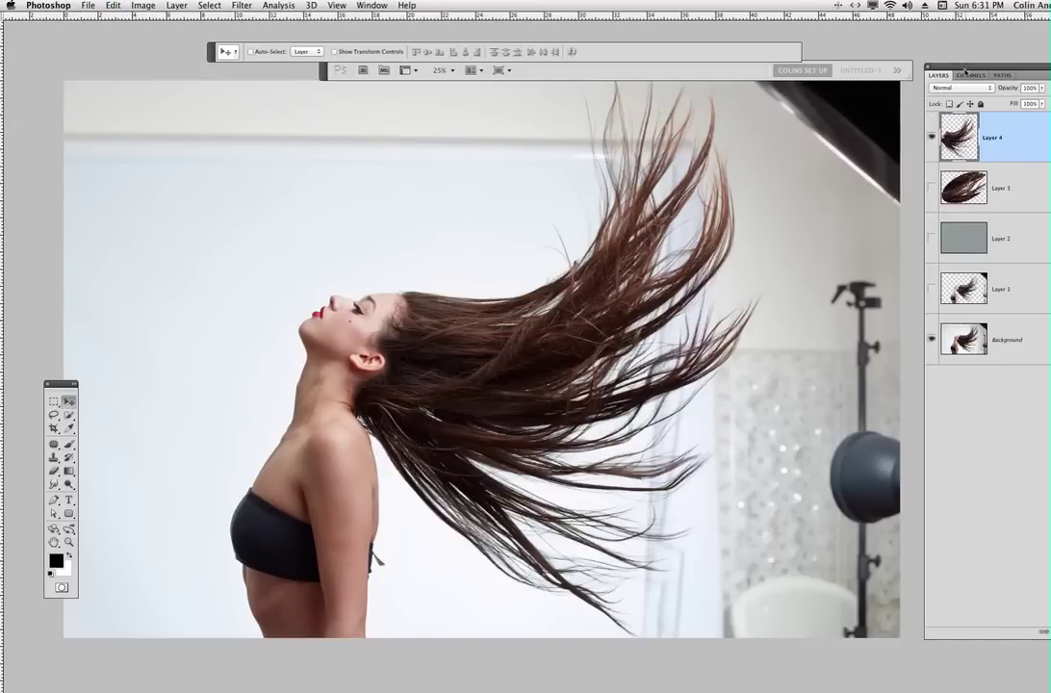
Step: Hide Layer 4 and draw a loose lasso selection around all of the windblown hair
{"action": "left_click_drag", "start_coordinate": [952, 67], "coordinate": [872, 84]}
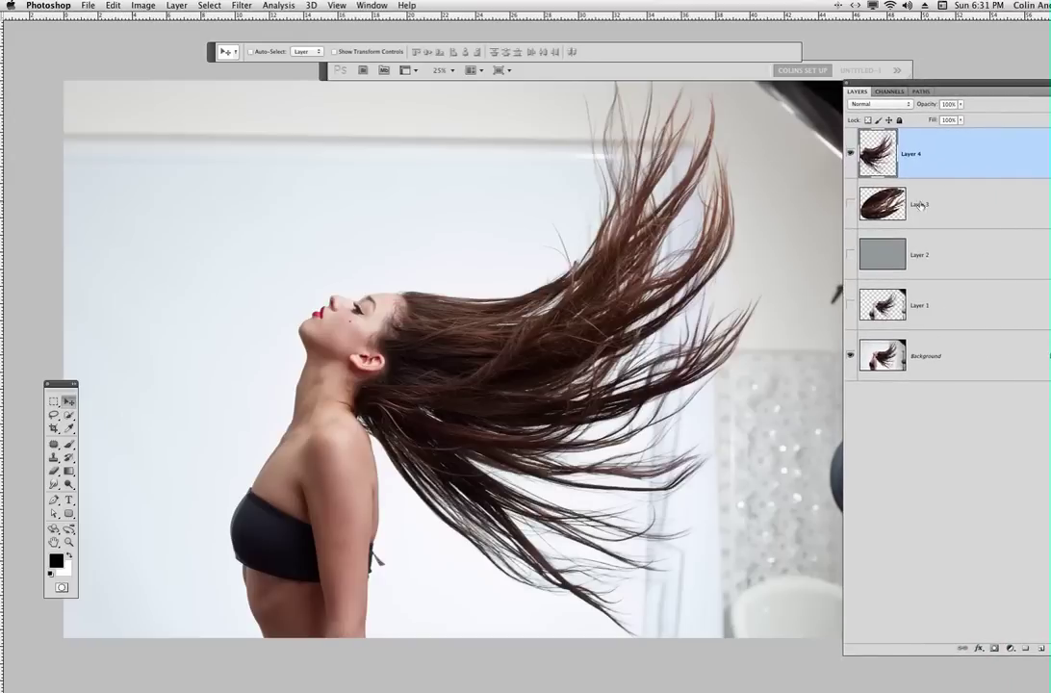
{"action": "left_click", "coordinate": [849, 154]}
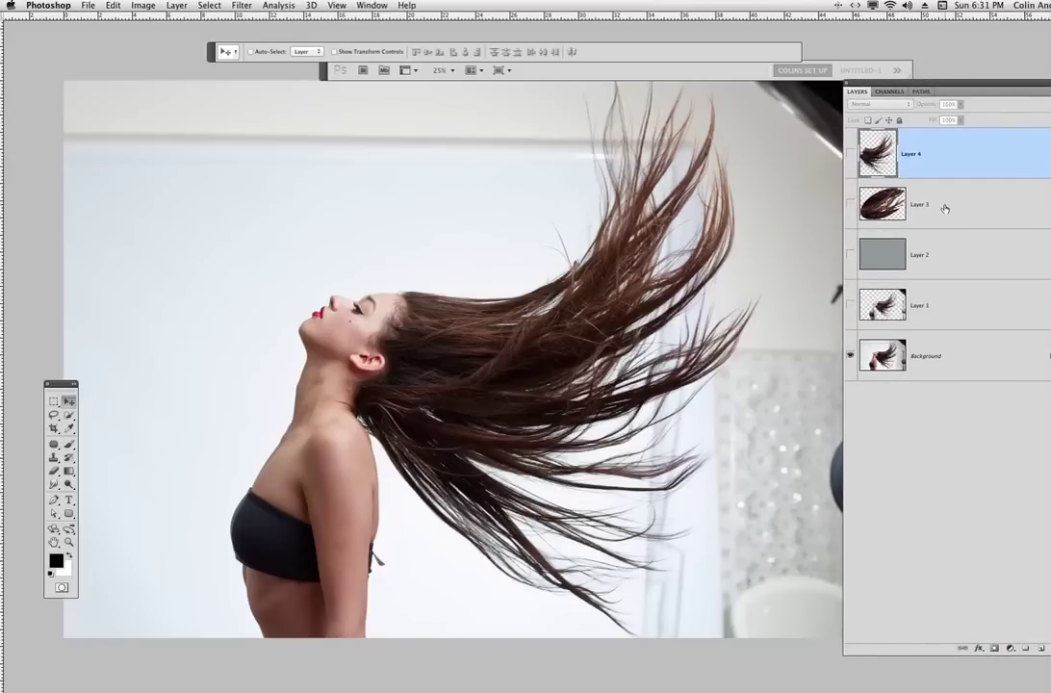
{"action": "left_click", "coordinate": [53, 415]}
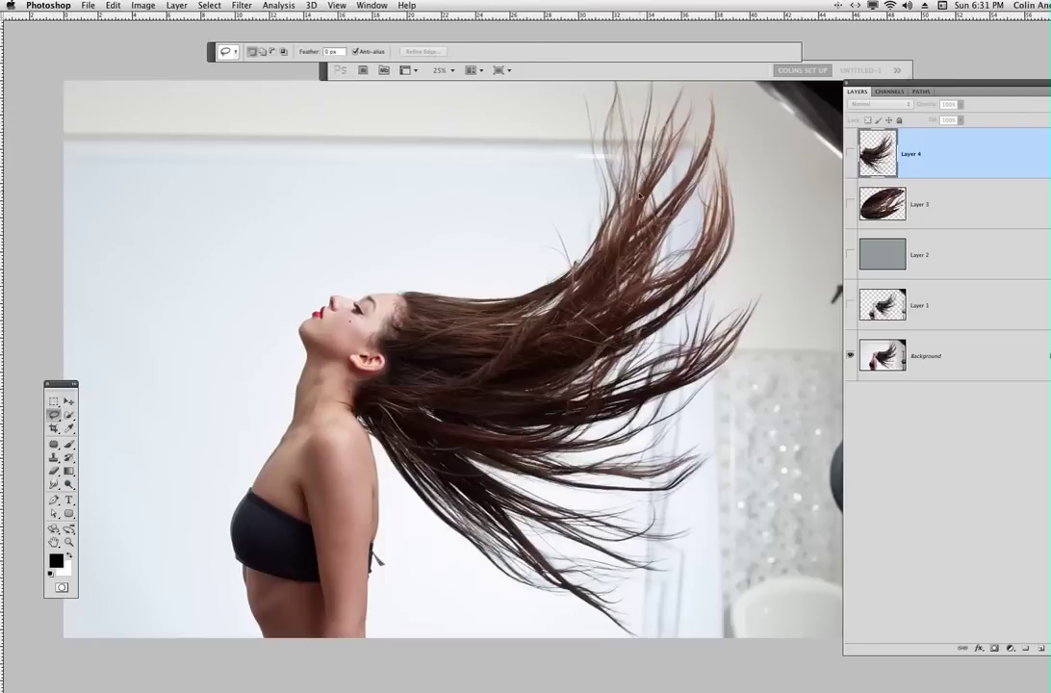
{"action": "scroll", "coordinate": [511, 241], "scroll_direction": "right", "scroll_amount": 5}
{"action": "mouse_move", "coordinate": [465, 244]}
{"action": "left_mouse_down"}
{"action": "mouse_move", "coordinate": [491, 130]}
{"action": "mouse_move", "coordinate": [548, 83]}
{"action": "mouse_move", "coordinate": [640, 88]}
{"action": "mouse_move", "coordinate": [672, 111]}
{"action": "mouse_move", "coordinate": [683, 146]}
{"action": "mouse_move", "coordinate": [679, 253]}
{"action": "mouse_move", "coordinate": [705, 316]}
{"action": "mouse_move", "coordinate": [693, 360]}
{"action": "mouse_move", "coordinate": [615, 431]}
{"action": "mouse_move", "coordinate": [652, 450]}
{"action": "mouse_move", "coordinate": [649, 483]}
{"action": "mouse_move", "coordinate": [616, 518]}
{"action": "mouse_move", "coordinate": [612, 581]}
{"action": "mouse_move", "coordinate": [566, 601]}
{"action": "mouse_move", "coordinate": [572, 637]}
{"action": "mouse_move", "coordinate": [559, 654]}
{"action": "mouse_move", "coordinate": [491, 633]}
{"action": "mouse_move", "coordinate": [369, 560]}
{"action": "mouse_move", "coordinate": [273, 420]}
{"action": "mouse_move", "coordinate": [274, 382]}
{"action": "mouse_move", "coordinate": [317, 307]}
{"action": "mouse_move", "coordinate": [426, 285]}
{"action": "left_mouse_up"}
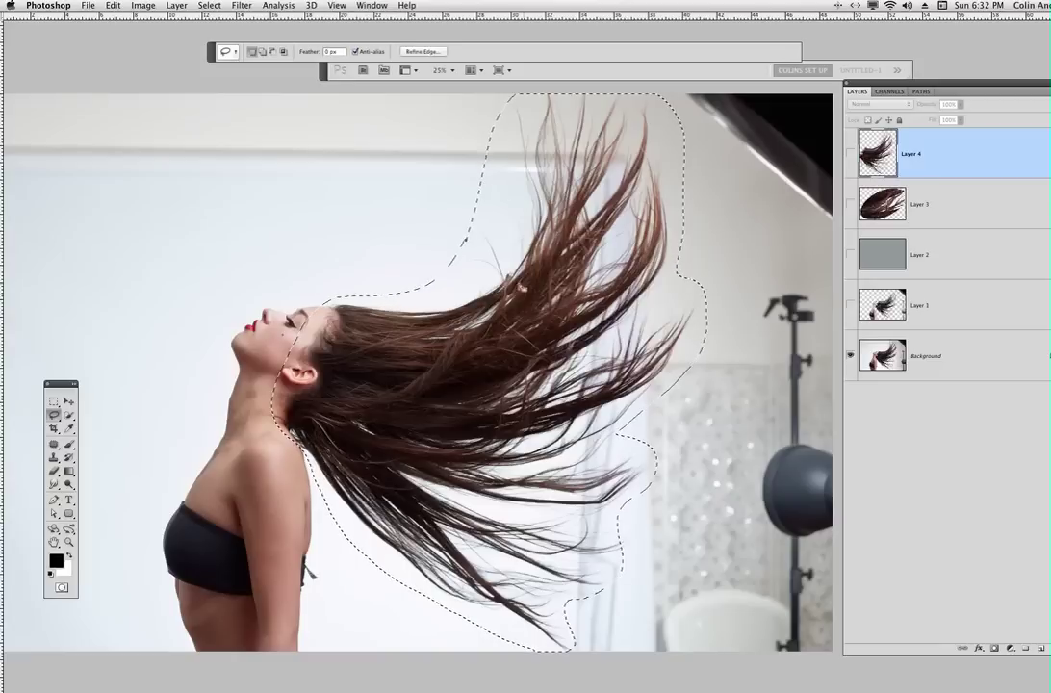
Step: Copy the selected hair from Background to a new layer, place it directly above Layer 2, and show the gray Layer 2
{"action": "left_click", "coordinate": [891, 352]}
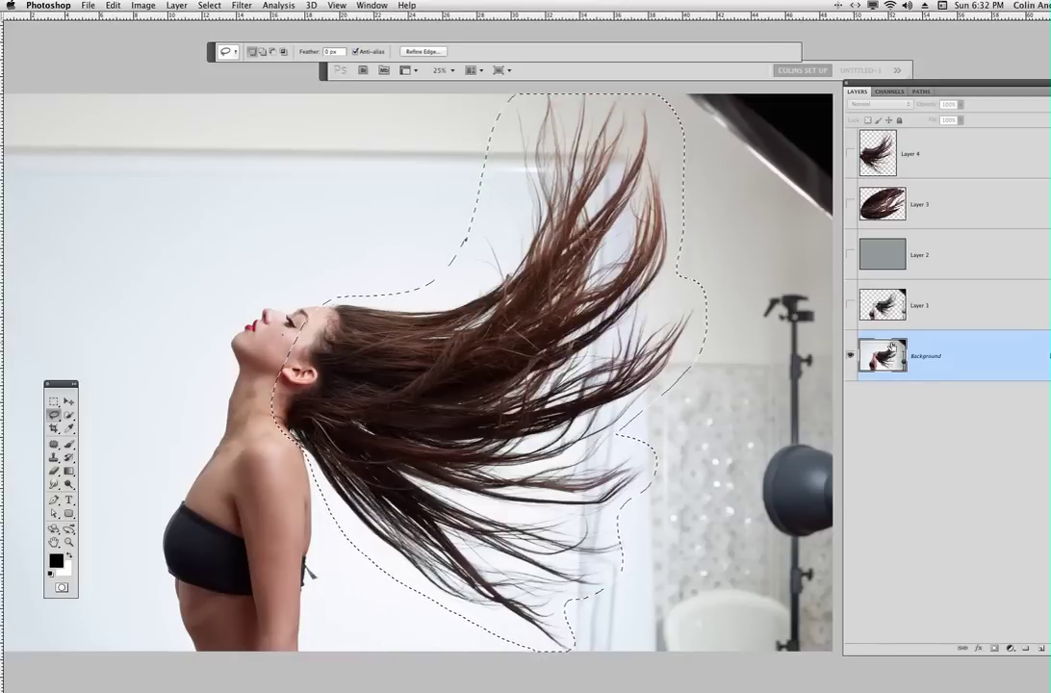
{"action": "key", "text": "ctrl+j"}
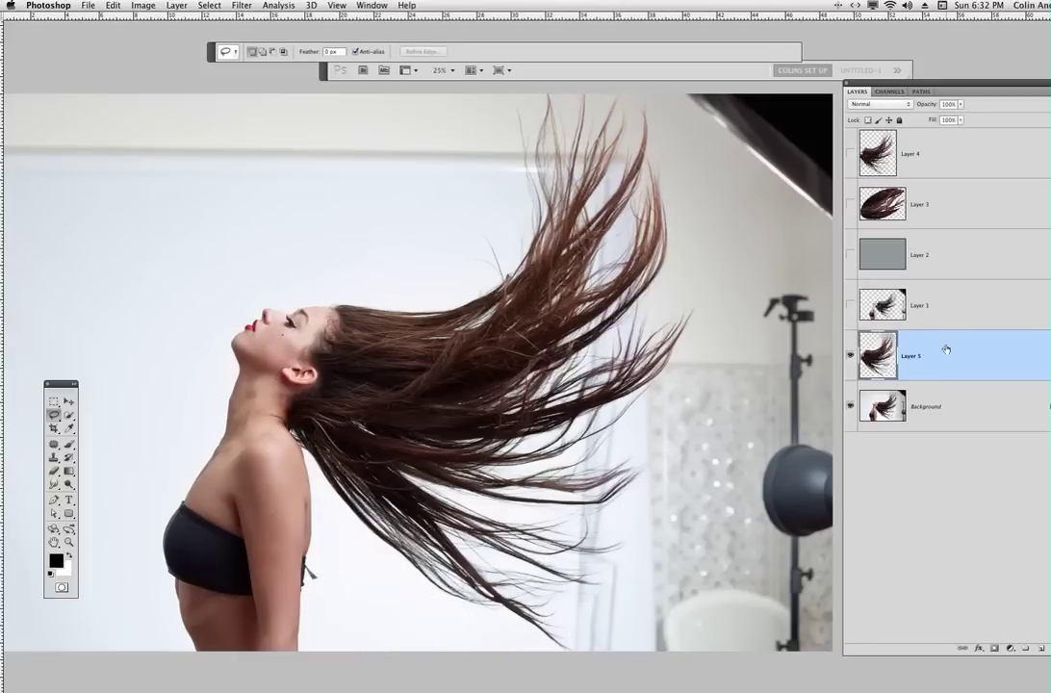
{"action": "left_click_drag", "start_coordinate": [943, 354], "coordinate": [974, 214]}
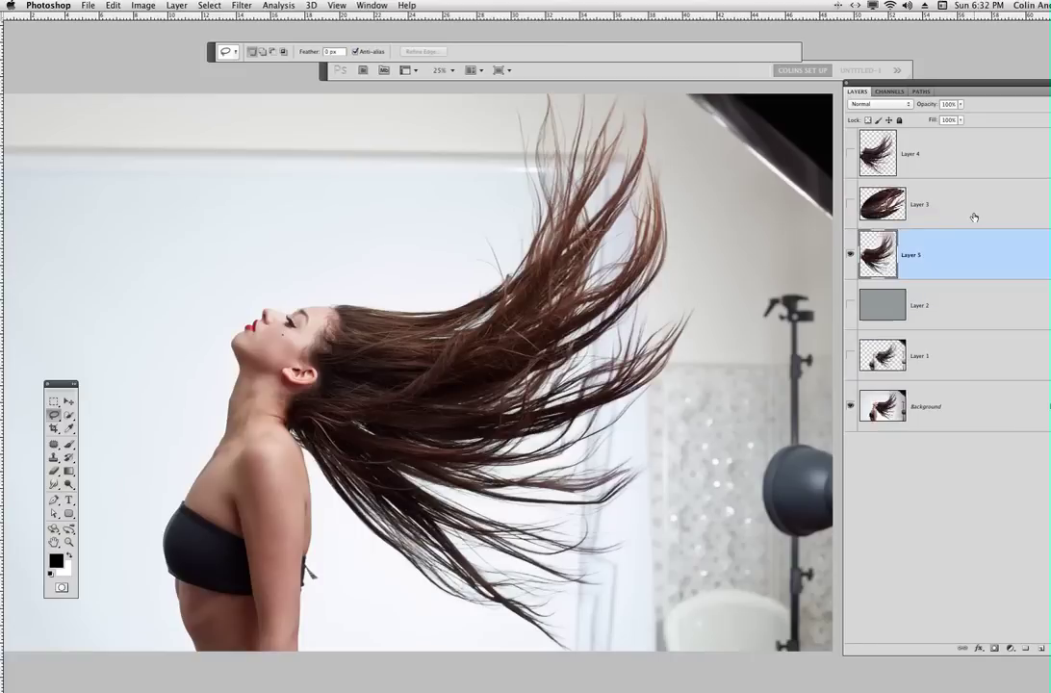
{"action": "left_click", "coordinate": [850, 304]}
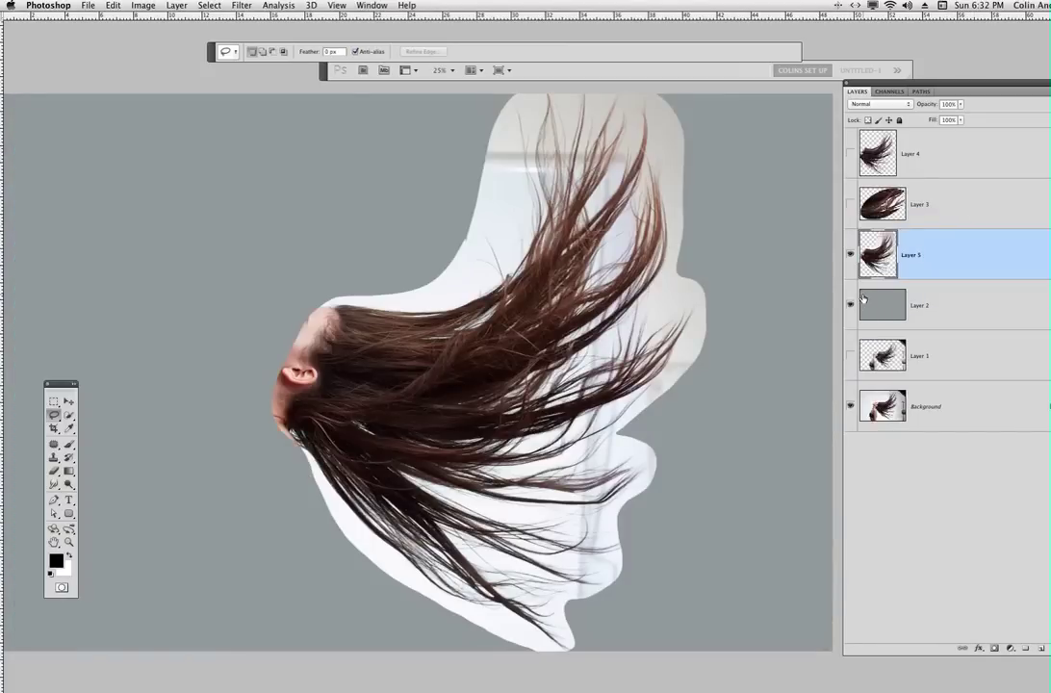
{"action": "key", "text": "v"}
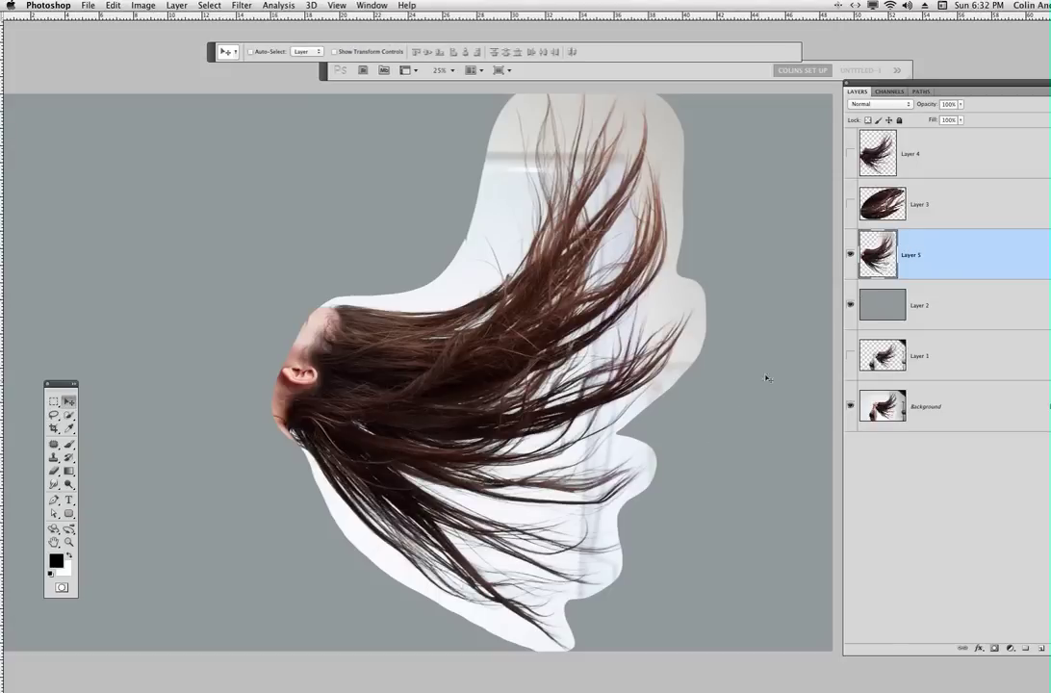
Step: Load Layer 5's outline as a selection and use Color Range with Fuzziness 179 to select the pale backdrop around the hair
{"action": "left_click", "coordinate": [889, 248], "text": "super"}
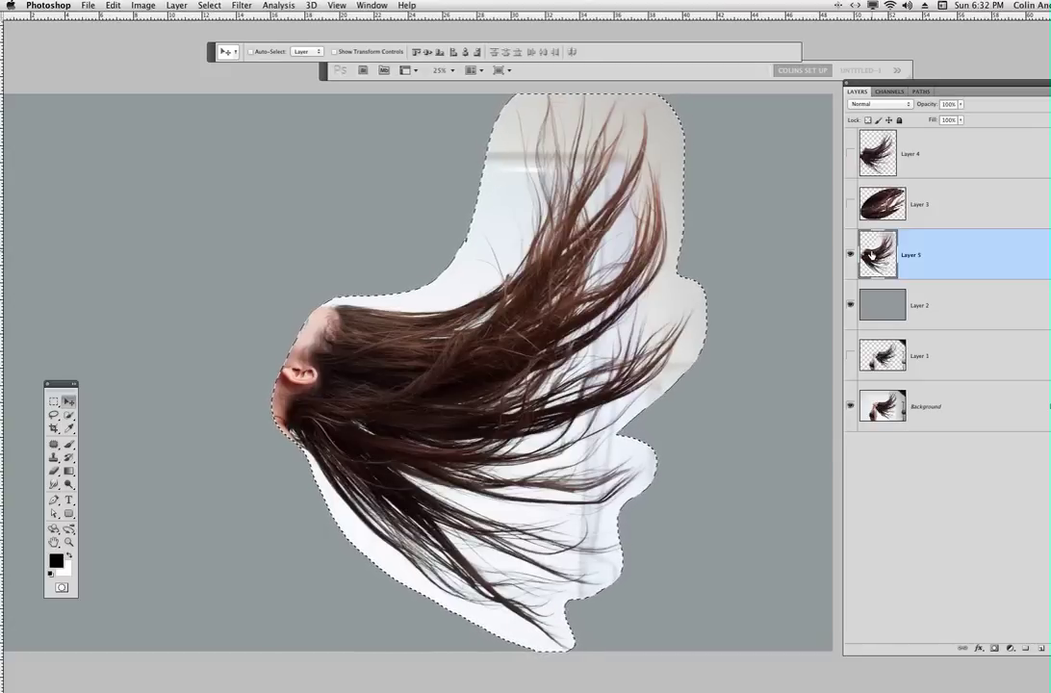
{"action": "left_click", "coordinate": [210, 5]}
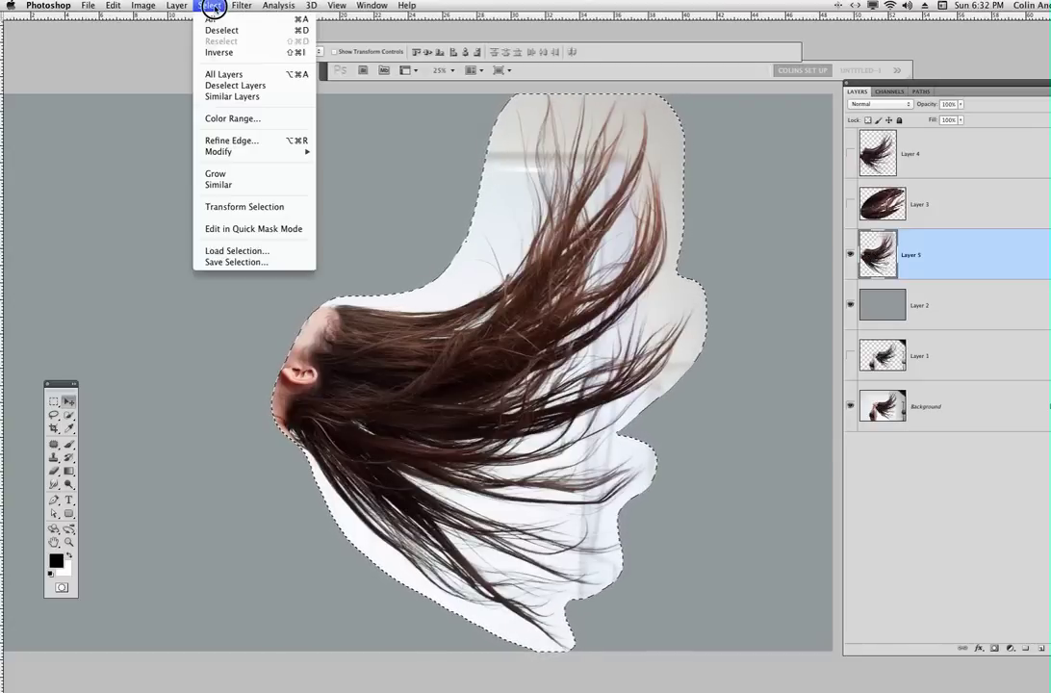
{"action": "left_click", "coordinate": [223, 119]}
{"action": "left_click_drag", "start_coordinate": [635, 179], "coordinate": [731, 165]}
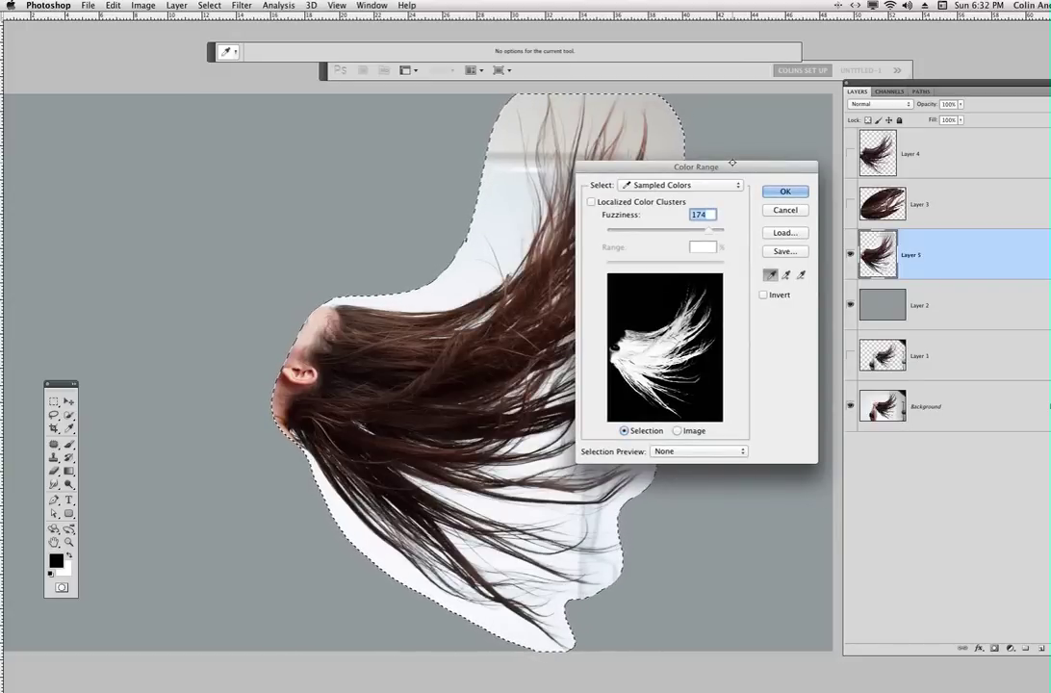
{"action": "left_click", "coordinate": [464, 281]}
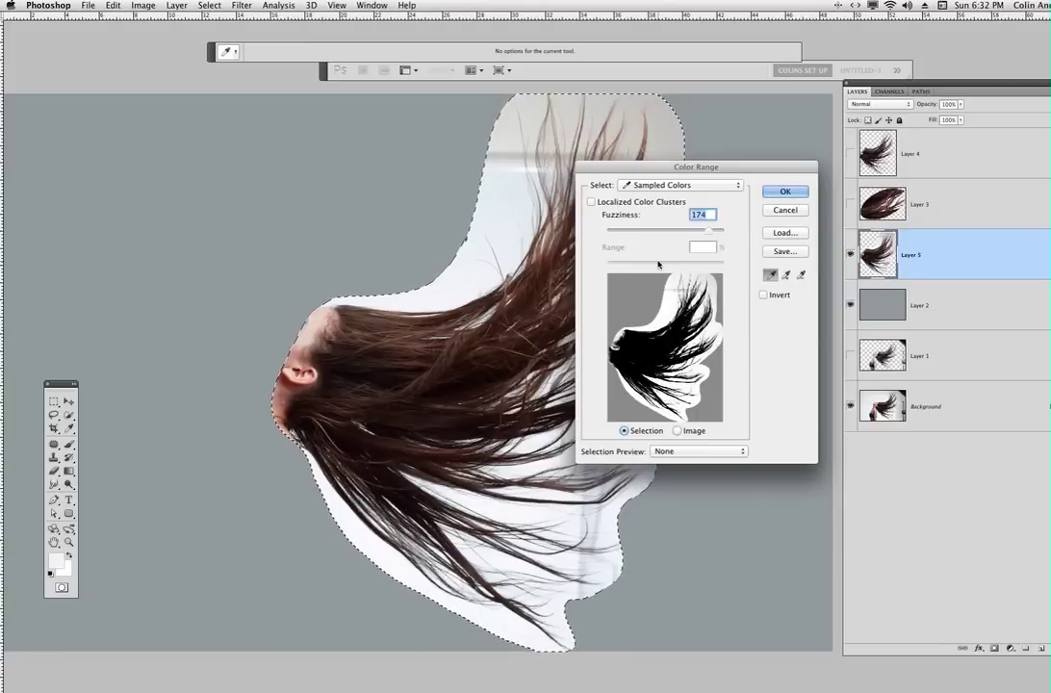
{"action": "left_click_drag", "start_coordinate": [727, 168], "coordinate": [876, 180]}
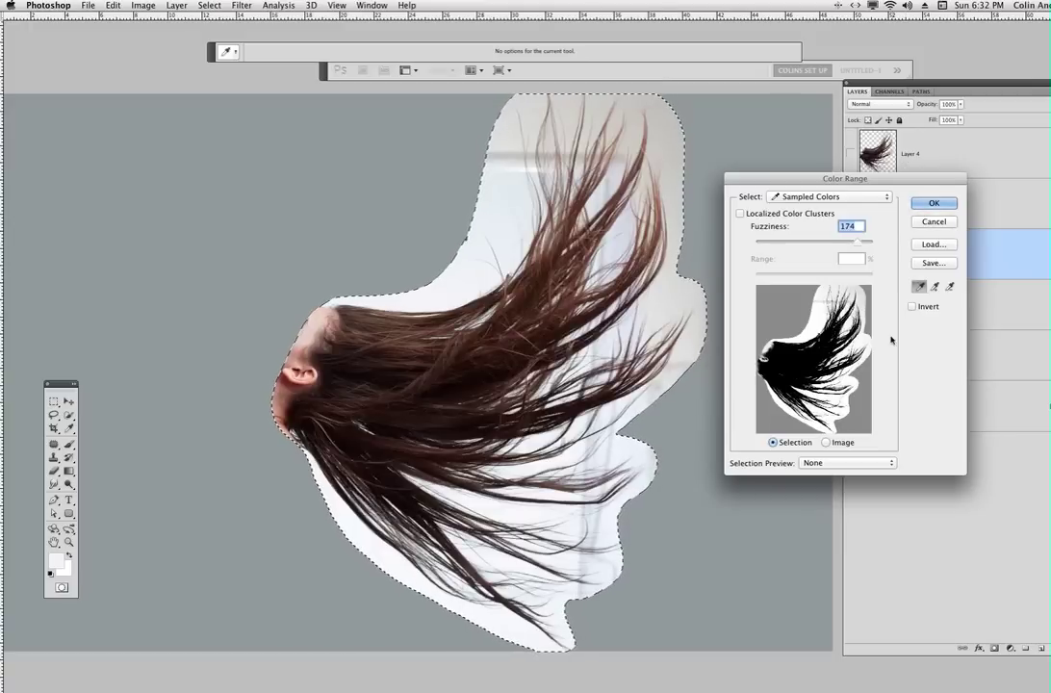
{"action": "mouse_move", "coordinate": [857, 241]}
{"action": "left_mouse_down"}
{"action": "mouse_move", "coordinate": [821, 253]}
{"action": "mouse_move", "coordinate": [858, 244]}
{"action": "mouse_move", "coordinate": [787, 242]}
{"action": "mouse_move", "coordinate": [875, 243]}
{"action": "mouse_move", "coordinate": [841, 249]}
{"action": "mouse_move", "coordinate": [863, 242]}
{"action": "left_mouse_up"}
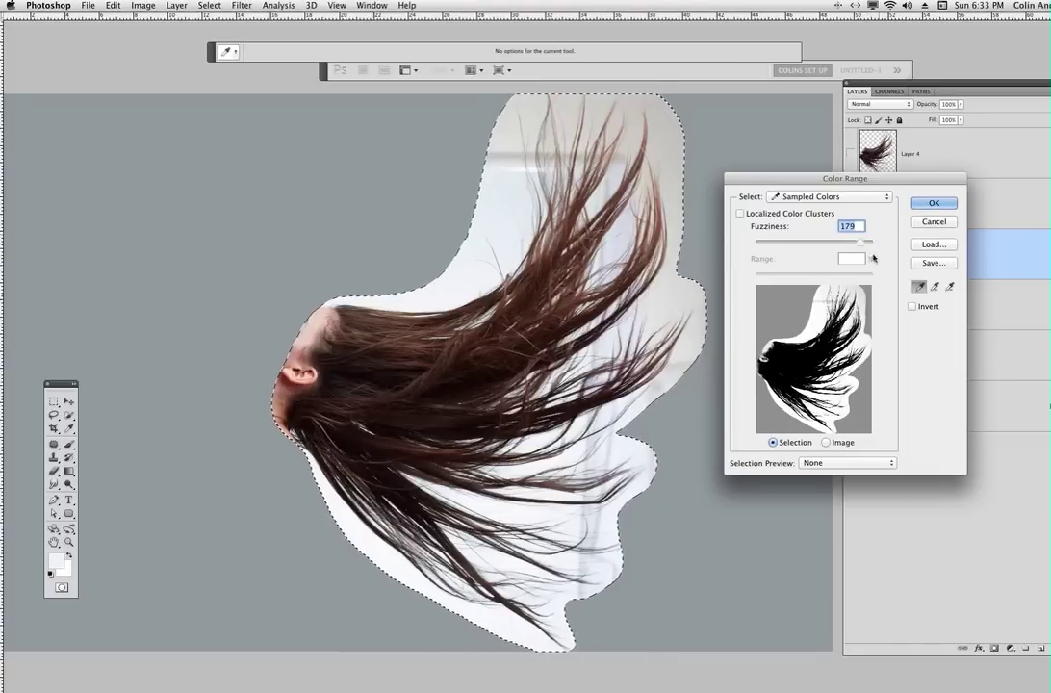
{"action": "key", "text": "Return"}
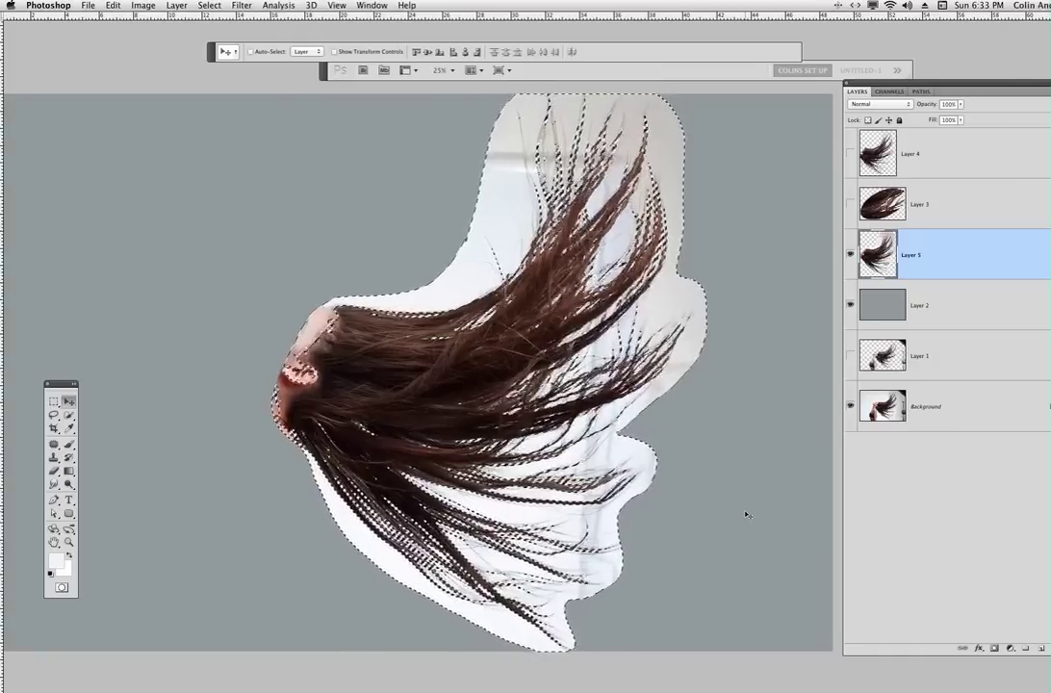
Step: Try inverting the backdrop selection and deleting the hair from Layer 5, reverting both the deletion and the inversion
{"action": "key", "text": "super+shift+i"}
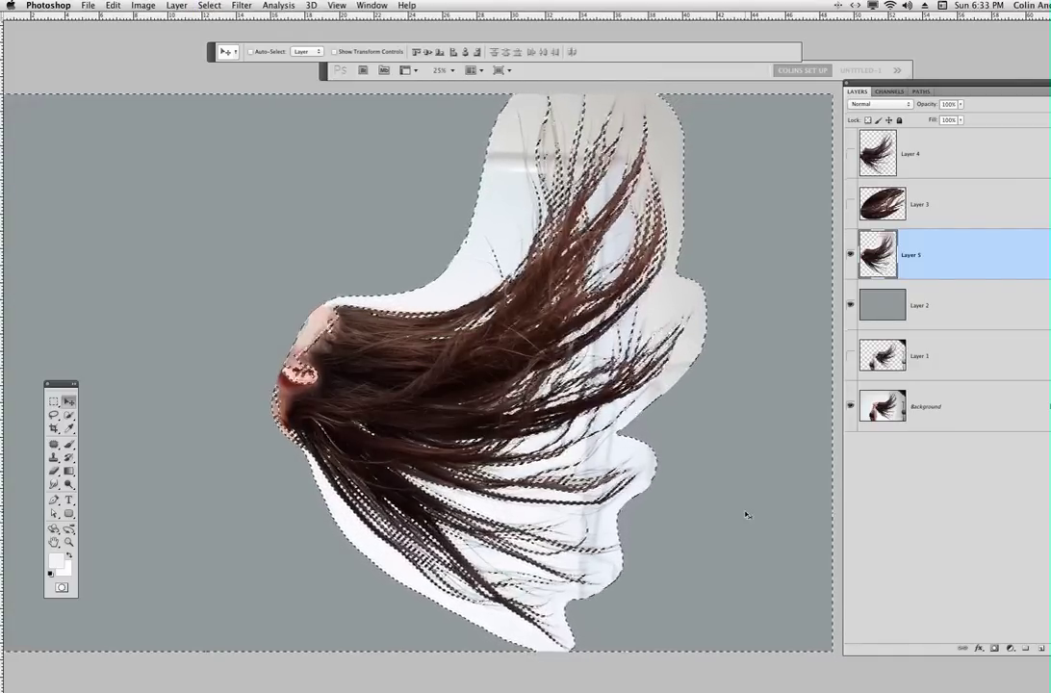
{"action": "left_click", "coordinate": [207, 7]}
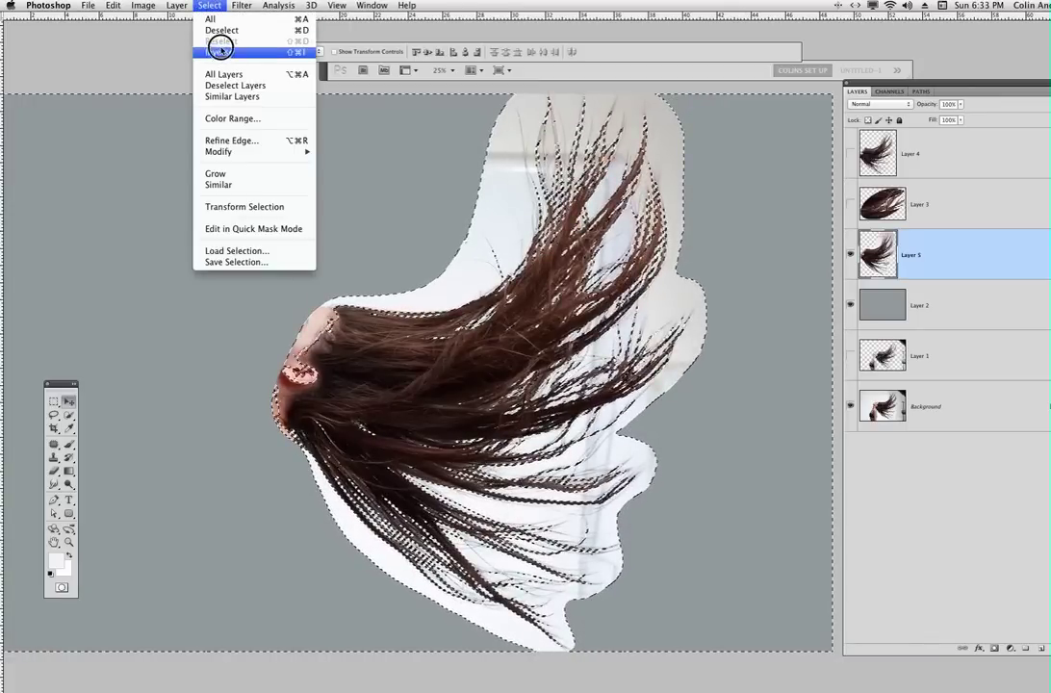
{"action": "left_click", "coordinate": [381, 129]}
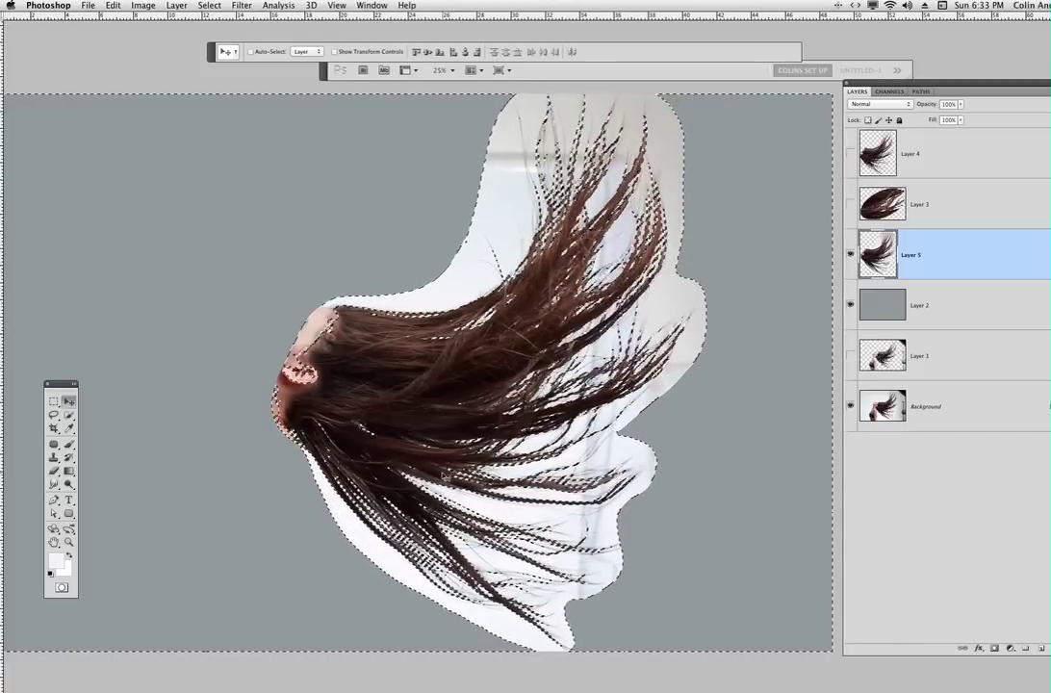
{"action": "key", "text": "Delete"}
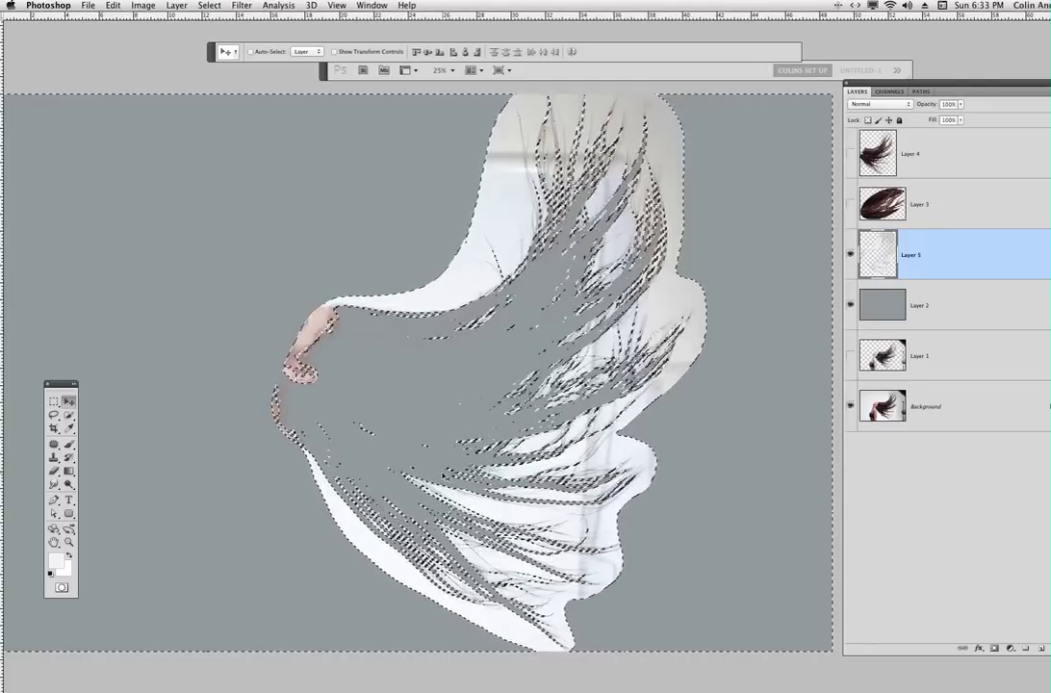
{"action": "key", "text": "super+z"}
{"action": "key", "text": "shift+super+i"}
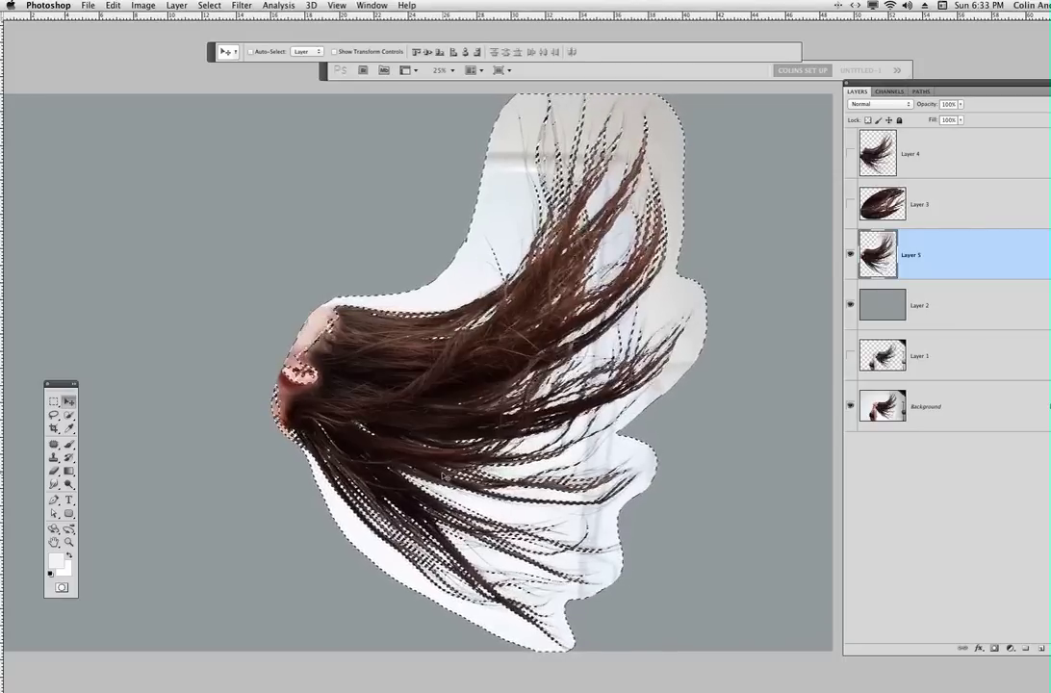
Step: Feather the backdrop selection by 0.5 pixels, delete the backdrop from Layer 5, and deselect
{"action": "key", "text": "shift+F6"}
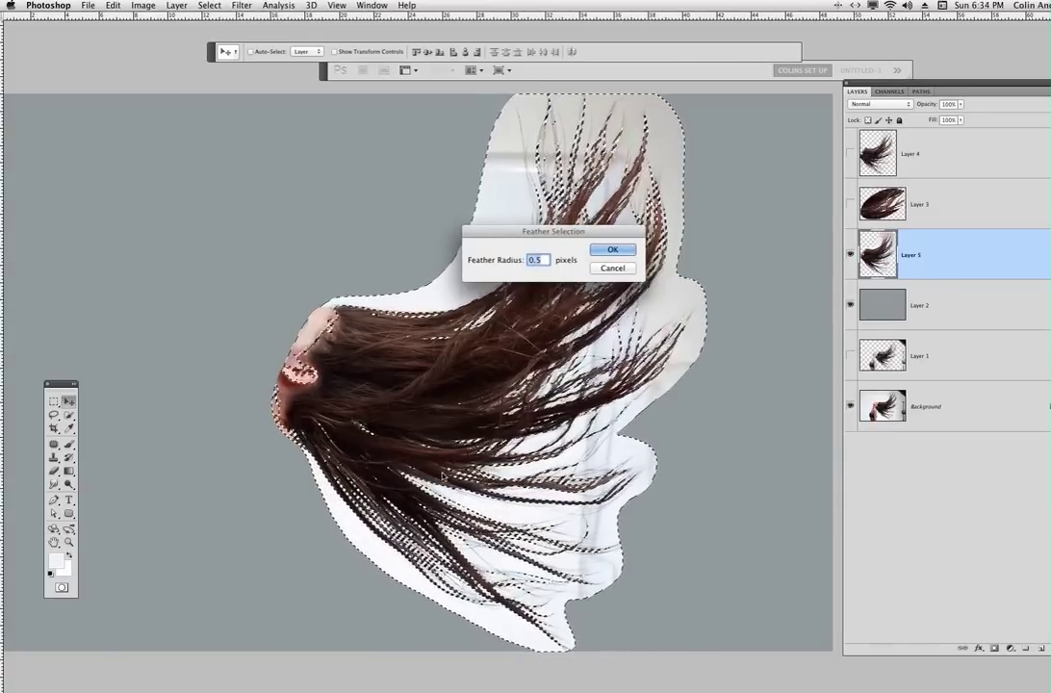
{"action": "left_click", "coordinate": [609, 249]}
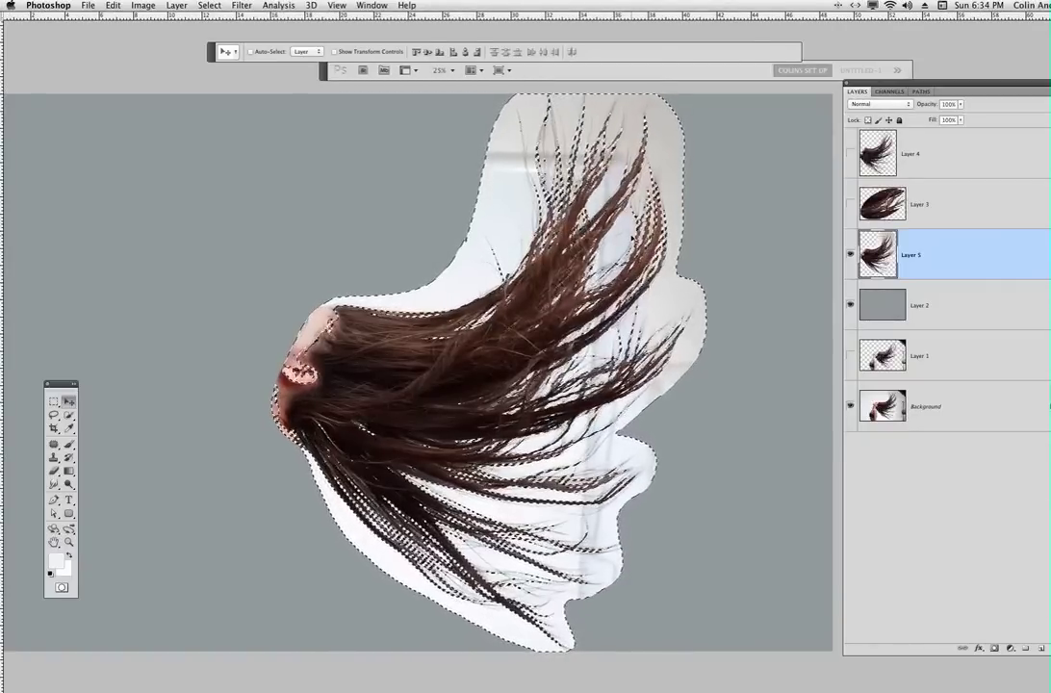
{"action": "key", "text": "Delete"}
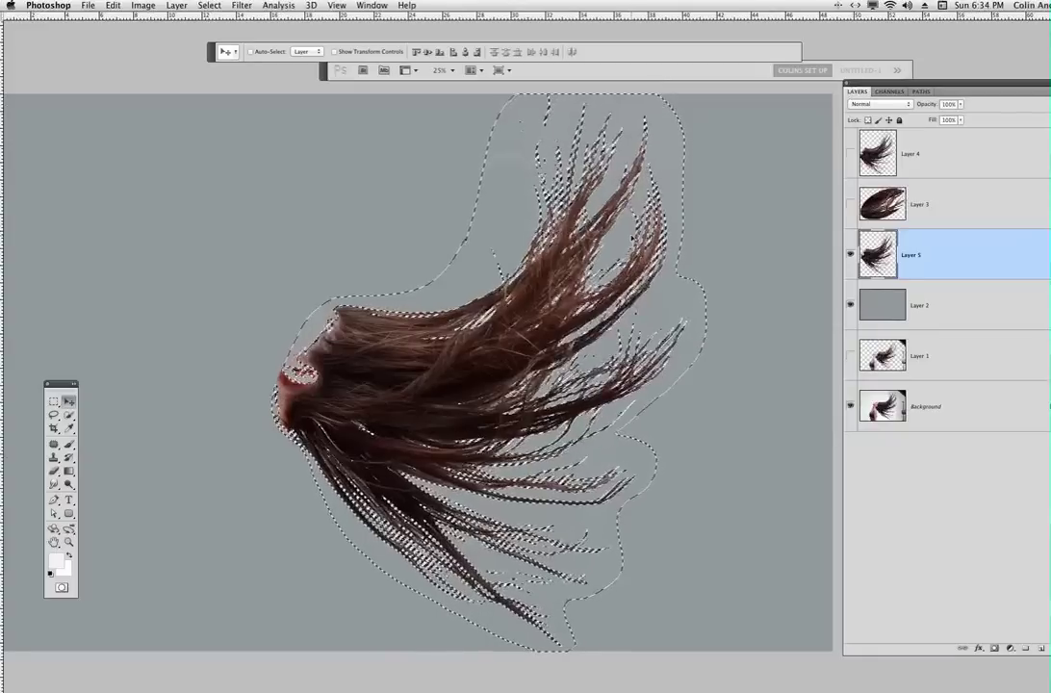
{"action": "key", "text": "super+d"}
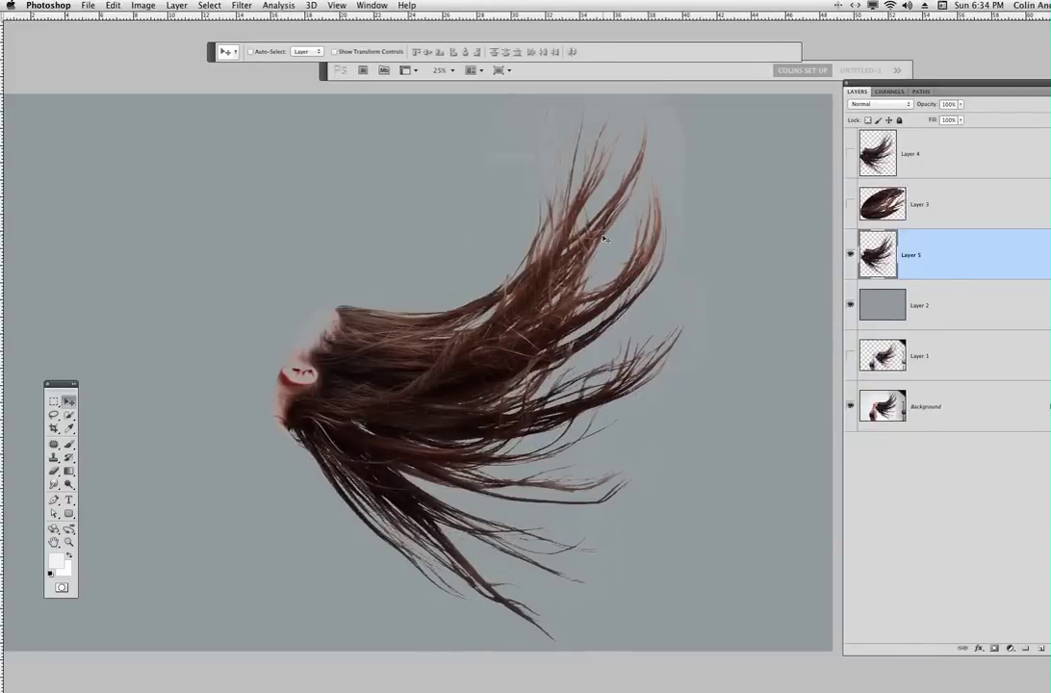
Step: Set a near-black foreground color and fill Layer 2 with it behind the cut-out hair
{"action": "left_click", "coordinate": [863, 305]}
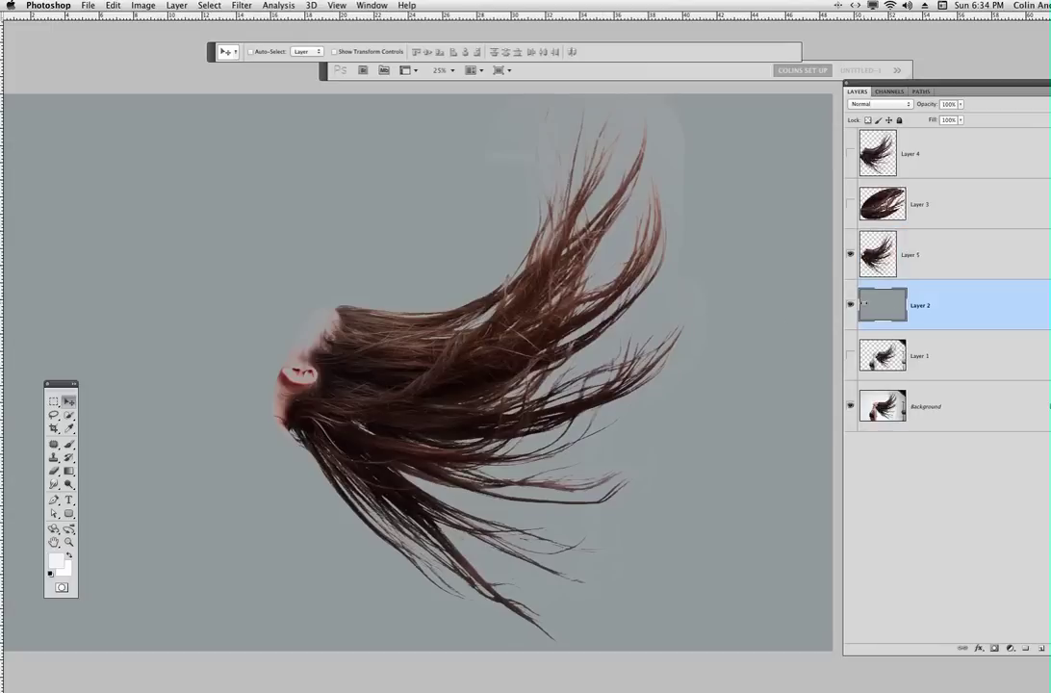
{"action": "left_click", "coordinate": [55, 564]}
{"action": "left_click", "coordinate": [452, 387]}
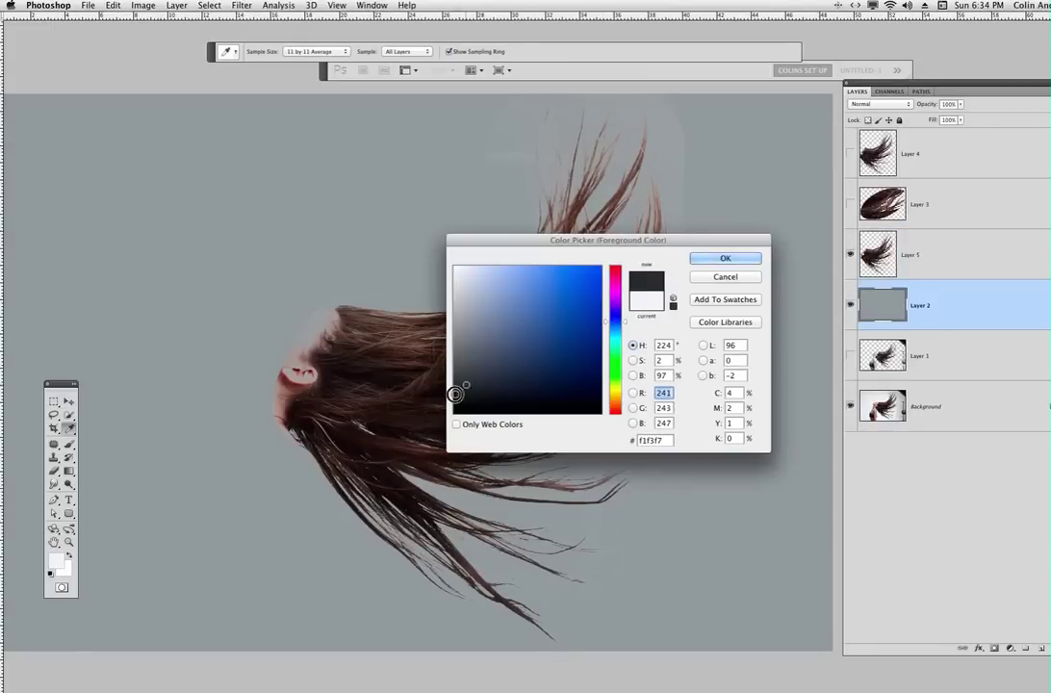
{"action": "left_click", "coordinate": [737, 256]}
{"action": "key", "text": "alt+BackSpace"}
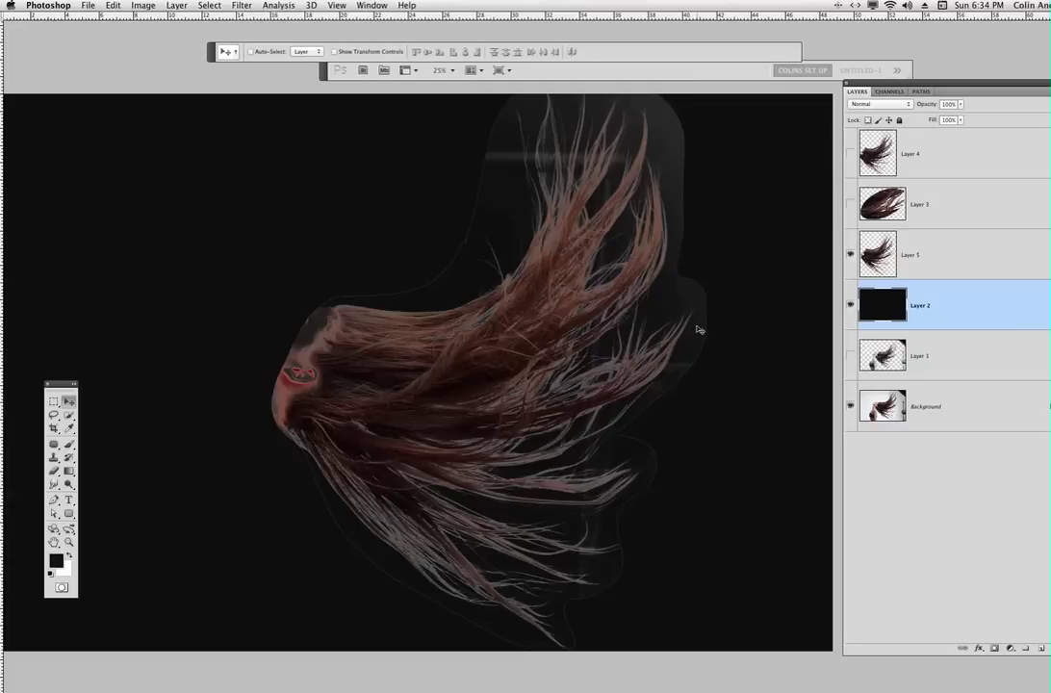
Step: Shrink the hair source window, switch to the warrior composite in full-screen mode, and reposition the Layers panel to show its full width
{"action": "left_click", "coordinate": [500, 70]}
{"action": "left_click", "coordinate": [524, 84]}
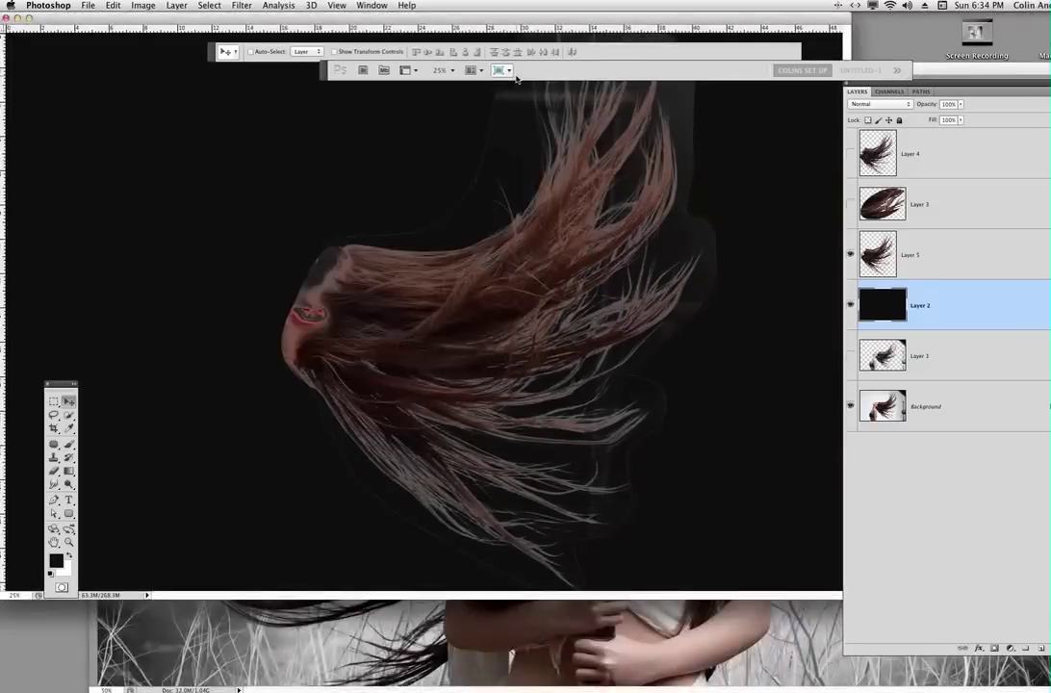
{"action": "key", "text": "super+minus"}
{"action": "key", "text": "super+minus"}
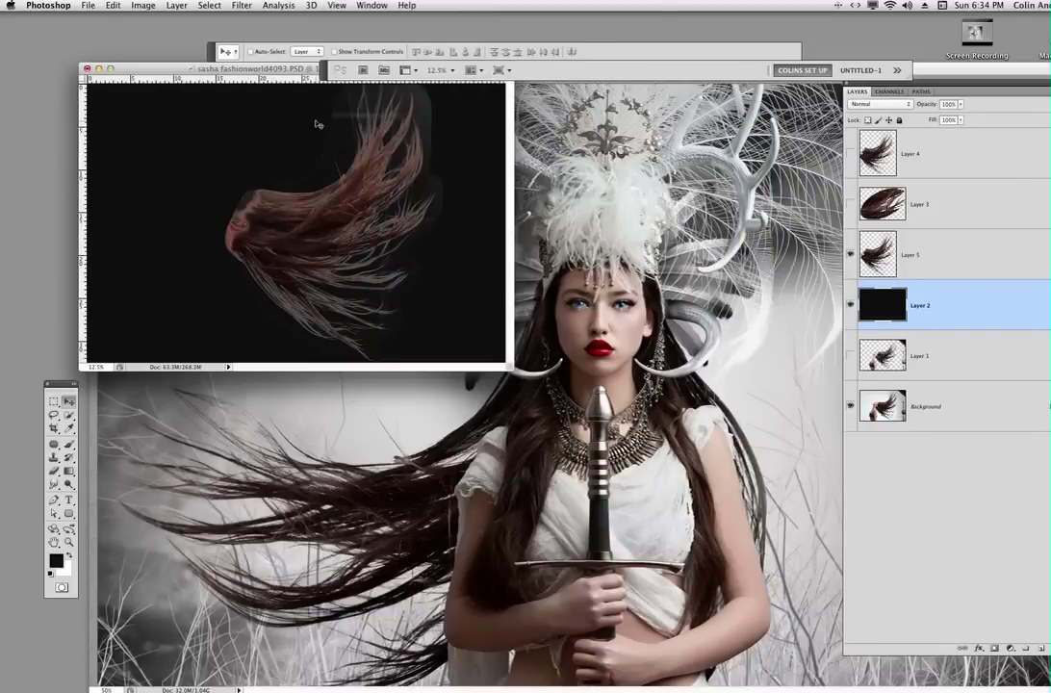
{"action": "left_click", "coordinate": [99, 71]}
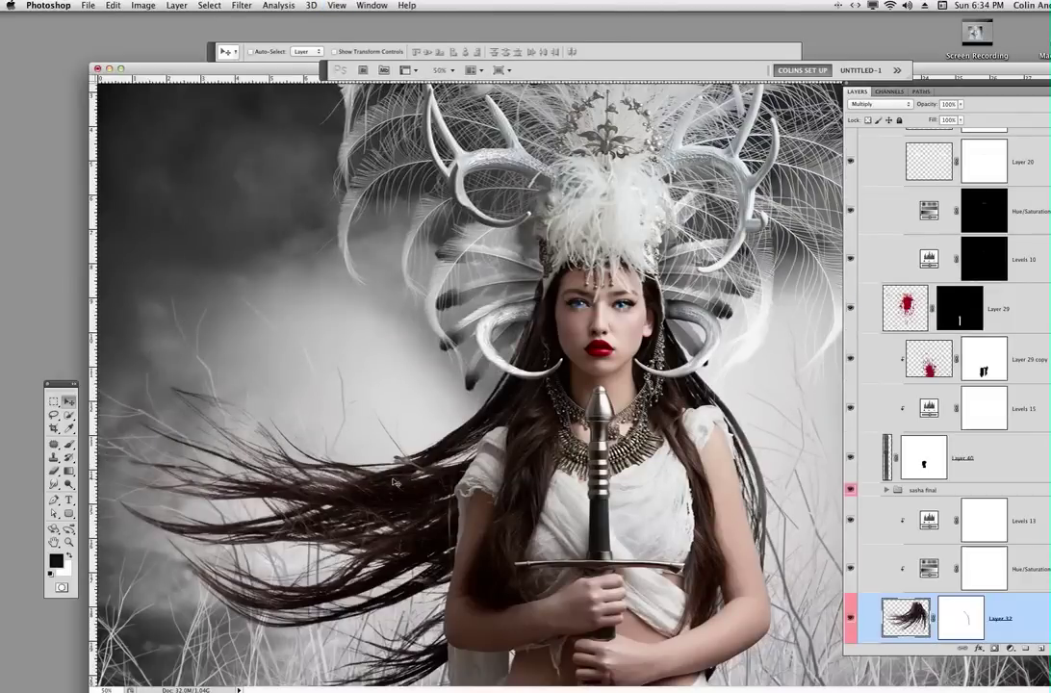
{"action": "left_click", "coordinate": [549, 97]}
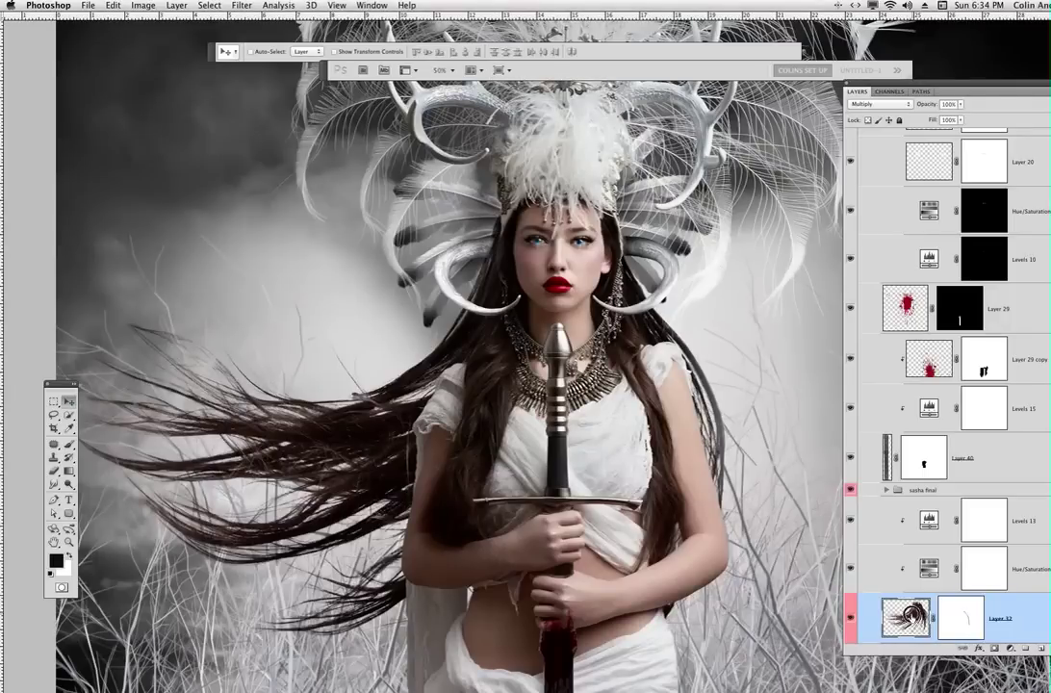
{"action": "left_click_drag", "start_coordinate": [940, 84], "coordinate": [839, 81]}
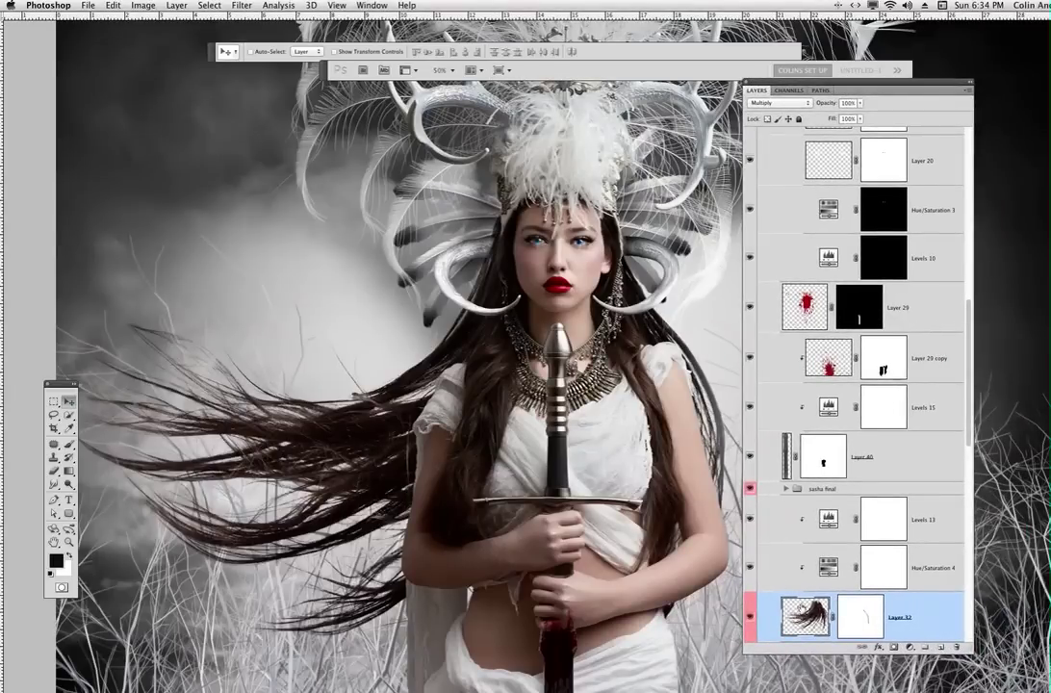
Step: Move Layer 32's hair out to the left of the warrior, away from her body, and undo the move
{"action": "left_click_drag", "start_coordinate": [502, 564], "coordinate": [299, 604]}
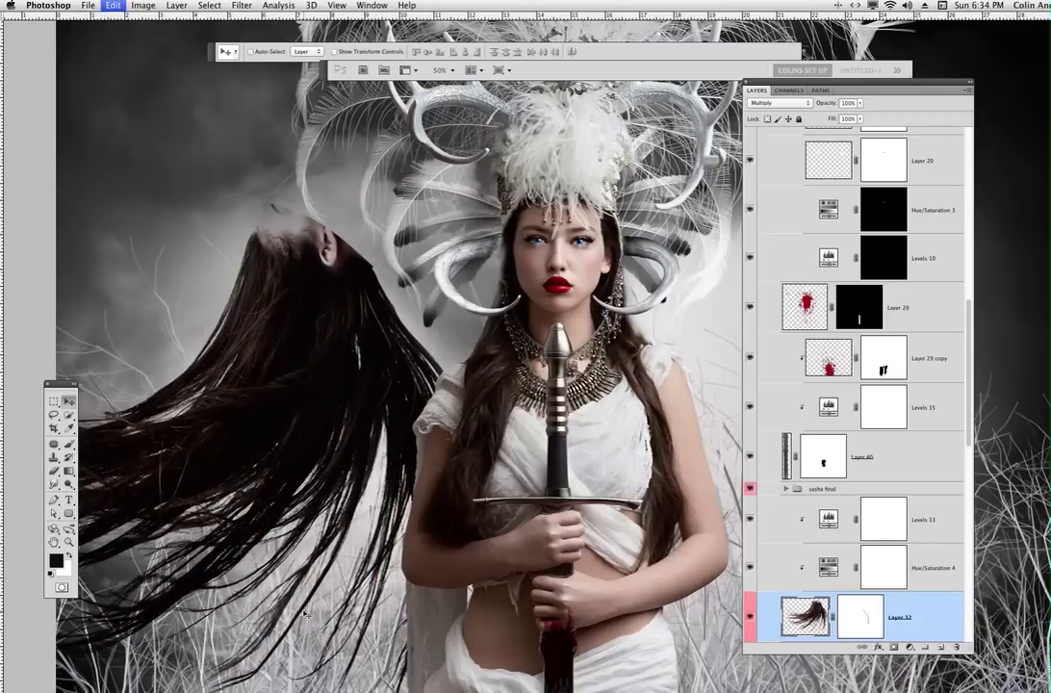
{"action": "key", "text": "ctrl+z"}
Step: Try reshaping Layer 32's windblown hair with a custom Warp, adjusting the strands beside the warrior's arm and behind her head
{"action": "key", "text": "ctrl+minus"}
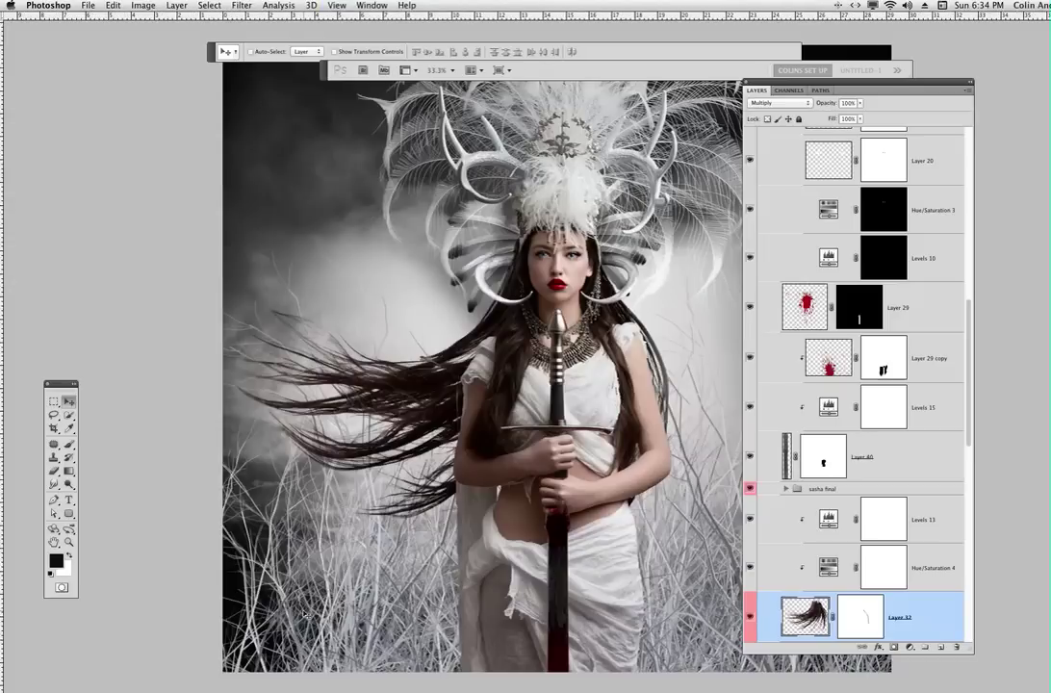
{"action": "left_click_drag", "start_coordinate": [595, 536], "coordinate": [556, 534]}
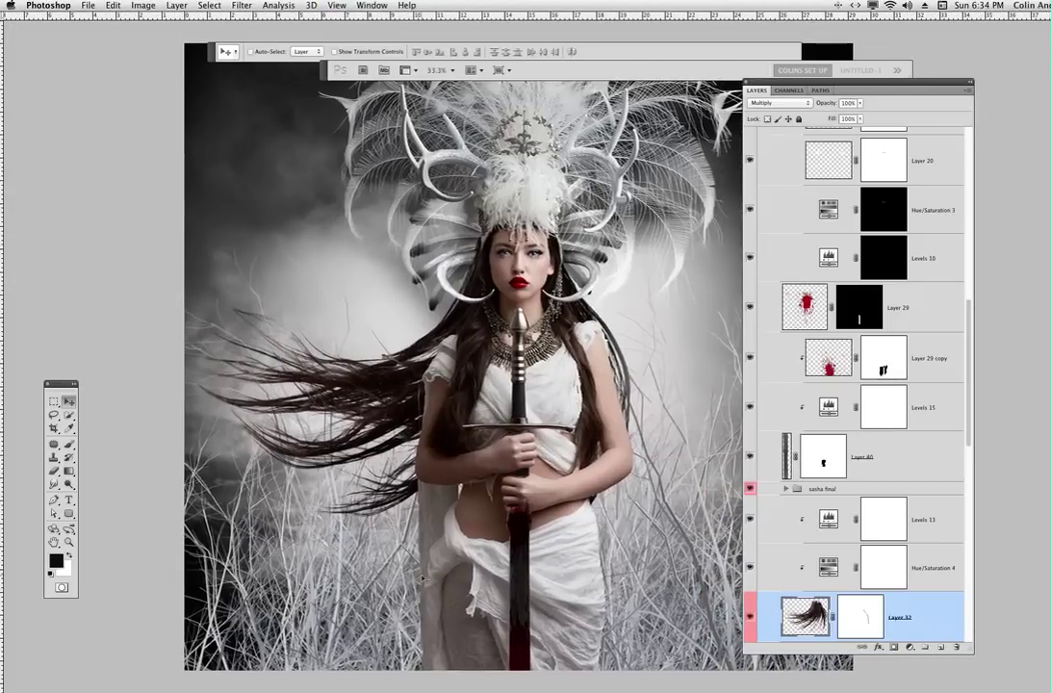
{"action": "key", "text": "ctrl+t"}
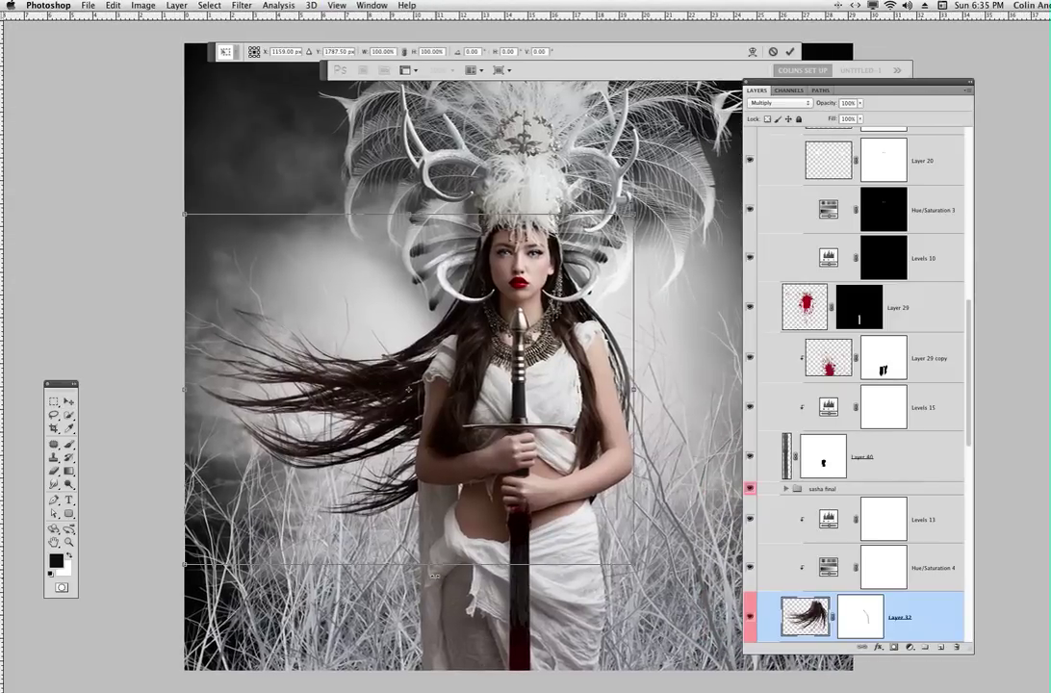
{"action": "right_click", "coordinate": [454, 306]}
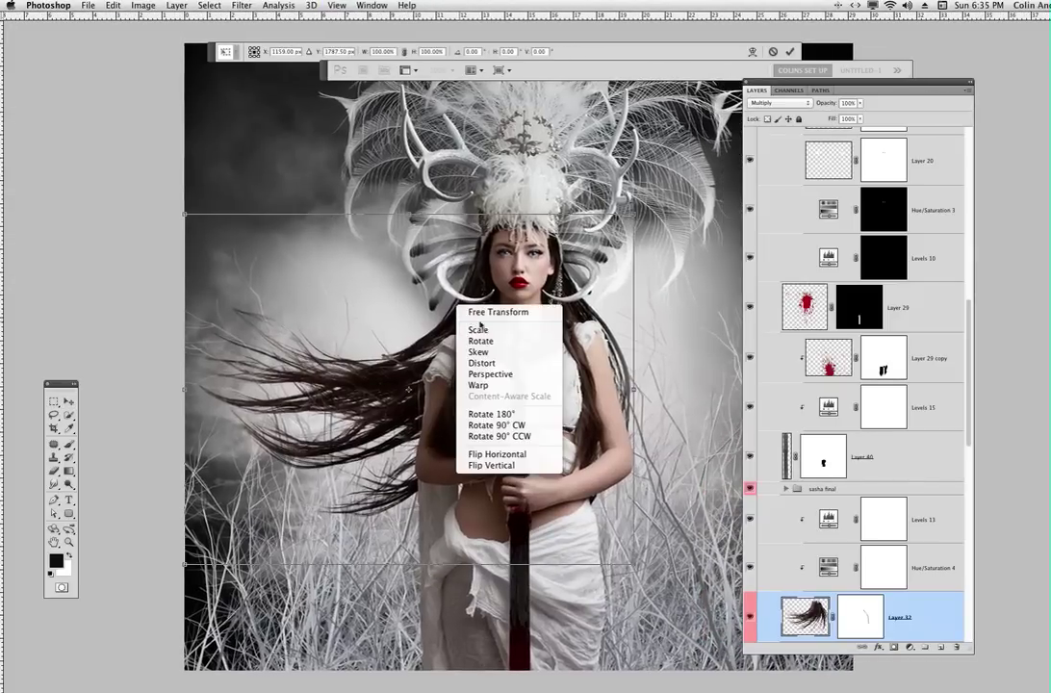
{"action": "left_click", "coordinate": [491, 385]}
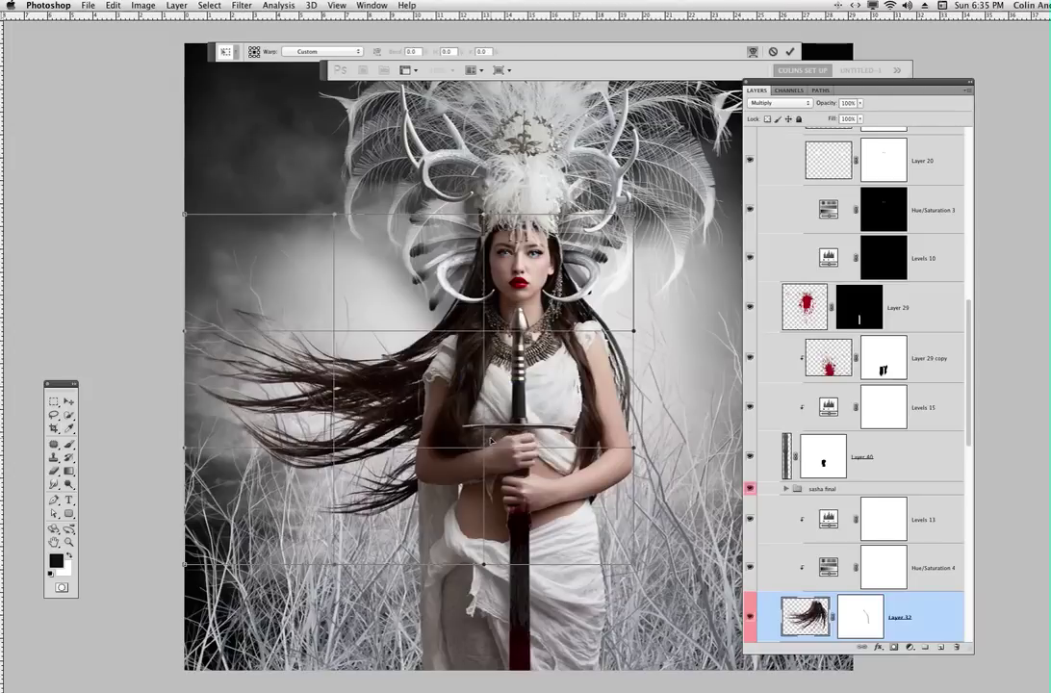
{"action": "left_click_drag", "start_coordinate": [615, 406], "coordinate": [633, 408]}
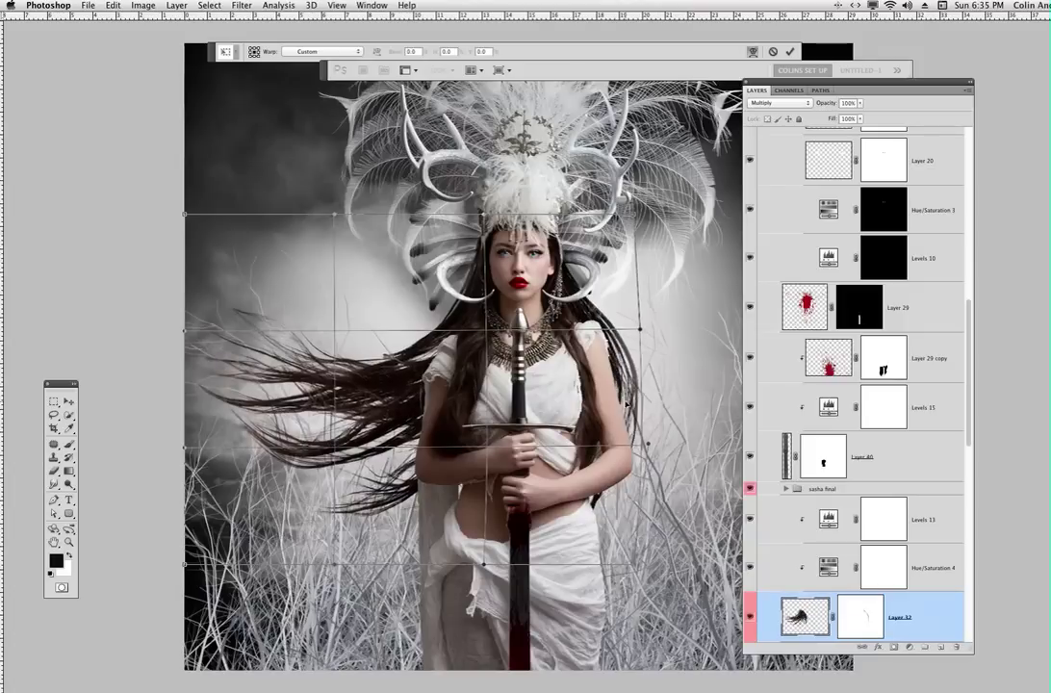
{"action": "left_click_drag", "start_coordinate": [613, 247], "coordinate": [598, 255]}
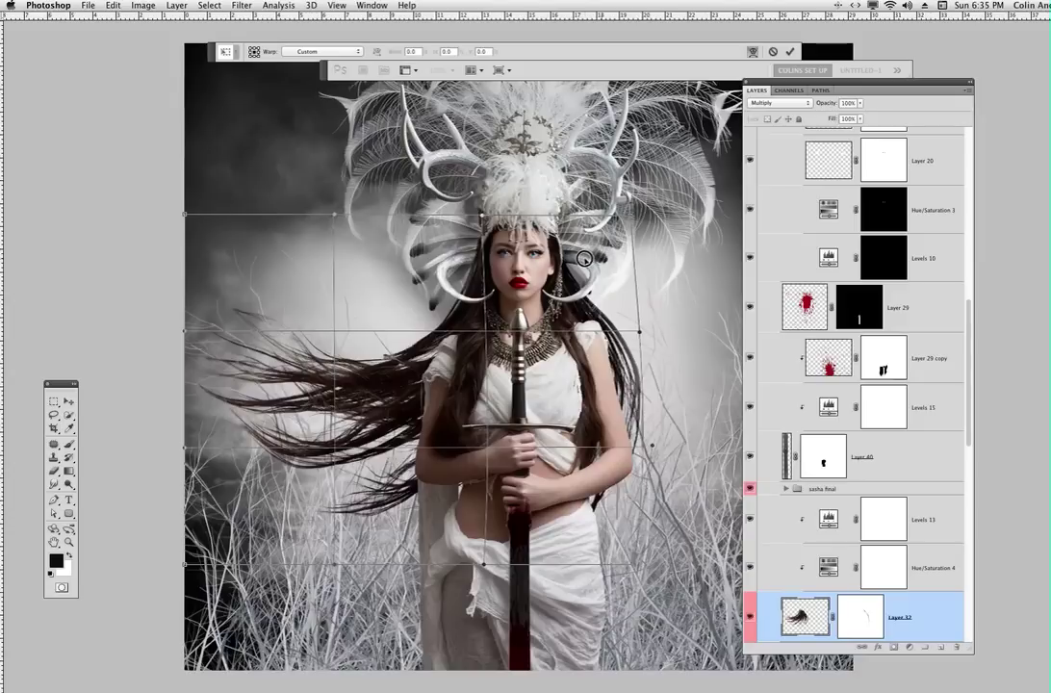
{"action": "left_click_drag", "start_coordinate": [272, 302], "coordinate": [252, 285]}
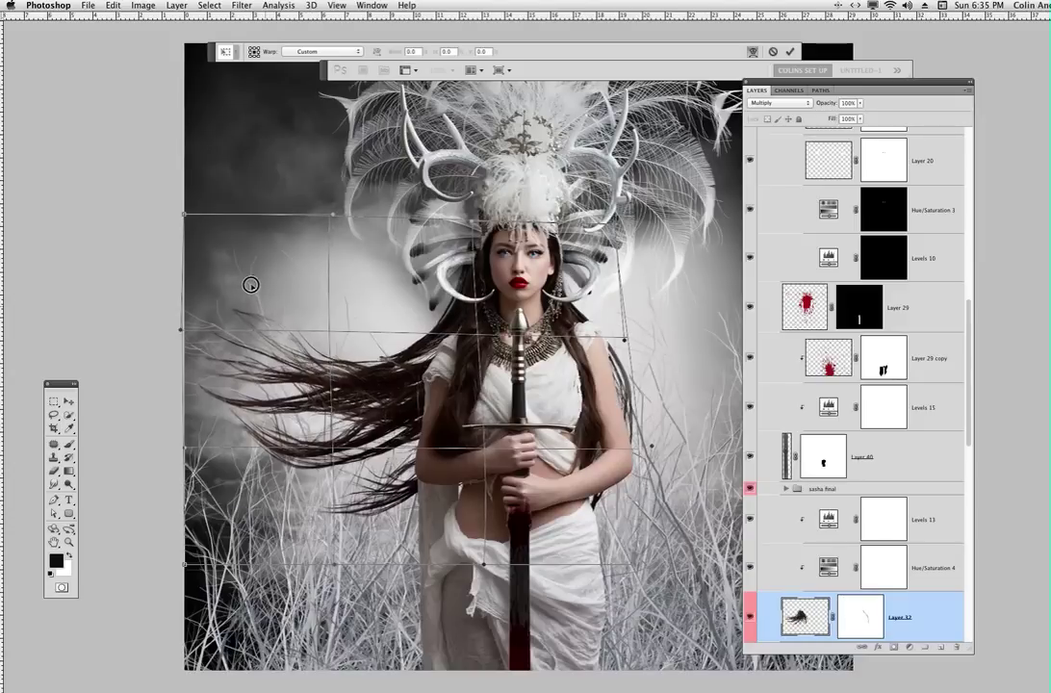
{"action": "left_click_drag", "start_coordinate": [373, 285], "coordinate": [419, 287]}
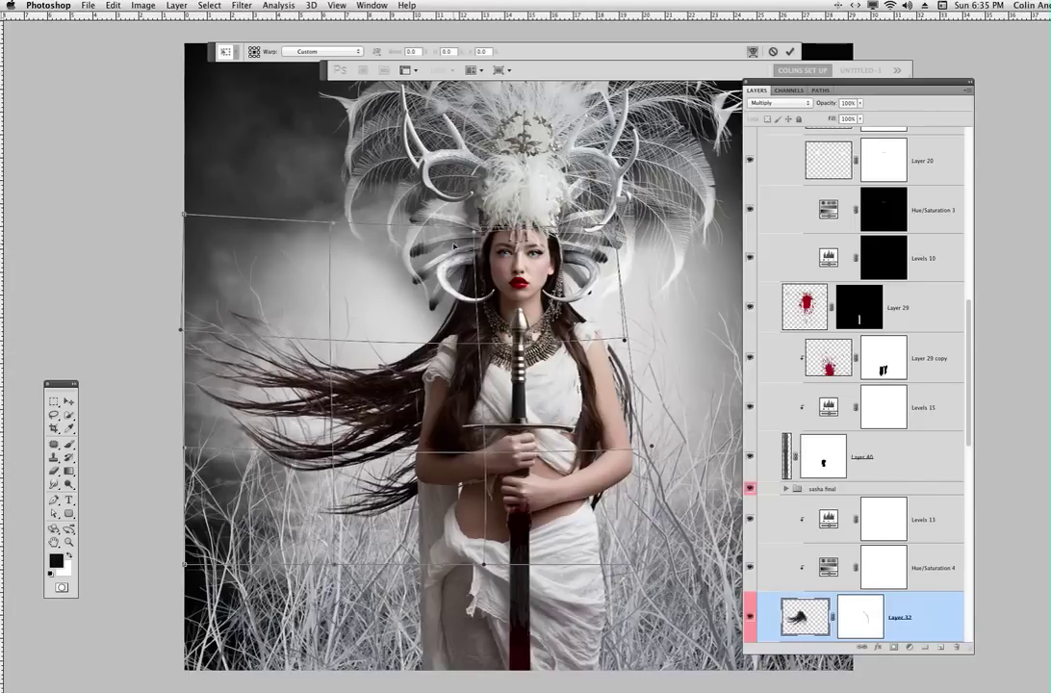
{"action": "left_click_drag", "start_coordinate": [492, 228], "coordinate": [499, 230]}
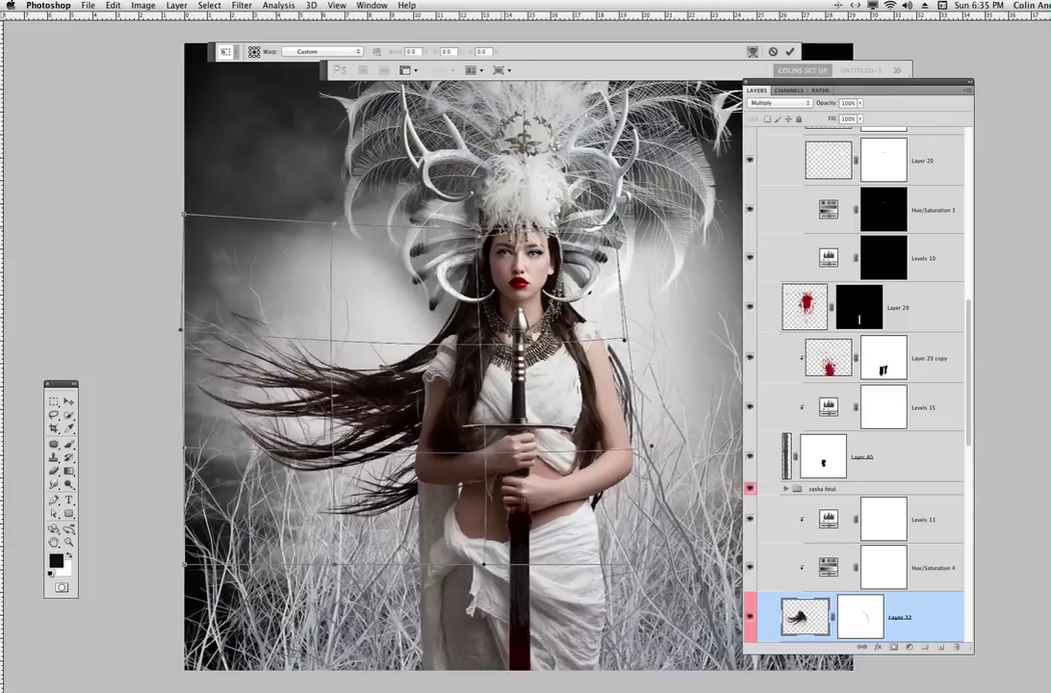
{"action": "key", "text": "Return"}
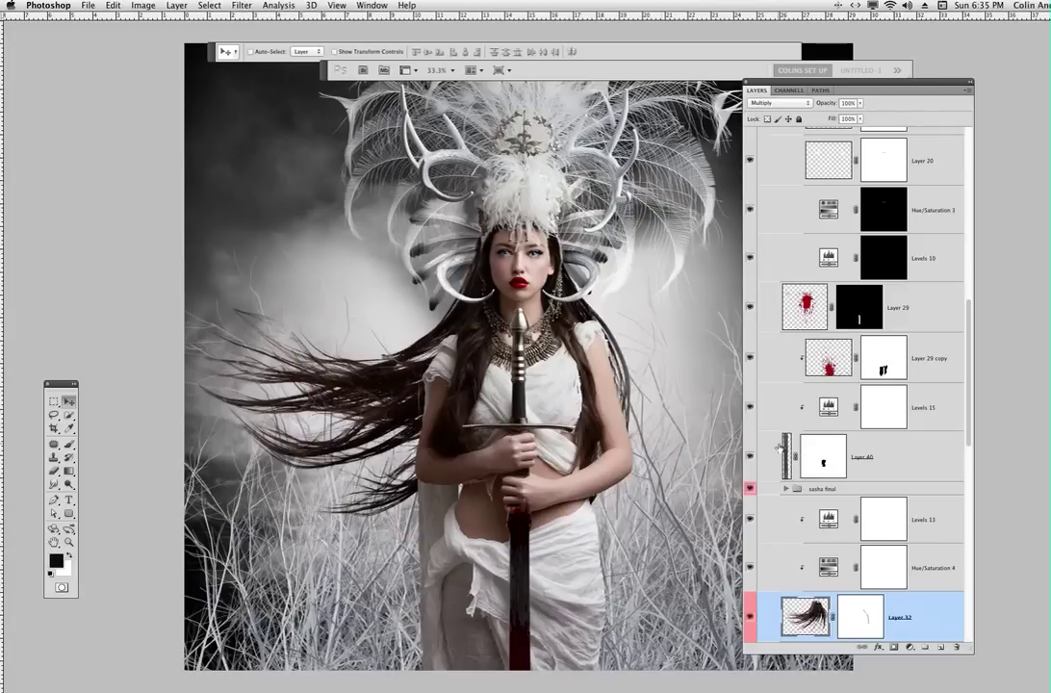
Step: Move Layer 32's hair up and away from the warrior against the dark sky, and set its blend mode to Normal
{"action": "left_click_drag", "start_coordinate": [616, 575], "coordinate": [524, 469]}
{"action": "key", "text": "super+1"}
{"action": "left_click_drag", "start_coordinate": [192, 224], "coordinate": [529, 540]}
{"action": "left_click_drag", "start_coordinate": [213, 402], "coordinate": [606, 376]}
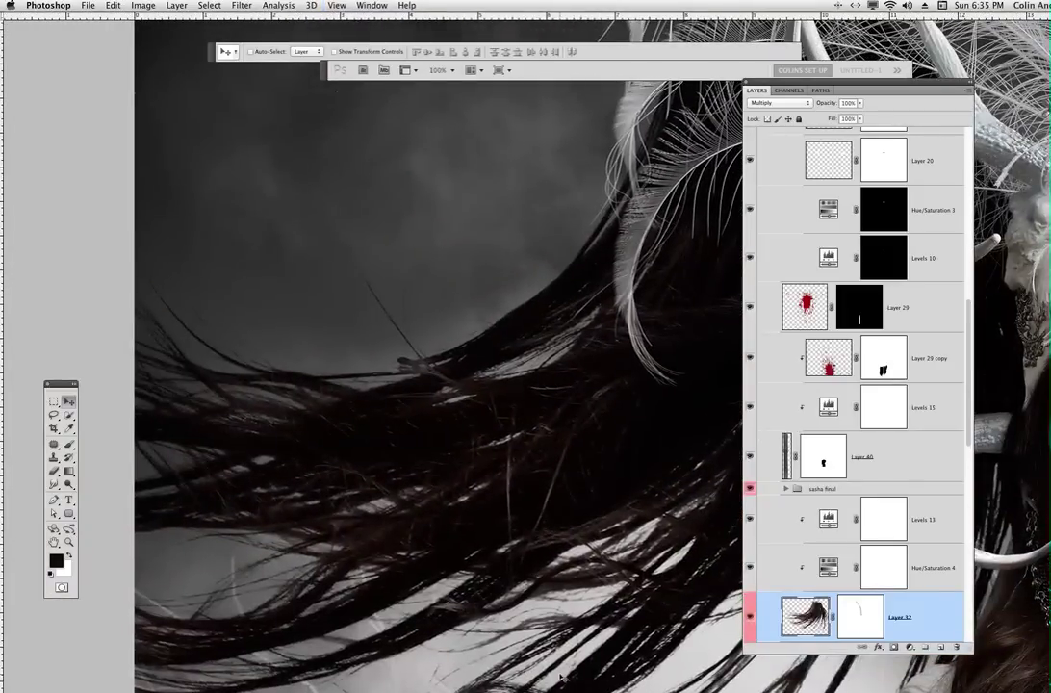
{"action": "left_click", "coordinate": [775, 102]}
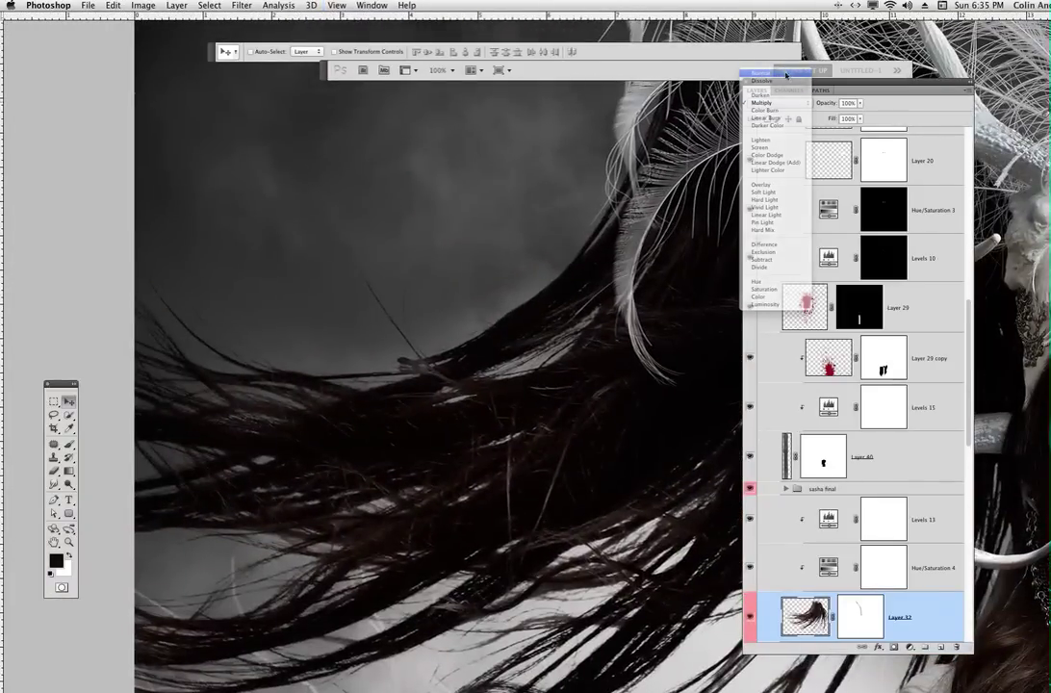
{"action": "left_click", "coordinate": [777, 74]}
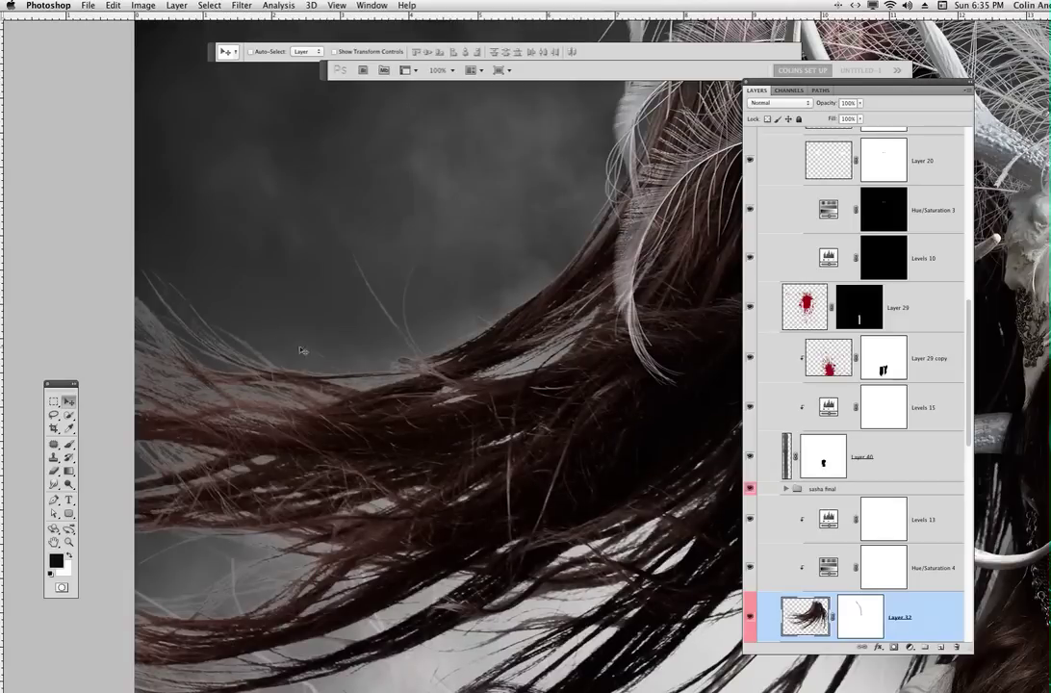
Step: Set Layer 32's blend mode to Multiply, and undo the recent blend mode changes and the hair move
{"action": "left_click_drag", "start_coordinate": [520, 412], "coordinate": [479, 595]}
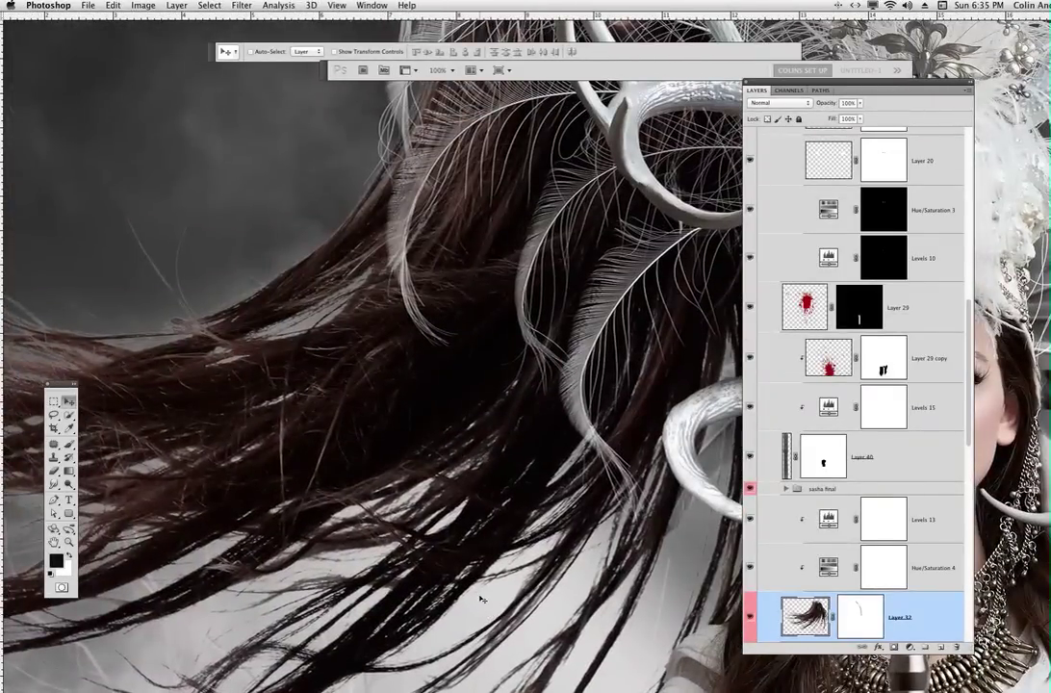
{"action": "left_click", "coordinate": [780, 102]}
{"action": "left_click", "coordinate": [778, 133]}
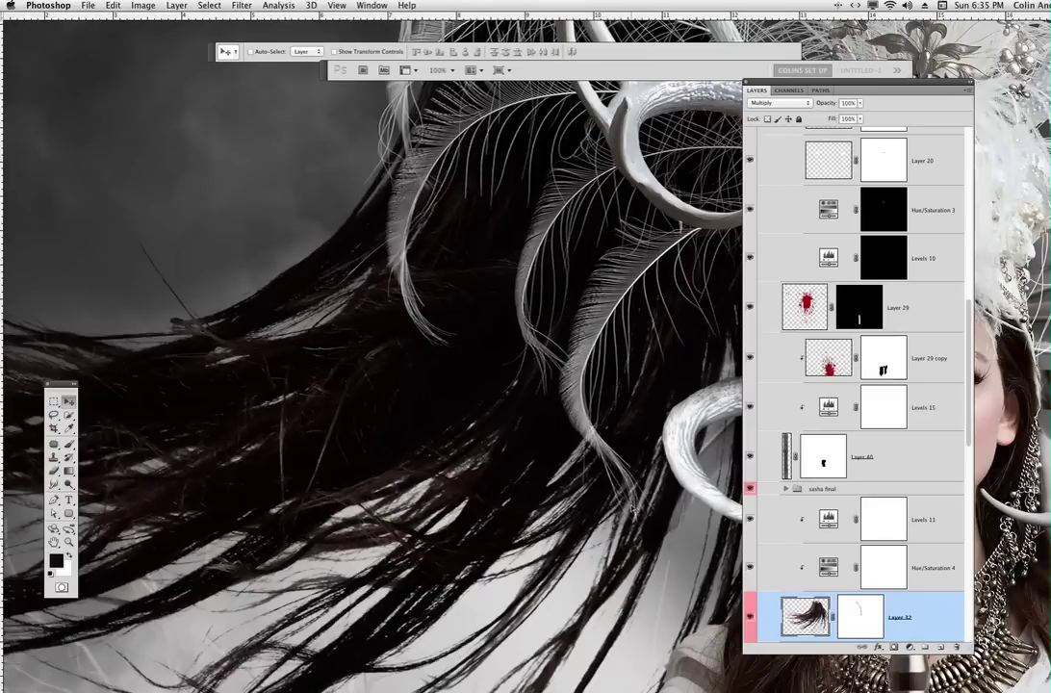
{"action": "key", "text": "super+minus"}
{"action": "key", "text": "super+minus"}
{"action": "key", "text": "super+minus"}
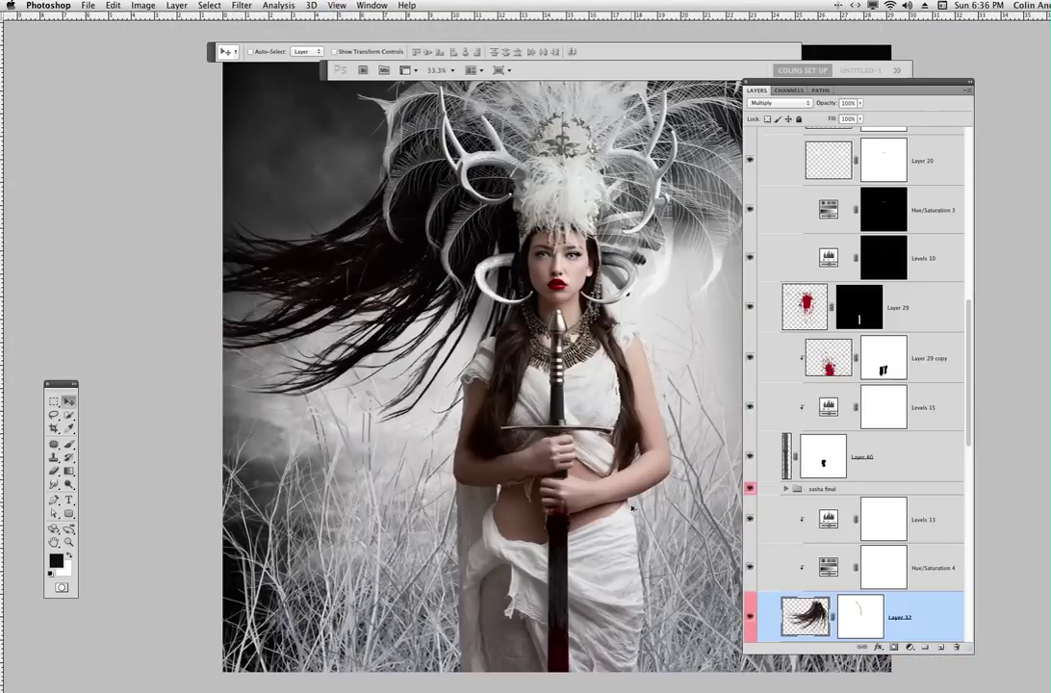
{"action": "key", "text": "alt+super+z"}
{"action": "key", "text": "alt+super+z"}
{"action": "key", "text": "alt+super+z"}
{"action": "key", "text": "alt+super+z"}
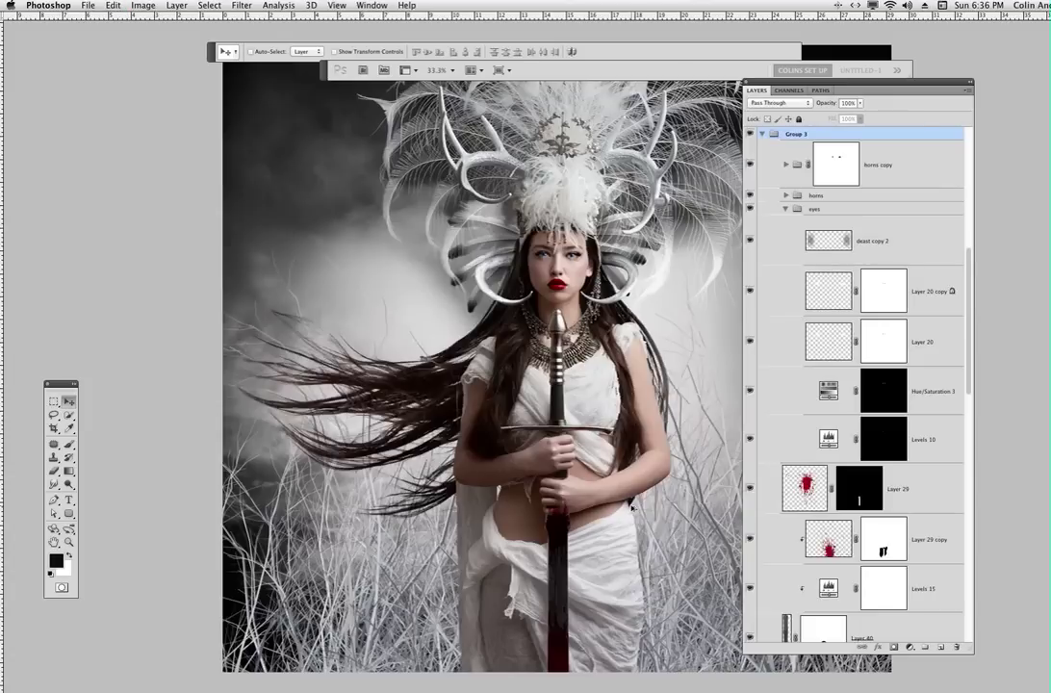
Step: With Levels 13 temporarily hidden, set Hue/Saturation 4's saturation to -6 and undo that change
{"action": "left_click_drag", "start_coordinate": [967, 371], "coordinate": [969, 450]}
{"action": "left_click", "coordinate": [750, 306]}
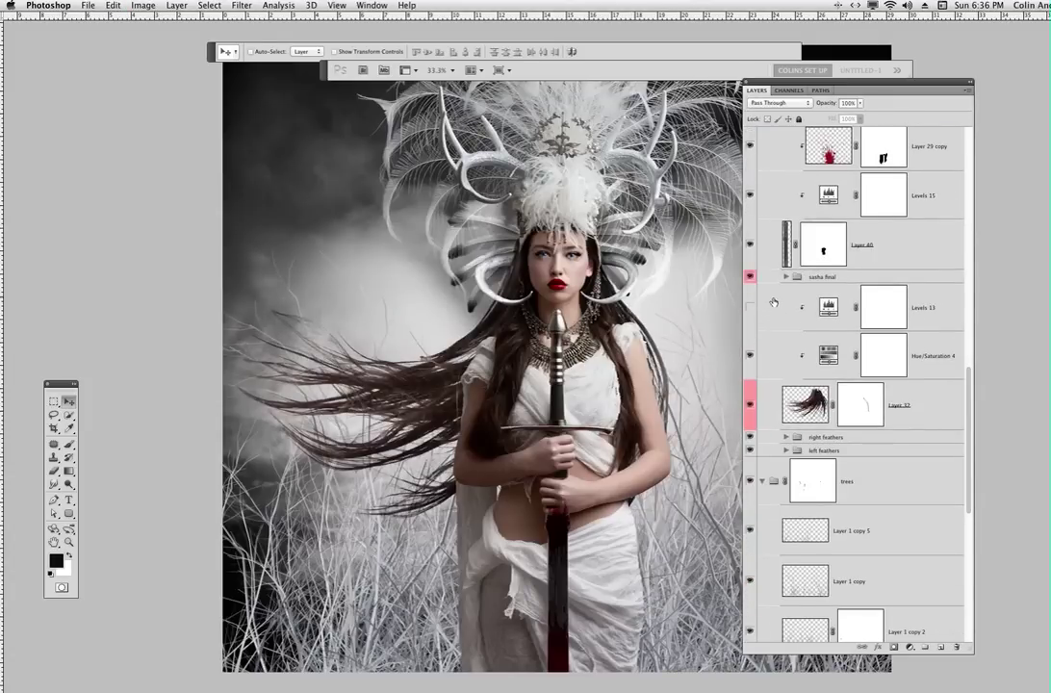
{"action": "double_click", "coordinate": [827, 356]}
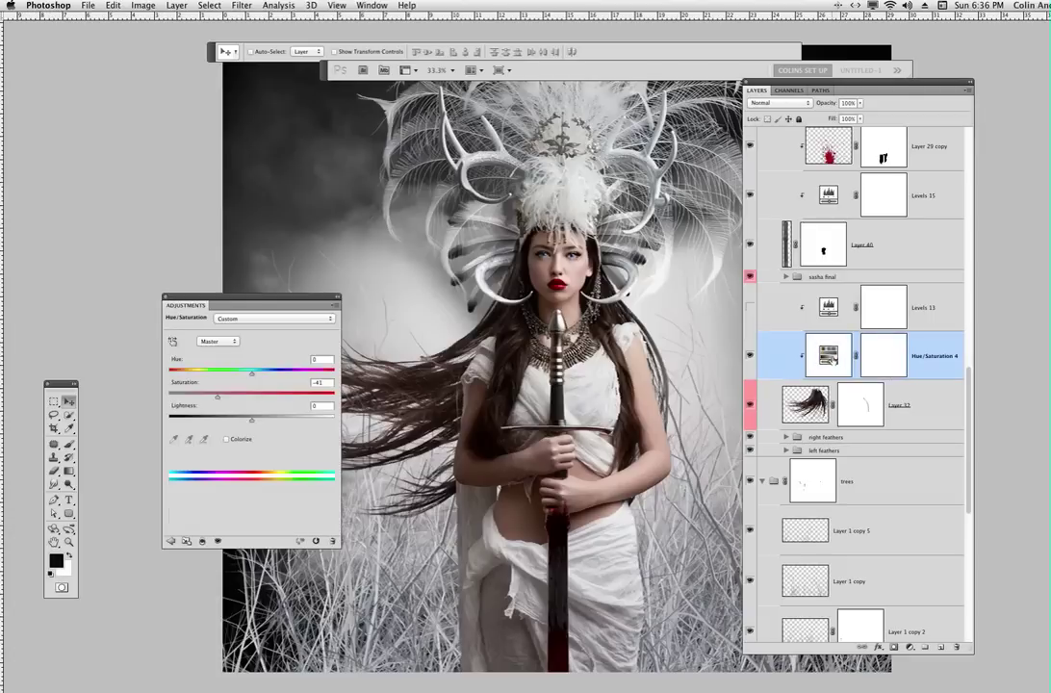
{"action": "left_click_drag", "start_coordinate": [300, 302], "coordinate": [239, 200]}
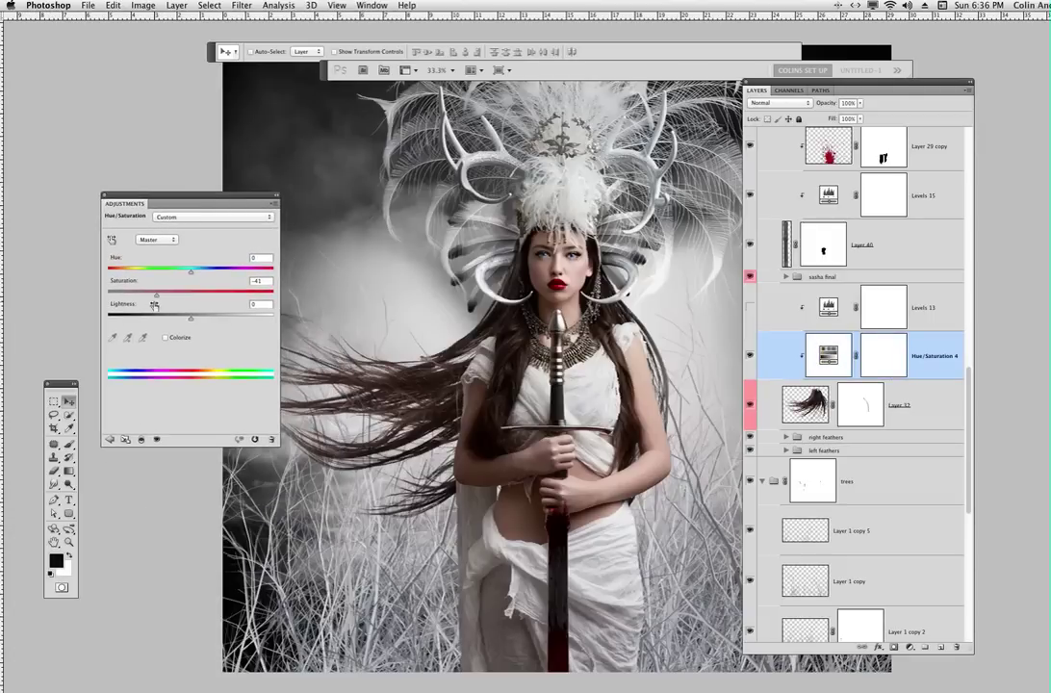
{"action": "left_click_drag", "start_coordinate": [156, 295], "coordinate": [185, 293]}
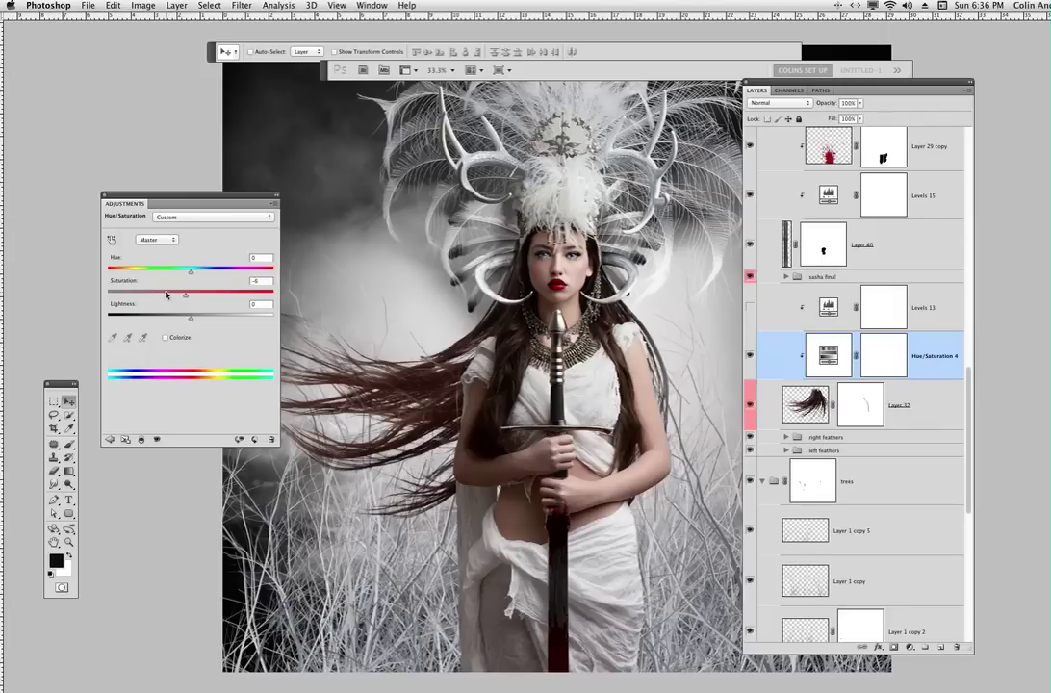
{"action": "key", "text": "super+z"}
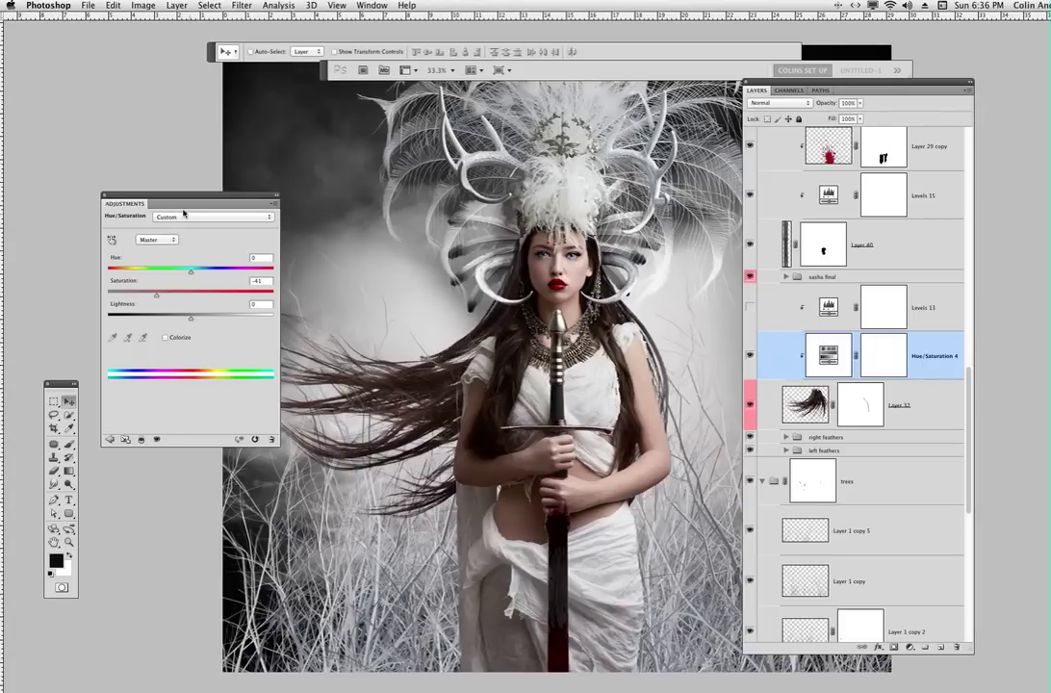
{"action": "left_click", "coordinate": [104, 198]}
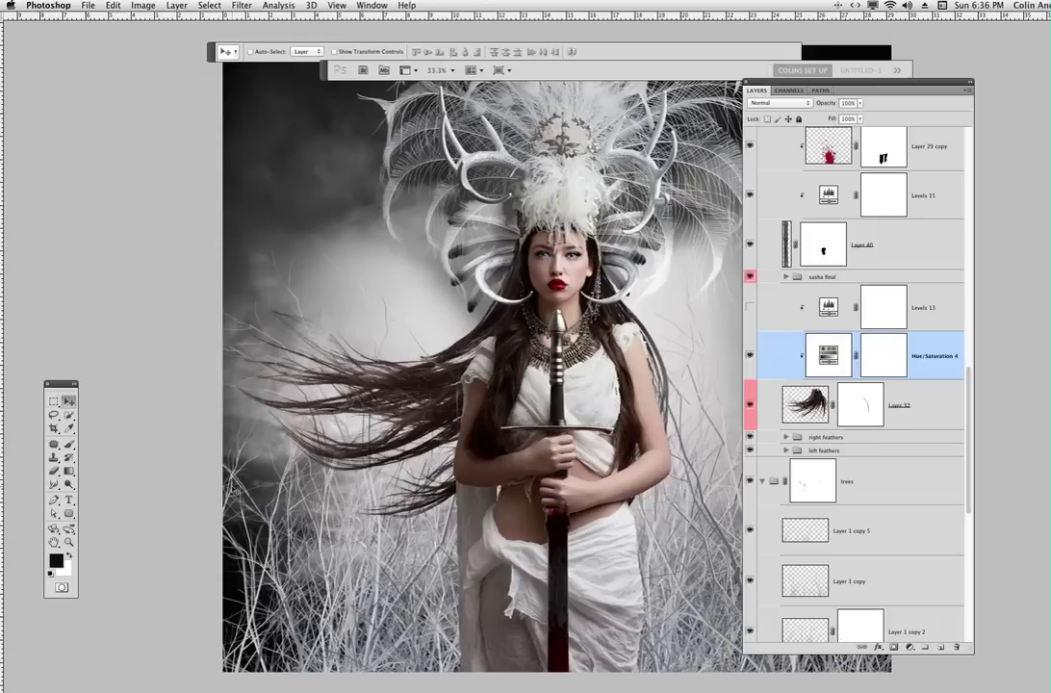
{"action": "left_click", "coordinate": [750, 307]}
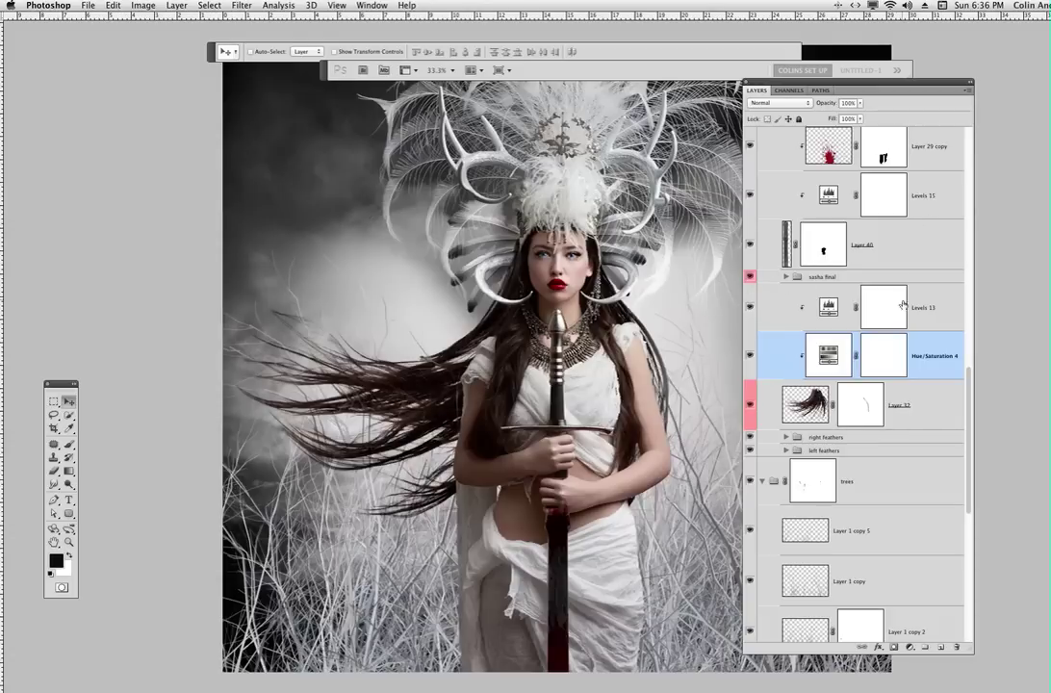
Step: Try setting the shadow input level of Levels 13 to 54 to darken the hair, and undo the change
{"action": "left_click", "coordinate": [931, 296]}
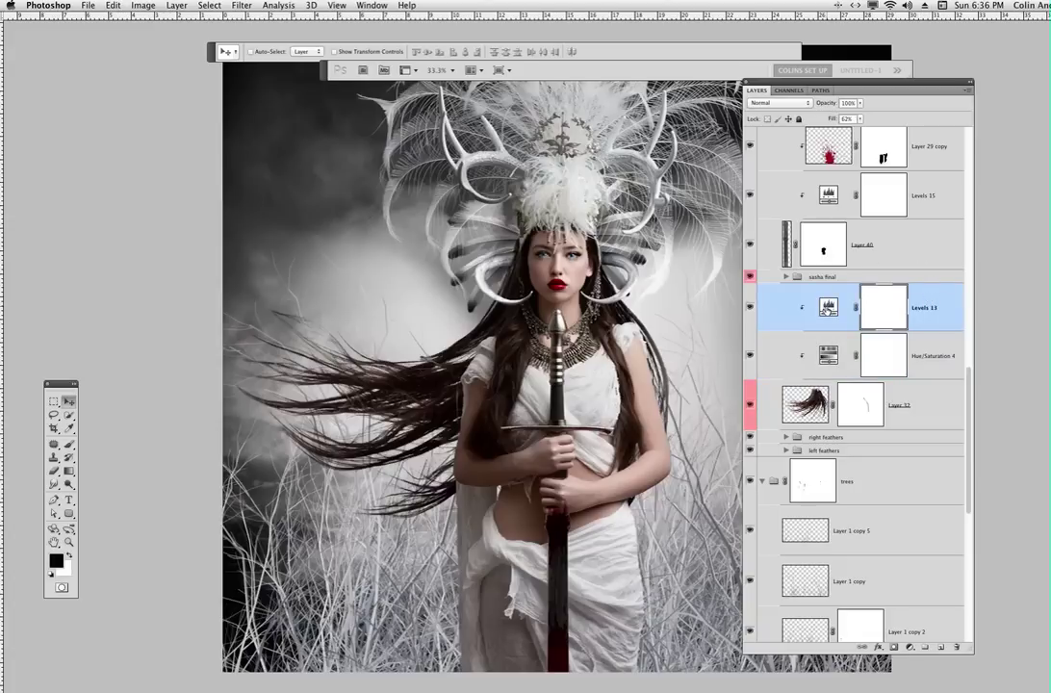
{"action": "double_click", "coordinate": [828, 306]}
{"action": "left_click_drag", "start_coordinate": [247, 199], "coordinate": [685, 171]}
{"action": "key", "text": "super+equal"}
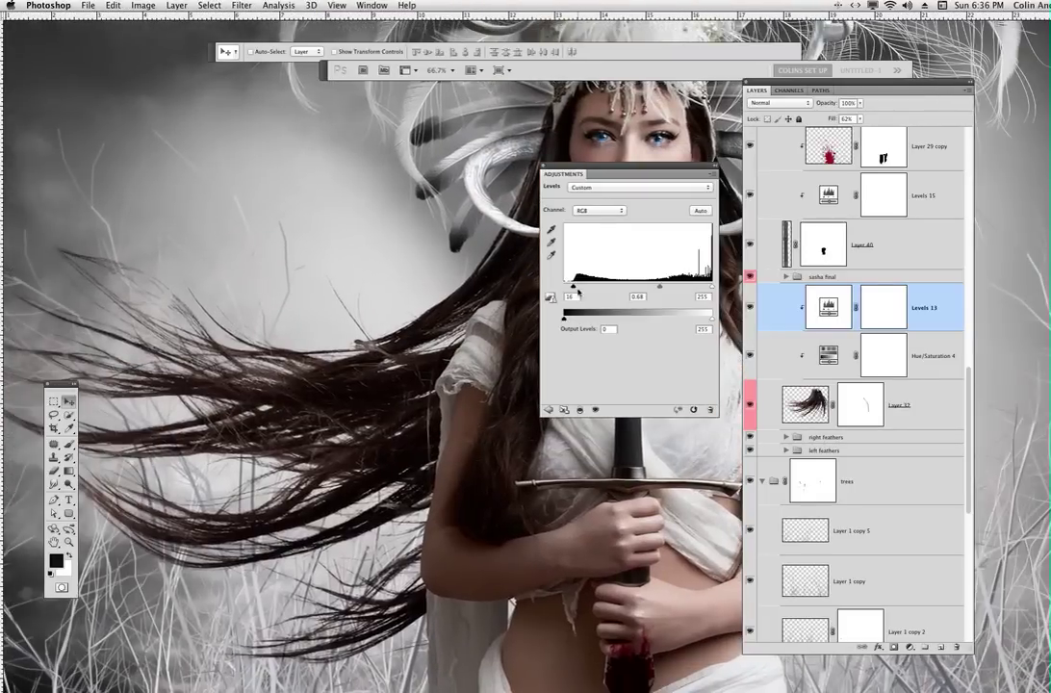
{"action": "left_click_drag", "start_coordinate": [575, 287], "coordinate": [596, 286]}
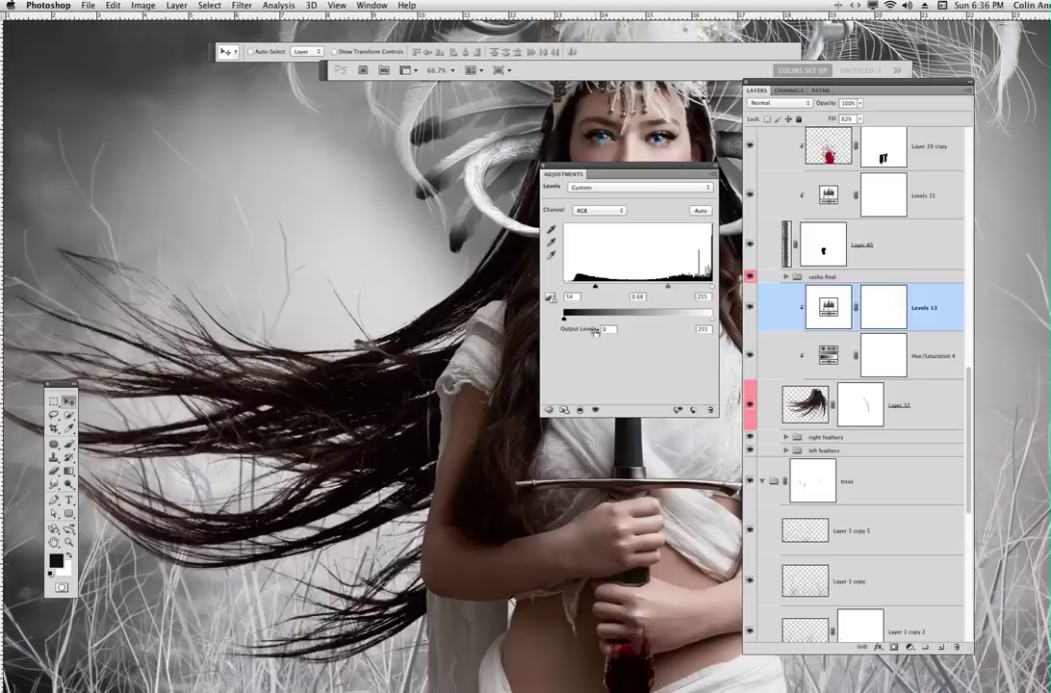
{"action": "key", "text": "super+z"}
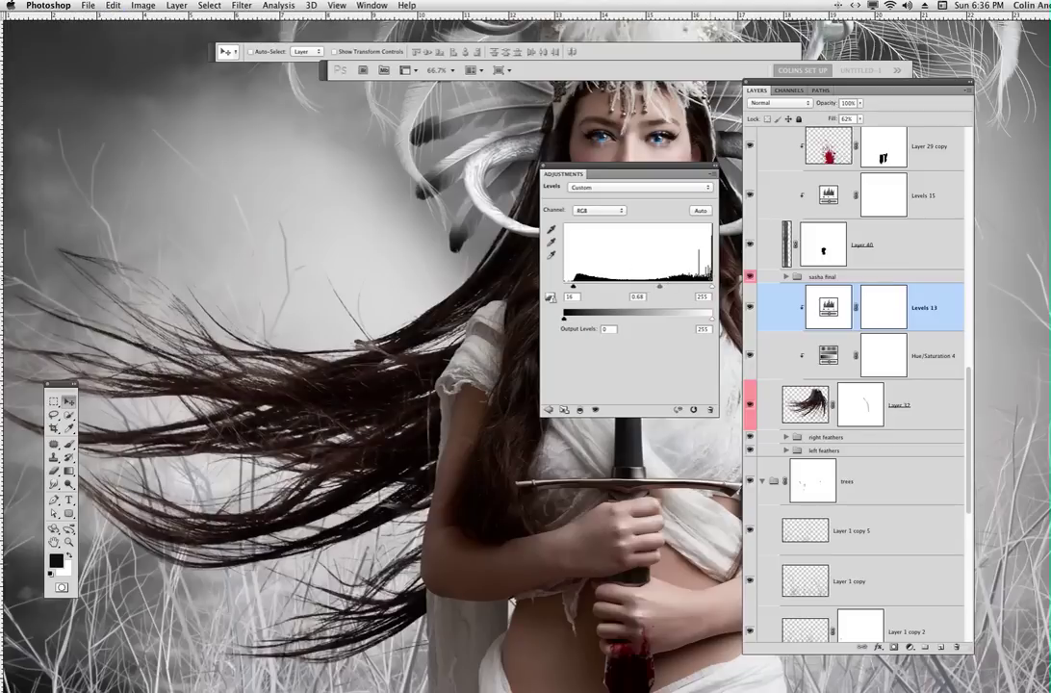
Step: Try a white input level of 208 on the Levels 13 adjustment, undo it, and close the adjustment settings
{"action": "left_click_drag", "start_coordinate": [711, 287], "coordinate": [686, 289]}
{"action": "key", "text": "super+minus"}
{"action": "key", "text": "super+minus"}
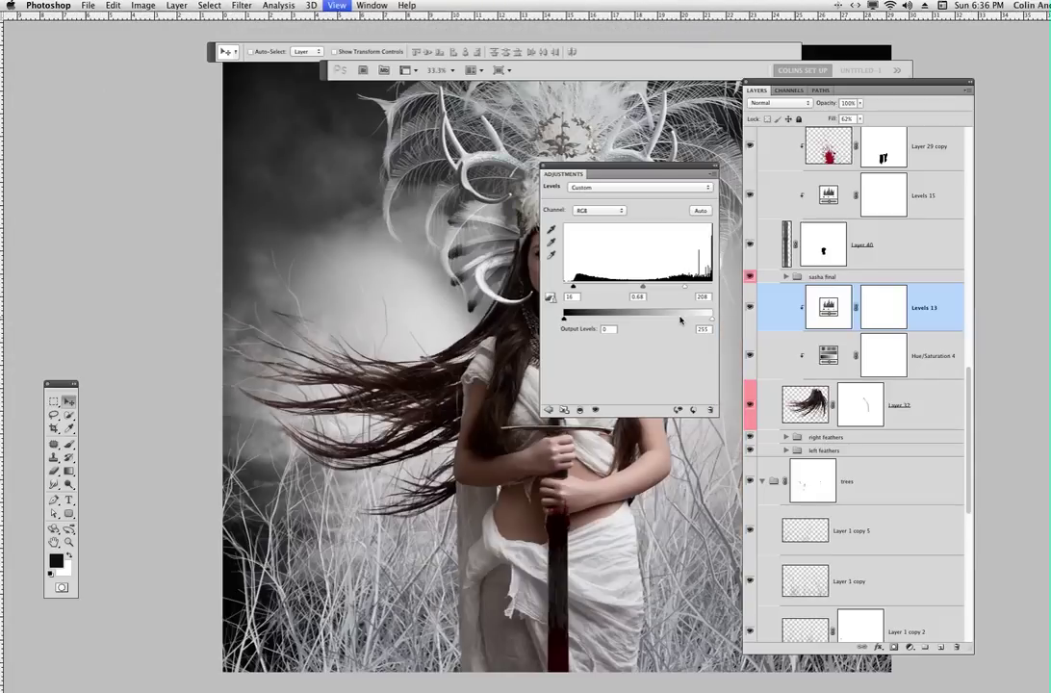
{"action": "key", "text": "super+z"}
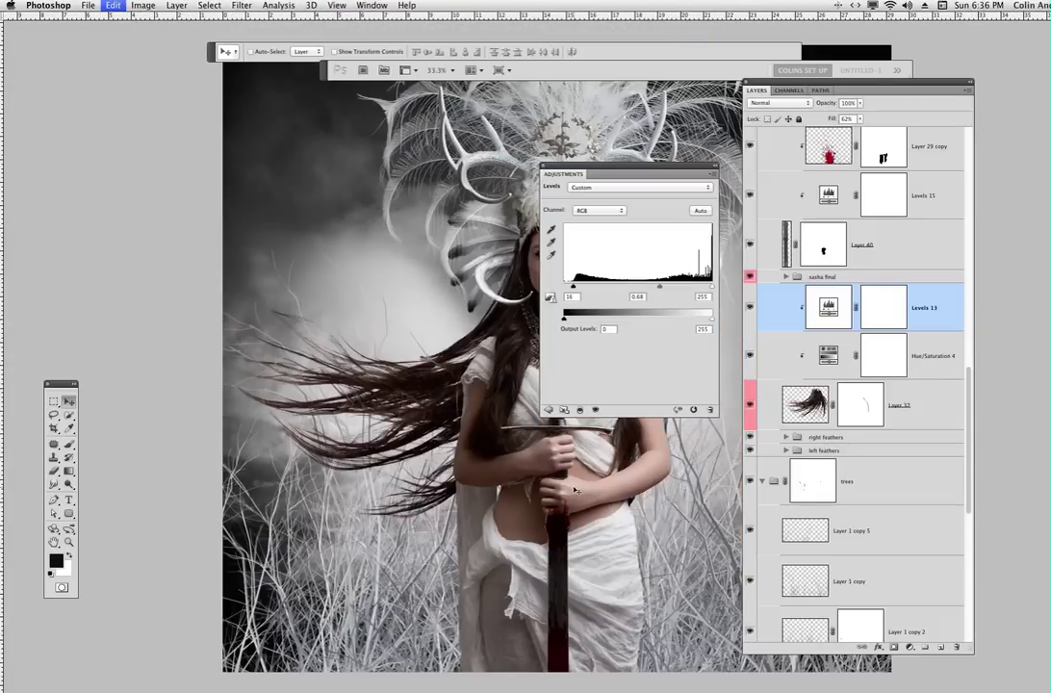
{"action": "left_click", "coordinate": [544, 170]}
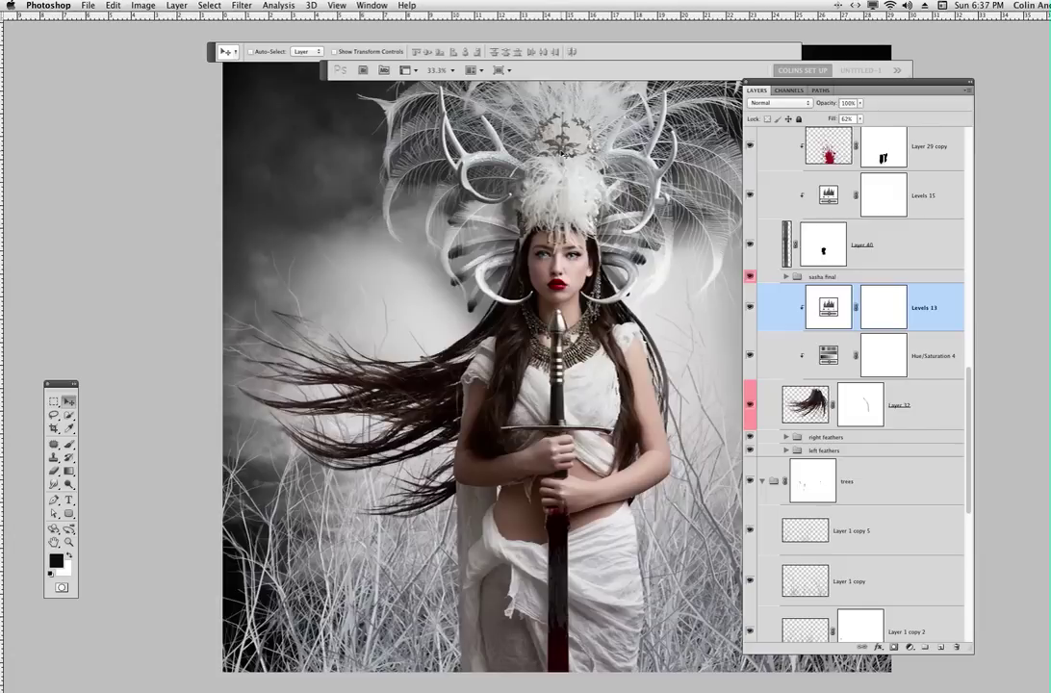
{"action": "right_click", "coordinate": [875, 324]}
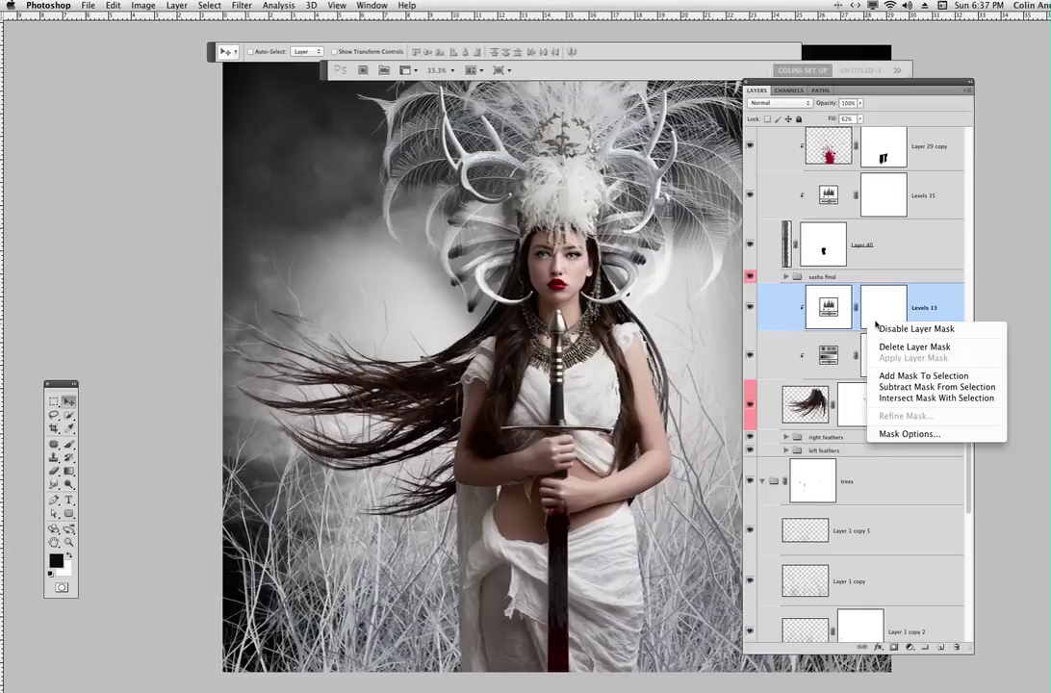
{"action": "left_click", "coordinate": [938, 299]}
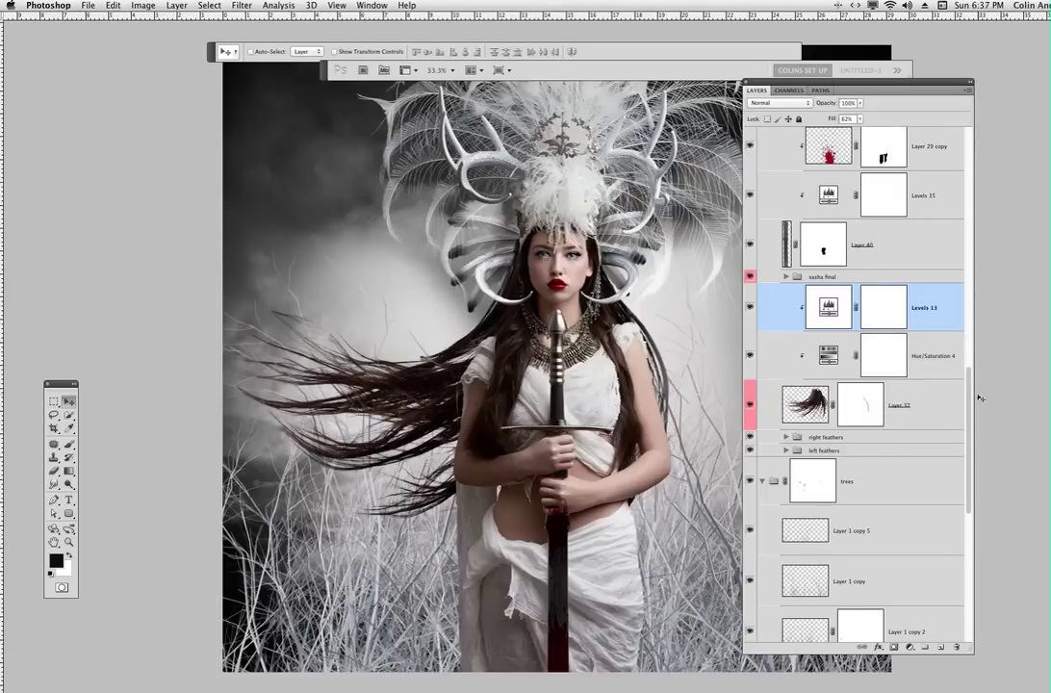
{"action": "scroll", "coordinate": [966, 378], "scroll_direction": "up", "scroll_amount": 2}
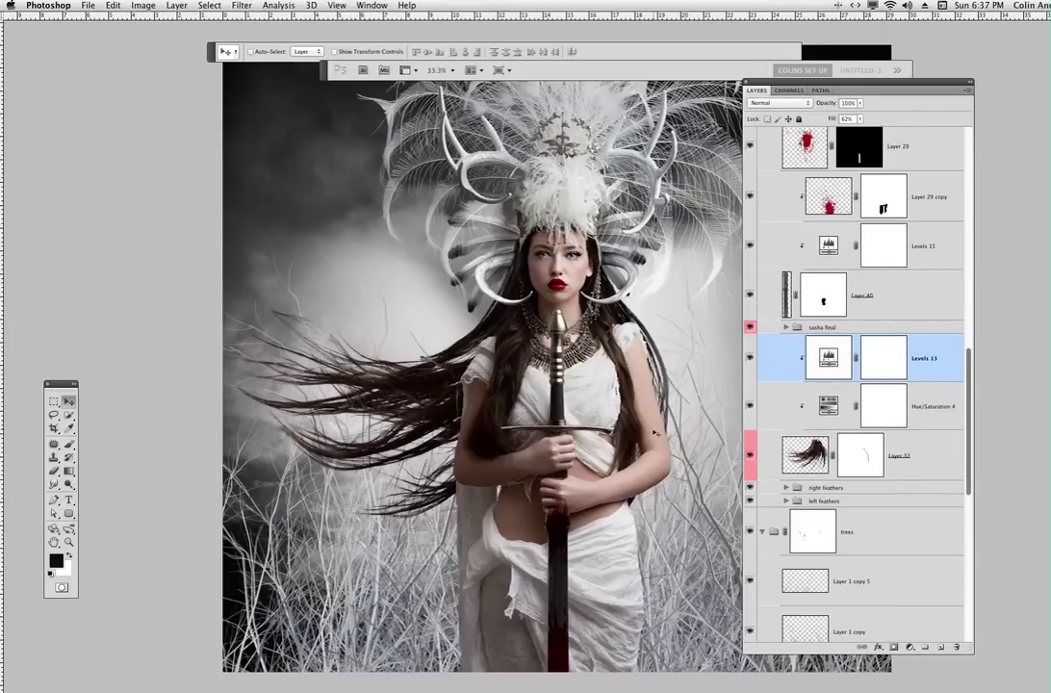
Step: Release the Hue/Saturation 4 and Levels 13 adjustments from their clipping to Layer 32, and clip both back onto the hair layer
{"action": "left_click", "coordinate": [924, 409]}
{"action": "left_click", "coordinate": [930, 357]}
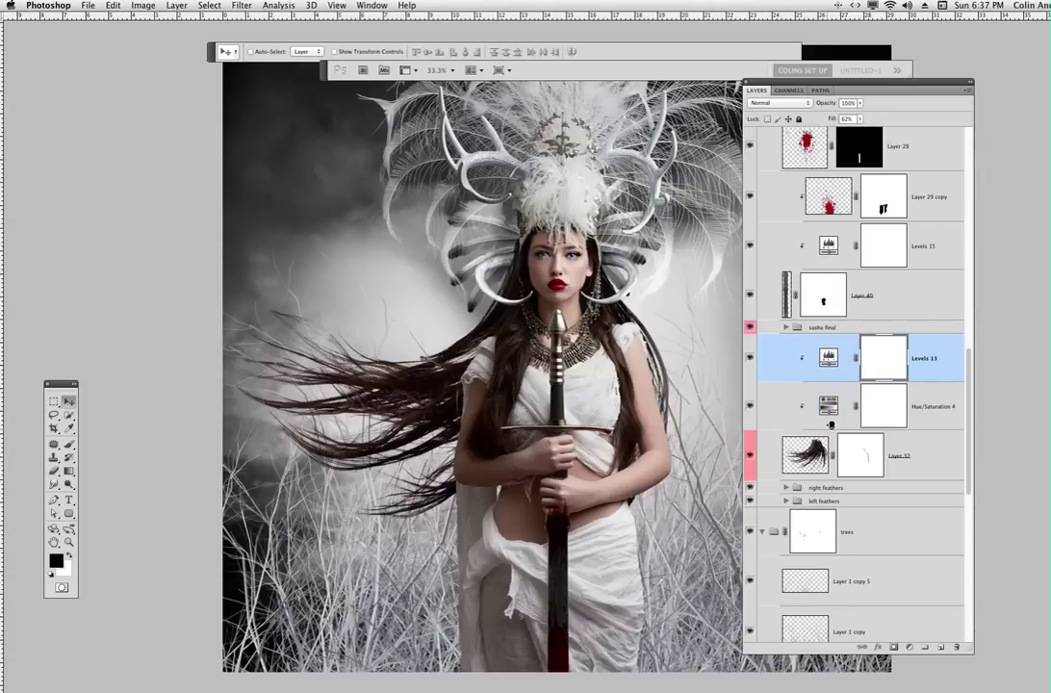
{"action": "left_click", "coordinate": [831, 429], "text": "alt"}
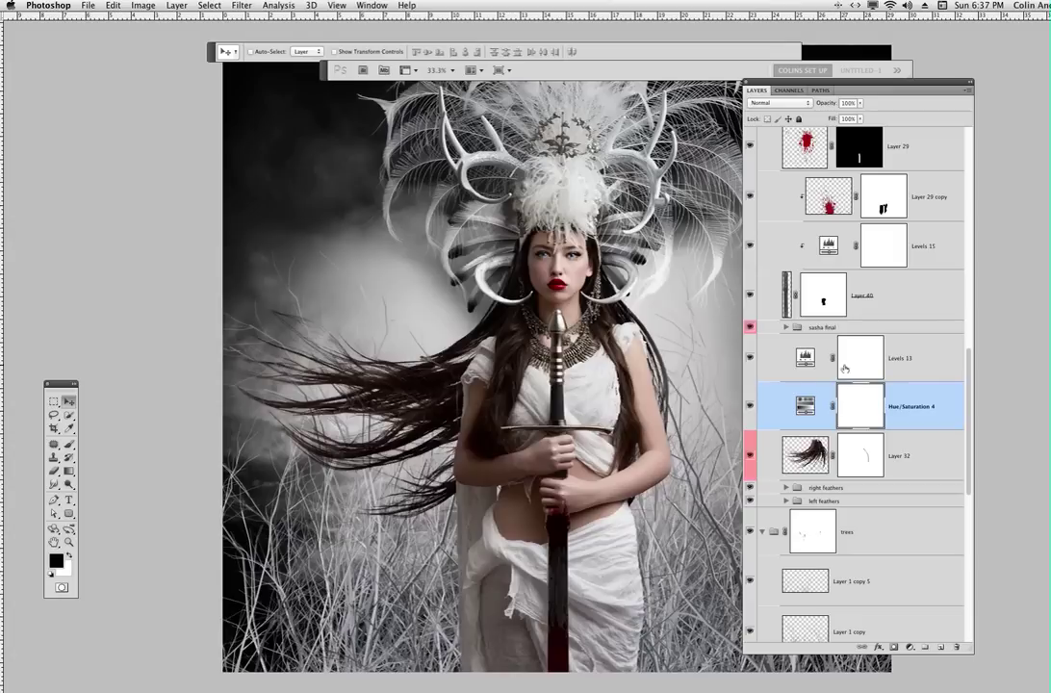
{"action": "left_click", "coordinate": [824, 430], "text": "alt"}
{"action": "left_click", "coordinate": [832, 382], "text": "alt"}
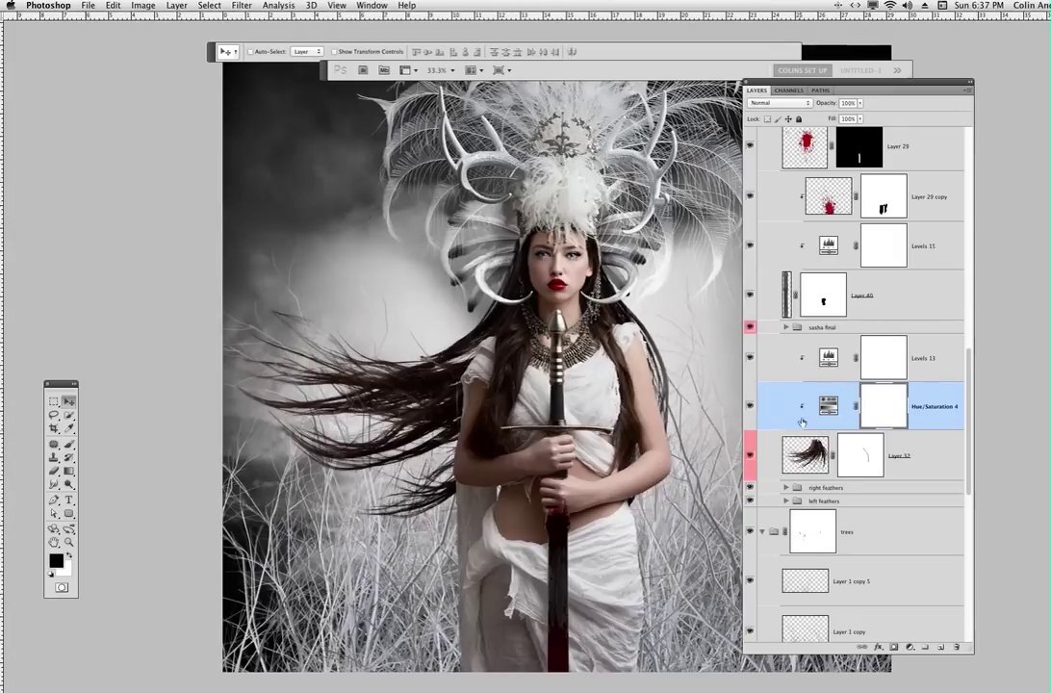
{"action": "left_click", "coordinate": [932, 358]}
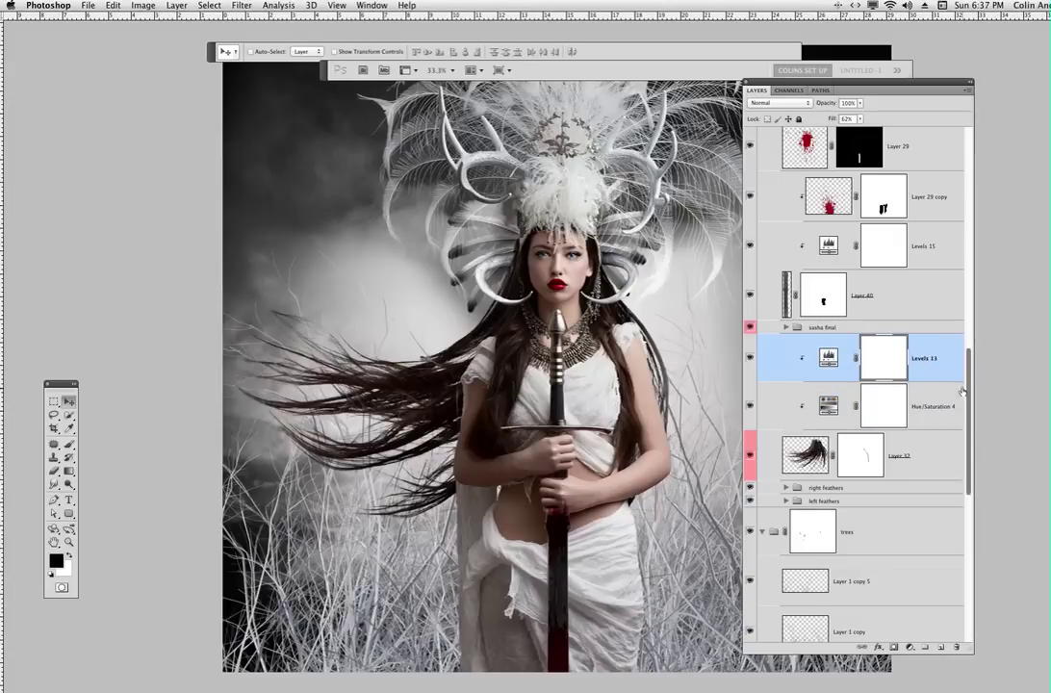
Step: Collapse Group 3 in the layer stack and select the group
{"action": "left_click_drag", "start_coordinate": [962, 391], "coordinate": [959, 234]}
{"action": "left_click", "coordinate": [787, 371]}
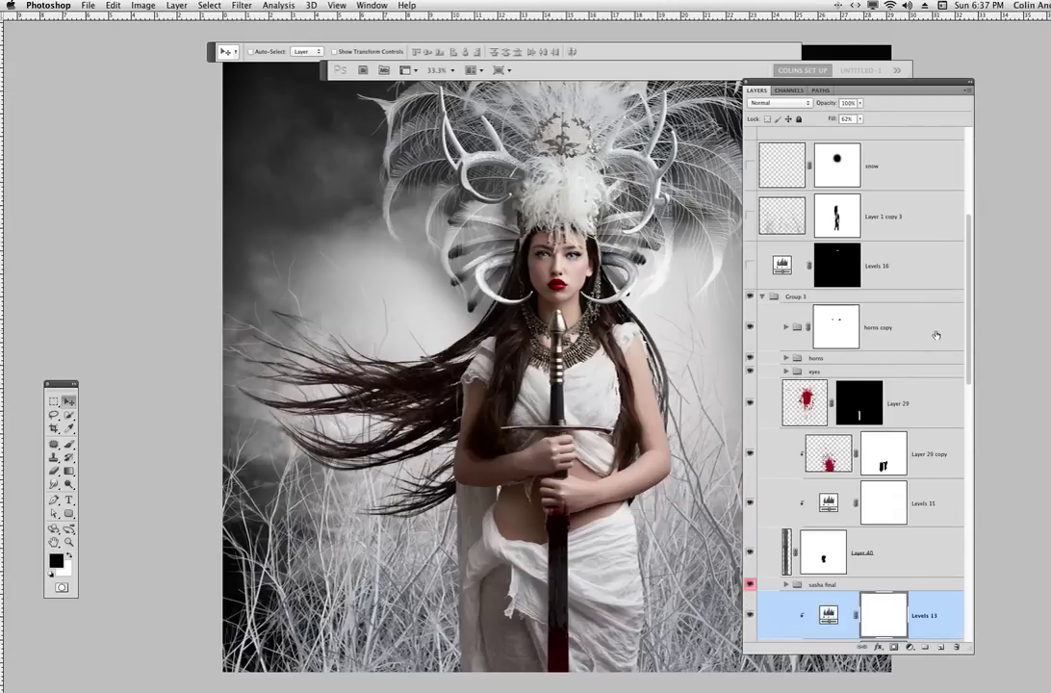
{"action": "left_click", "coordinate": [762, 296]}
{"action": "left_click", "coordinate": [798, 296]}
Step: Toggle the visibility of the Levels 16 adjustment layer above Group 3, leaving it shown
{"action": "left_click_drag", "start_coordinate": [968, 341], "coordinate": [966, 310]}
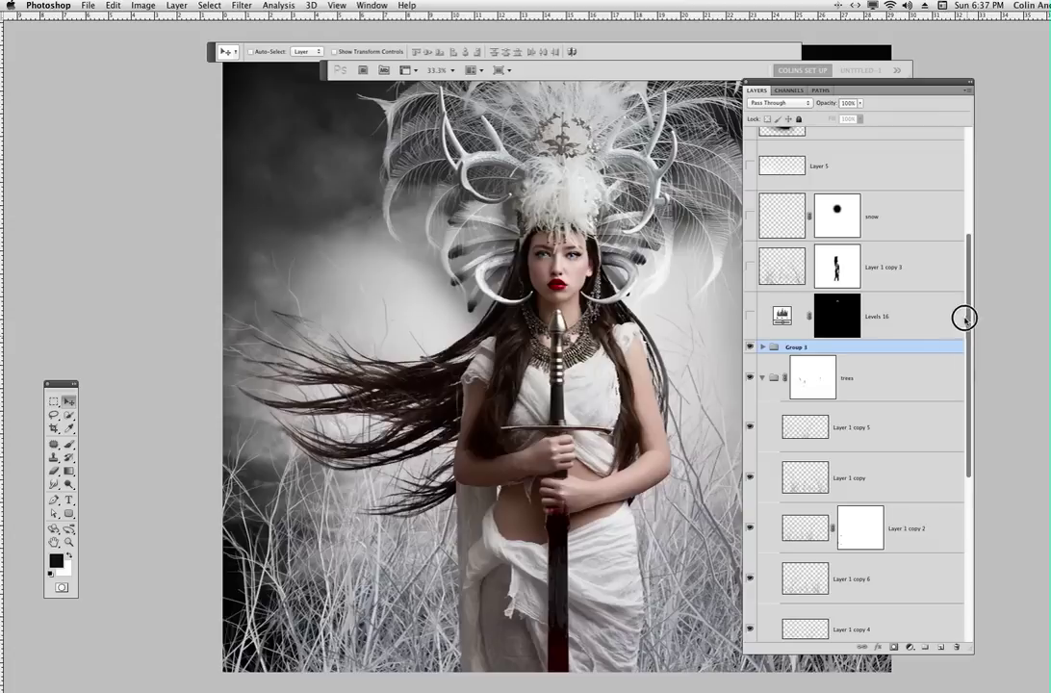
{"action": "left_click", "coordinate": [751, 317]}
{"action": "left_click", "coordinate": [751, 317]}
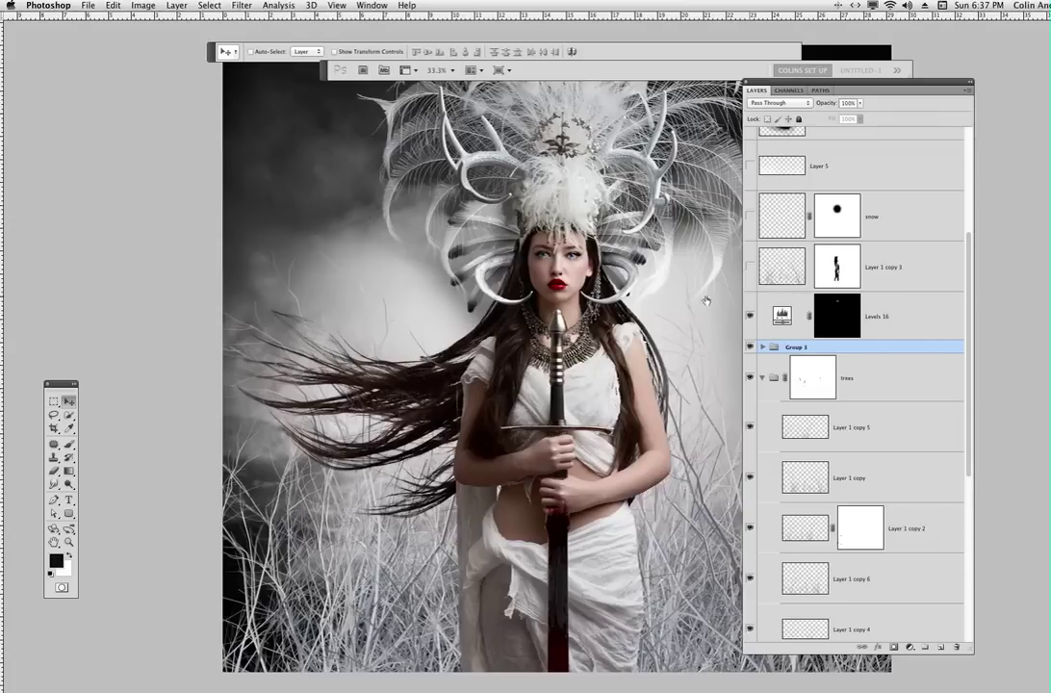
Step: Examine the feathers, horns and face of the headdress up close across both sides without the interface panels, and return to the full image
{"action": "key", "text": "z"}
{"action": "left_click_drag", "start_coordinate": [529, 152], "coordinate": [506, 450]}
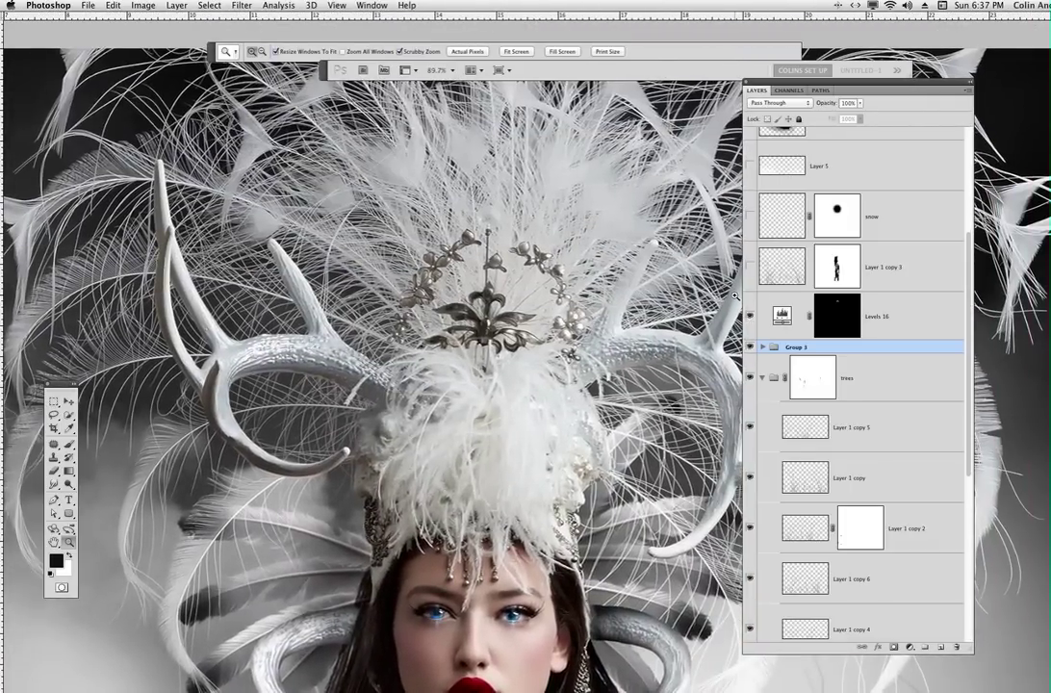
{"action": "left_click", "coordinate": [361, 412], "text": "alt"}
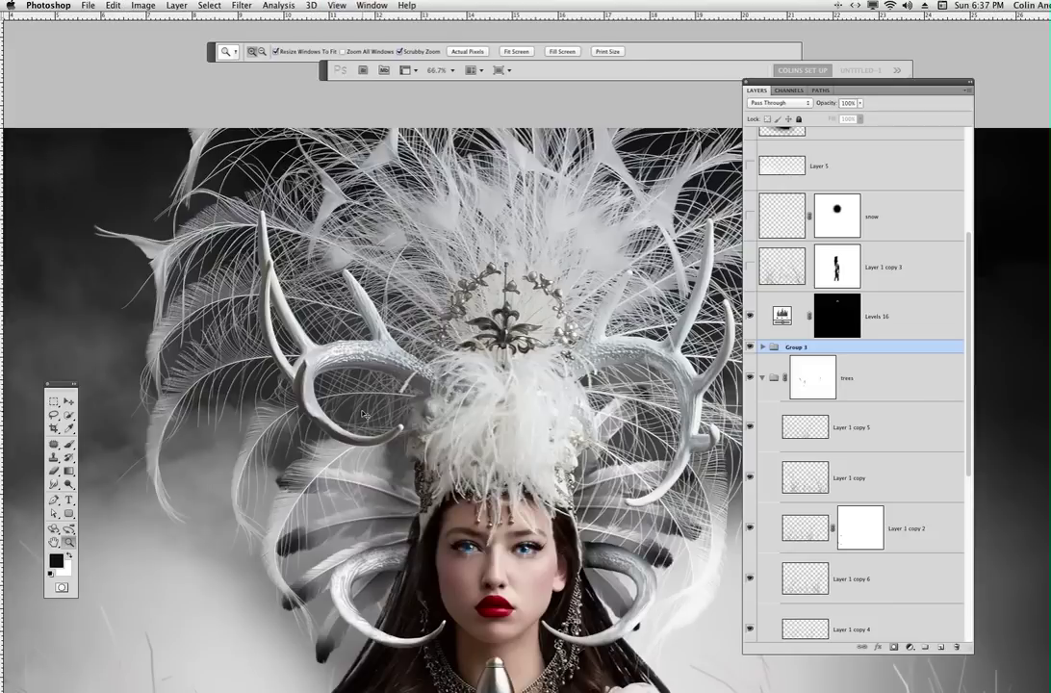
{"action": "left_click_drag", "start_coordinate": [704, 545], "coordinate": [439, 497]}
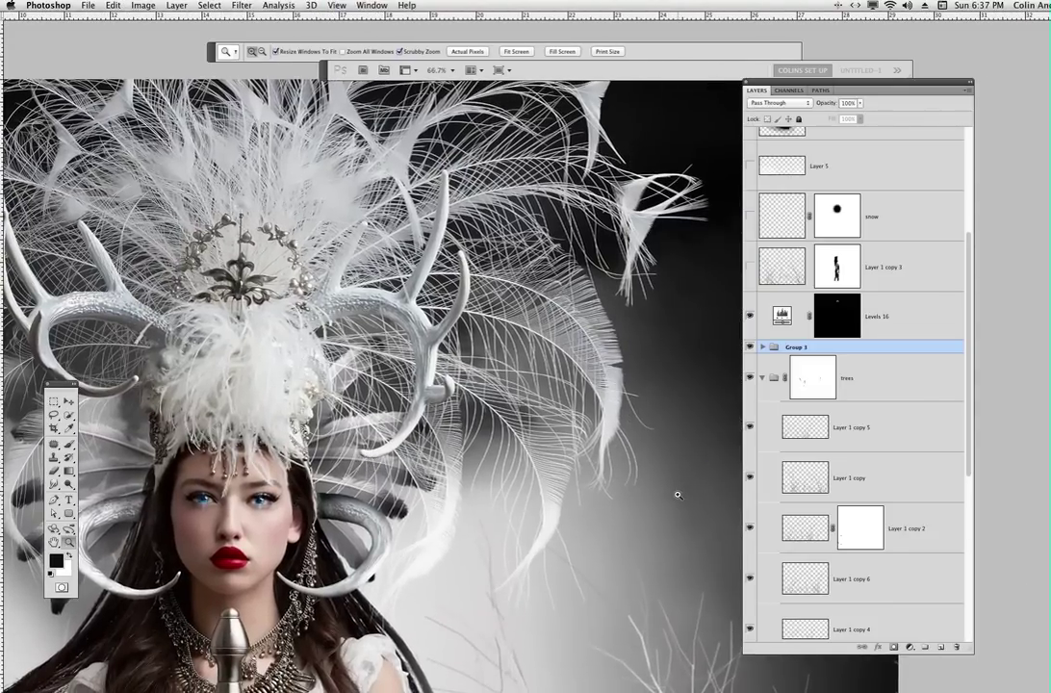
{"action": "key", "text": "super+plus"}
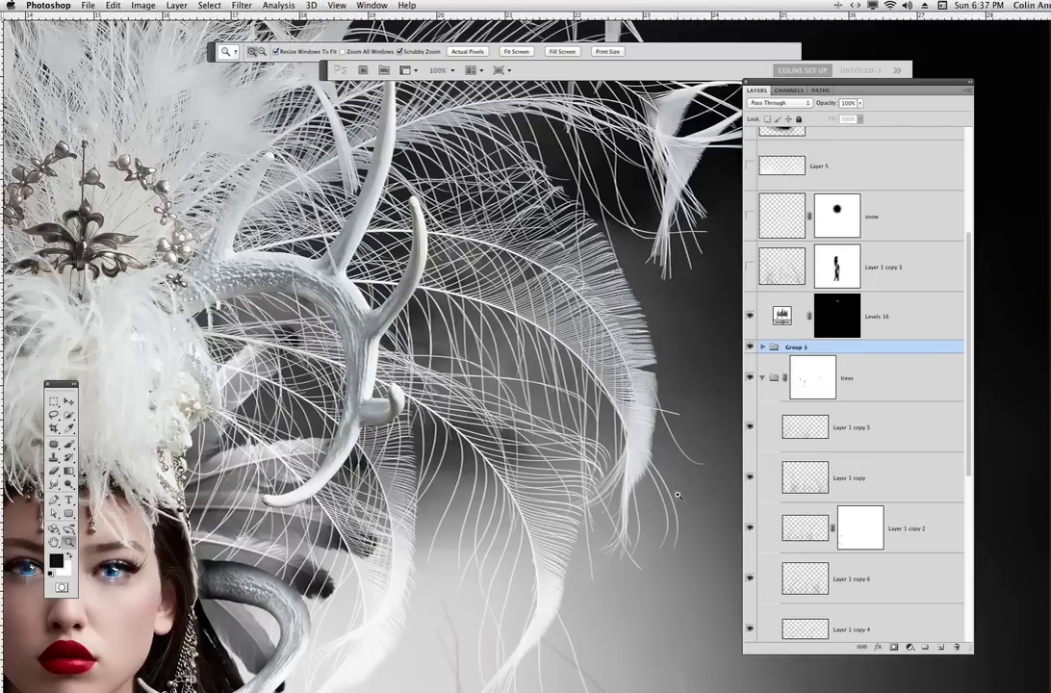
{"action": "key", "text": "Tab"}
{"action": "left_click_drag", "start_coordinate": [632, 394], "coordinate": [592, 604]}
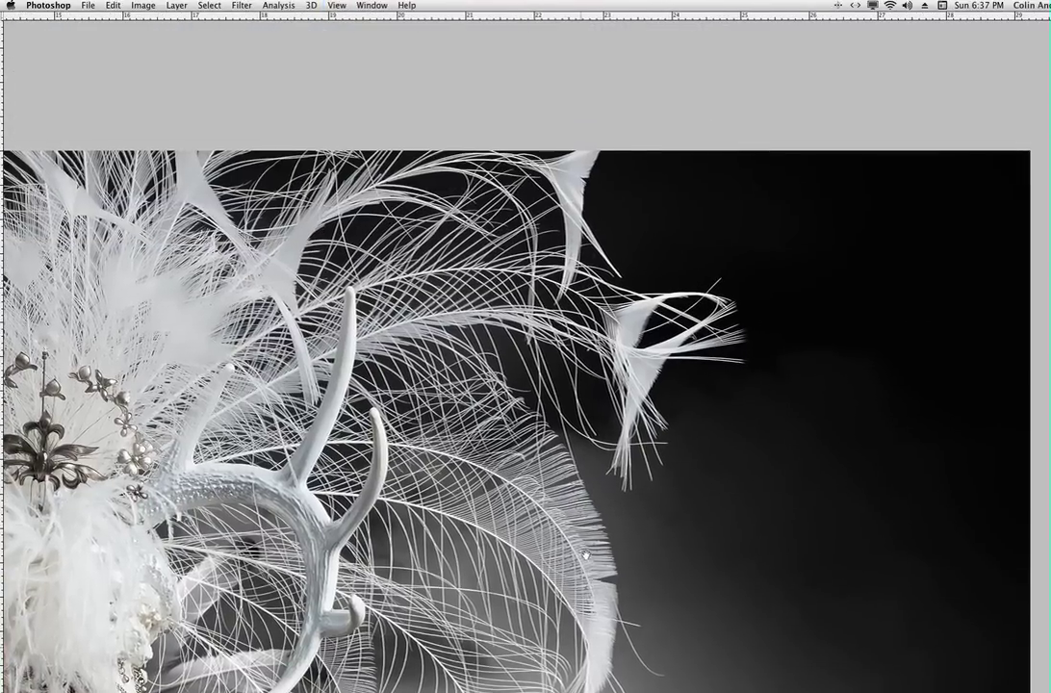
{"action": "left_click_drag", "start_coordinate": [567, 523], "coordinate": [818, 438]}
{"action": "left_click_drag", "start_coordinate": [579, 460], "coordinate": [452, 606]}
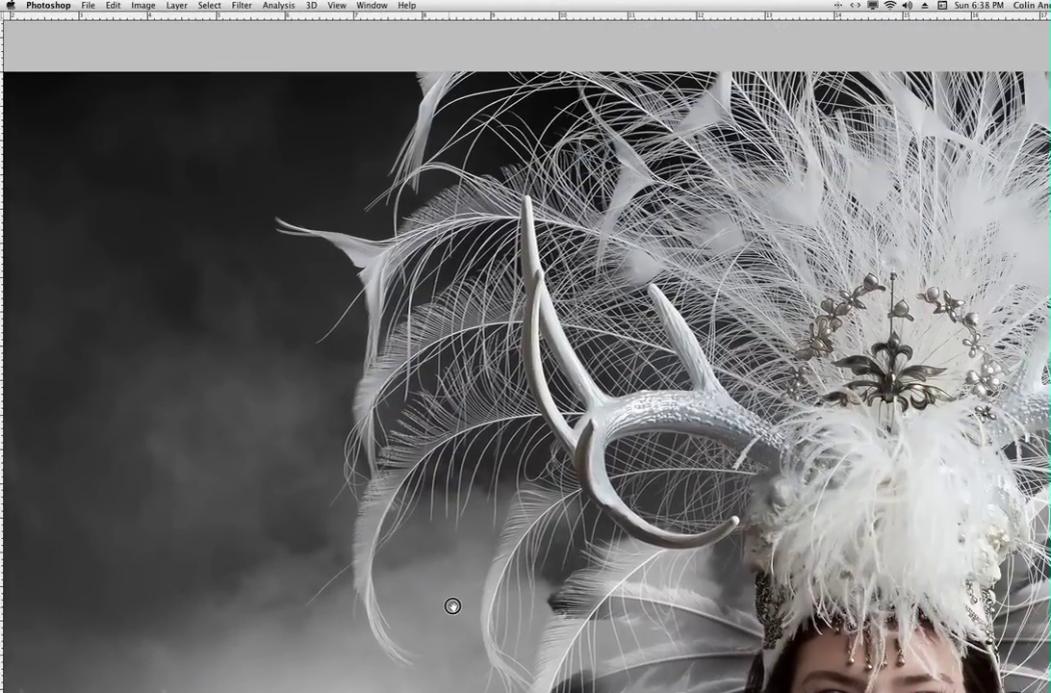
{"action": "left_click_drag", "start_coordinate": [789, 469], "coordinate": [775, 458]}
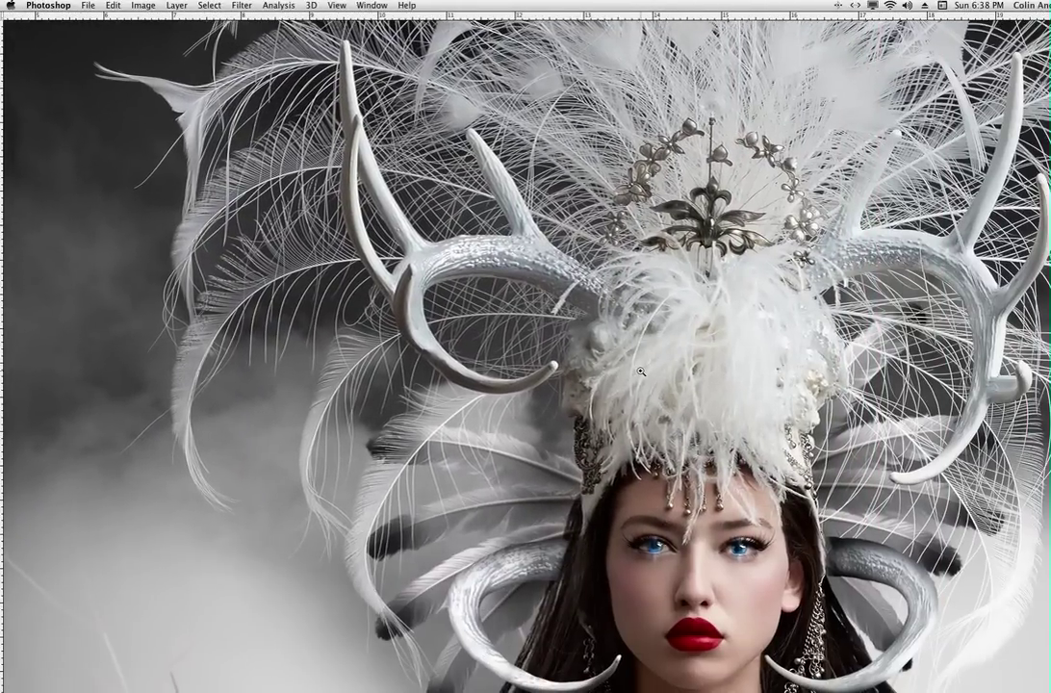
{"action": "key", "text": "super+0"}
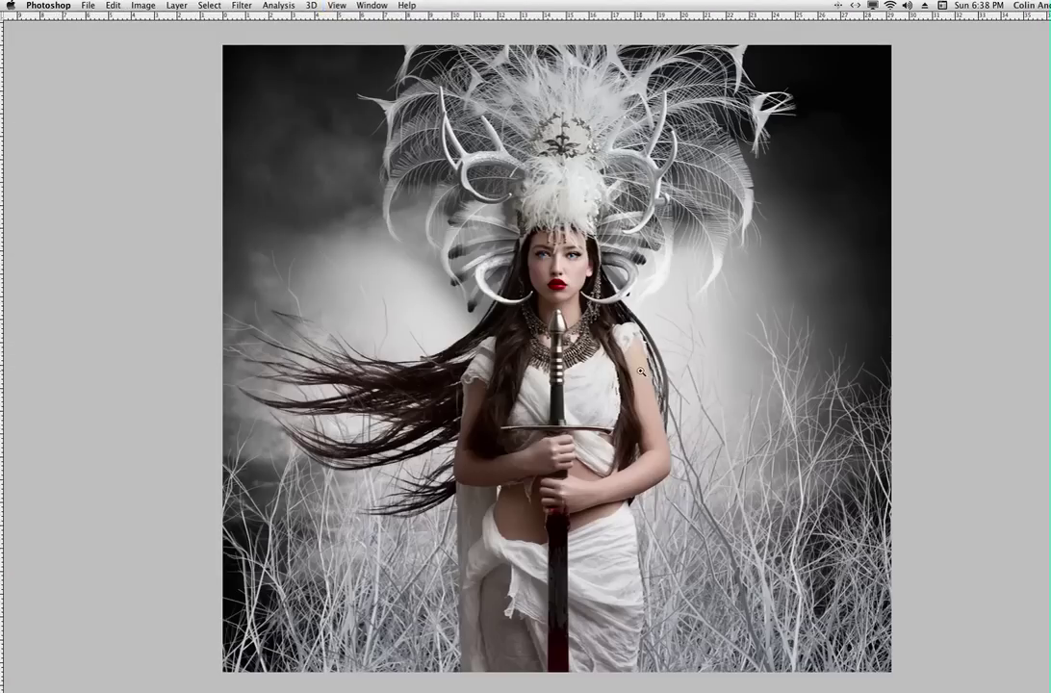
{"action": "key", "text": "Tab"}
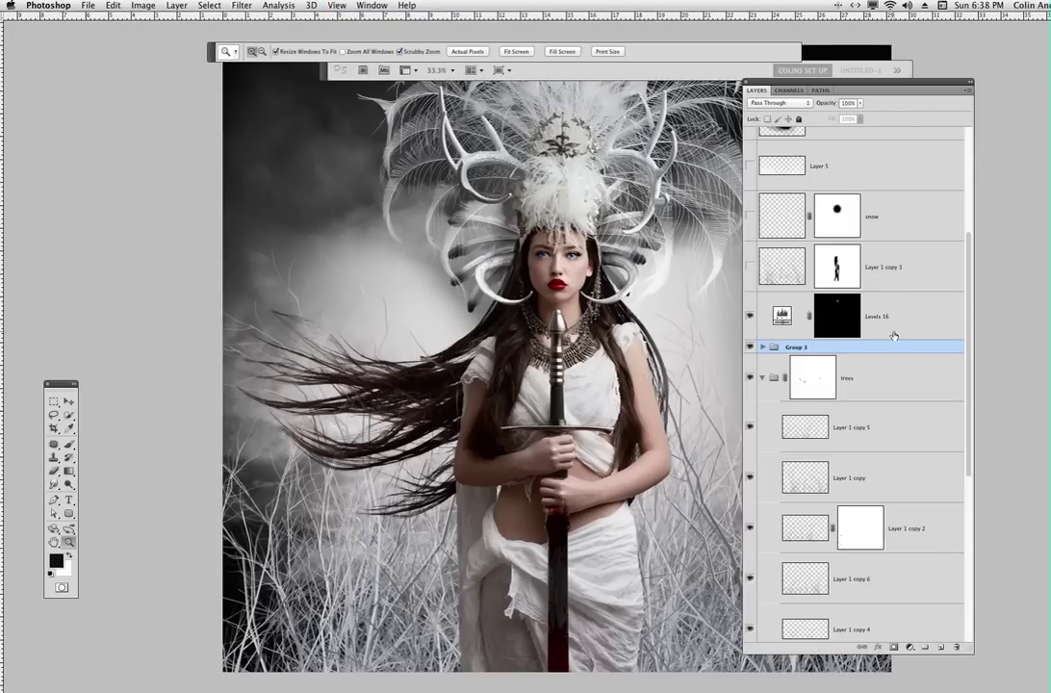
Step: Switch to standard screen mode to check the minimized documents, and return to full screen mode with menu bar
{"action": "left_click", "coordinate": [502, 70]}
{"action": "left_click", "coordinate": [509, 84]}
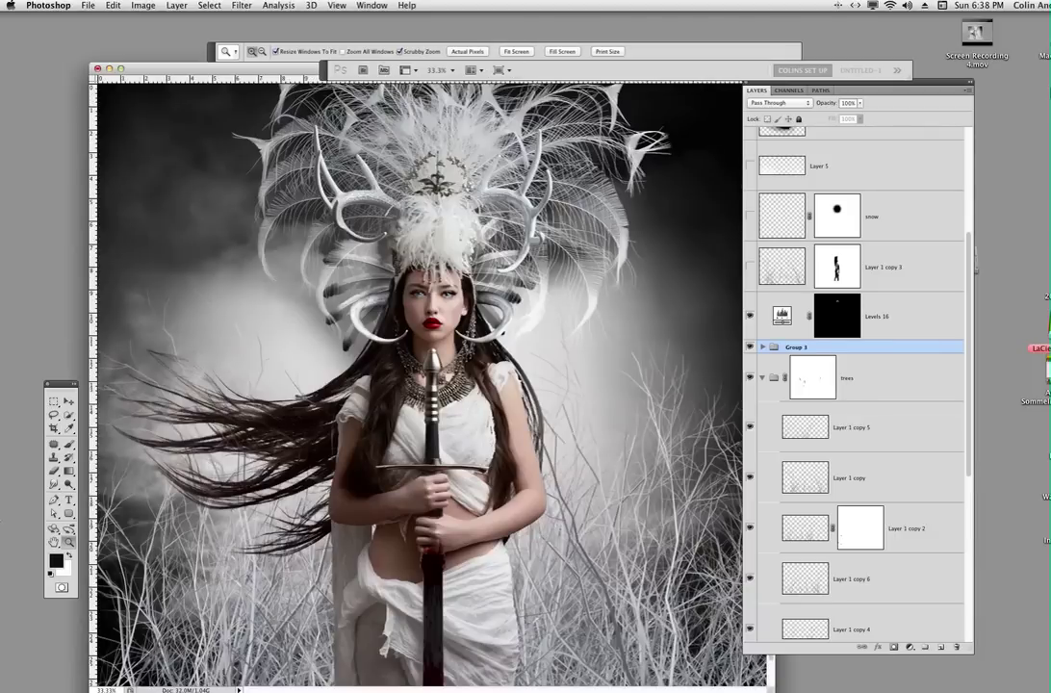
{"action": "mouse_move", "coordinate": [9, 514]}
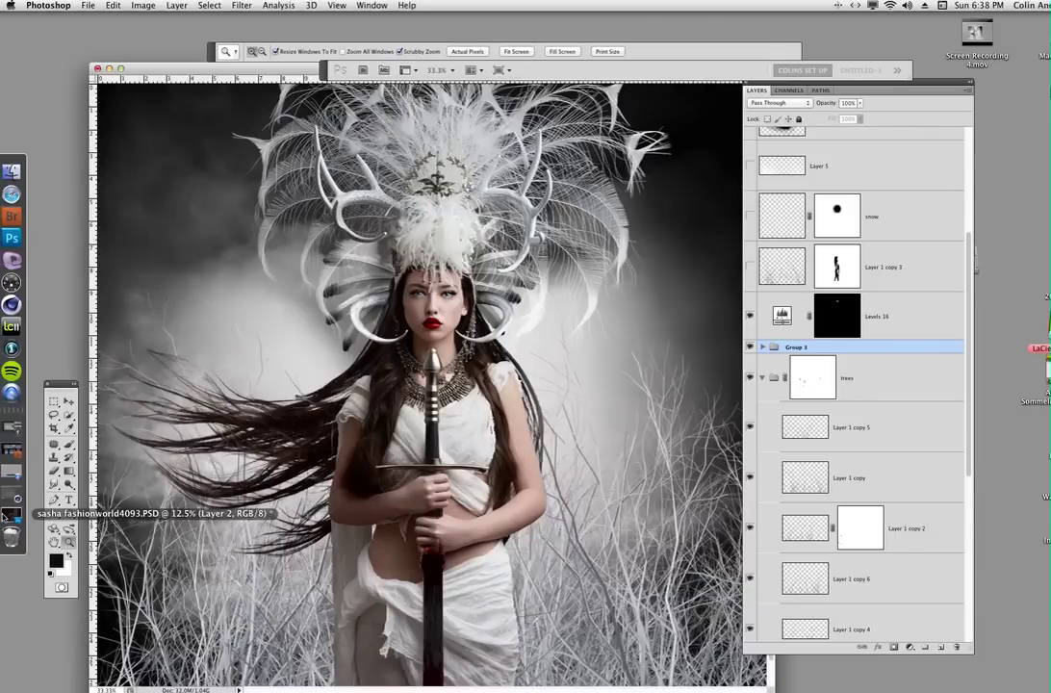
{"action": "left_click", "coordinate": [500, 71]}
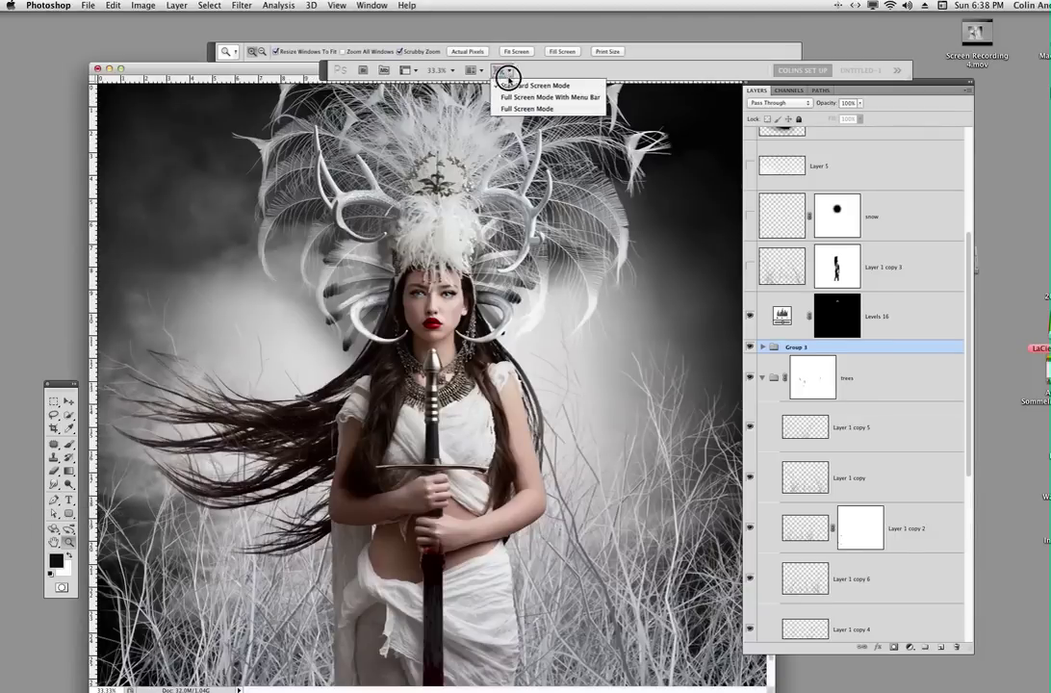
{"action": "left_click", "coordinate": [502, 100]}
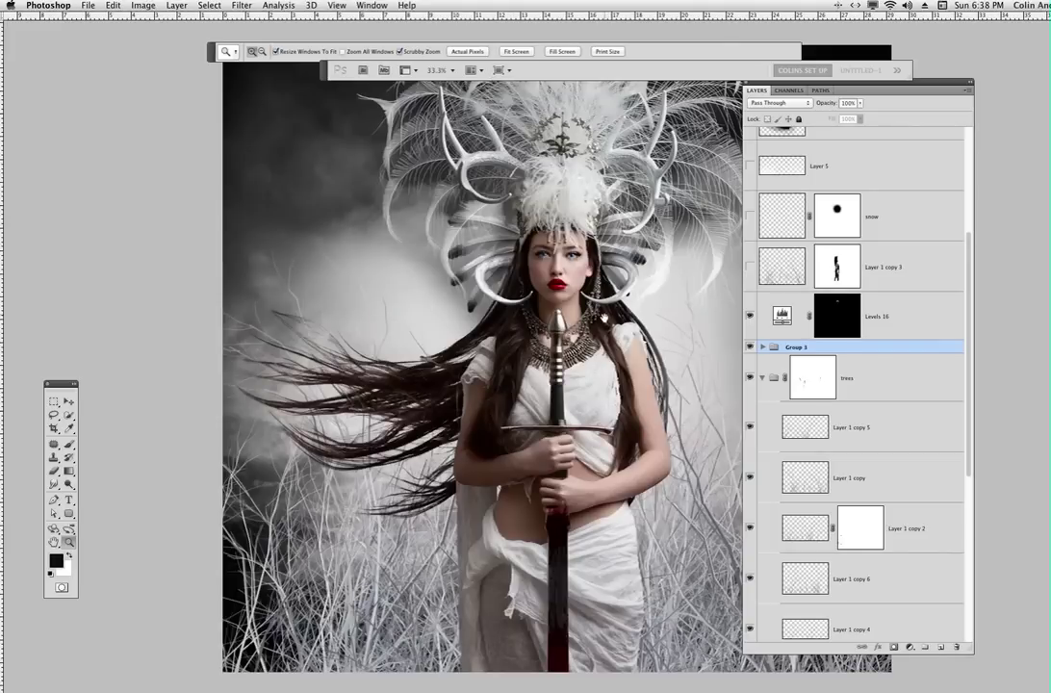
Step: Examine the antler and feathers on the left half of the headdress at 100% magnification
{"action": "left_click_drag", "start_coordinate": [604, 318], "coordinate": [563, 381]}
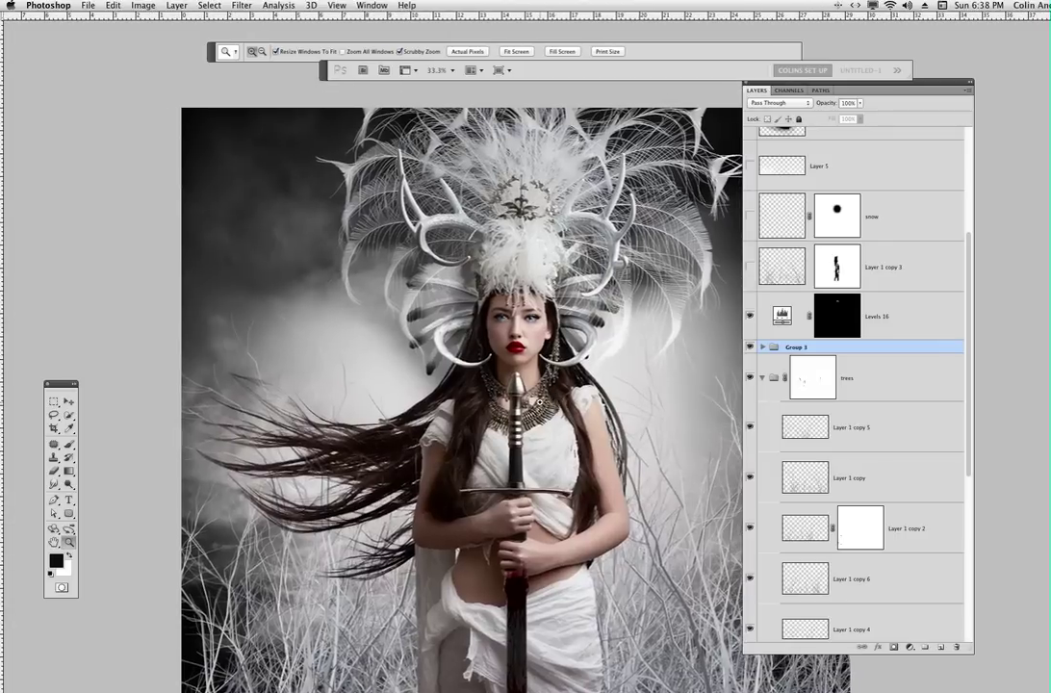
{"action": "key", "text": "super+1"}
{"action": "left_click_drag", "start_coordinate": [456, 250], "coordinate": [510, 594]}
{"action": "left_click_drag", "start_coordinate": [524, 335], "coordinate": [628, 477]}
{"action": "scroll", "coordinate": [628, 478], "scroll_direction": "down", "scroll_amount": 5}
{"action": "scroll", "coordinate": [628, 478], "scroll_direction": "left", "scroll_amount": 6}
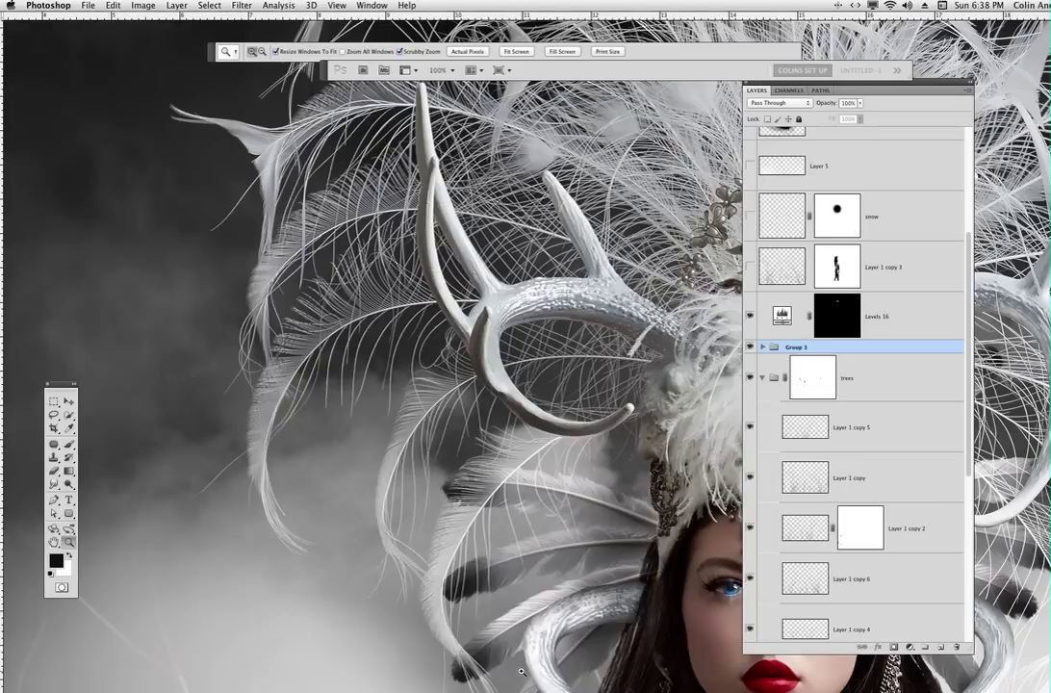
Step: Expand Group 3, select the eyes group, and look through the group's layers down to the trees group
{"action": "left_click_drag", "start_coordinate": [966, 315], "coordinate": [960, 349]}
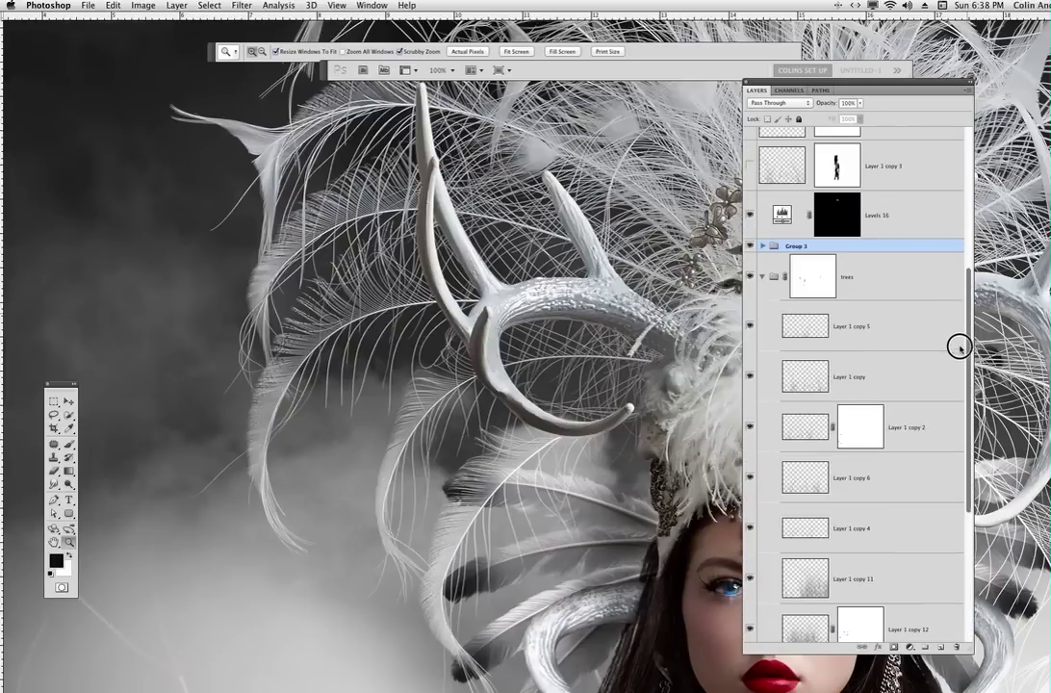
{"action": "left_click", "coordinate": [761, 246]}
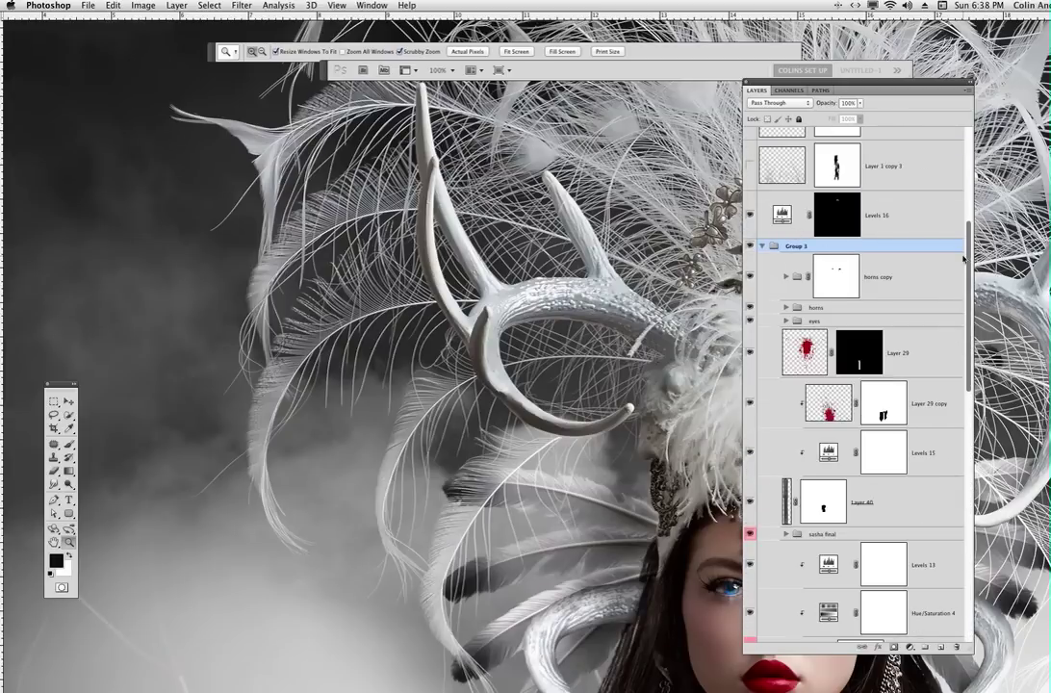
{"action": "left_click", "coordinate": [957, 321]}
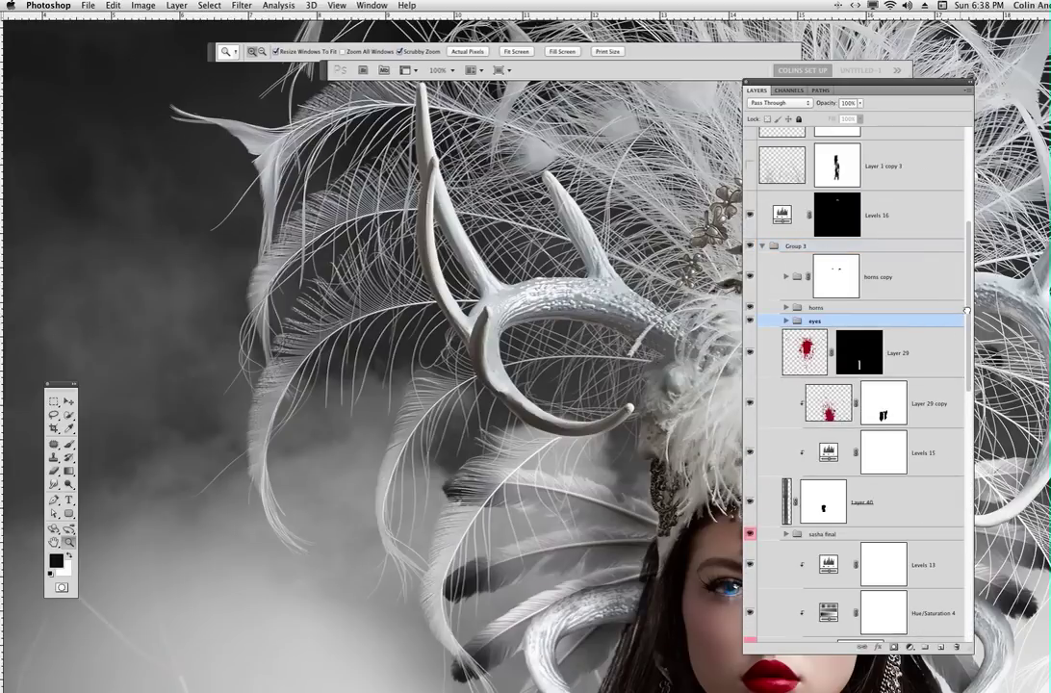
{"action": "left_click_drag", "start_coordinate": [966, 310], "coordinate": [965, 454]}
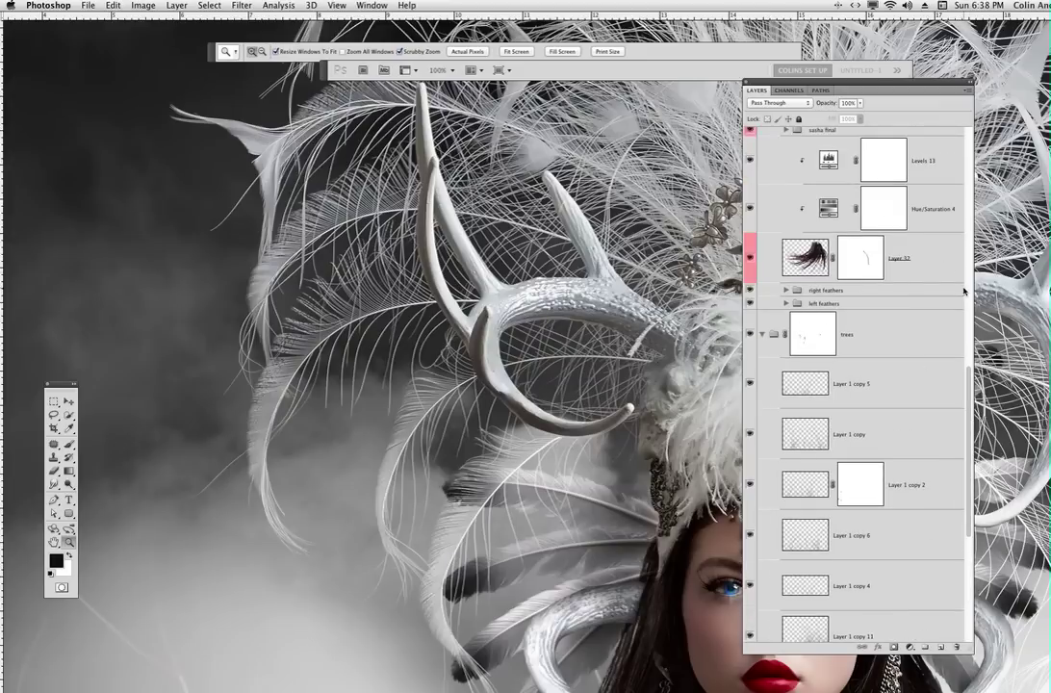
{"action": "left_click_drag", "start_coordinate": [966, 380], "coordinate": [966, 266]}
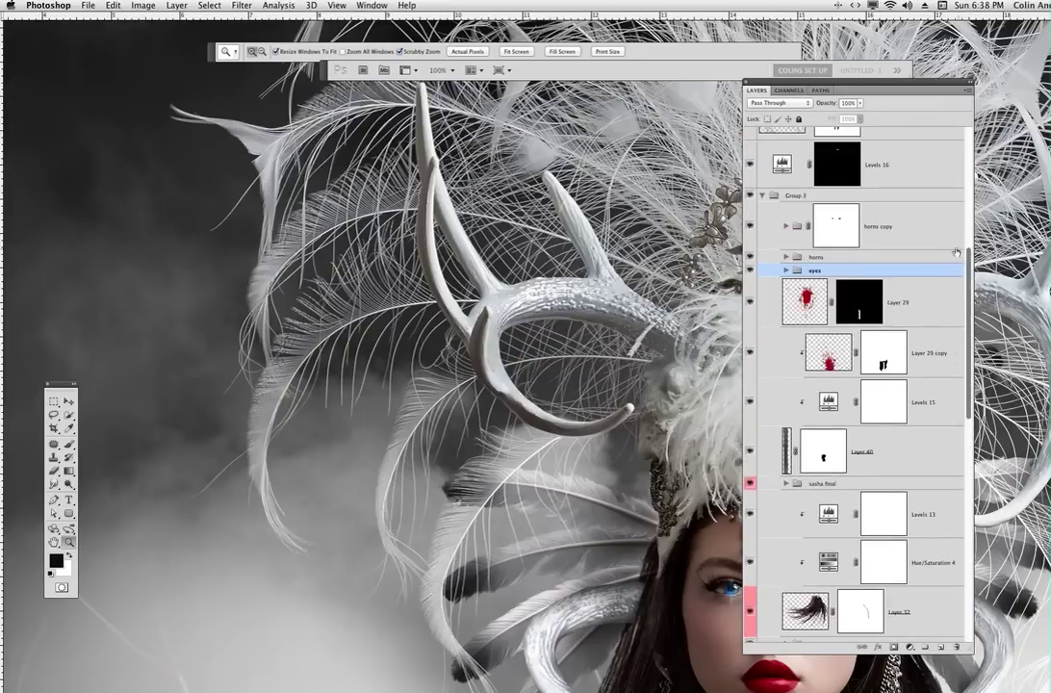
Step: Expand the horns group and the sasha final group to look at the layers they contain
{"action": "left_click", "coordinate": [785, 257]}
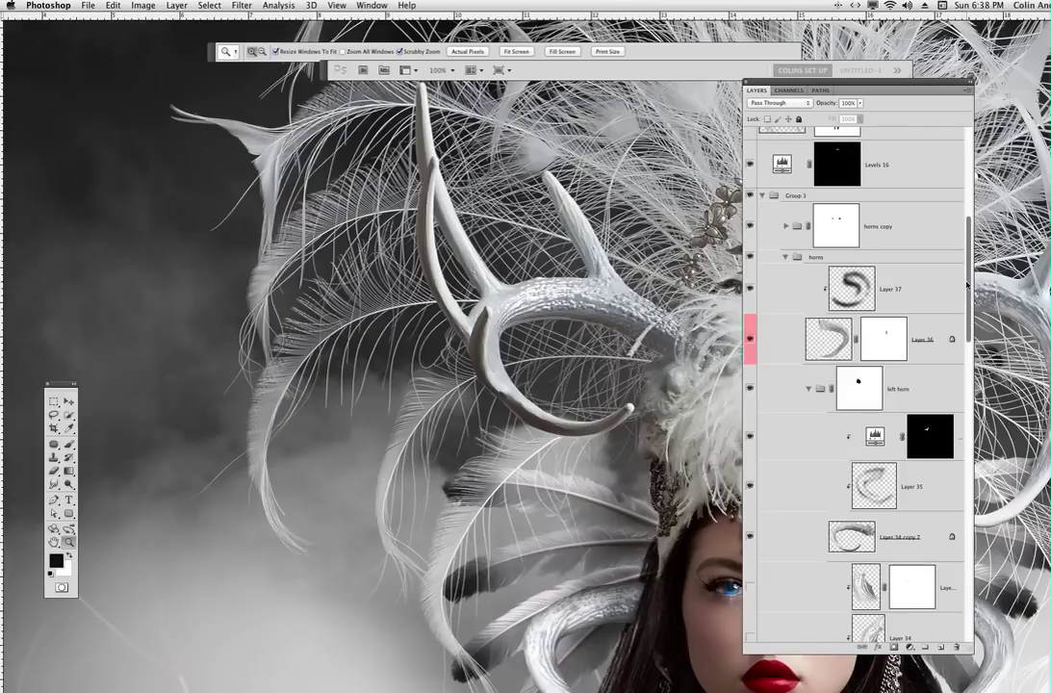
{"action": "left_click_drag", "start_coordinate": [966, 274], "coordinate": [965, 469]}
{"action": "left_click", "coordinate": [785, 276]}
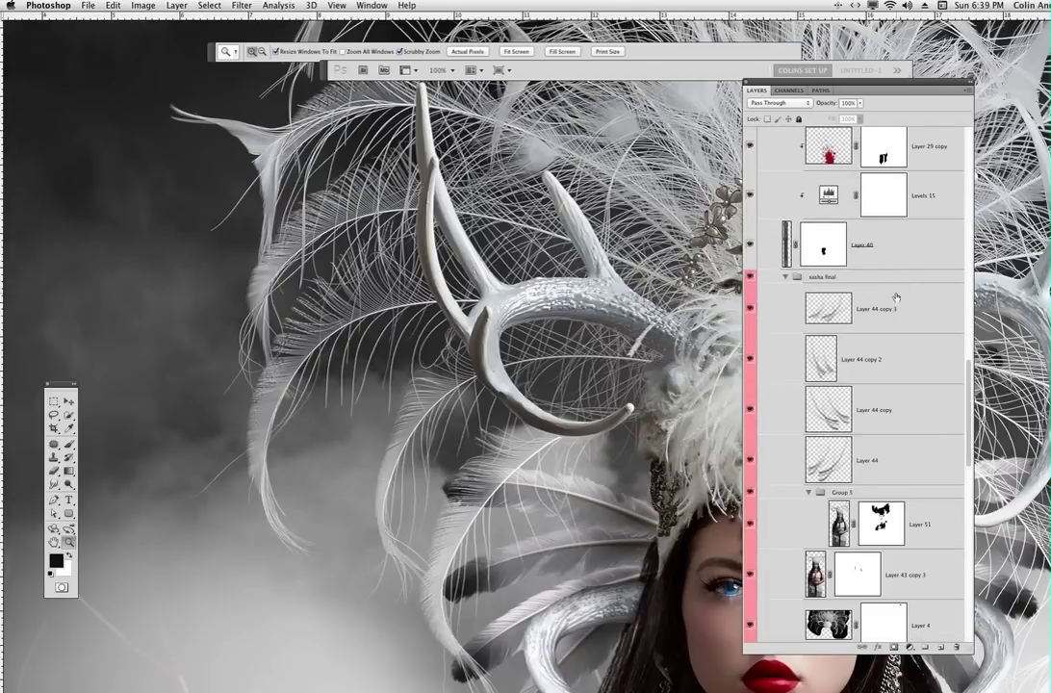
Step: Select Layer 4 below Group 5, set its blend mode to Normal, and view the whole figure
{"action": "scroll", "coordinate": [969, 445], "scroll_direction": "down", "scroll_amount": 3}
{"action": "left_click", "coordinate": [828, 424]}
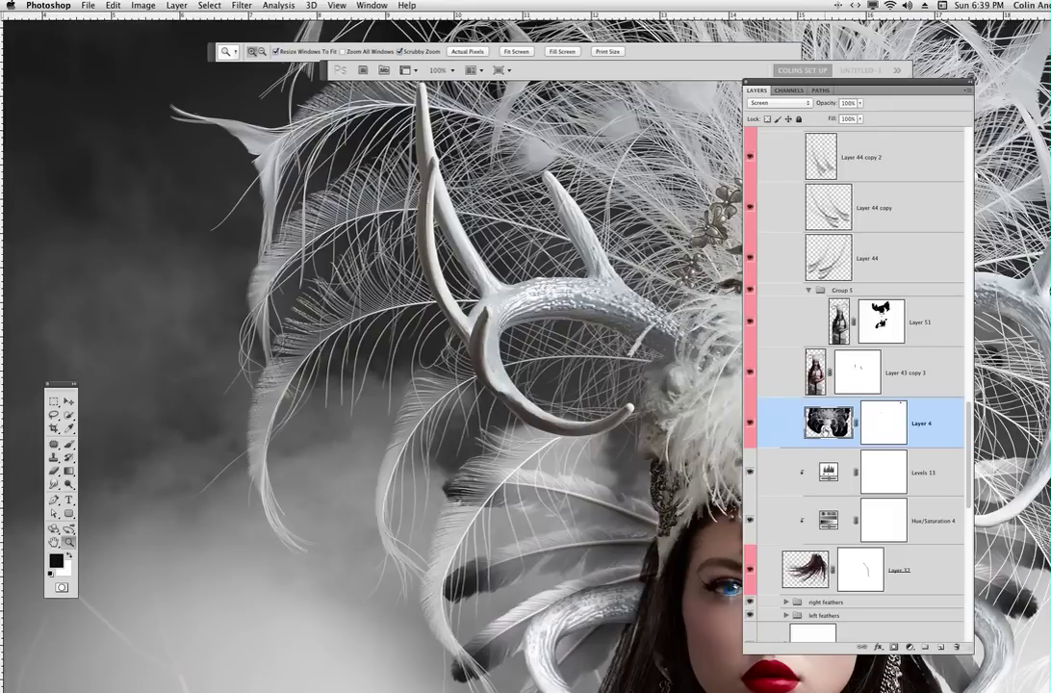
{"action": "left_click", "coordinate": [776, 102]}
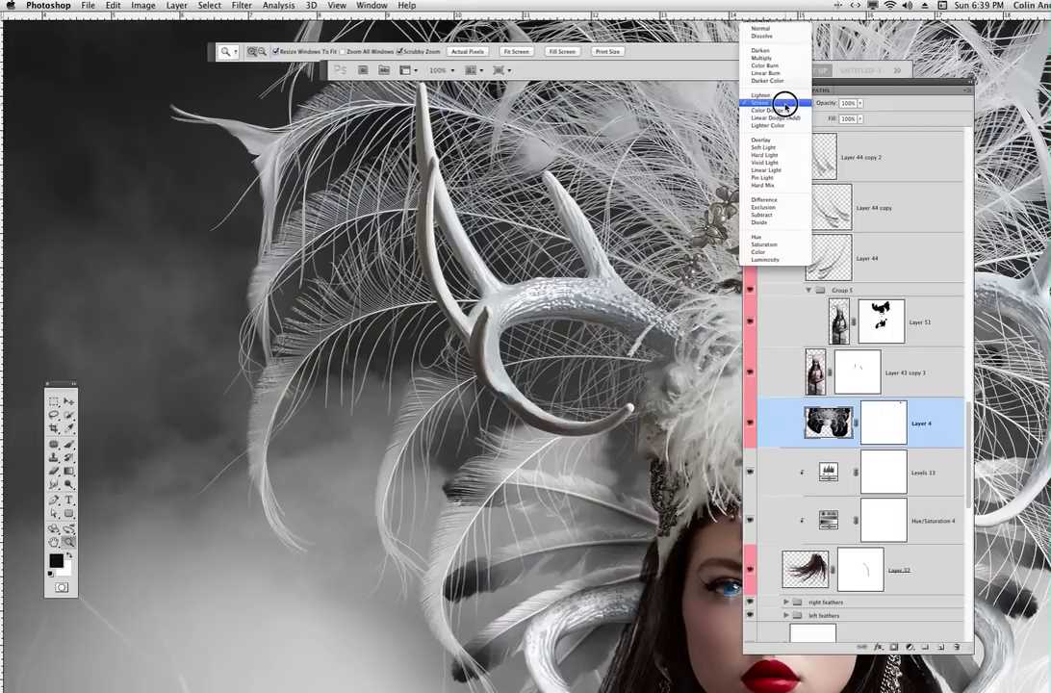
{"action": "left_click", "coordinate": [789, 29]}
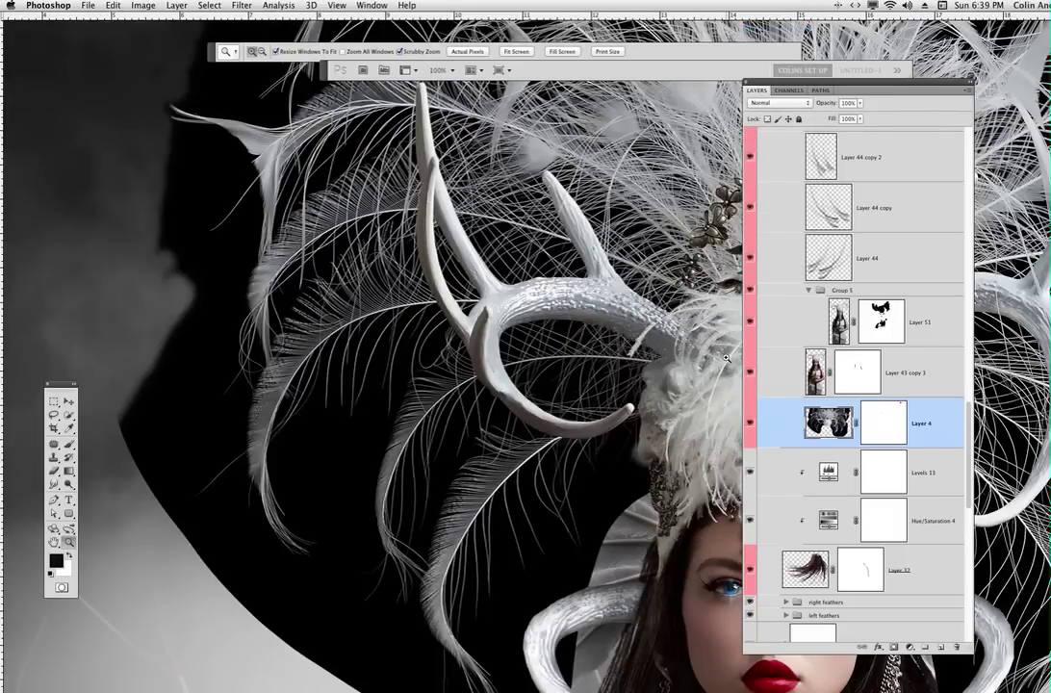
{"action": "key", "text": "super+minus"}
{"action": "key", "text": "super+minus"}
{"action": "key", "text": "super+minus"}
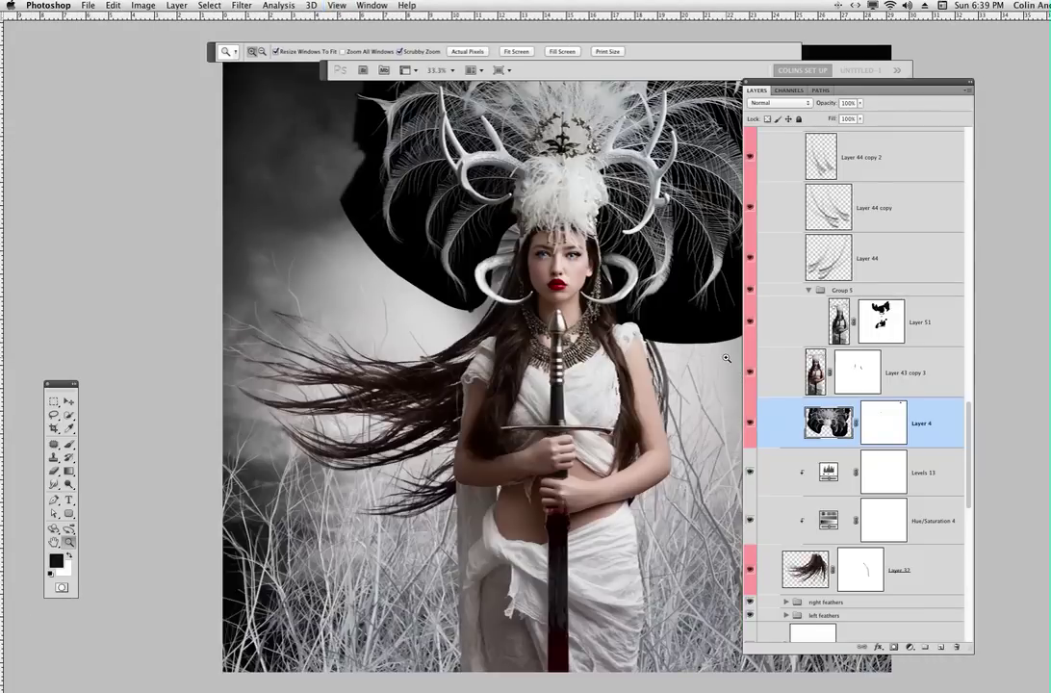
{"action": "left_click_drag", "start_coordinate": [547, 509], "coordinate": [543, 510]}
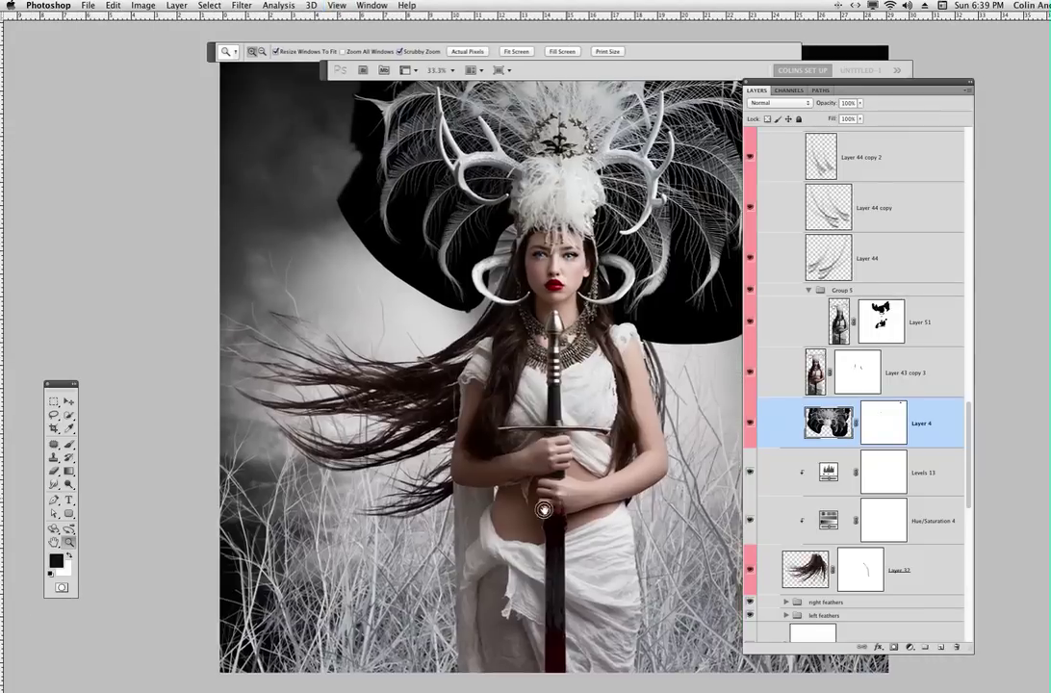
{"action": "left_click", "coordinate": [542, 509]}
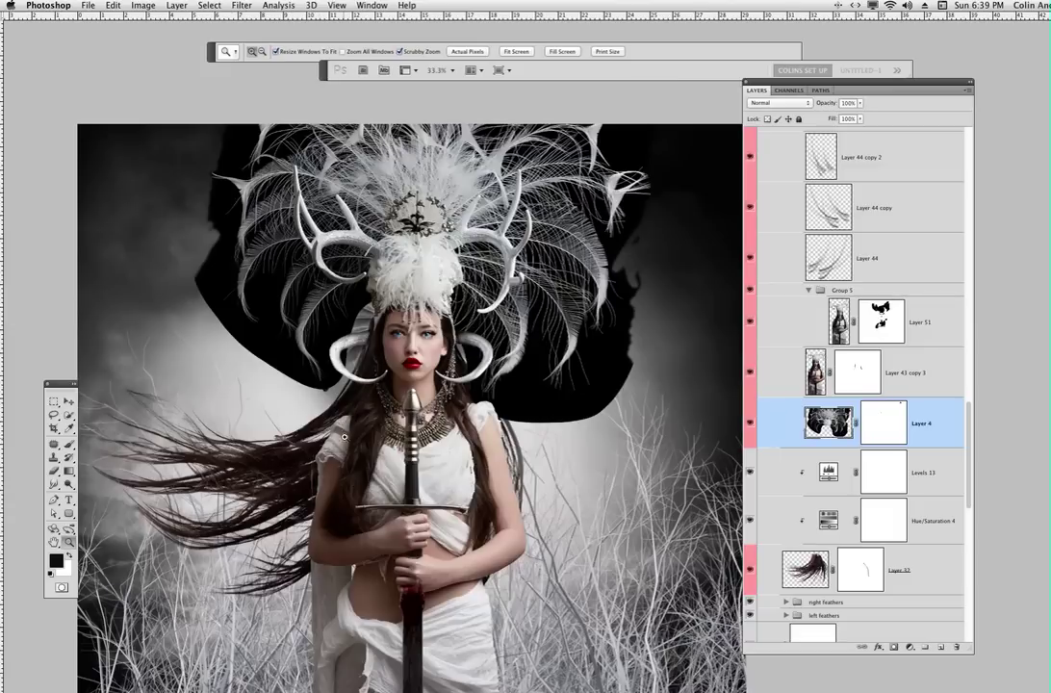
Step: Hide Layer 4 to inspect the headdress at 100% magnification without its long feathers, and show the layer again
{"action": "left_click", "coordinate": [749, 423]}
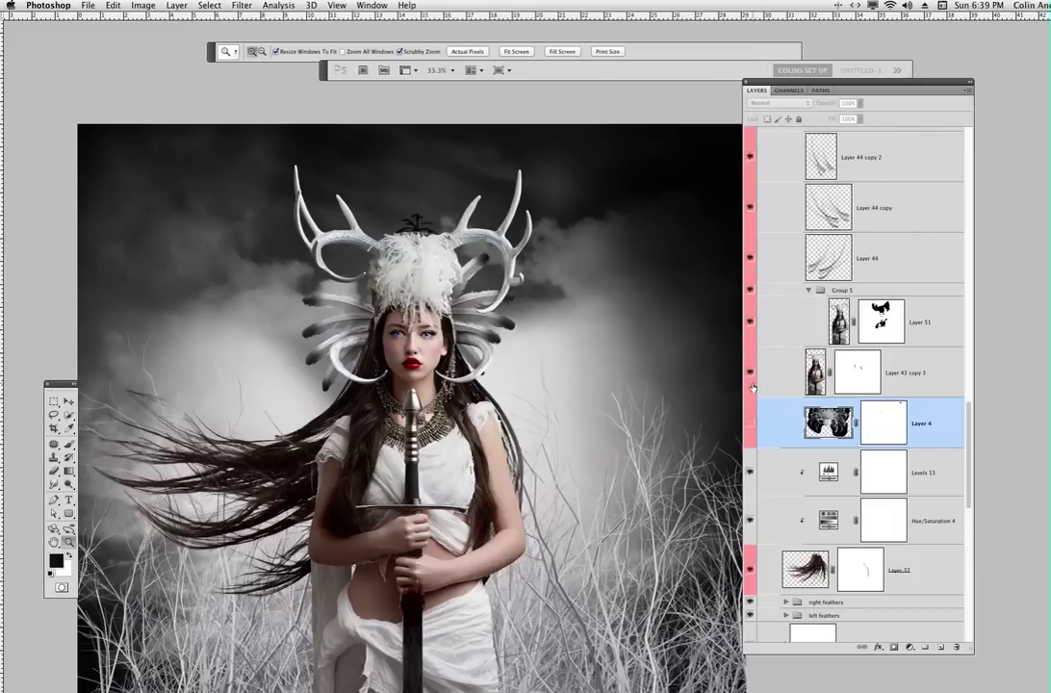
{"action": "key", "text": "super+1"}
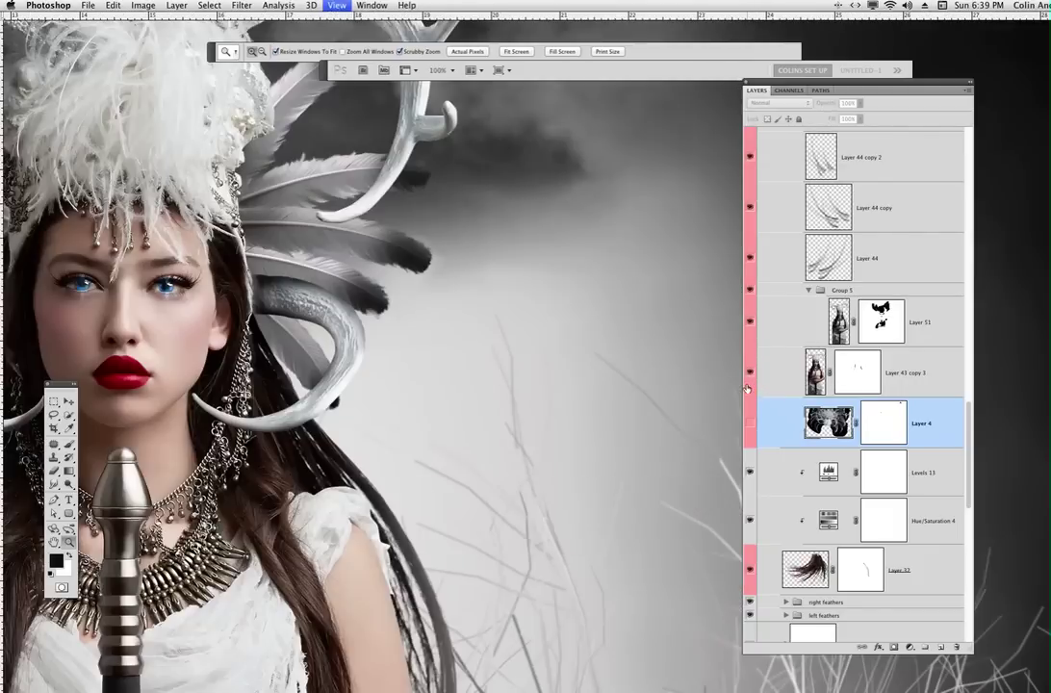
{"action": "left_click_drag", "start_coordinate": [400, 311], "coordinate": [608, 451]}
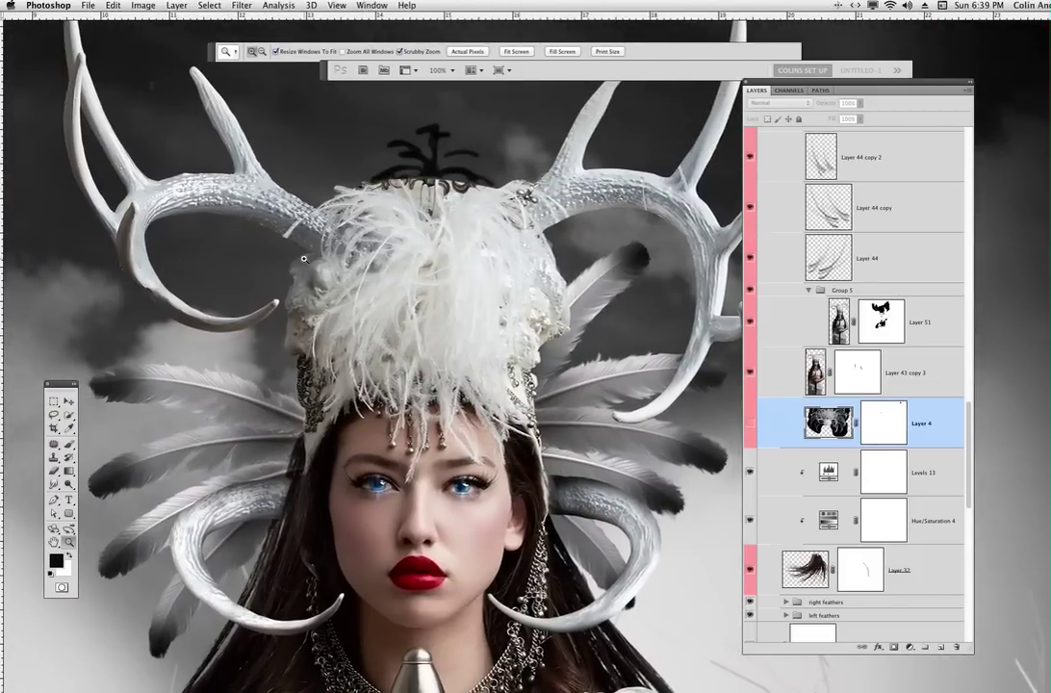
{"action": "left_click", "coordinate": [749, 423]}
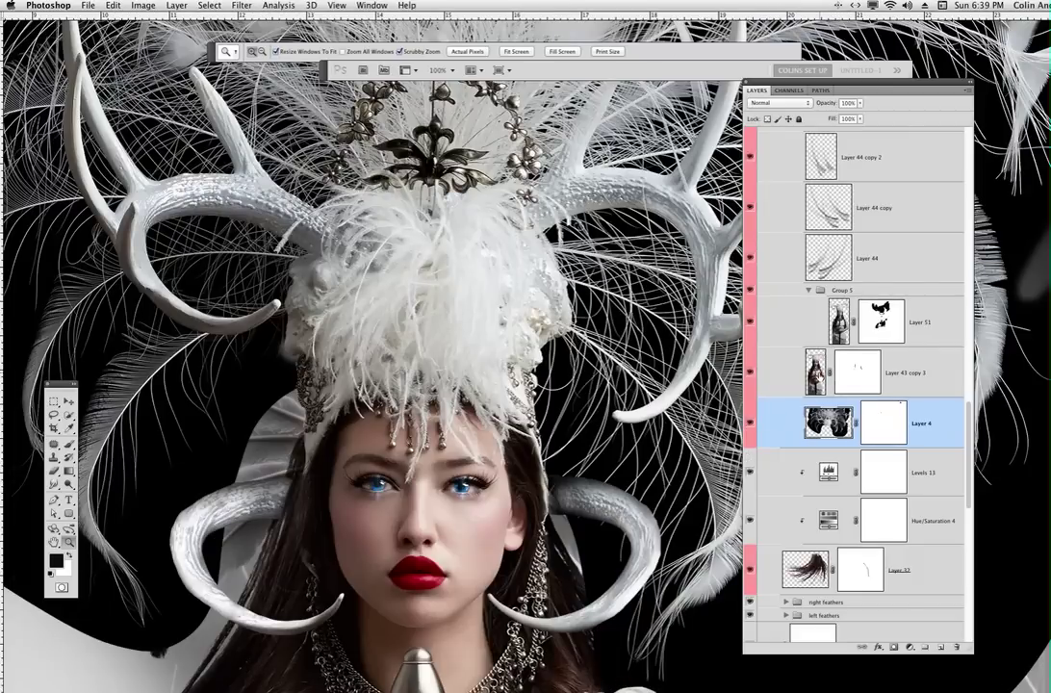
Step: Set Layer 4's blend mode back to Screen
{"action": "left_click_drag", "start_coordinate": [820, 420], "coordinate": [820, 423]}
{"action": "left_click", "coordinate": [789, 103]}
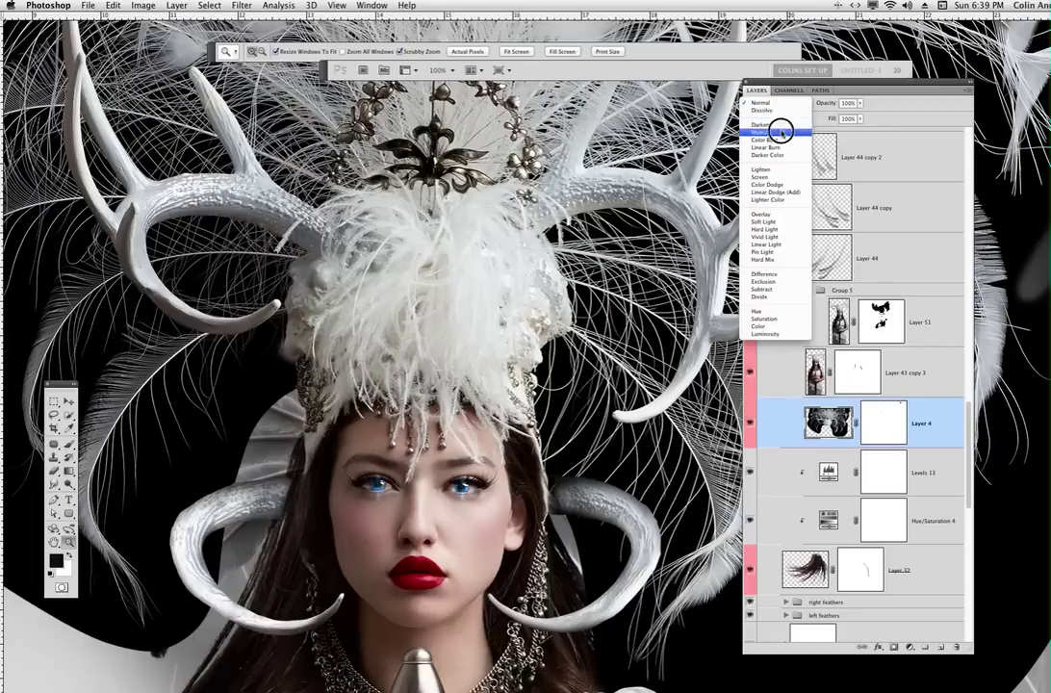
{"action": "left_click", "coordinate": [774, 180]}
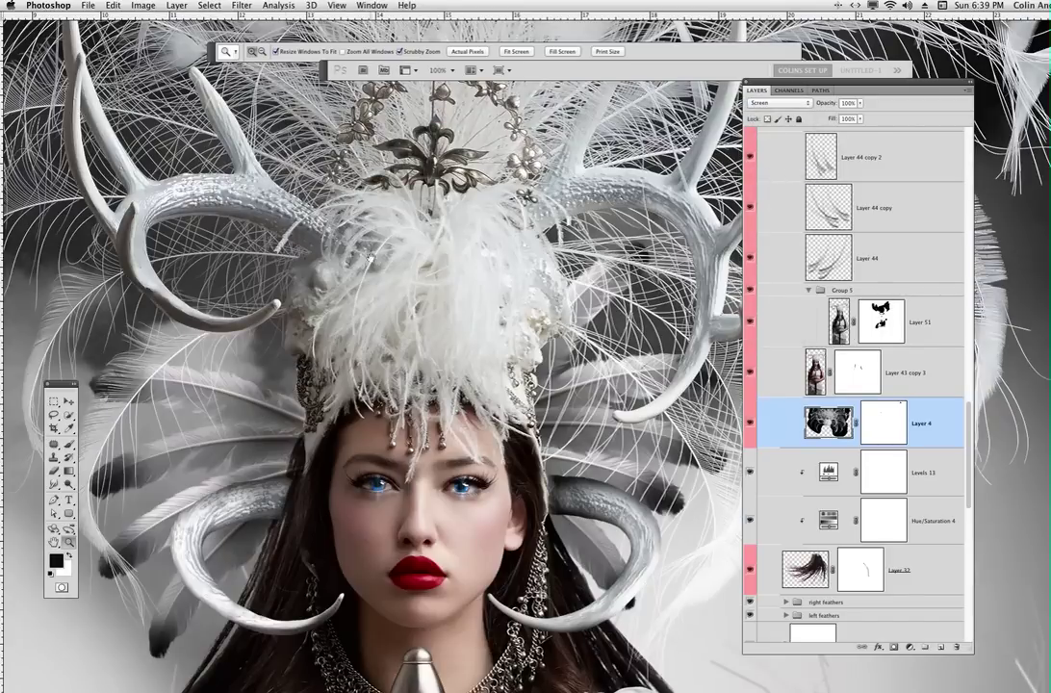
Step: Examine how the screened Layer 4 feathers blend with the background on both sides of the headdress
{"action": "left_click_drag", "start_coordinate": [229, 303], "coordinate": [14, 253]}
{"action": "left_click_drag", "start_coordinate": [623, 382], "coordinate": [504, 401]}
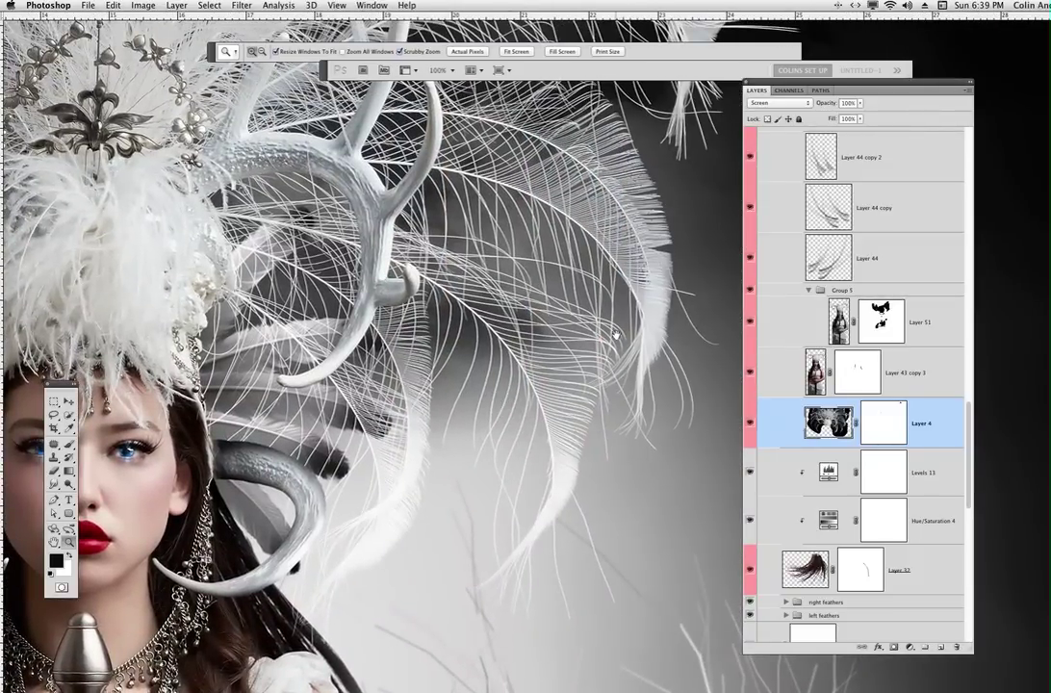
{"action": "scroll", "coordinate": [614, 334], "scroll_direction": "up", "scroll_amount": 5}
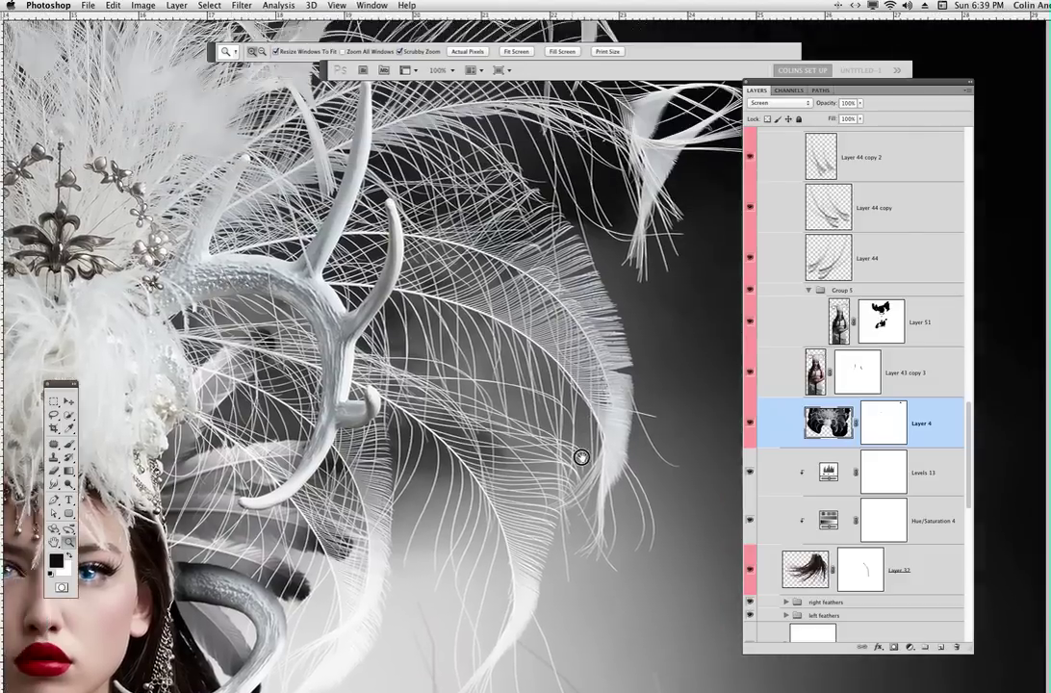
{"action": "left_click_drag", "start_coordinate": [591, 328], "coordinate": [573, 520]}
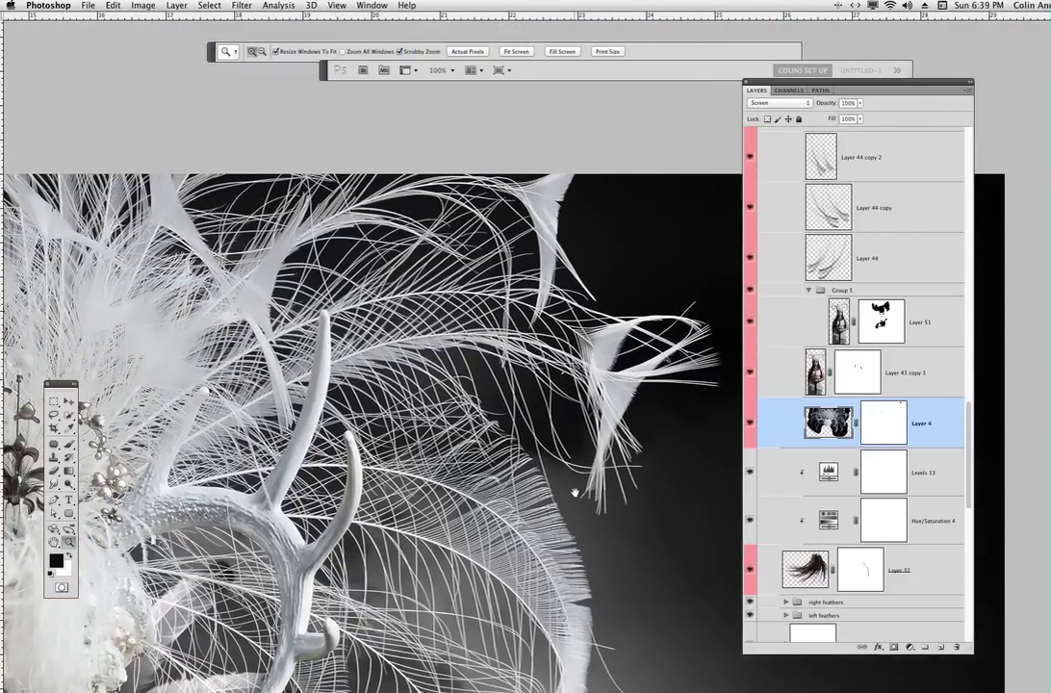
{"action": "left_click_drag", "start_coordinate": [626, 579], "coordinate": [577, 421]}
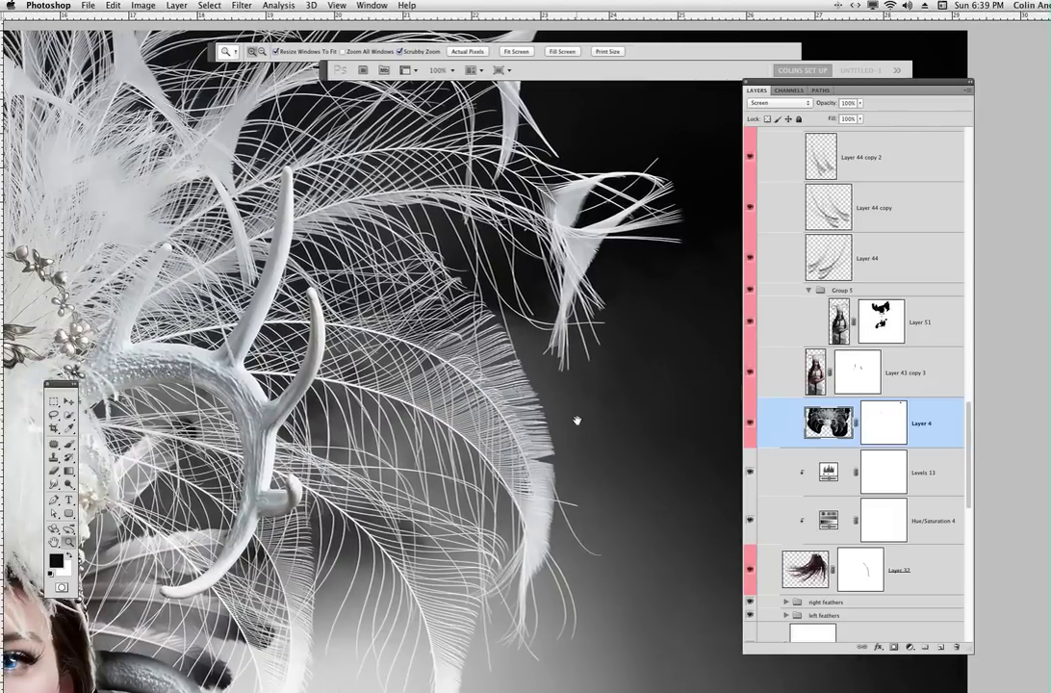
{"action": "left_click_drag", "start_coordinate": [358, 524], "coordinate": [625, 486]}
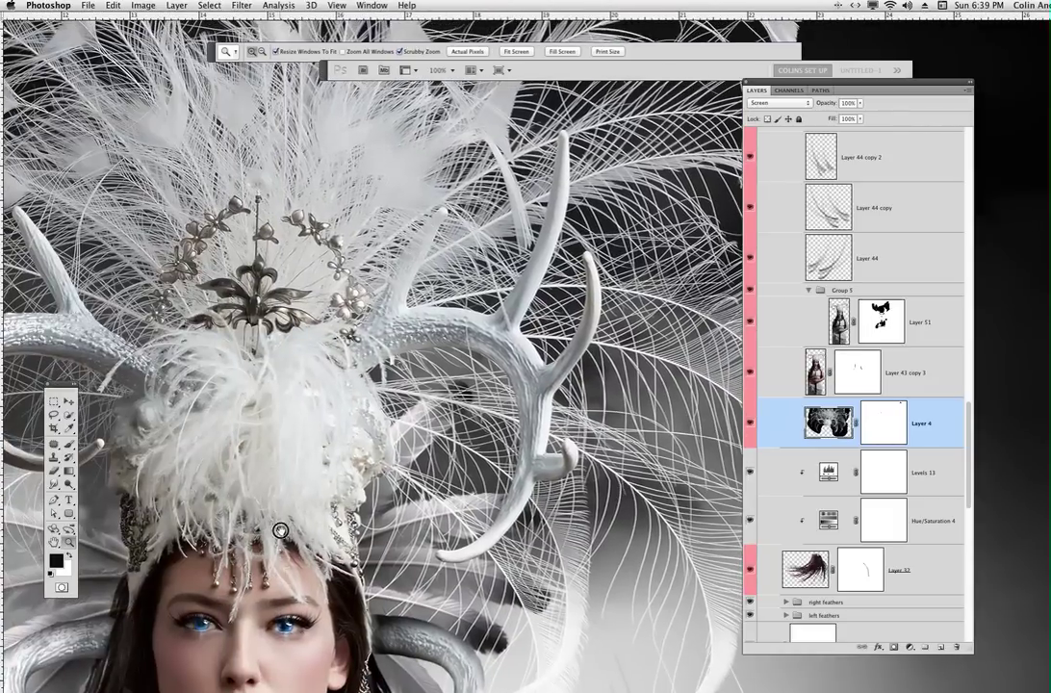
{"action": "left_click_drag", "start_coordinate": [279, 529], "coordinate": [593, 442]}
{"action": "left_click_drag", "start_coordinate": [401, 524], "coordinate": [534, 565]}
{"action": "left_click_drag", "start_coordinate": [578, 527], "coordinate": [560, 477]}
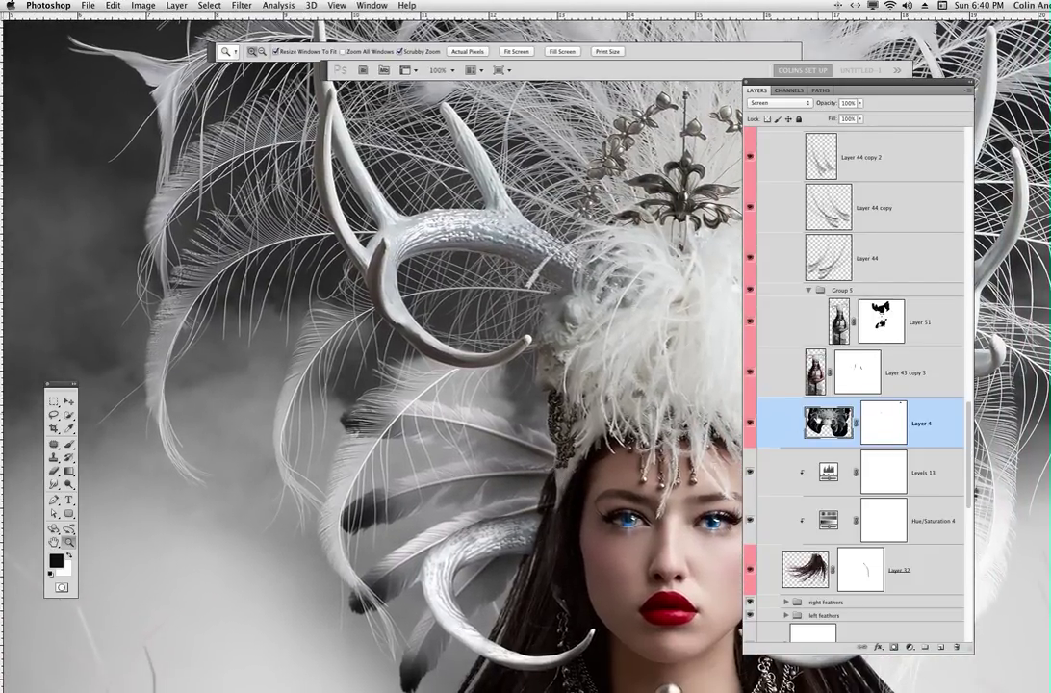
Step: Switch Layer 4 to Normal blending again and look at its black backdrop around the left-hand feathers
{"action": "left_click_drag", "start_coordinate": [789, 103], "coordinate": [789, 29]}
{"action": "key", "text": "shift+alt+n"}
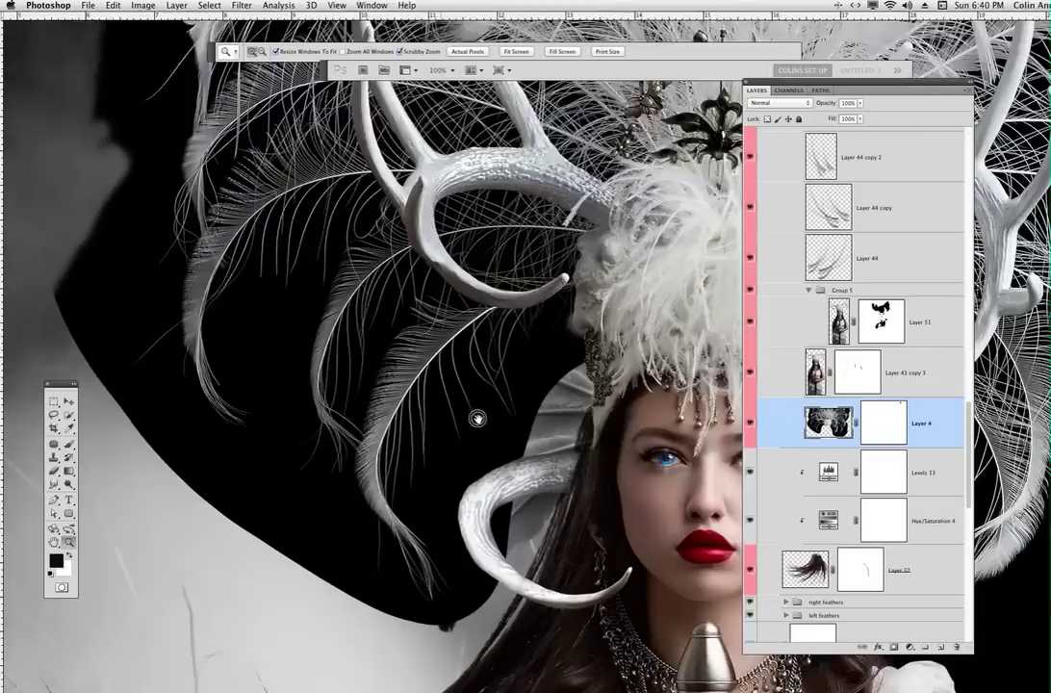
{"action": "left_click_drag", "start_coordinate": [477, 418], "coordinate": [527, 337]}
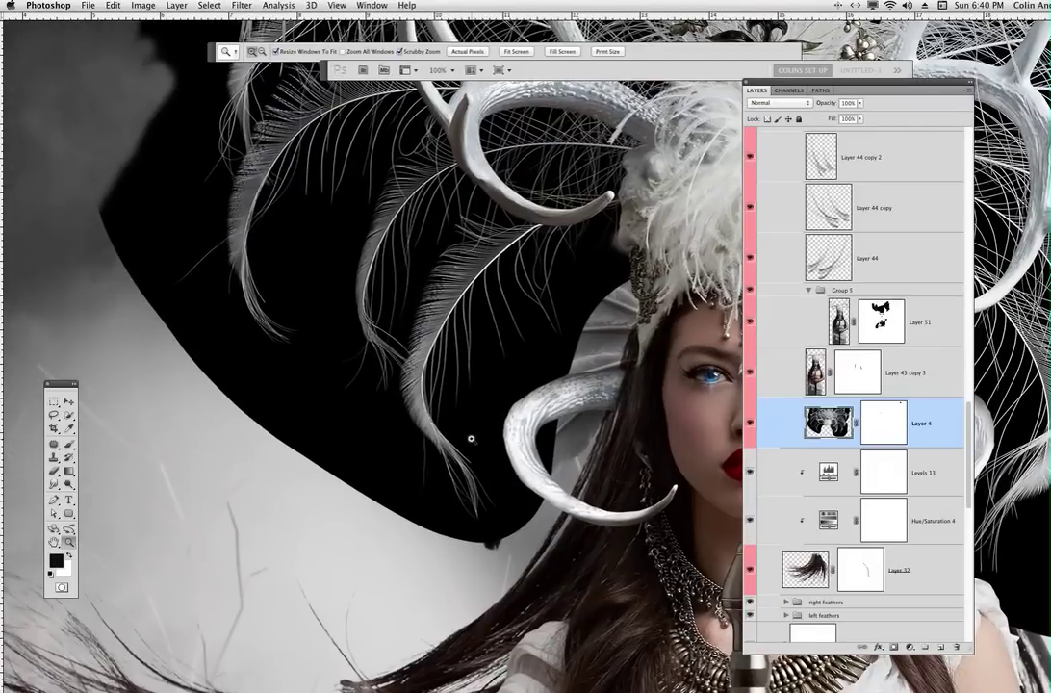
Step: Outline the lower feather area and face edge with a freehand Lasso selection, and deselect it
{"action": "key", "text": "l"}
{"action": "mouse_move", "coordinate": [162, 175]}
{"action": "left_mouse_down"}
{"action": "mouse_move", "coordinate": [213, 337]}
{"action": "mouse_move", "coordinate": [391, 467]}
{"action": "mouse_move", "coordinate": [544, 298]}
{"action": "mouse_move", "coordinate": [840, 596]}
{"action": "mouse_move", "coordinate": [977, 356]}
{"action": "mouse_move", "coordinate": [953, 120]}
{"action": "left_mouse_up"}
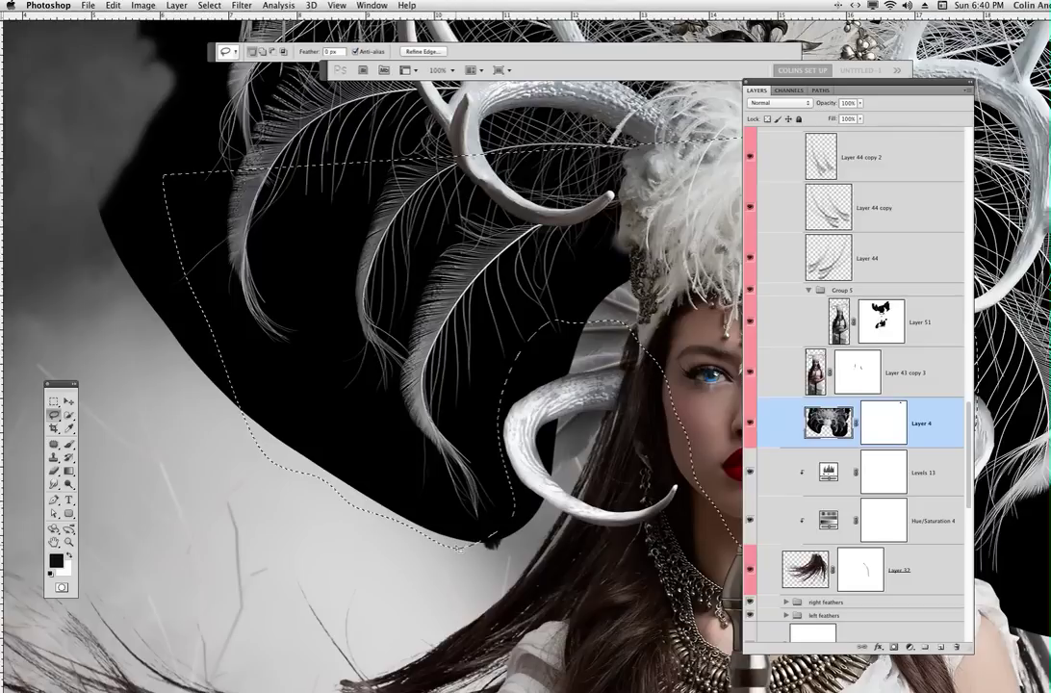
{"action": "key", "text": "ctrl+d"}
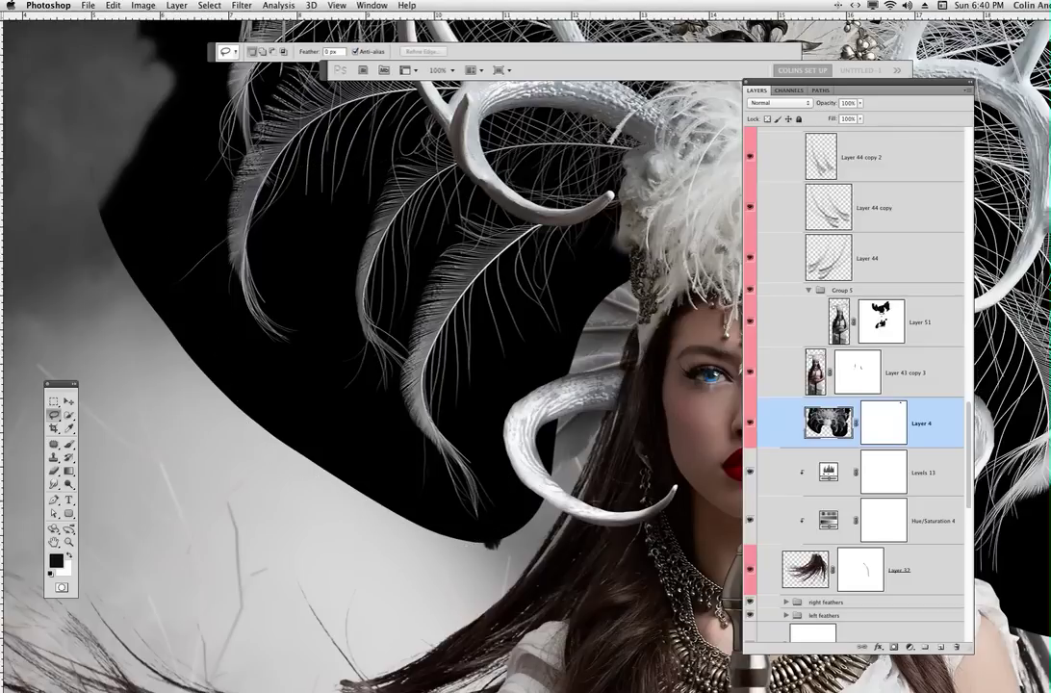
Step: Return Layer 4 to Screen blending and look over the feathers, antlers and face
{"action": "left_click", "coordinate": [779, 103]}
{"action": "left_click", "coordinate": [770, 177]}
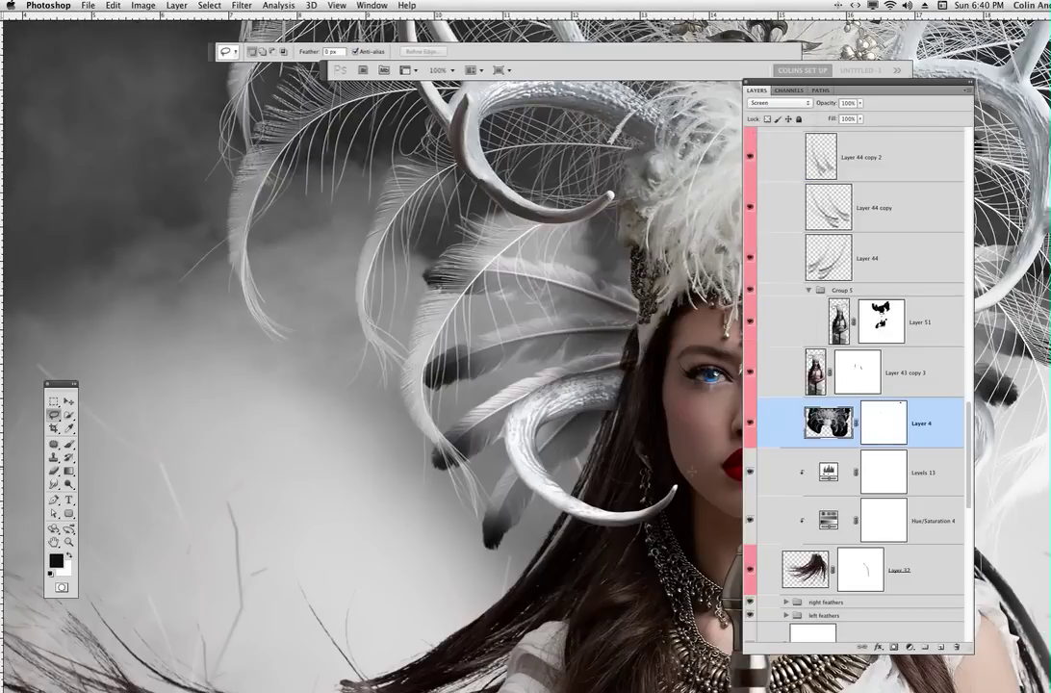
{"action": "left_click_drag", "start_coordinate": [654, 447], "coordinate": [324, 682]}
{"action": "left_click_drag", "start_coordinate": [641, 428], "coordinate": [376, 477]}
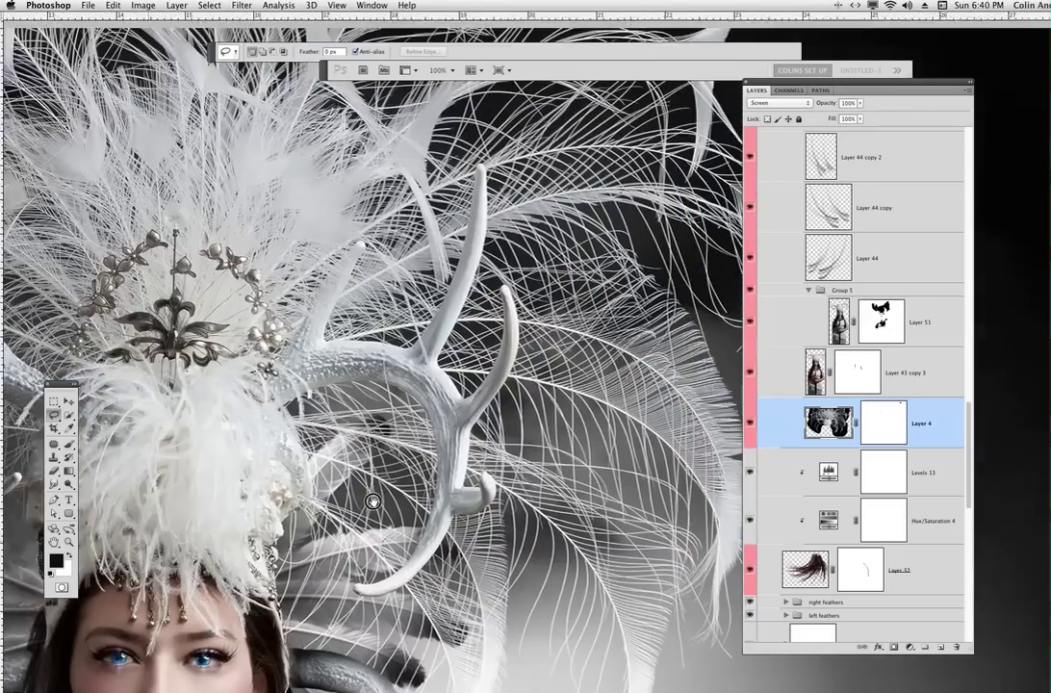
{"action": "left_click_drag", "start_coordinate": [463, 490], "coordinate": [613, 406]}
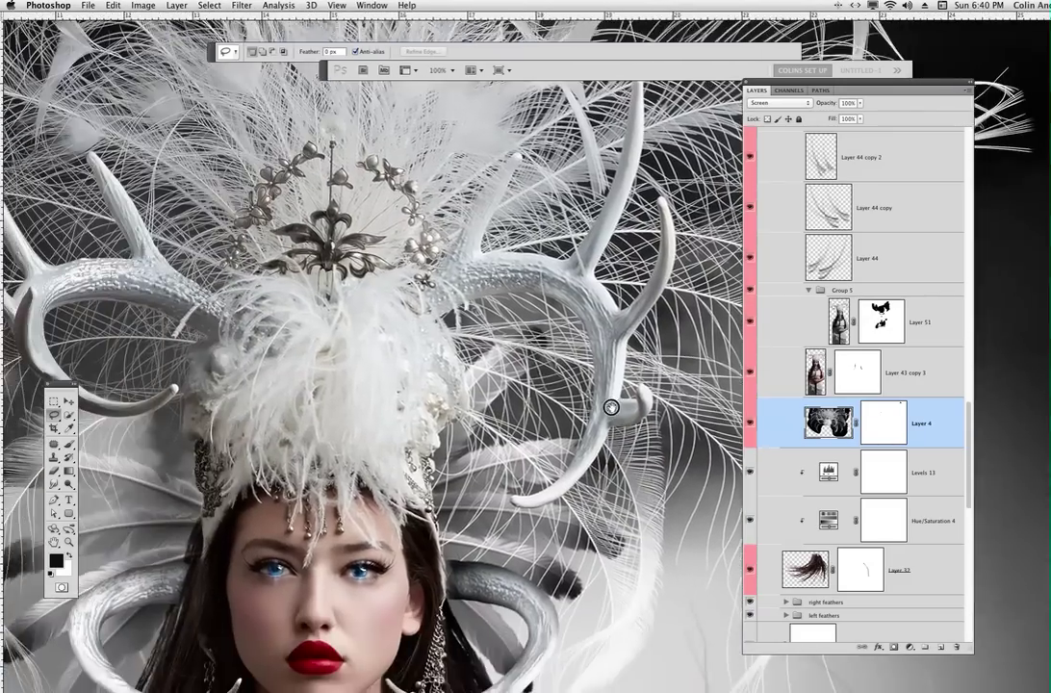
{"action": "left_click_drag", "start_coordinate": [484, 562], "coordinate": [602, 284]}
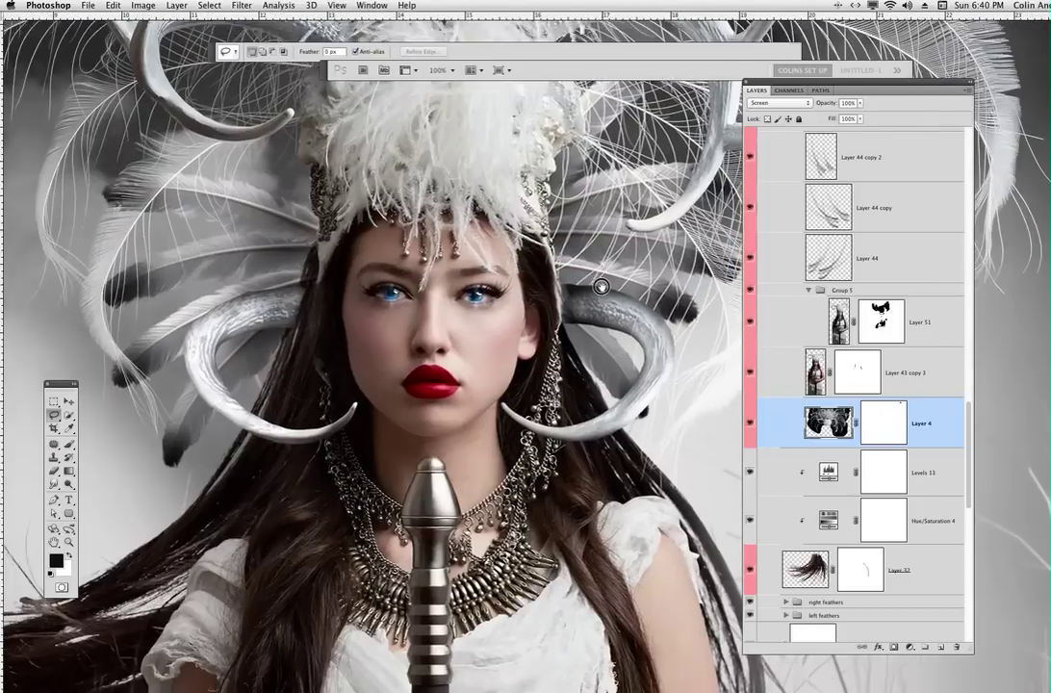
Step: Hide and show Layer 51 in Group 5 to compare its effect on the figure
{"action": "left_click", "coordinate": [751, 321]}
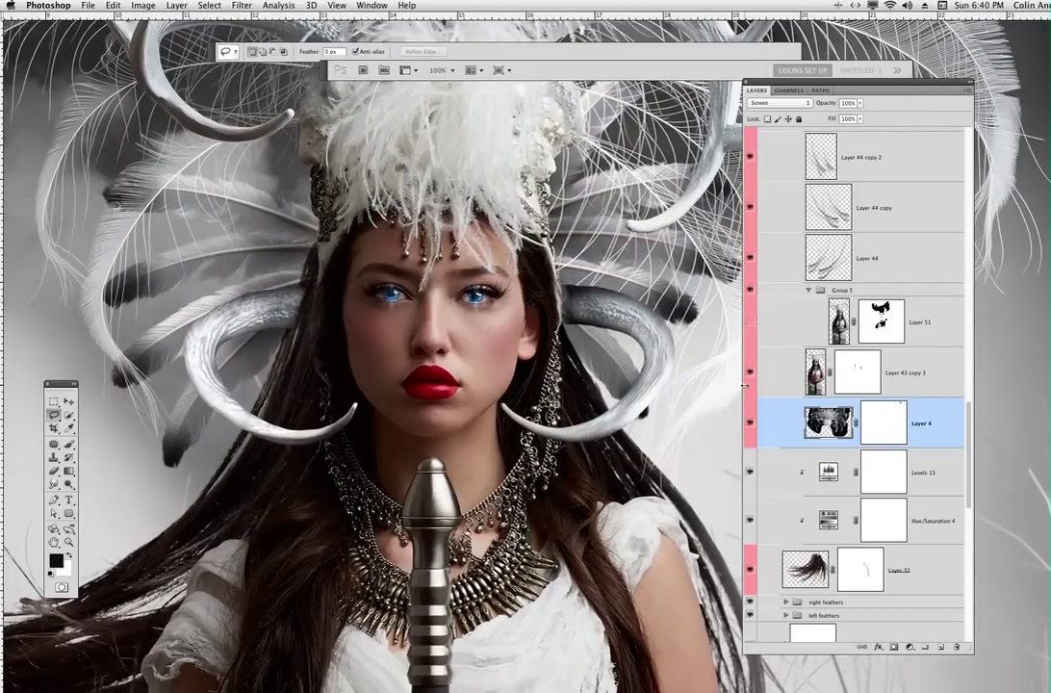
{"action": "key", "text": "super+minus"}
{"action": "left_click", "coordinate": [751, 321]}
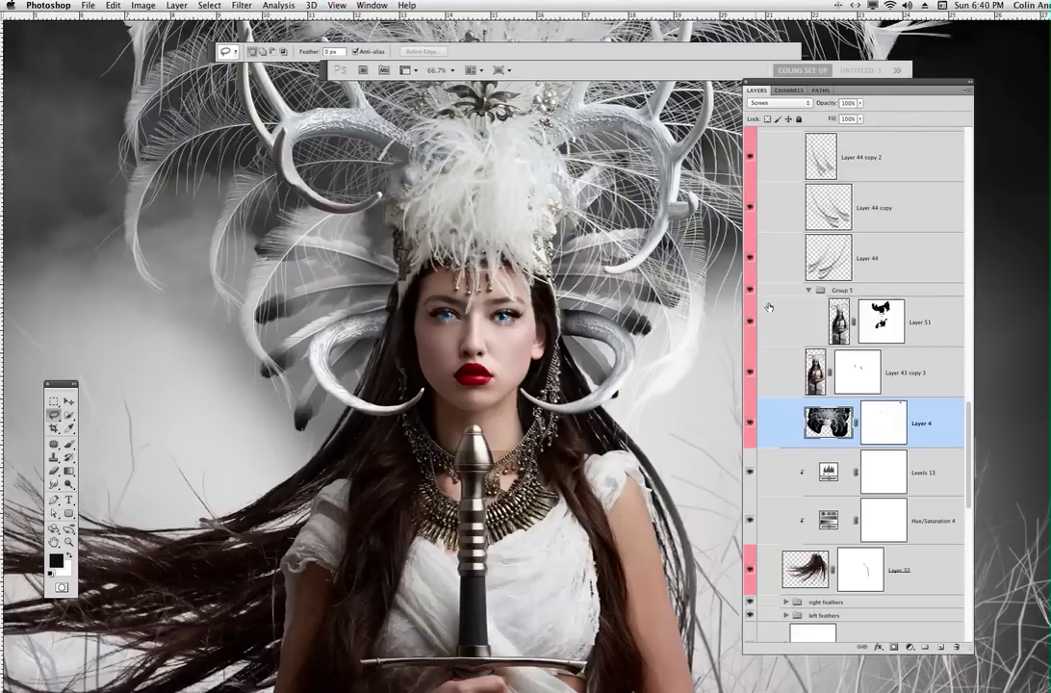
Step: Select Layer 43 copy 3, and hide and show it to see what the model layer contributes
{"action": "left_click_drag", "start_coordinate": [598, 450], "coordinate": [623, 290]}
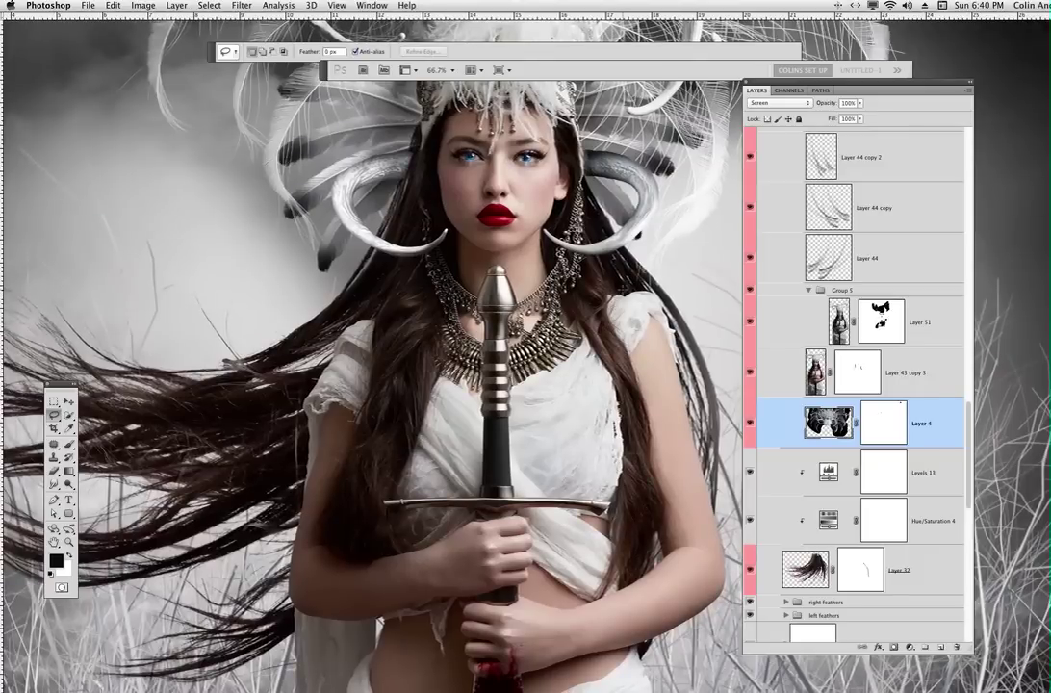
{"action": "left_click", "coordinate": [905, 372]}
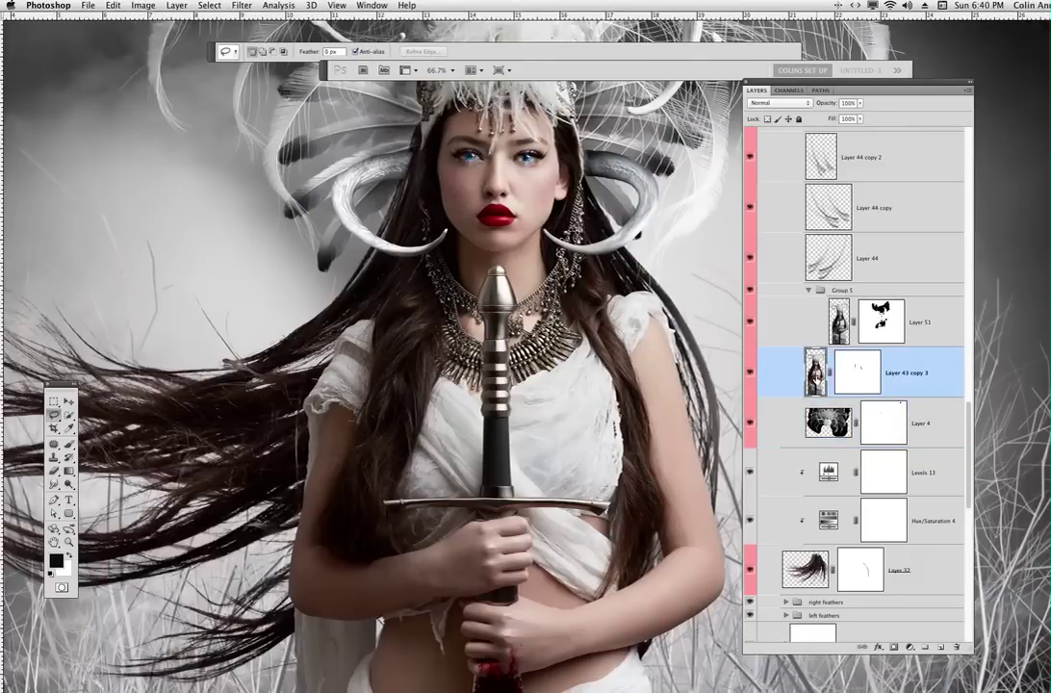
{"action": "left_click", "coordinate": [750, 374]}
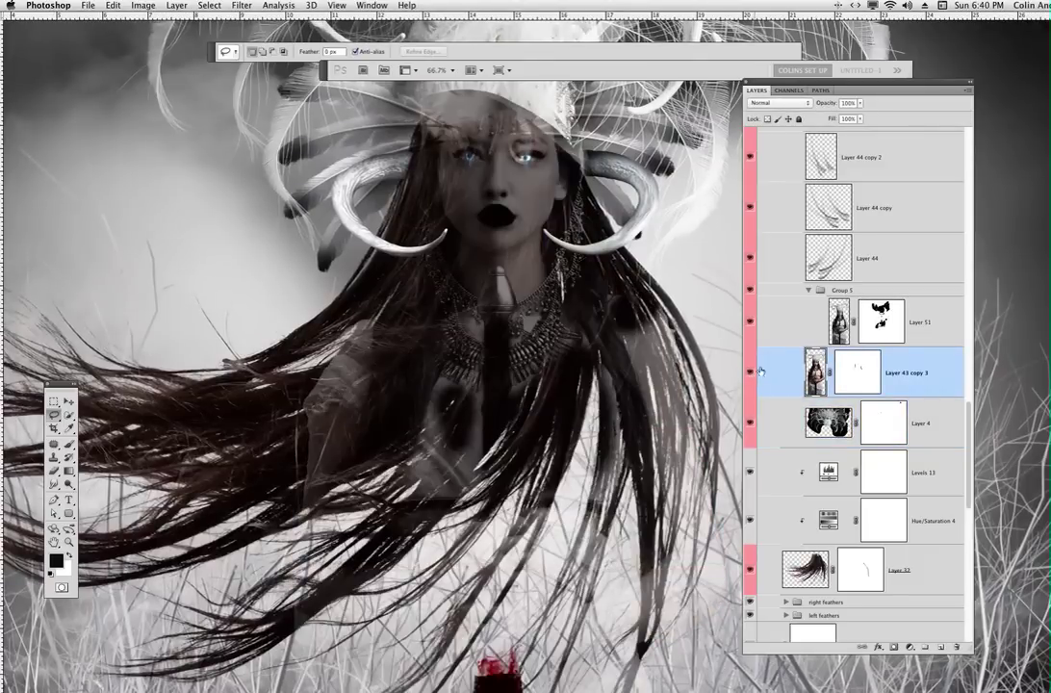
{"action": "left_click", "coordinate": [750, 373]}
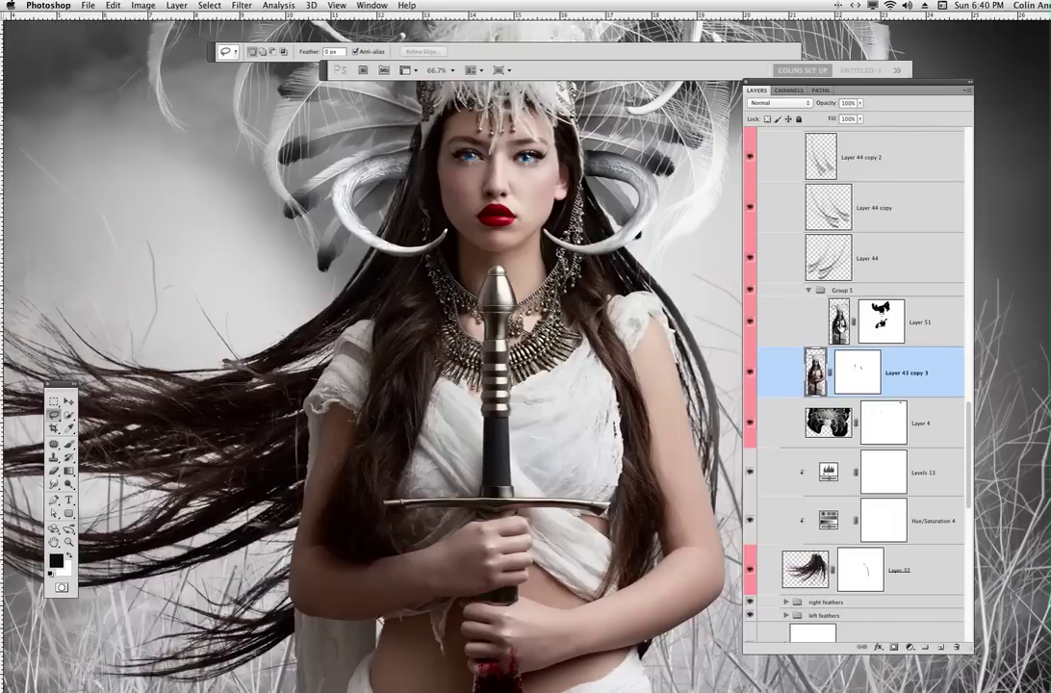
Step: Select Layer 51 in Group 5, set its blend mode to Normal, and raise its fill to 100%
{"action": "left_click", "coordinate": [840, 327]}
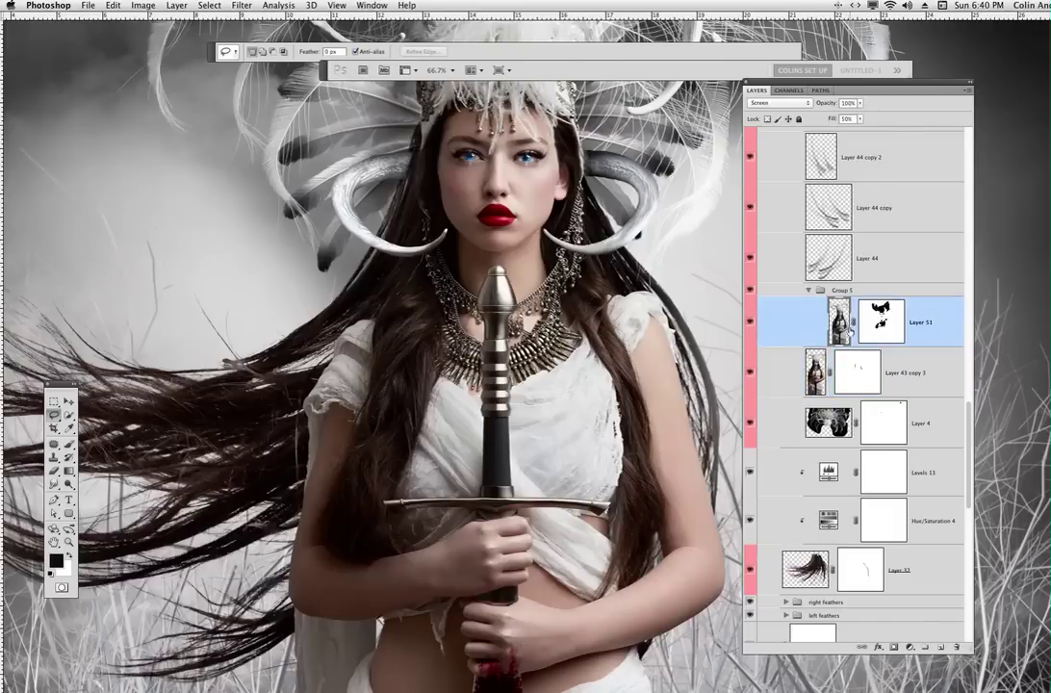
{"action": "left_click", "coordinate": [794, 104]}
{"action": "left_click", "coordinate": [775, 28]}
{"action": "left_click", "coordinate": [859, 119]}
{"action": "left_click_drag", "start_coordinate": [861, 130], "coordinate": [943, 139]}
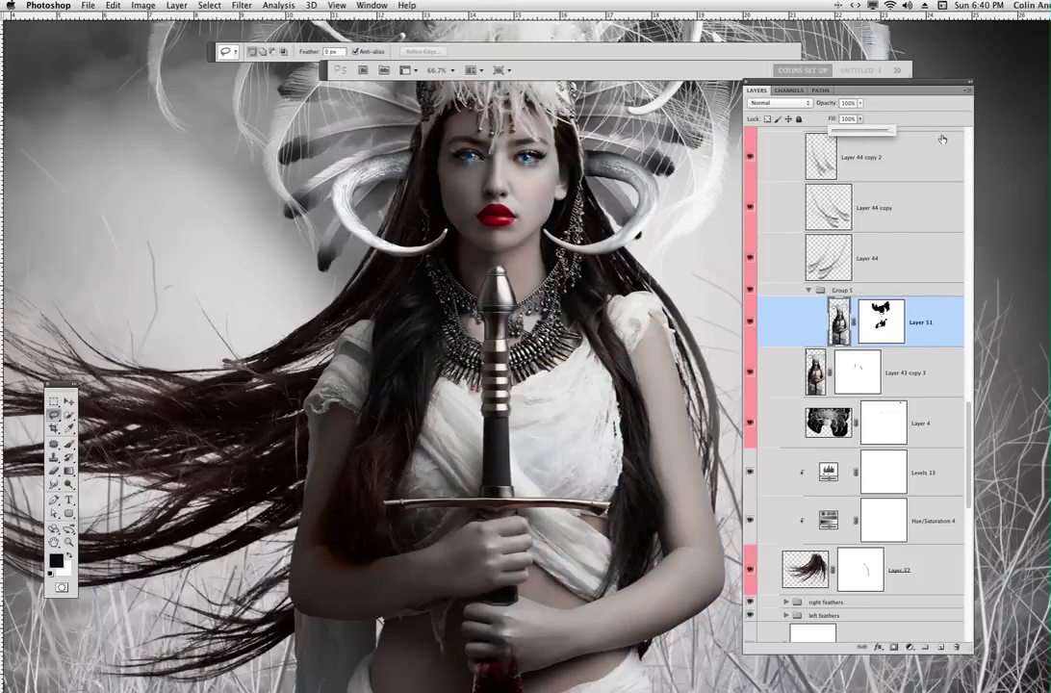
{"action": "left_click", "coordinate": [817, 316]}
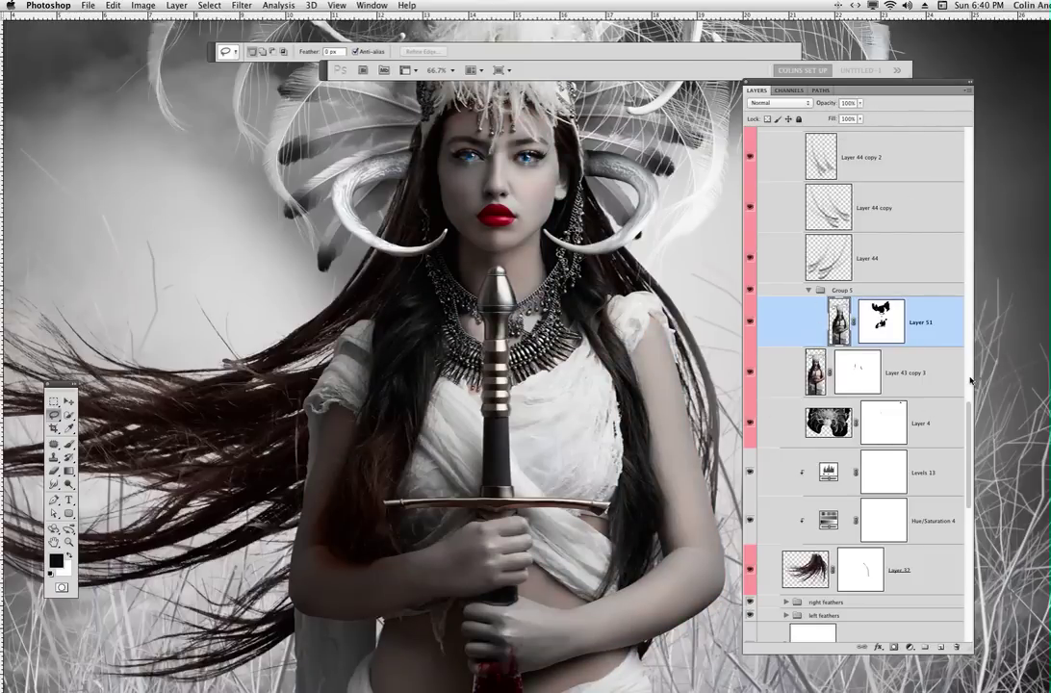
Step: Fully desaturate Layer 51 in Group 5 with a Hue/Saturation adjustment, setting Saturation to -100
{"action": "left_click_drag", "start_coordinate": [970, 381], "coordinate": [943, 433]}
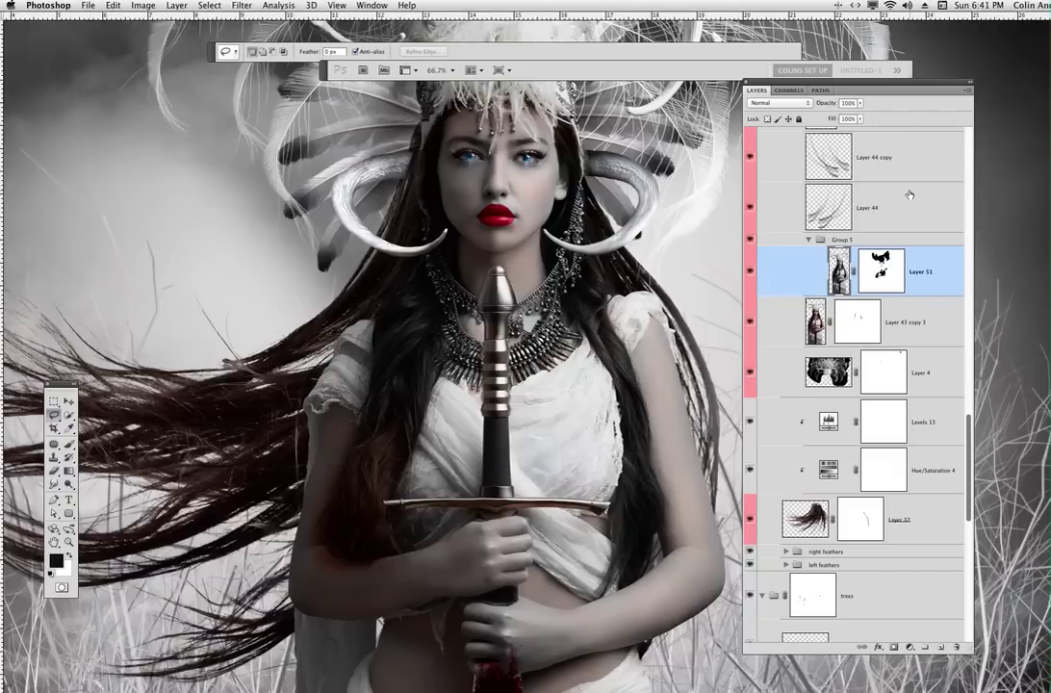
{"action": "key", "text": "super+u"}
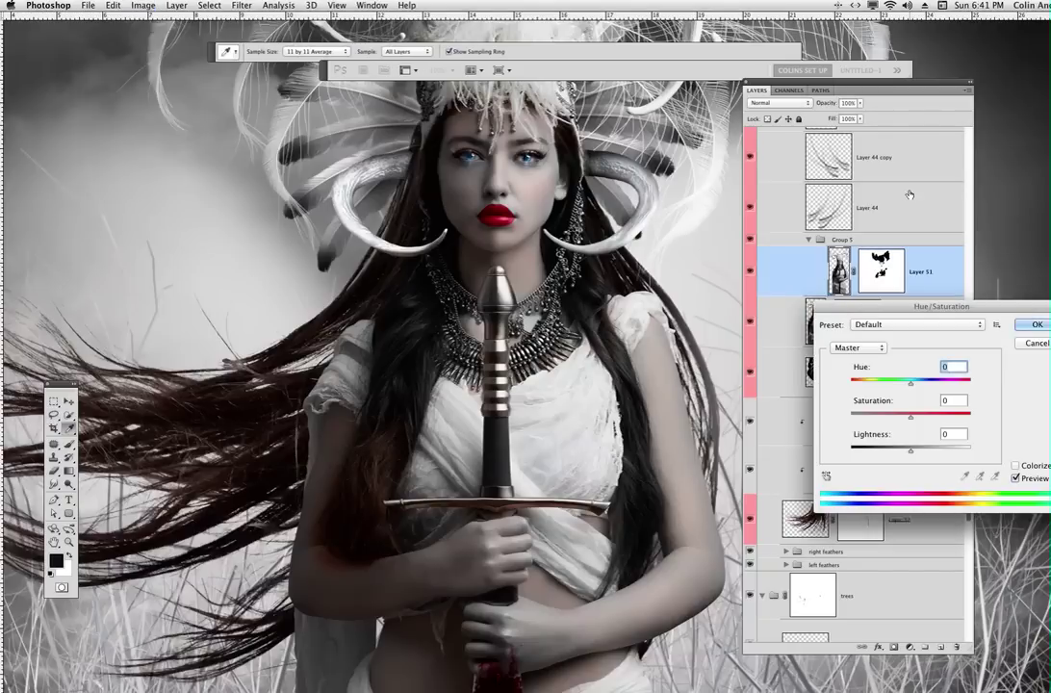
{"action": "key", "text": "Tab"}
{"action": "type", "text": "-100"}
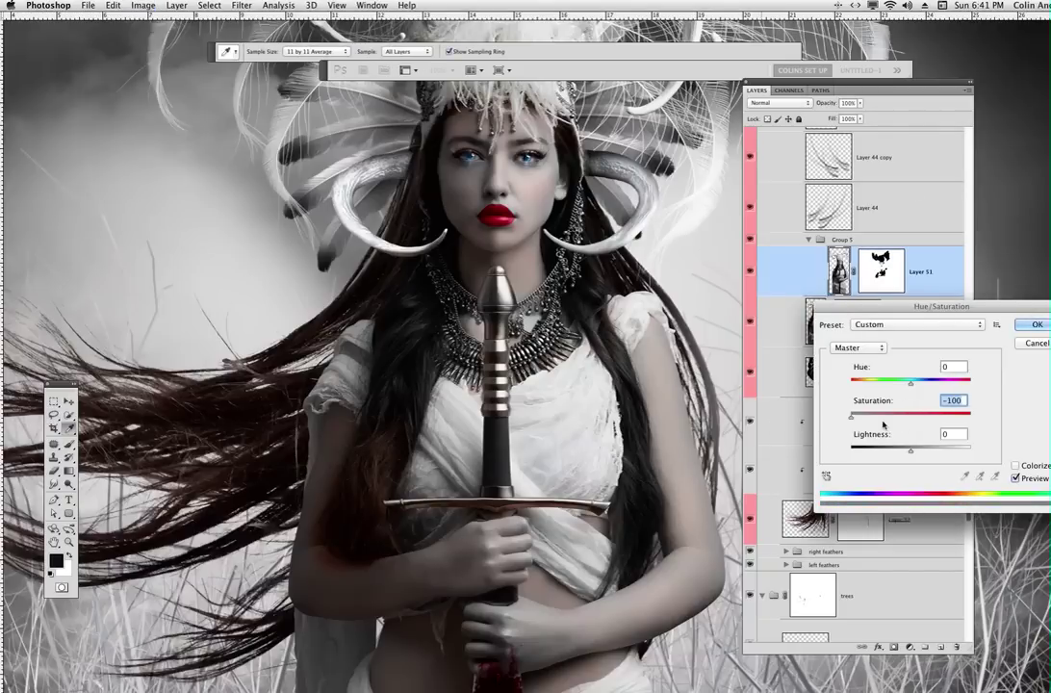
{"action": "key", "text": "Return"}
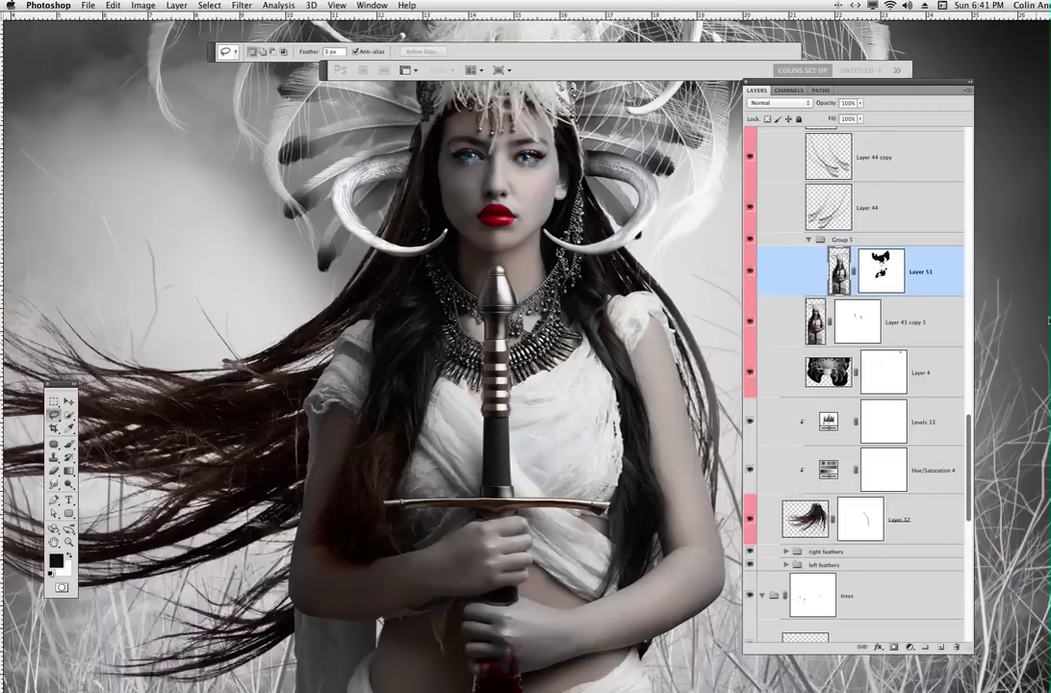
Step: Set Layer 51's blend mode to Screen and lower its fill to 53%
{"action": "left_click", "coordinate": [782, 102]}
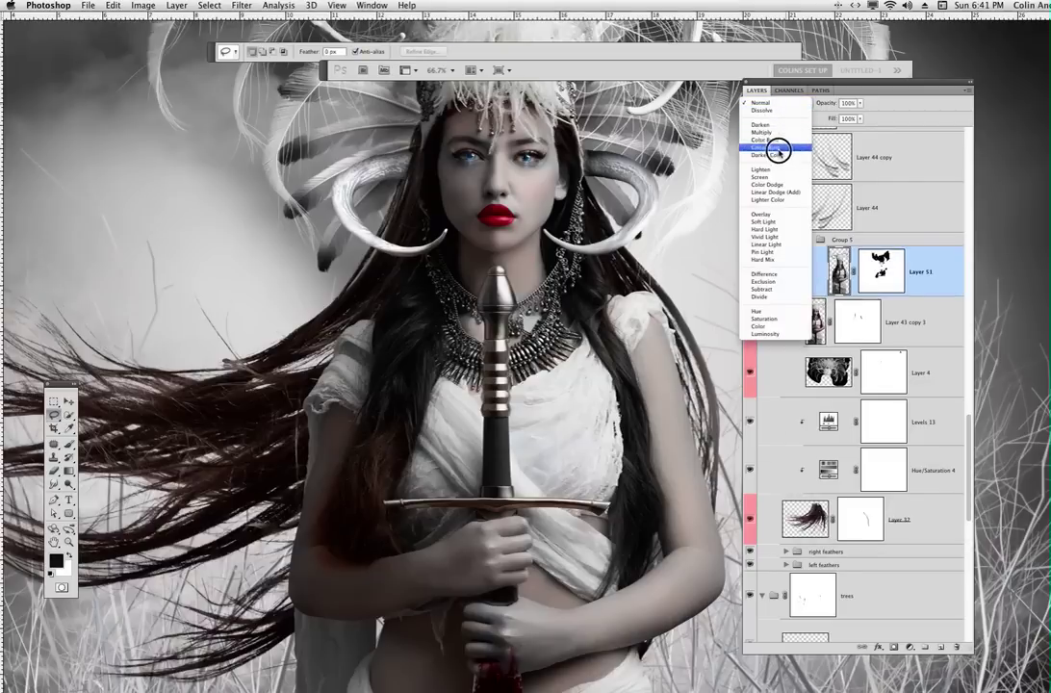
{"action": "left_click", "coordinate": [774, 179]}
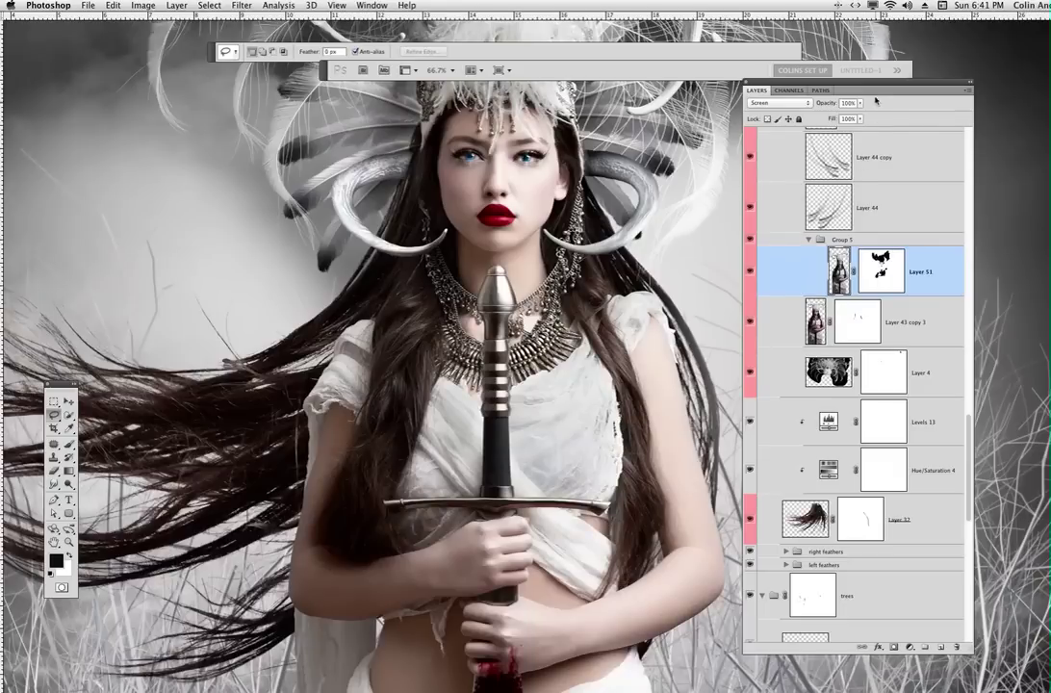
{"action": "left_click", "coordinate": [860, 118]}
{"action": "left_click_drag", "start_coordinate": [864, 129], "coordinate": [837, 133]}
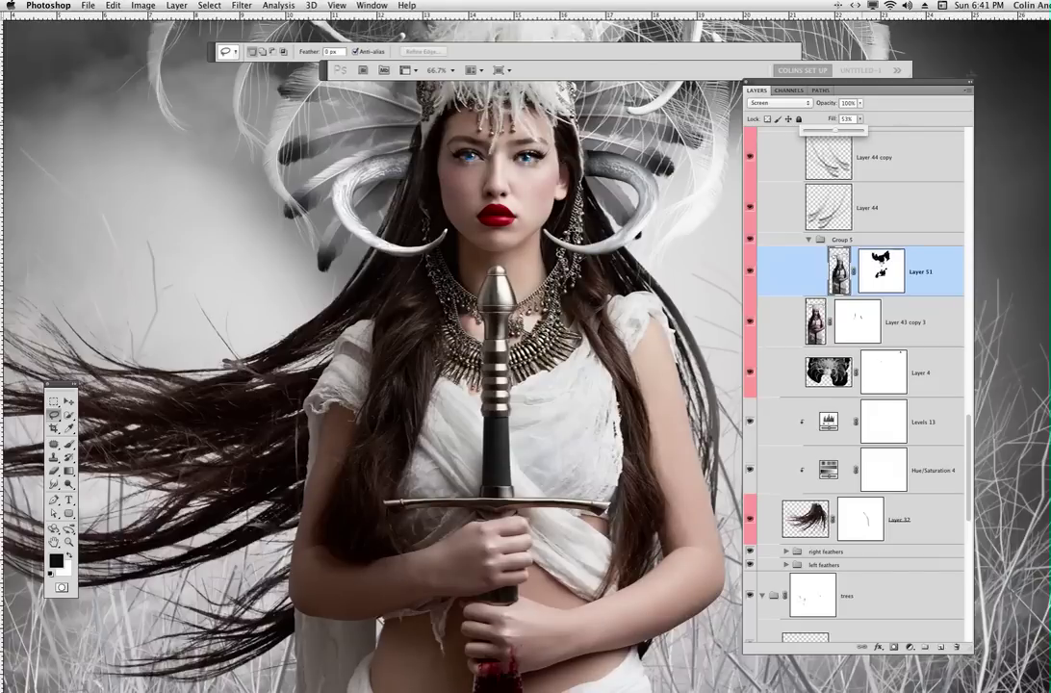
Step: Target Layer 51's mask and ready a soft 81 px brush with white as the foreground colour
{"action": "left_click", "coordinate": [890, 260]}
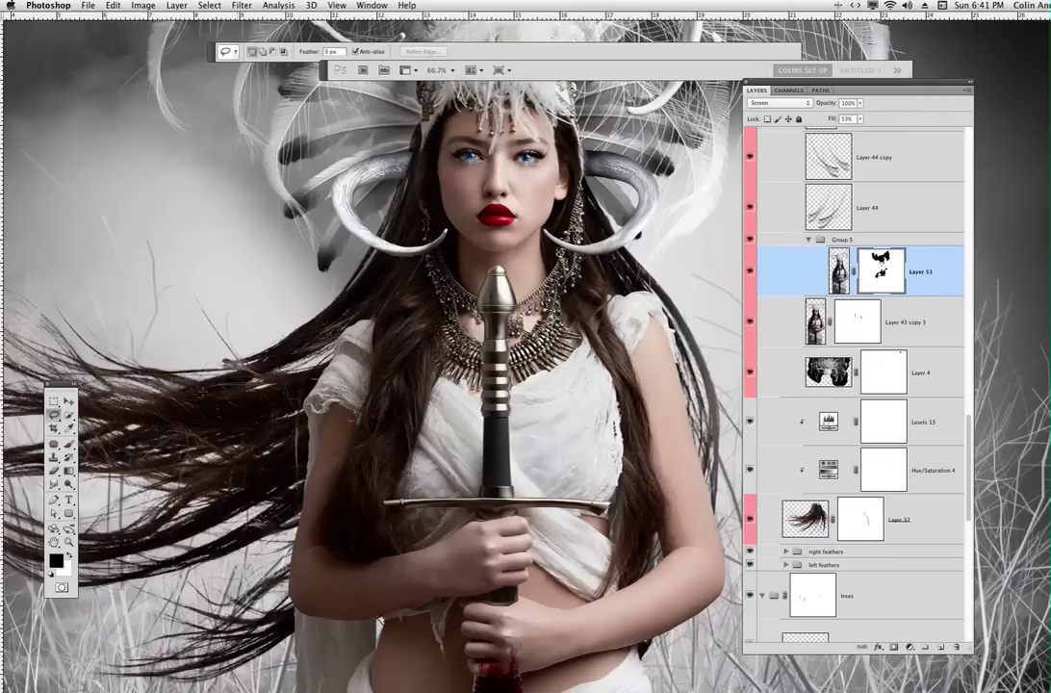
{"action": "key", "text": "b"}
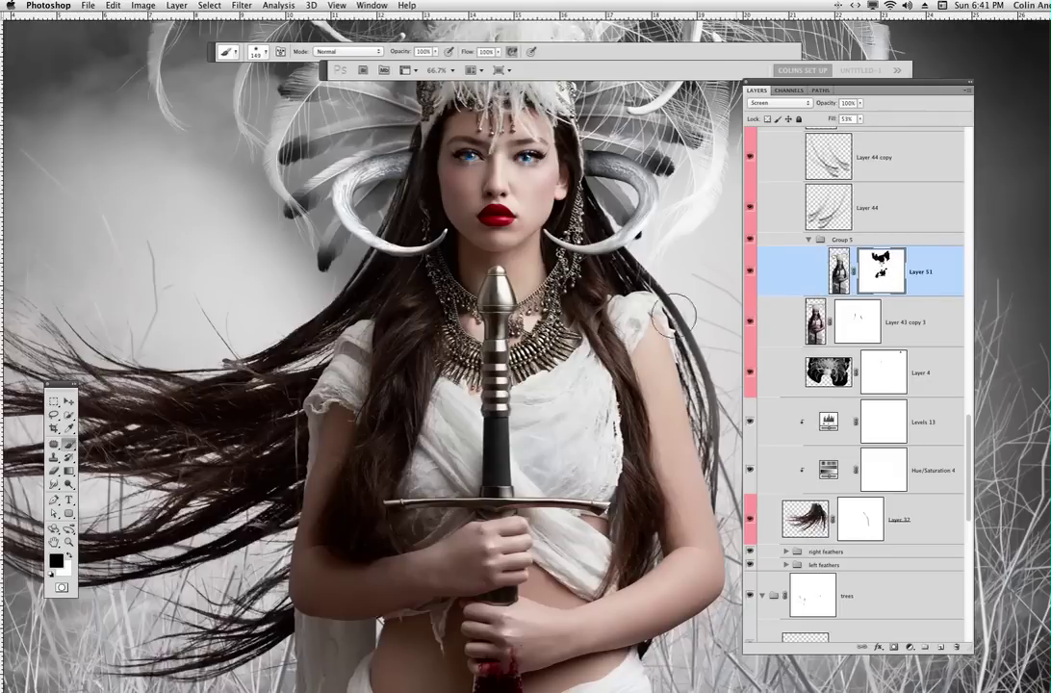
{"action": "right_click", "coordinate": [523, 190]}
{"action": "left_click_drag", "start_coordinate": [600, 165], "coordinate": [583, 165]}
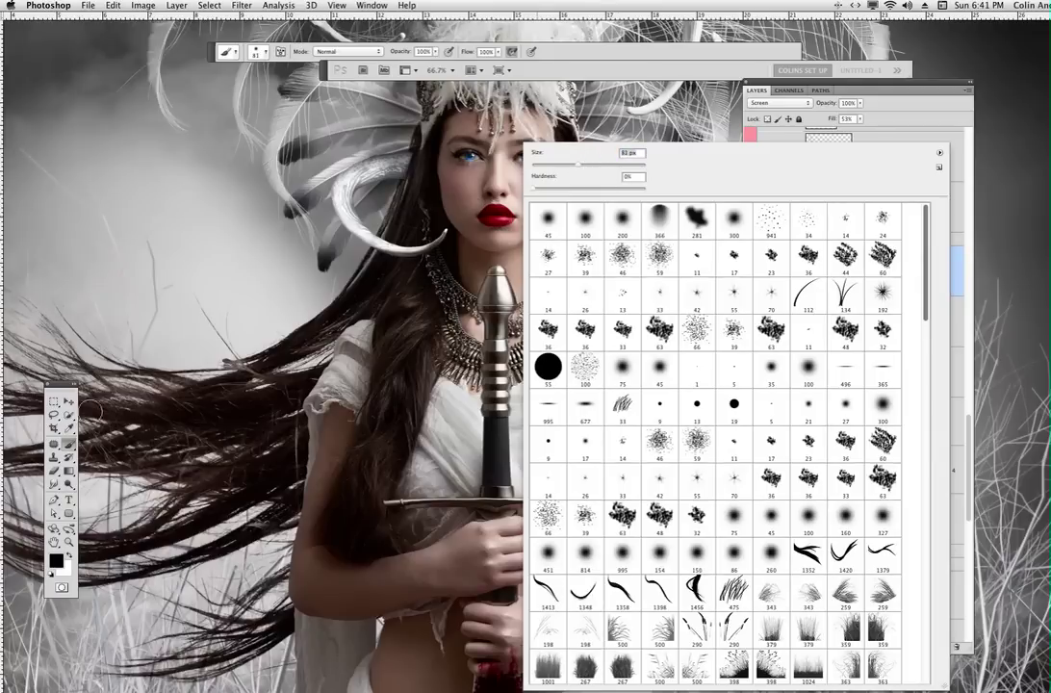
{"action": "left_click", "coordinate": [68, 444]}
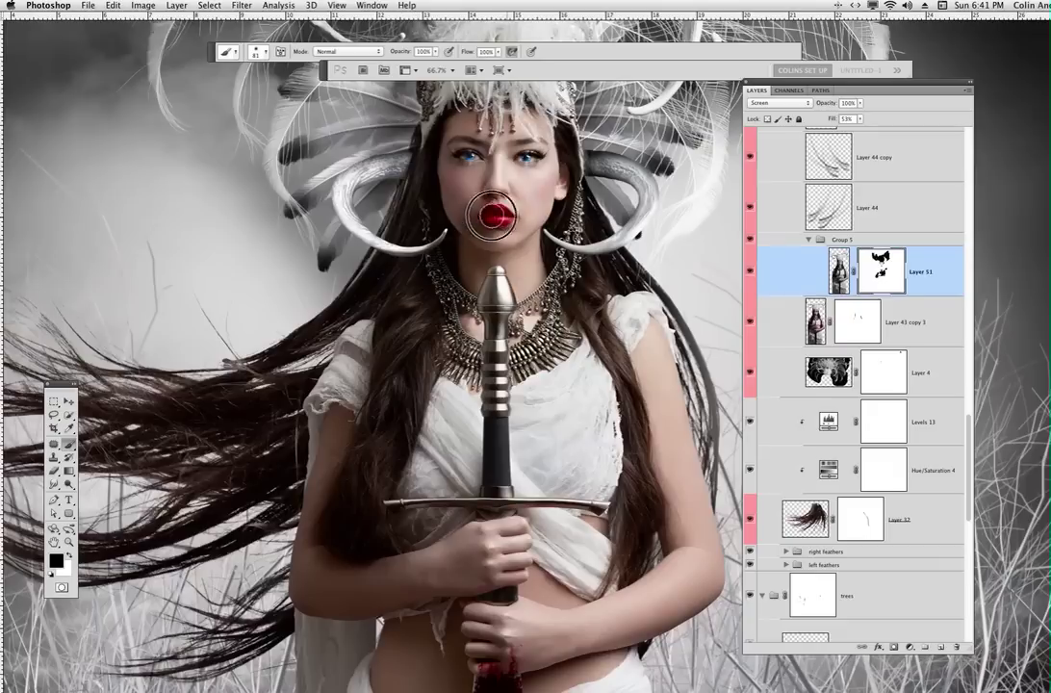
{"action": "key", "text": "x"}
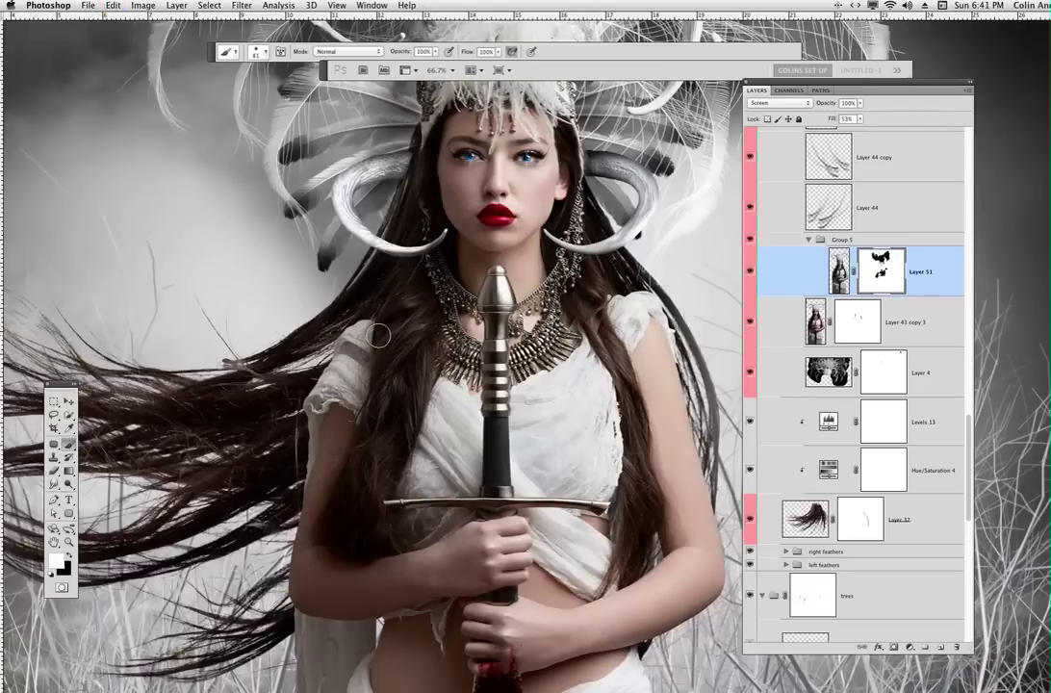
Step: Show and hide Layer 51's mask overlay on the image to examine which areas are masked out
{"action": "key", "text": "super+equal"}
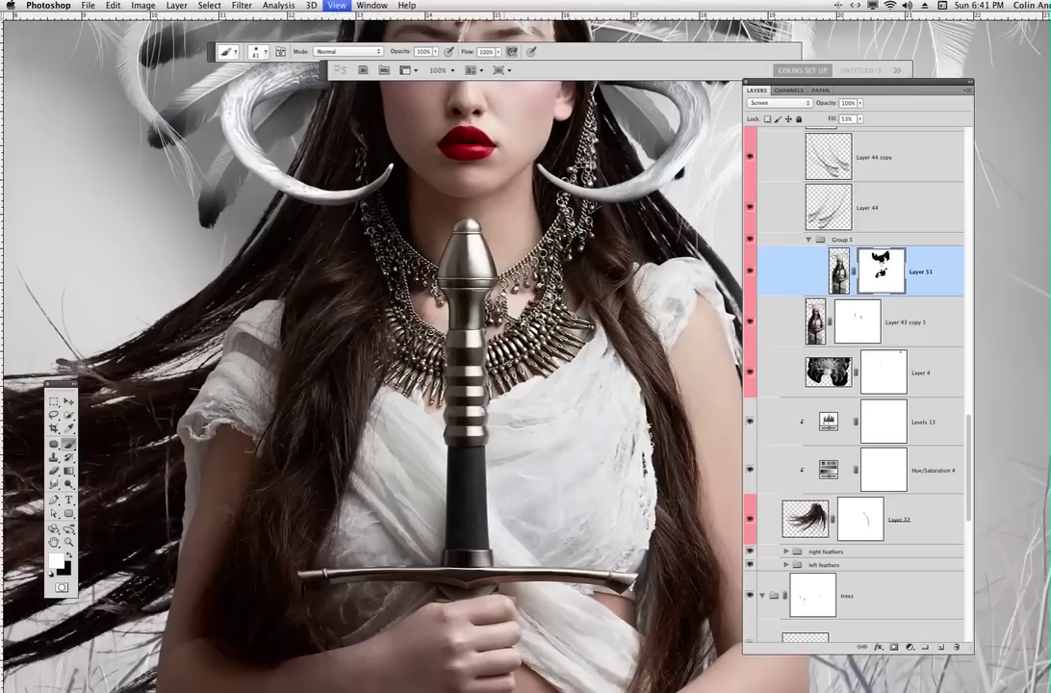
{"action": "left_click_drag", "start_coordinate": [535, 291], "coordinate": [581, 524]}
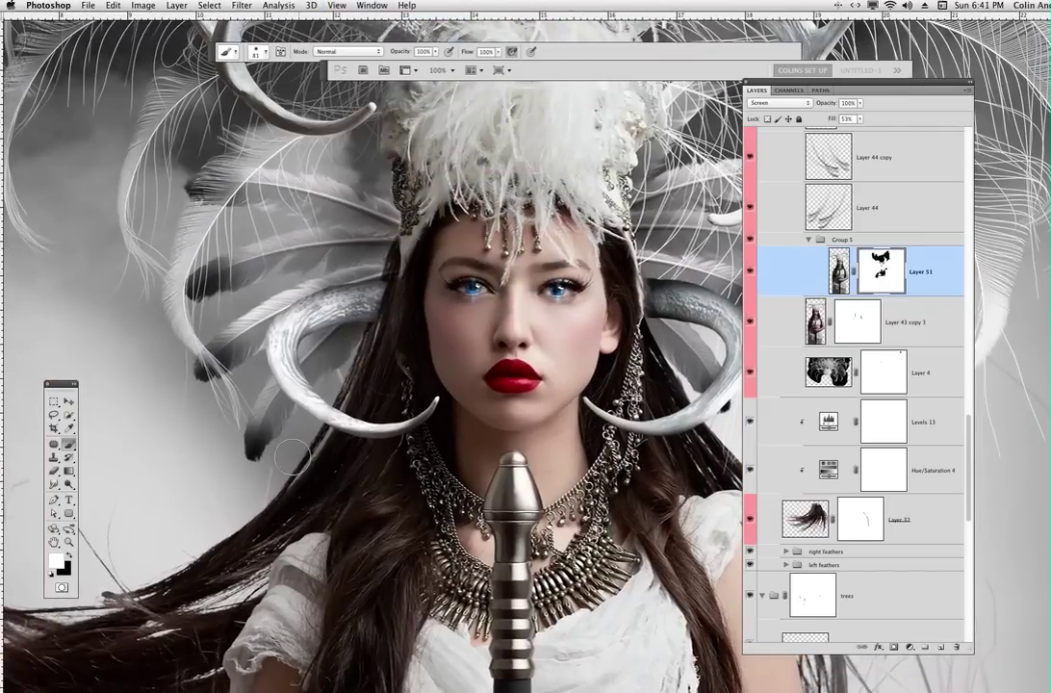
{"action": "key", "text": "v"}
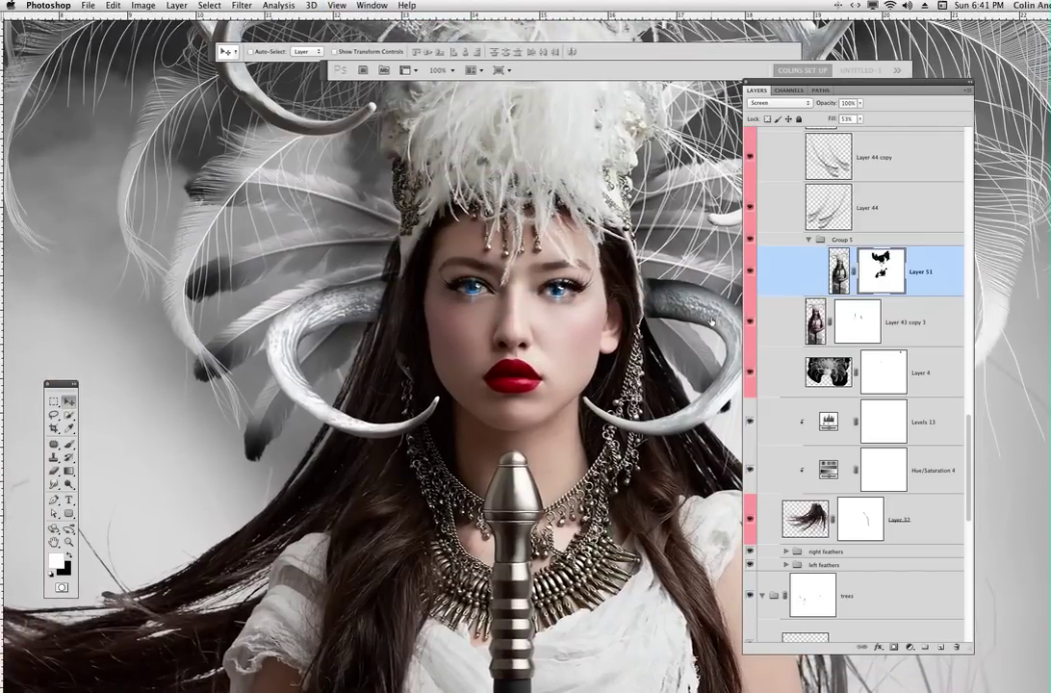
{"action": "left_click", "coordinate": [788, 90]}
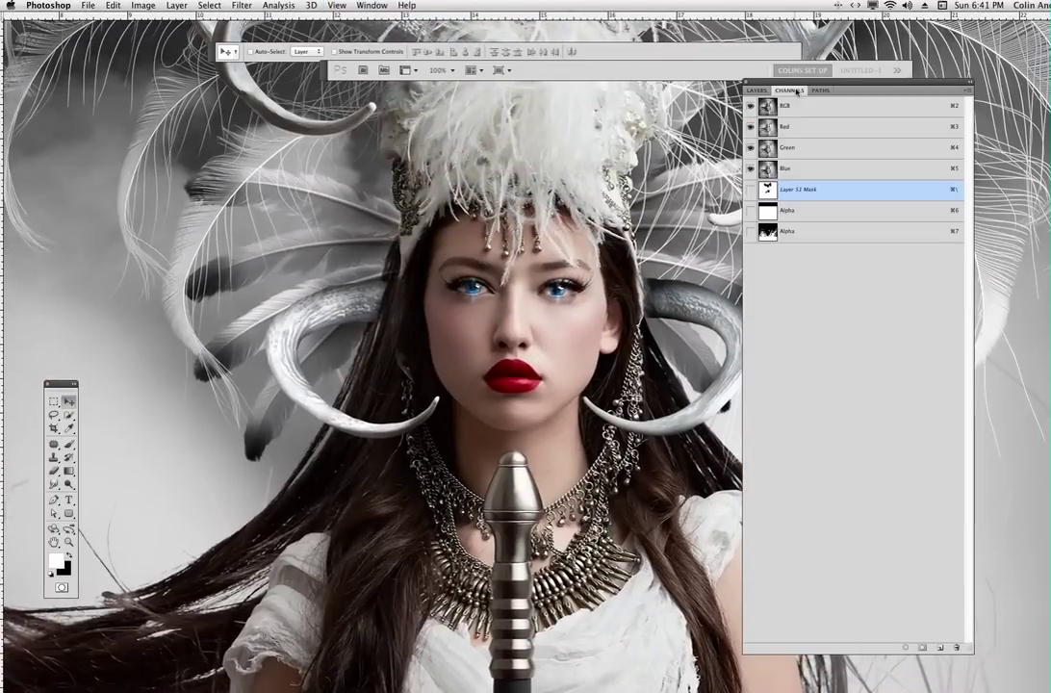
{"action": "left_click", "coordinate": [749, 189]}
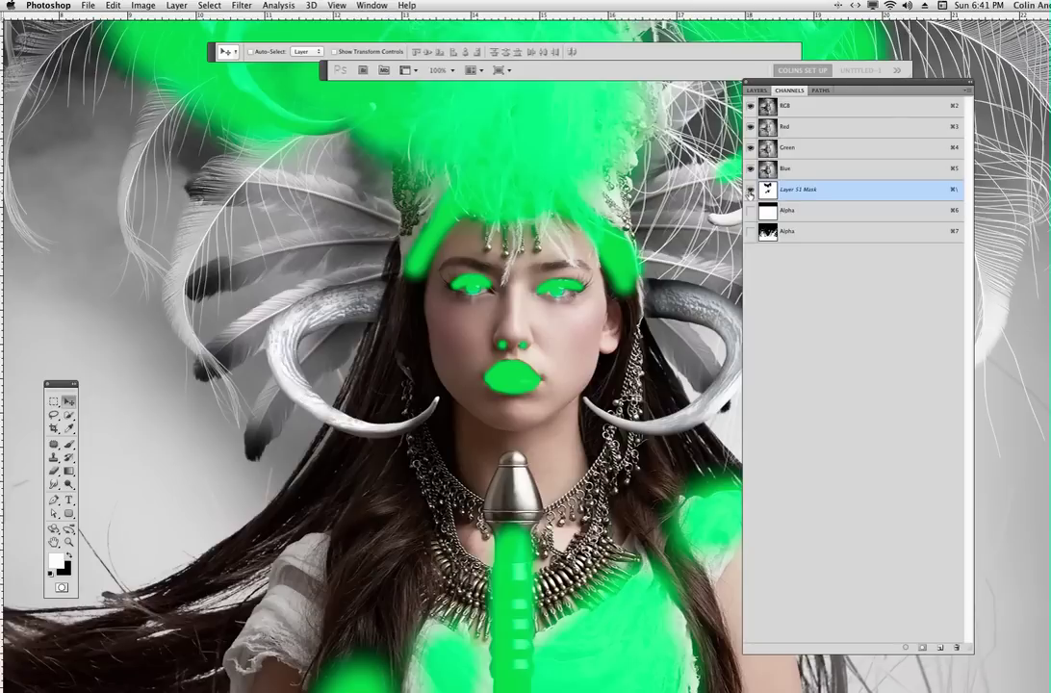
{"action": "left_click", "coordinate": [750, 189]}
{"action": "scroll", "coordinate": [605, 267], "scroll_direction": "up", "scroll_amount": 5}
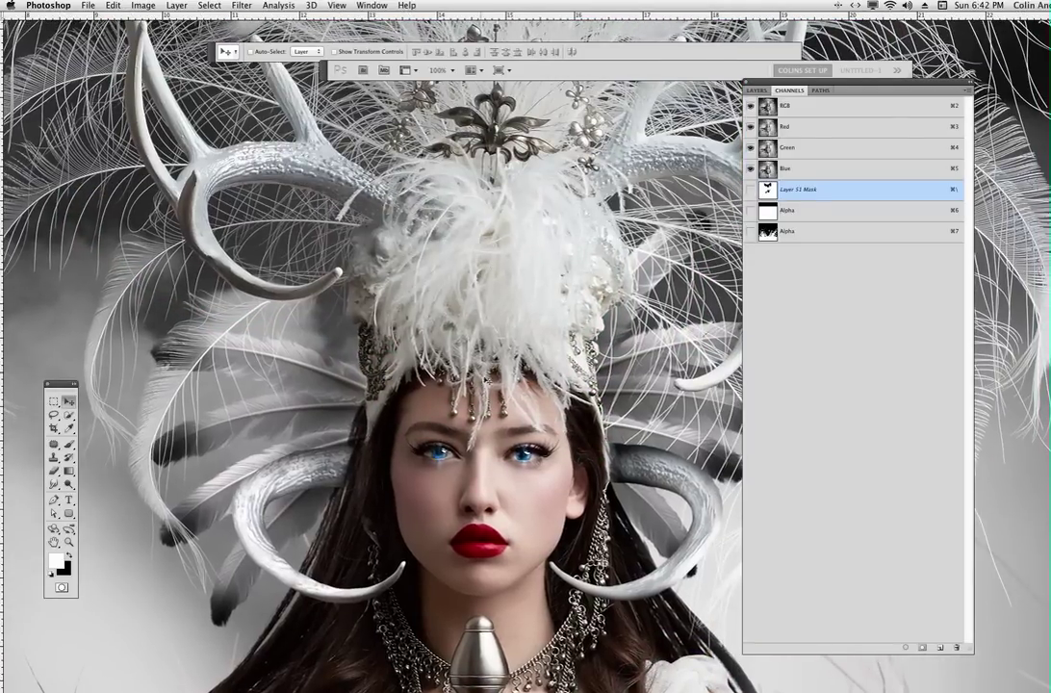
Step: Disable and re-enable Layer 51's mask to compare its effect on the headdress and face
{"action": "left_click", "coordinate": [757, 91]}
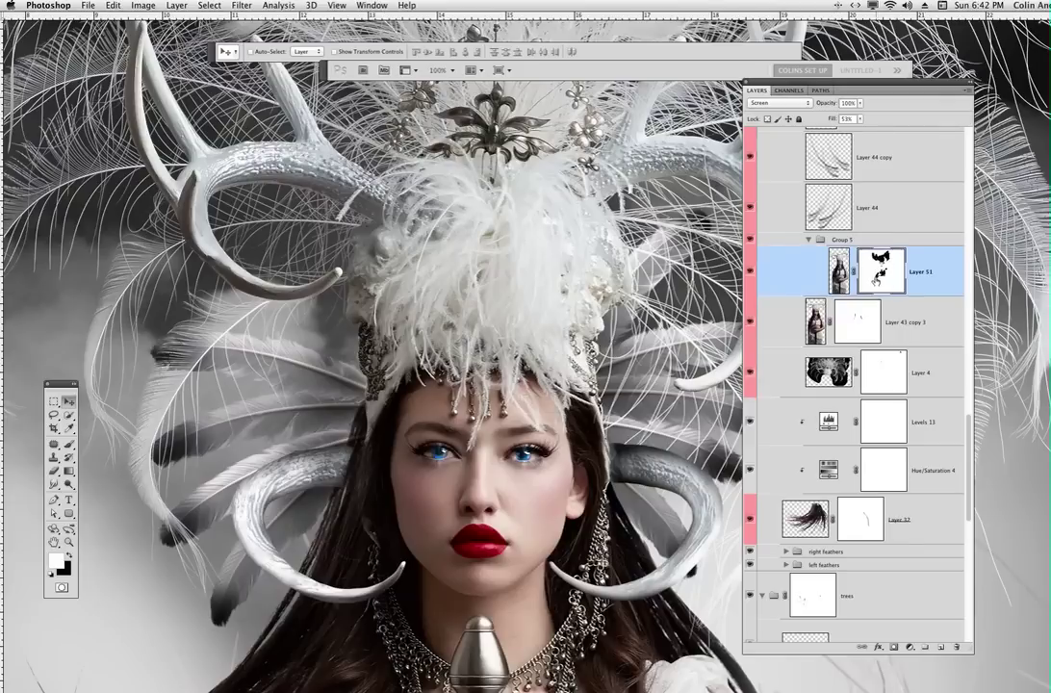
{"action": "left_click", "coordinate": [880, 272], "text": "shift"}
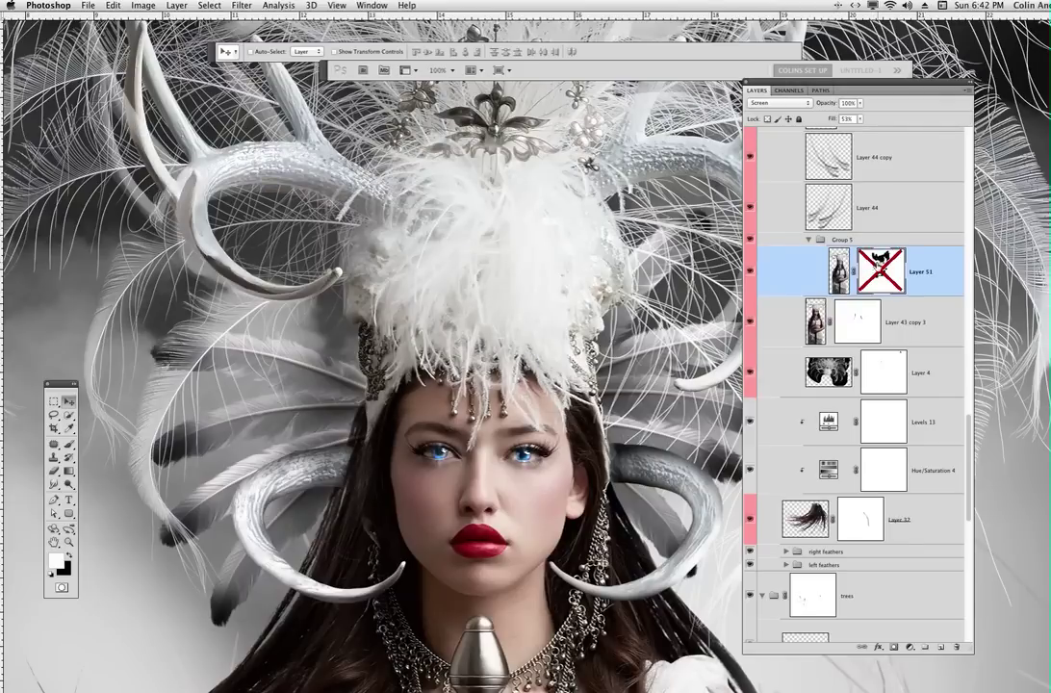
{"action": "left_click", "coordinate": [882, 272], "text": "shift"}
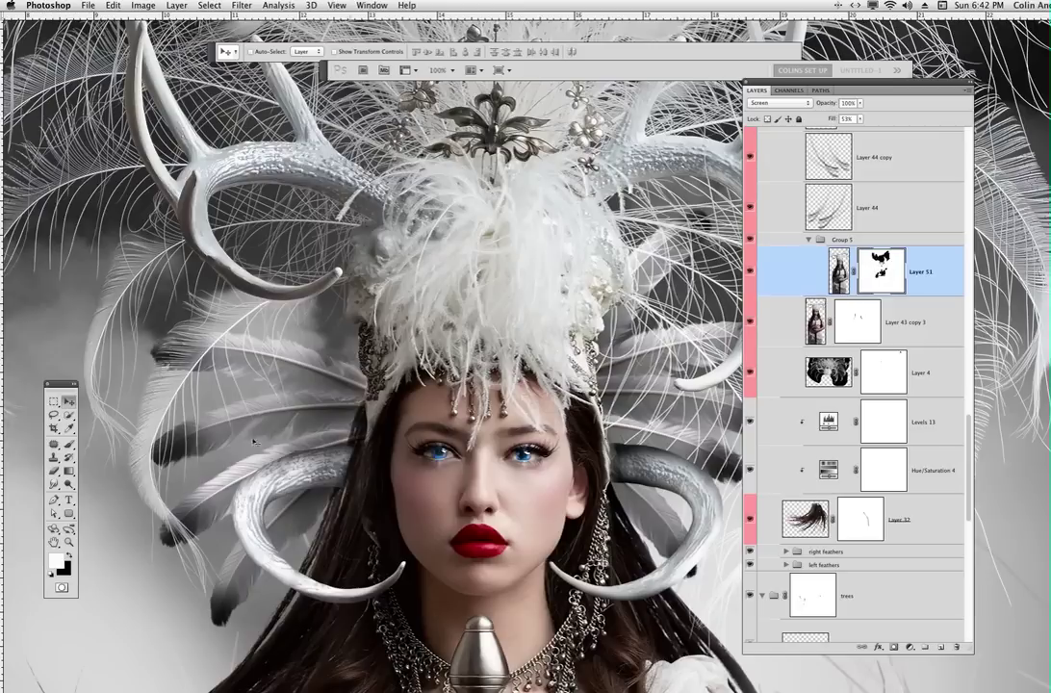
Step: Paint white on Layer 51's mask over the headdress feathers, and undo the stroke
{"action": "key", "text": "b"}
{"action": "key", "text": "x"}
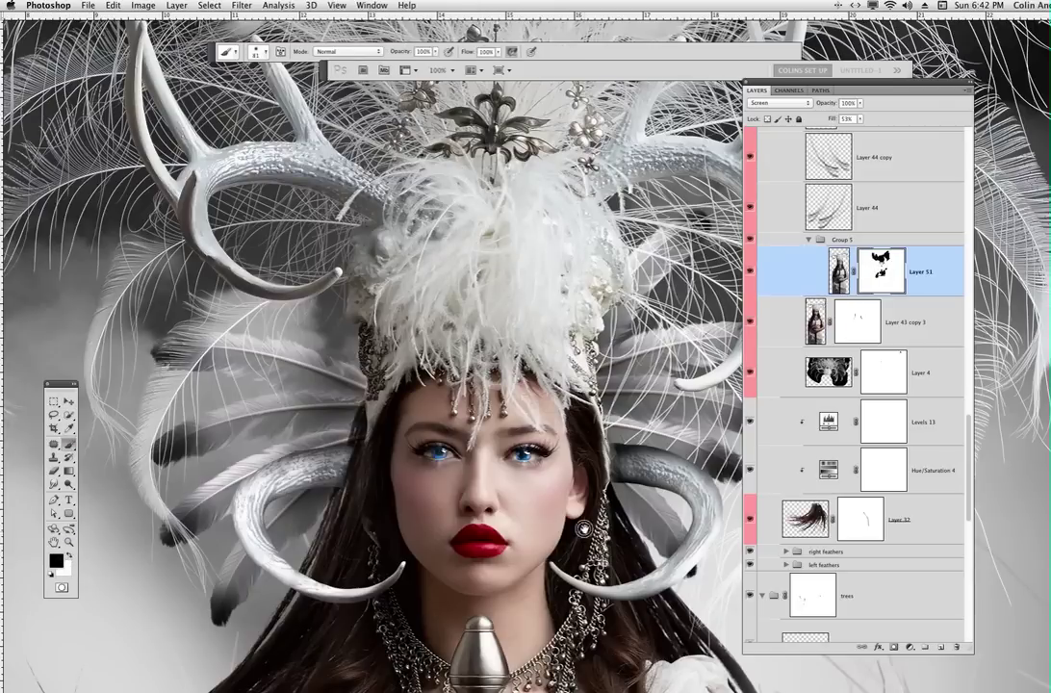
{"action": "scroll", "coordinate": [584, 529], "scroll_direction": "down", "scroll_amount": 10}
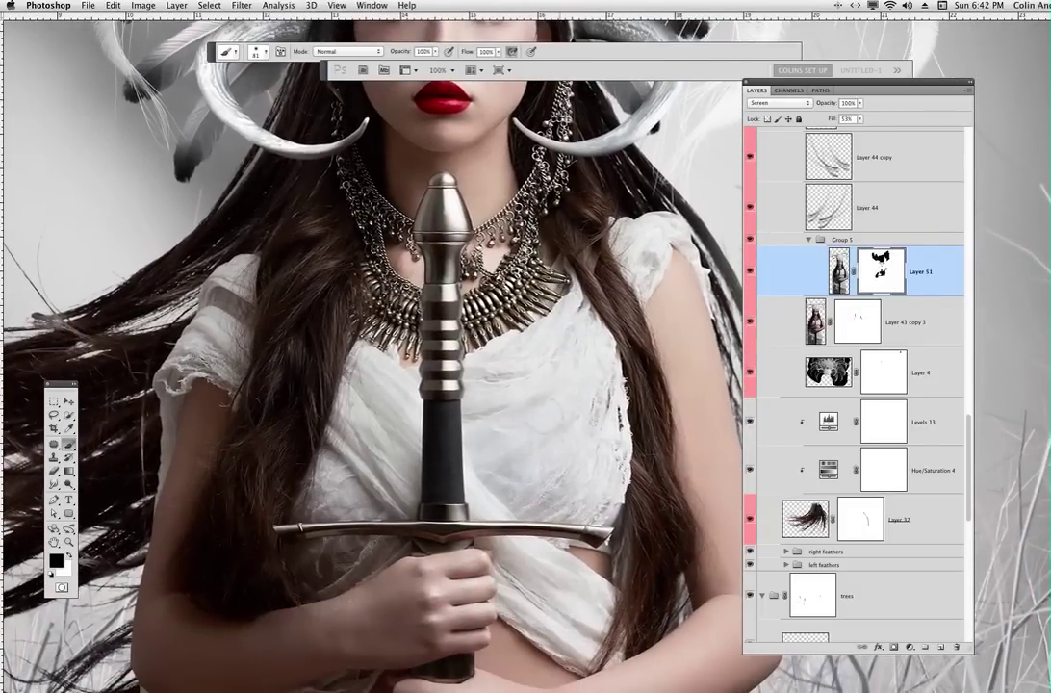
{"action": "scroll", "coordinate": [486, 388], "scroll_direction": "up", "scroll_amount": 10}
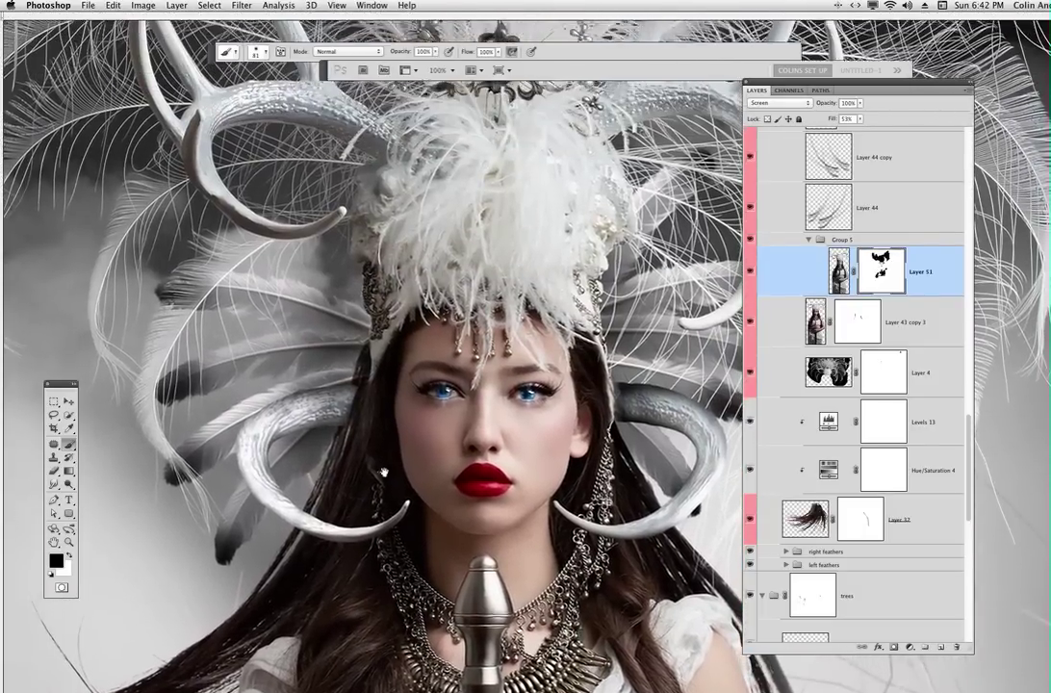
{"action": "scroll", "coordinate": [383, 471], "scroll_direction": "up", "scroll_amount": 2}
{"action": "left_click", "coordinate": [69, 555]}
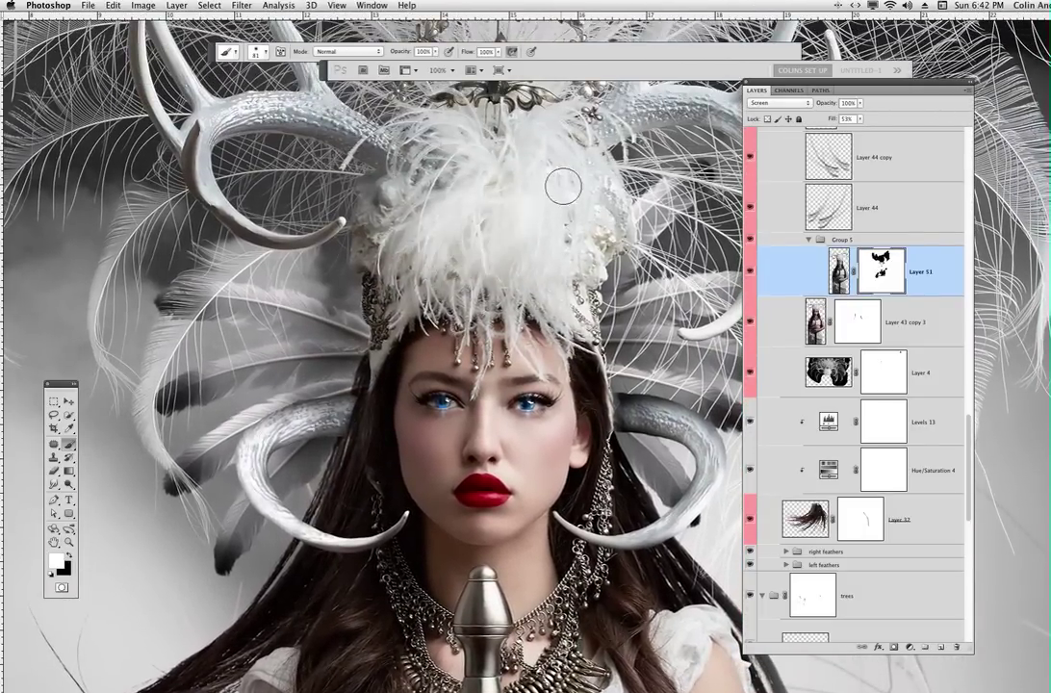
{"action": "mouse_move", "coordinate": [563, 186]}
{"action": "left_mouse_down"}
{"action": "mouse_move", "coordinate": [494, 144]}
{"action": "mouse_move", "coordinate": [409, 182]}
{"action": "mouse_move", "coordinate": [420, 236]}
{"action": "mouse_move", "coordinate": [460, 286]}
{"action": "mouse_move", "coordinate": [439, 228]}
{"action": "mouse_move", "coordinate": [489, 159]}
{"action": "left_mouse_up"}
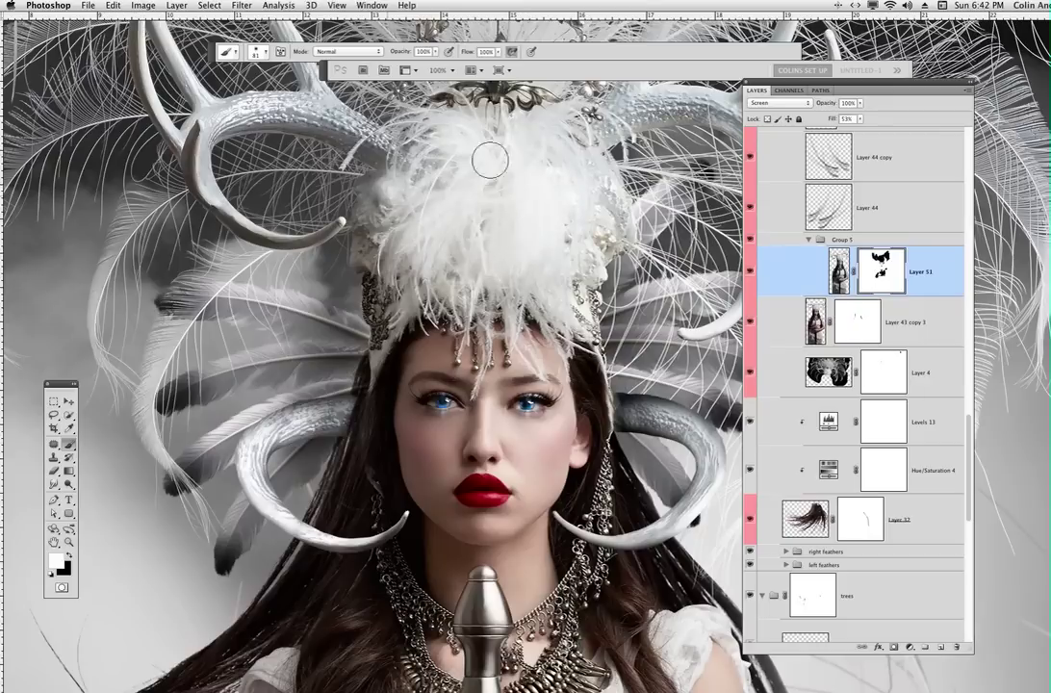
{"action": "key", "text": "super+z"}
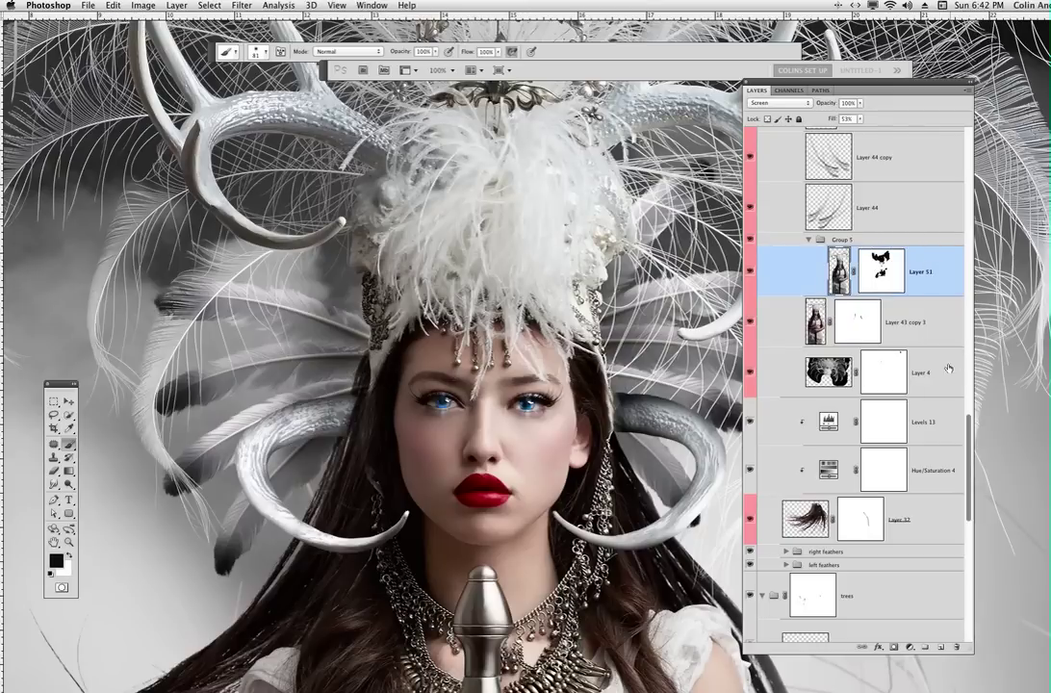
{"action": "key", "text": "x"}
Step: Zoom in on the face and set up a round brush with 70% hardness and a size of 2 px
{"action": "left_click", "coordinate": [68, 542]}
{"action": "mouse_move", "coordinate": [577, 414]}
{"action": "left_mouse_down"}
{"action": "mouse_move", "coordinate": [626, 399]}
{"action": "mouse_move", "coordinate": [589, 421]}
{"action": "left_mouse_up"}
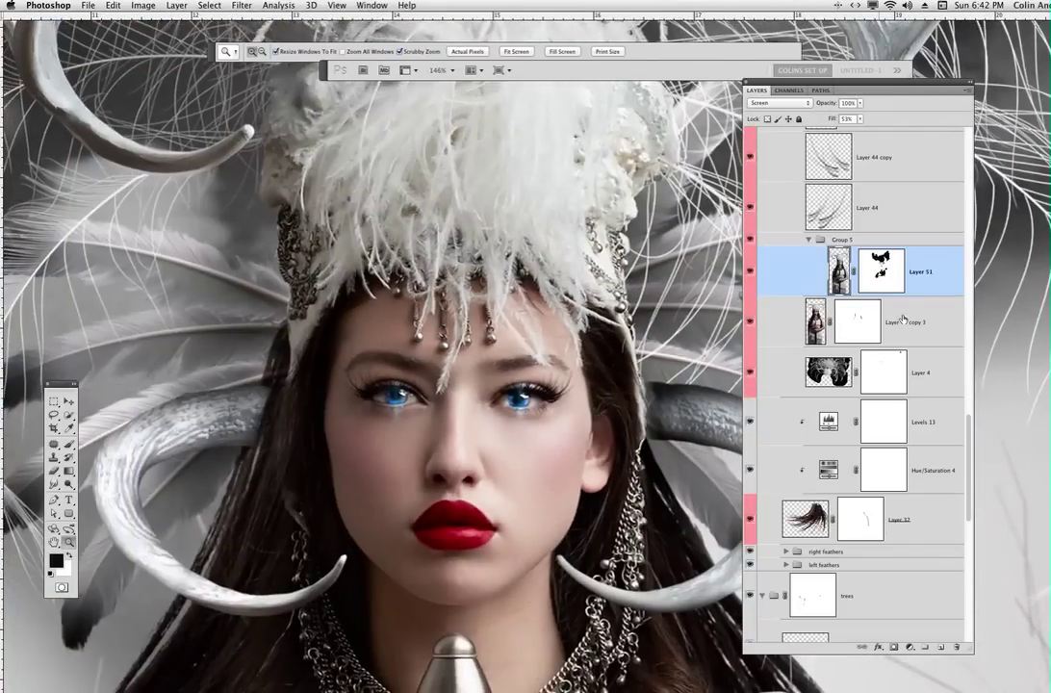
{"action": "left_click_drag", "start_coordinate": [969, 423], "coordinate": [969, 375]}
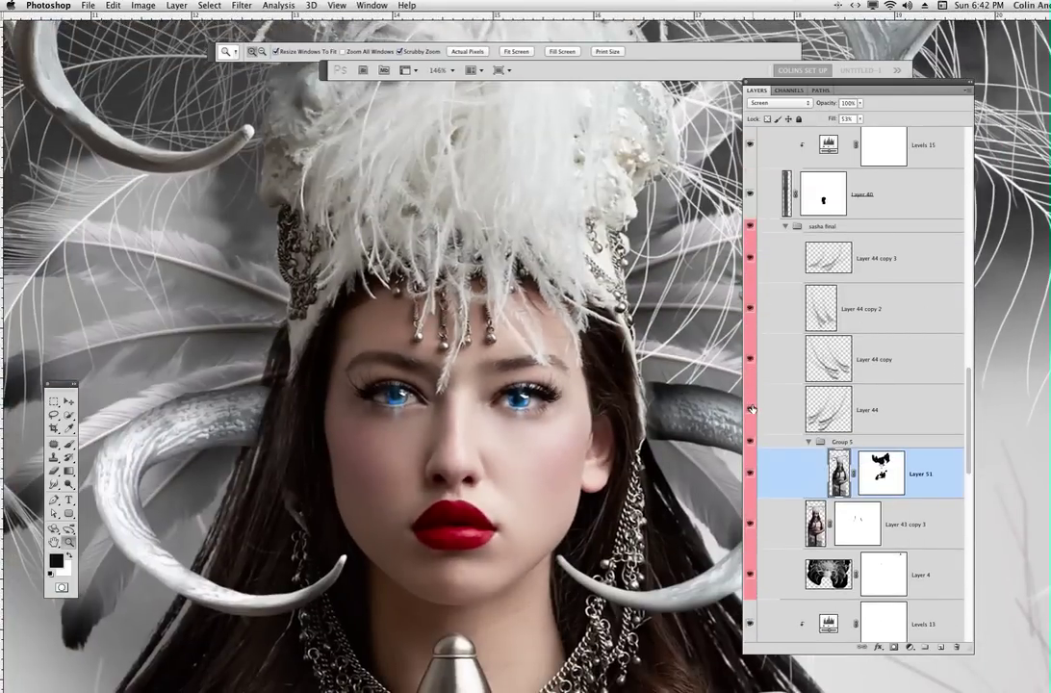
{"action": "key", "text": "v"}
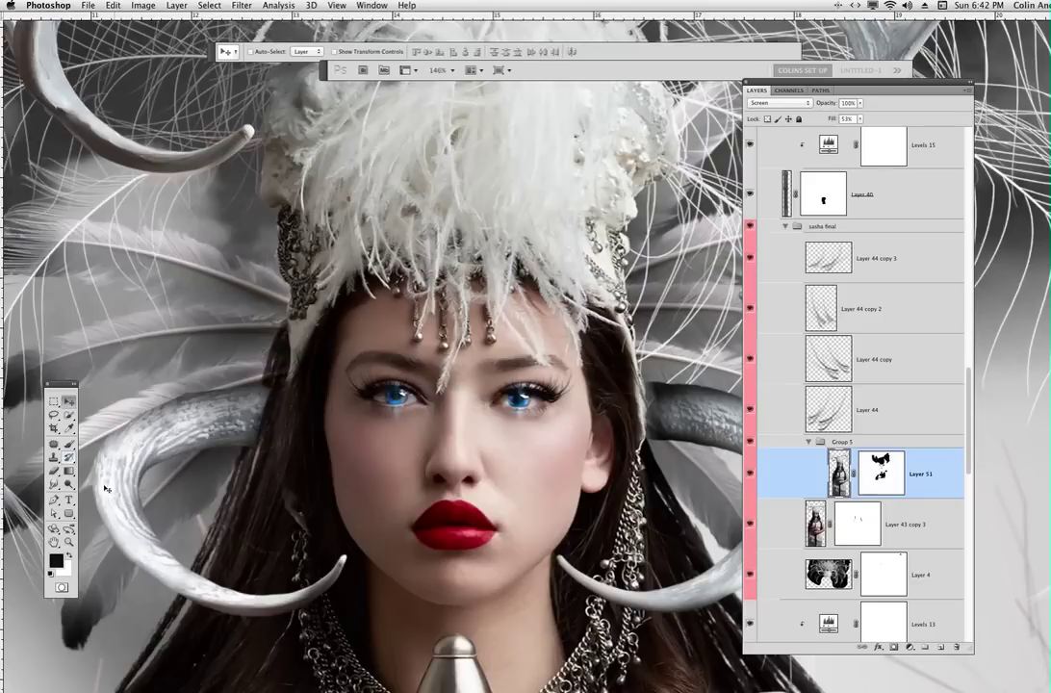
{"action": "left_click", "coordinate": [68, 444]}
{"action": "right_click", "coordinate": [563, 310]}
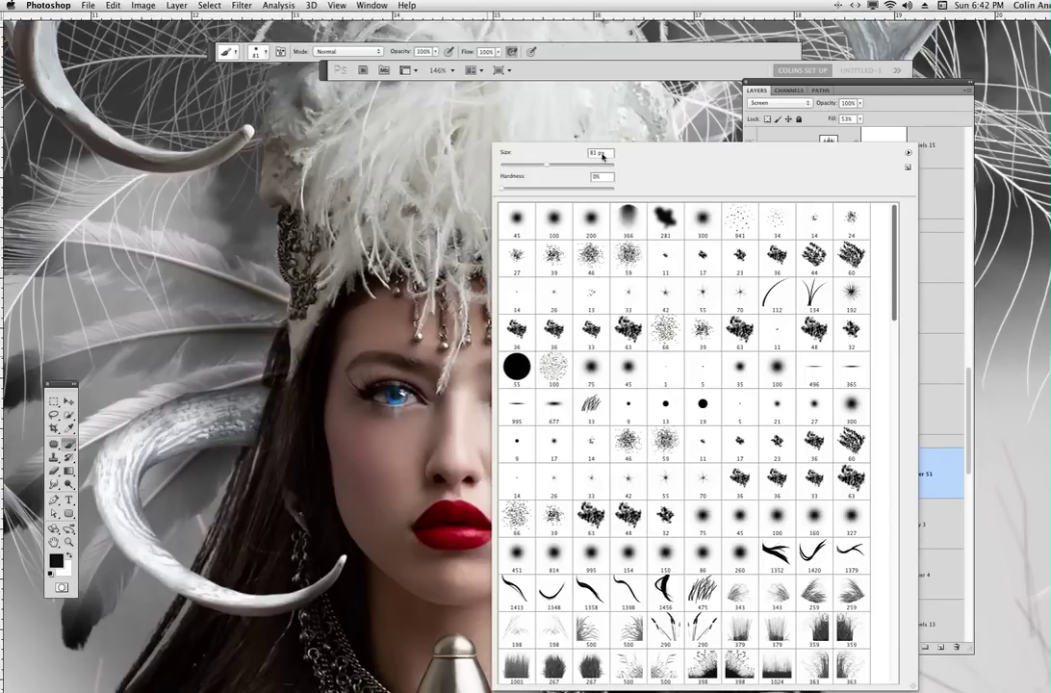
{"action": "left_click", "coordinate": [516, 219]}
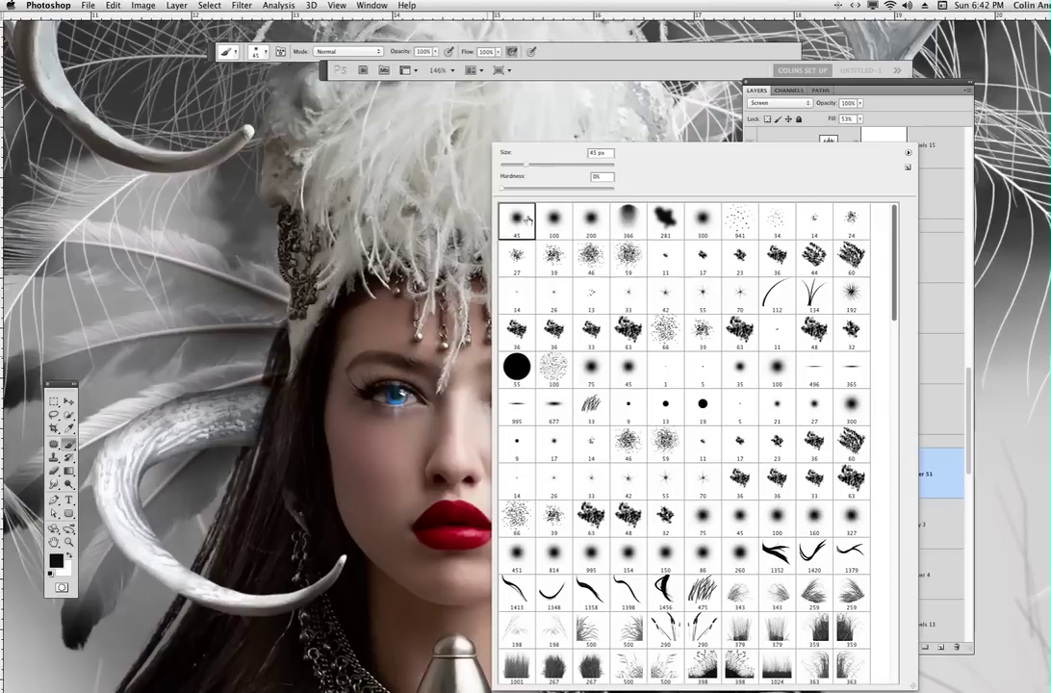
{"action": "left_click_drag", "start_coordinate": [514, 187], "coordinate": [582, 187]}
{"action": "left_click_drag", "start_coordinate": [527, 165], "coordinate": [501, 167]}
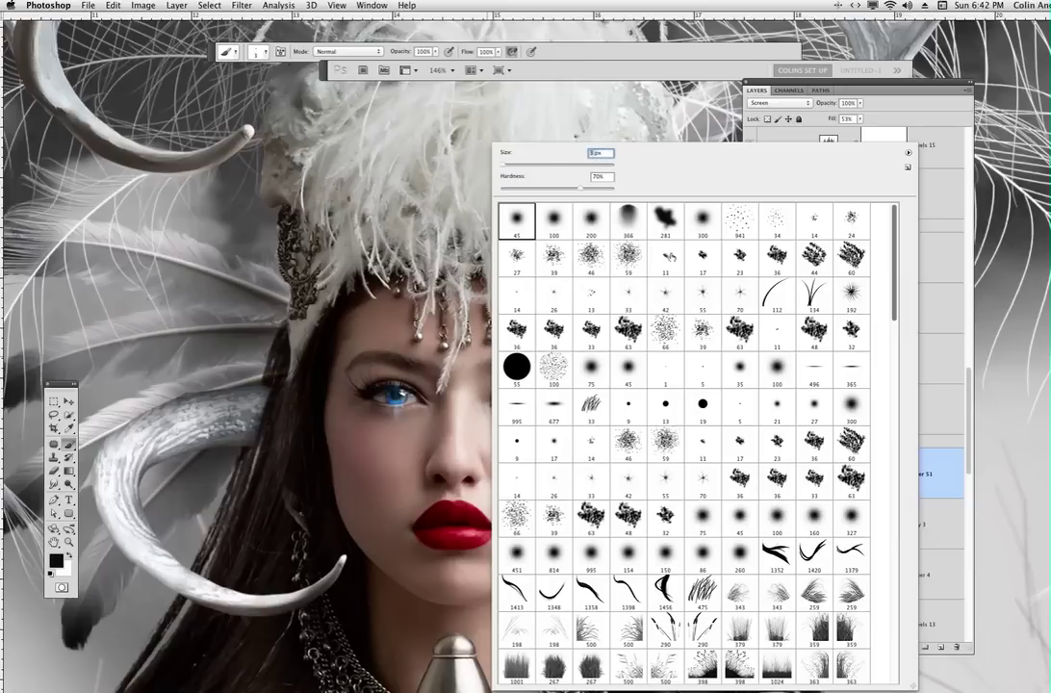
{"action": "left_click", "coordinate": [940, 468]}
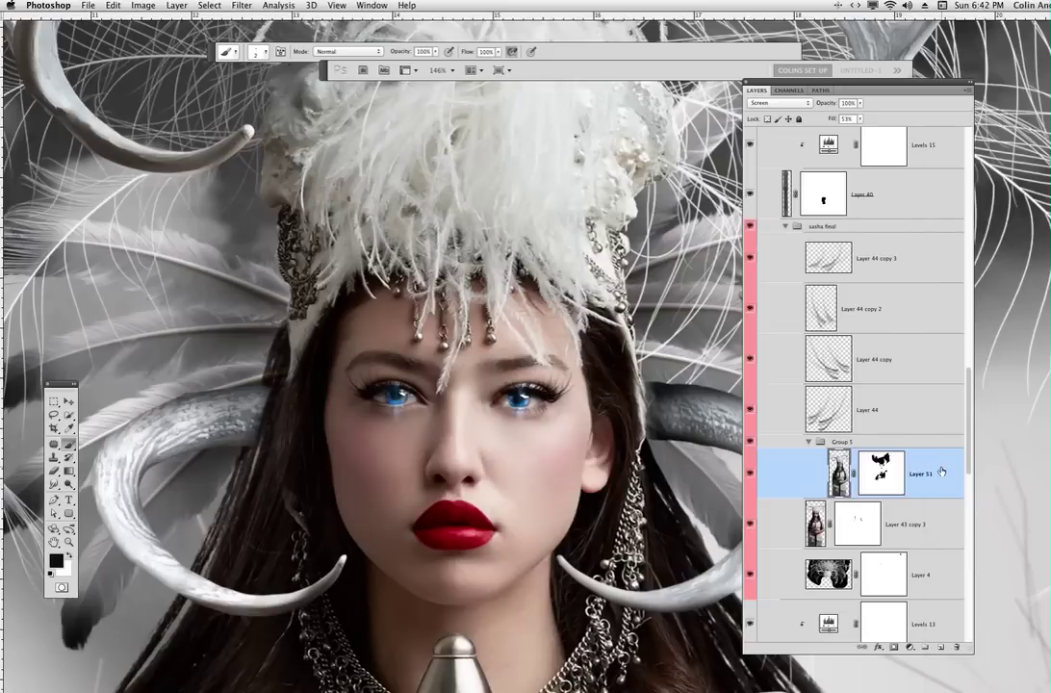
Step: Add a new empty layer directly above Layer 44 in the sasha final group
{"action": "left_click", "coordinate": [891, 404]}
{"action": "key", "text": "alt+shift+super+n"}
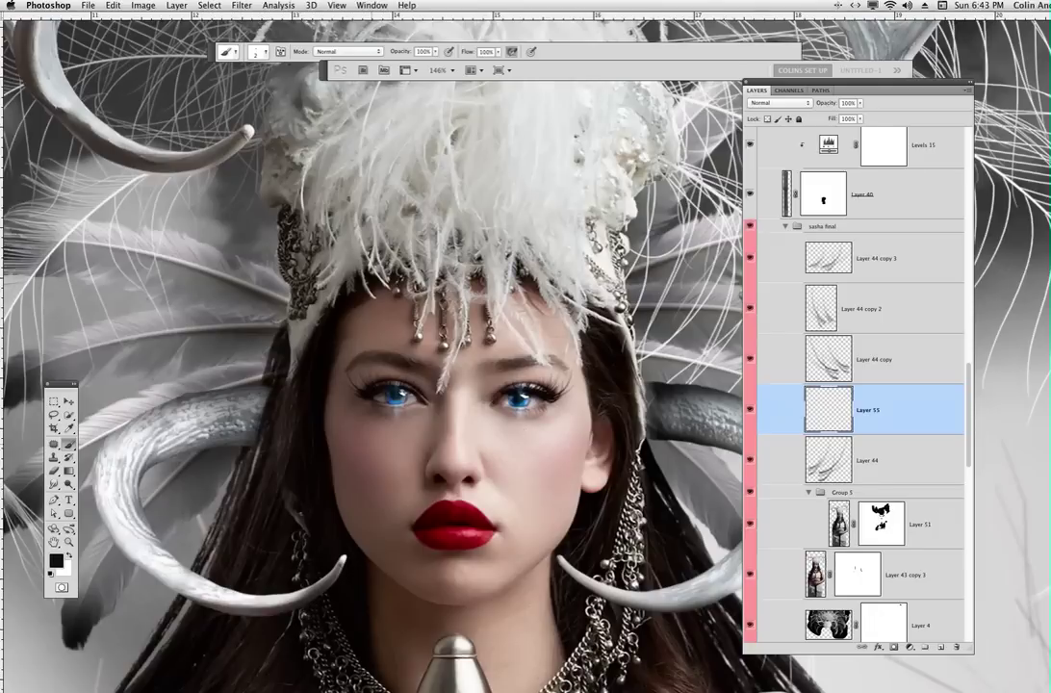
Step: Lower the brush flow to 20% and paint fine curved lash strokes on the cheek on Layer 55, undoing the first test stroke
{"action": "left_click", "coordinate": [501, 55]}
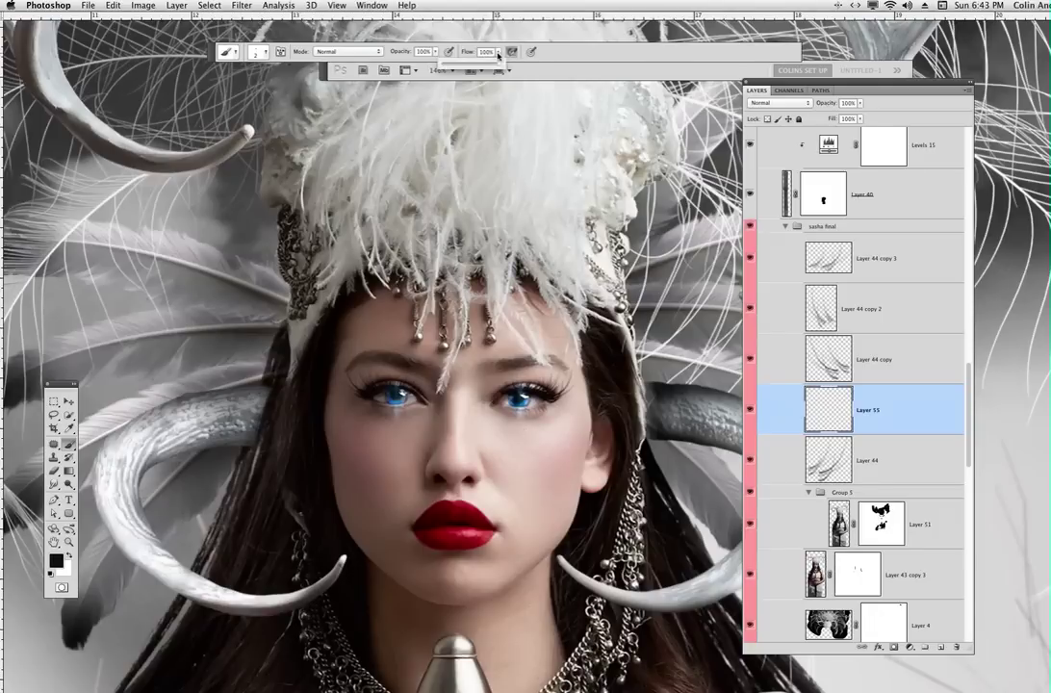
{"action": "left_click_drag", "start_coordinate": [498, 64], "coordinate": [480, 63]}
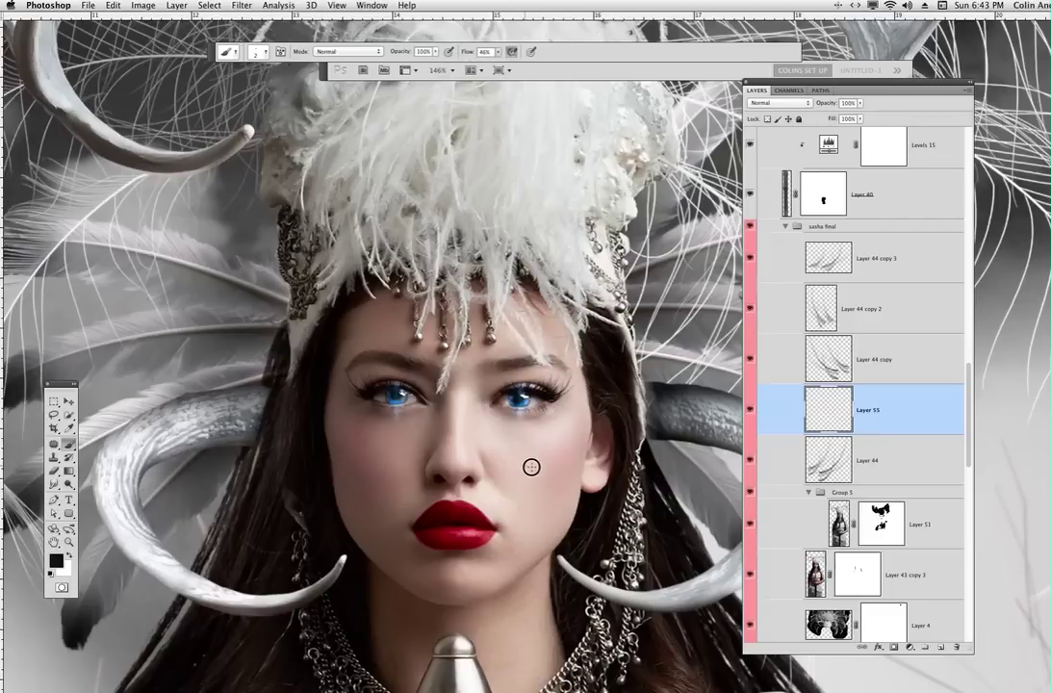
{"action": "left_click_drag", "start_coordinate": [530, 465], "coordinate": [551, 451]}
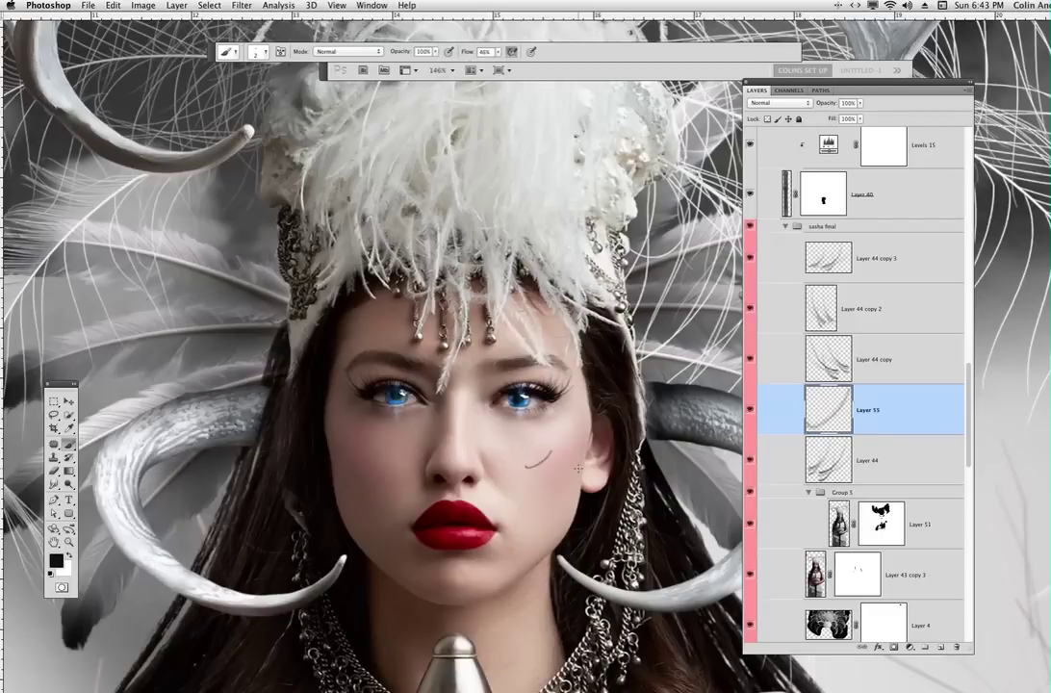
{"action": "key", "text": "super+z"}
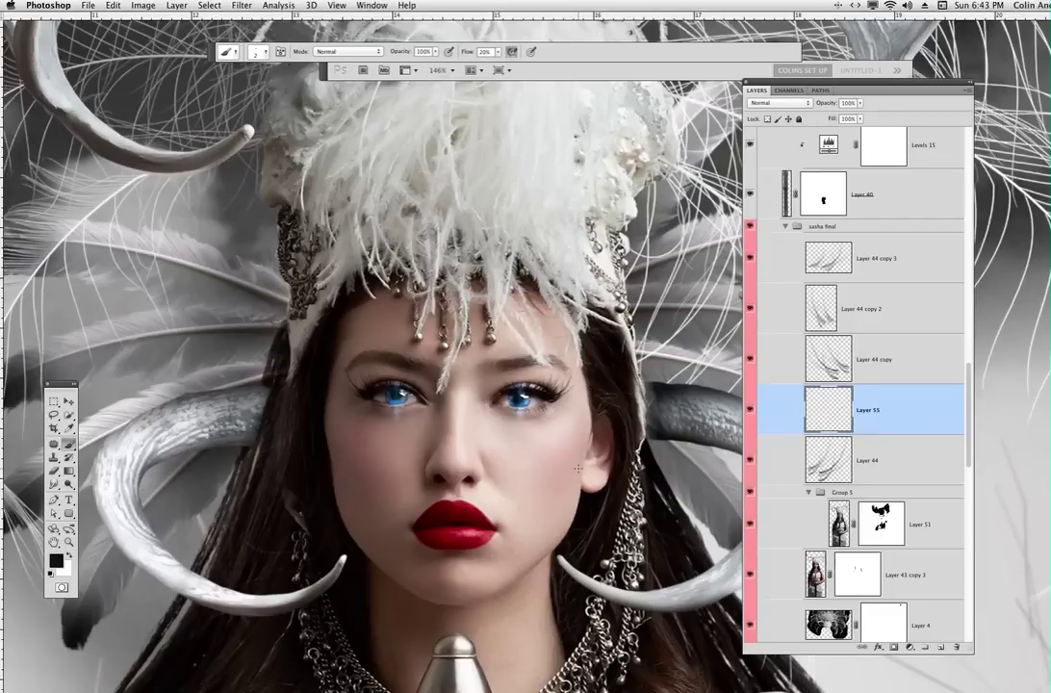
{"action": "mouse_move", "coordinate": [527, 478]}
{"action": "left_mouse_down"}
{"action": "mouse_move", "coordinate": [552, 466]}
{"action": "mouse_move", "coordinate": [546, 456]}
{"action": "left_mouse_up"}
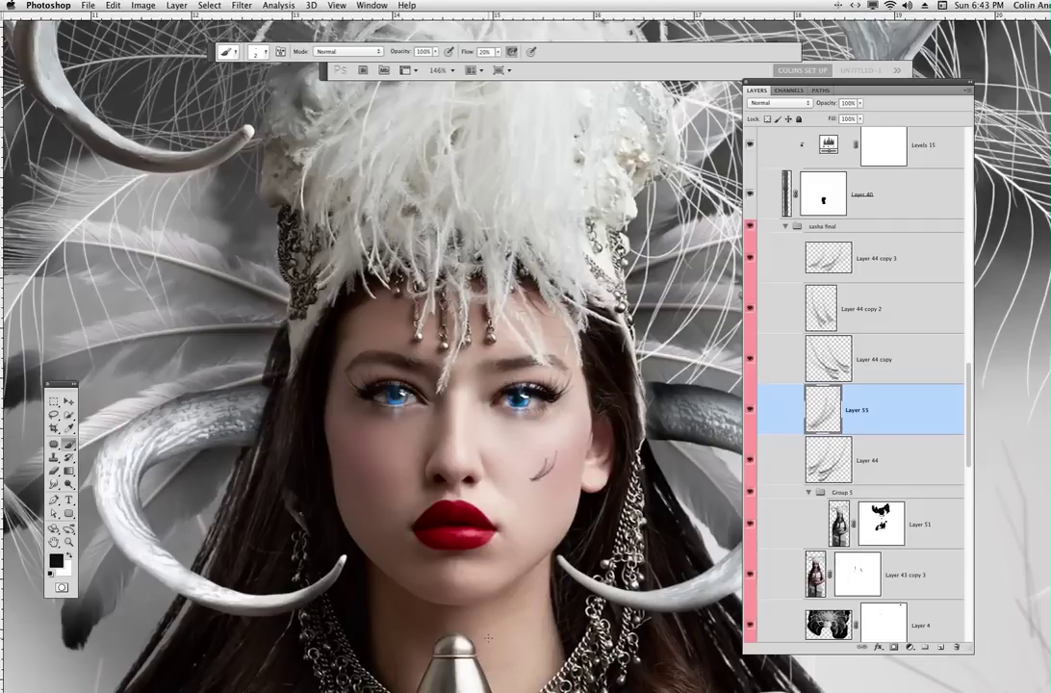
Step: Set up the Eraser with a small, fairly hard round brush and taper the lash strokes on the cheek
{"action": "key", "text": "super+equal"}
{"action": "left_click_drag", "start_coordinate": [531, 553], "coordinate": [467, 401]}
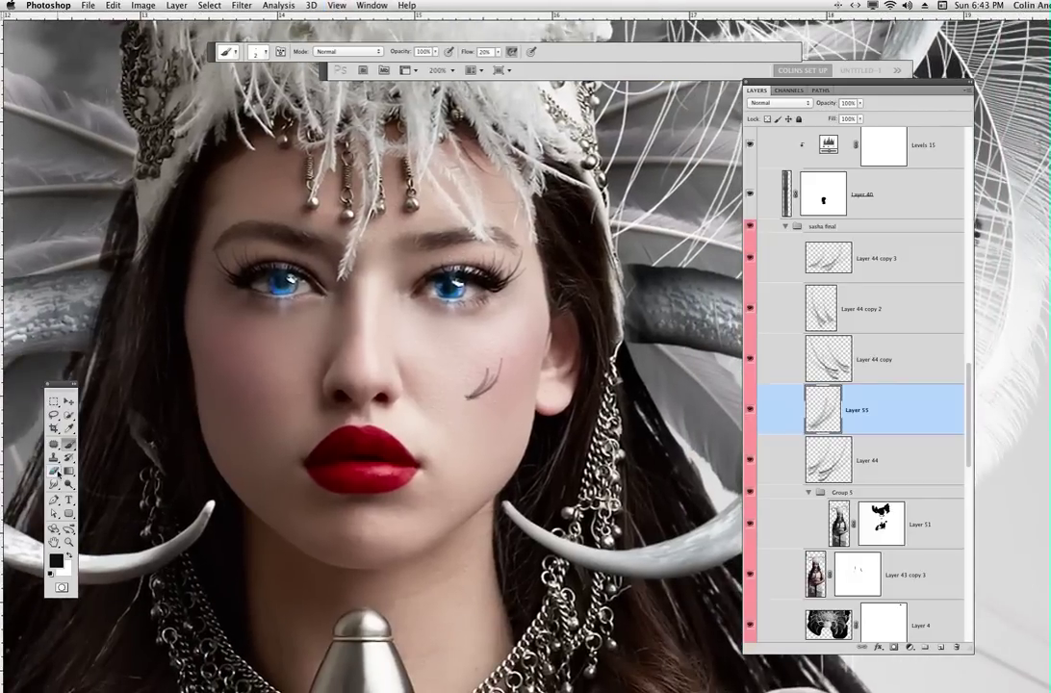
{"action": "key", "text": "e"}
{"action": "right_click", "coordinate": [473, 290]}
{"action": "left_click", "coordinate": [586, 219]}
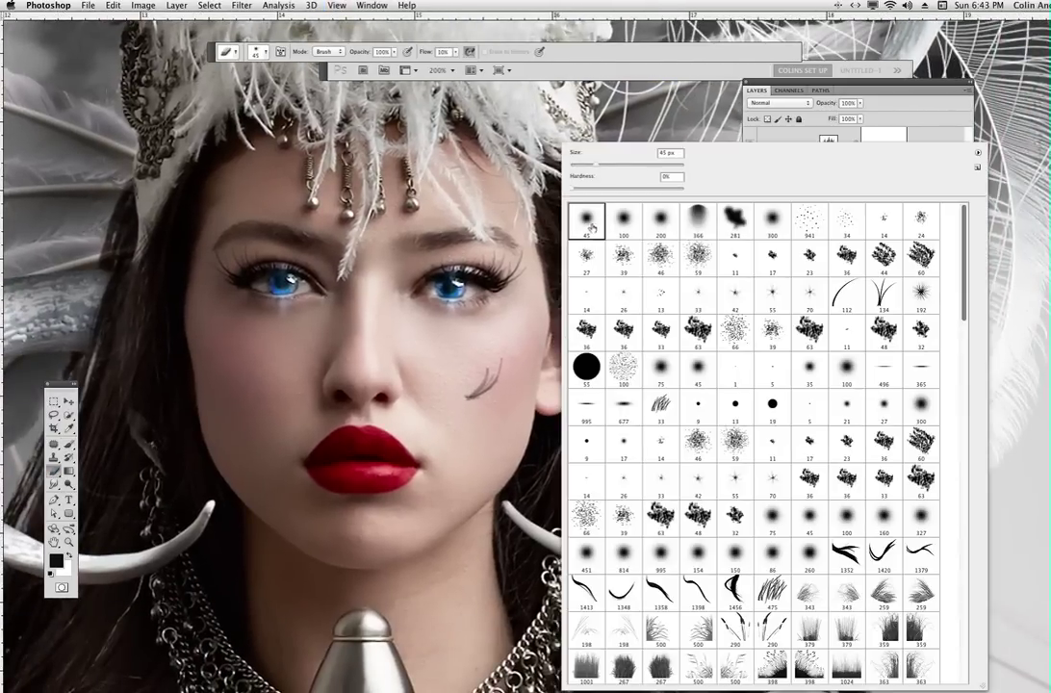
{"action": "left_click_drag", "start_coordinate": [579, 186], "coordinate": [663, 187]}
{"action": "left_click_drag", "start_coordinate": [596, 164], "coordinate": [573, 166]}
{"action": "left_click", "coordinate": [480, 396]}
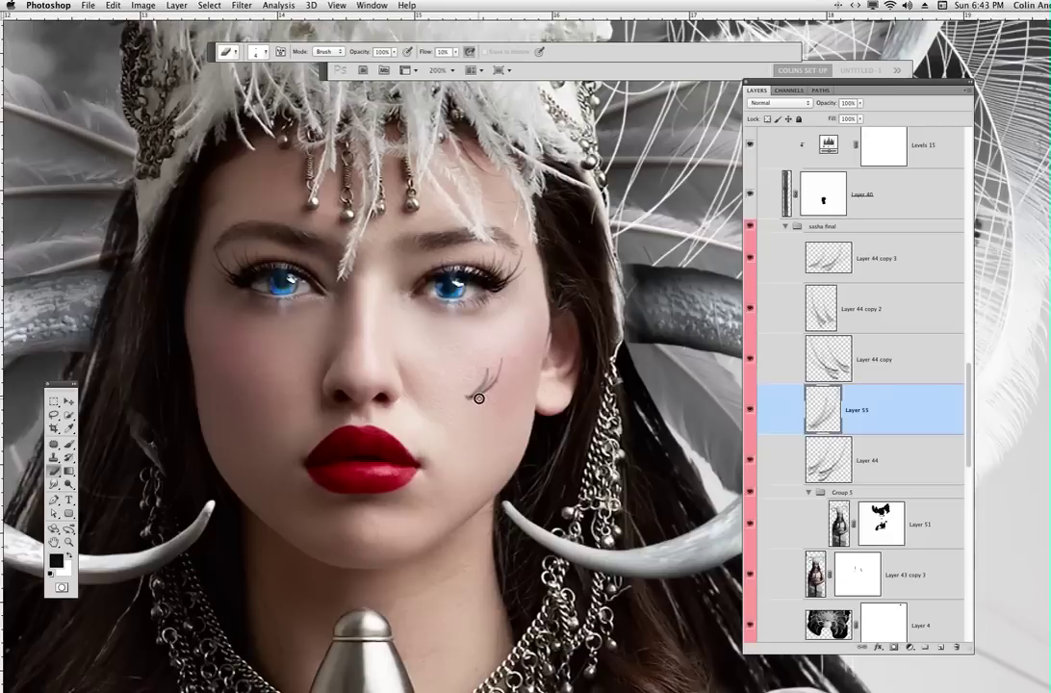
{"action": "mouse_move", "coordinate": [502, 371]}
{"action": "left_mouse_down"}
{"action": "mouse_move", "coordinate": [502, 361]}
{"action": "mouse_move", "coordinate": [494, 385]}
{"action": "mouse_move", "coordinate": [503, 360]}
{"action": "mouse_move", "coordinate": [495, 387]}
{"action": "left_mouse_up"}
Step: Duplicate Layer 55, scale the copy to 68.69%, and position it beside the original lash strokes
{"action": "left_click", "coordinate": [67, 402]}
{"action": "left_click_drag", "start_coordinate": [866, 413], "coordinate": [940, 645]}
{"action": "mouse_move", "coordinate": [628, 525]}
{"action": "left_mouse_down"}
{"action": "mouse_move", "coordinate": [613, 524]}
{"action": "mouse_move", "coordinate": [631, 533]}
{"action": "mouse_move", "coordinate": [621, 517]}
{"action": "left_mouse_up"}
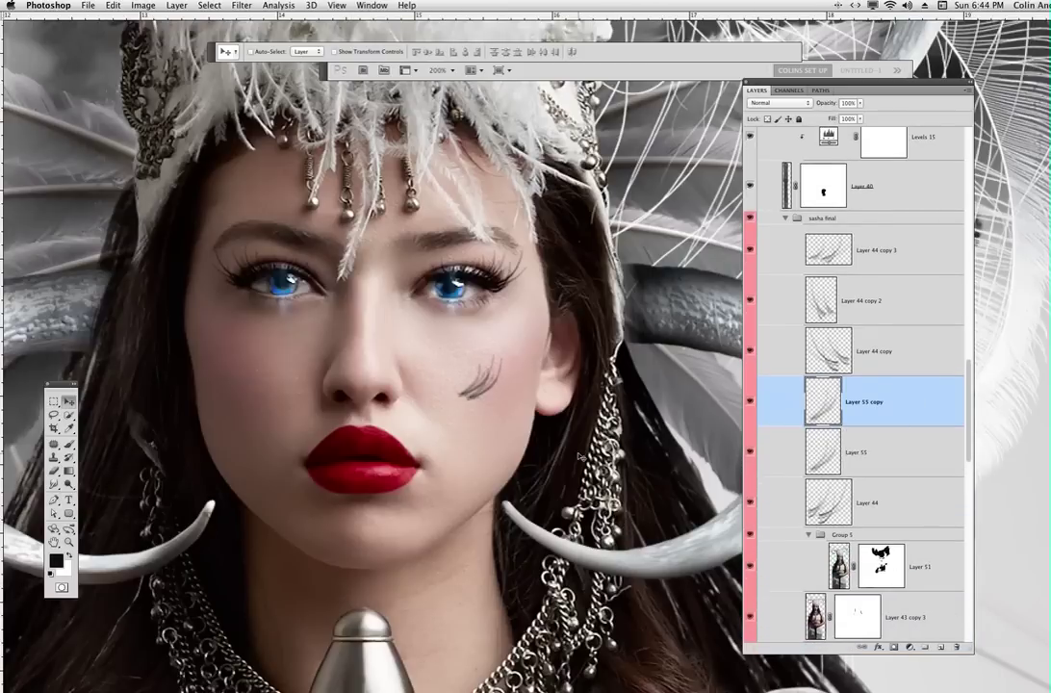
{"action": "key", "text": "super+t"}
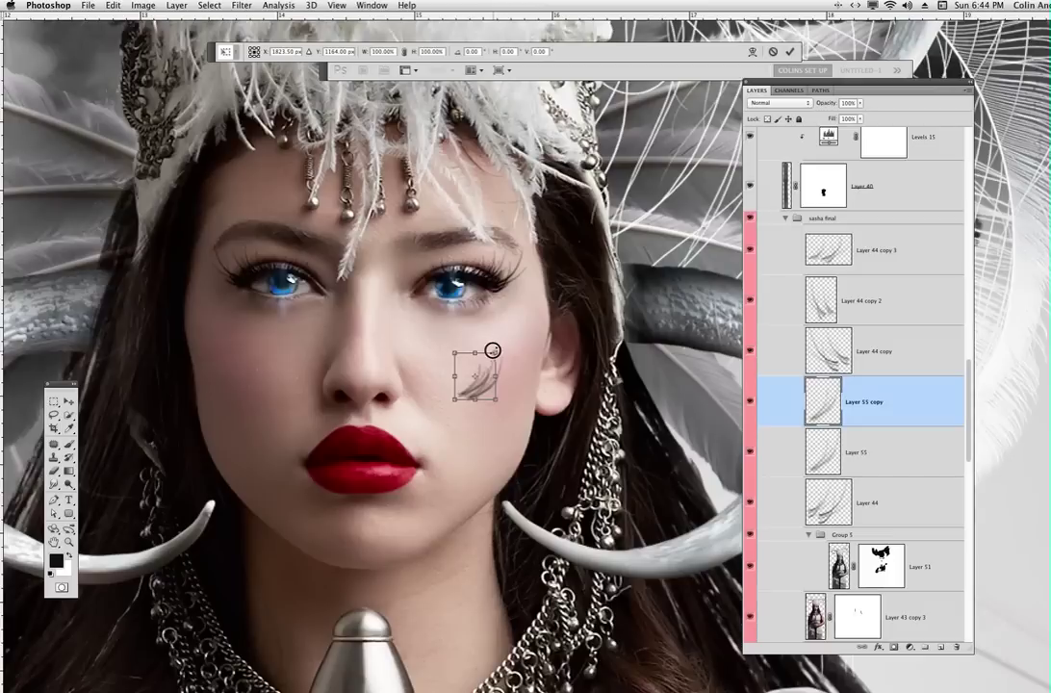
{"action": "left_click_drag", "start_coordinate": [495, 352], "coordinate": [483, 367]}
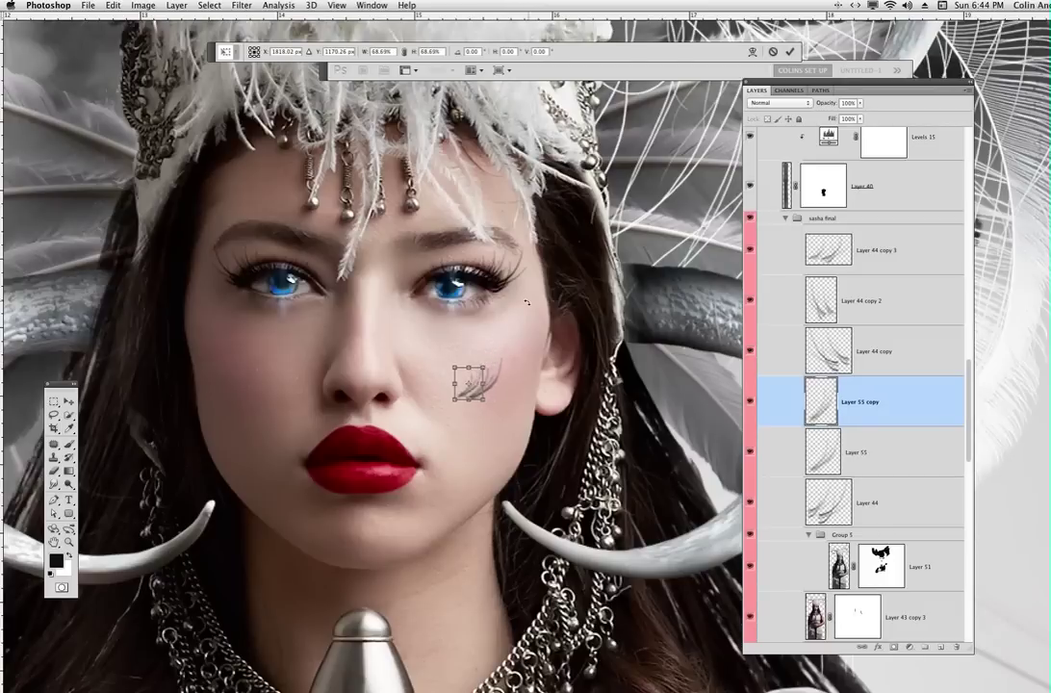
{"action": "key", "text": "Return"}
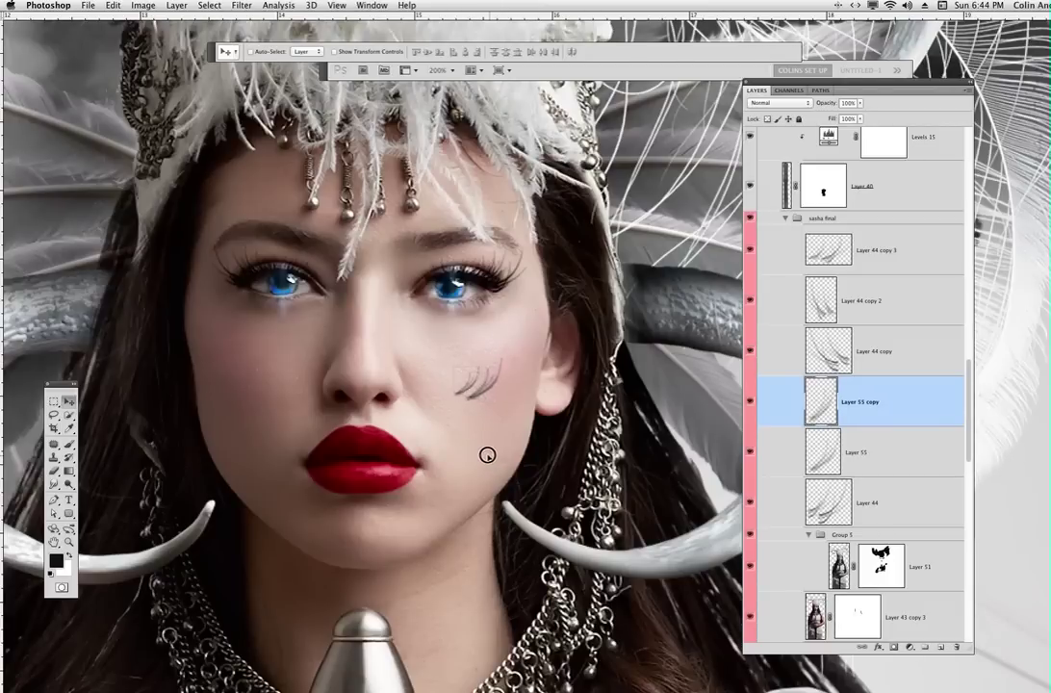
{"action": "mouse_move", "coordinate": [487, 454]}
{"action": "left_mouse_down"}
{"action": "mouse_move", "coordinate": [502, 462]}
{"action": "mouse_move", "coordinate": [495, 456]}
{"action": "mouse_move", "coordinate": [490, 468]}
{"action": "left_mouse_up"}
Step: Move Layer 44's painted lashes away from the eye onto the cheek to show them, and undo the move
{"action": "left_click", "coordinate": [818, 252]}
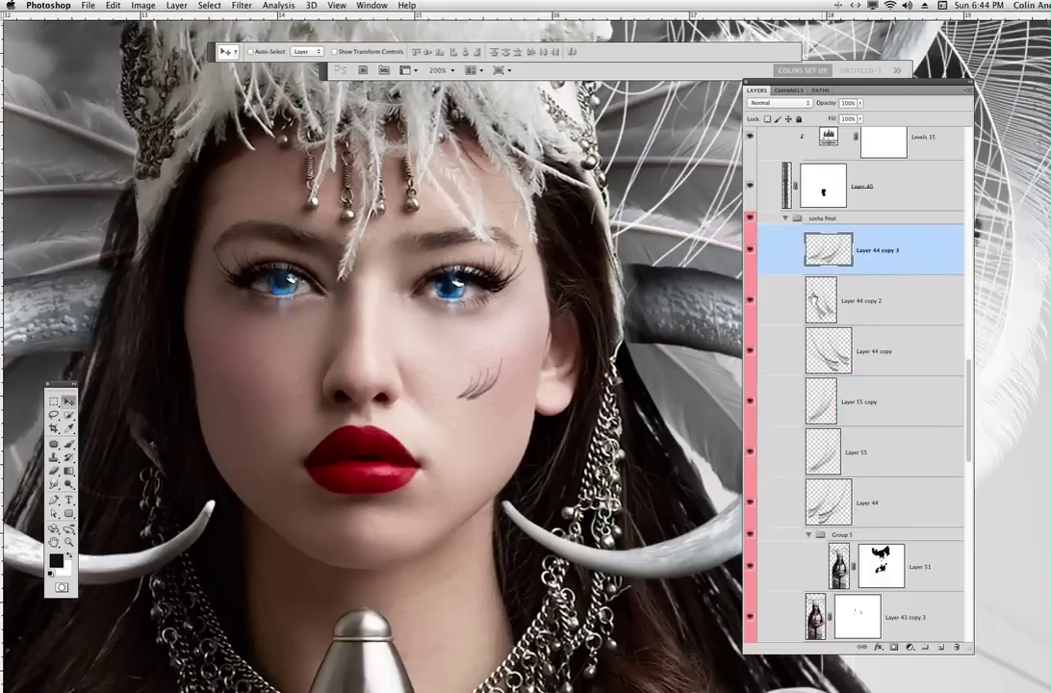
{"action": "left_click", "coordinate": [877, 499]}
{"action": "left_click_drag", "start_coordinate": [578, 433], "coordinate": [591, 484]}
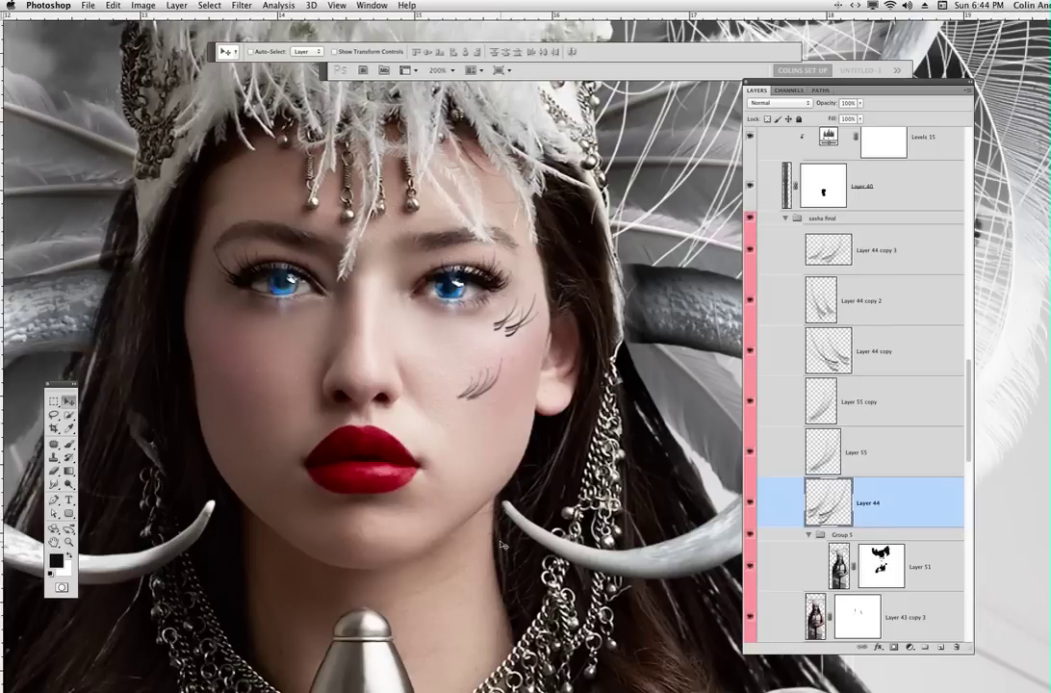
{"action": "key", "text": "super+z"}
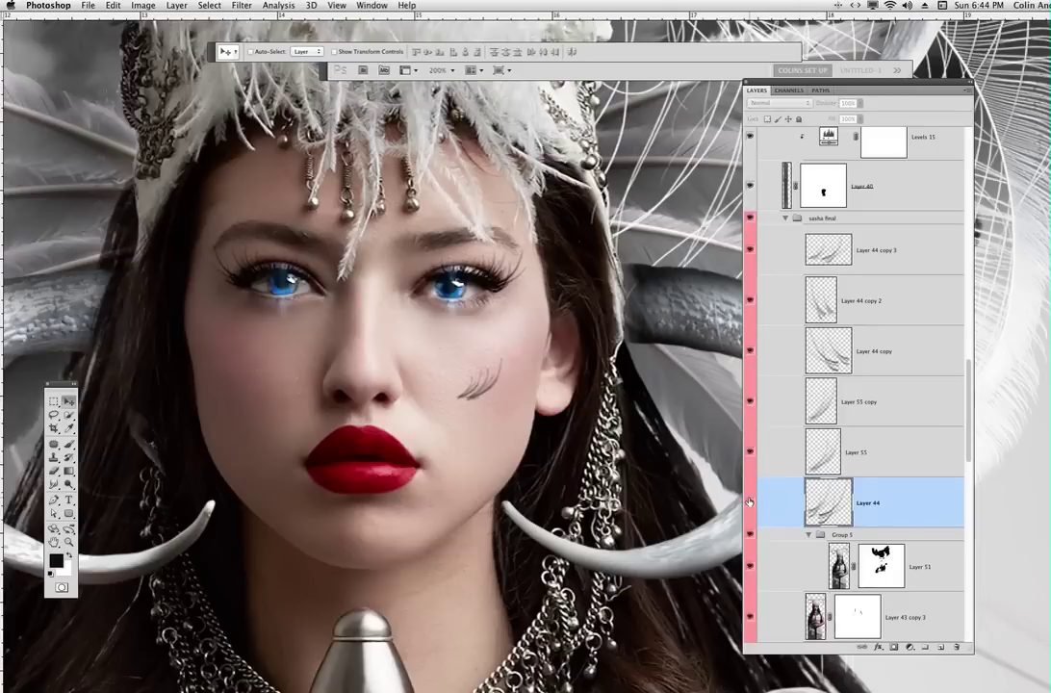
Step: Duplicate Layer 55, merge the duplicate with the original, and move the darkened strokes up below the outer eye corner
{"action": "left_click", "coordinate": [752, 451]}
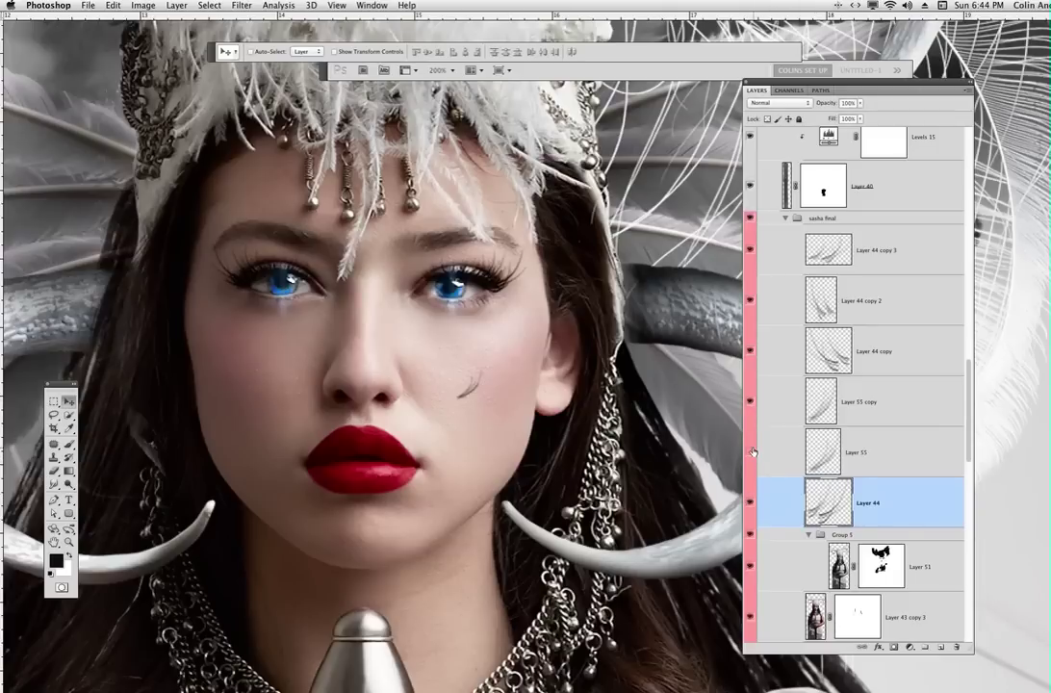
{"action": "left_click", "coordinate": [751, 451]}
{"action": "left_click", "coordinate": [823, 449]}
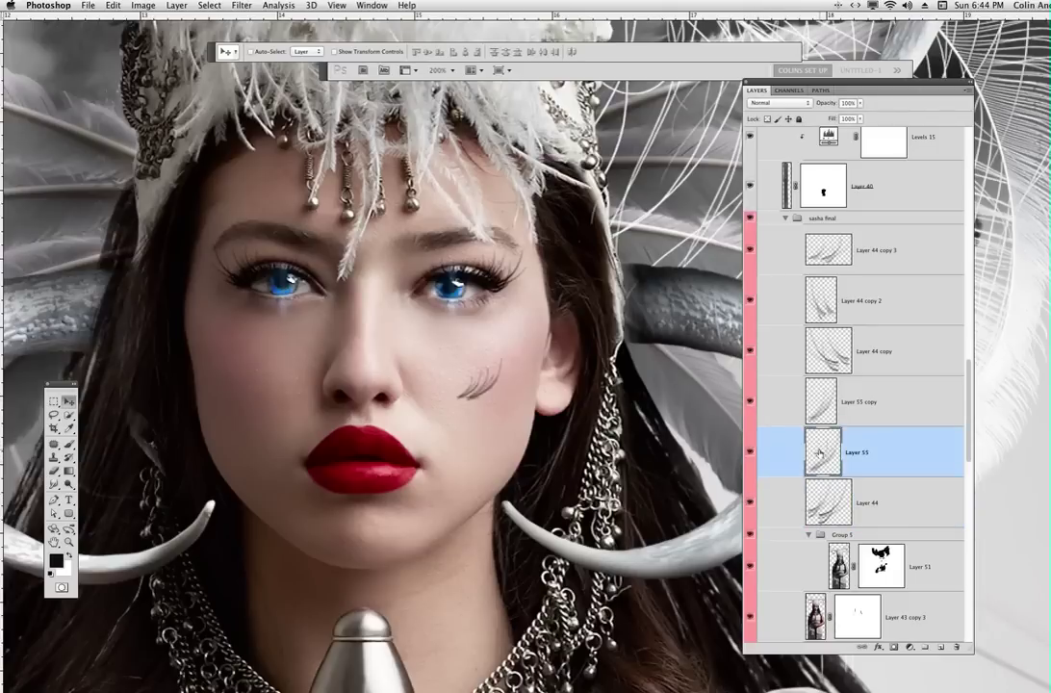
{"action": "key", "text": "super+j"}
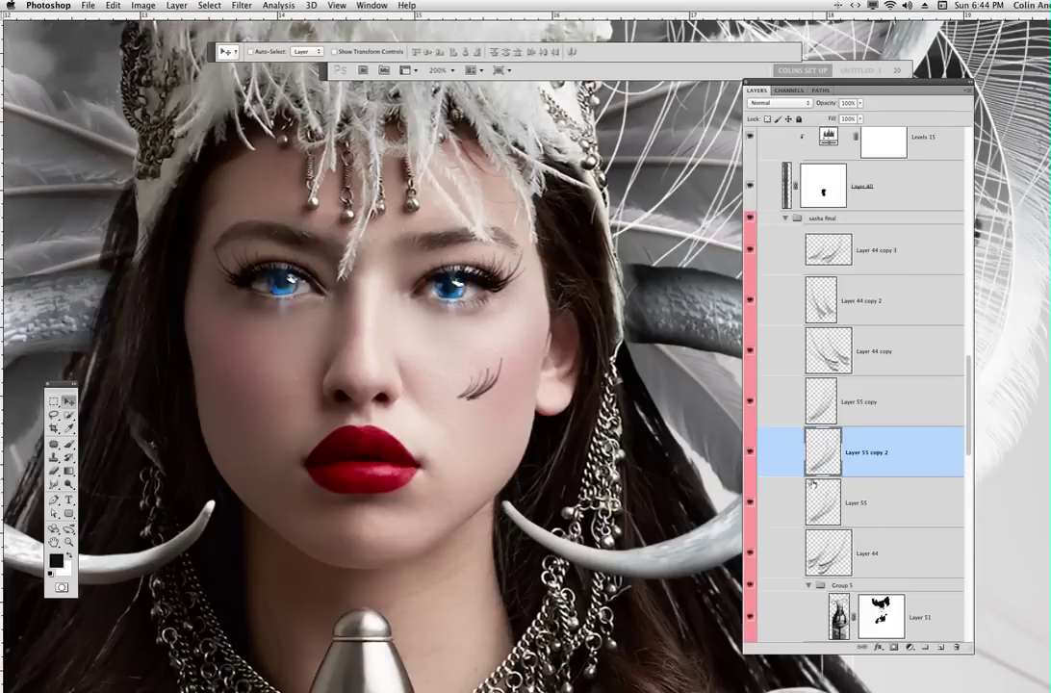
{"action": "left_click", "coordinate": [870, 493], "text": "shift"}
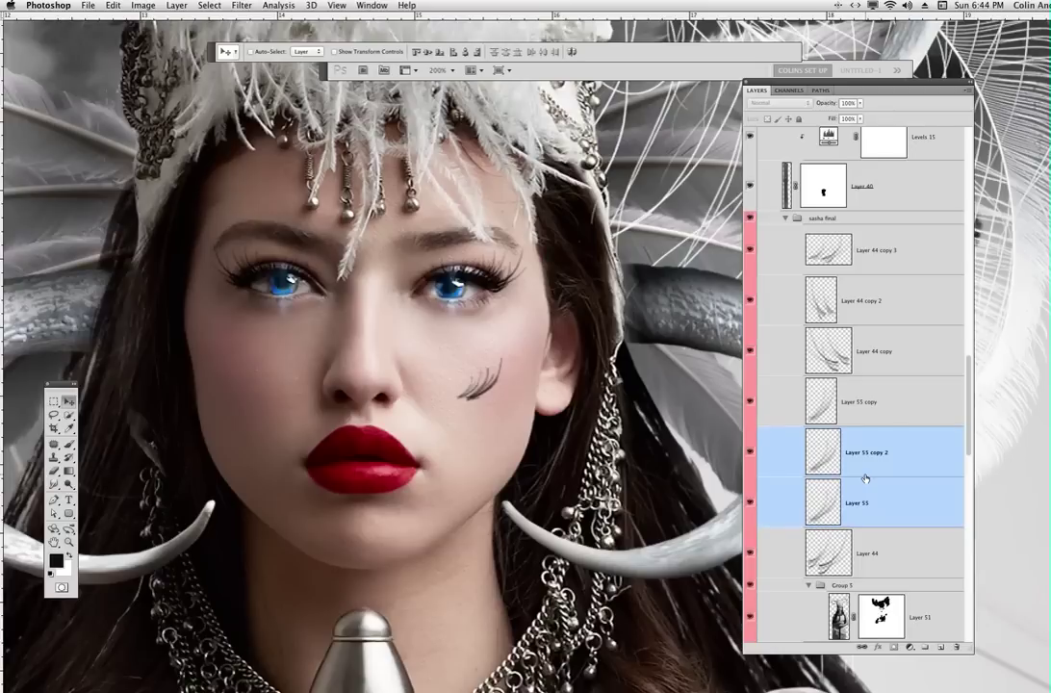
{"action": "key", "text": "super+e"}
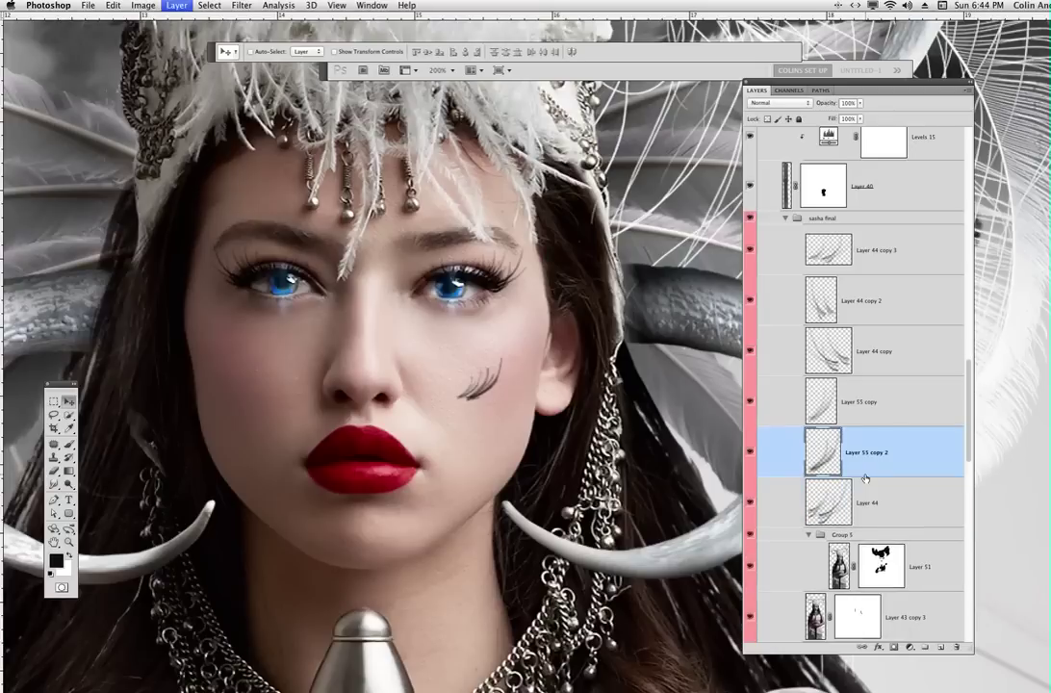
{"action": "left_click_drag", "start_coordinate": [538, 486], "coordinate": [541, 442]}
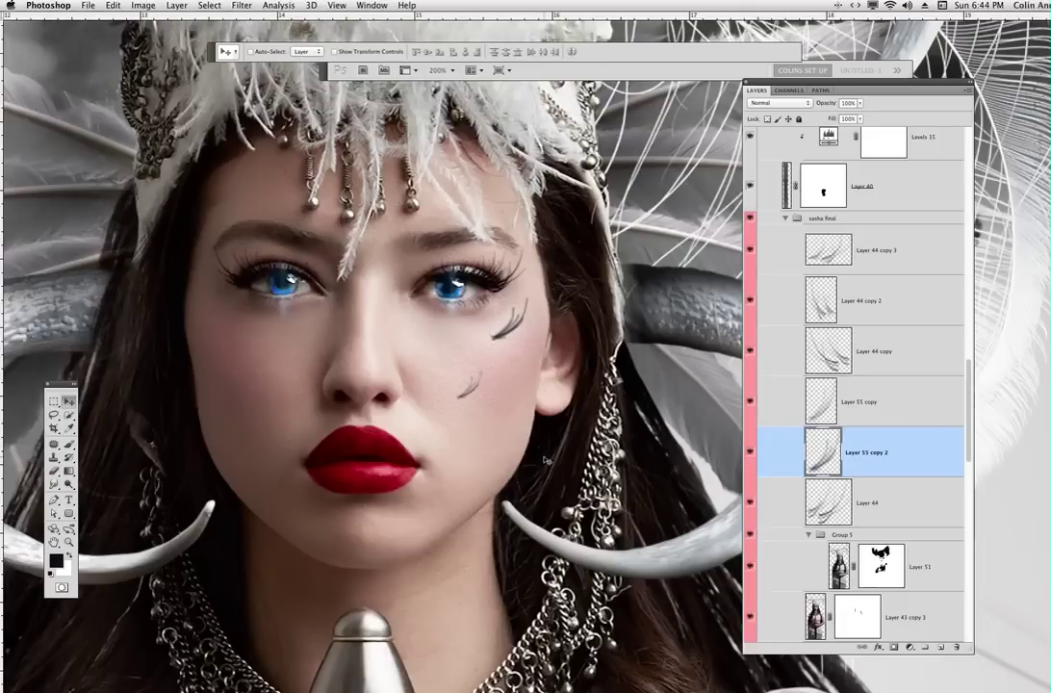
Step: Try erasing the merged lash strokes, revert that, and delete both practice layers, Layer 55 copy 2 and Layer 55 copy
{"action": "key", "text": "e"}
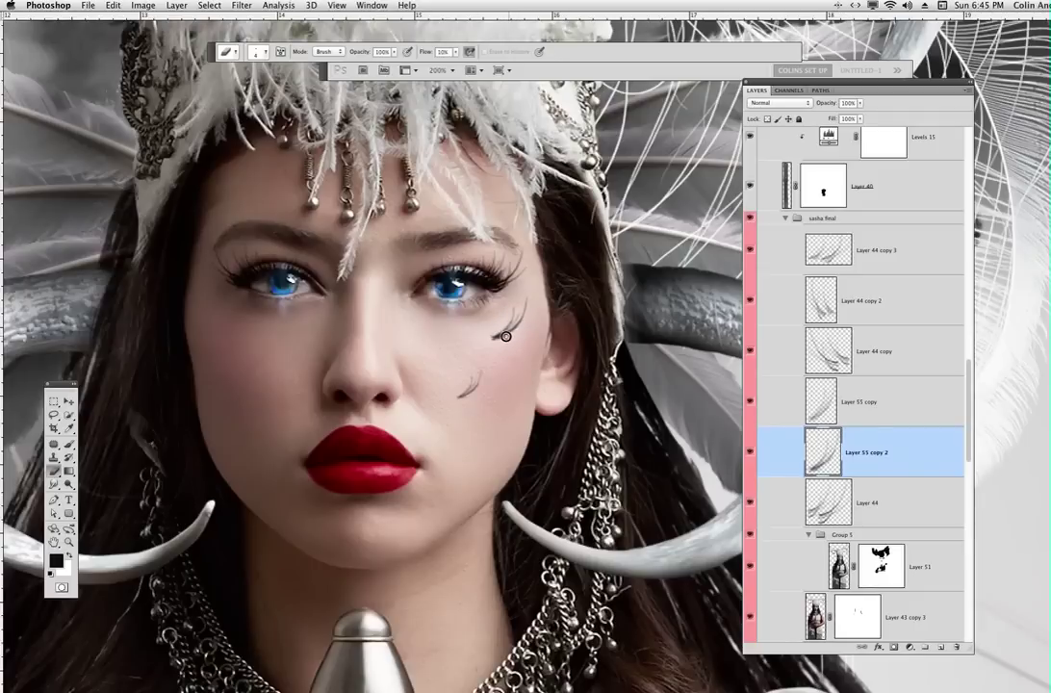
{"action": "key", "text": "v"}
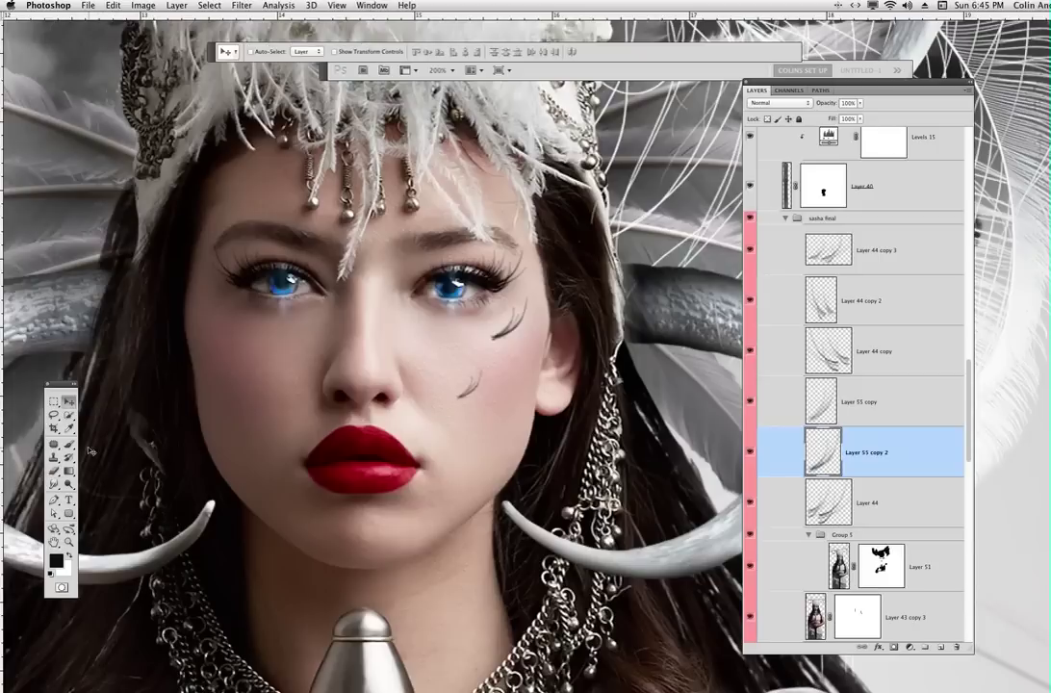
{"action": "key", "text": "Delete"}
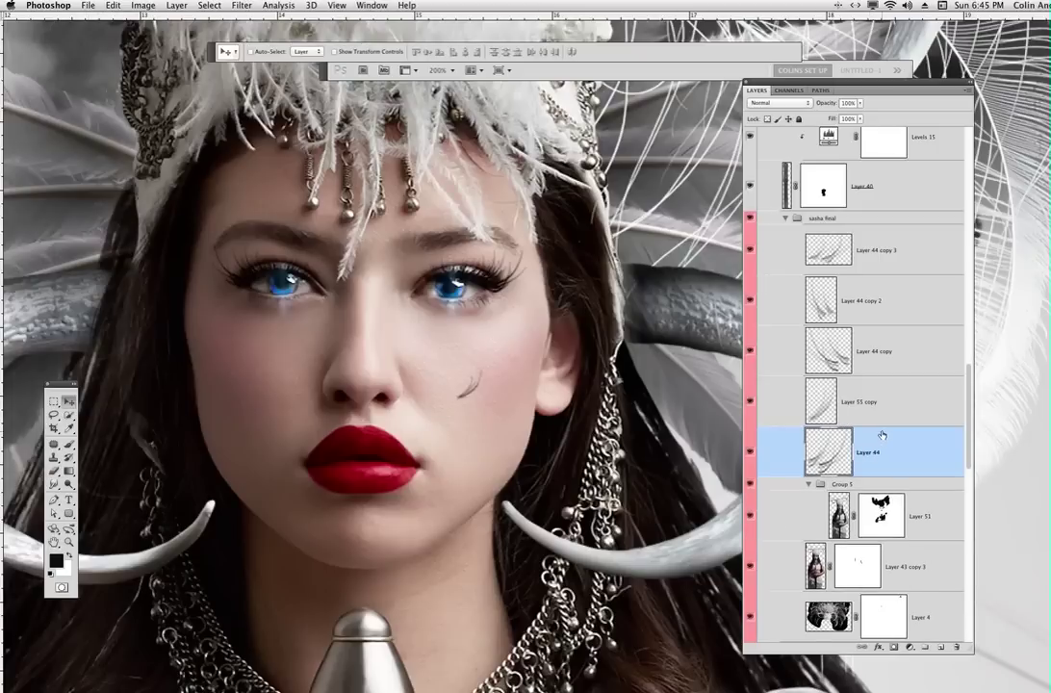
{"action": "left_click", "coordinate": [862, 395]}
{"action": "key", "text": "super+e"}
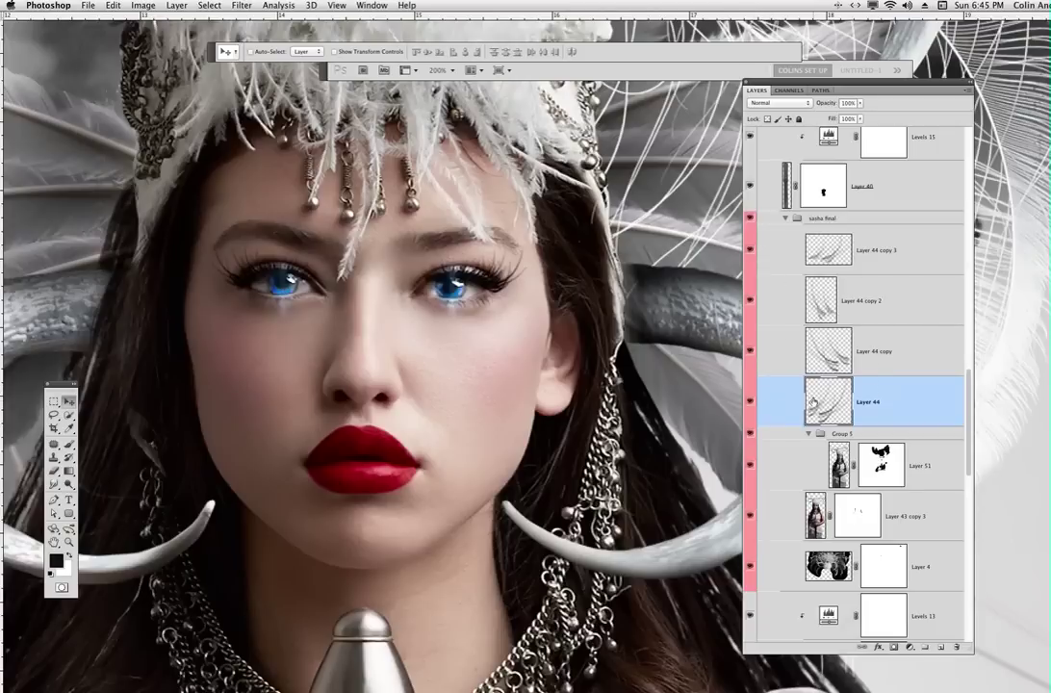
Step: Move the lashes of Layer 44 and of Layer 44 copy 3 off the eye to examine them, undoing each move
{"action": "left_click_drag", "start_coordinate": [515, 382], "coordinate": [532, 419]}
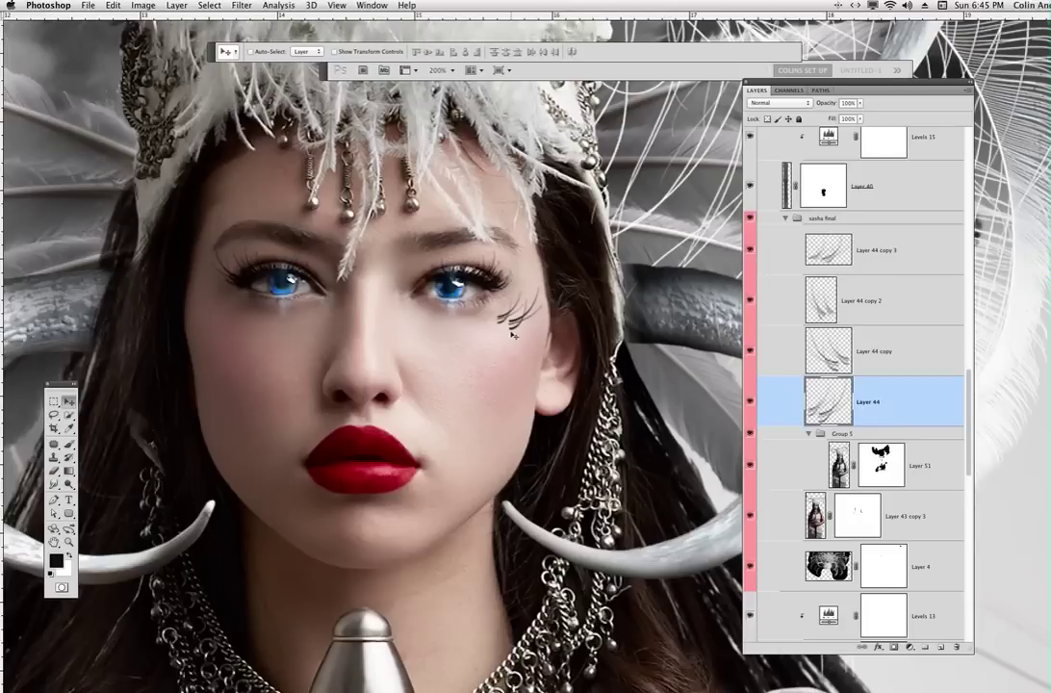
{"action": "key", "text": "super+z"}
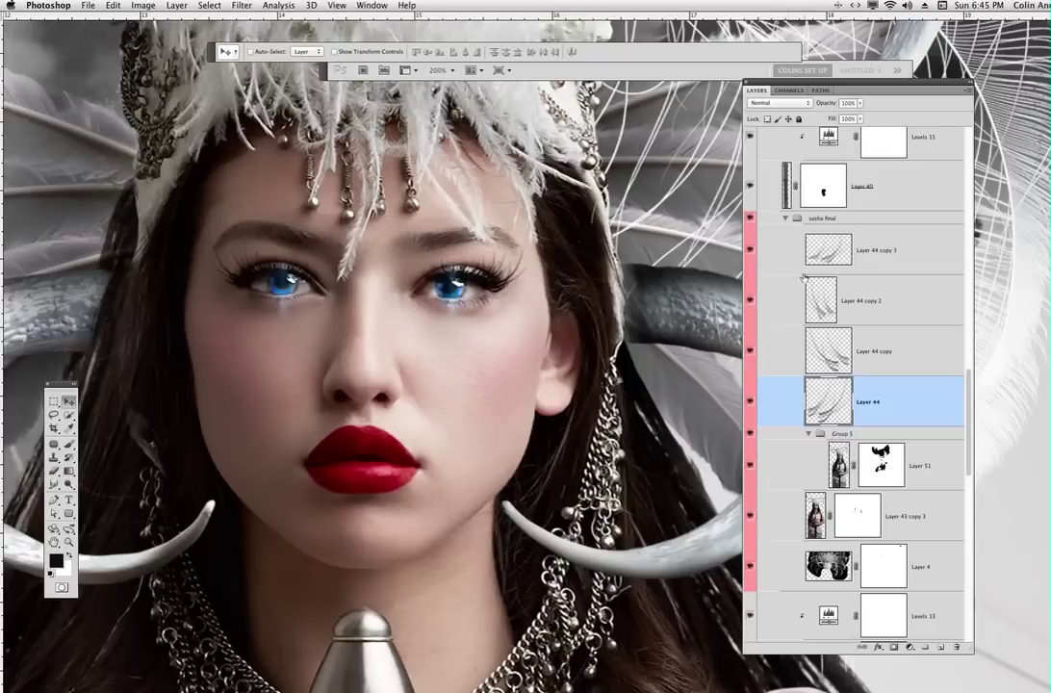
{"action": "left_click", "coordinate": [750, 249]}
{"action": "left_click", "coordinate": [751, 248]}
{"action": "left_click", "coordinate": [819, 249]}
{"action": "left_click_drag", "start_coordinate": [627, 327], "coordinate": [597, 379]}
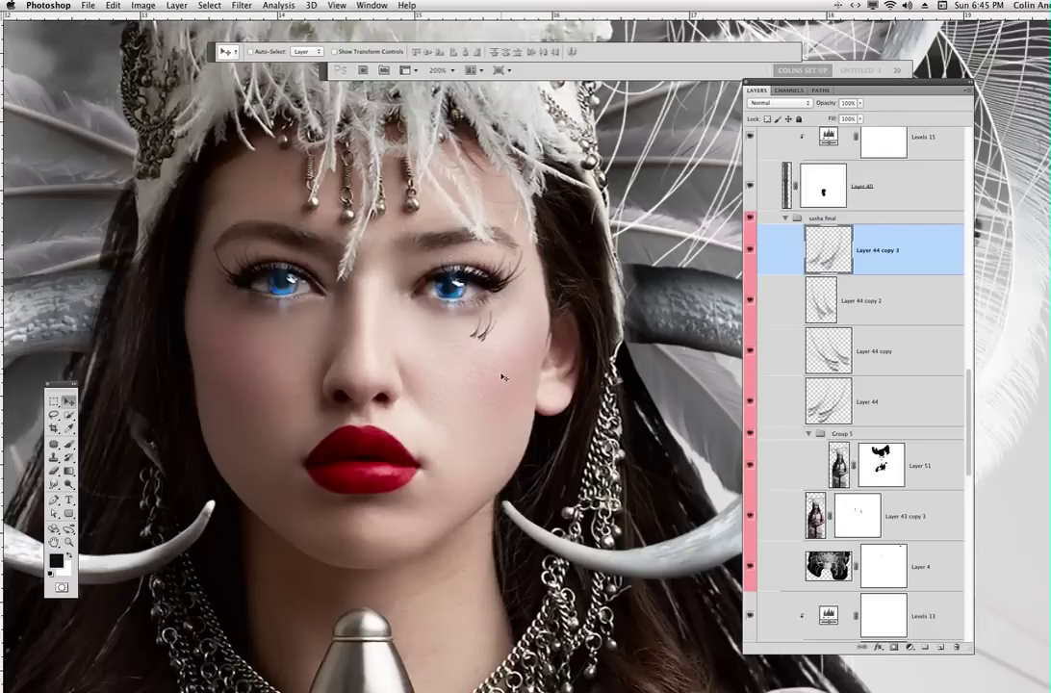
{"action": "key", "text": "super+z"}
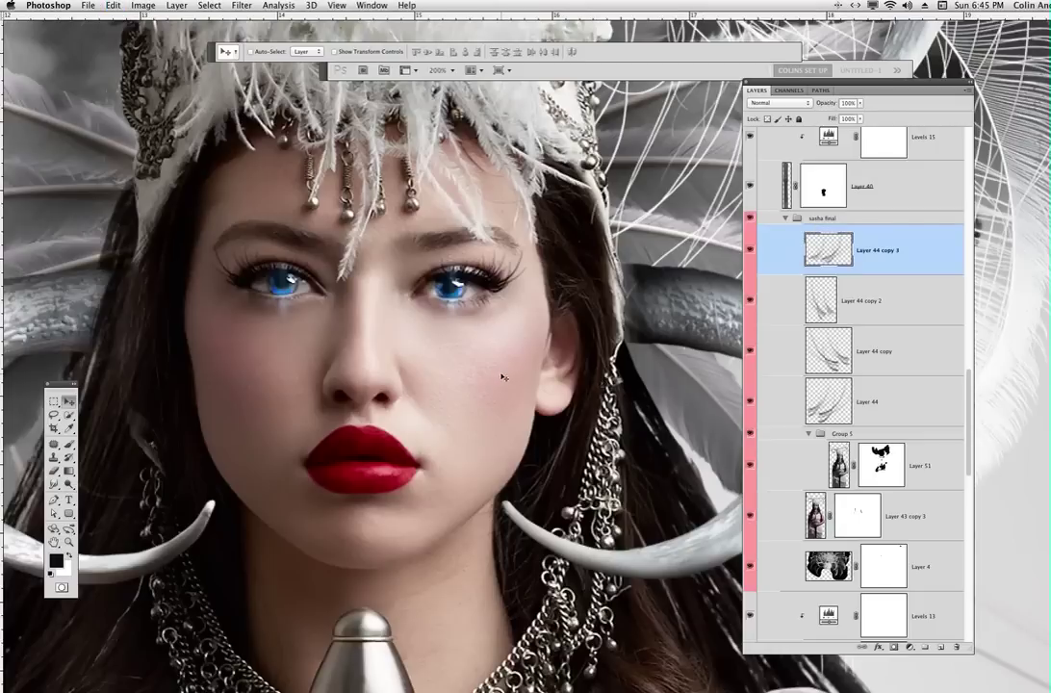
Step: Show Layer 1 copy 3 to overlay foreground branches across the figure, and check them down to the lower body
{"action": "scroll", "coordinate": [501, 377], "scroll_direction": "down", "scroll_amount": 2}
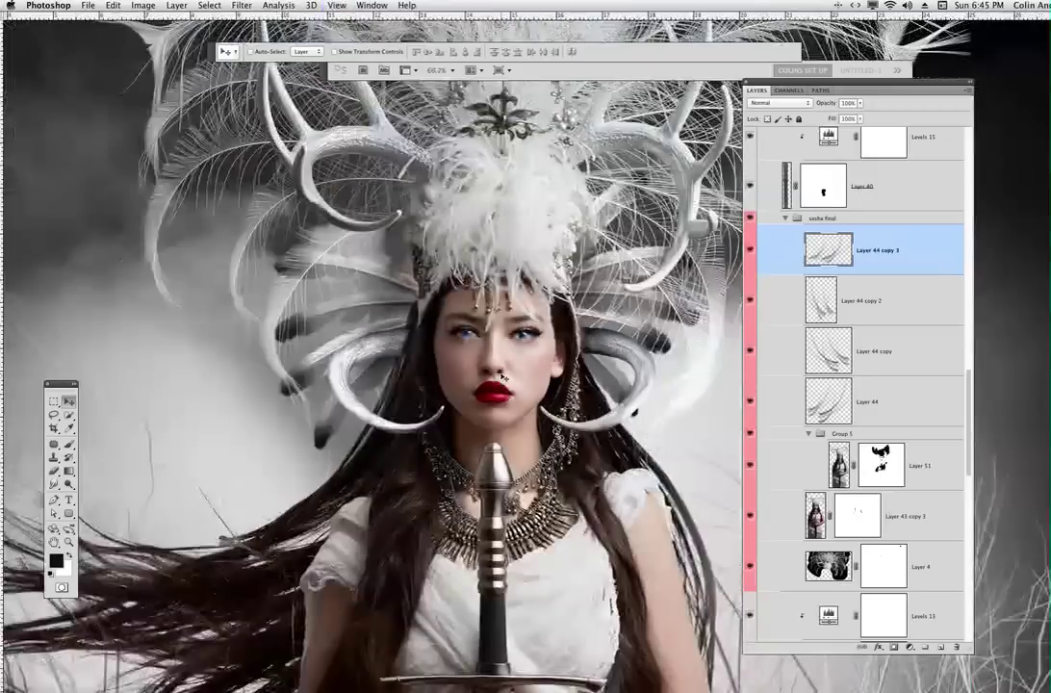
{"action": "scroll", "coordinate": [501, 377], "scroll_direction": "down", "scroll_amount": 1}
{"action": "scroll", "coordinate": [965, 376], "scroll_direction": "up", "scroll_amount": 1}
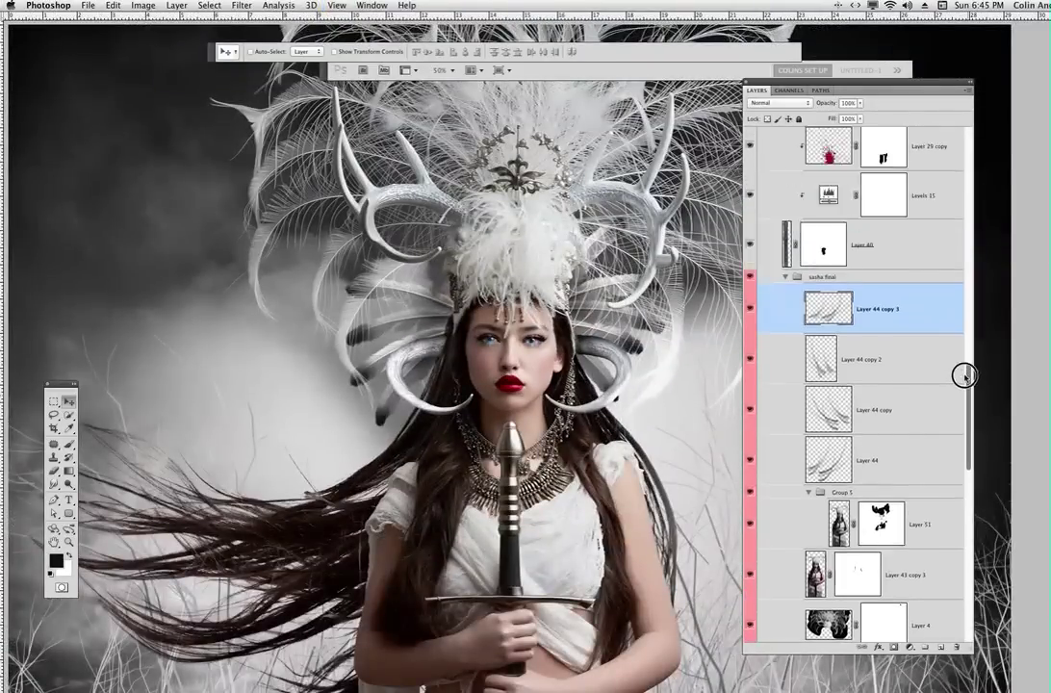
{"action": "left_click_drag", "start_coordinate": [965, 375], "coordinate": [955, 134]}
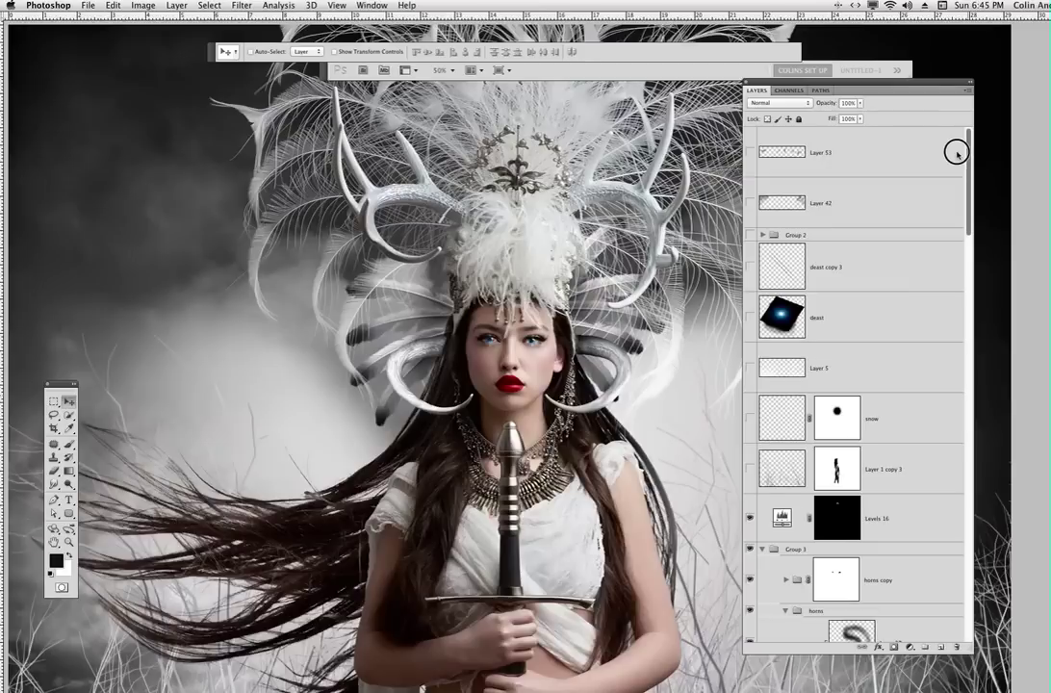
{"action": "scroll", "coordinate": [955, 154], "scroll_direction": "down", "scroll_amount": 3}
{"action": "scroll", "coordinate": [970, 188], "scroll_direction": "up", "scroll_amount": 3}
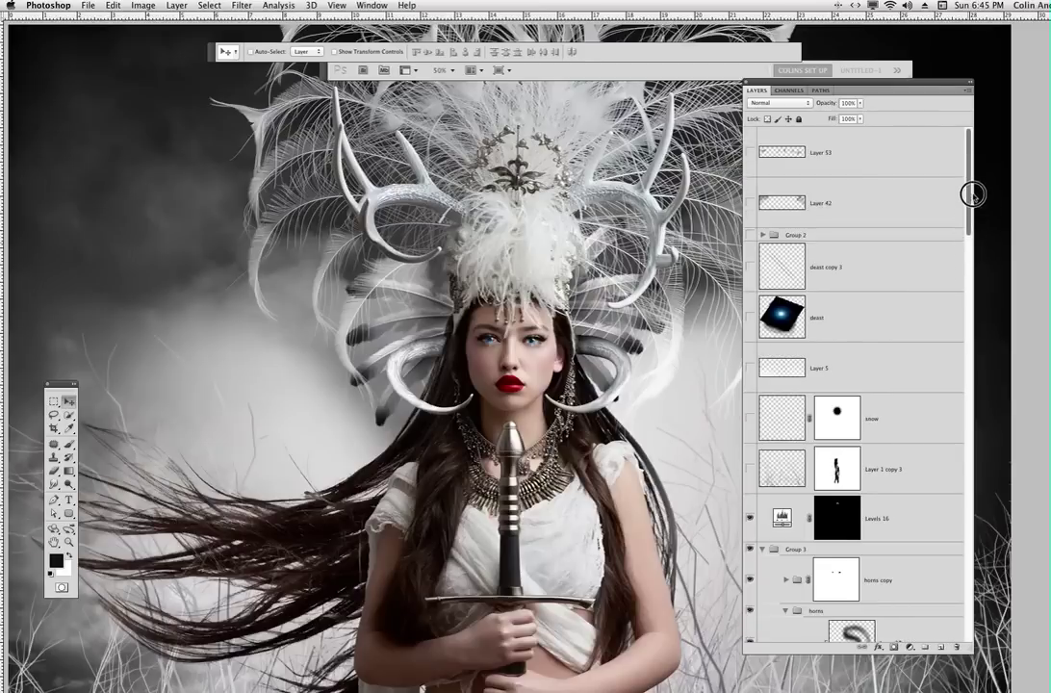
{"action": "left_click", "coordinate": [750, 468]}
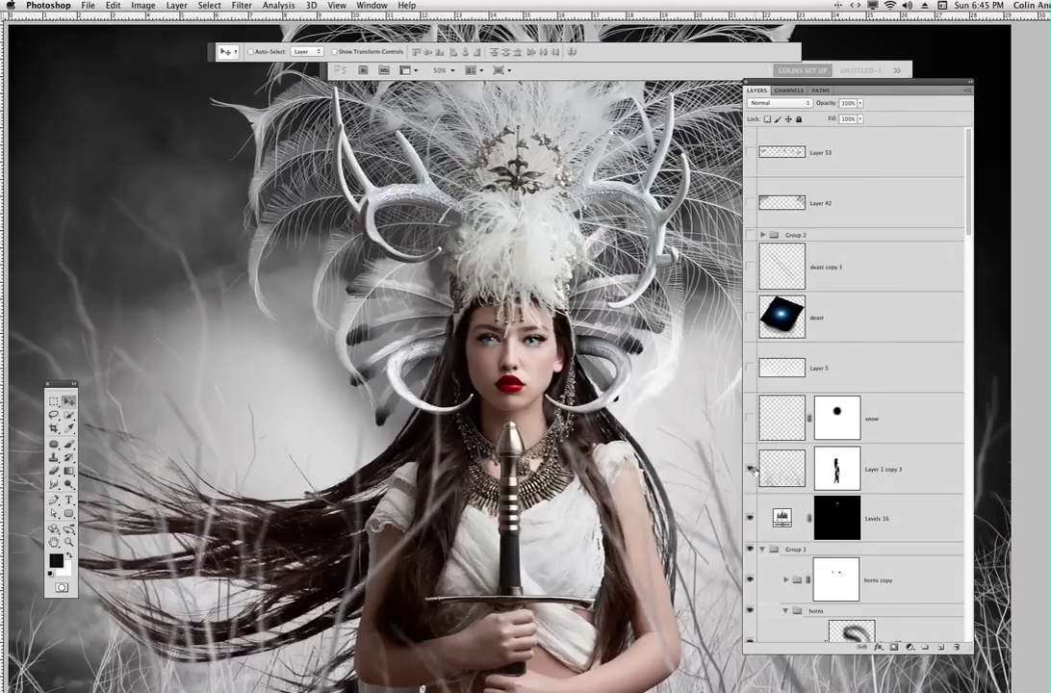
{"action": "scroll", "coordinate": [549, 574], "scroll_direction": "down", "scroll_amount": 10}
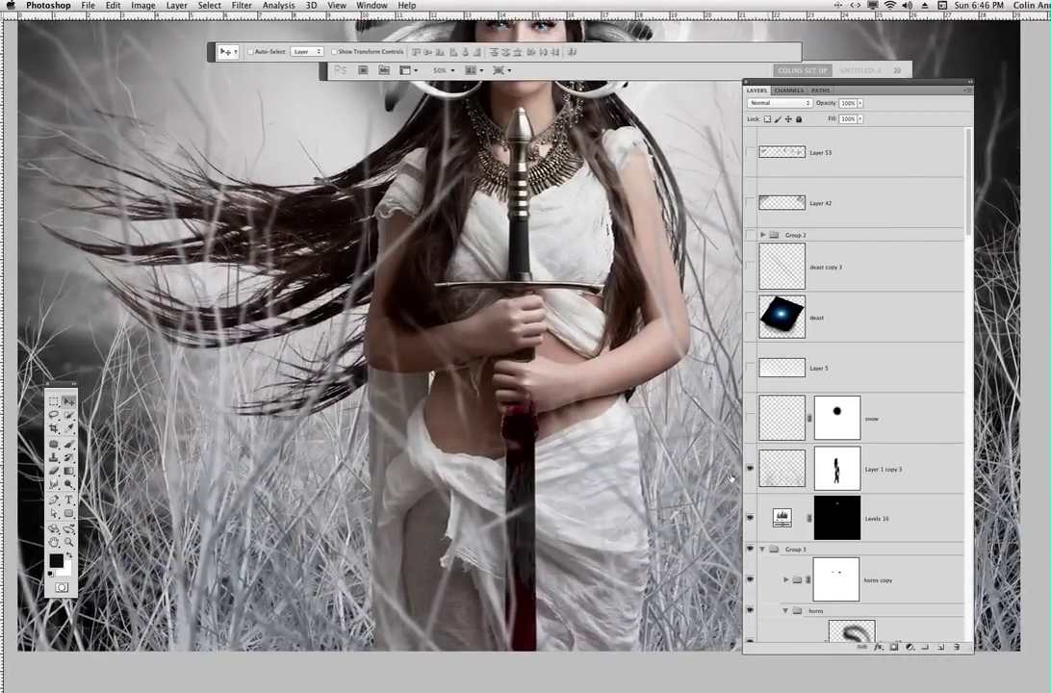
Step: Show the snow layer to scatter snowflakes over the whole composite
{"action": "key", "text": "super+minus"}
{"action": "key", "text": "super+minus"}
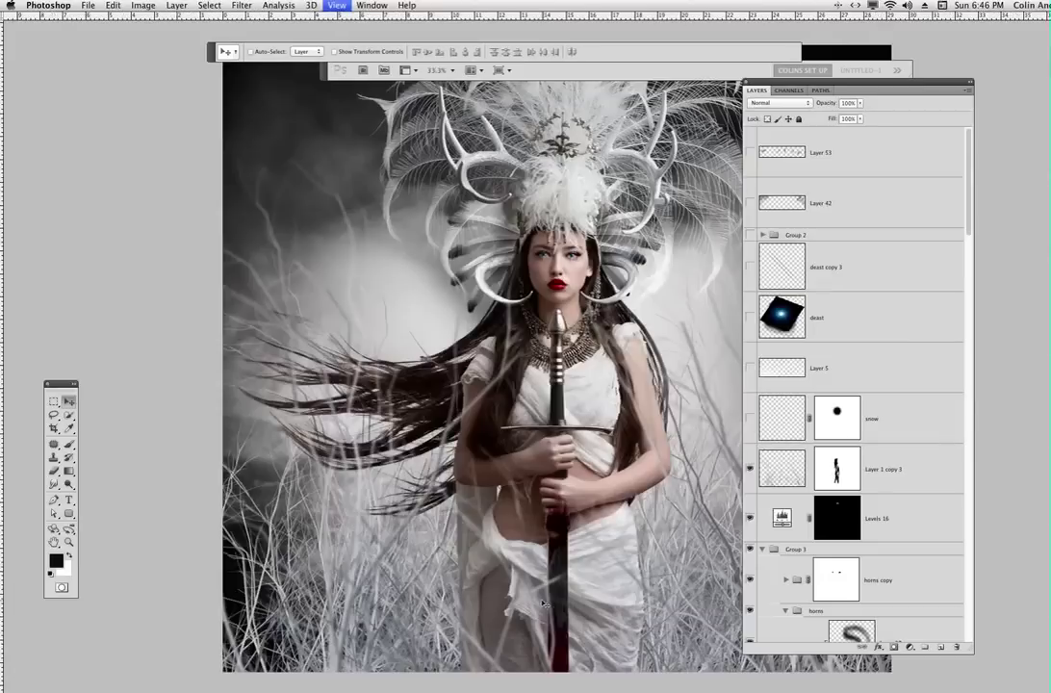
{"action": "left_click_drag", "start_coordinate": [618, 520], "coordinate": [486, 480]}
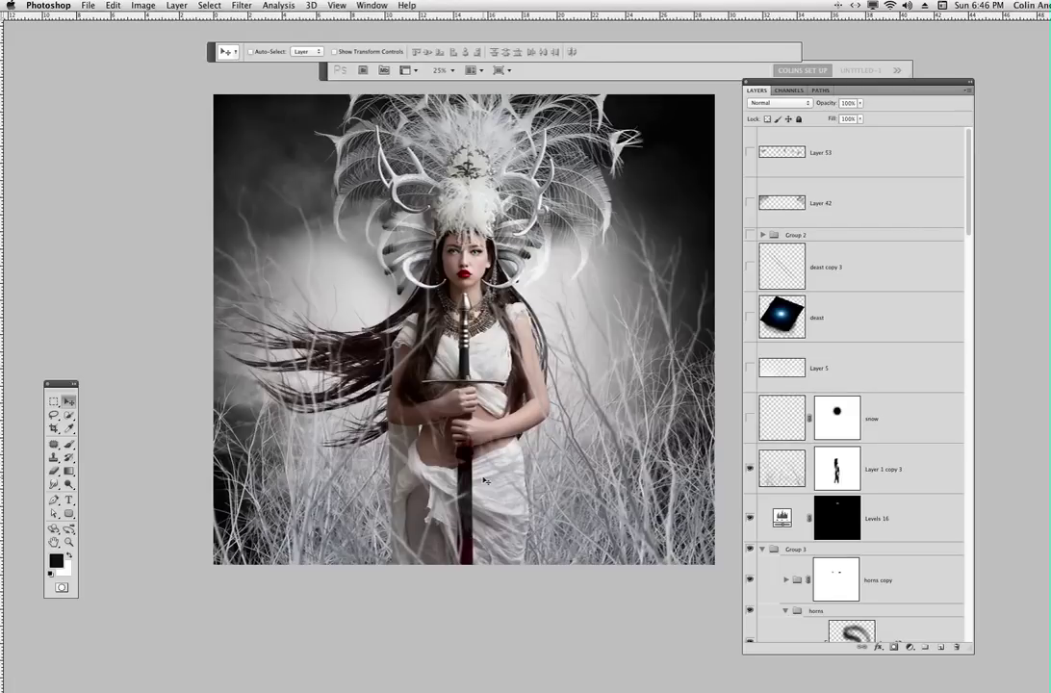
{"action": "left_click", "coordinate": [748, 420]}
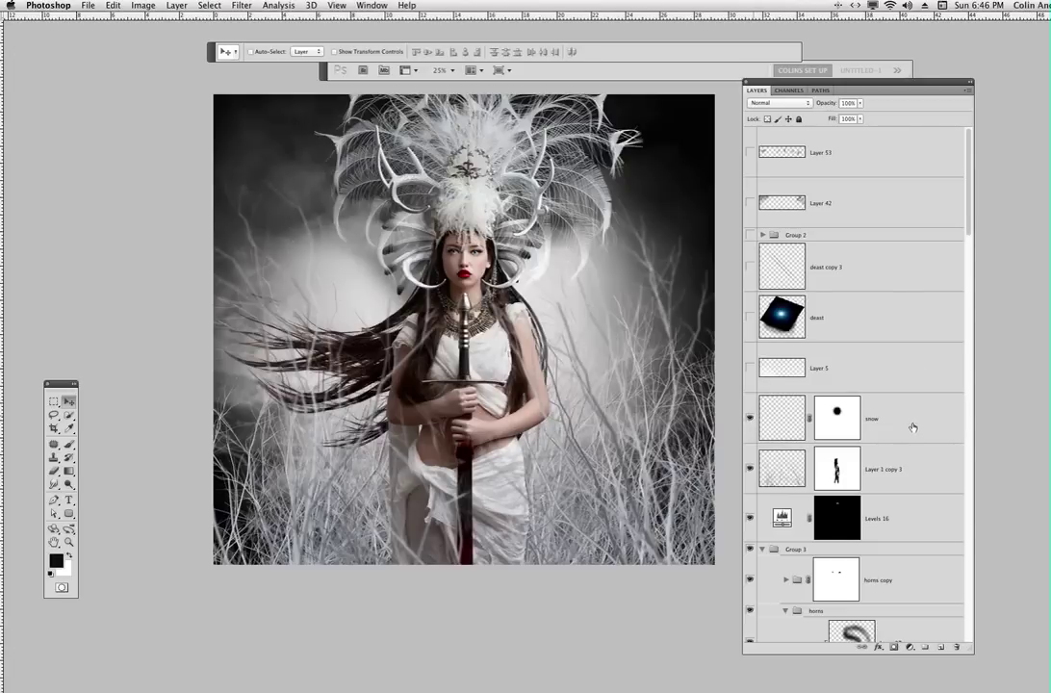
Step: Add a new empty layer directly above the snow layer
{"action": "scroll", "coordinate": [804, 551], "scroll_direction": "down", "scroll_amount": 5}
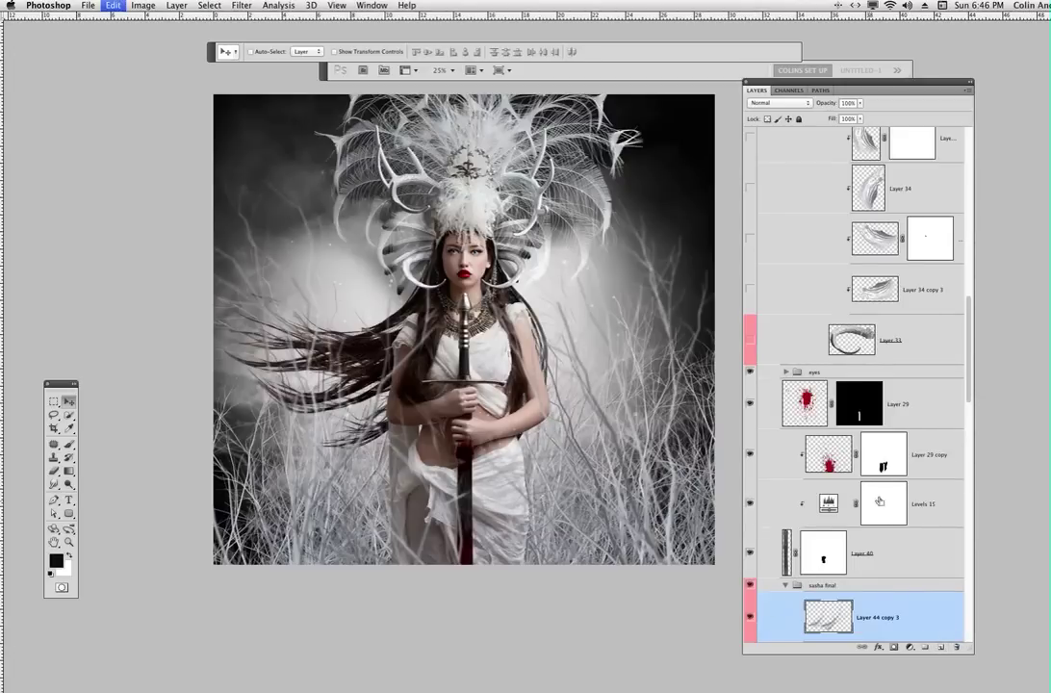
{"action": "left_click_drag", "start_coordinate": [969, 375], "coordinate": [959, 191]}
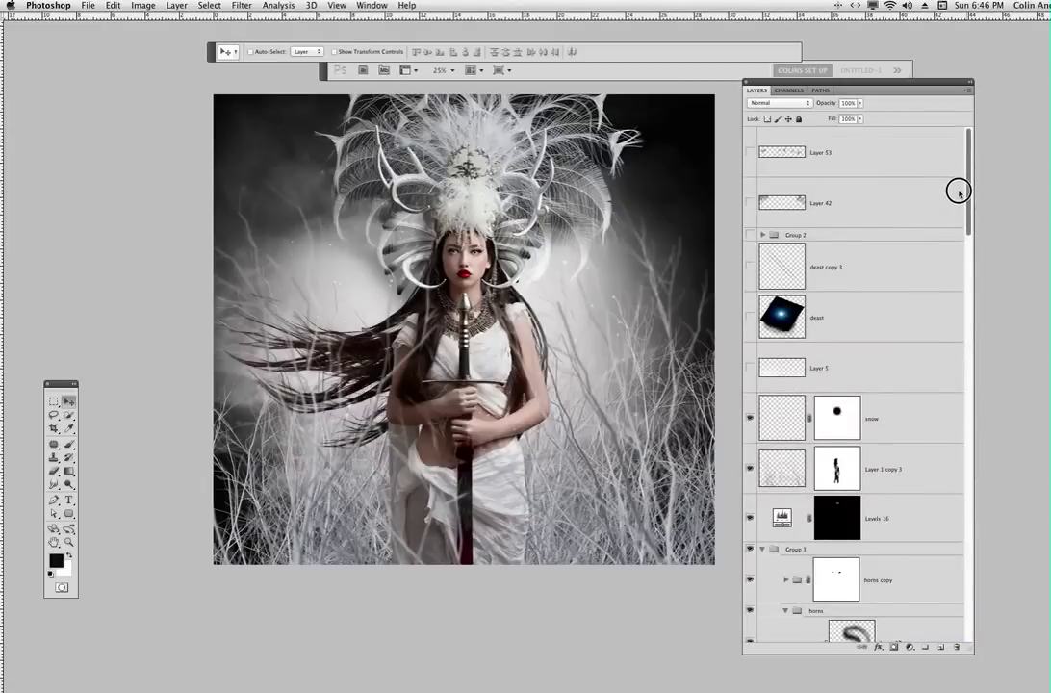
{"action": "left_click", "coordinate": [956, 418]}
{"action": "left_click", "coordinate": [940, 647]}
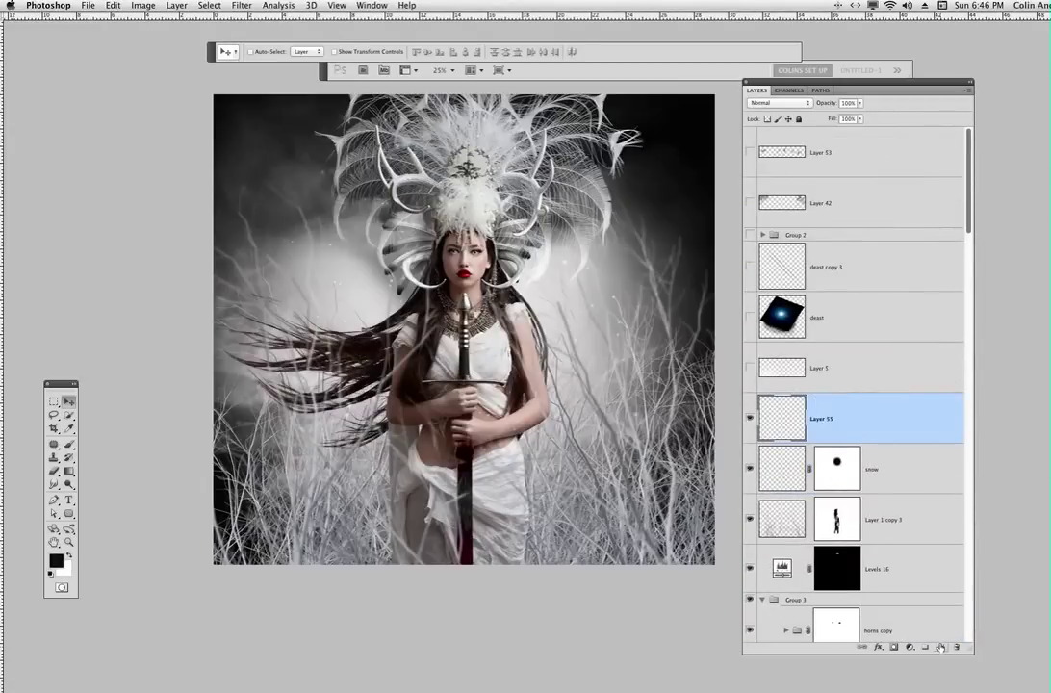
Step: Set up a white round 17 px brush at 100% flow for painting snowflakes
{"action": "key", "text": "b"}
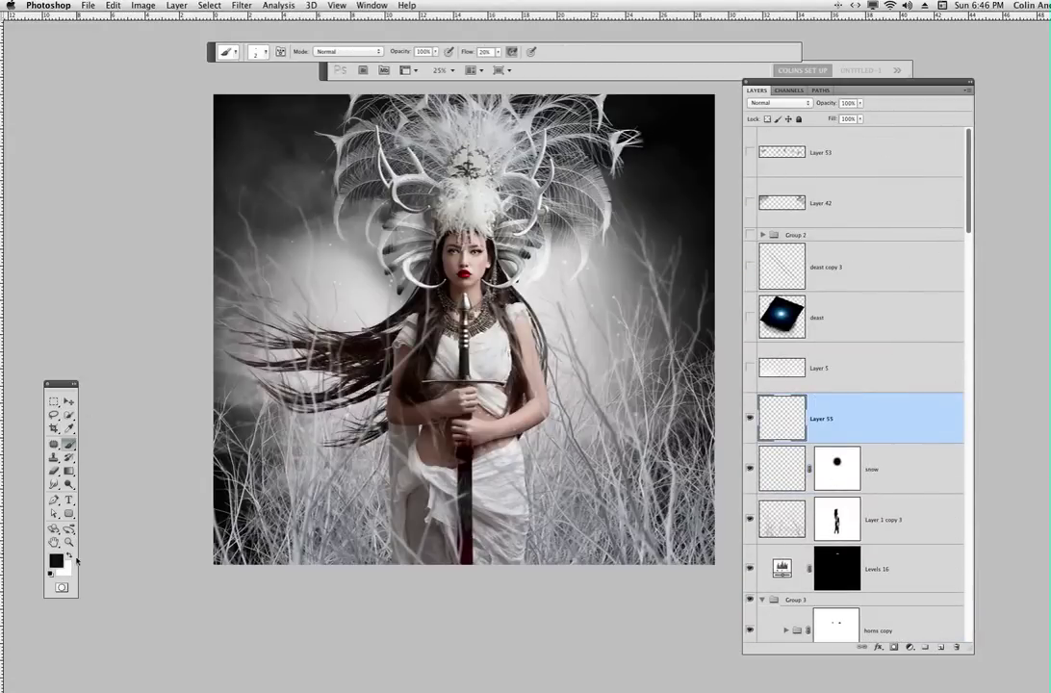
{"action": "key", "text": "x"}
{"action": "key", "text": "super+equal"}
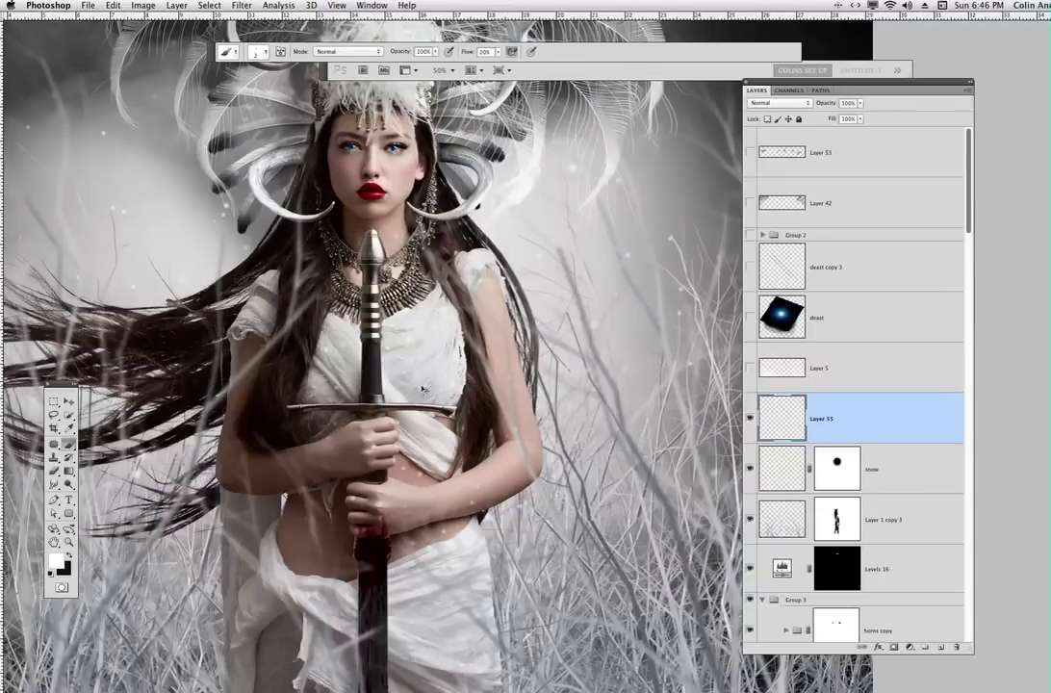
{"action": "left_click_drag", "start_coordinate": [346, 304], "coordinate": [639, 486]}
{"action": "right_click", "coordinate": [470, 358]}
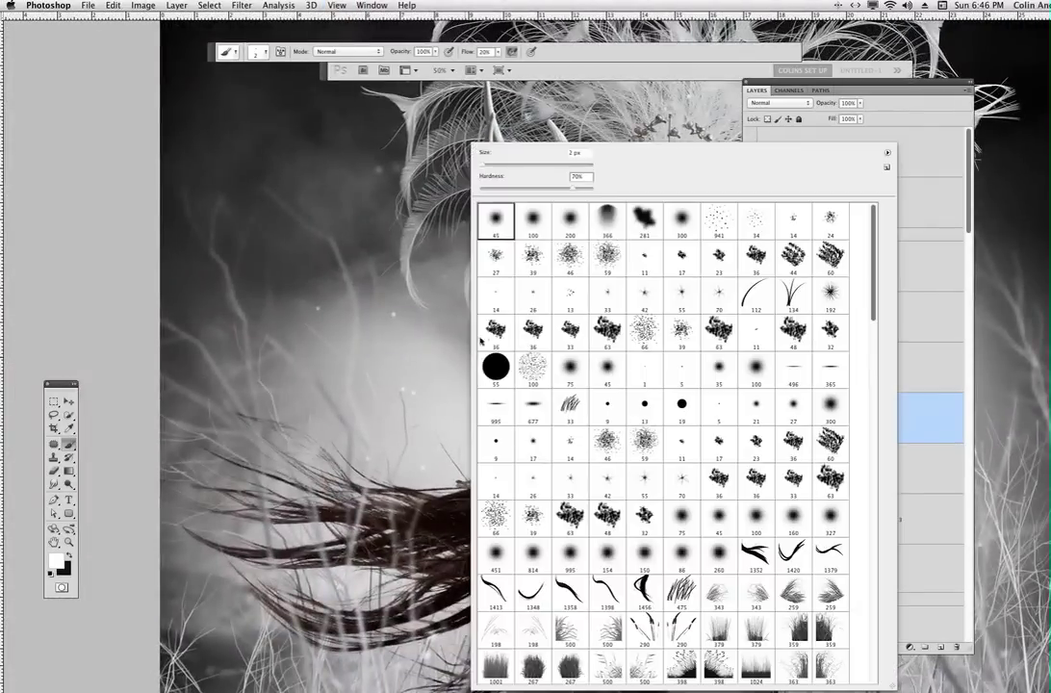
{"action": "left_click", "coordinate": [510, 217]}
{"action": "left_click_drag", "start_coordinate": [493, 189], "coordinate": [547, 183]}
{"action": "left_click_drag", "start_coordinate": [507, 164], "coordinate": [486, 165]}
{"action": "left_click", "coordinate": [499, 54]}
{"action": "left_click_drag", "start_coordinate": [511, 64], "coordinate": [548, 64]}
Step: Dab scattered white snowflake dots on Layer 55 across the dark sky, headdress, face and flowing hair
{"action": "left_click", "coordinate": [373, 244]}
{"action": "left_click", "coordinate": [372, 244]}
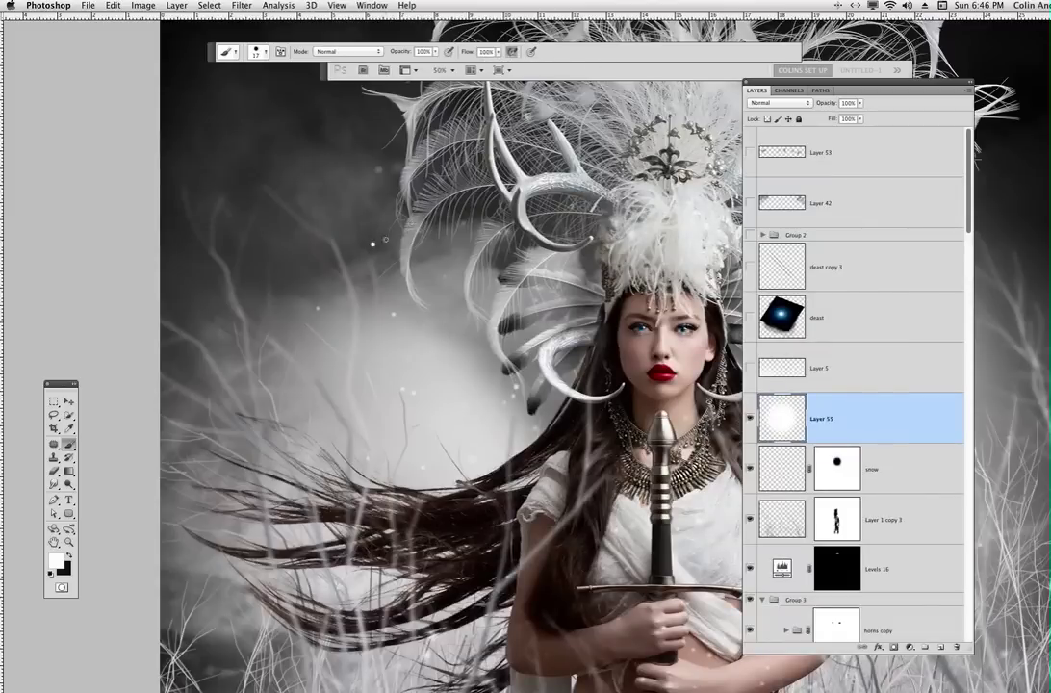
{"action": "key", "text": "ctrl+z"}
{"action": "left_click", "coordinate": [439, 318]}
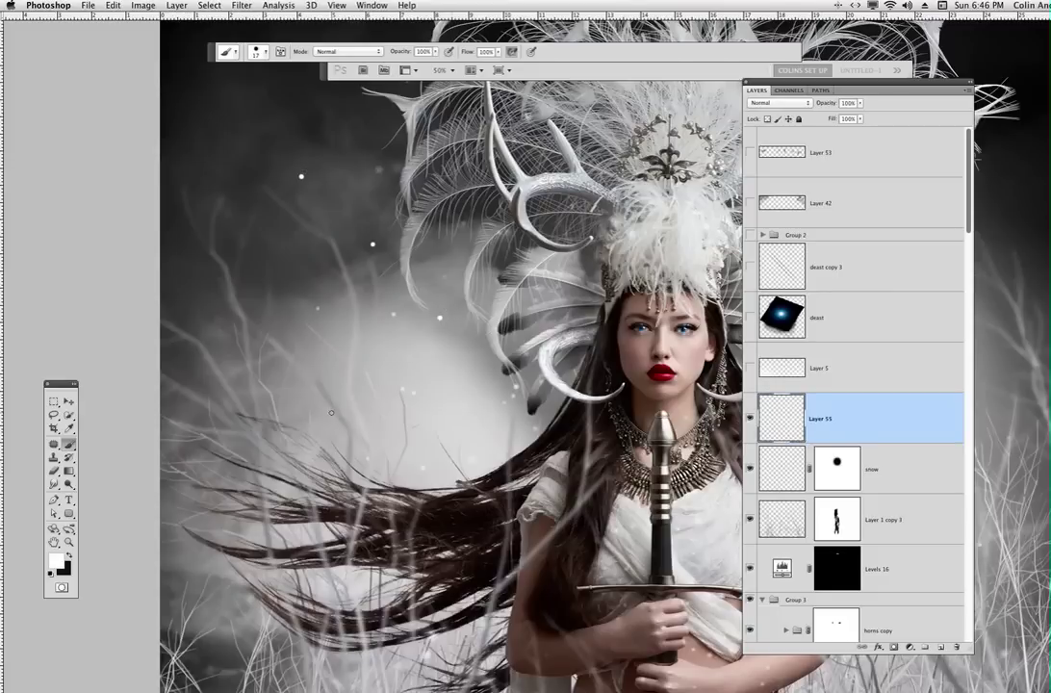
{"action": "left_click", "coordinate": [333, 413]}
{"action": "left_click", "coordinate": [263, 137]}
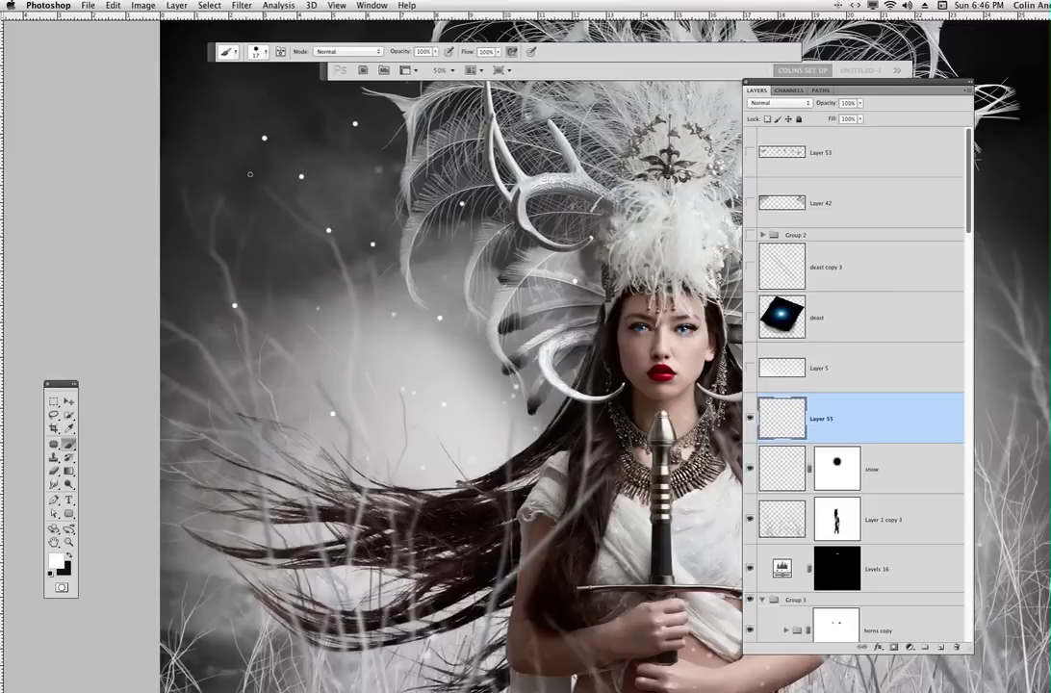
{"action": "left_click", "coordinate": [393, 313]}
{"action": "left_click", "coordinate": [544, 491]}
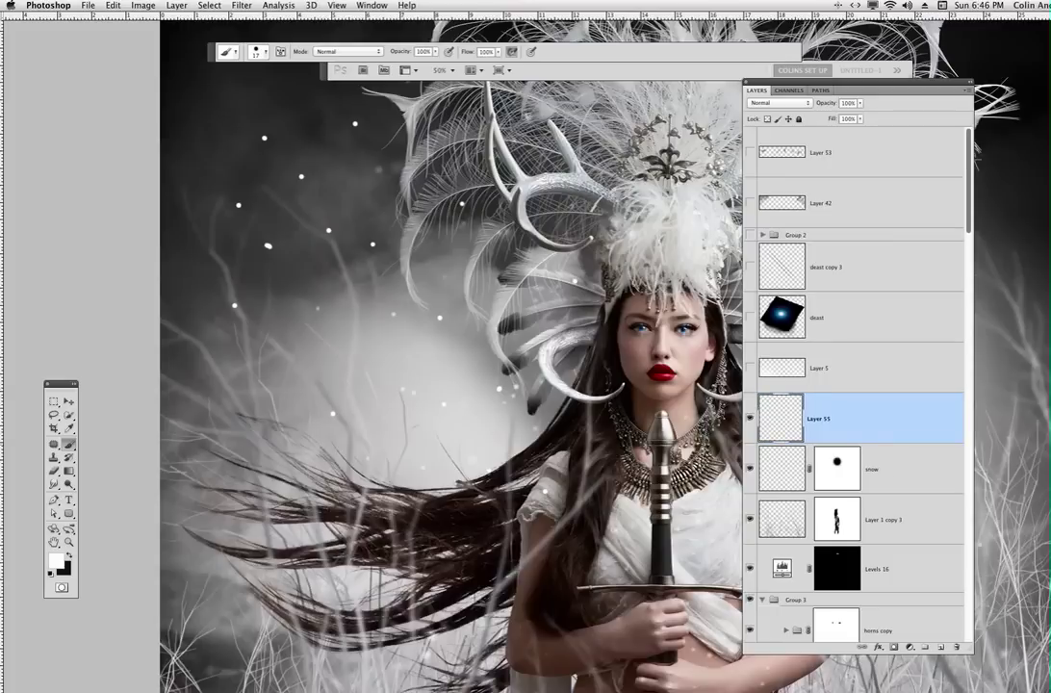
{"action": "left_click", "coordinate": [614, 338]}
{"action": "left_click", "coordinate": [656, 252]}
{"action": "left_click", "coordinate": [631, 176]}
{"action": "left_click", "coordinate": [467, 160]}
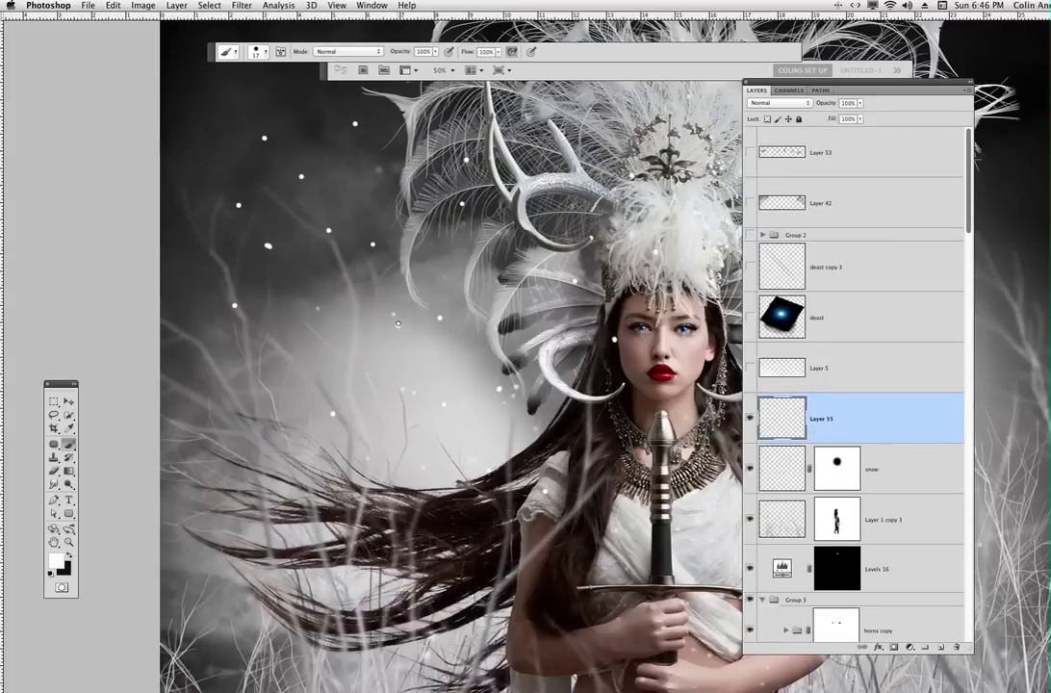
Step: Soften the painted snowflakes with a Gaussian Blur of 8.9 pixels radius
{"action": "left_click", "coordinate": [241, 6]}
{"action": "mouse_move", "coordinate": [253, 130]}
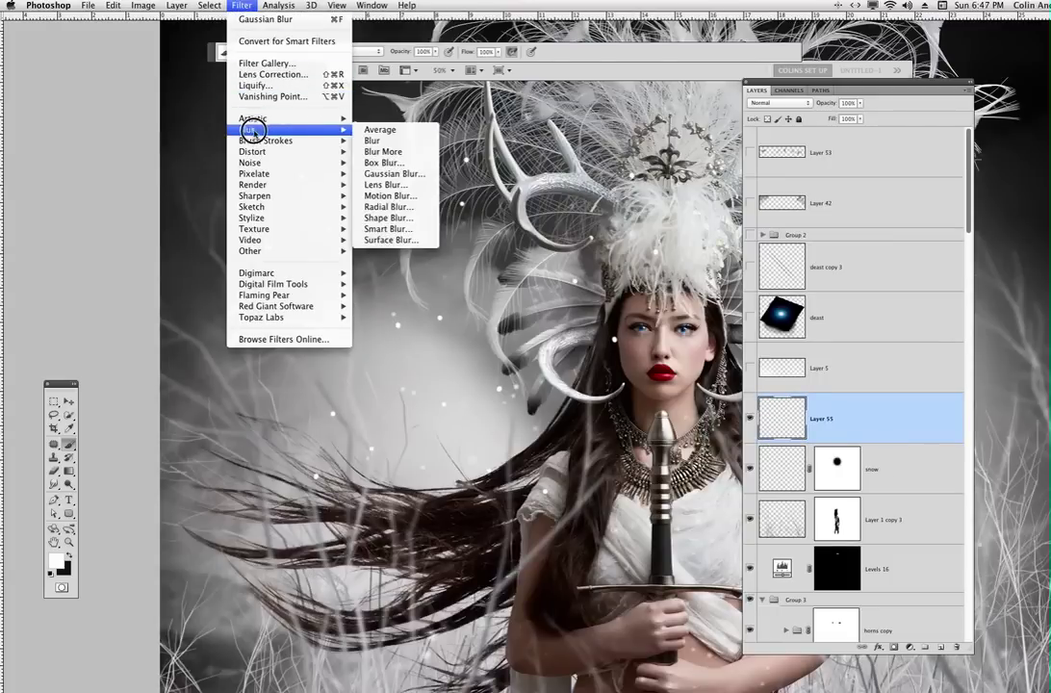
{"action": "left_click", "coordinate": [395, 174]}
{"action": "mouse_move", "coordinate": [598, 419]}
{"action": "left_mouse_down"}
{"action": "mouse_move", "coordinate": [565, 420]}
{"action": "mouse_move", "coordinate": [587, 417]}
{"action": "left_mouse_up"}
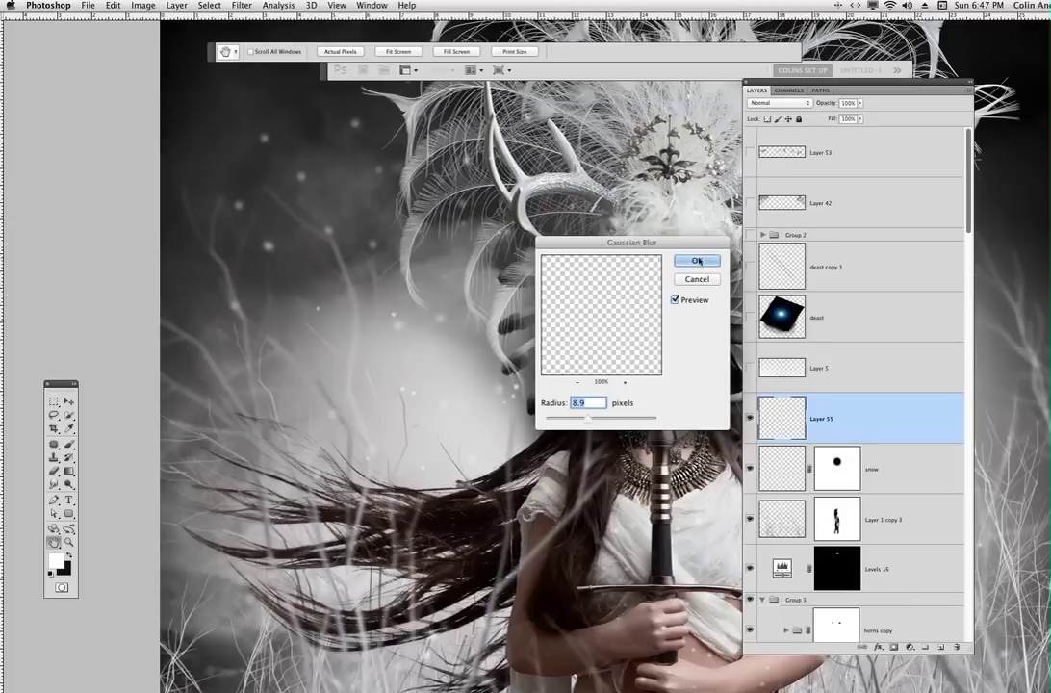
{"action": "left_click", "coordinate": [696, 260]}
Step: Set Layer 55's blend mode to Overlay, and paint a trial loop above the flowing hair and undo it
{"action": "key", "text": "b"}
{"action": "left_click", "coordinate": [779, 102]}
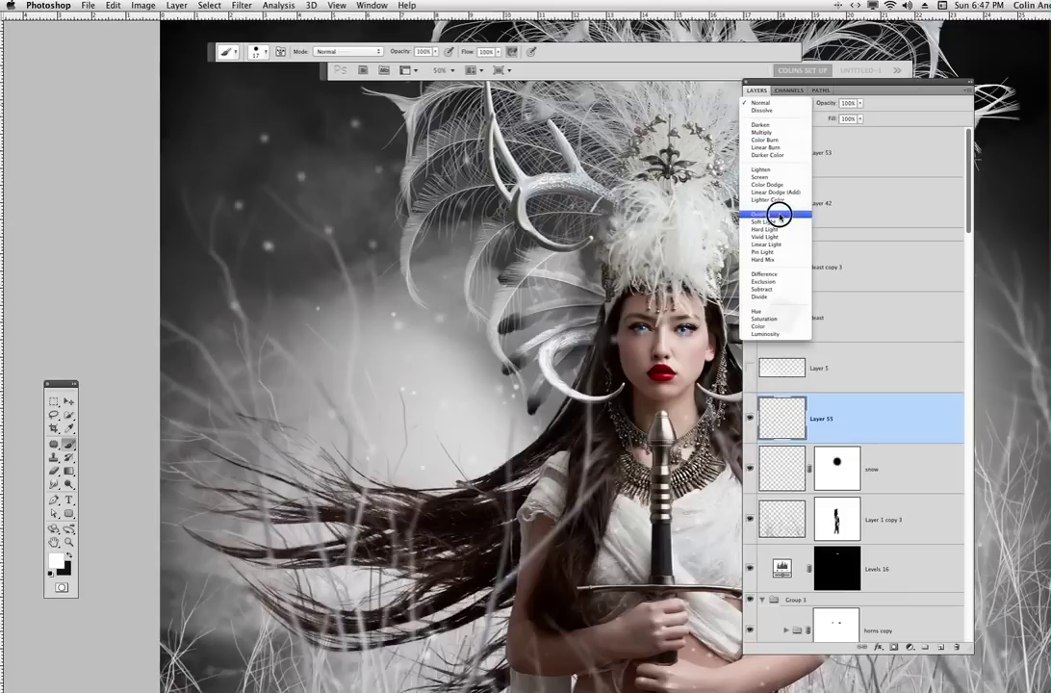
{"action": "left_click", "coordinate": [780, 214]}
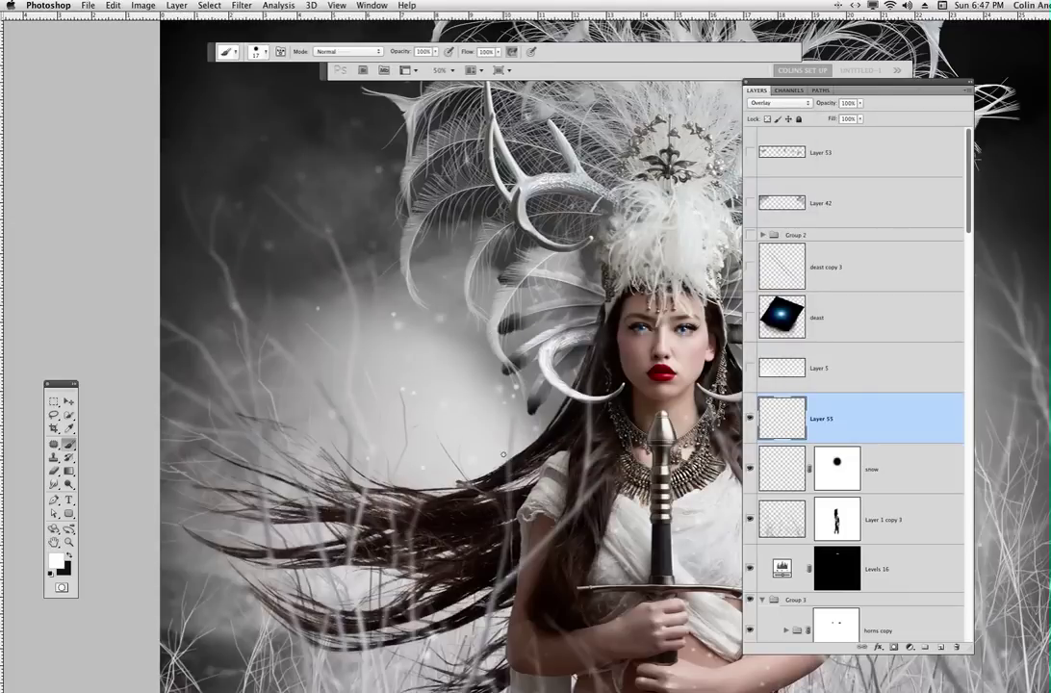
{"action": "mouse_move", "coordinate": [468, 398]}
{"action": "left_mouse_down"}
{"action": "mouse_move", "coordinate": [476, 439]}
{"action": "mouse_move", "coordinate": [502, 448]}
{"action": "left_mouse_up"}
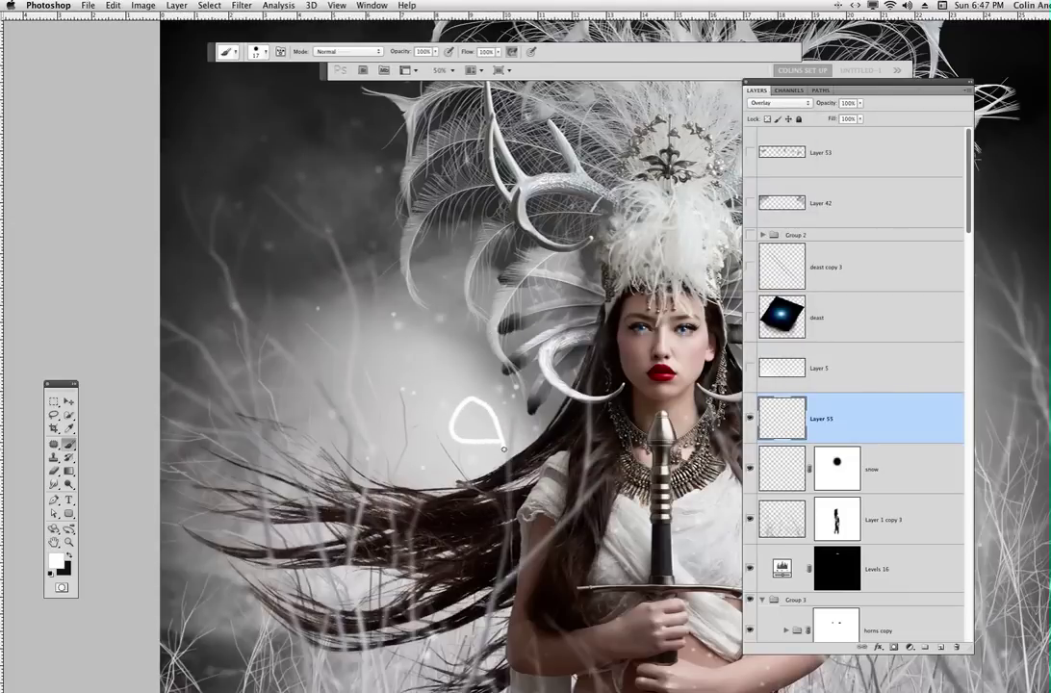
{"action": "key", "text": "ctrl+z"}
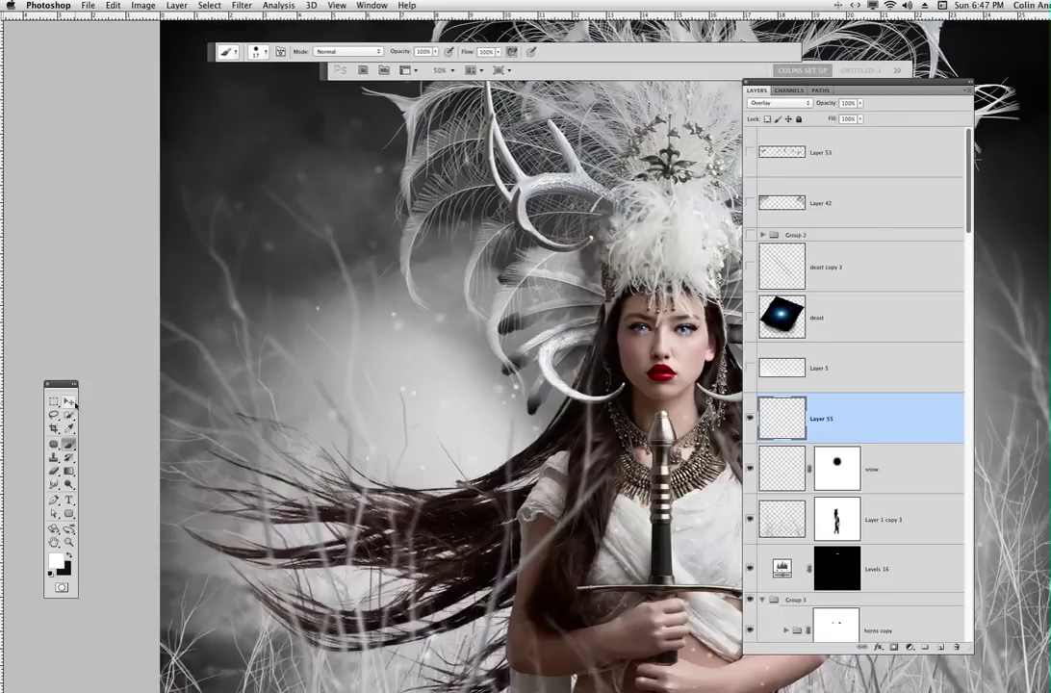
Step: Duplicate Layer 55, enlarge the copy to 174.17%, and shift it toward the canvas's upper left corner
{"action": "left_click", "coordinate": [68, 400]}
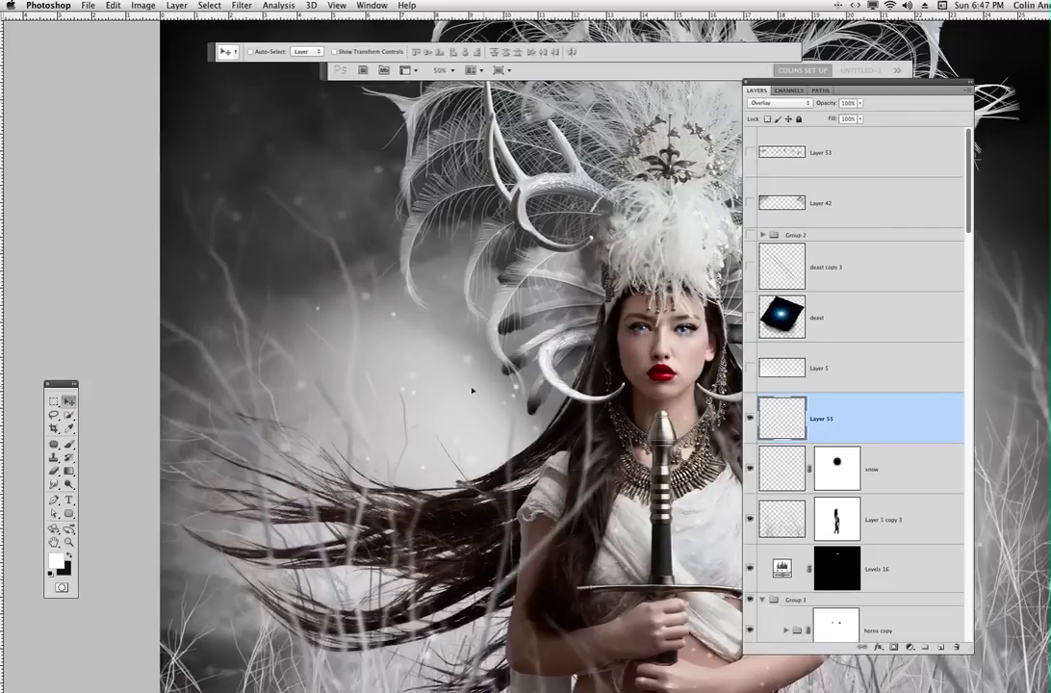
{"action": "key", "text": "super+minus"}
{"action": "key", "text": "super+minus"}
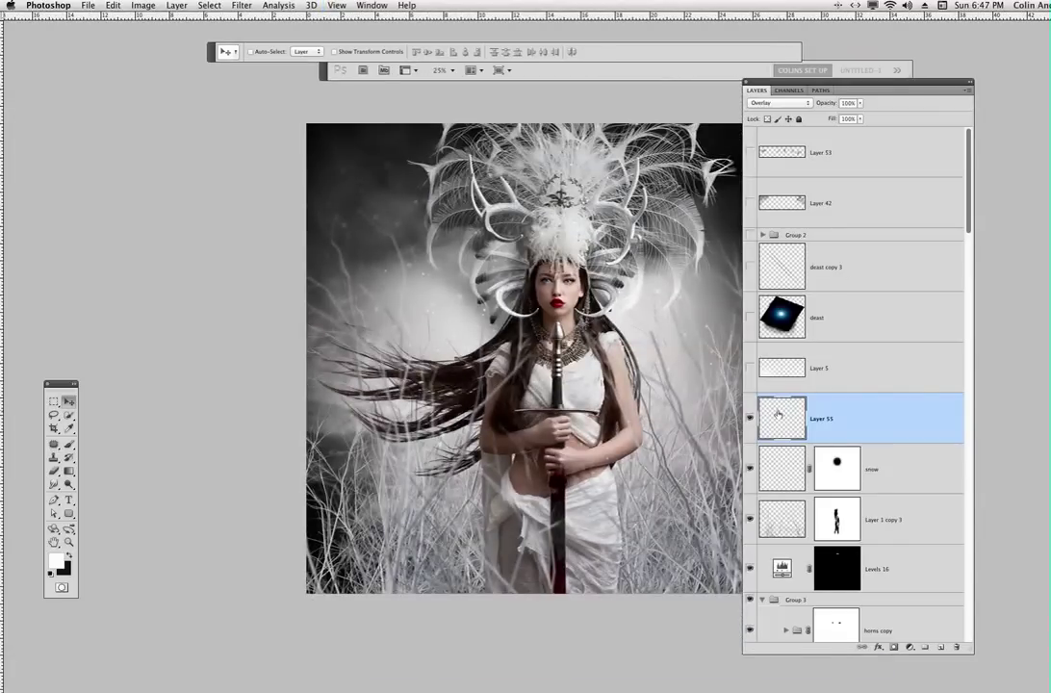
{"action": "key", "text": "super+j"}
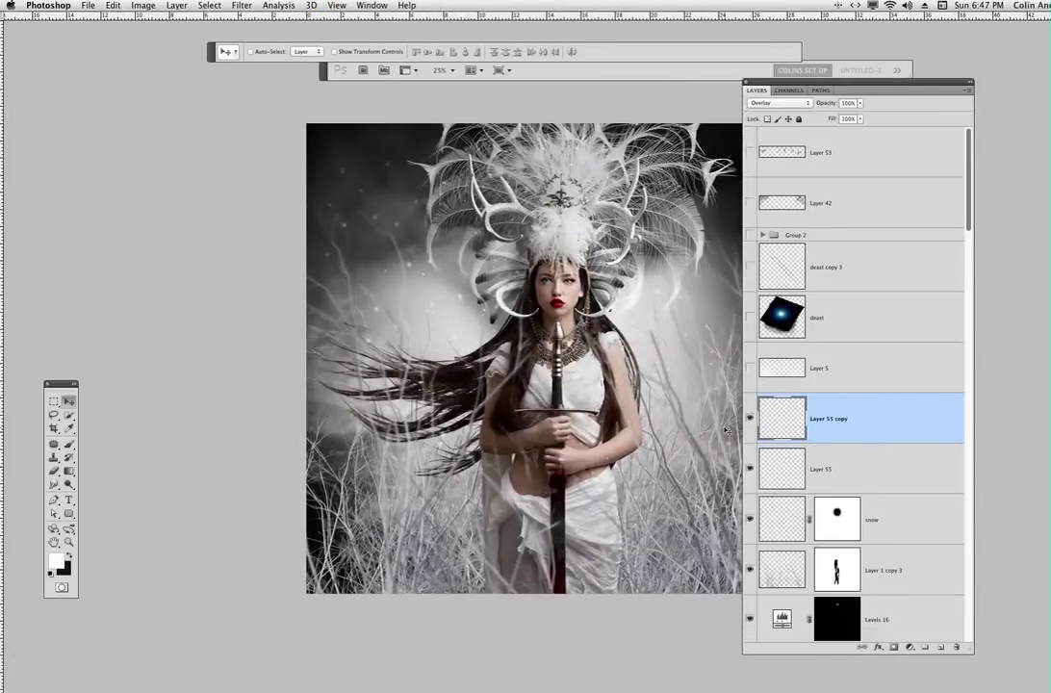
{"action": "key", "text": "super+t"}
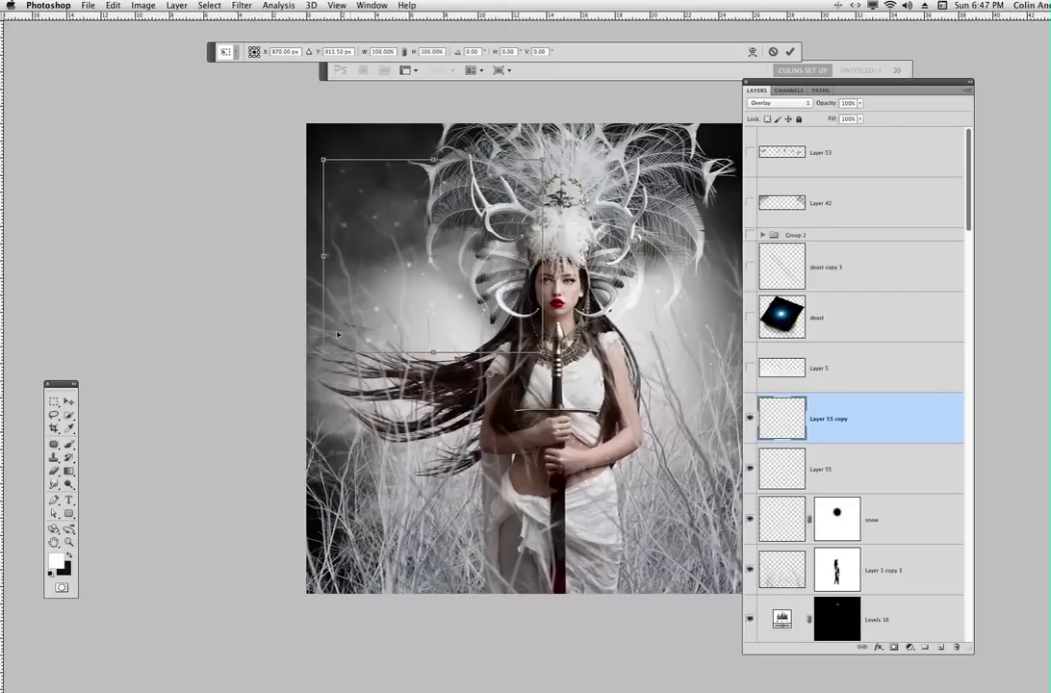
{"action": "left_click_drag", "start_coordinate": [323, 350], "coordinate": [160, 493]}
{"action": "left_click_drag", "start_coordinate": [374, 399], "coordinate": [459, 349]}
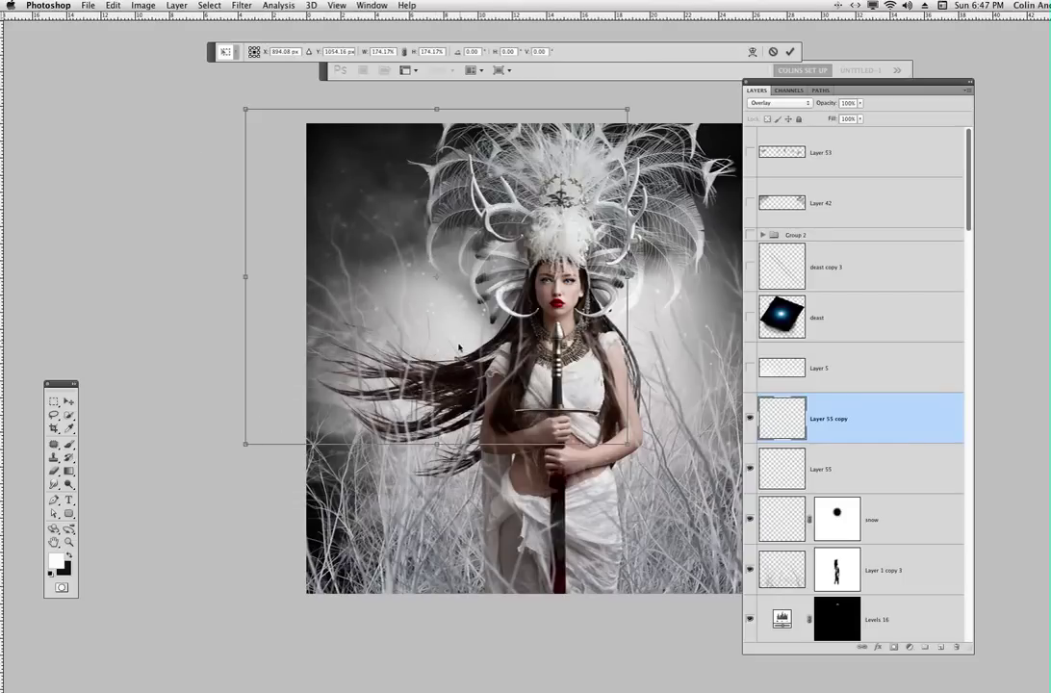
{"action": "left_click_drag", "start_coordinate": [393, 300], "coordinate": [407, 255]}
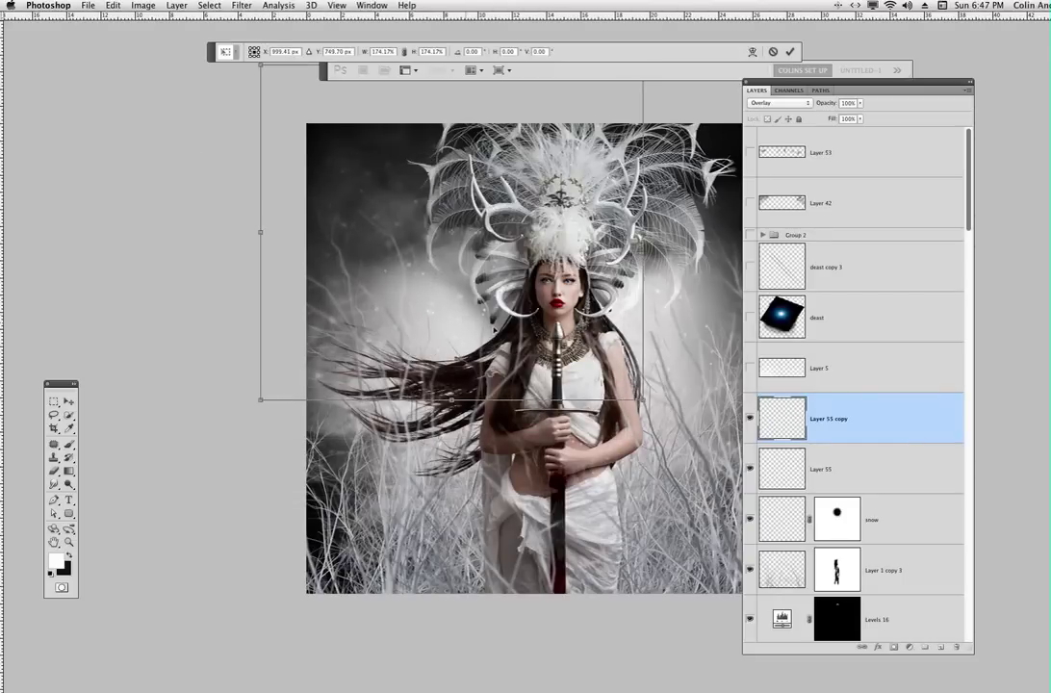
{"action": "left_click_drag", "start_coordinate": [505, 421], "coordinate": [512, 424]}
{"action": "left_click_drag", "start_coordinate": [547, 334], "coordinate": [481, 321]}
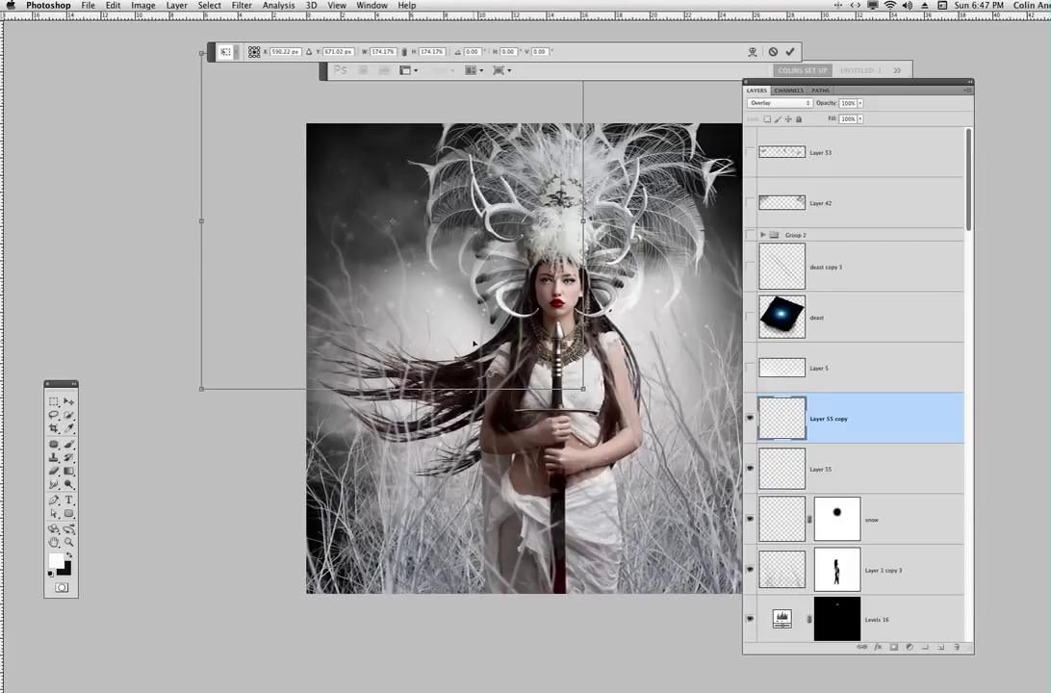
{"action": "key", "text": "Return"}
Step: Duplicate Layer 55 again and shrink this second copy of the snowflakes to 69.87%
{"action": "left_click", "coordinate": [813, 462]}
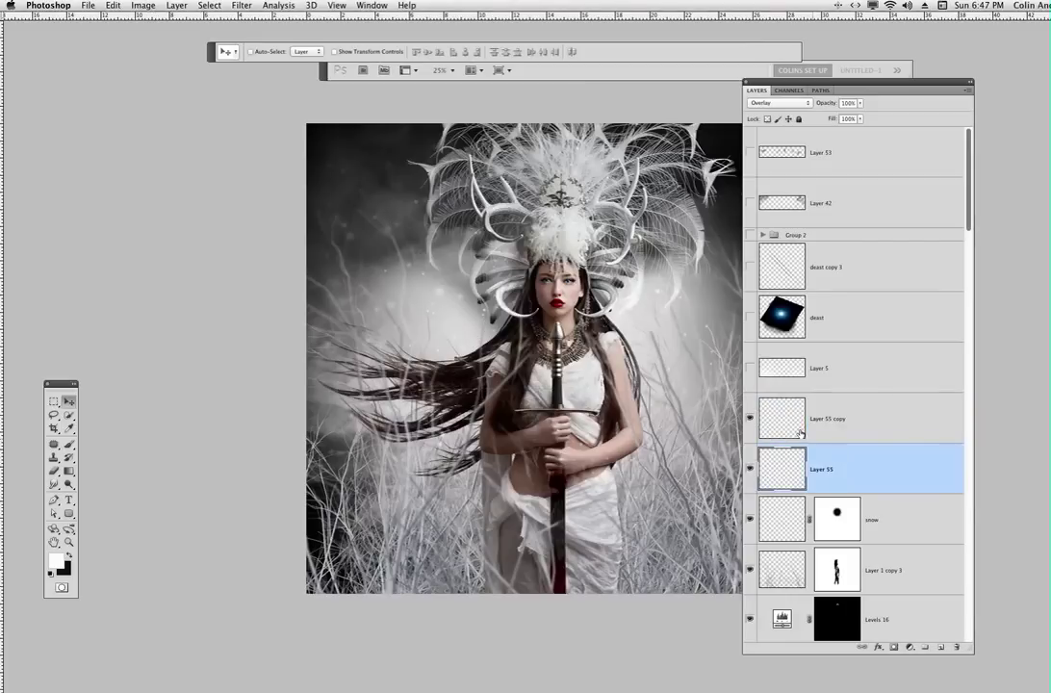
{"action": "key", "text": "super+j"}
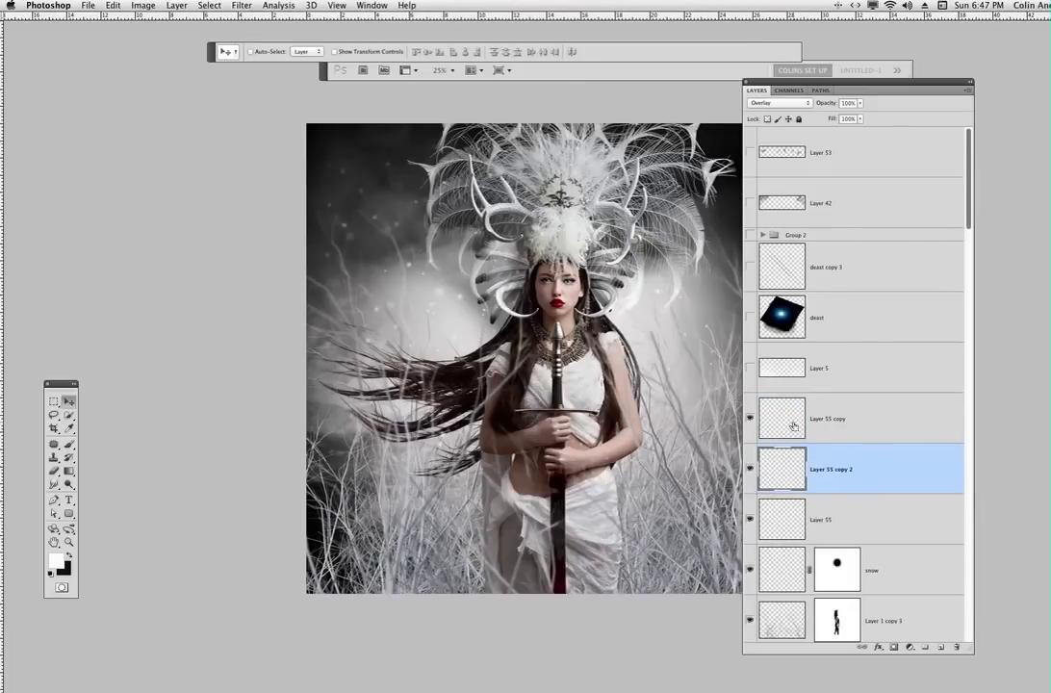
{"action": "key", "text": "super+t"}
{"action": "left_click_drag", "start_coordinate": [331, 341], "coordinate": [404, 279]}
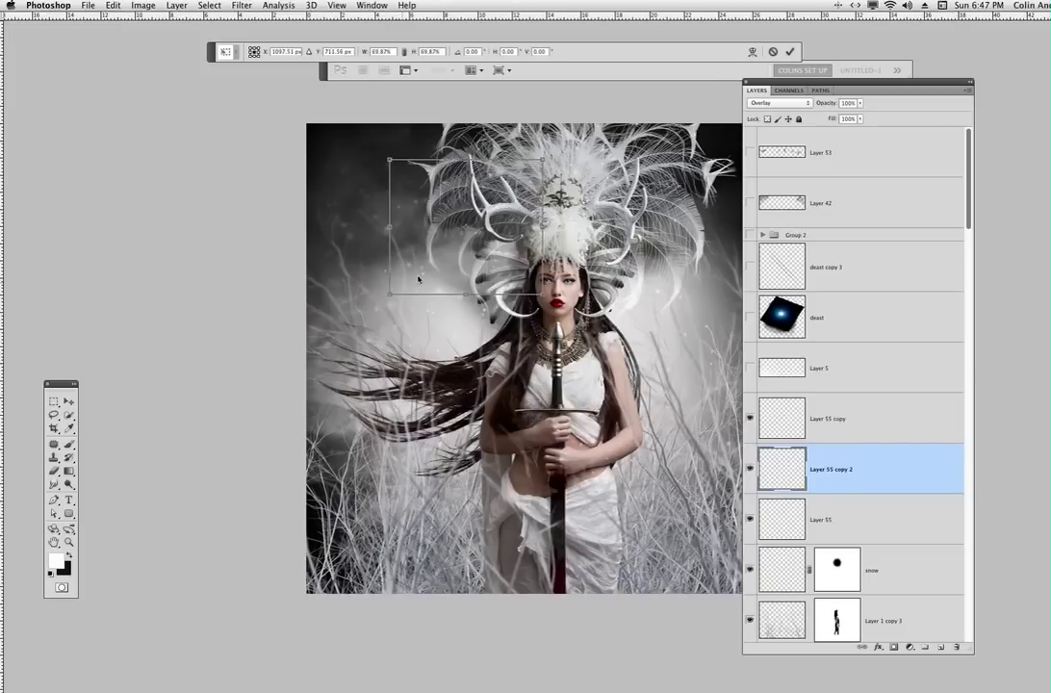
{"action": "key", "text": "Return"}
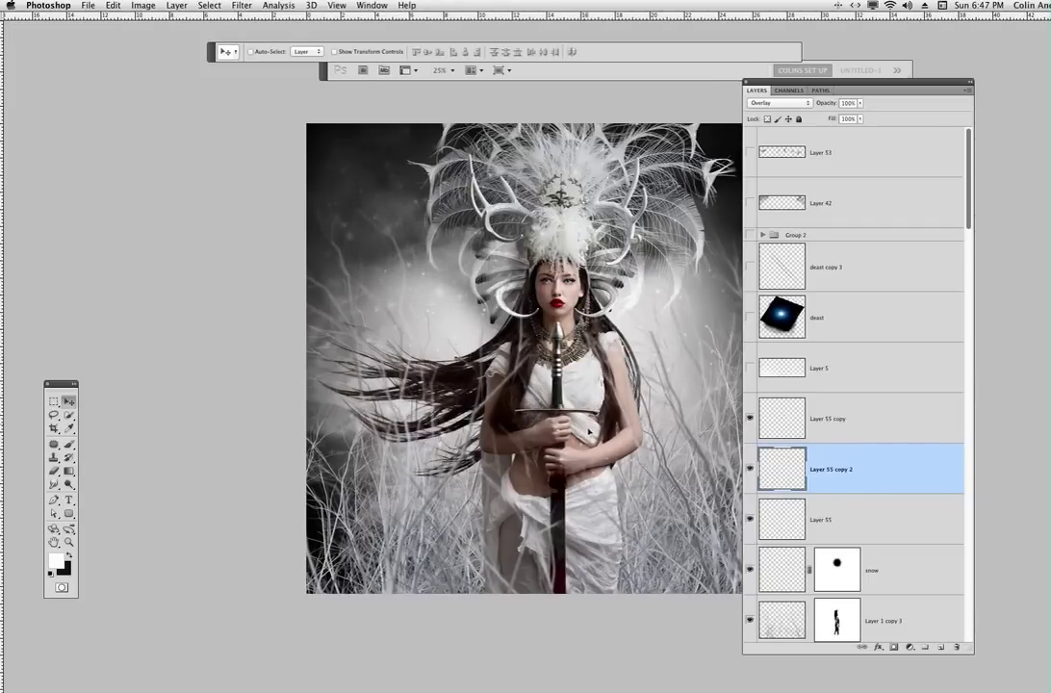
Step: Delete the practice snow layers Layer 55, Layer 55 copy 2 and Layer 55 copy
{"action": "left_click", "coordinate": [838, 507]}
{"action": "key", "text": "Delete"}
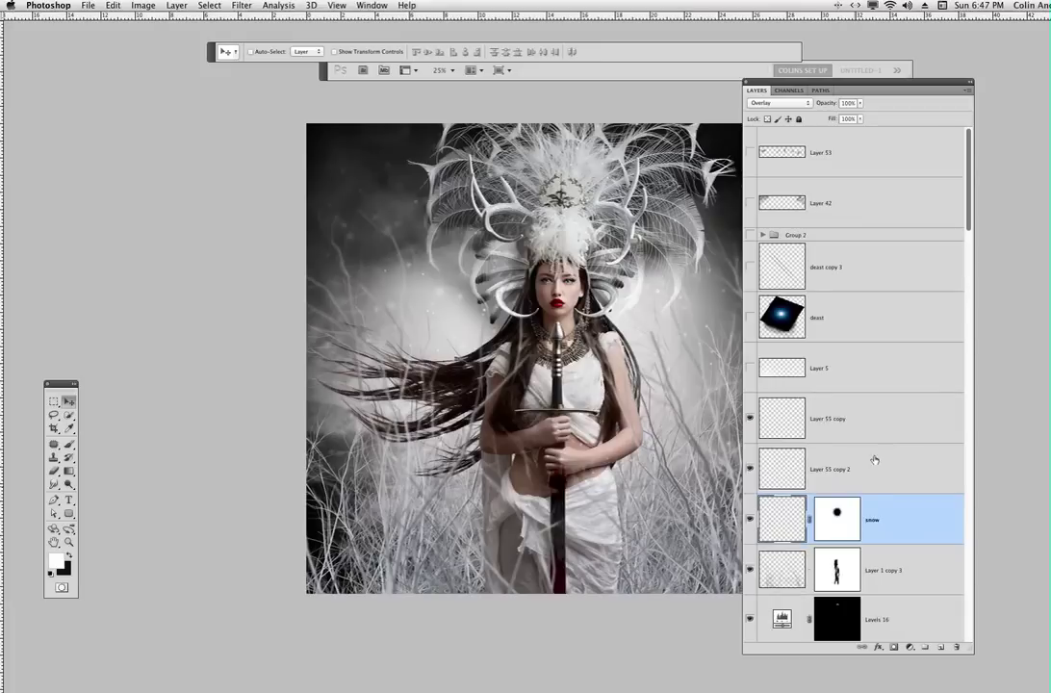
{"action": "left_click", "coordinate": [871, 458]}
{"action": "key", "text": "Delete"}
{"action": "left_click", "coordinate": [866, 418]}
{"action": "key", "text": "Delete"}
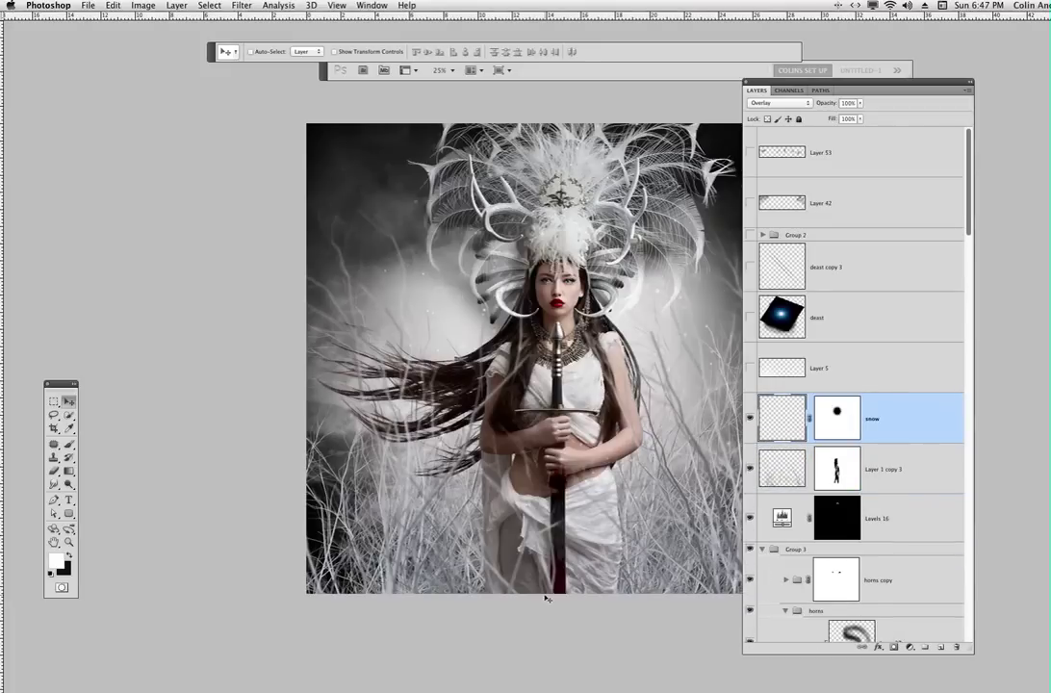
Step: Show Layer 5 above the snow layer and check its effect over the lower part of the composite
{"action": "left_click", "coordinate": [750, 369]}
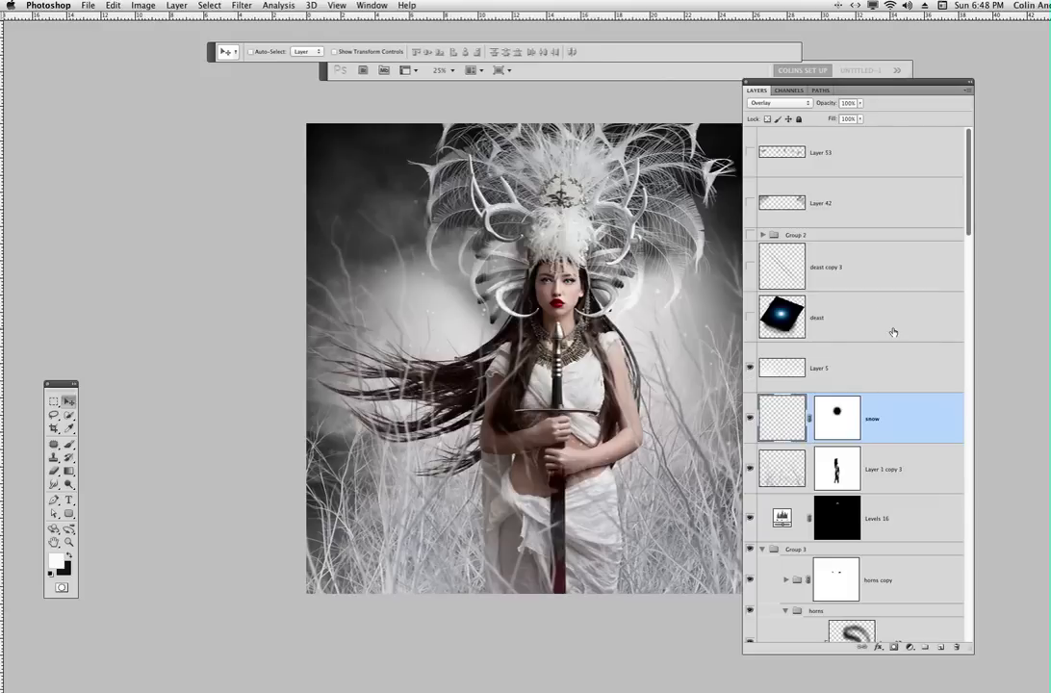
{"action": "left_click", "coordinate": [752, 365]}
{"action": "left_click_drag", "start_coordinate": [607, 490], "coordinate": [518, 411]}
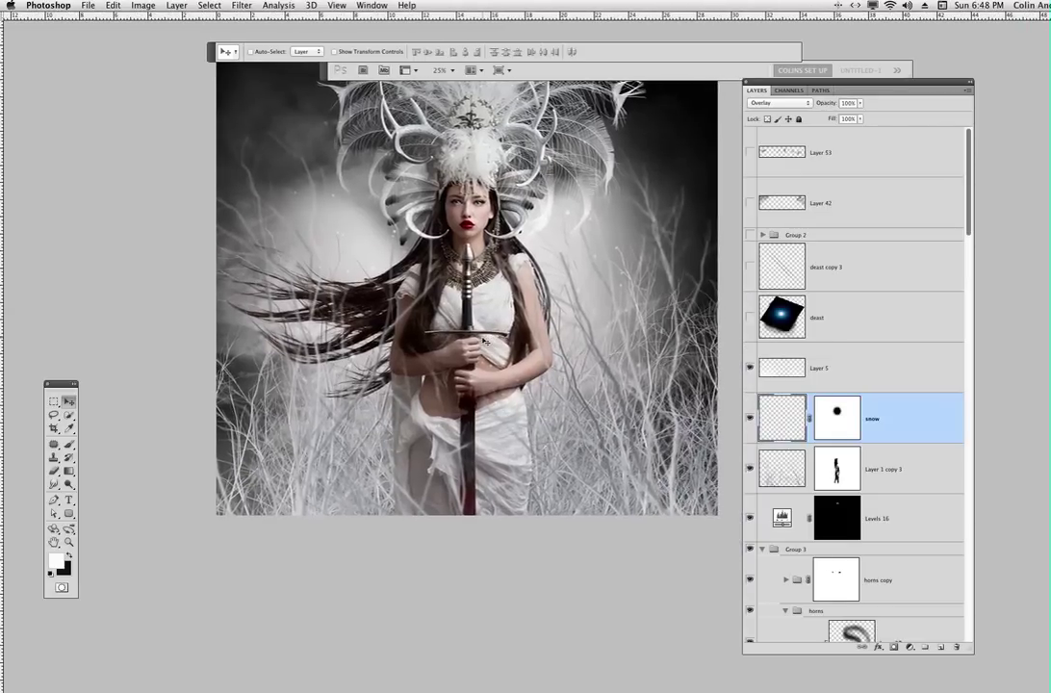
Step: Set up the Brush tool with the soft 200 px preset enlarged to 484 px and the flow reduced to 10%
{"action": "left_click", "coordinate": [70, 445]}
{"action": "right_click", "coordinate": [536, 267]}
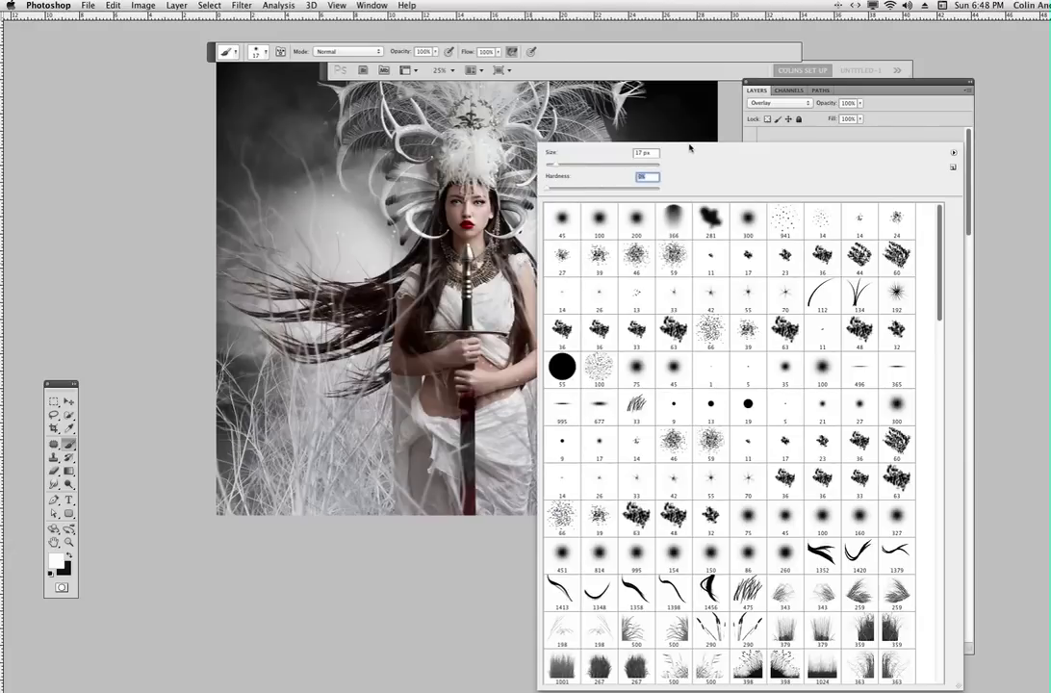
{"action": "left_click", "coordinate": [594, 164]}
{"action": "left_click", "coordinate": [632, 164]}
{"action": "left_click", "coordinate": [637, 223]}
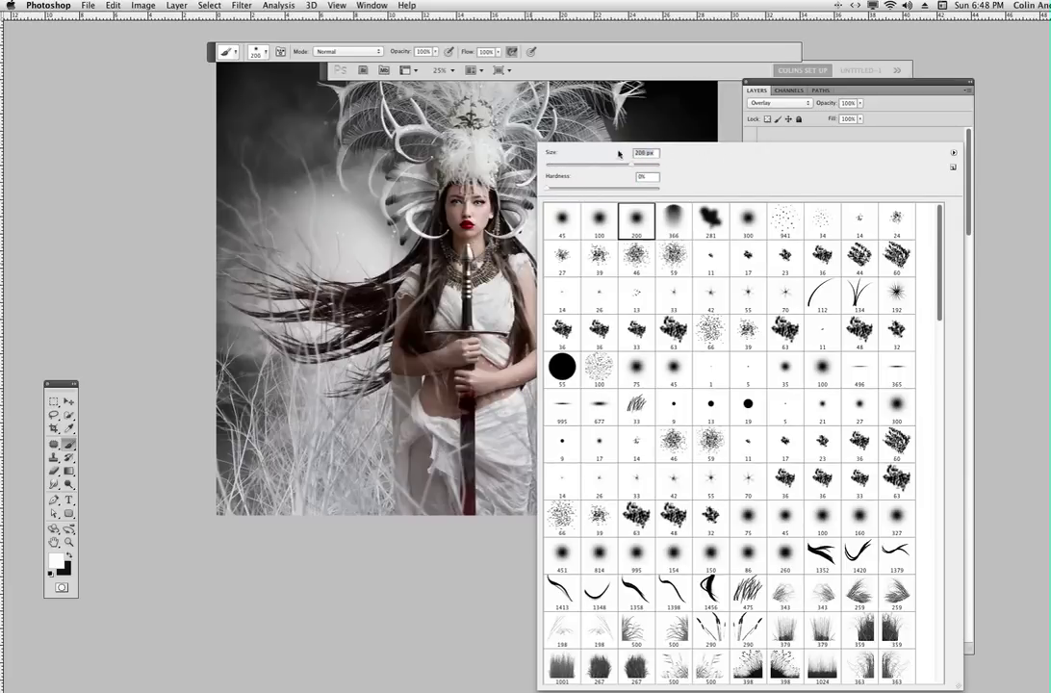
{"action": "left_click_drag", "start_coordinate": [652, 165], "coordinate": [655, 165]}
{"action": "left_click_drag", "start_coordinate": [647, 166], "coordinate": [649, 167]}
{"action": "left_click", "coordinate": [499, 52]}
{"action": "left_click_drag", "start_coordinate": [498, 52], "coordinate": [452, 65]}
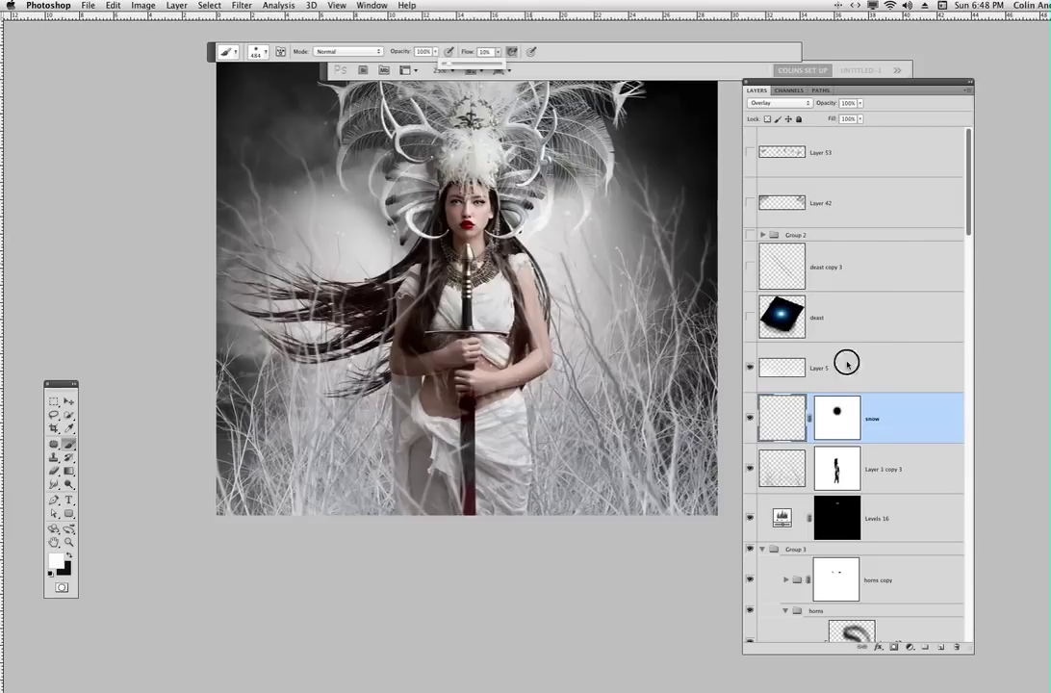
Step: Hide Layer 5, paint white practice mist over the lower branches on a new layer above it, compare the effect, and delete that practice layer
{"action": "left_click", "coordinate": [779, 368]}
{"action": "key", "text": "super+alt+shift+n"}
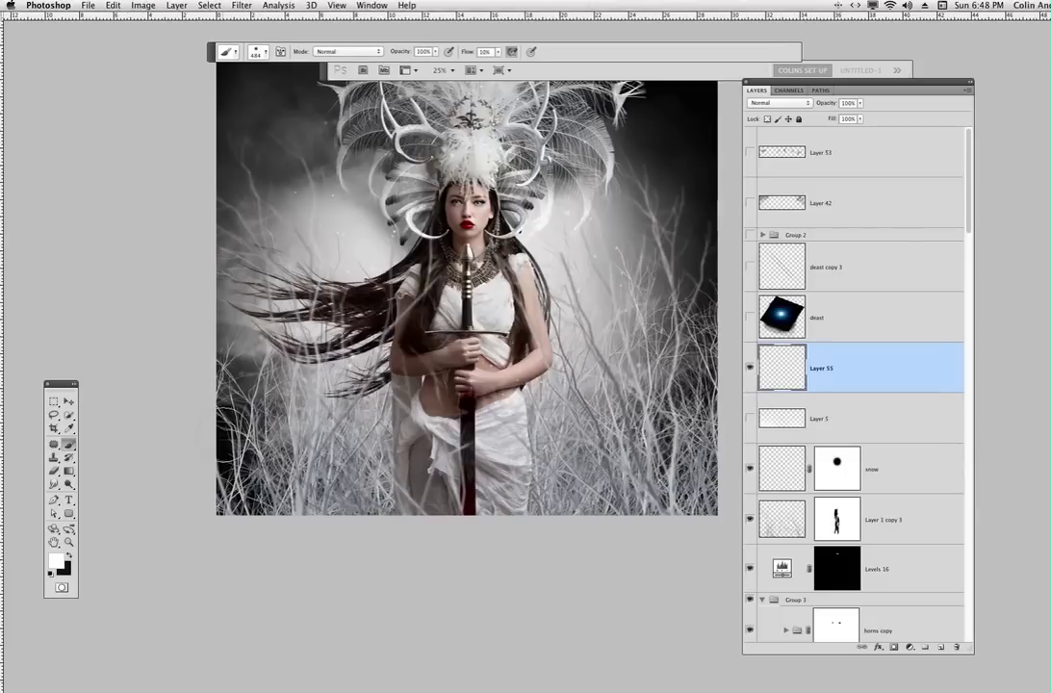
{"action": "mouse_move", "coordinate": [221, 370]}
{"action": "left_mouse_down"}
{"action": "mouse_move", "coordinate": [236, 399]}
{"action": "mouse_move", "coordinate": [280, 382]}
{"action": "mouse_move", "coordinate": [368, 446]}
{"action": "mouse_move", "coordinate": [471, 471]}
{"action": "mouse_move", "coordinate": [414, 471]}
{"action": "mouse_move", "coordinate": [377, 514]}
{"action": "mouse_move", "coordinate": [283, 474]}
{"action": "left_mouse_up"}
{"action": "mouse_move", "coordinate": [566, 462]}
{"action": "left_mouse_down"}
{"action": "mouse_move", "coordinate": [674, 466]}
{"action": "mouse_move", "coordinate": [681, 458]}
{"action": "mouse_move", "coordinate": [649, 457]}
{"action": "mouse_move", "coordinate": [694, 443]}
{"action": "left_mouse_up"}
{"action": "left_click_drag", "start_coordinate": [558, 423], "coordinate": [527, 427]}
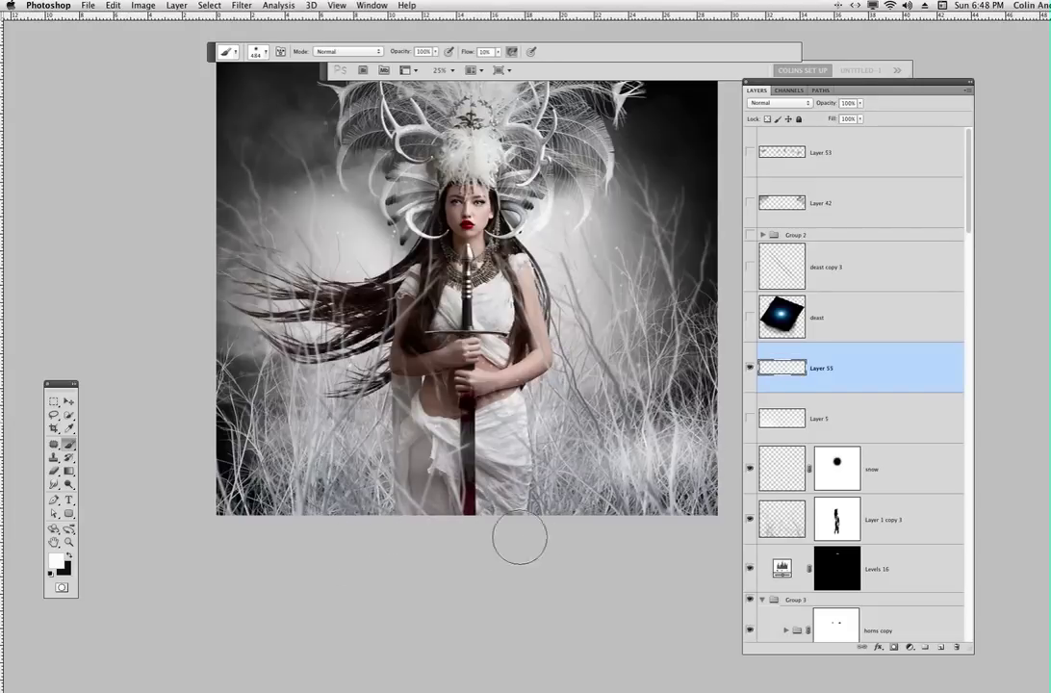
{"action": "left_click_drag", "start_coordinate": [611, 506], "coordinate": [563, 512]}
{"action": "left_click_drag", "start_coordinate": [666, 462], "coordinate": [736, 488]}
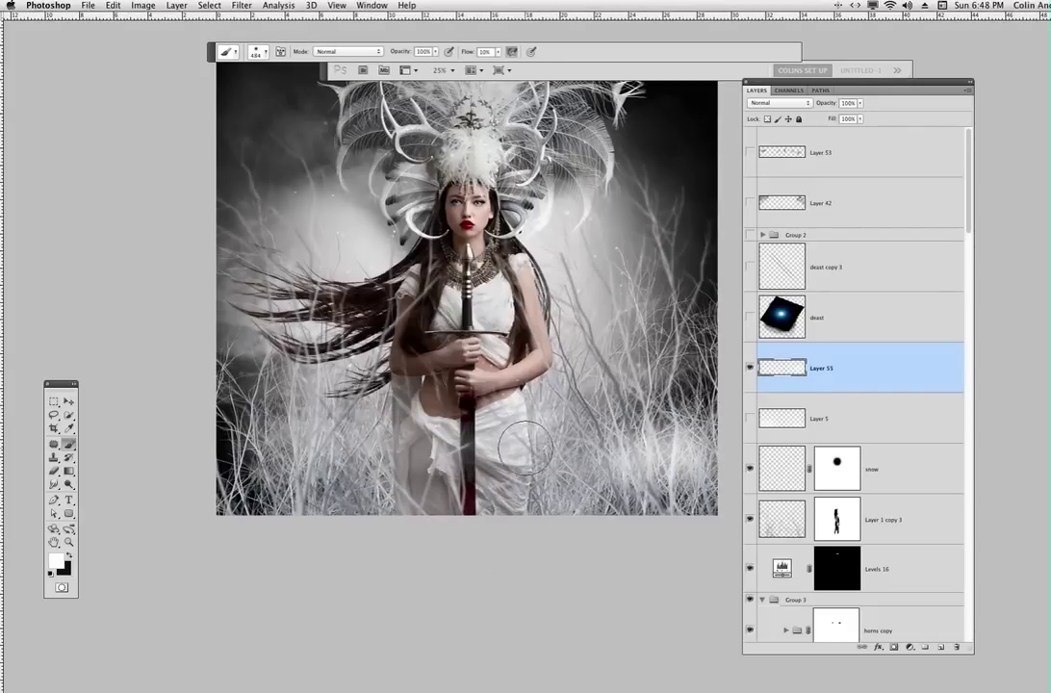
{"action": "mouse_move", "coordinate": [431, 451]}
{"action": "left_mouse_down"}
{"action": "mouse_move", "coordinate": [460, 435]}
{"action": "mouse_move", "coordinate": [431, 429]}
{"action": "mouse_move", "coordinate": [498, 420]}
{"action": "left_mouse_up"}
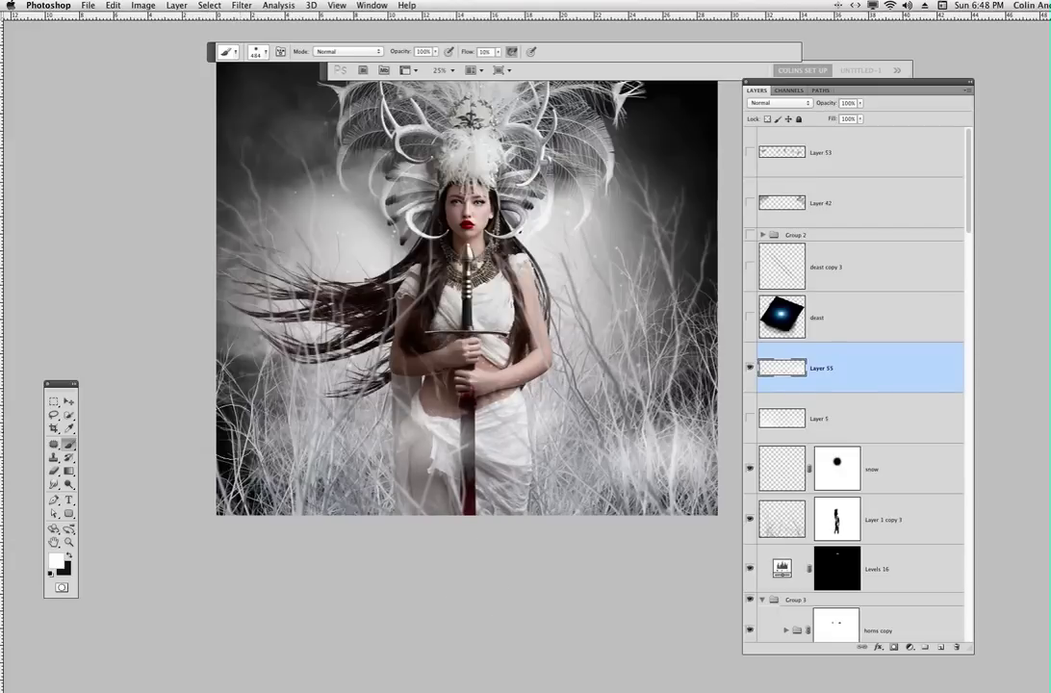
{"action": "left_click_drag", "start_coordinate": [221, 413], "coordinate": [229, 442]}
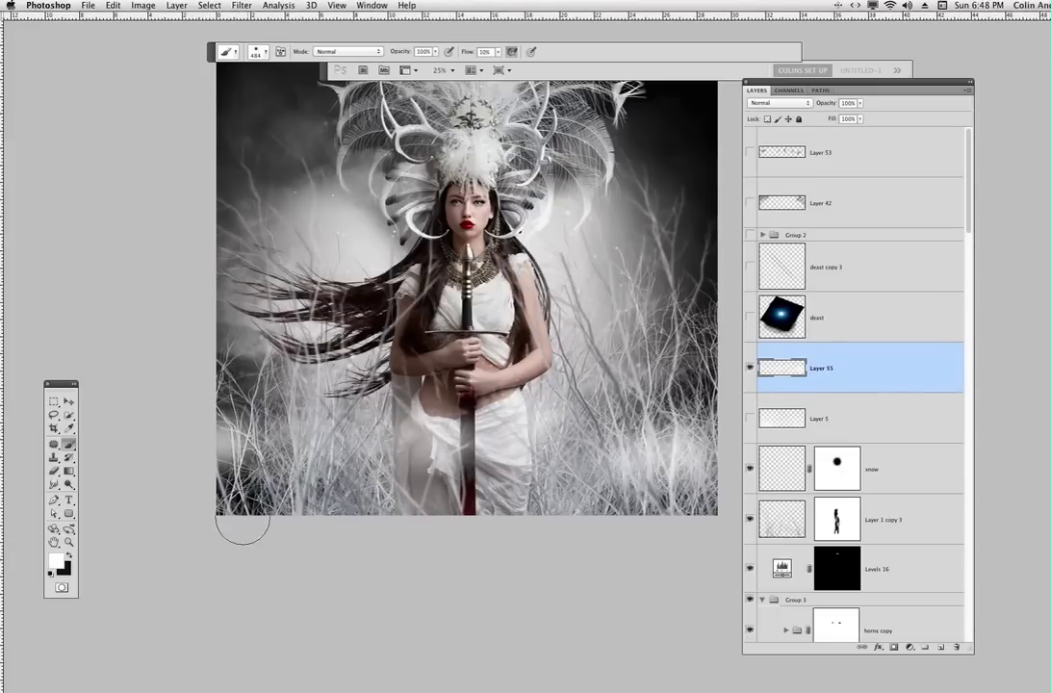
{"action": "mouse_move", "coordinate": [300, 508]}
{"action": "left_mouse_down"}
{"action": "mouse_move", "coordinate": [390, 511]}
{"action": "mouse_move", "coordinate": [316, 497]}
{"action": "mouse_move", "coordinate": [400, 506]}
{"action": "left_mouse_up"}
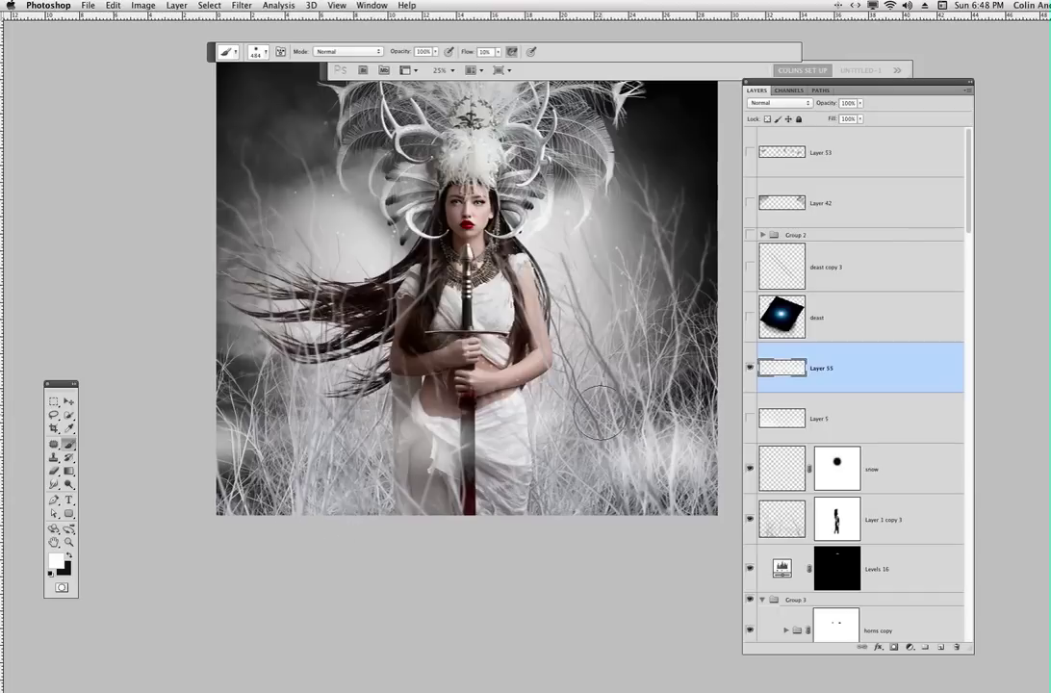
{"action": "left_click_drag", "start_coordinate": [600, 415], "coordinate": [671, 397]}
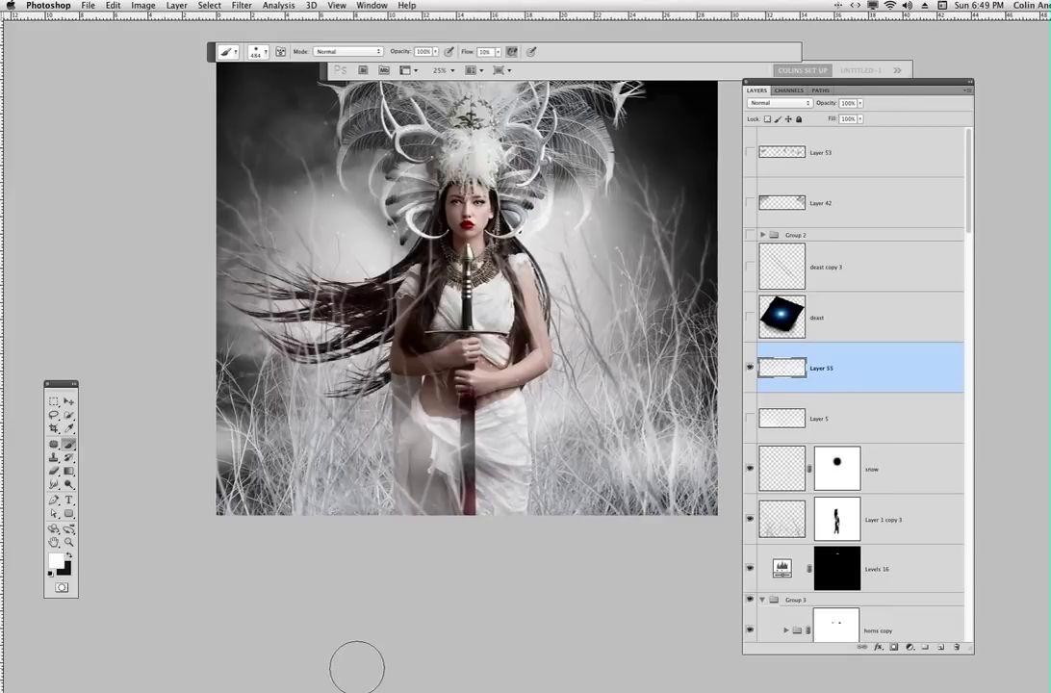
{"action": "left_click", "coordinate": [751, 368]}
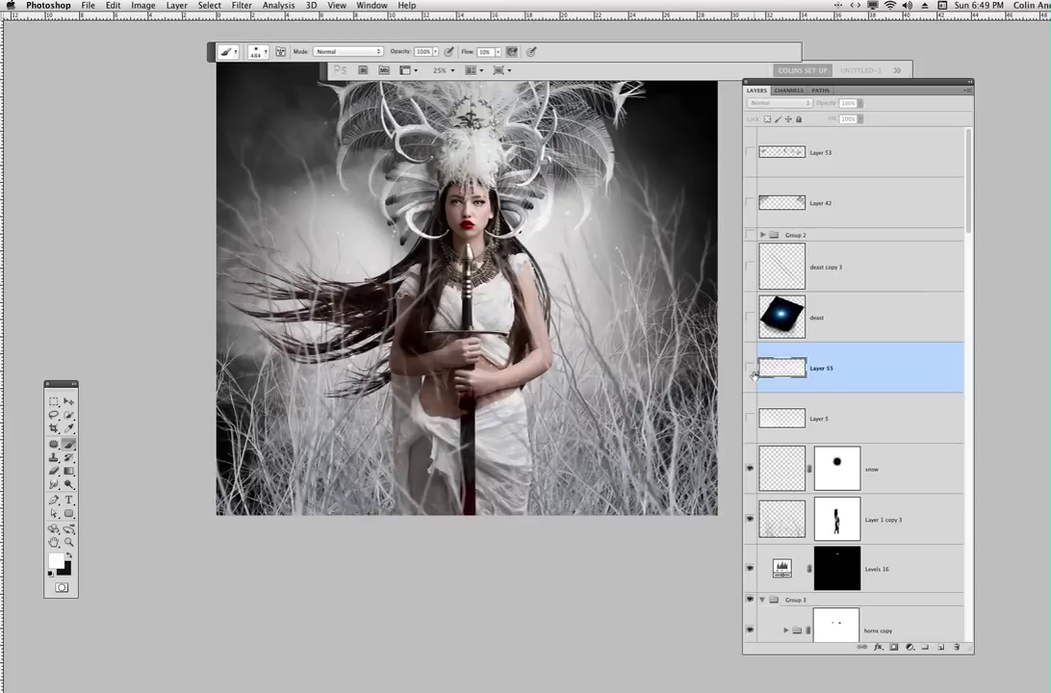
{"action": "left_click_drag", "start_coordinate": [779, 375], "coordinate": [956, 647]}
Step: Show Layer 5 again, try its fill at 100%, and settle the fill at 62%
{"action": "left_click", "coordinate": [751, 369]}
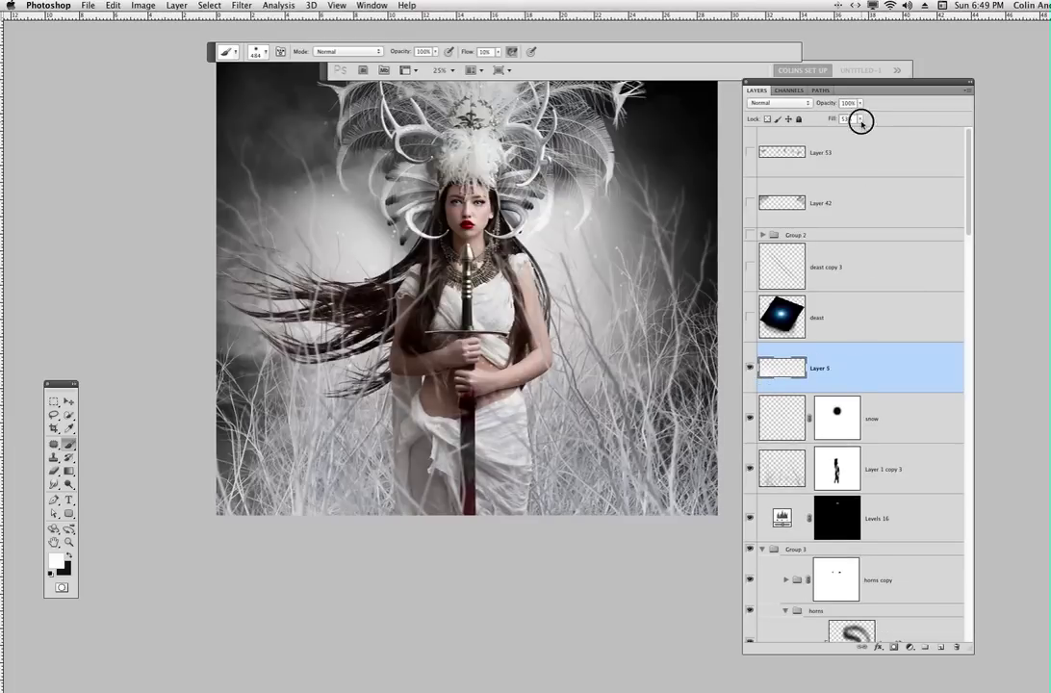
{"action": "left_click_drag", "start_coordinate": [860, 119], "coordinate": [947, 134]}
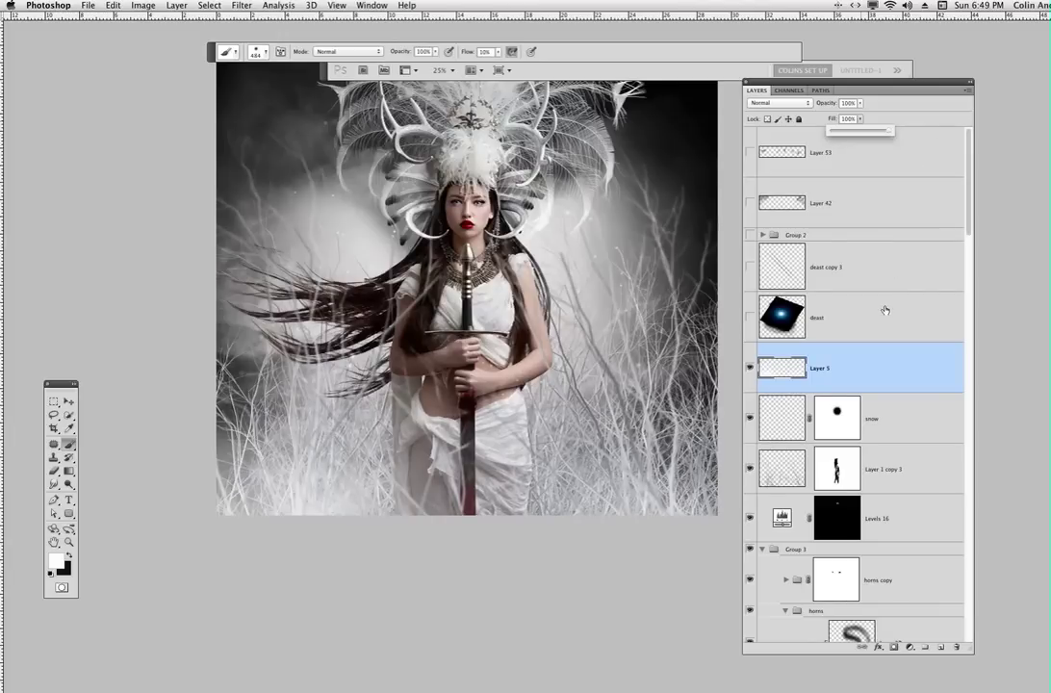
{"action": "mouse_move", "coordinate": [867, 132]}
{"action": "left_mouse_down"}
{"action": "mouse_move", "coordinate": [851, 133]}
{"action": "mouse_move", "coordinate": [863, 129]}
{"action": "left_mouse_up"}
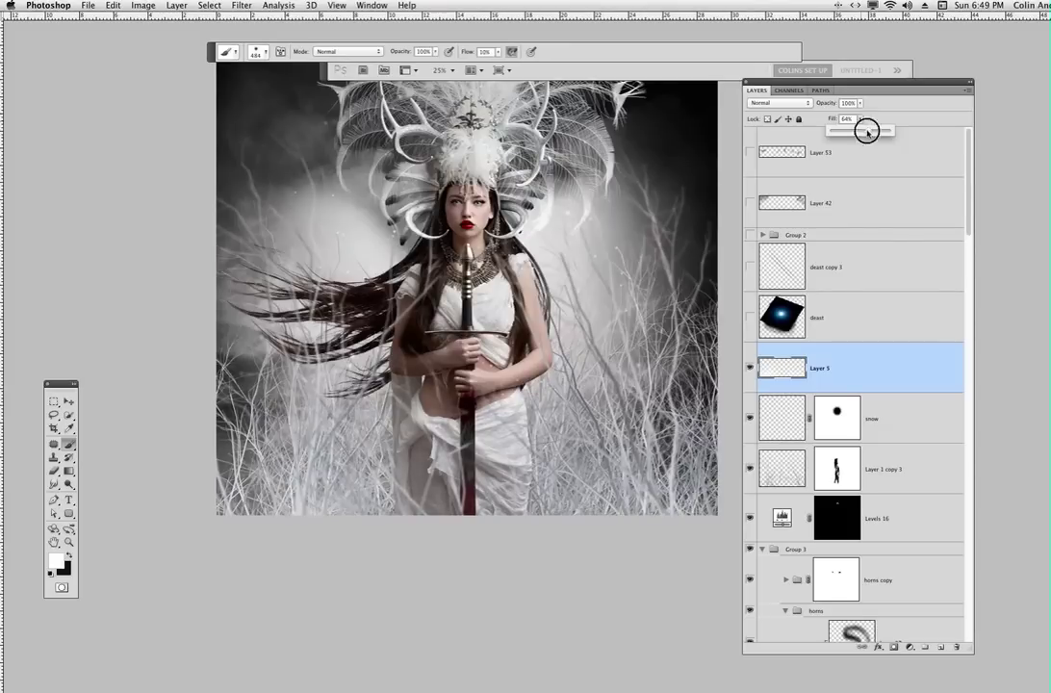
Step: Paint extra white mist over the skirt and branches on a new layer above Layer 5, and delete that layer
{"action": "left_click", "coordinate": [940, 647]}
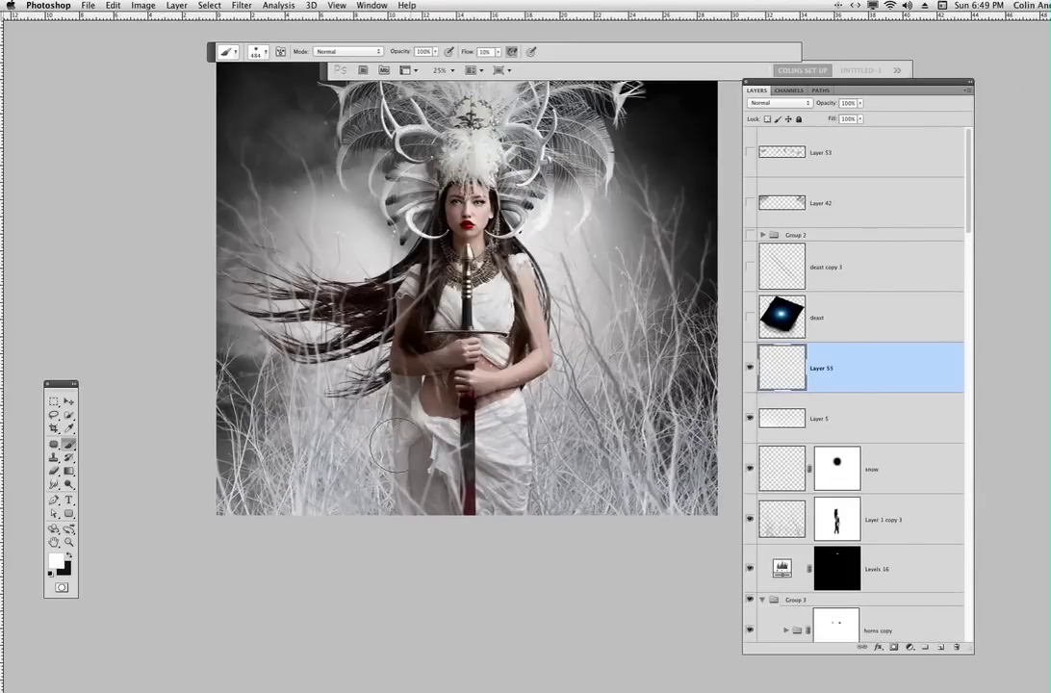
{"action": "mouse_move", "coordinate": [391, 444]}
{"action": "left_mouse_down"}
{"action": "mouse_move", "coordinate": [289, 390]}
{"action": "mouse_move", "coordinate": [495, 377]}
{"action": "mouse_move", "coordinate": [672, 433]}
{"action": "mouse_move", "coordinate": [586, 466]}
{"action": "left_mouse_up"}
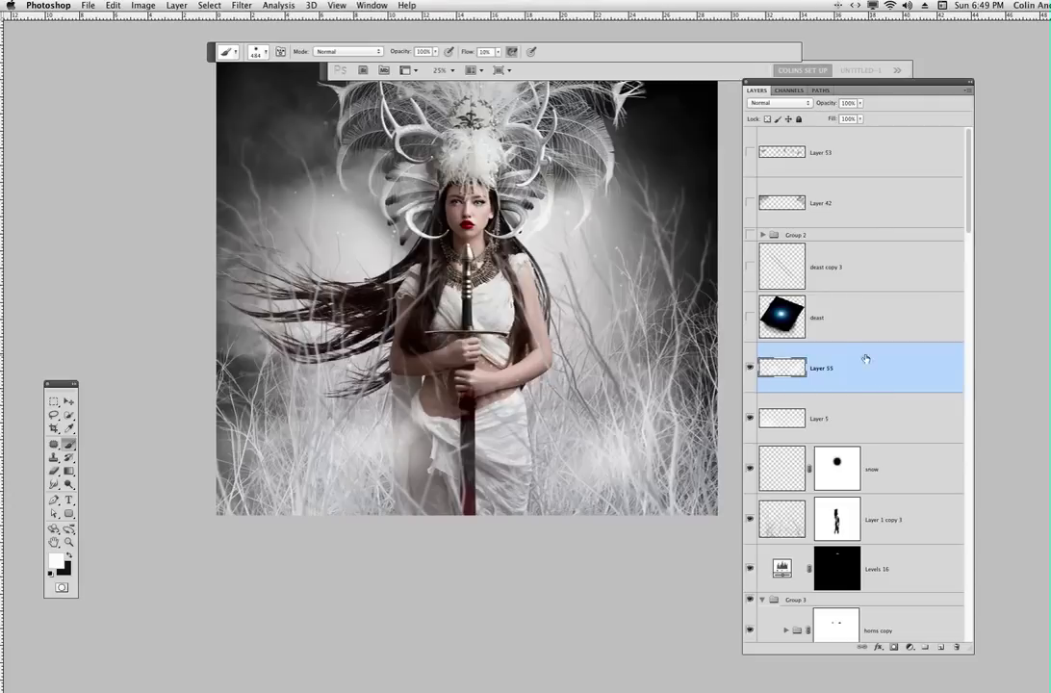
{"action": "key", "text": "BackSpace"}
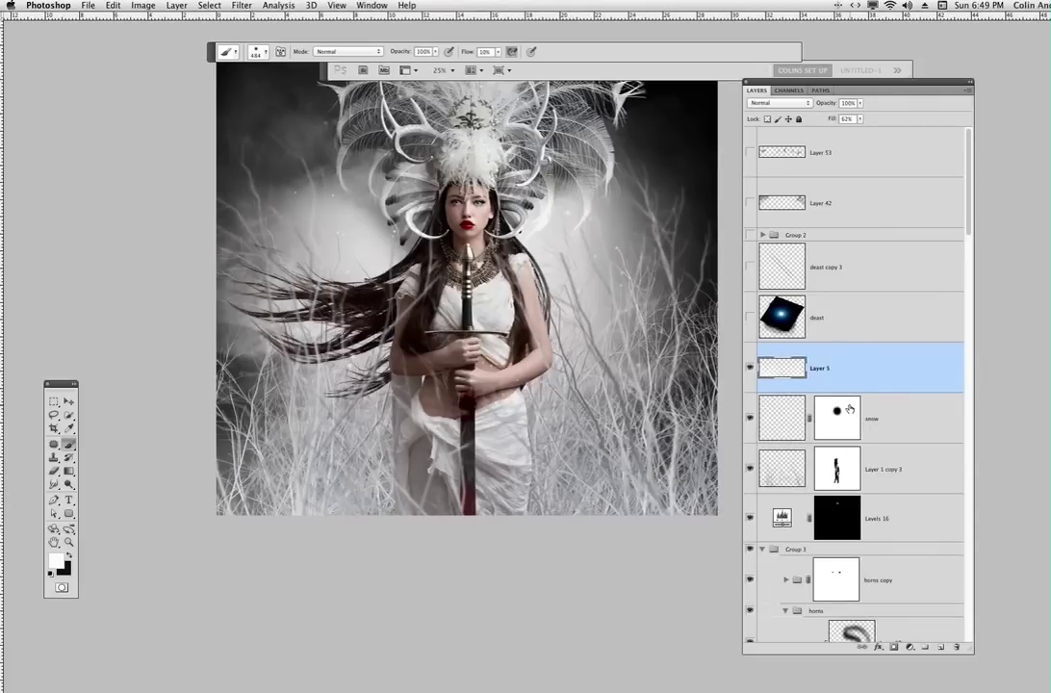
Step: Show and select the deast layer, and examine its blue glow at the sword's pommel at 50% zoom
{"action": "left_click", "coordinate": [750, 316]}
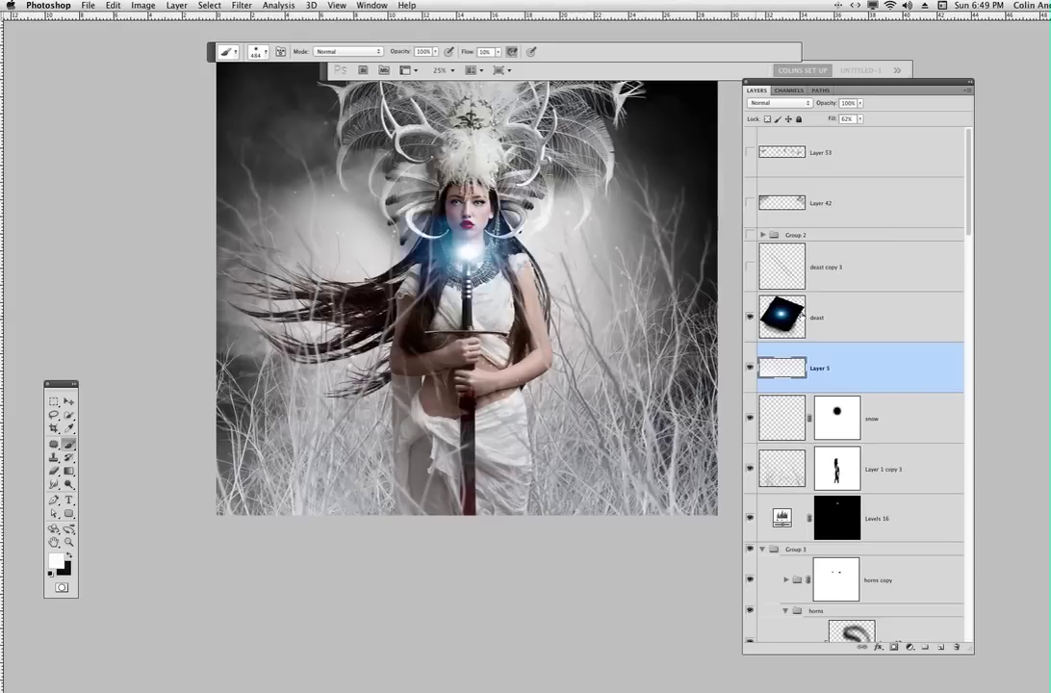
{"action": "left_click", "coordinate": [815, 307]}
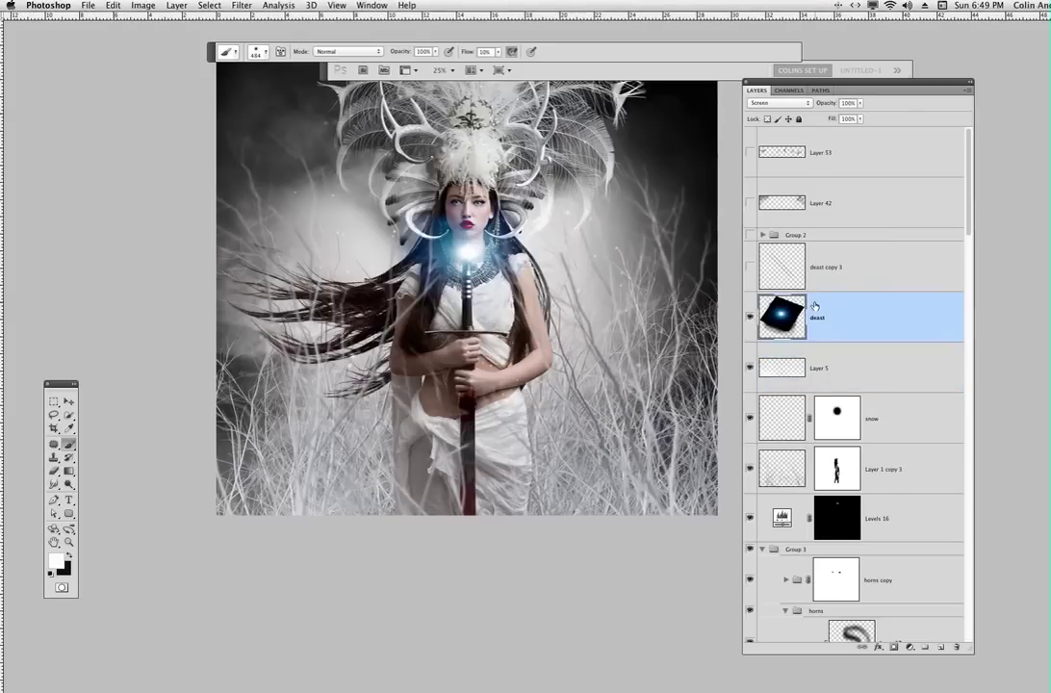
{"action": "key", "text": "super+plus"}
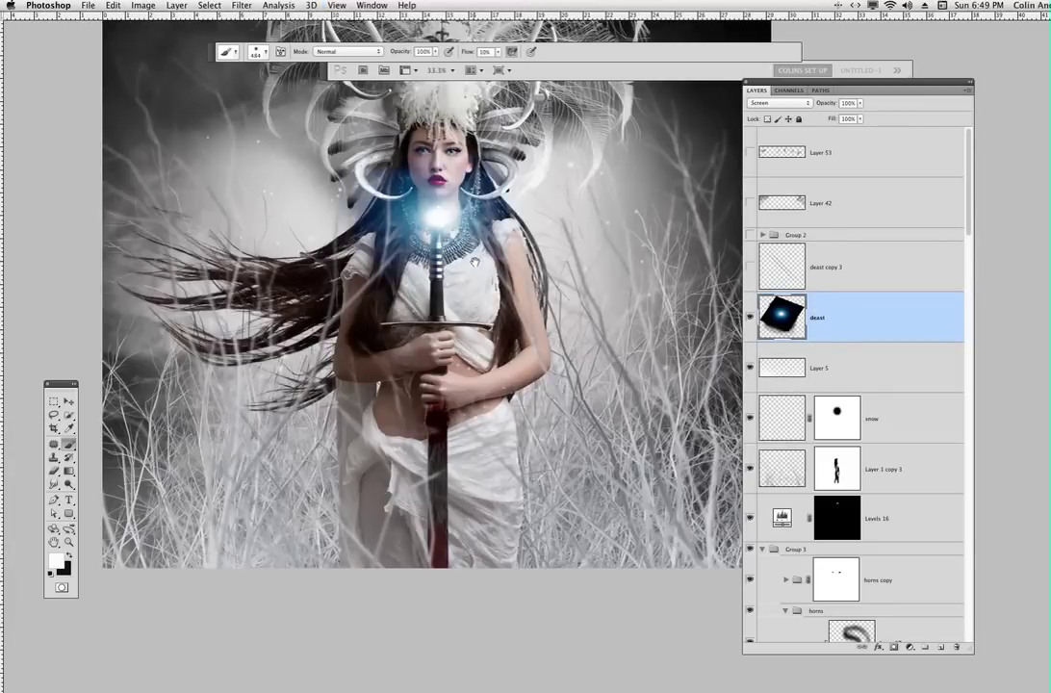
{"action": "left_click_drag", "start_coordinate": [483, 282], "coordinate": [512, 376]}
{"action": "key", "text": "super+plus"}
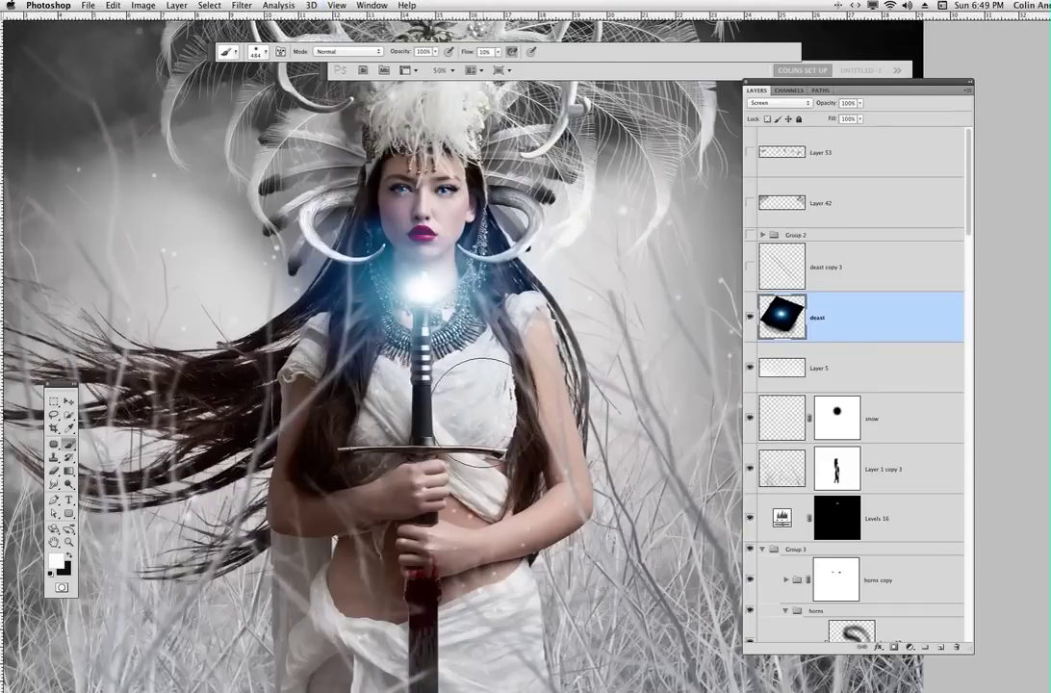
Step: Add a new layer above deast and fill a rectangular area over the woman's torso with the dark background color
{"action": "left_click", "coordinate": [942, 649]}
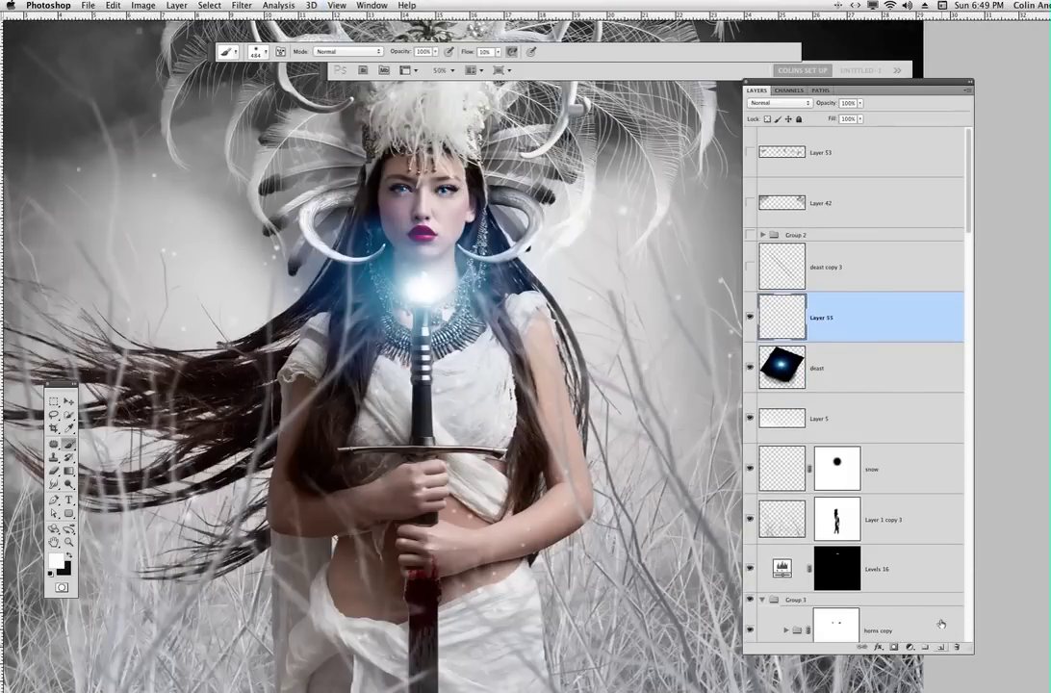
{"action": "key", "text": "m"}
{"action": "left_click_drag", "start_coordinate": [278, 332], "coordinate": [541, 542]}
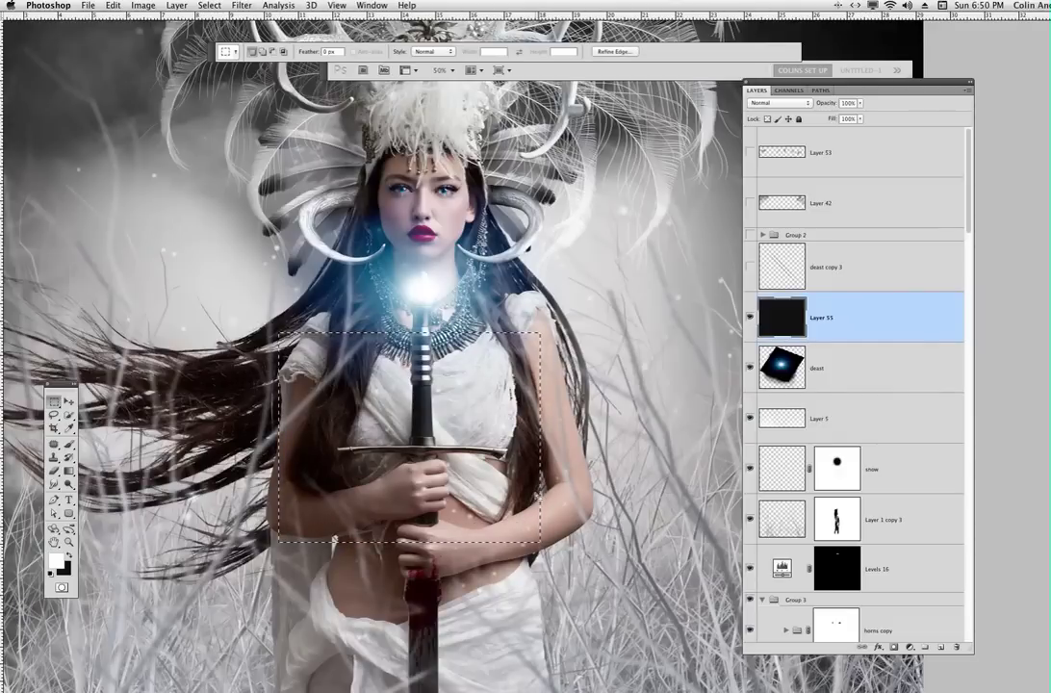
{"action": "key", "text": "alt+BackSpace"}
{"action": "key", "text": "super+d"}
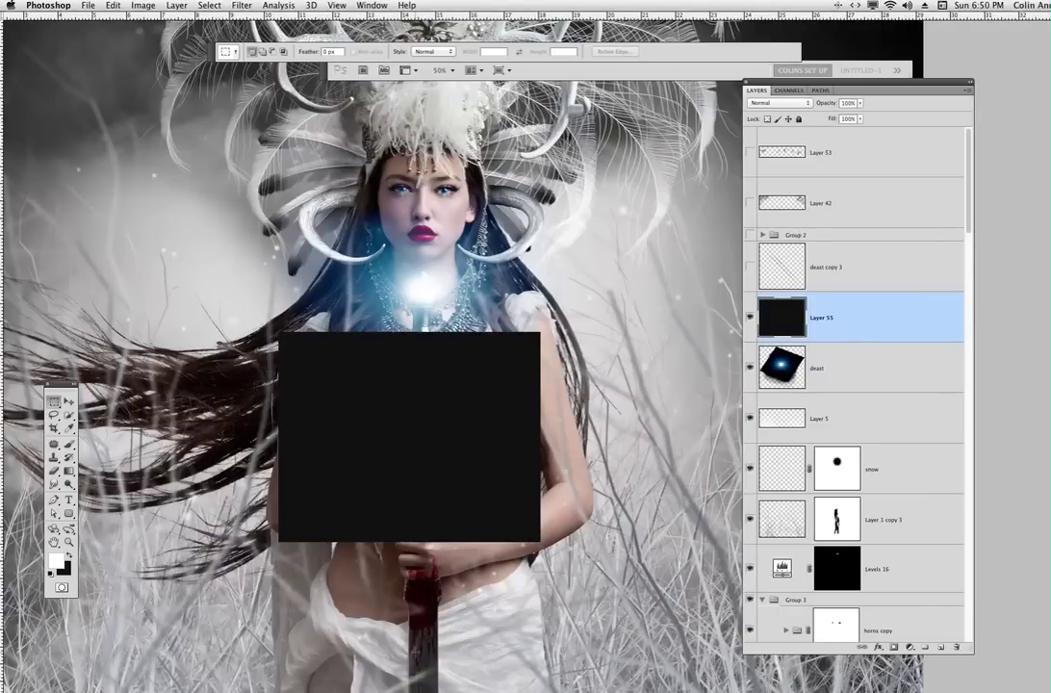
Step: Load the dark rectangle's outline as a selection and render a 105mm Prime lens flare at 83% brightness in its center
{"action": "key", "text": "x"}
{"action": "left_click", "coordinate": [768, 119]}
{"action": "left_click", "coordinate": [787, 313], "text": "super"}
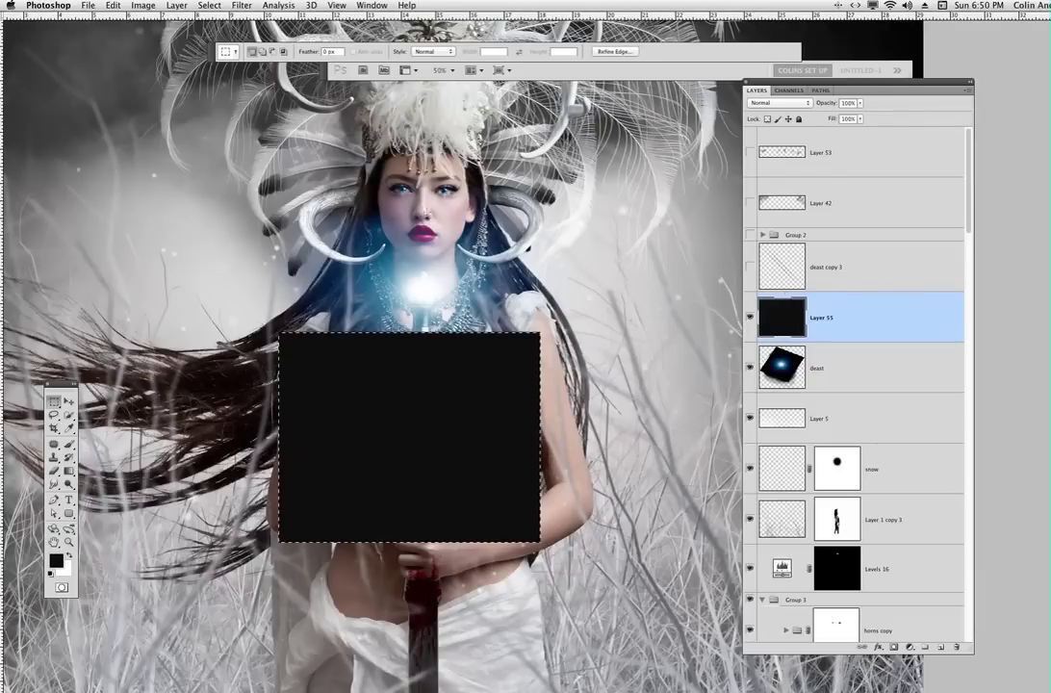
{"action": "left_click", "coordinate": [242, 6]}
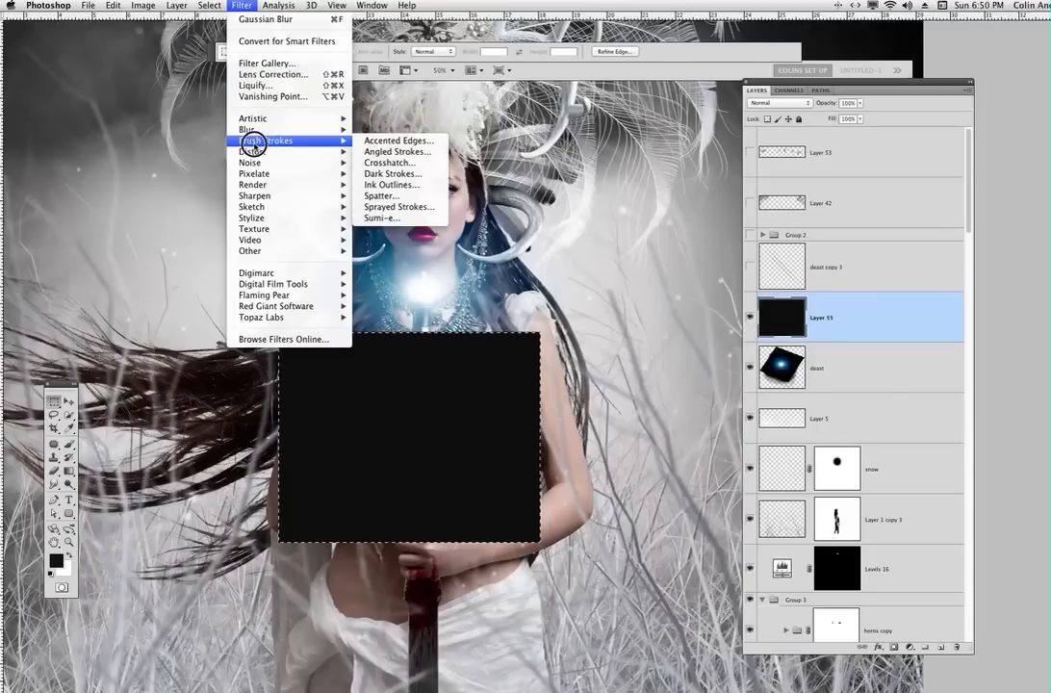
{"action": "mouse_move", "coordinate": [252, 164]}
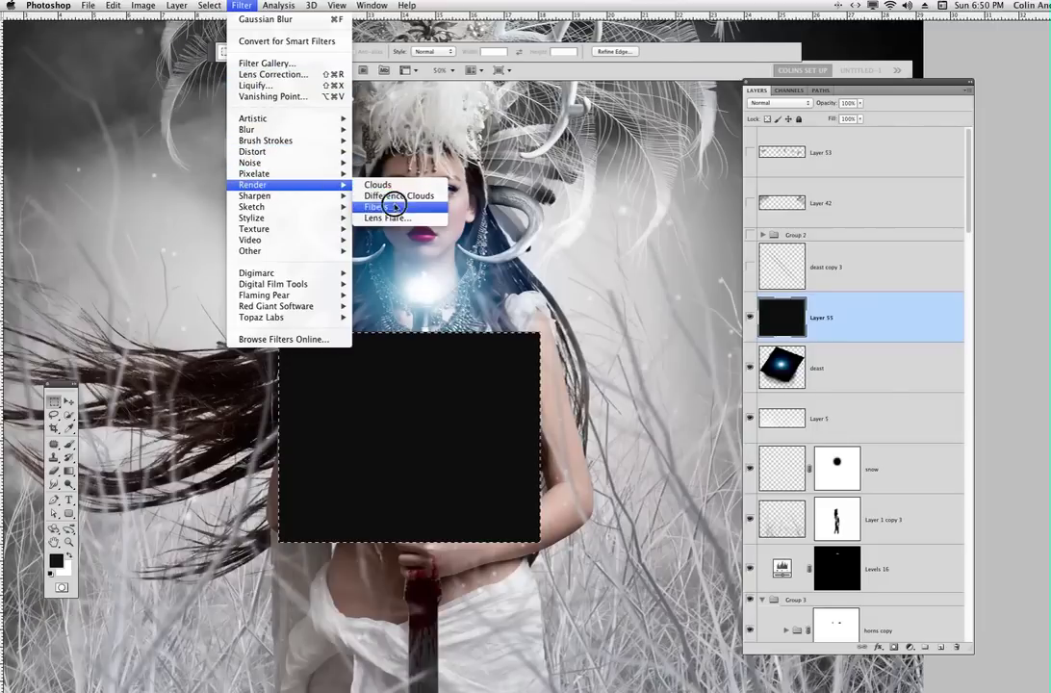
{"action": "left_click", "coordinate": [397, 220]}
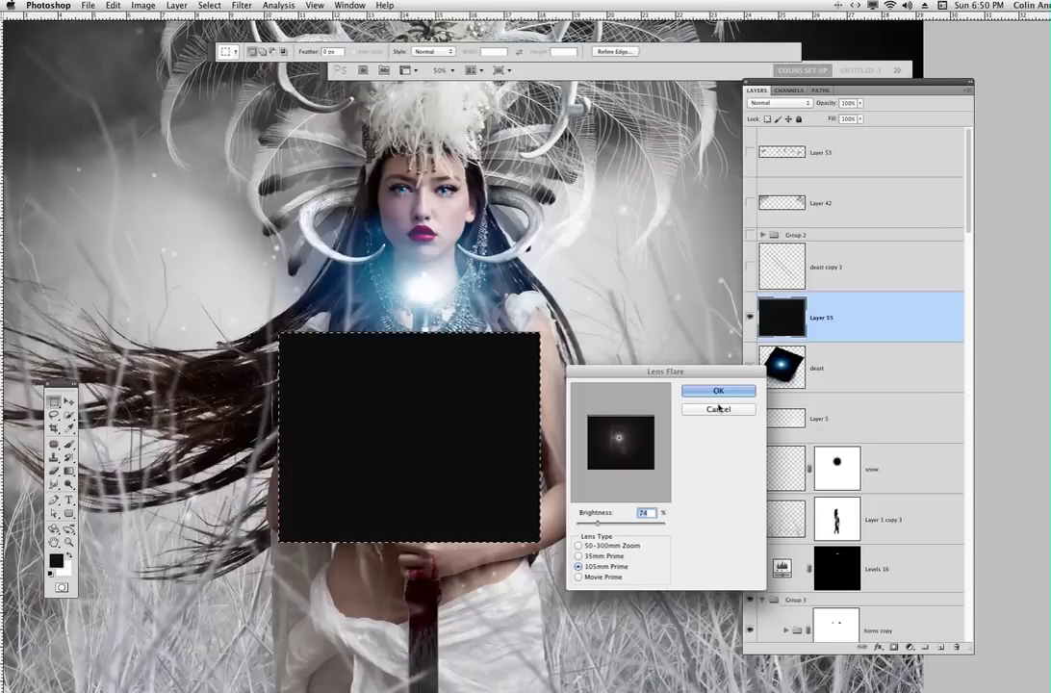
{"action": "mouse_move", "coordinate": [597, 525]}
{"action": "left_mouse_down"}
{"action": "mouse_move", "coordinate": [616, 525]}
{"action": "mouse_move", "coordinate": [603, 526]}
{"action": "left_mouse_up"}
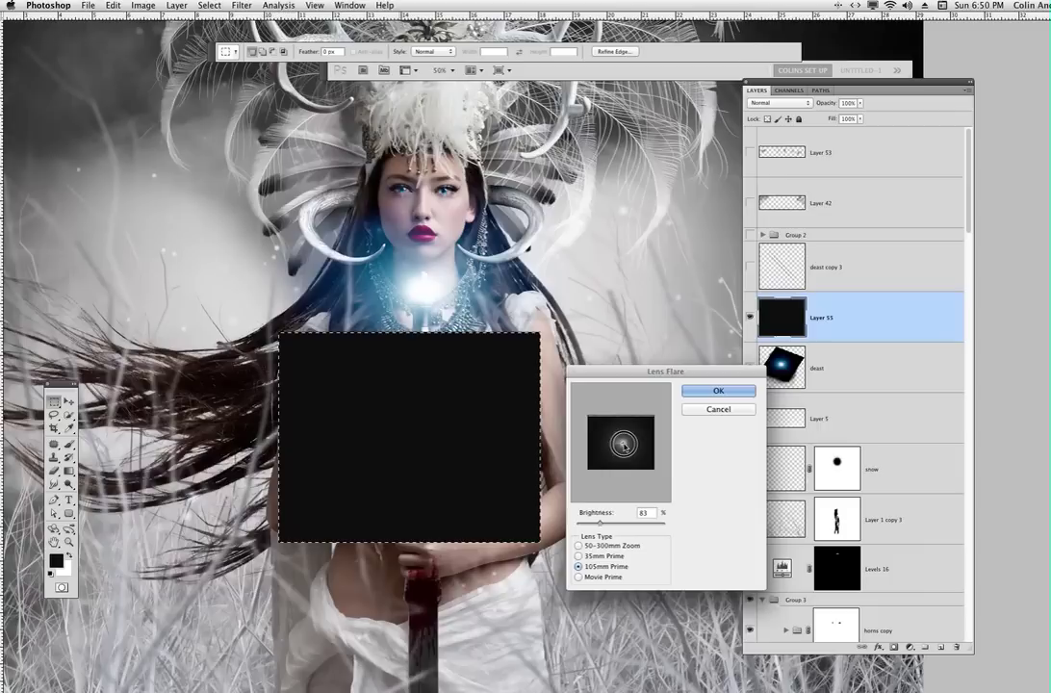
{"action": "left_click", "coordinate": [719, 389]}
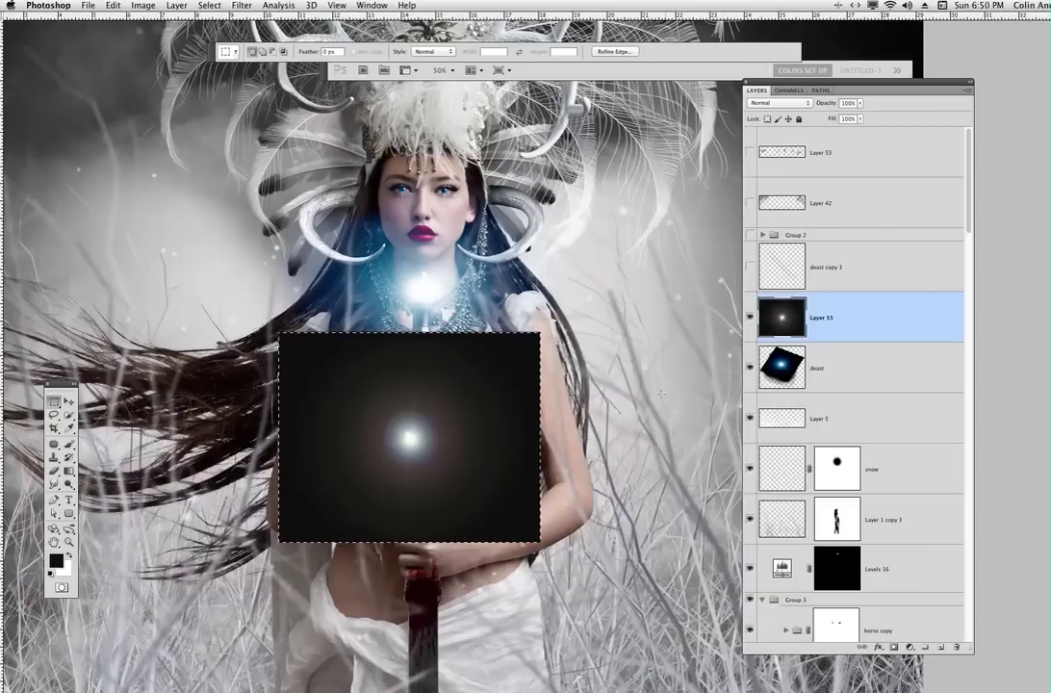
Step: Deselect the rectangle and soften the lens flare layer with a 16.4-pixel Gaussian Blur
{"action": "key", "text": "super+d"}
{"action": "left_click", "coordinate": [242, 8]}
{"action": "mouse_move", "coordinate": [252, 130]}
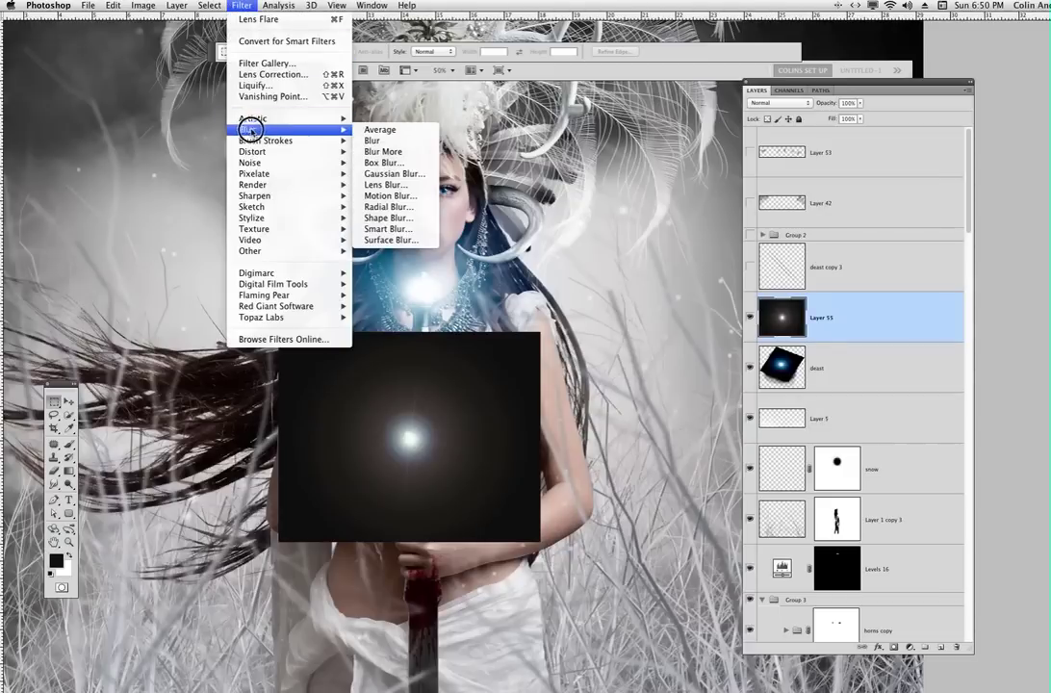
{"action": "left_click", "coordinate": [417, 178]}
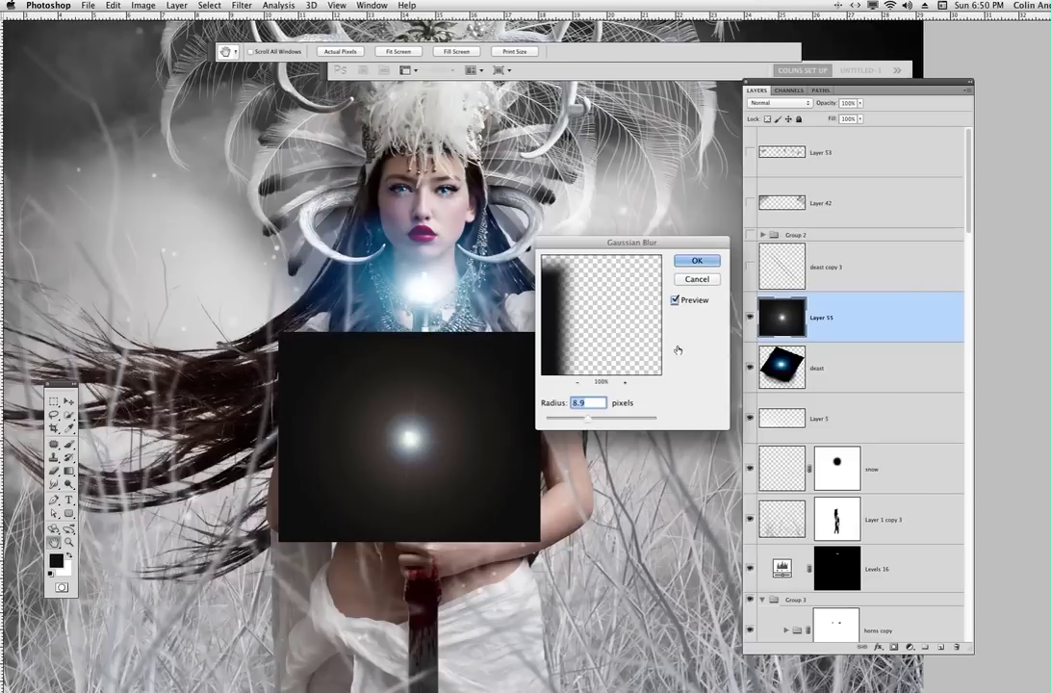
{"action": "left_click_drag", "start_coordinate": [596, 417], "coordinate": [595, 419]}
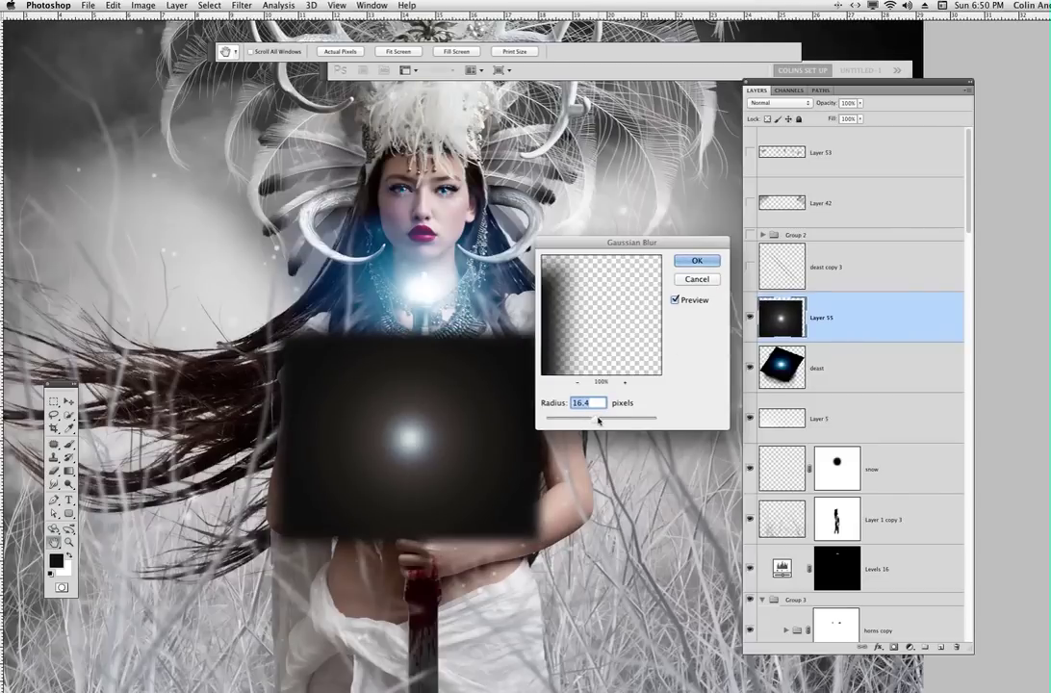
{"action": "left_click", "coordinate": [694, 262]}
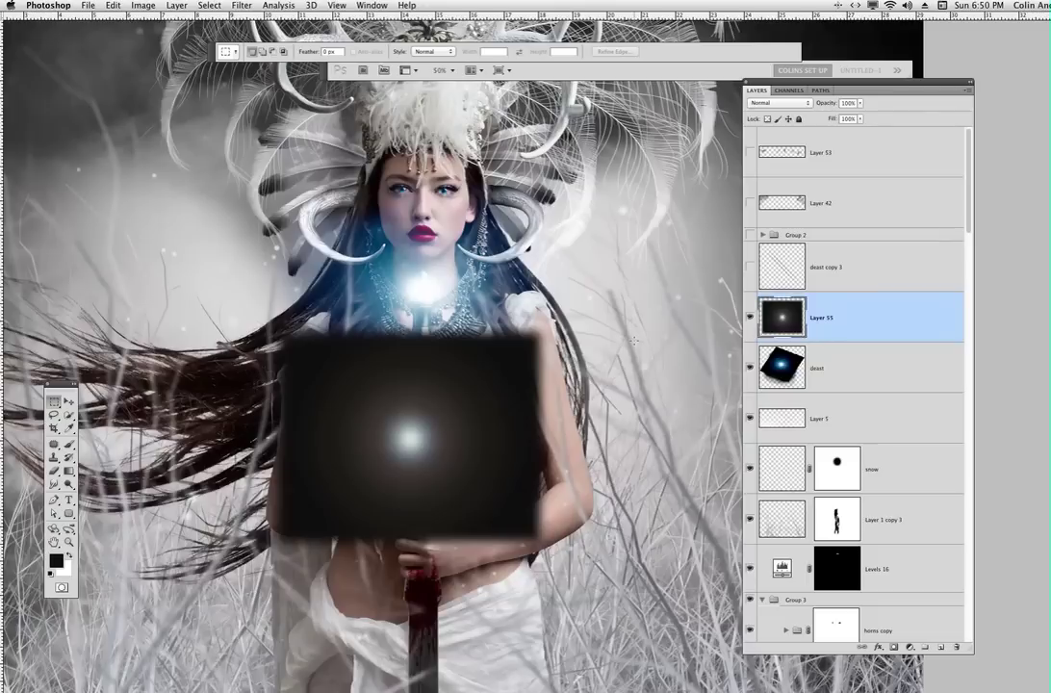
Step: Hide the deast layer and reselect the lens flare layer above it
{"action": "left_click", "coordinate": [814, 349]}
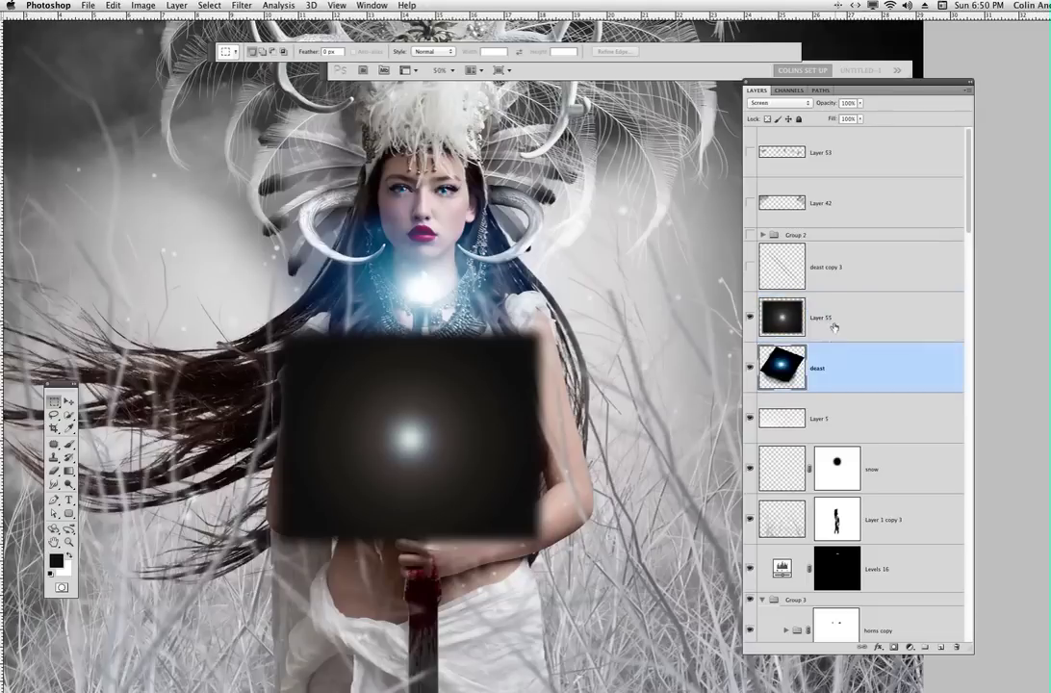
{"action": "left_click", "coordinate": [751, 367]}
{"action": "left_click", "coordinate": [852, 309]}
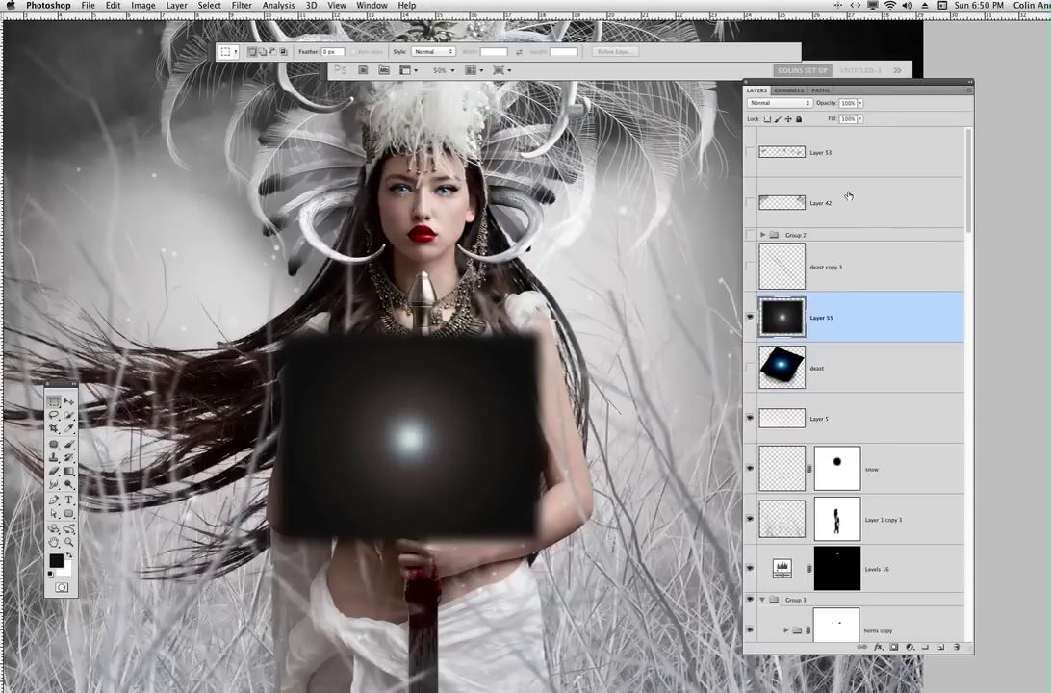
Step: Set the lens flare layer's blend mode to Screen and move the flare up onto the sword's pommel
{"action": "key", "text": "v"}
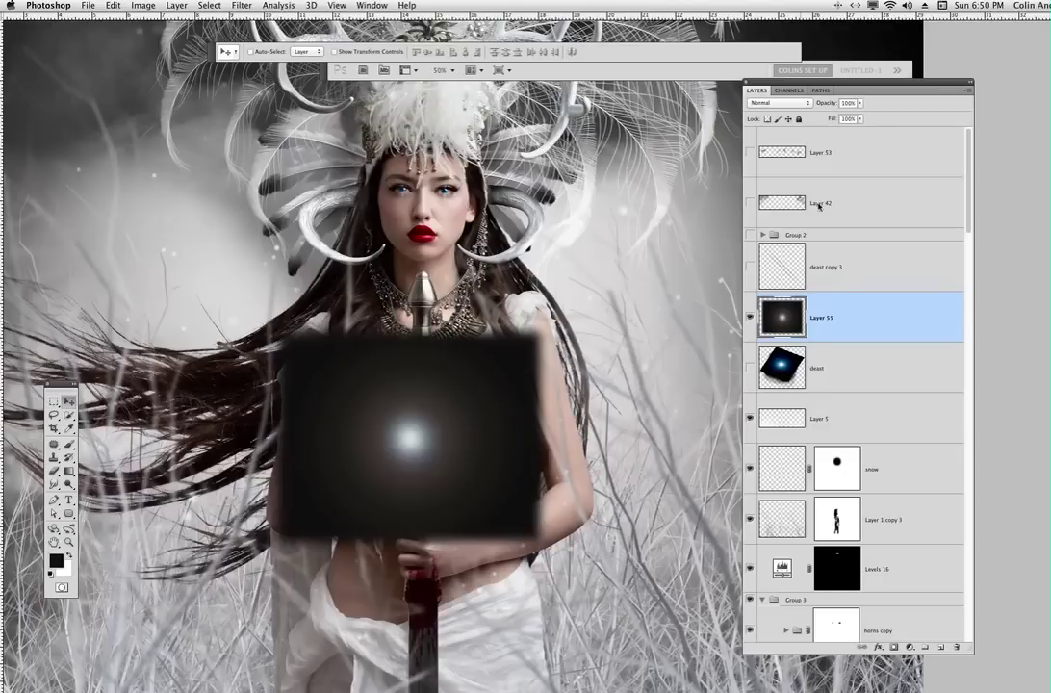
{"action": "left_click", "coordinate": [782, 102]}
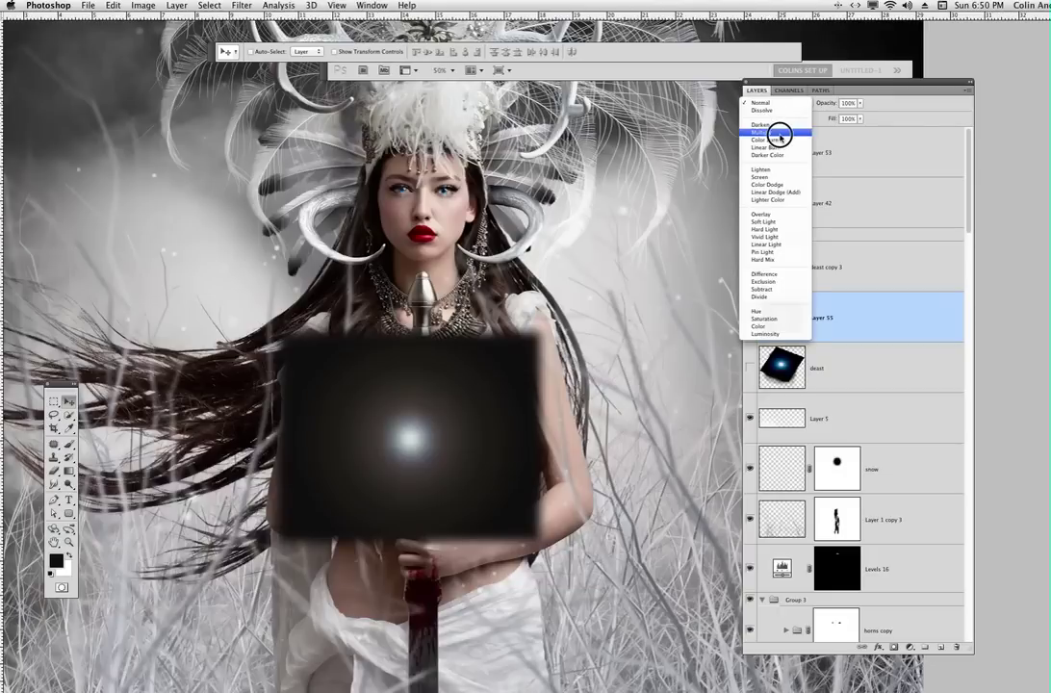
{"action": "left_click", "coordinate": [777, 177]}
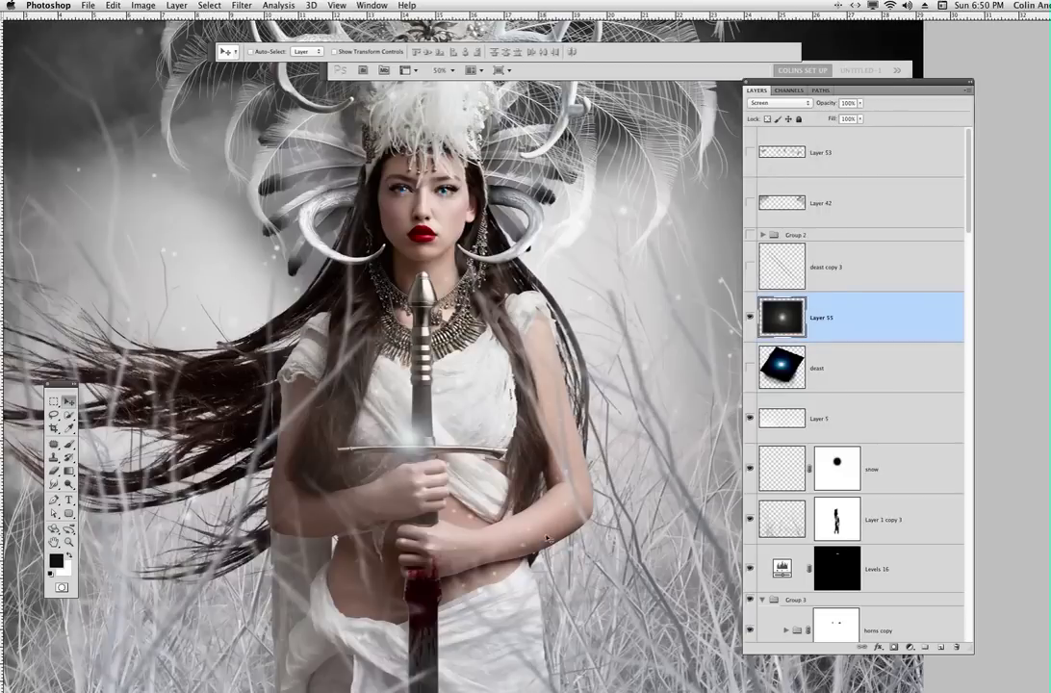
{"action": "mouse_move", "coordinate": [566, 427]}
{"action": "left_mouse_down"}
{"action": "mouse_move", "coordinate": [566, 401]}
{"action": "mouse_move", "coordinate": [569, 420]}
{"action": "mouse_move", "coordinate": [573, 409]}
{"action": "left_mouse_up"}
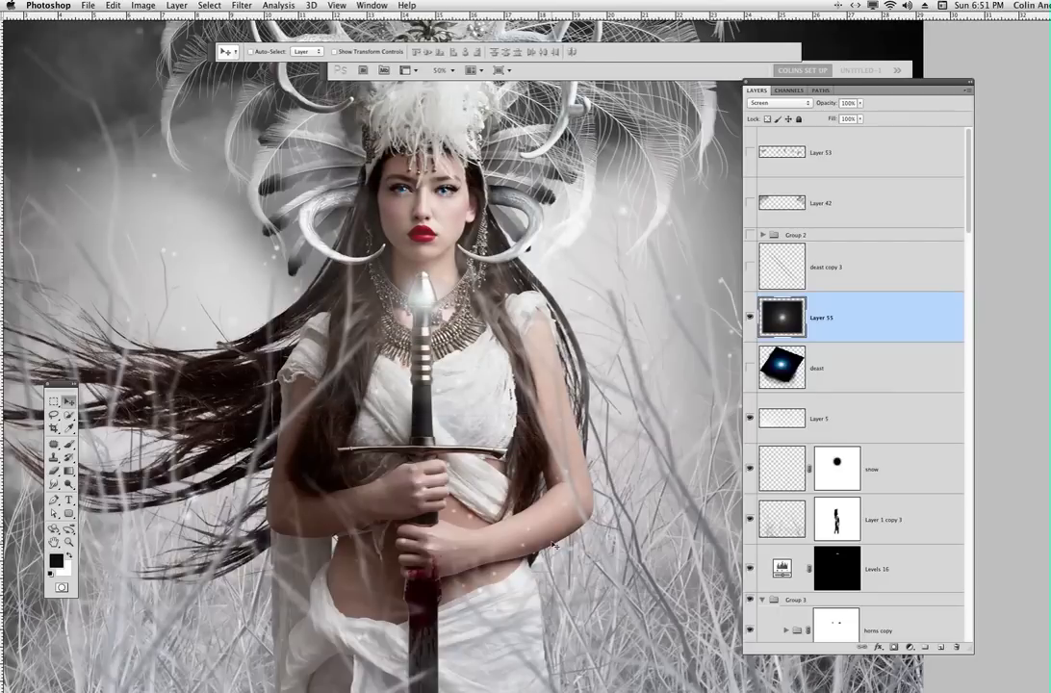
Step: Brighten the lens flare layer with Levels, setting the input black point to 9 and the white point to 145
{"action": "key", "text": "super+l"}
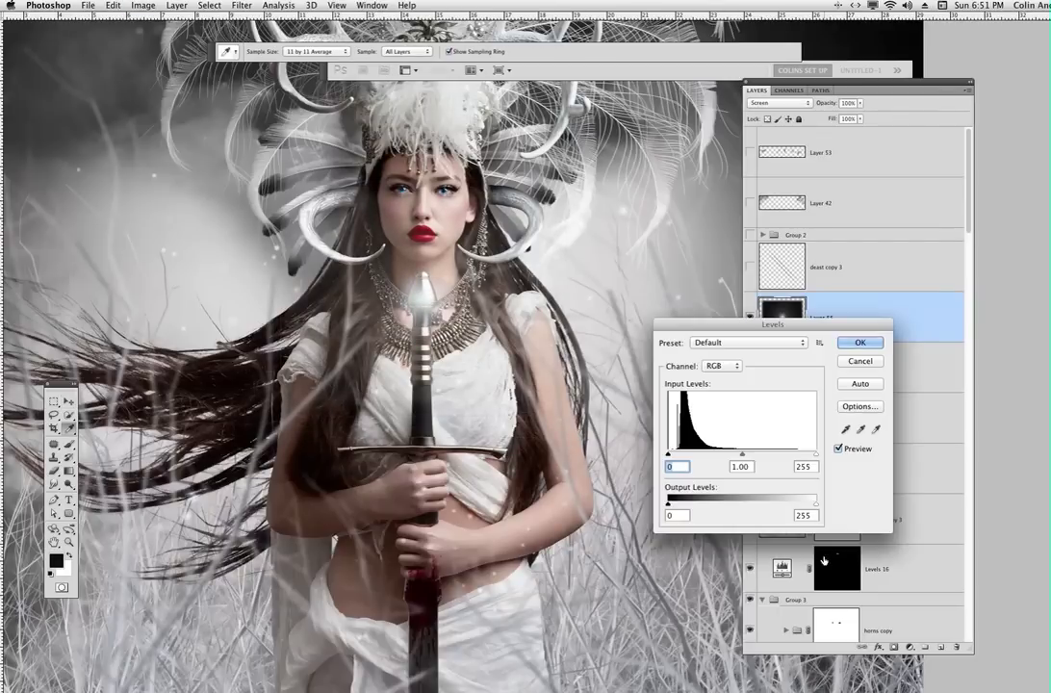
{"action": "left_click_drag", "start_coordinate": [797, 326], "coordinate": [665, 273]}
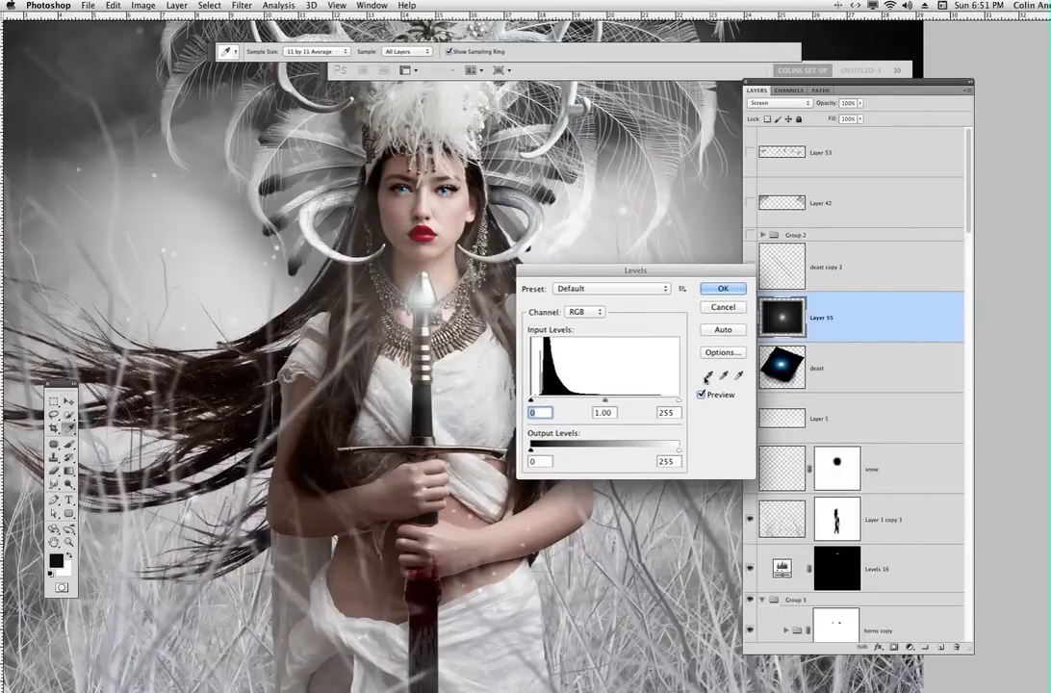
{"action": "left_click_drag", "start_coordinate": [678, 399], "coordinate": [611, 401]}
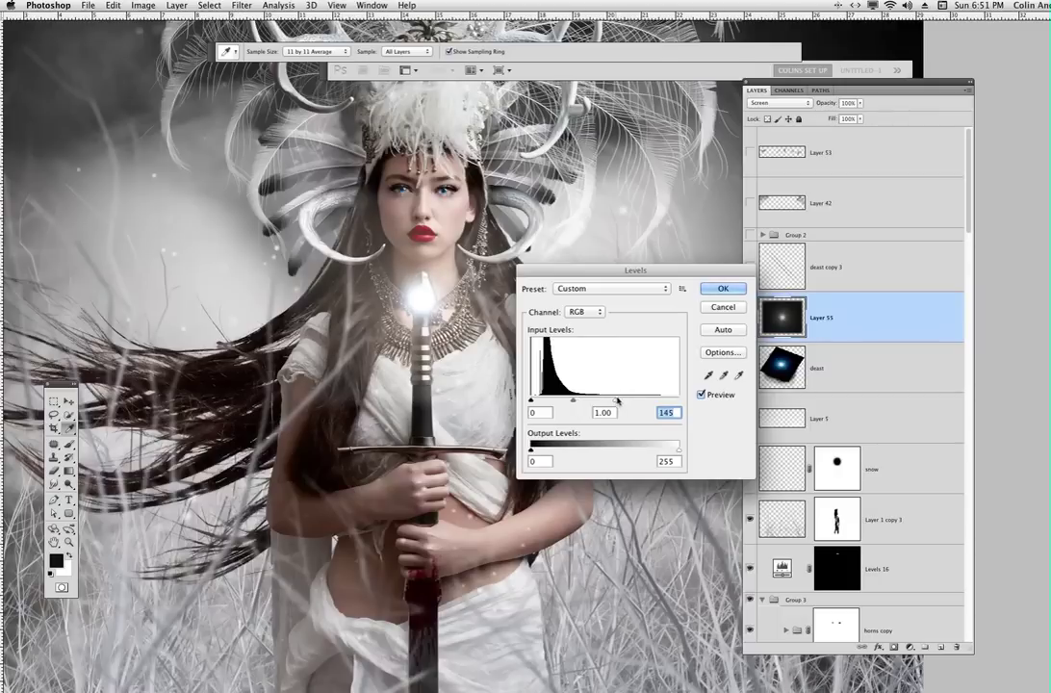
{"action": "left_click_drag", "start_coordinate": [532, 401], "coordinate": [536, 399]}
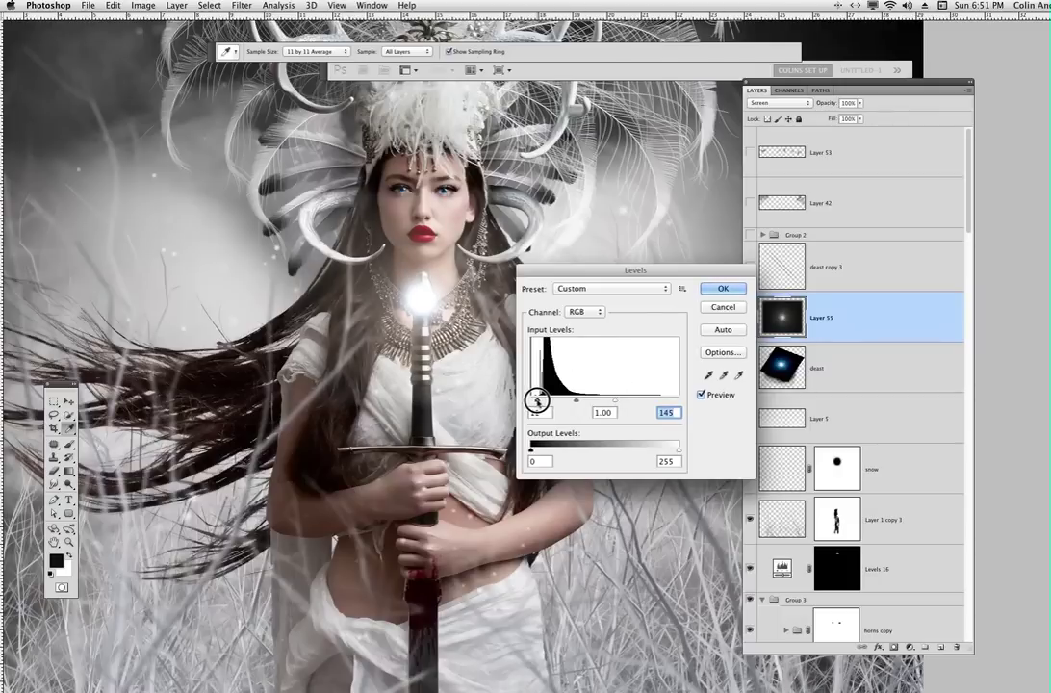
{"action": "left_click_drag", "start_coordinate": [540, 399], "coordinate": [537, 403]}
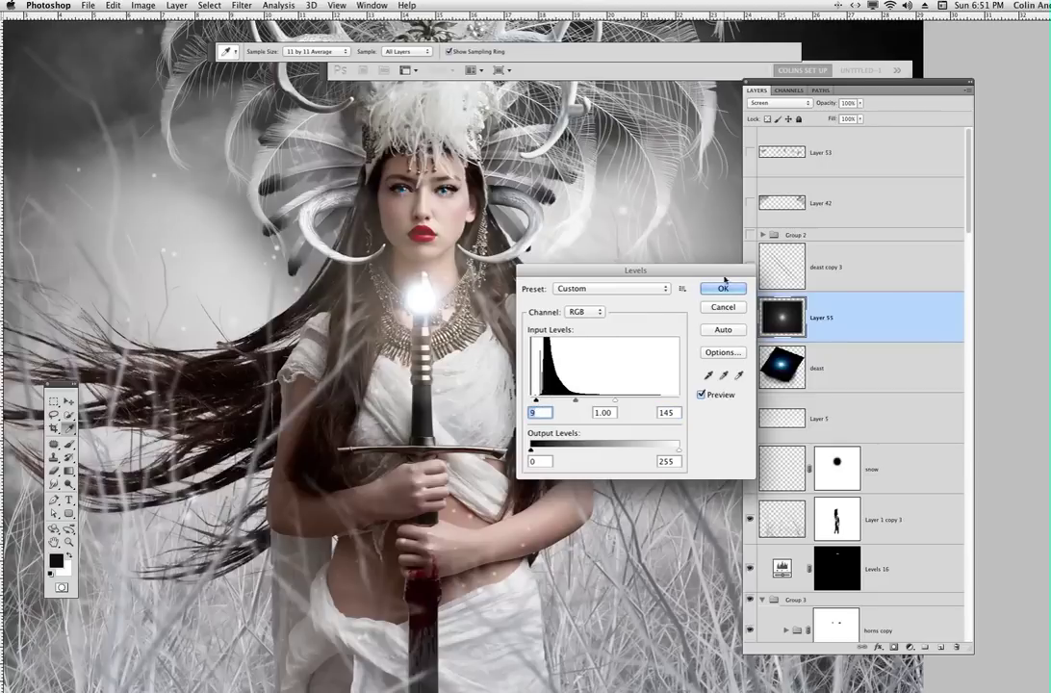
{"action": "left_click", "coordinate": [723, 289]}
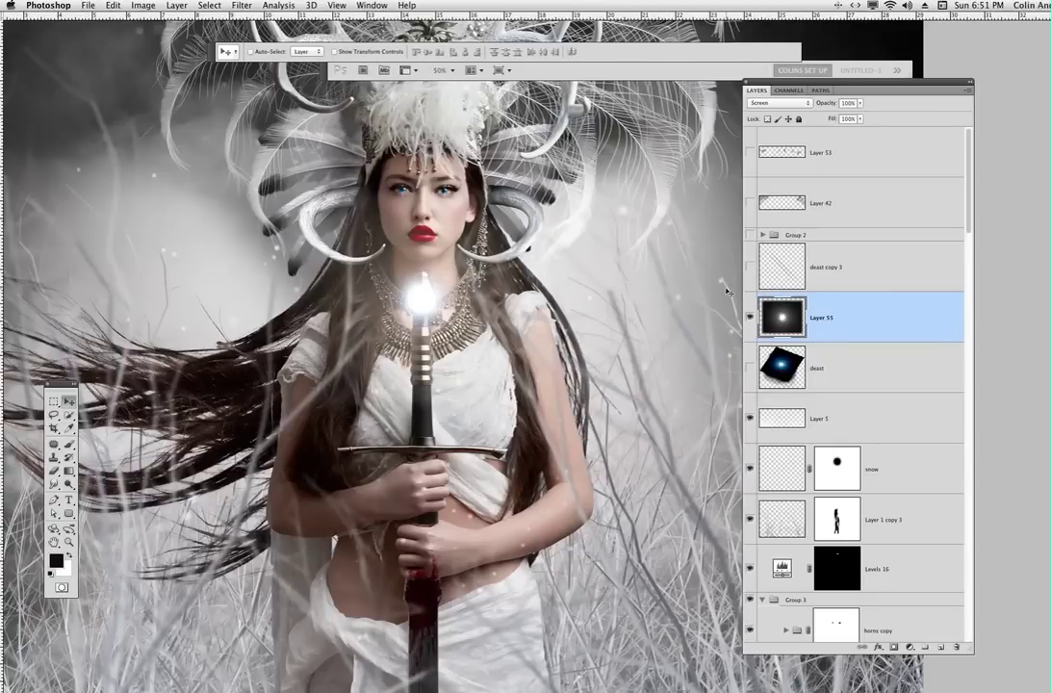
Step: Tint the lens flare blue with a midtone Color Balance of -72 cyan-red and +85 yellow-blue
{"action": "key", "text": "ctrl+b"}
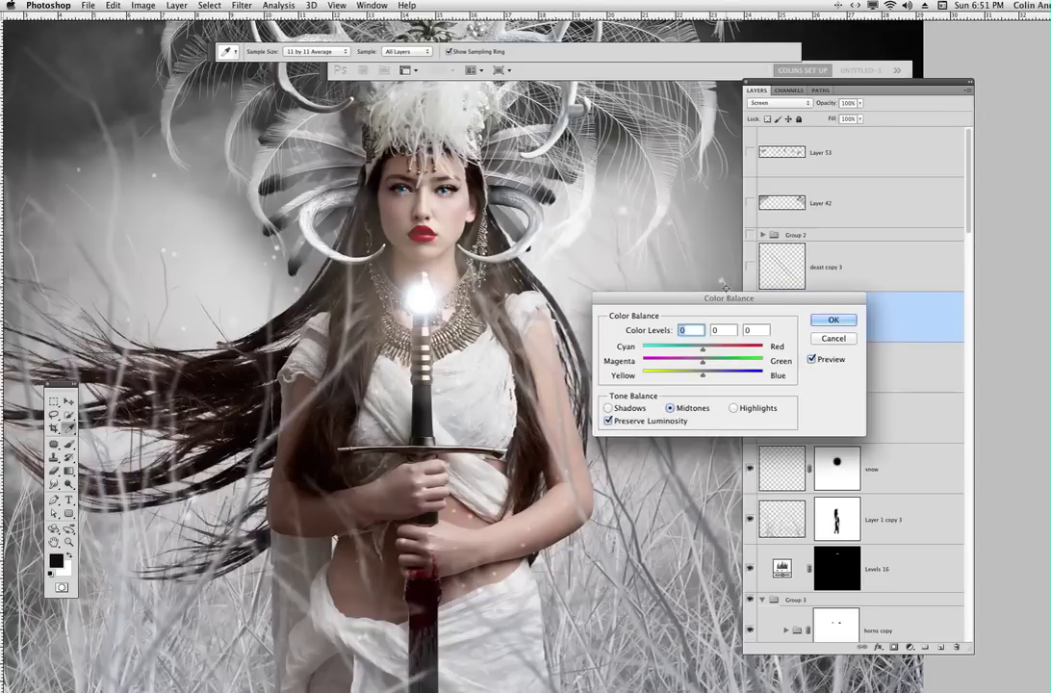
{"action": "left_click_drag", "start_coordinate": [721, 372], "coordinate": [755, 377]}
{"action": "left_click_drag", "start_coordinate": [702, 349], "coordinate": [660, 349]}
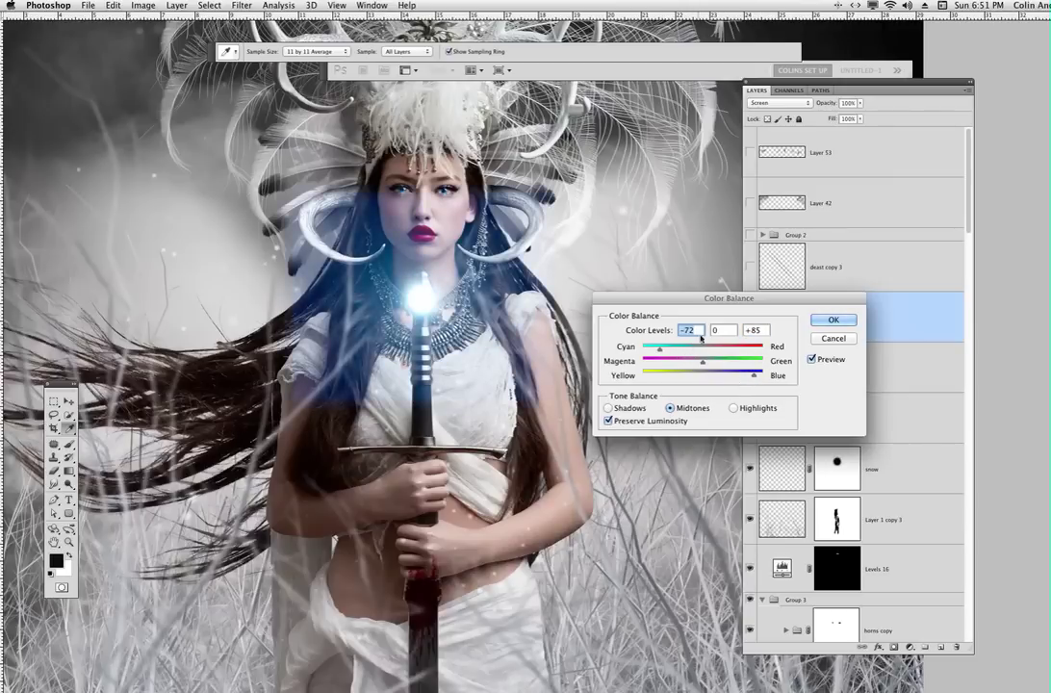
{"action": "left_click", "coordinate": [833, 319]}
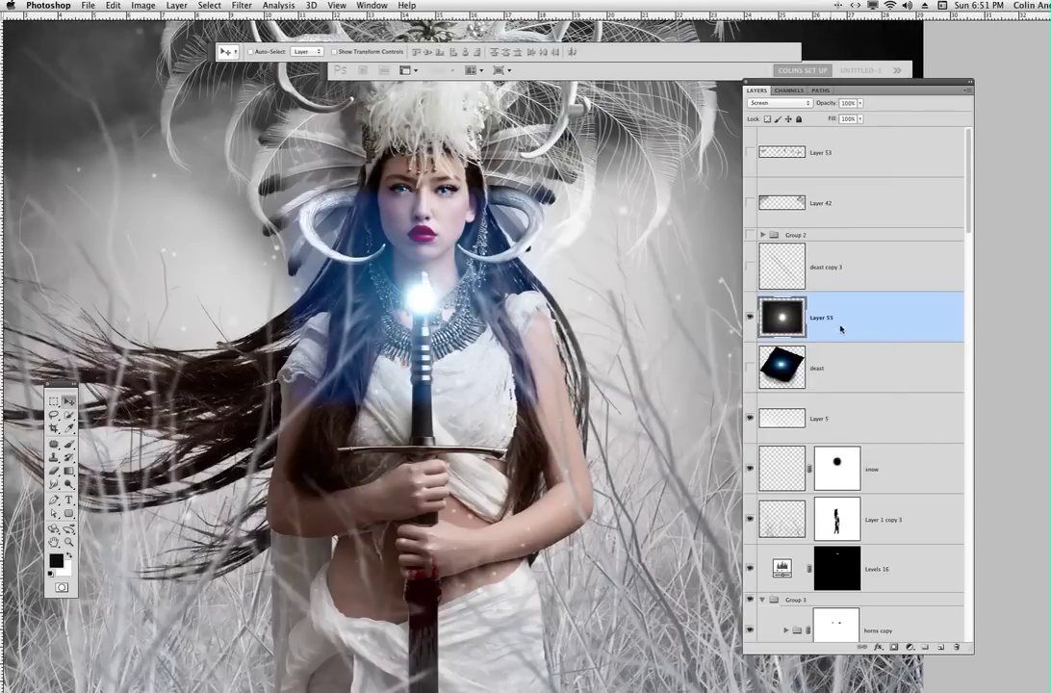
Step: Return the lens flare layer to Normal blending and add a layer mask to it
{"action": "left_click", "coordinate": [771, 102]}
{"action": "left_click", "coordinate": [799, 29]}
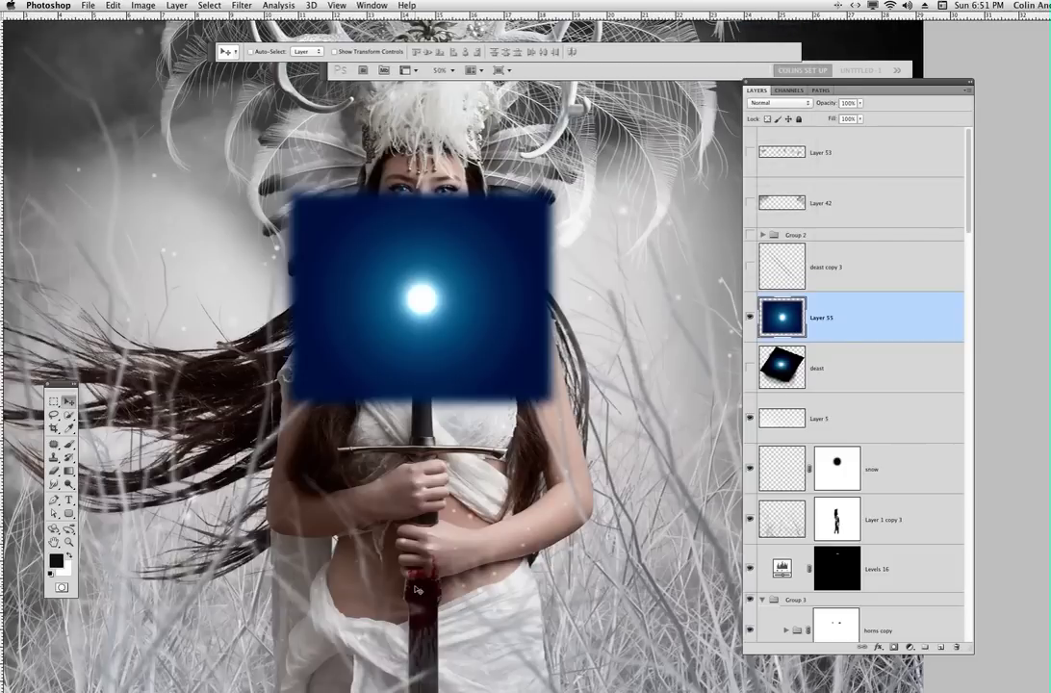
{"action": "left_click", "coordinate": [893, 647]}
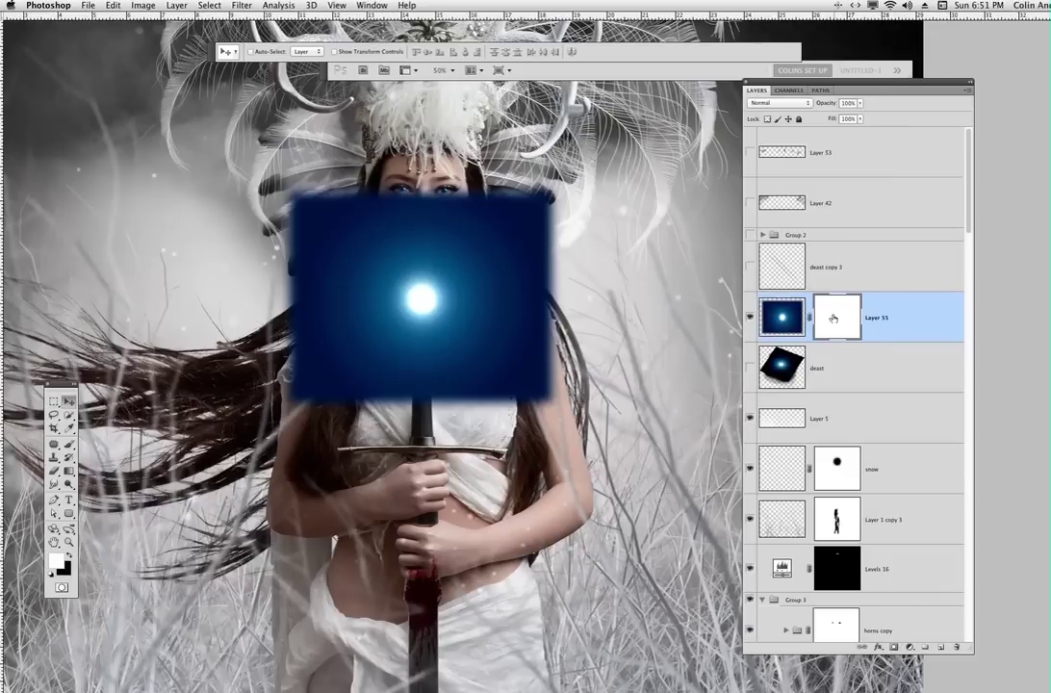
Step: Paint black on the mask along the blue rectangle's upper edge with a soft 360-pixel brush, lowering the flow to 1%
{"action": "left_click", "coordinate": [67, 445]}
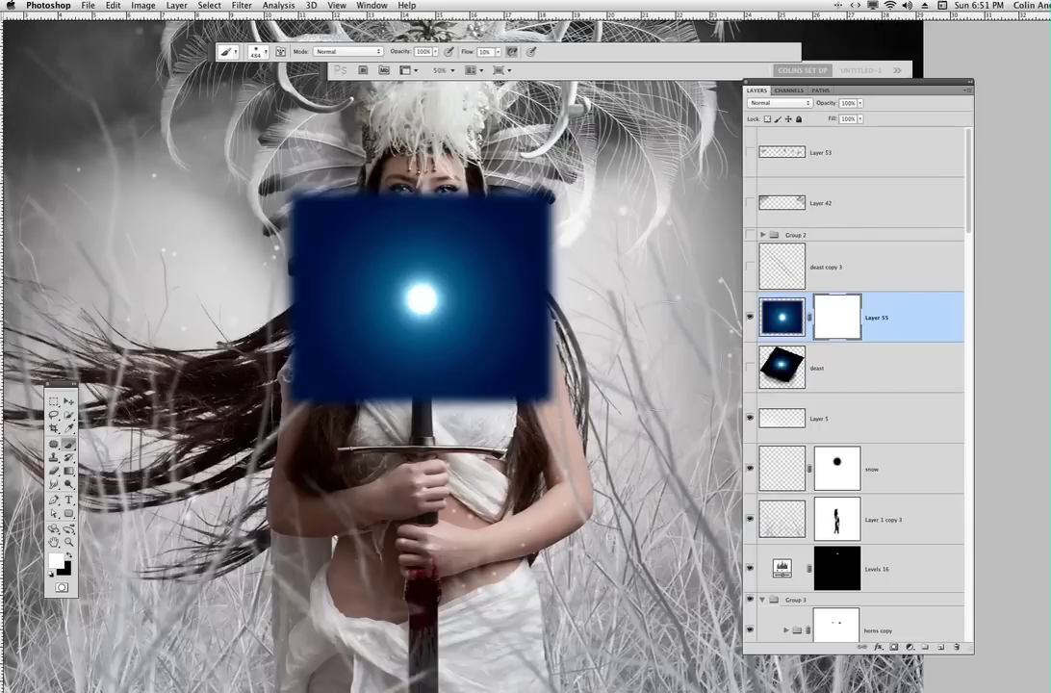
{"action": "key", "text": "x"}
{"action": "right_click", "coordinate": [490, 130]}
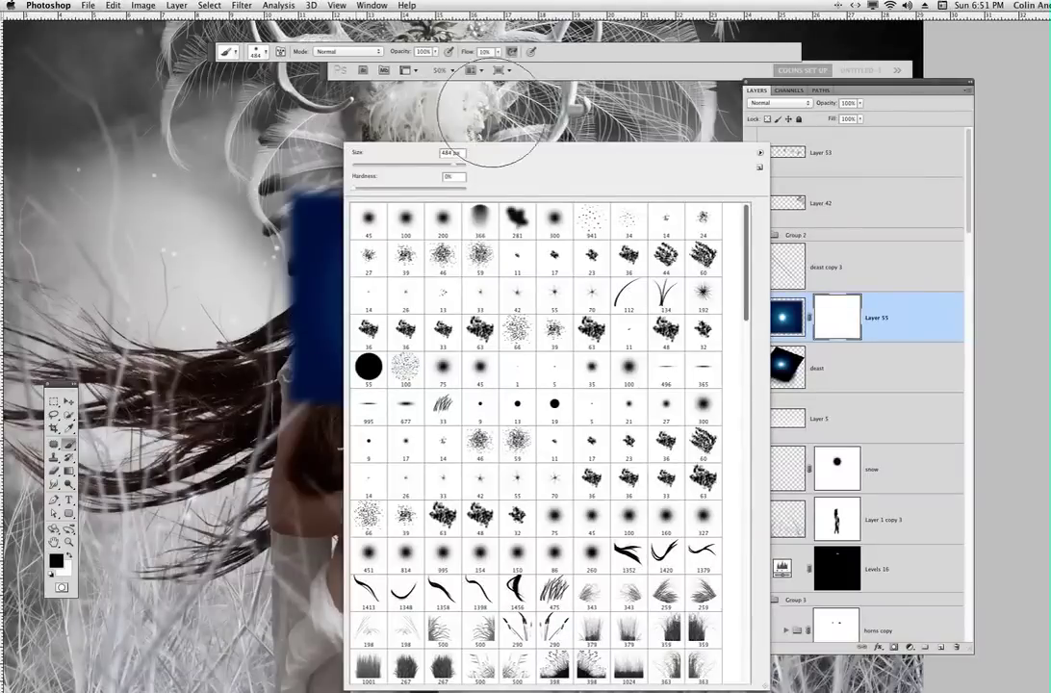
{"action": "left_click_drag", "start_coordinate": [454, 164], "coordinate": [448, 165]}
{"action": "mouse_move", "coordinate": [313, 182]}
{"action": "left_mouse_down"}
{"action": "mouse_move", "coordinate": [298, 202]}
{"action": "mouse_move", "coordinate": [291, 191]}
{"action": "mouse_move", "coordinate": [311, 183]}
{"action": "left_mouse_up"}
{"action": "left_click", "coordinate": [498, 52]}
{"action": "mouse_move", "coordinate": [501, 66]}
{"action": "left_mouse_down"}
{"action": "mouse_move", "coordinate": [526, 68]}
{"action": "mouse_move", "coordinate": [452, 67]}
{"action": "left_mouse_up"}
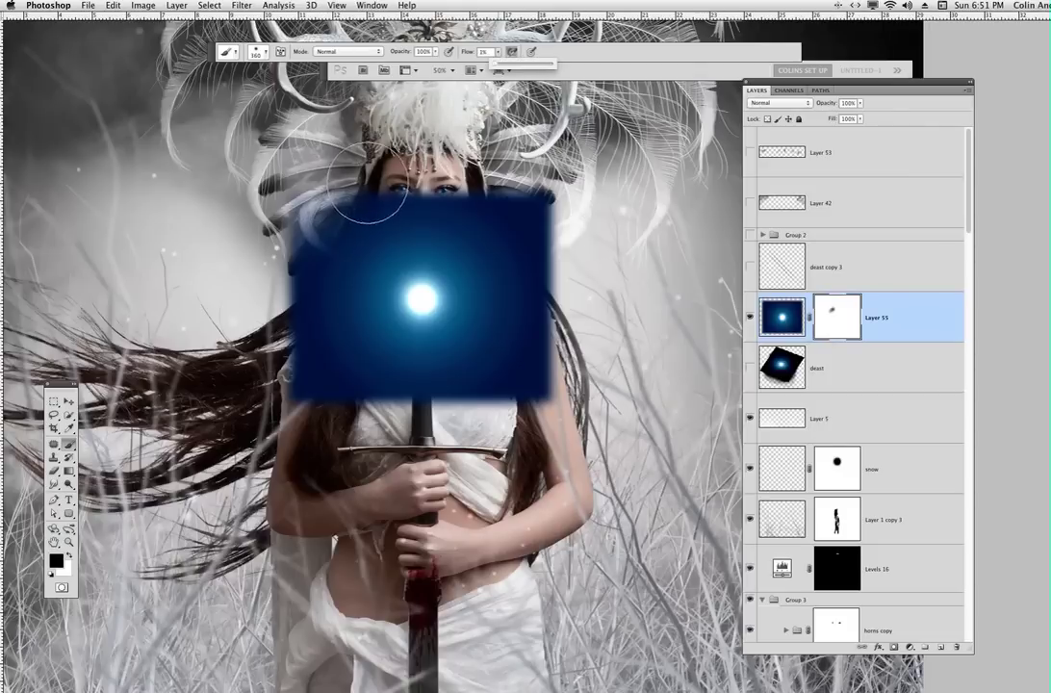
{"action": "mouse_move", "coordinate": [368, 182]}
{"action": "left_mouse_down"}
{"action": "mouse_move", "coordinate": [469, 180]}
{"action": "mouse_move", "coordinate": [452, 175]}
{"action": "mouse_move", "coordinate": [542, 199]}
{"action": "left_mouse_up"}
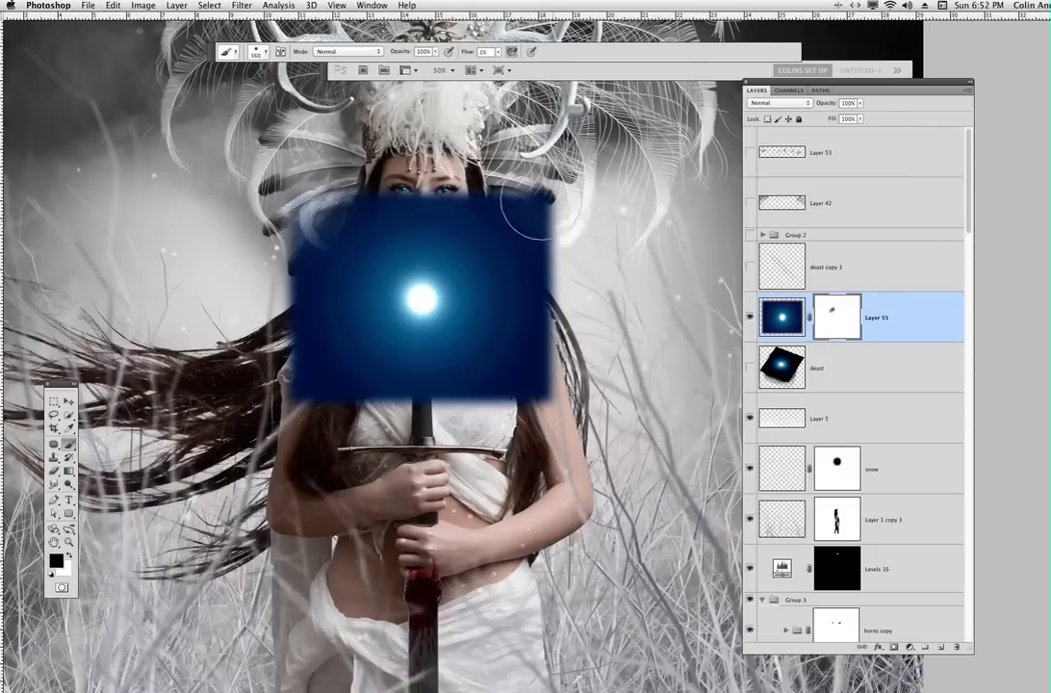
Step: Raise the brush flow to 72% and mask away the blue rectangle's edges and corners all around the flare
{"action": "left_click", "coordinate": [497, 52]}
{"action": "left_click_drag", "start_coordinate": [495, 64], "coordinate": [540, 63]}
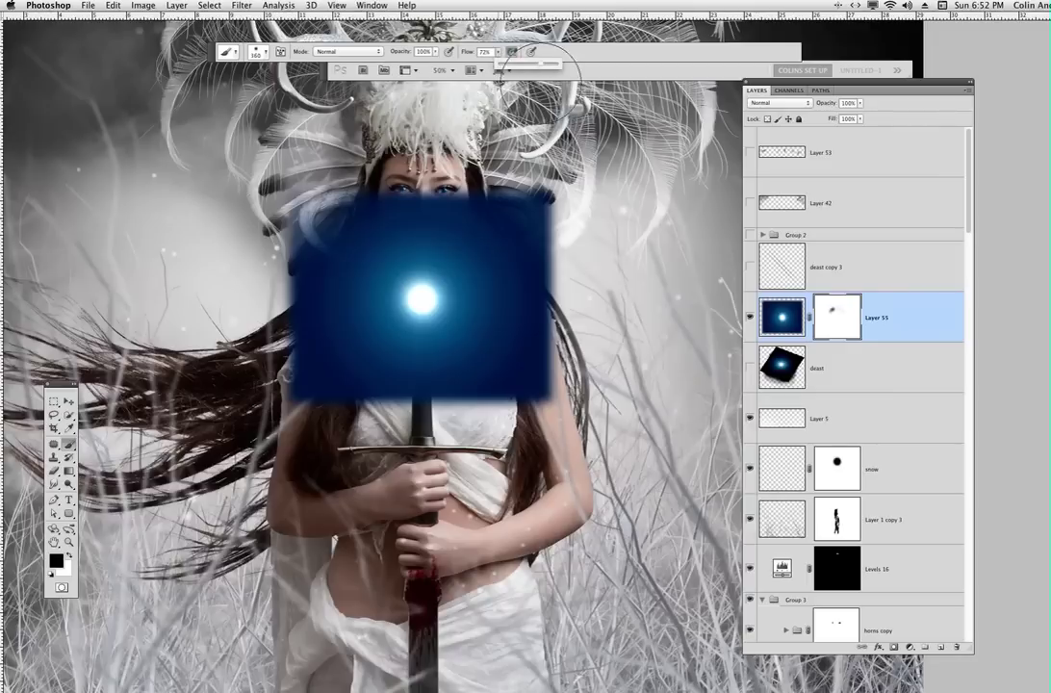
{"action": "mouse_move", "coordinate": [516, 186]}
{"action": "left_mouse_down"}
{"action": "mouse_move", "coordinate": [541, 275]}
{"action": "mouse_move", "coordinate": [517, 412]}
{"action": "mouse_move", "coordinate": [320, 432]}
{"action": "mouse_move", "coordinate": [205, 303]}
{"action": "left_mouse_up"}
{"action": "mouse_move", "coordinate": [199, 258]}
{"action": "left_mouse_down"}
{"action": "mouse_move", "coordinate": [380, 121]}
{"action": "mouse_move", "coordinate": [205, 301]}
{"action": "mouse_move", "coordinate": [254, 423]}
{"action": "left_mouse_up"}
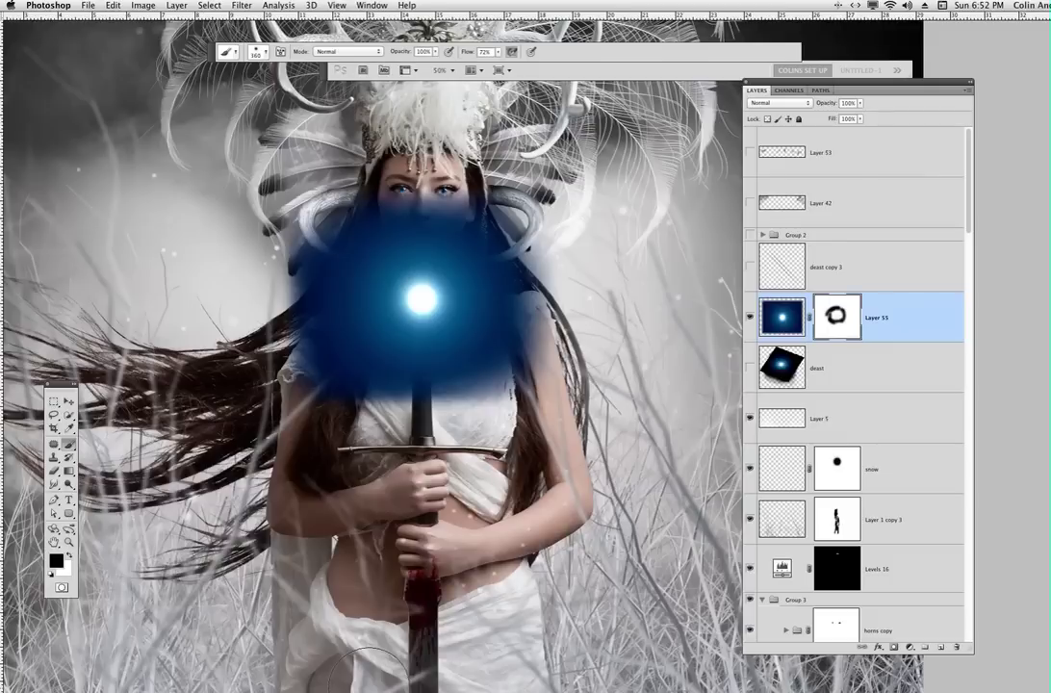
Step: Set the masked flare layer to Screen and nudge it slightly upward over the sword's pommel
{"action": "left_click_drag", "start_coordinate": [779, 102], "coordinate": [772, 170]}
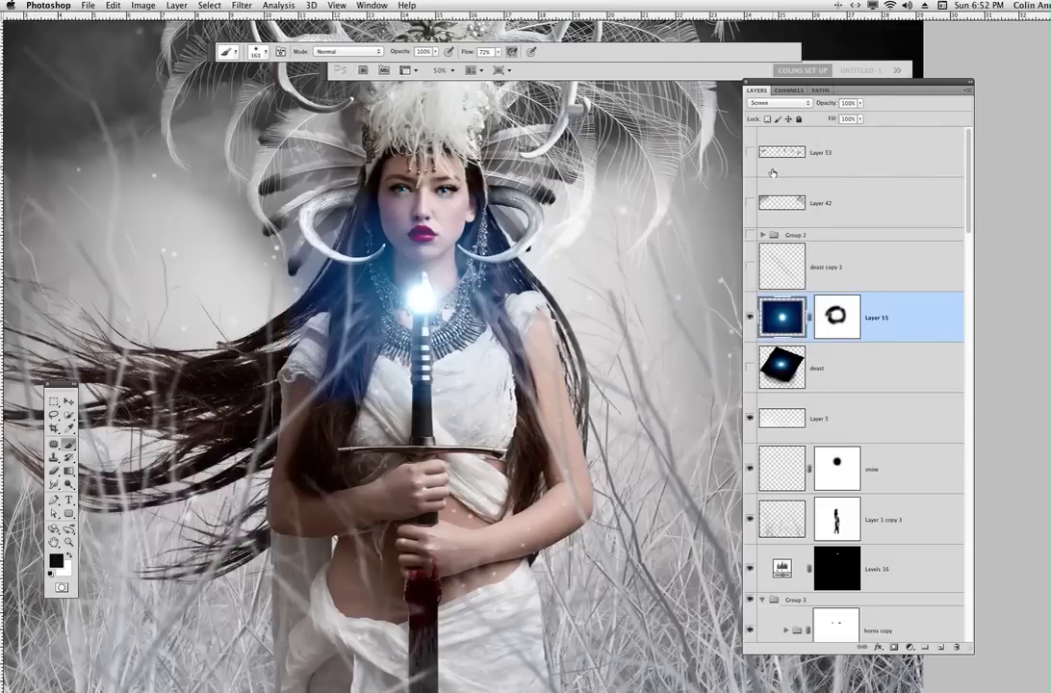
{"action": "key", "text": "v"}
{"action": "left_click_drag", "start_coordinate": [580, 434], "coordinate": [582, 424]}
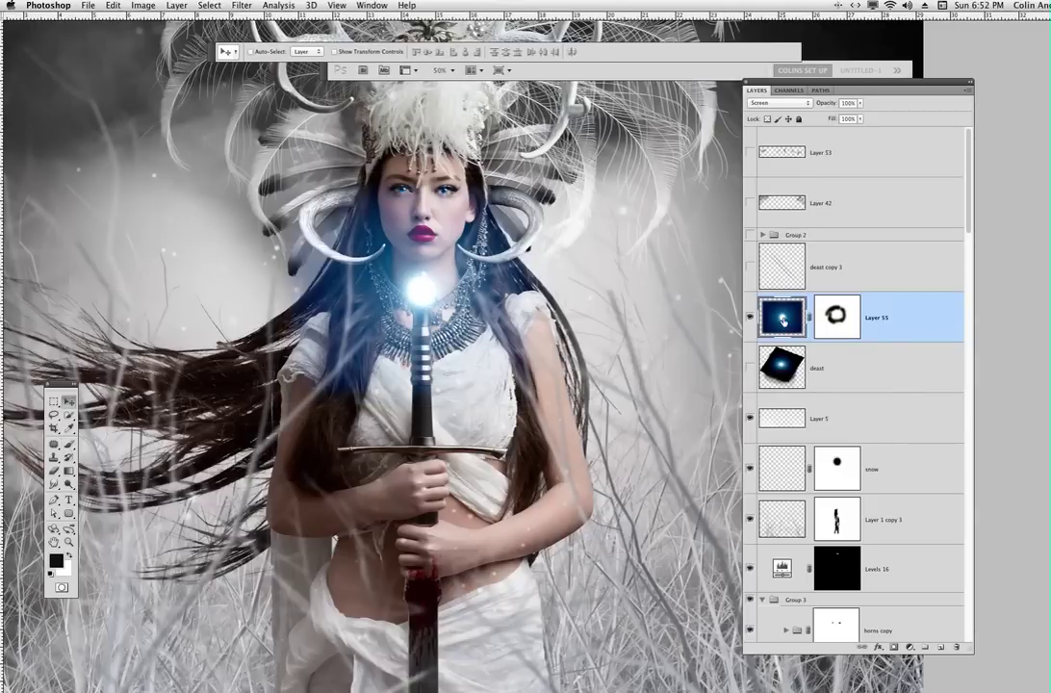
Step: Soften the blue lens flare image with a 10.6-pixel Gaussian Blur
{"action": "left_click", "coordinate": [242, 5]}
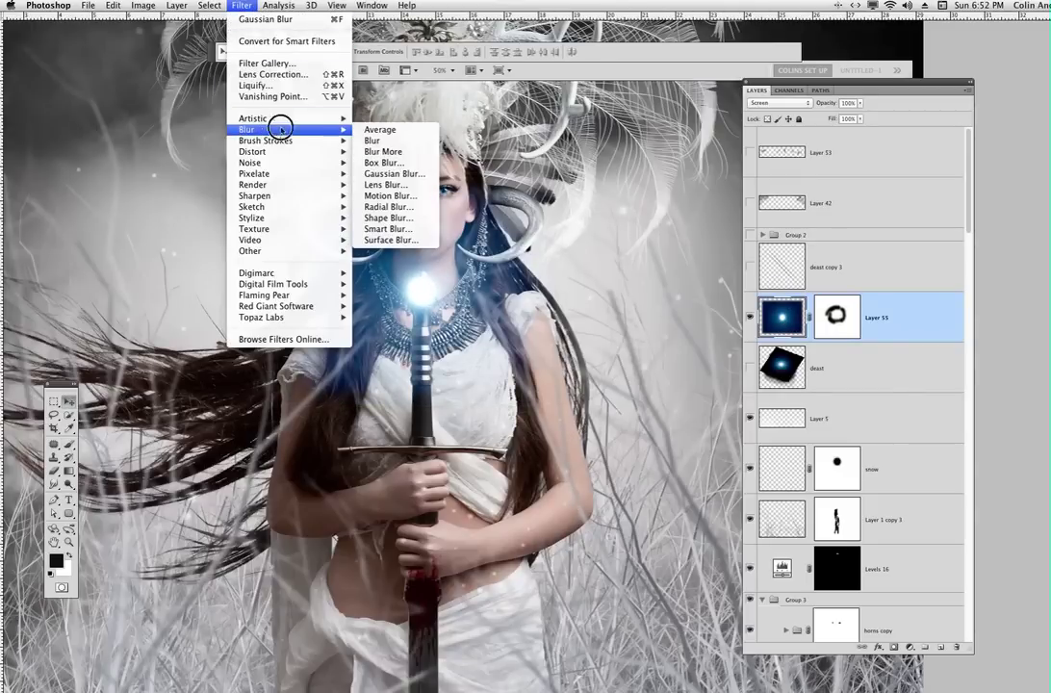
{"action": "left_click", "coordinate": [411, 169]}
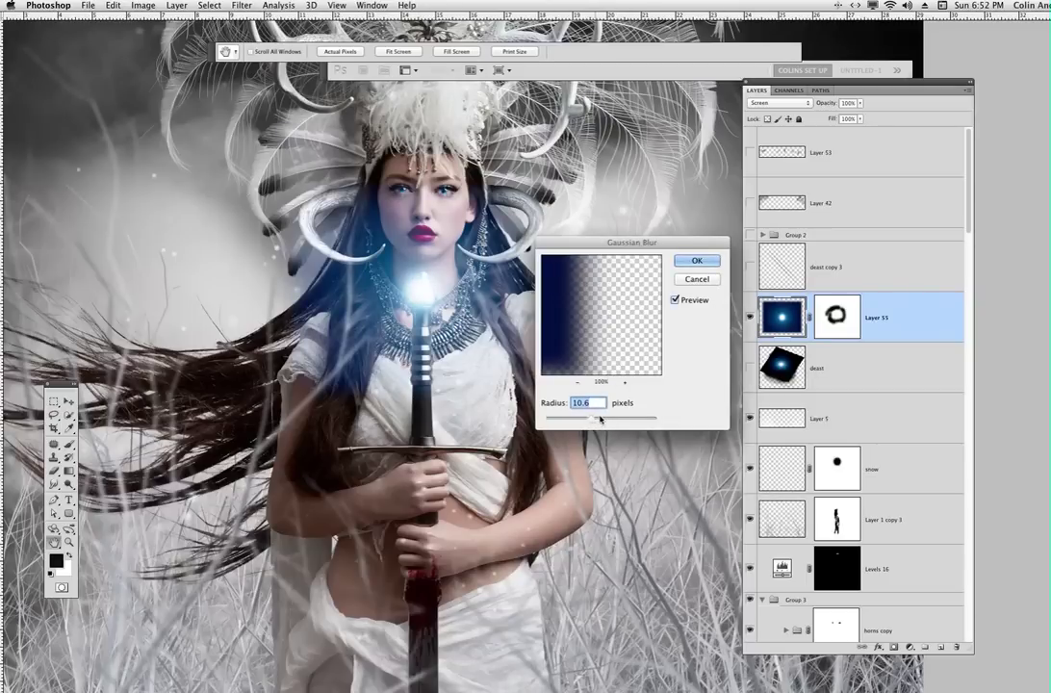
{"action": "left_click", "coordinate": [696, 262]}
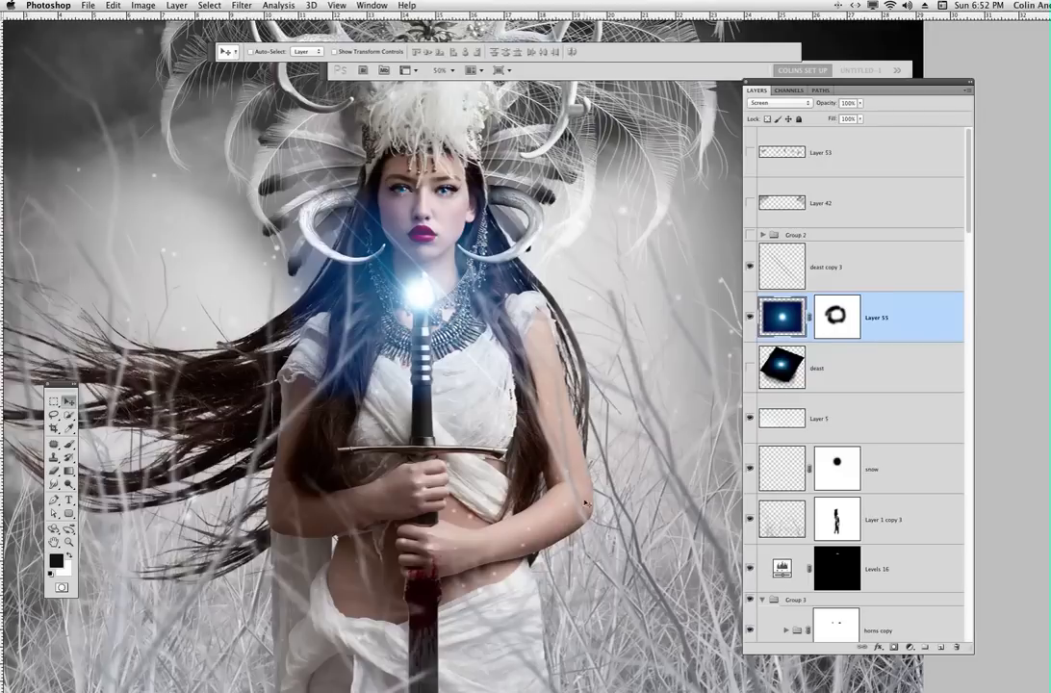
Step: Delete the masked demonstration flare layer, and show and select the original deast layer
{"action": "key", "text": "alt+bracketright"}
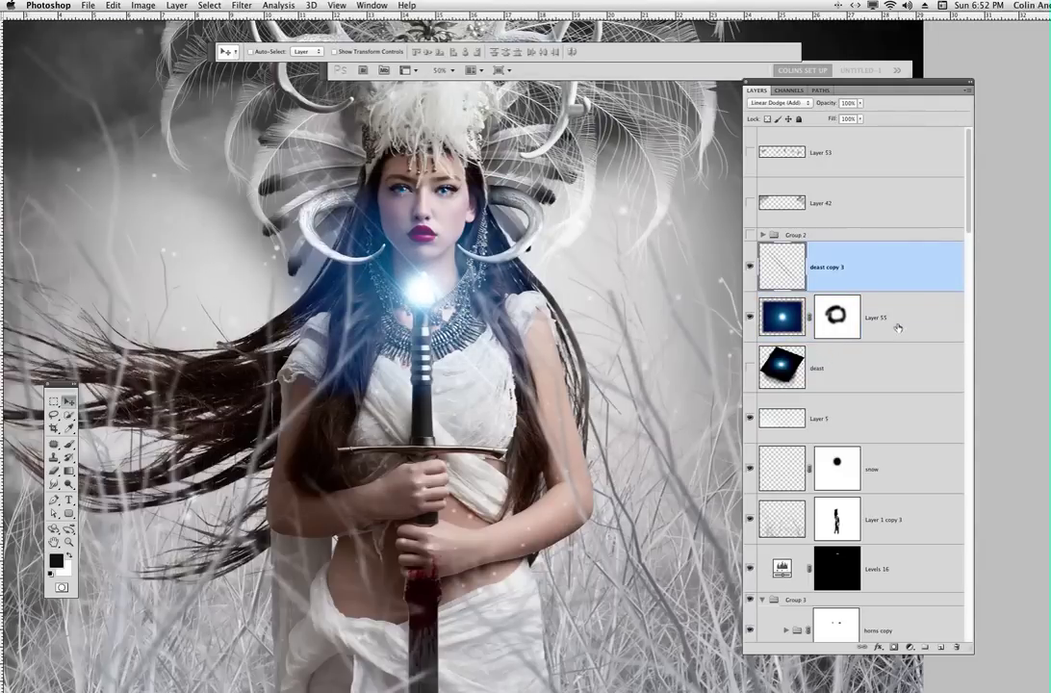
{"action": "left_click_drag", "start_coordinate": [808, 316], "coordinate": [955, 647]}
{"action": "left_click", "coordinate": [821, 316]}
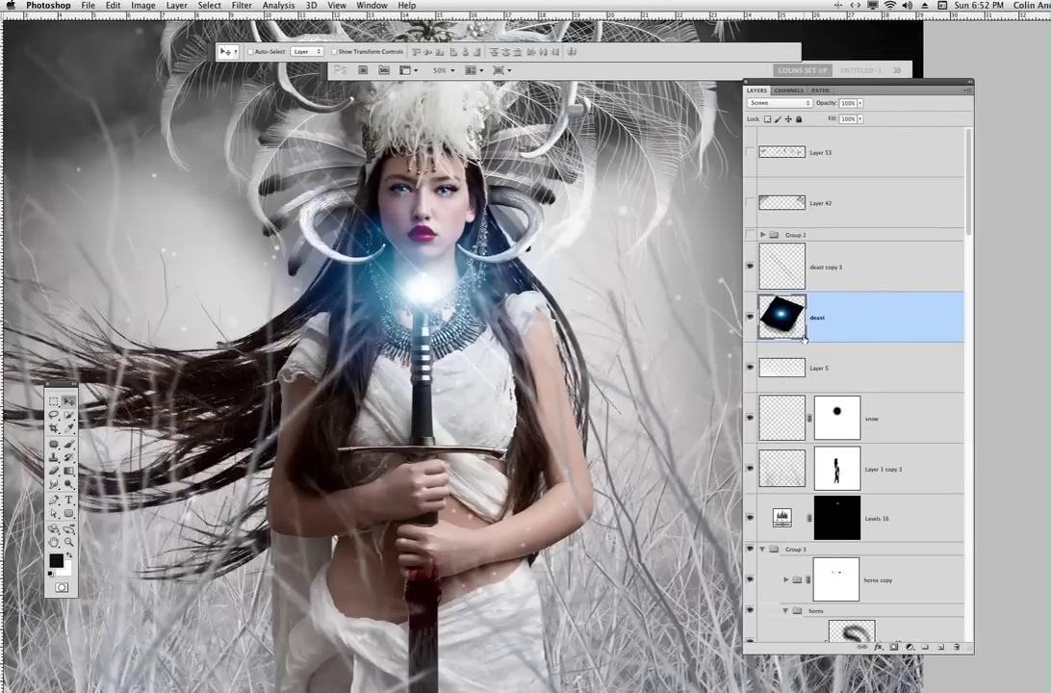
Step: Duplicate the deast layer and squeeze the copy horizontally into a thin vertical light streak beside the woman's neck
{"action": "left_click_drag", "start_coordinate": [803, 337], "coordinate": [941, 639]}
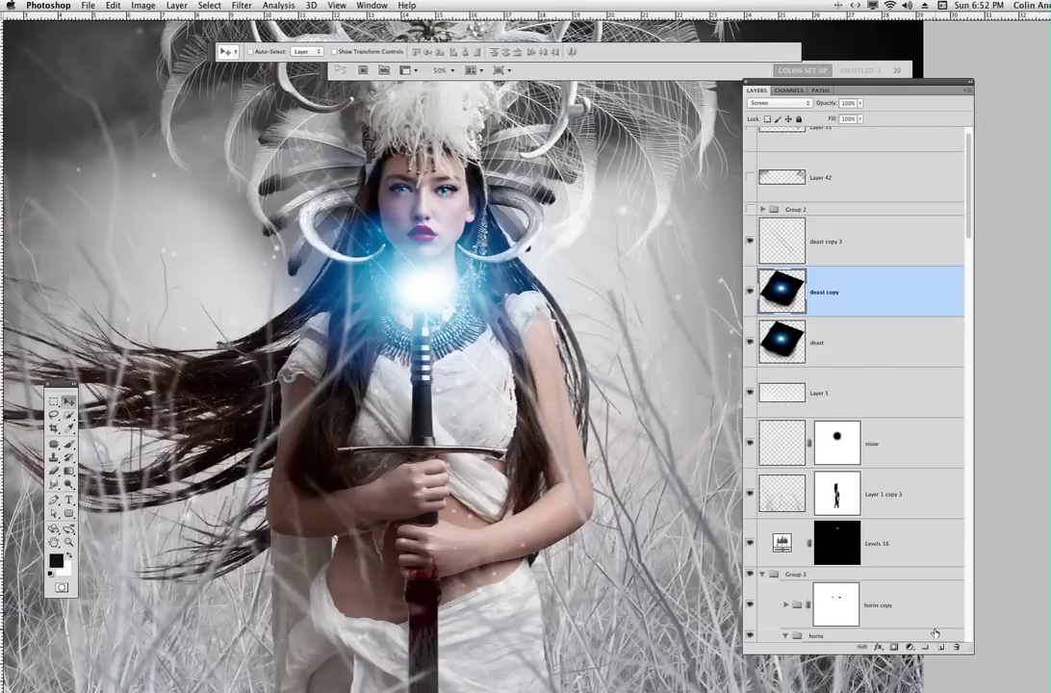
{"action": "key", "text": "super+t"}
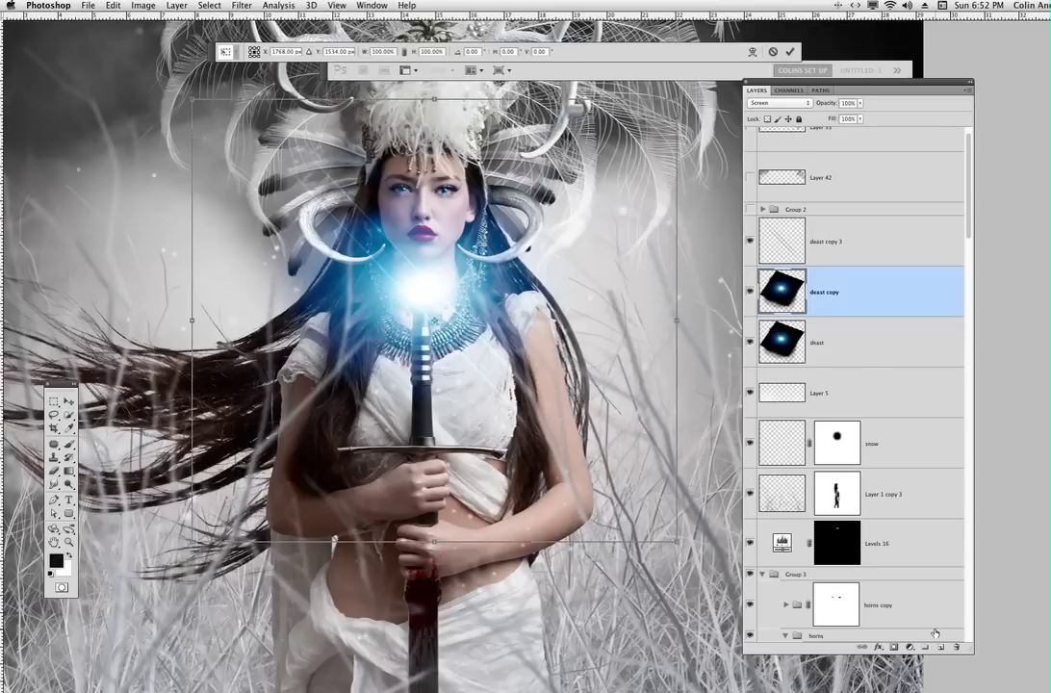
{"action": "left_click_drag", "start_coordinate": [677, 320], "coordinate": [214, 295]}
{"action": "left_click_drag", "start_coordinate": [195, 370], "coordinate": [375, 398]}
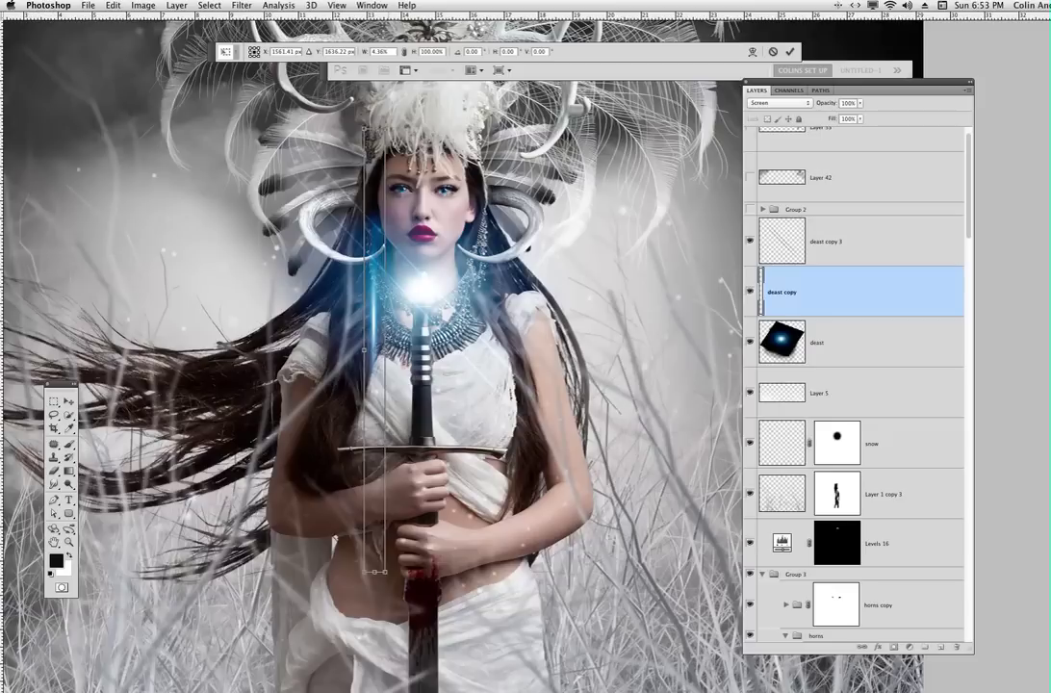
{"action": "left_click_drag", "start_coordinate": [387, 338], "coordinate": [377, 330]}
{"action": "key", "text": "Return"}
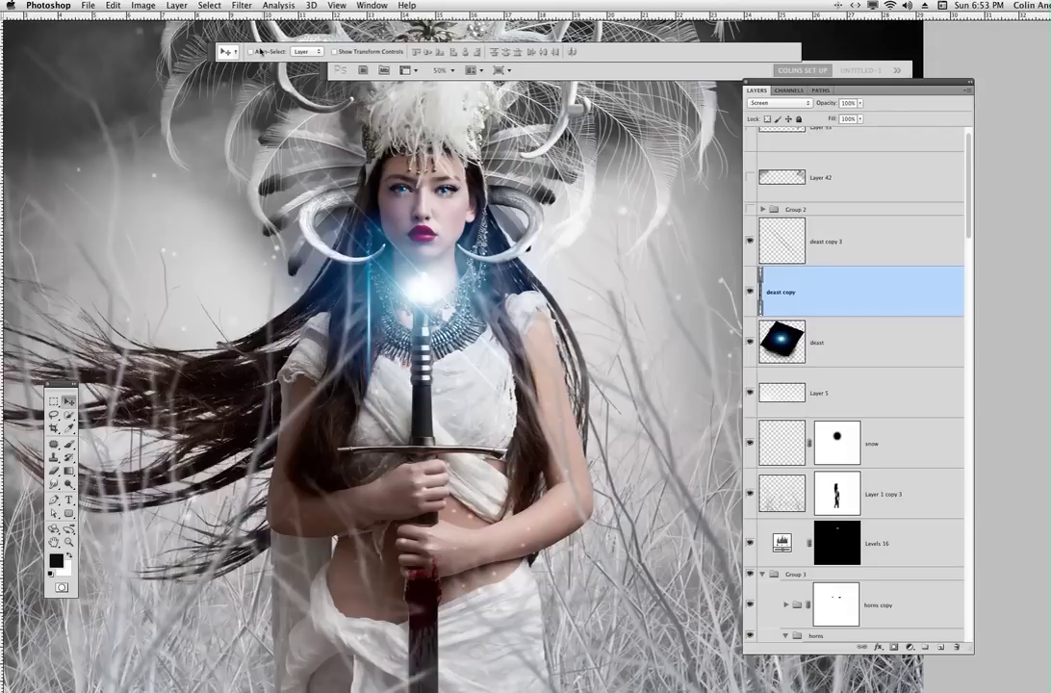
Step: Stretch the vertical light streak on the deast copy layer with a Motion Blur at -90° and a distance of 785 pixels
{"action": "left_click", "coordinate": [241, 5]}
{"action": "mouse_move", "coordinate": [314, 129]}
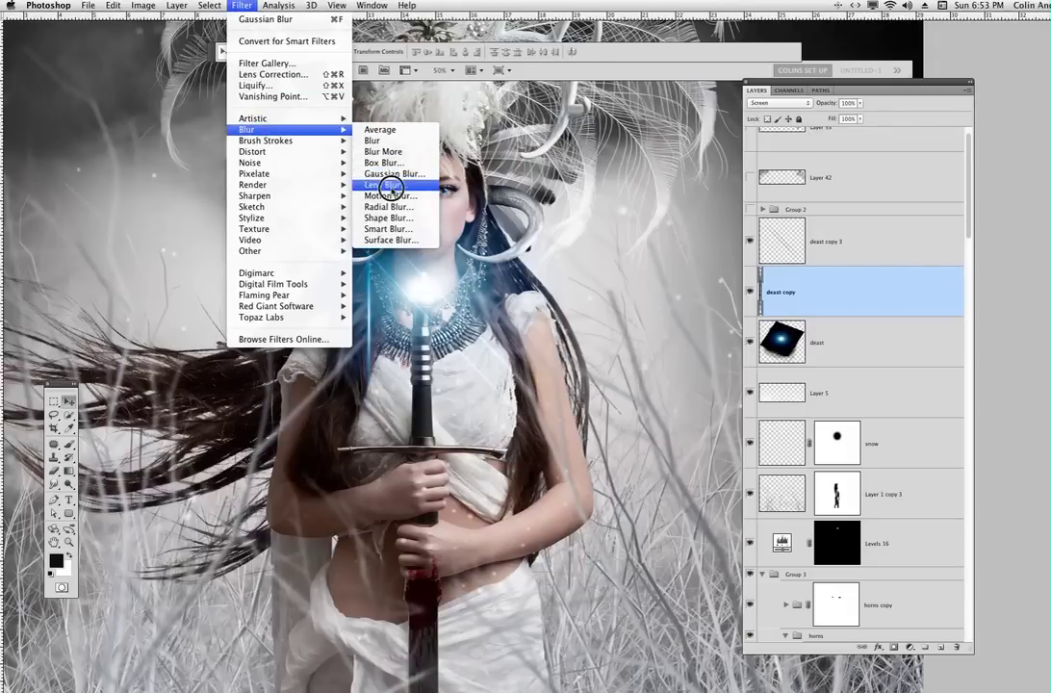
{"action": "left_click", "coordinate": [389, 195]}
{"action": "left_click_drag", "start_coordinate": [947, 229], "coordinate": [579, 158]}
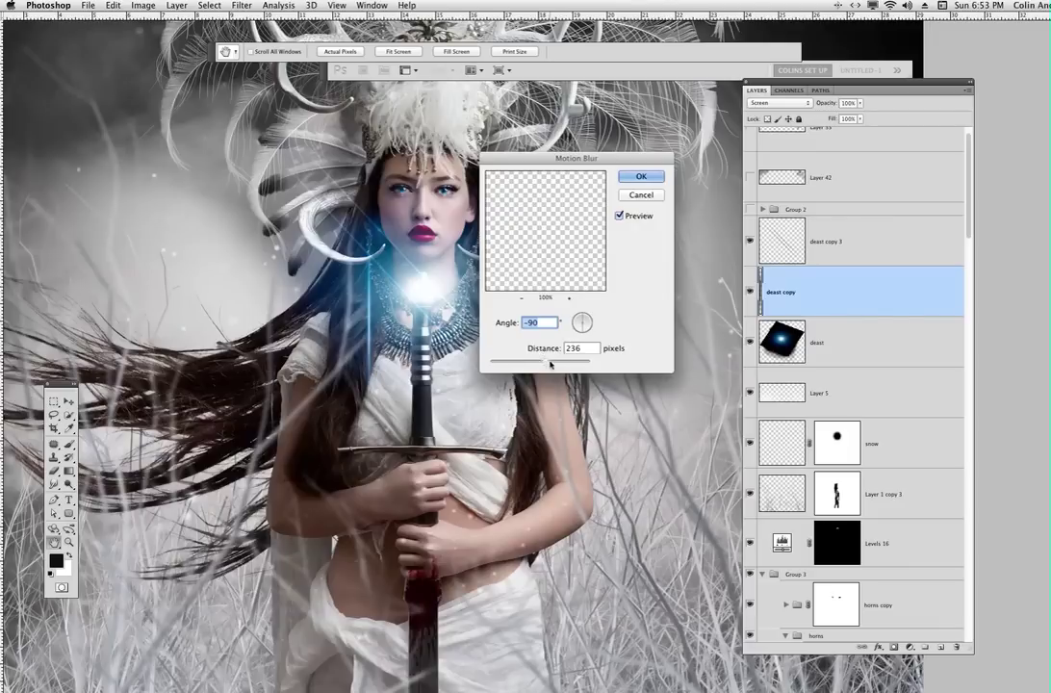
{"action": "left_click_drag", "start_coordinate": [550, 362], "coordinate": [577, 360]}
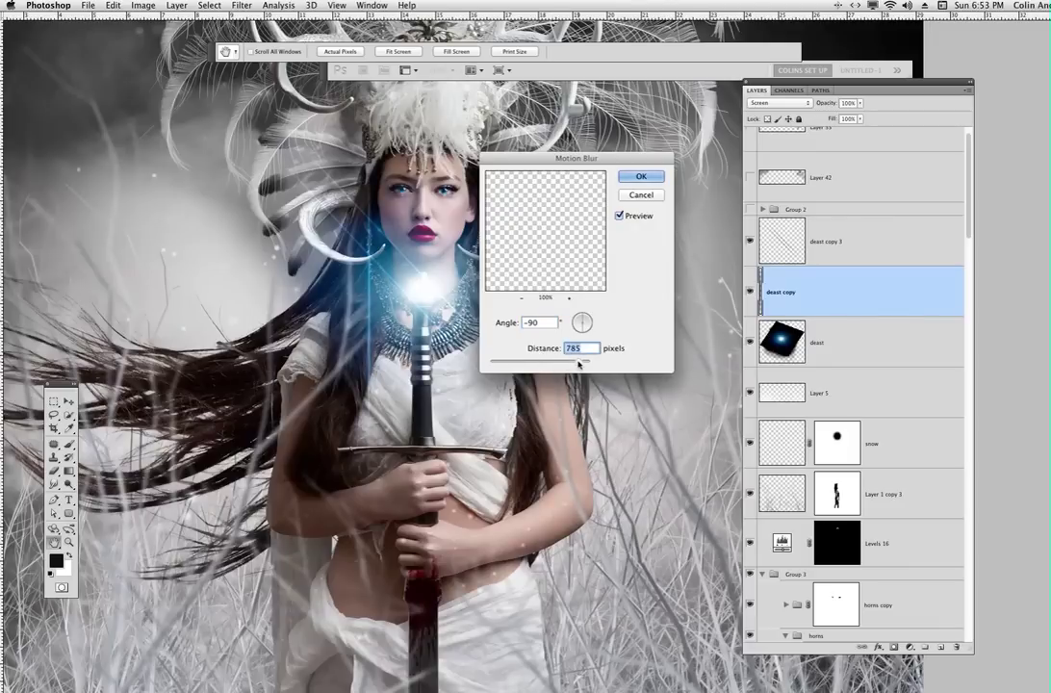
{"action": "left_click", "coordinate": [652, 177]}
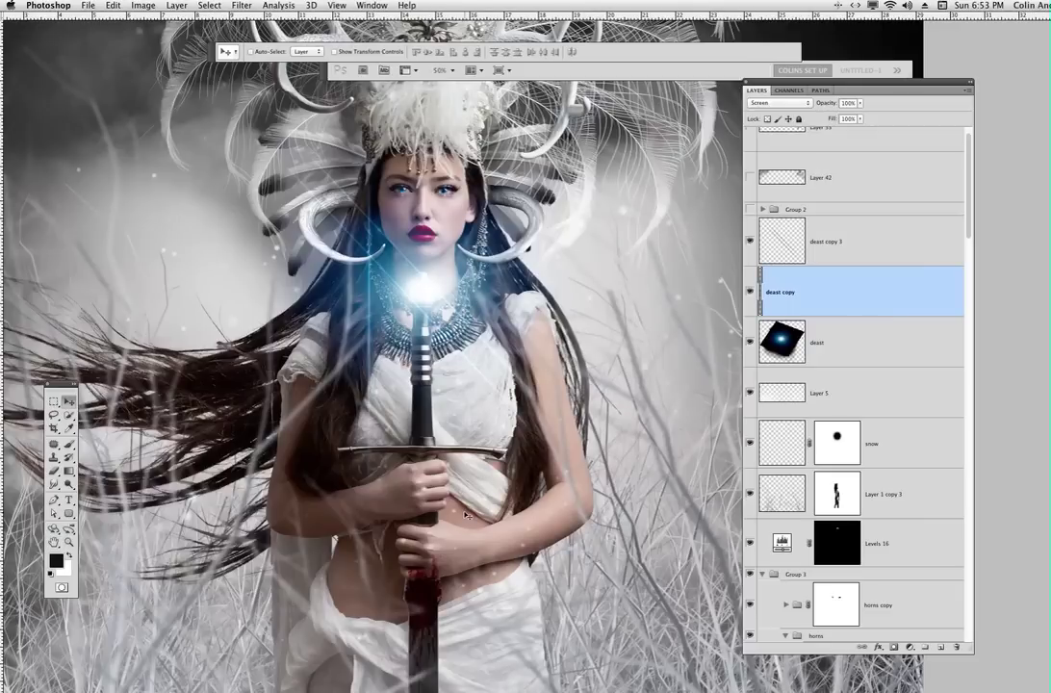
Step: Brighten the light streak with a Levels adjustment, setting the white input to 116 and the black input to about 12
{"action": "key", "text": "super+l"}
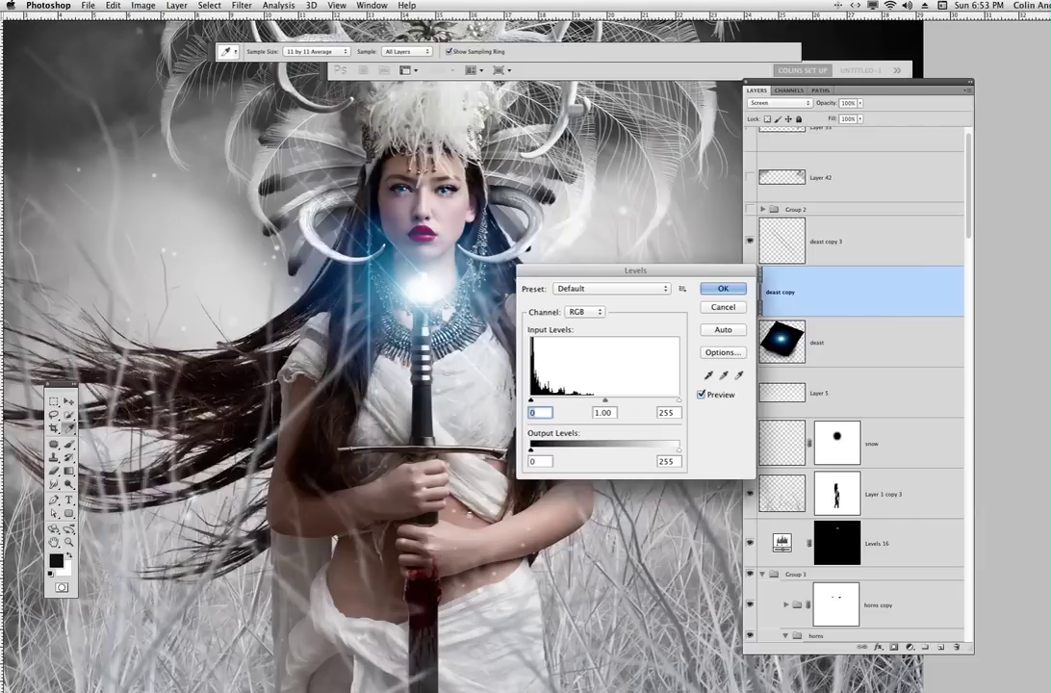
{"action": "left_click_drag", "start_coordinate": [678, 401], "coordinate": [612, 401]}
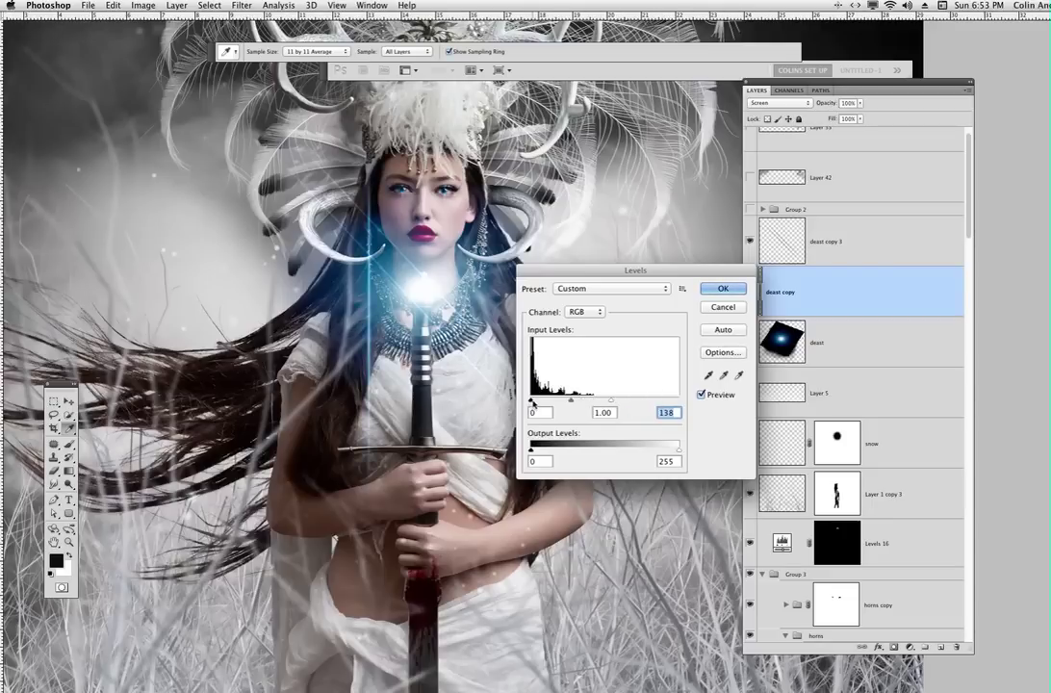
{"action": "mouse_move", "coordinate": [530, 401]}
{"action": "left_mouse_down"}
{"action": "mouse_move", "coordinate": [540, 402]}
{"action": "mouse_move", "coordinate": [530, 402]}
{"action": "left_mouse_up"}
{"action": "left_click_drag", "start_coordinate": [611, 400], "coordinate": [598, 401]}
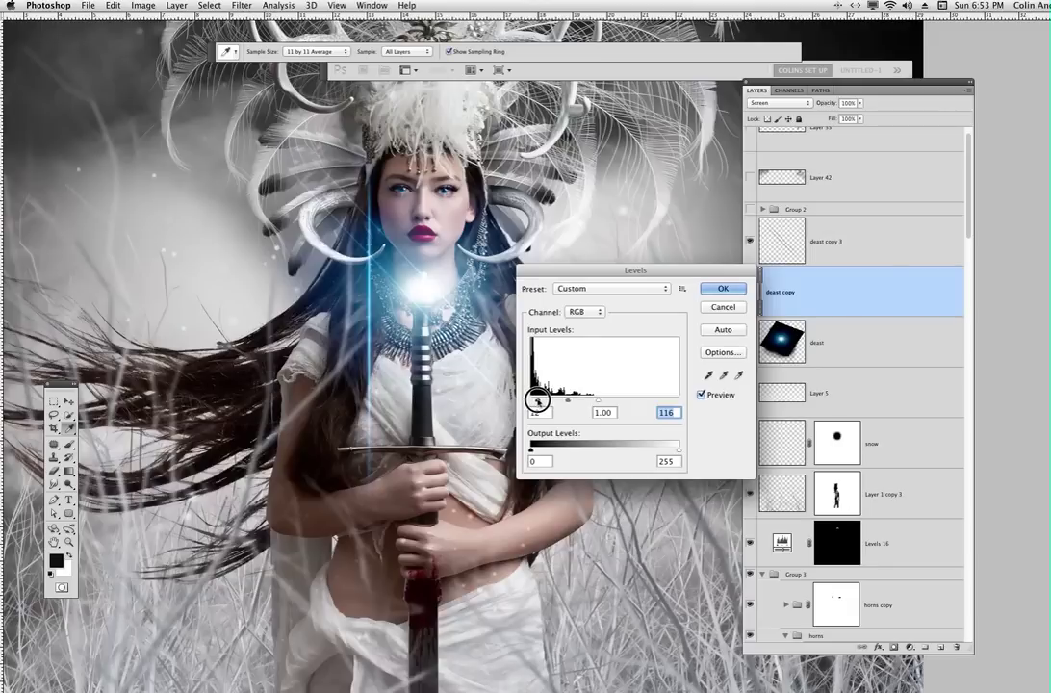
{"action": "mouse_move", "coordinate": [531, 402]}
{"action": "left_mouse_down"}
{"action": "mouse_move", "coordinate": [542, 400]}
{"action": "mouse_move", "coordinate": [524, 402]}
{"action": "mouse_move", "coordinate": [533, 401]}
{"action": "left_mouse_up"}
{"action": "key", "text": "Return"}
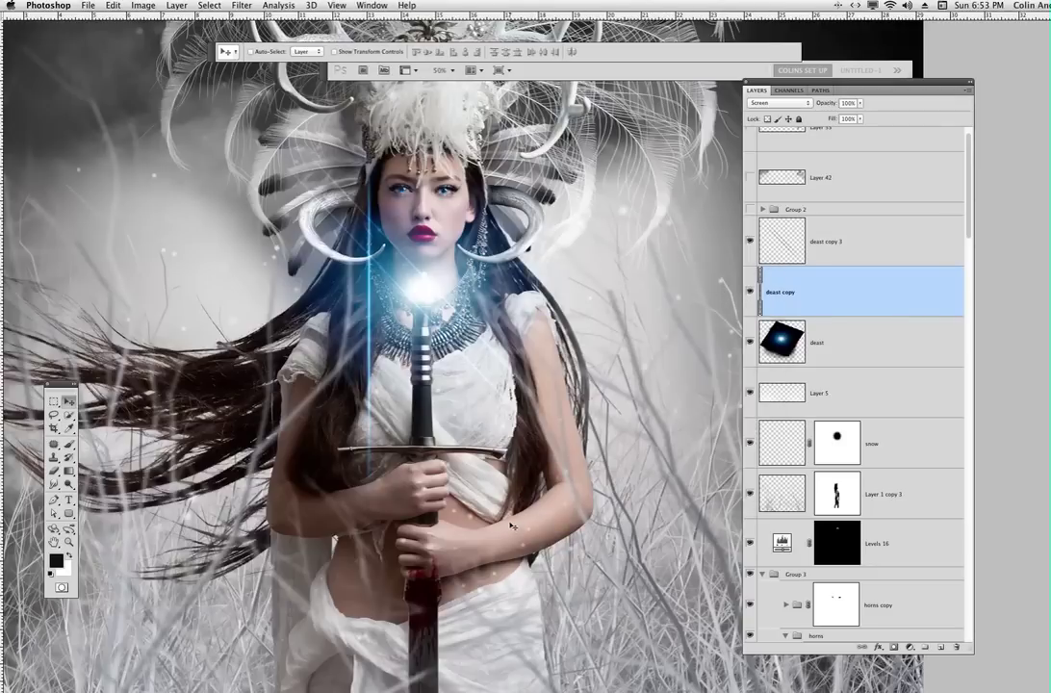
Step: Rotate the light streak about -44.8° and place it diagonally across the glow at the sword's pommel
{"action": "key", "text": "super+t"}
{"action": "left_click_drag", "start_coordinate": [543, 509], "coordinate": [625, 392]}
{"action": "left_click_drag", "start_coordinate": [412, 397], "coordinate": [476, 329]}
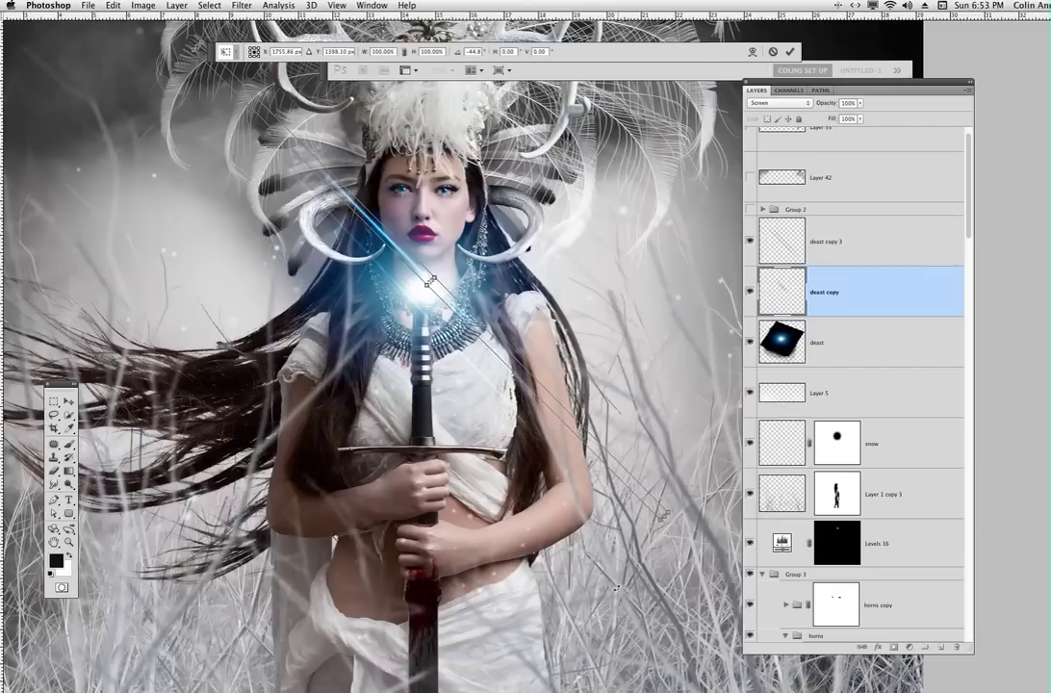
{"action": "key", "text": "Return"}
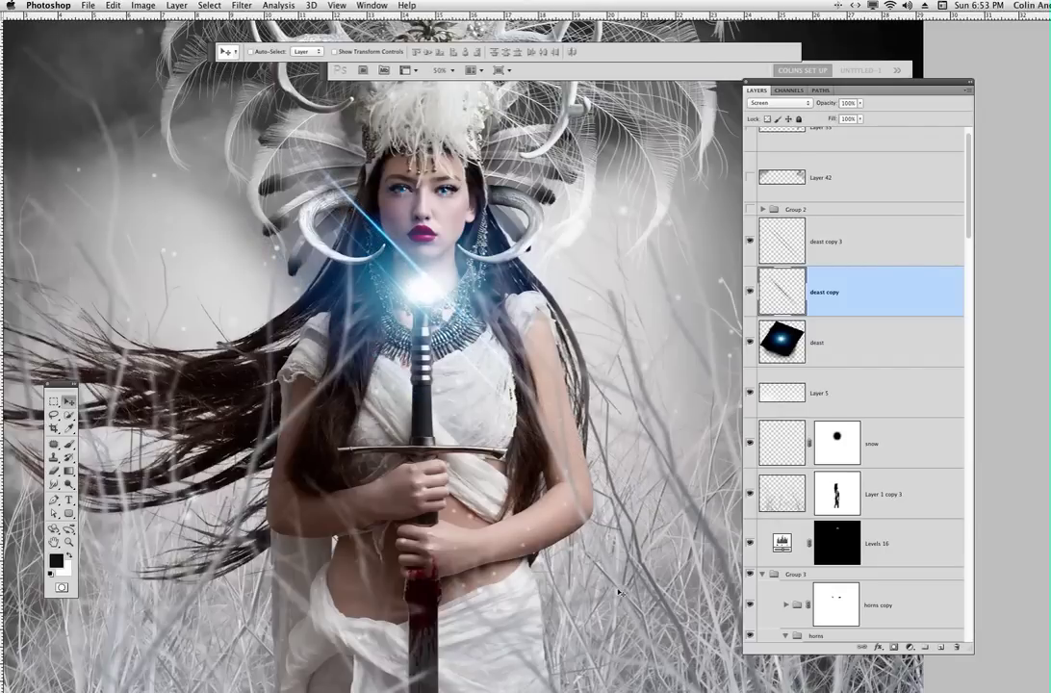
Step: Duplicate the diagonal streak layer, hide the deast copy 3 layer, and offset the duplicate to form a second parallel streak
{"action": "left_click_drag", "start_coordinate": [848, 288], "coordinate": [926, 646]}
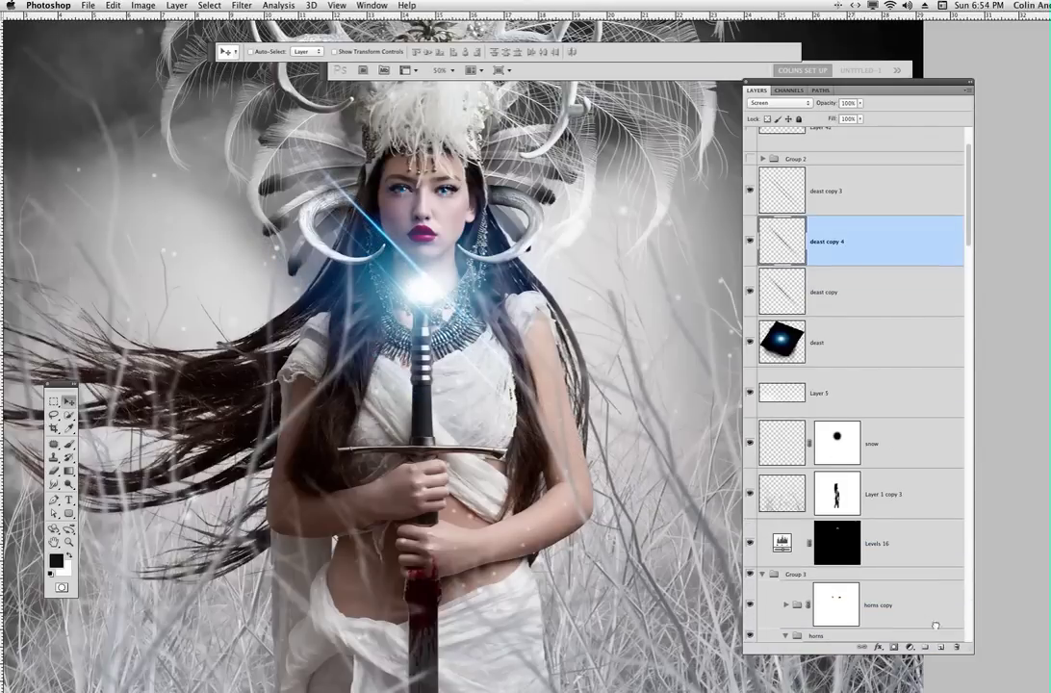
{"action": "left_click", "coordinate": [749, 190]}
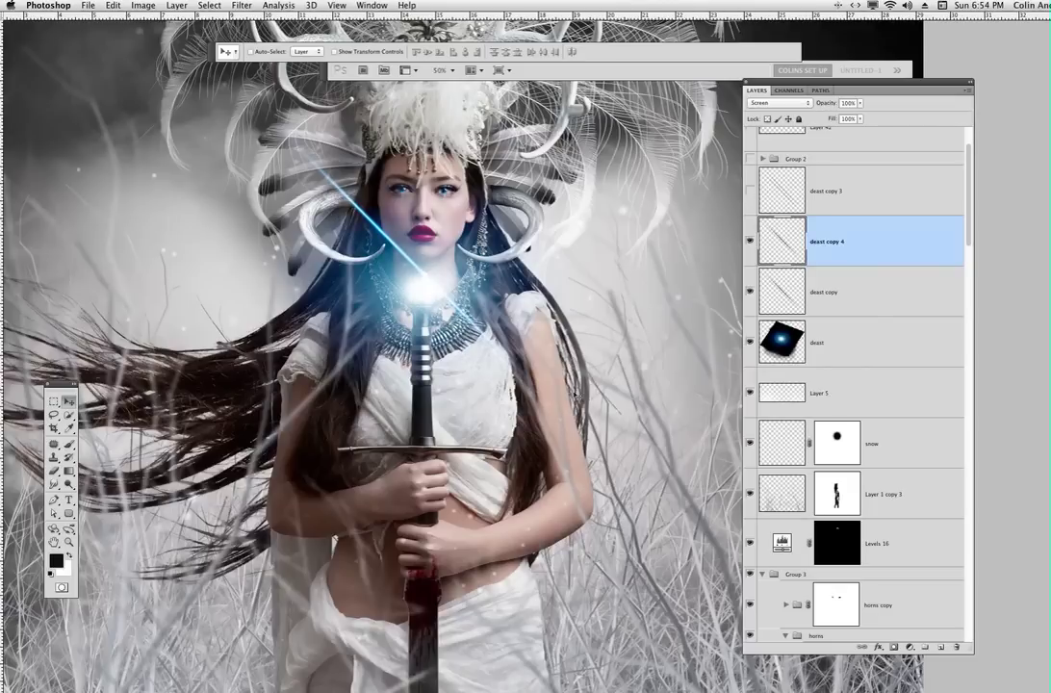
{"action": "mouse_move", "coordinate": [626, 341]}
{"action": "left_mouse_down"}
{"action": "mouse_move", "coordinate": [614, 354]}
{"action": "mouse_move", "coordinate": [626, 347]}
{"action": "left_mouse_up"}
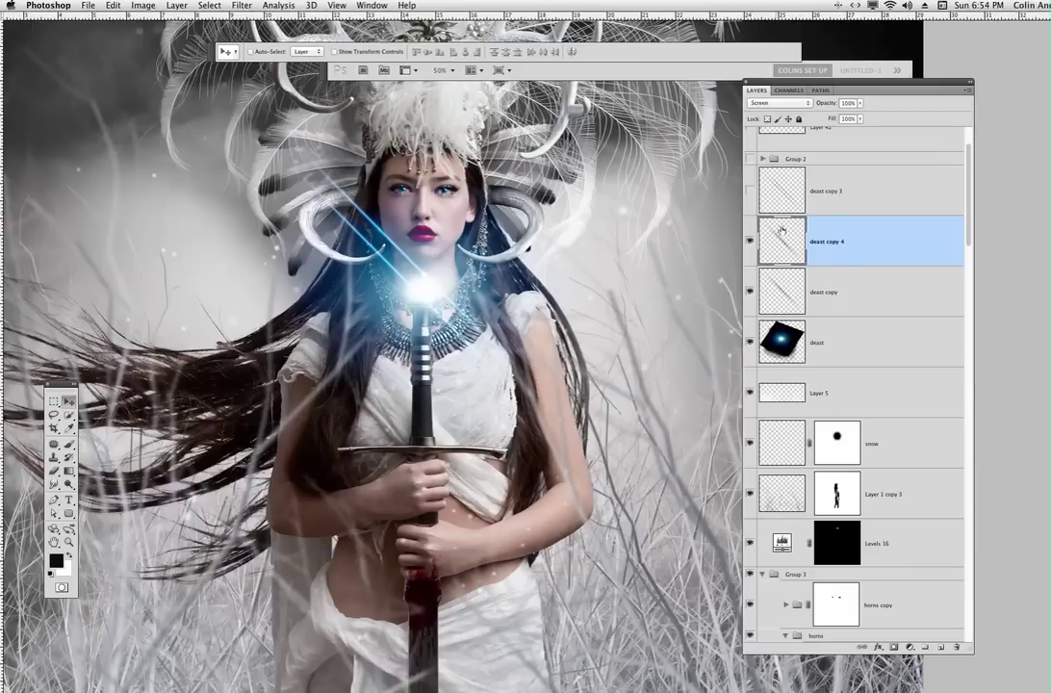
Step: Delete both demonstration streak layers, and show and select the original deast copy 3 layer
{"action": "key", "text": "Delete"}
{"action": "key", "text": "Delete"}
{"action": "left_click", "coordinate": [861, 181]}
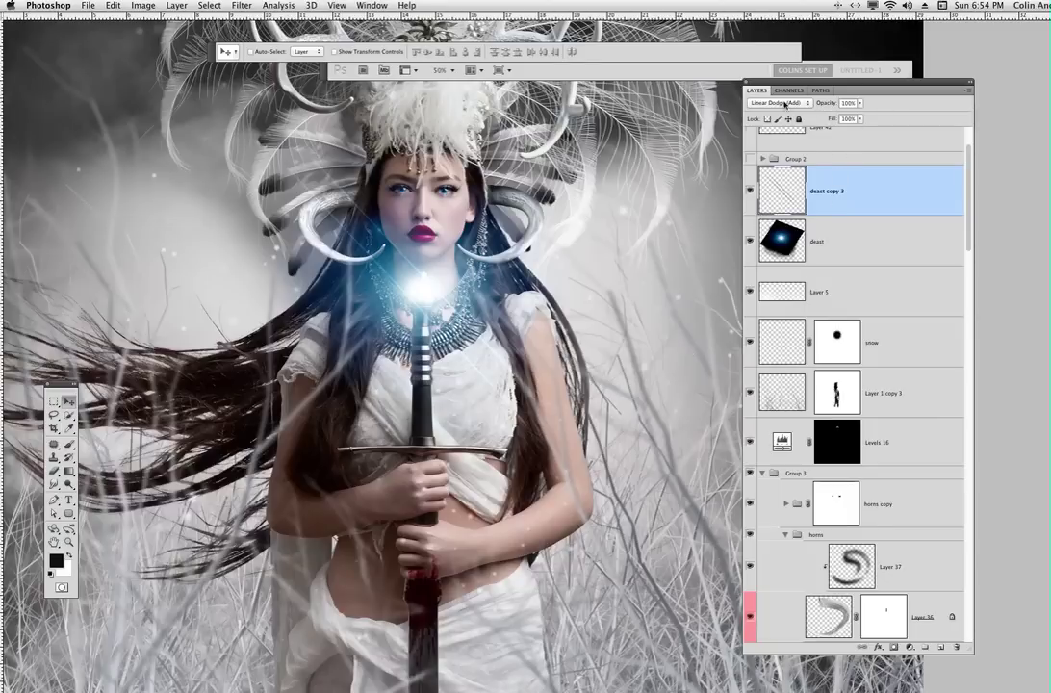
Step: Compare the Screen and Linear Dodge (Add) blend modes on the deast copy 3 layer, ending on Linear Dodge (Add)
{"action": "left_click", "coordinate": [784, 104]}
{"action": "left_click", "coordinate": [781, 98]}
{"action": "left_click", "coordinate": [802, 105]}
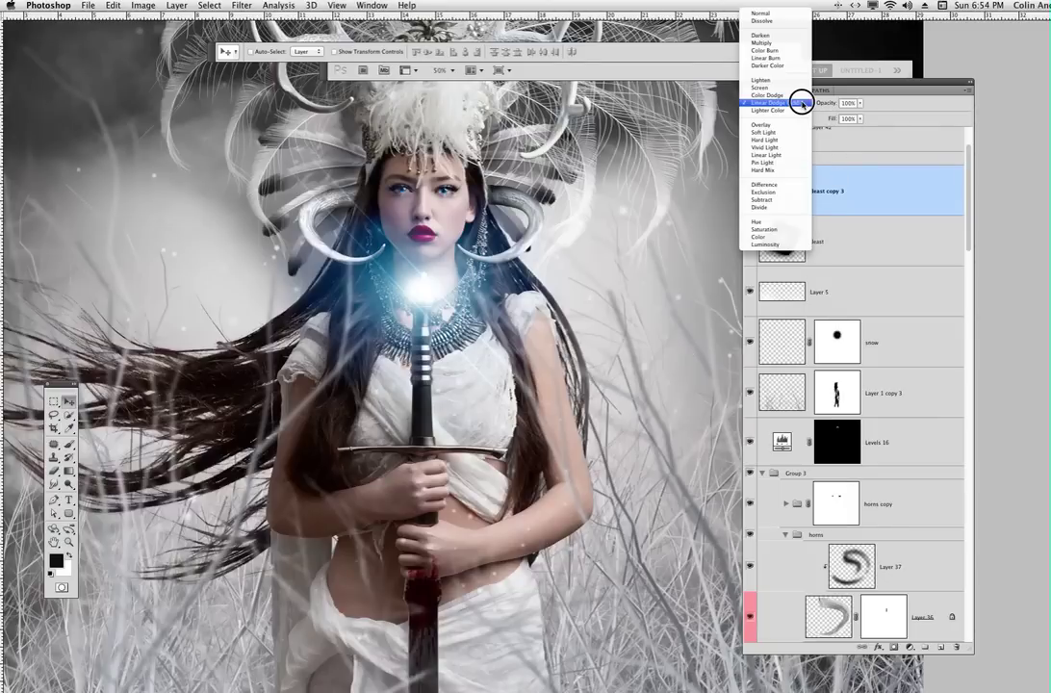
{"action": "left_click", "coordinate": [802, 98]}
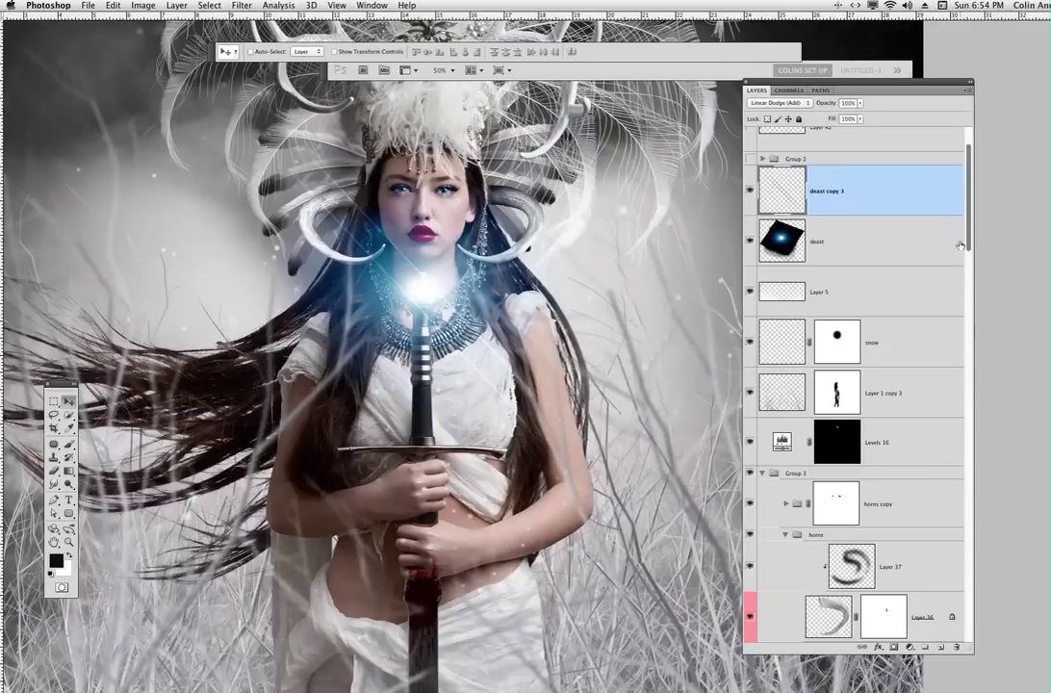
{"action": "scroll", "coordinate": [966, 219], "scroll_direction": "up", "scroll_amount": 3}
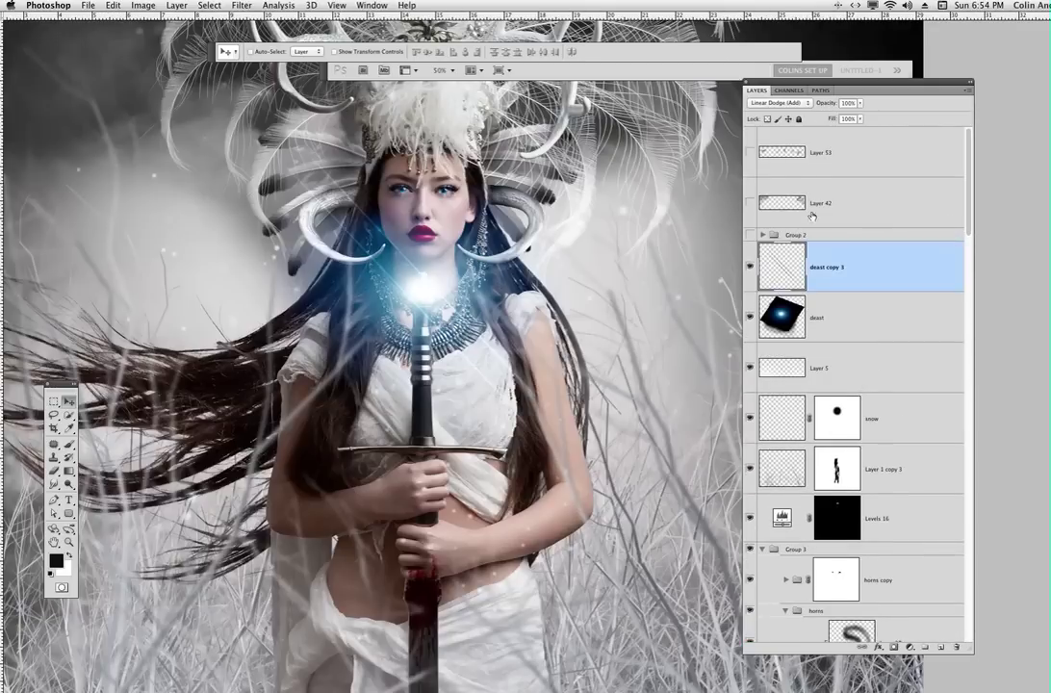
{"action": "left_click", "coordinate": [776, 103]}
{"action": "left_click", "coordinate": [778, 87]}
{"action": "left_click", "coordinate": [784, 102]}
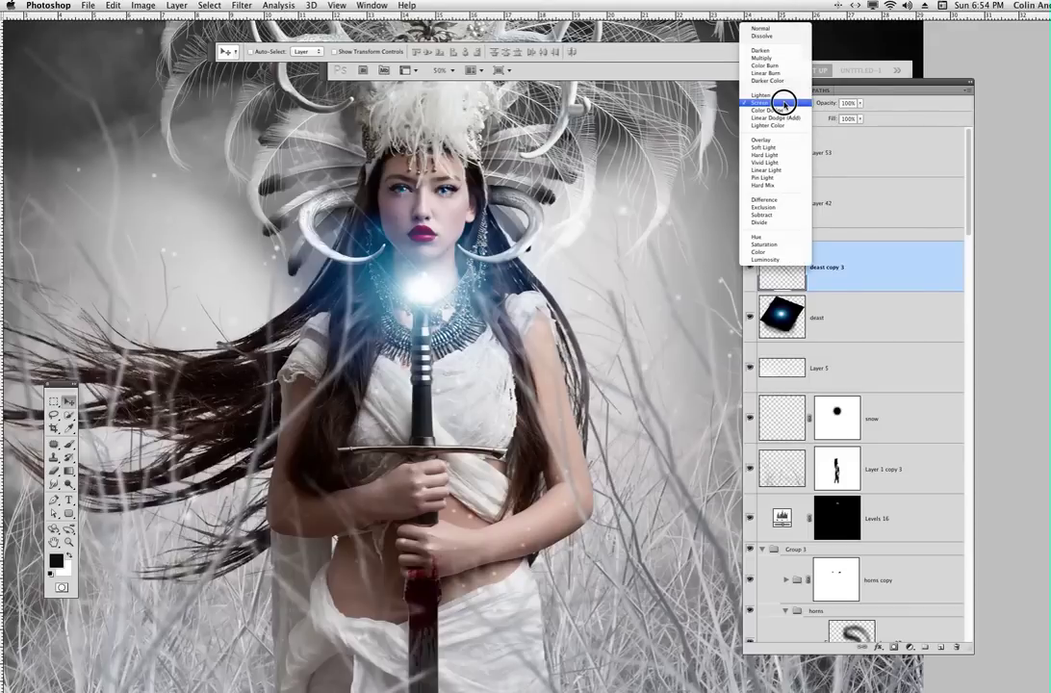
{"action": "left_click", "coordinate": [777, 117]}
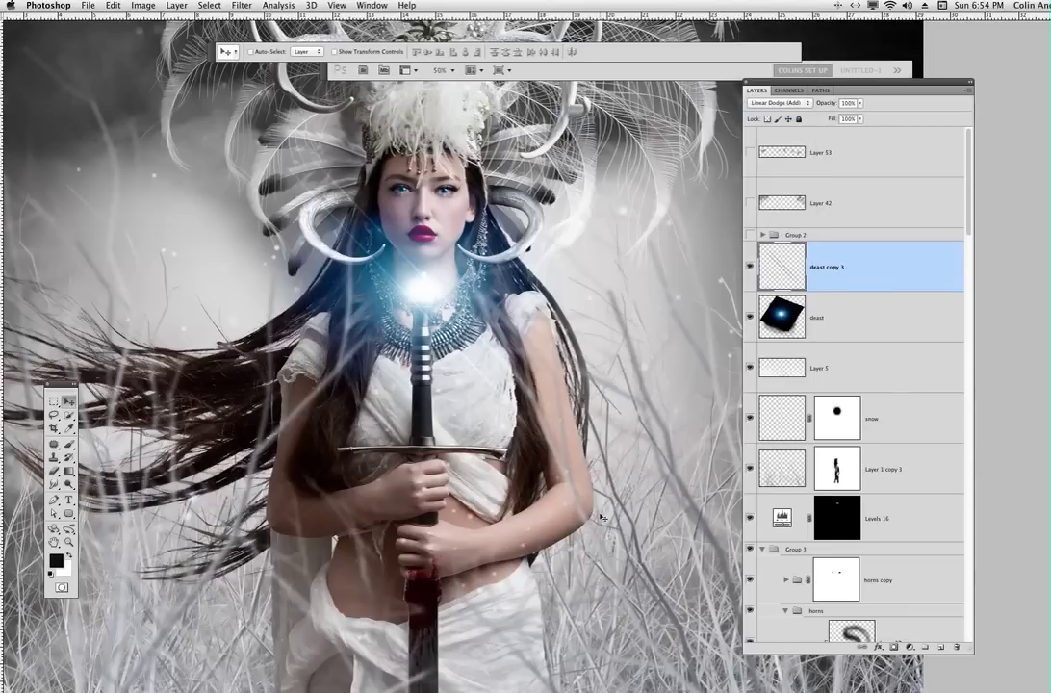
Step: Show and expand Group 2, and hide its Hue/Saturation 1, Levels 7, Color Balance 1 and Levels 11 adjustment layers
{"action": "left_click", "coordinate": [750, 235]}
{"action": "left_click", "coordinate": [762, 234]}
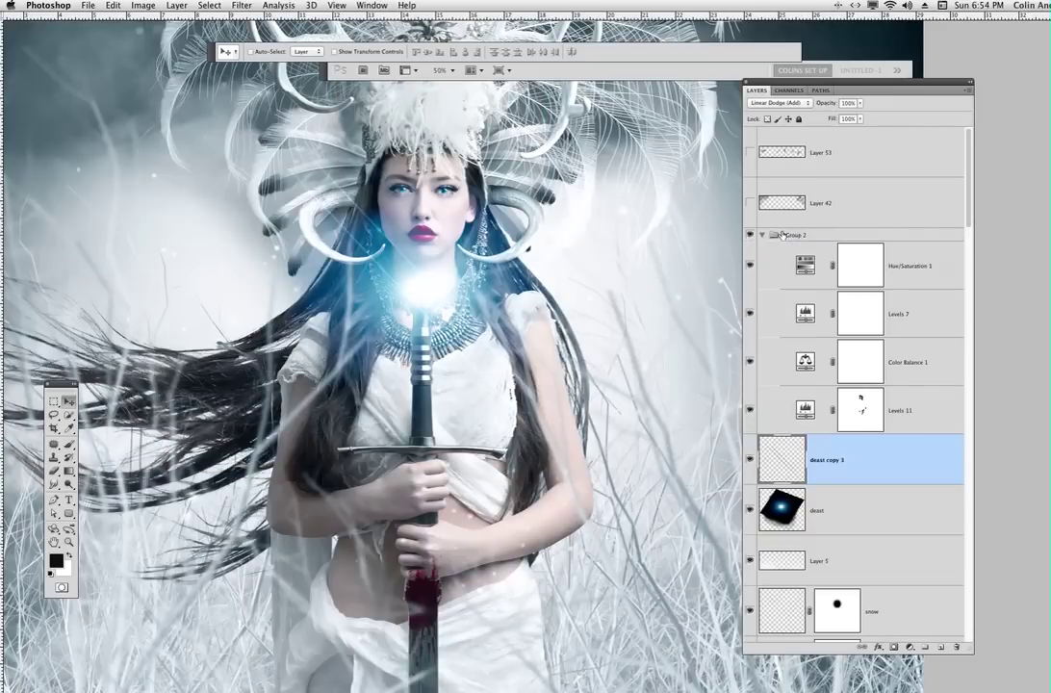
{"action": "left_click_drag", "start_coordinate": [752, 267], "coordinate": [756, 393]}
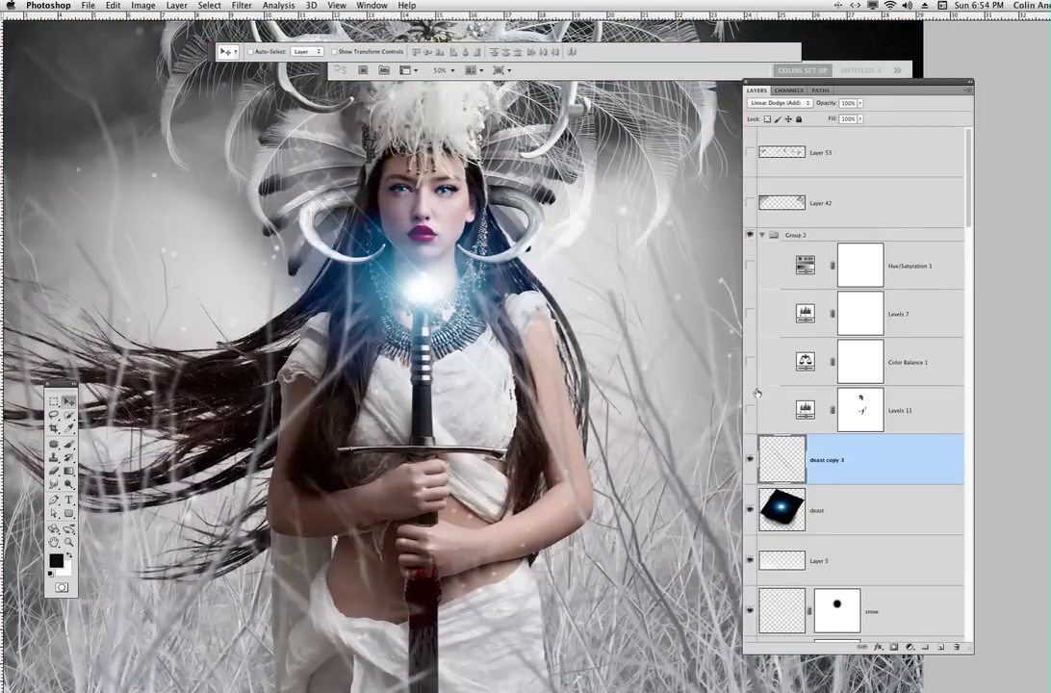
{"action": "key", "text": "super+minus"}
{"action": "key", "text": "super+minus"}
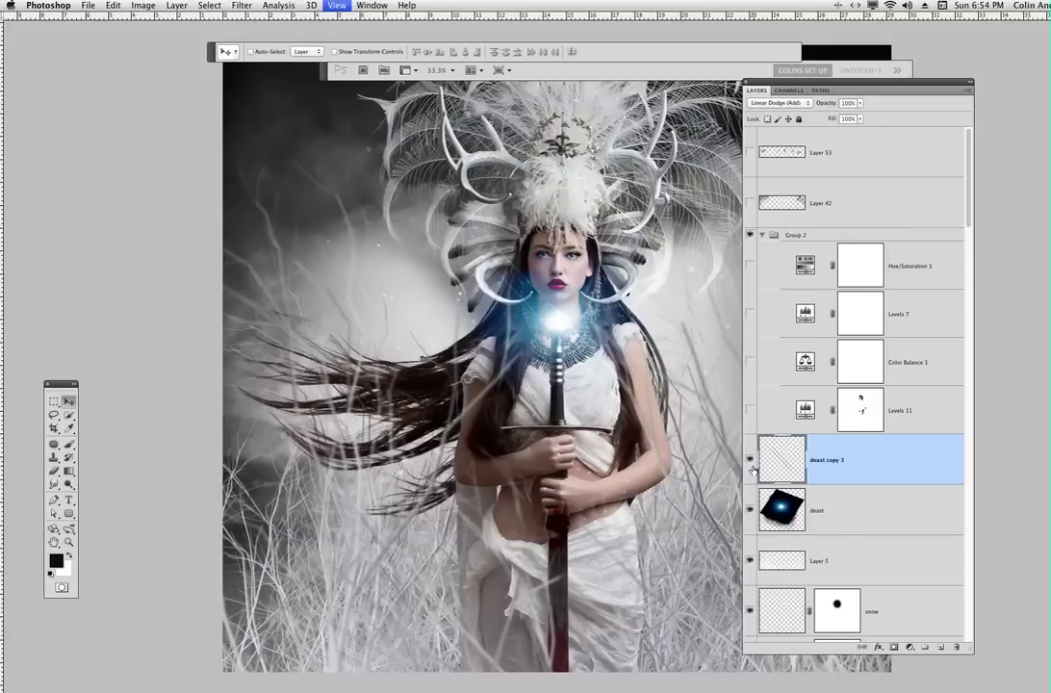
{"action": "left_click_drag", "start_coordinate": [597, 487], "coordinate": [524, 462]}
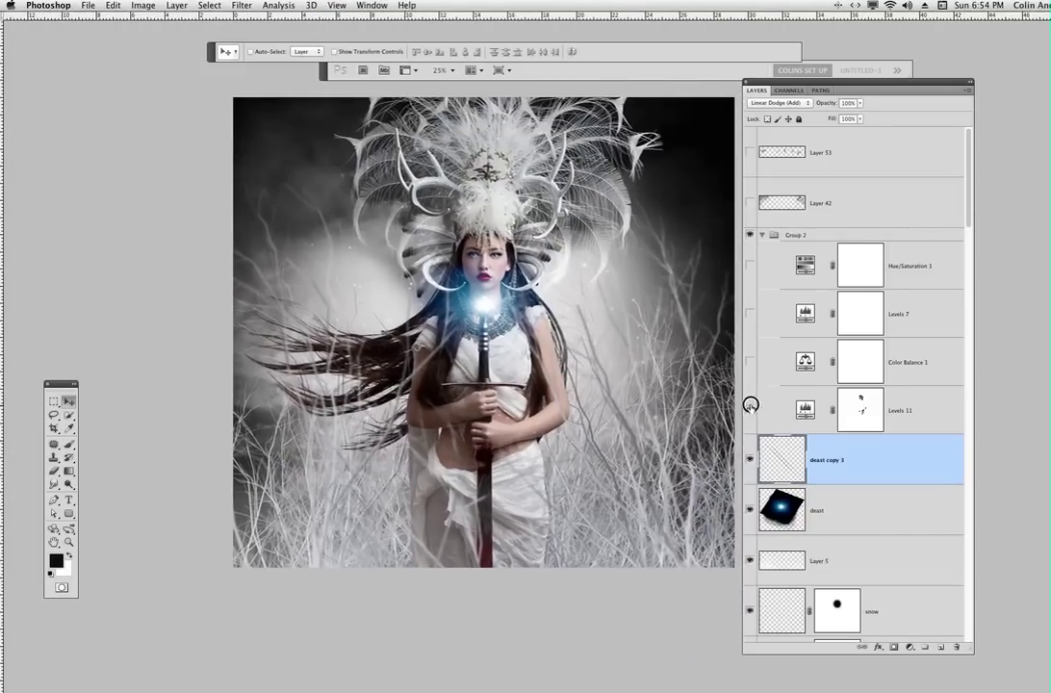
Step: Show the Levels 11 adjustment layer and open its settings clear of the figure
{"action": "left_click", "coordinate": [751, 410]}
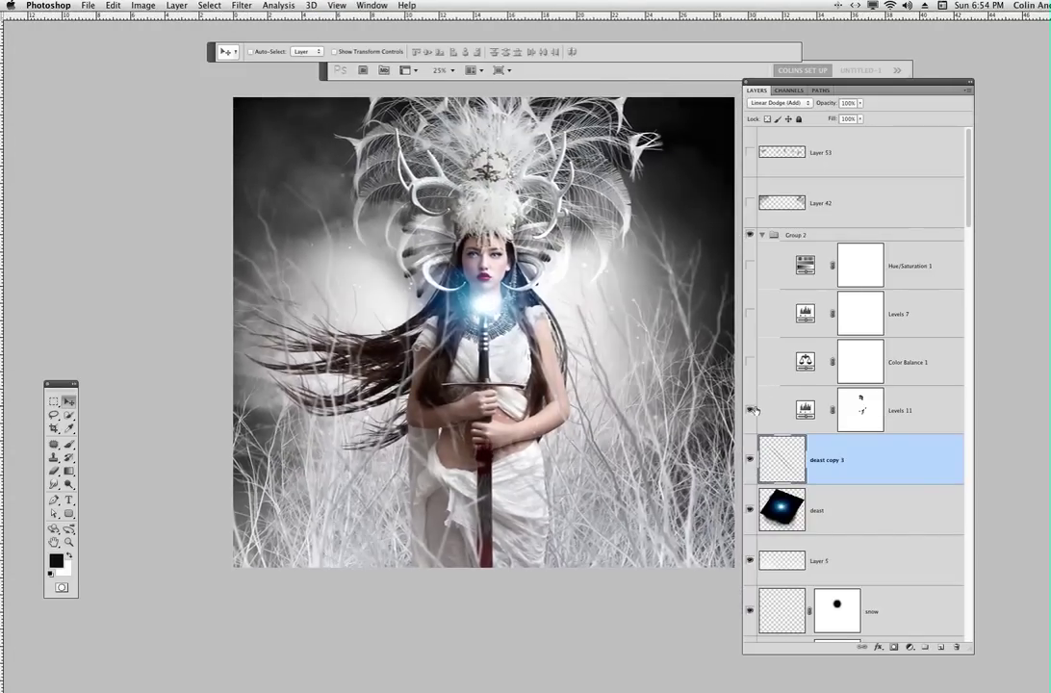
{"action": "left_click", "coordinate": [806, 410]}
{"action": "double_click", "coordinate": [809, 411]}
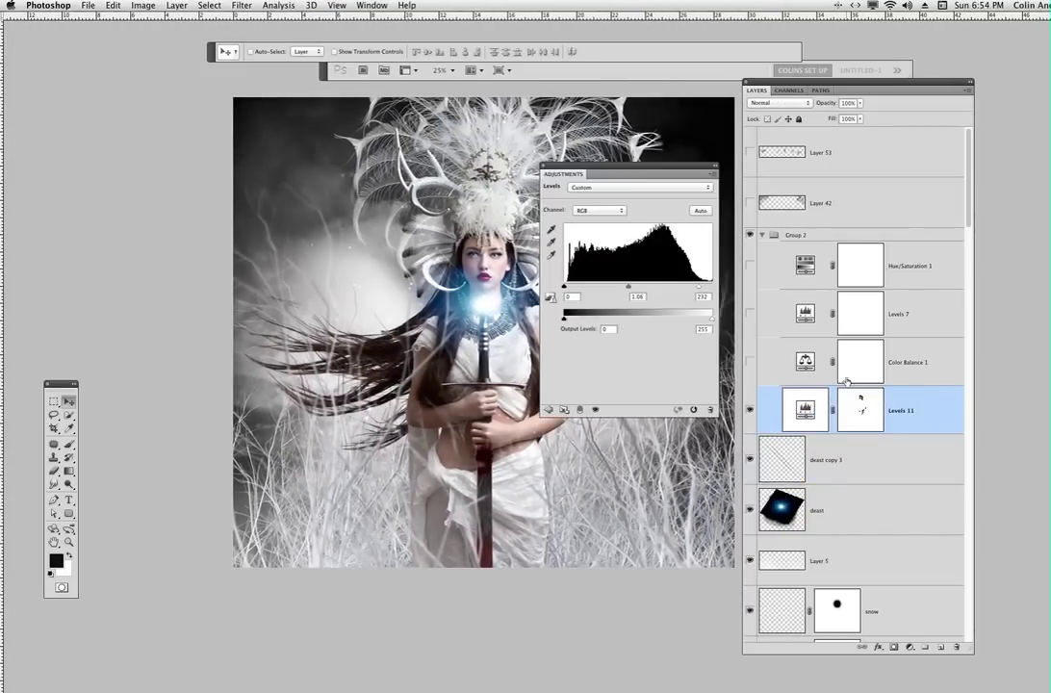
{"action": "left_click_drag", "start_coordinate": [663, 173], "coordinate": [196, 189]}
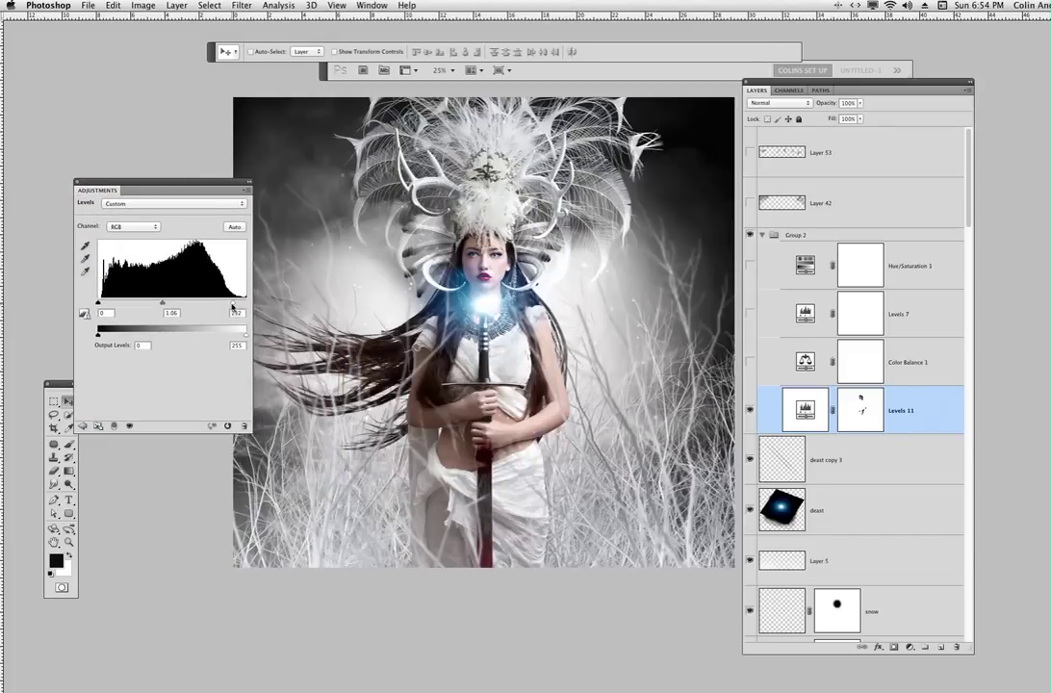
Step: Try a white input of 230 on Levels 11, select its layer mask, and reset the adjustment to its previous state
{"action": "left_click", "coordinate": [231, 305]}
{"action": "left_click_drag", "start_coordinate": [231, 305], "coordinate": [226, 305]}
{"action": "left_click", "coordinate": [864, 397]}
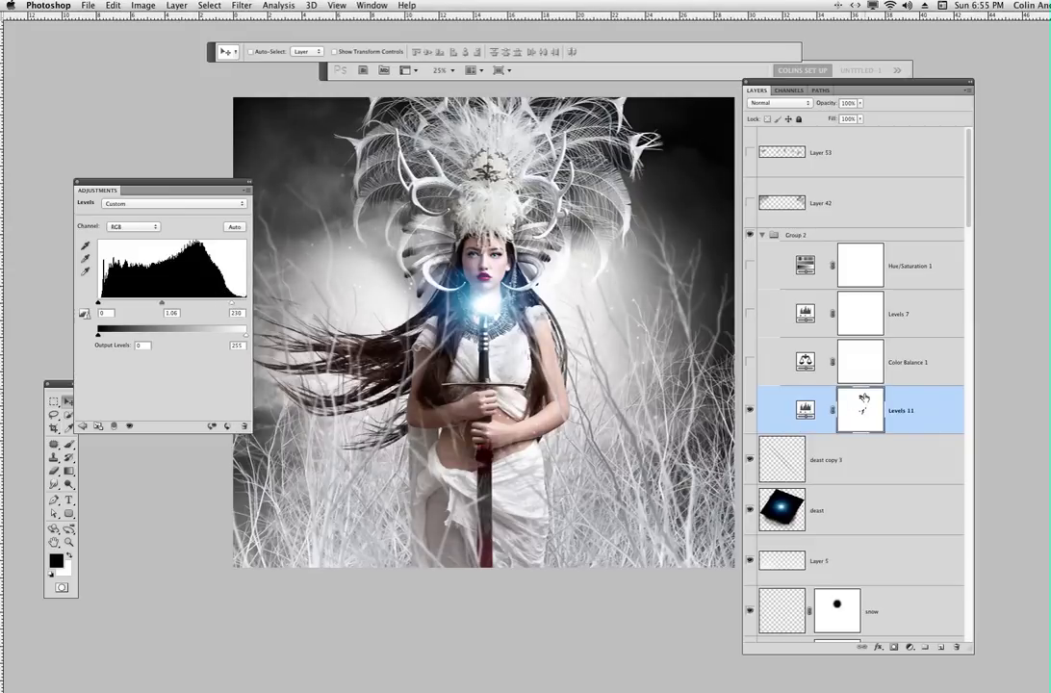
{"action": "left_click", "coordinate": [227, 427]}
Step: Overlay the Levels 11 mask on the image to examine its masked areas, hide the overlay again, and return to the layer list
{"action": "key", "text": "super+plus"}
{"action": "key", "text": "b"}
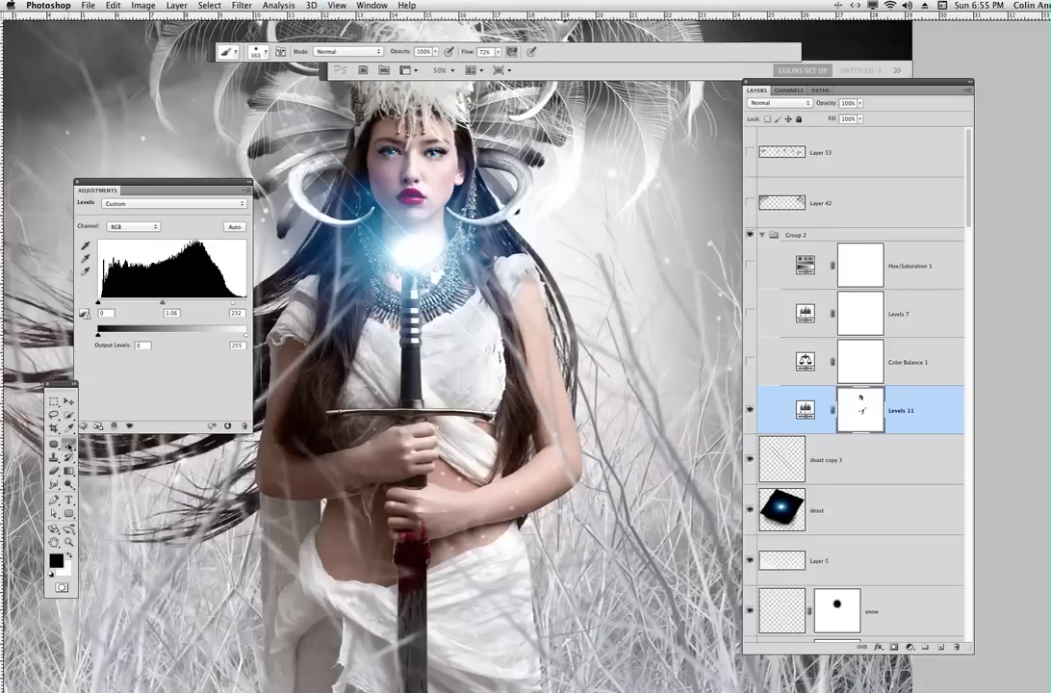
{"action": "left_click_drag", "start_coordinate": [485, 262], "coordinate": [543, 425]}
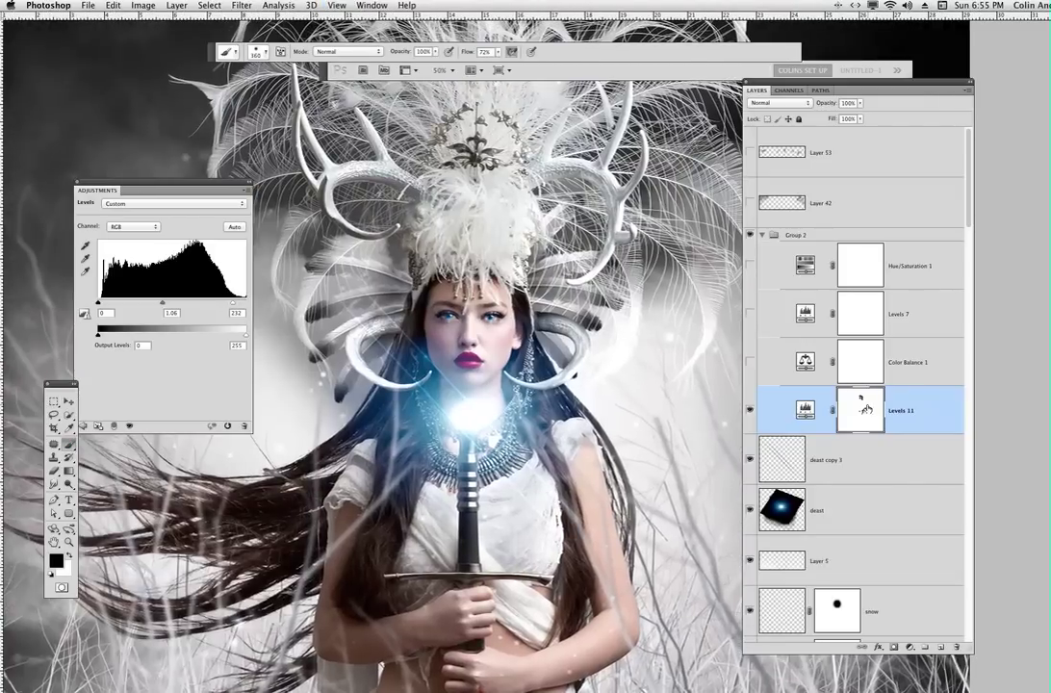
{"action": "left_click", "coordinate": [789, 90]}
{"action": "key", "text": "backslash"}
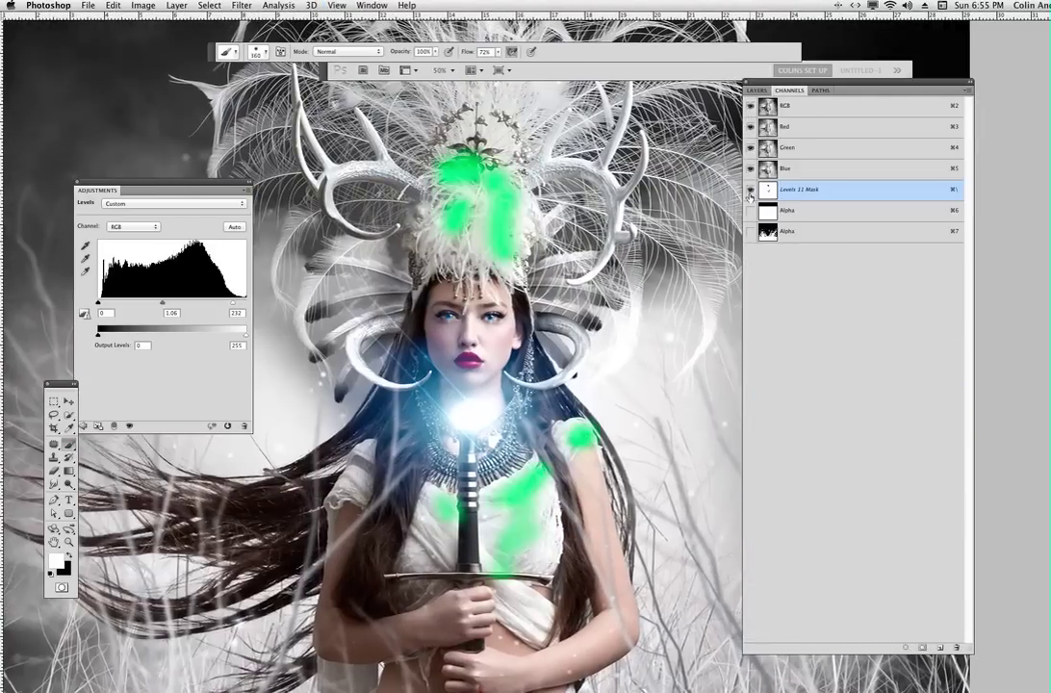
{"action": "key", "text": "x"}
{"action": "left_click", "coordinate": [750, 190]}
{"action": "key", "text": "x"}
{"action": "left_click", "coordinate": [756, 89]}
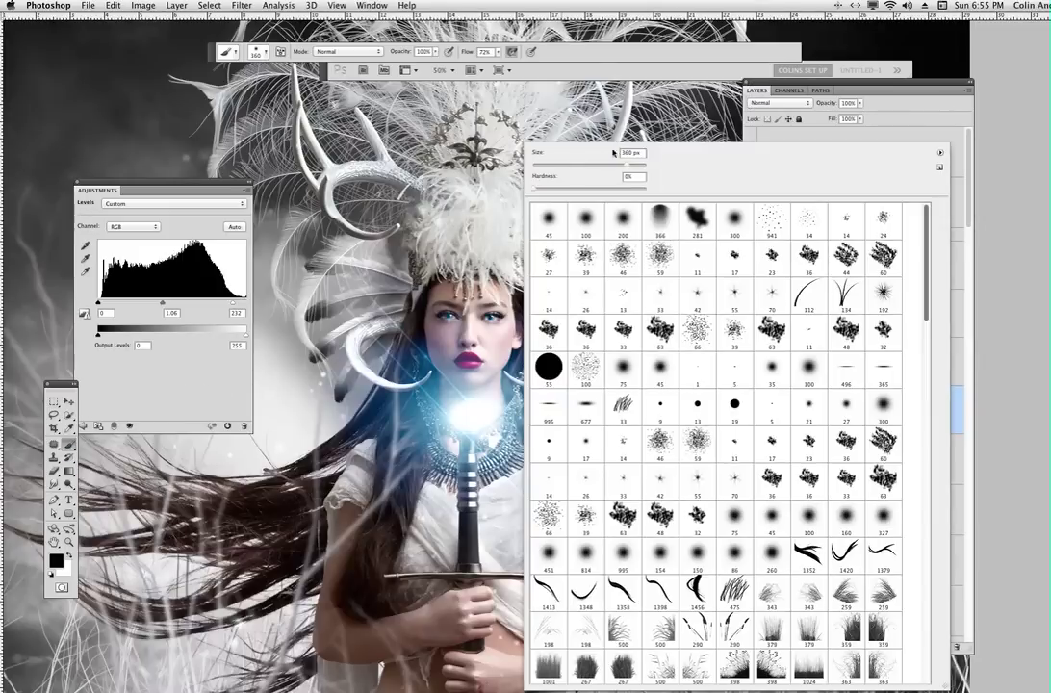
Step: Set the soft brush to a size of 143 px with 100% flow
{"action": "right_click", "coordinate": [527, 144]}
{"action": "left_click_drag", "start_coordinate": [622, 167], "coordinate": [603, 167]}
{"action": "left_click", "coordinate": [573, 90]}
{"action": "left_click", "coordinate": [497, 53]}
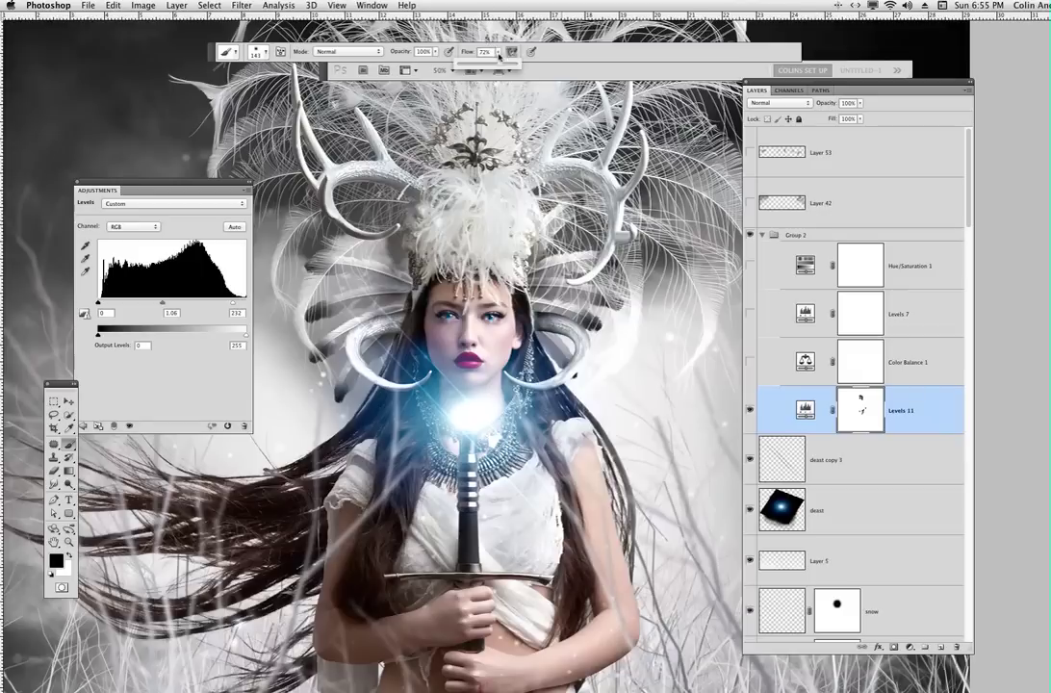
{"action": "left_click_drag", "start_coordinate": [502, 63], "coordinate": [597, 68]}
Step: Paint black on the Levels 11 mask over the white dress and headdress feathers, and undo the painting
{"action": "mouse_move", "coordinate": [534, 508]}
{"action": "left_mouse_down"}
{"action": "mouse_move", "coordinate": [523, 514]}
{"action": "mouse_move", "coordinate": [526, 494]}
{"action": "left_mouse_up"}
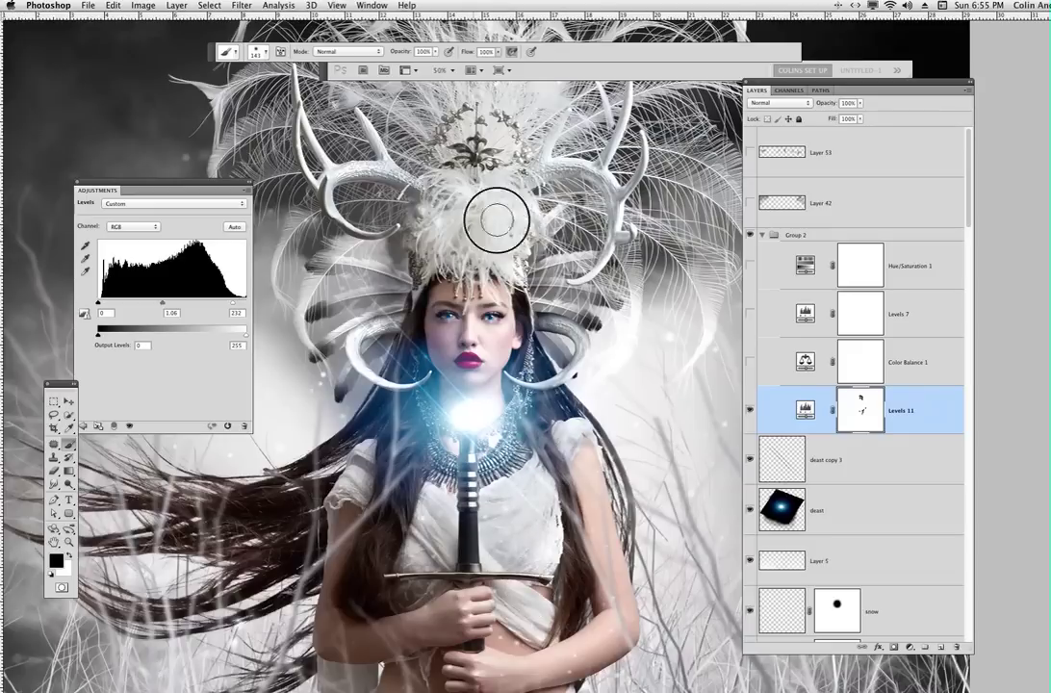
{"action": "mouse_move", "coordinate": [536, 152]}
{"action": "left_mouse_down"}
{"action": "mouse_move", "coordinate": [452, 196]}
{"action": "mouse_move", "coordinate": [465, 227]}
{"action": "mouse_move", "coordinate": [520, 179]}
{"action": "left_mouse_up"}
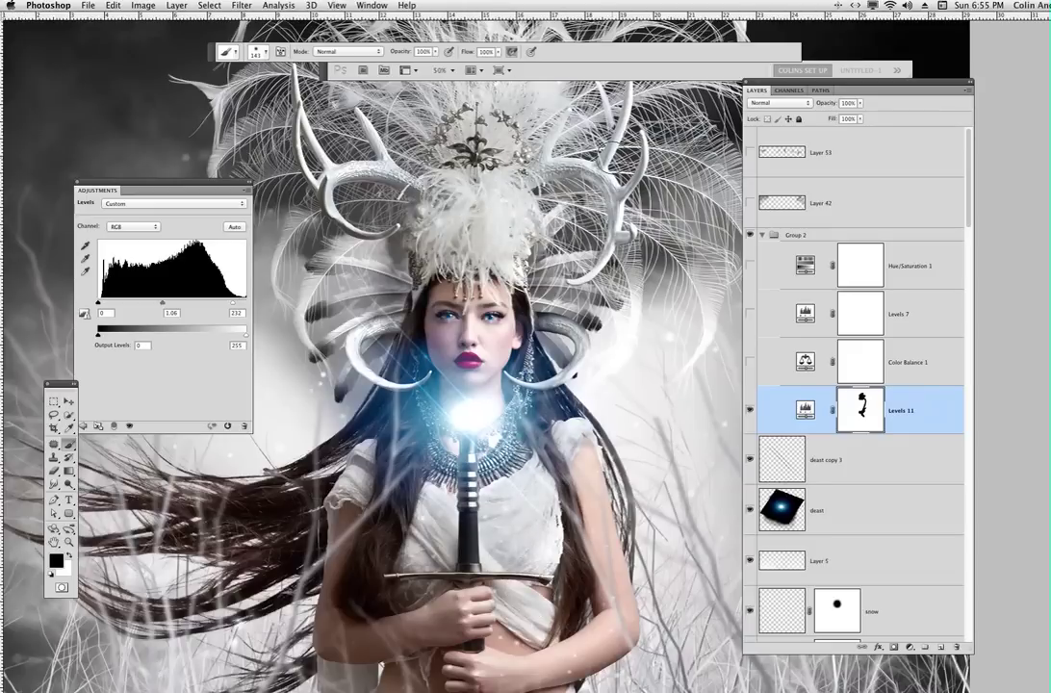
{"action": "key", "text": "super+z"}
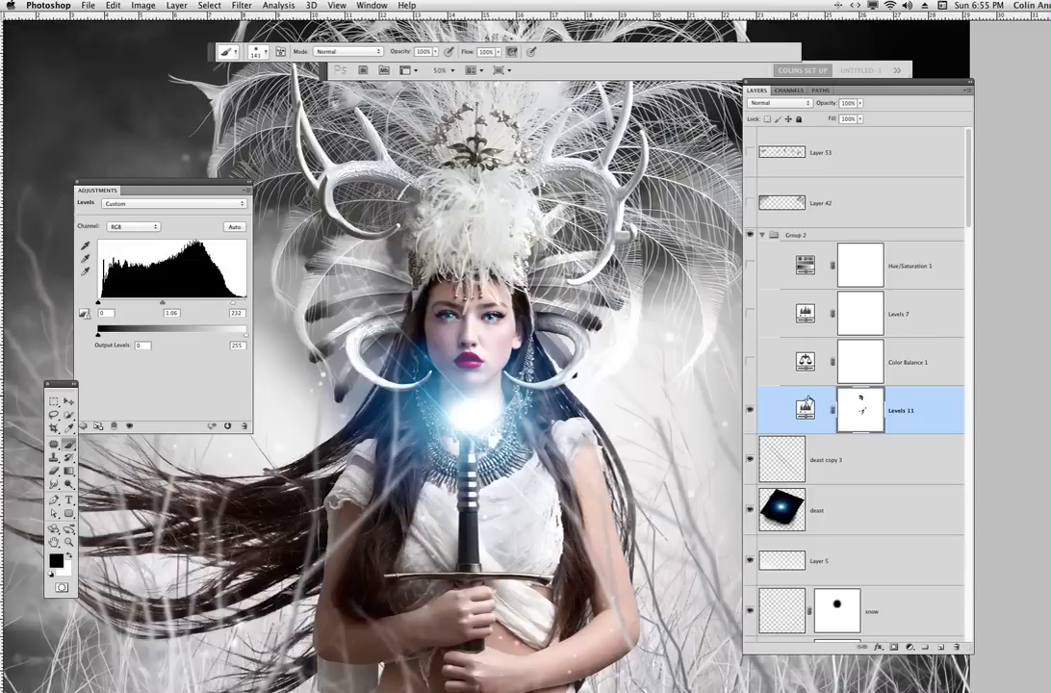
Step: Try painting black on the Levels 11 mask over the face with a 76 px soft brush, and undo the stroke
{"action": "right_click", "coordinate": [596, 261]}
{"action": "left_click_drag", "start_coordinate": [665, 165], "coordinate": [639, 163]}
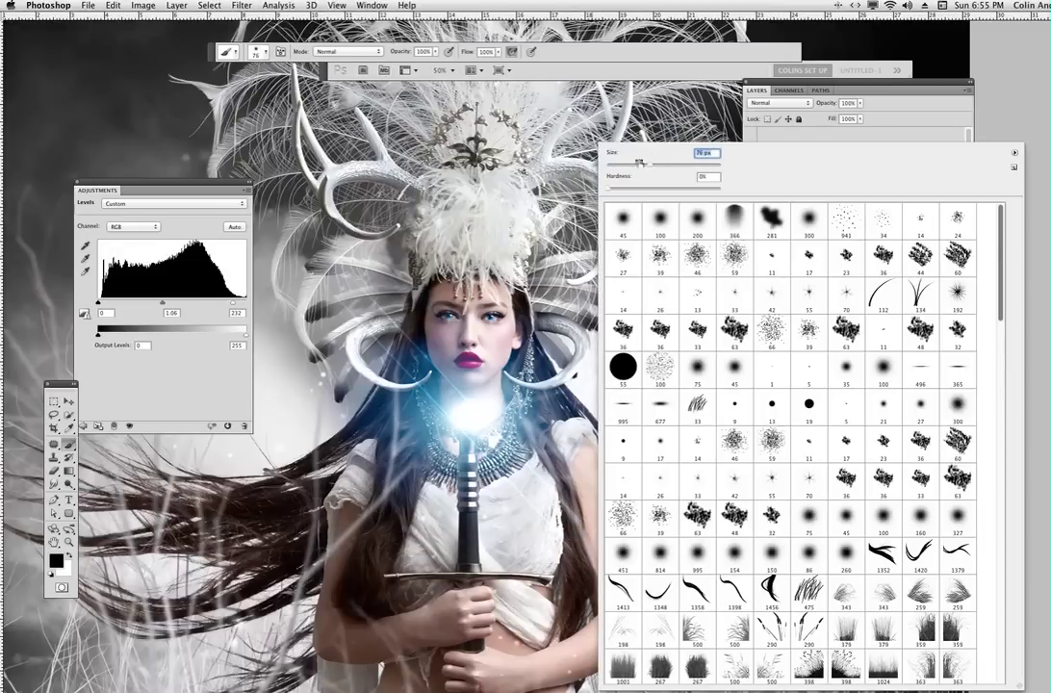
{"action": "left_click", "coordinate": [479, 351]}
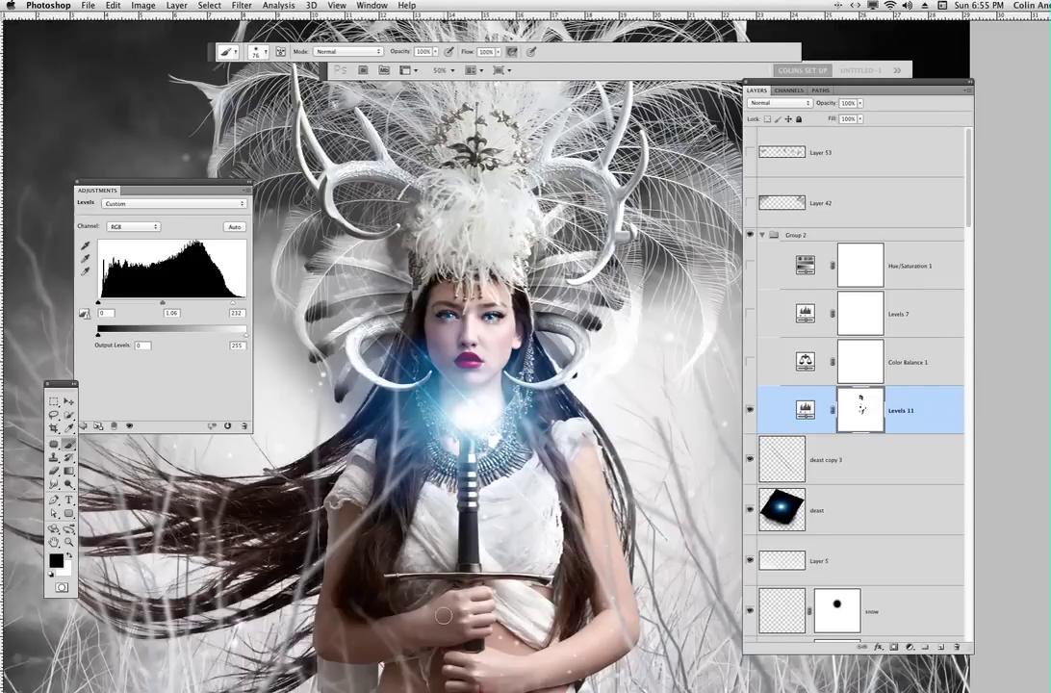
{"action": "key", "text": "super+z"}
Step: Select the deast glow layer and set its fill to 95%
{"action": "left_click", "coordinate": [812, 502]}
{"action": "left_click", "coordinate": [859, 120]}
{"action": "left_click", "coordinate": [843, 132]}
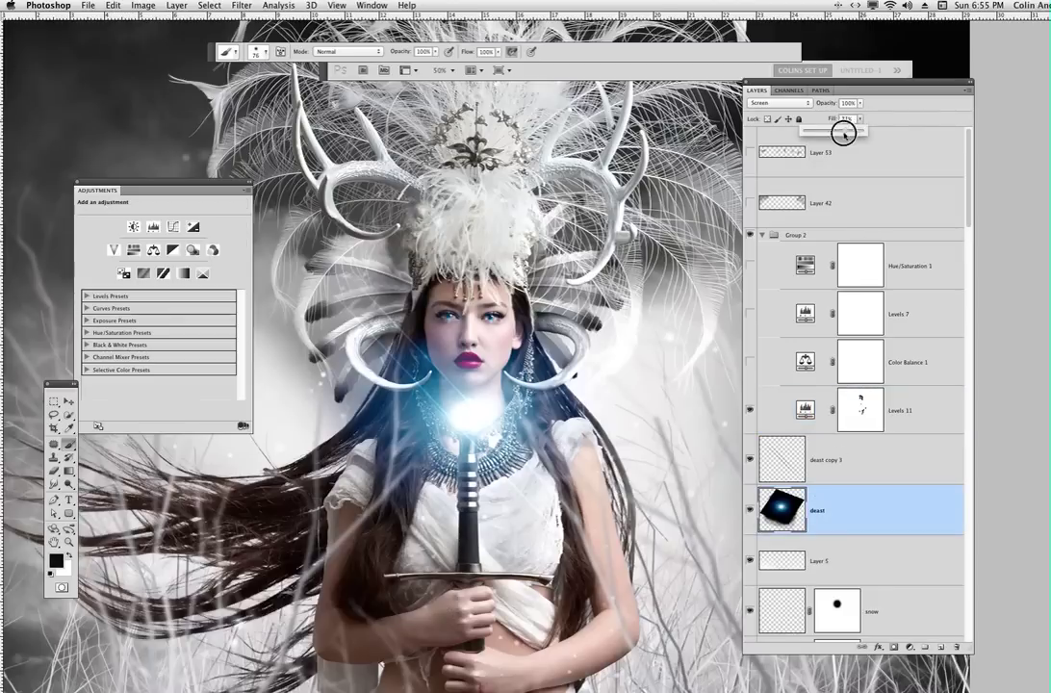
{"action": "left_click_drag", "start_coordinate": [843, 134], "coordinate": [861, 133]}
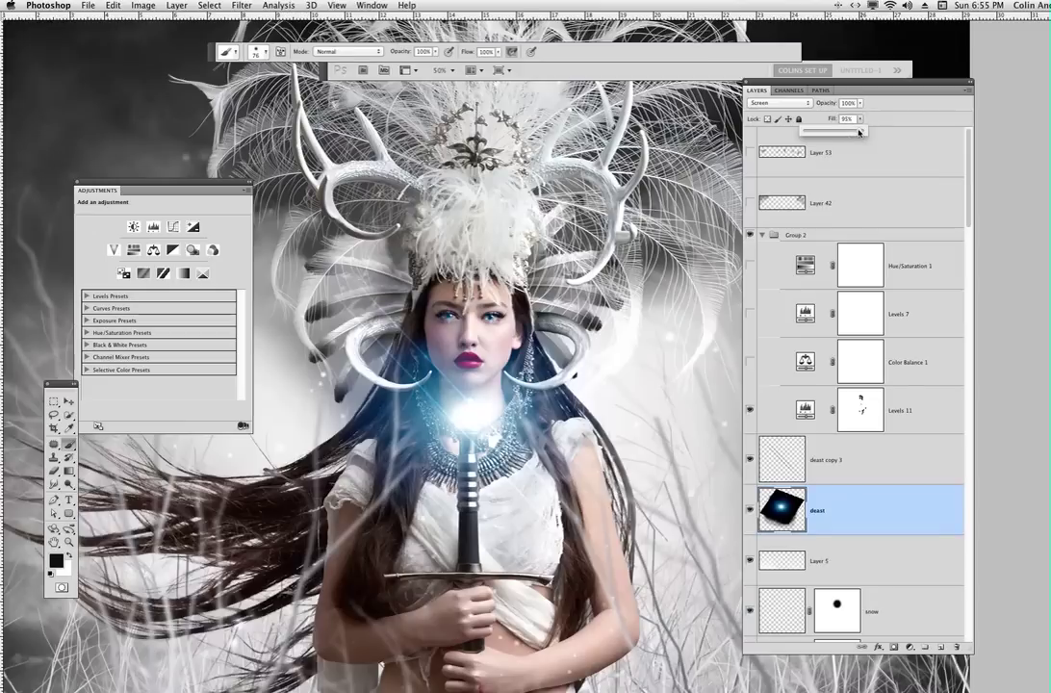
{"action": "left_click", "coordinate": [826, 508]}
Step: Show the Color Balance 1 adjustment layer, select it, and move its settings clear of the toolbox
{"action": "left_click", "coordinate": [750, 362]}
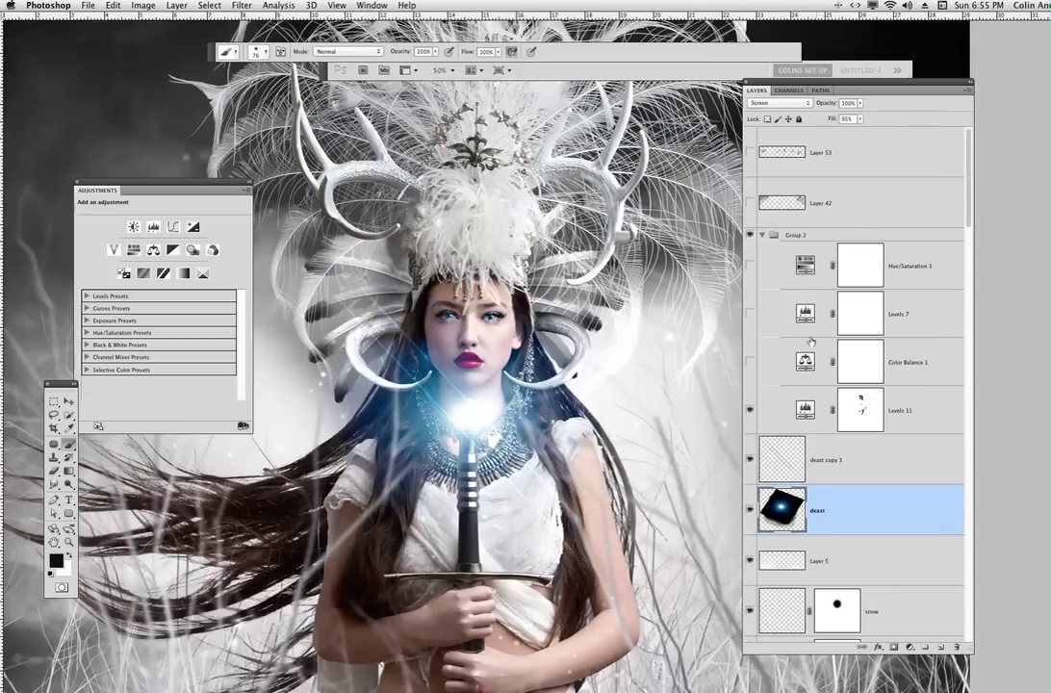
{"action": "left_click", "coordinate": [805, 361]}
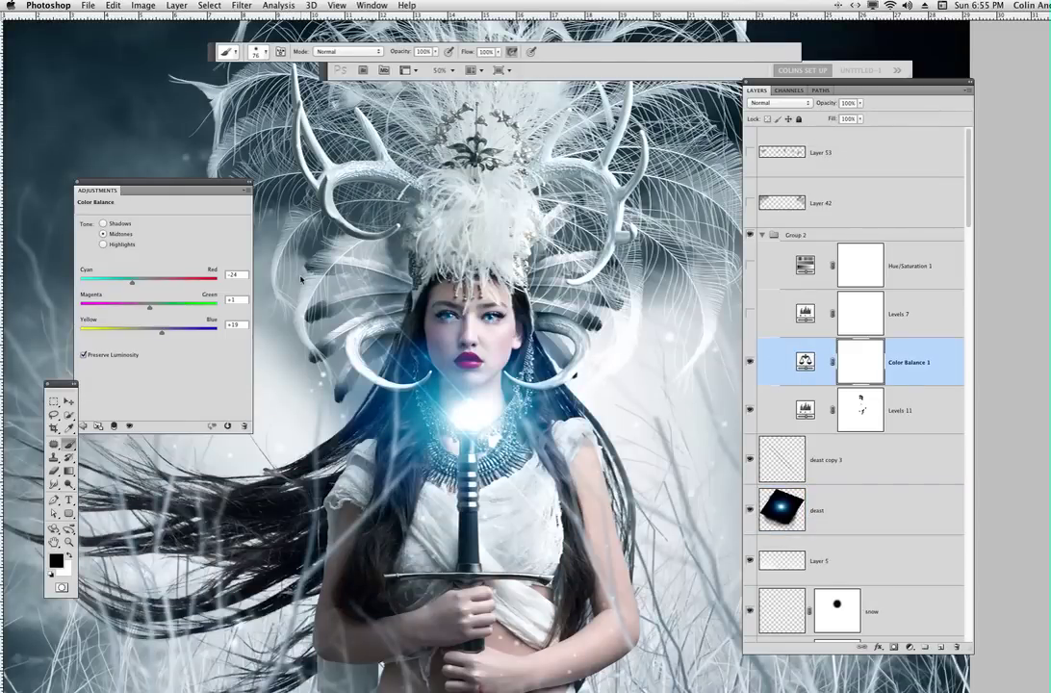
{"action": "key", "text": "super+minus"}
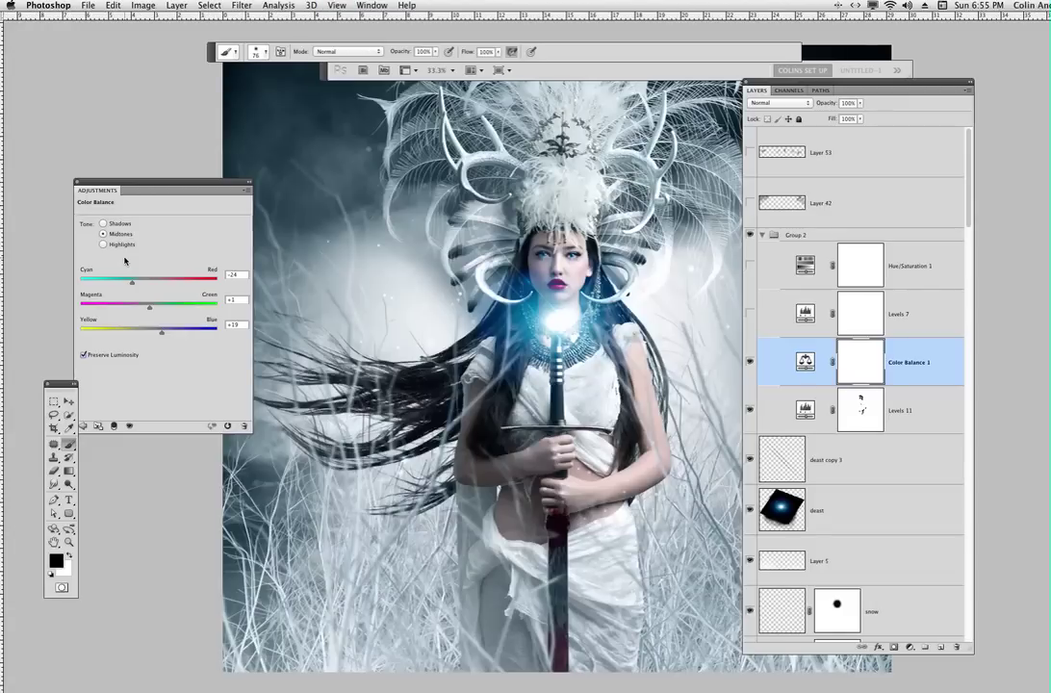
{"action": "left_click_drag", "start_coordinate": [575, 476], "coordinate": [513, 425]}
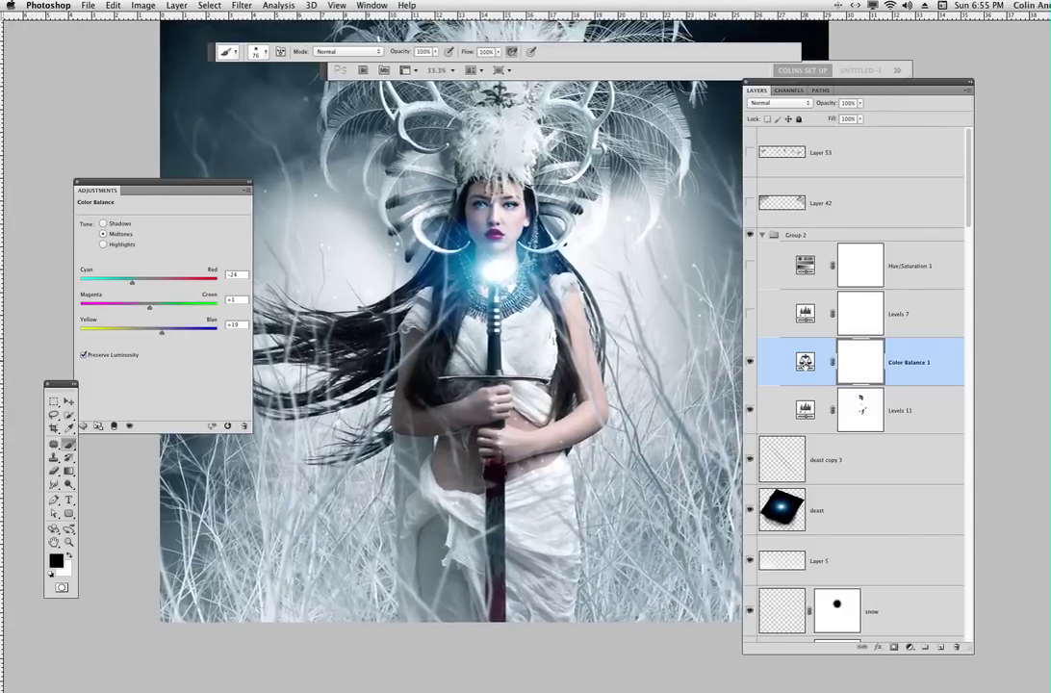
{"action": "left_click", "coordinate": [806, 362]}
{"action": "left_click_drag", "start_coordinate": [231, 189], "coordinate": [243, 227]}
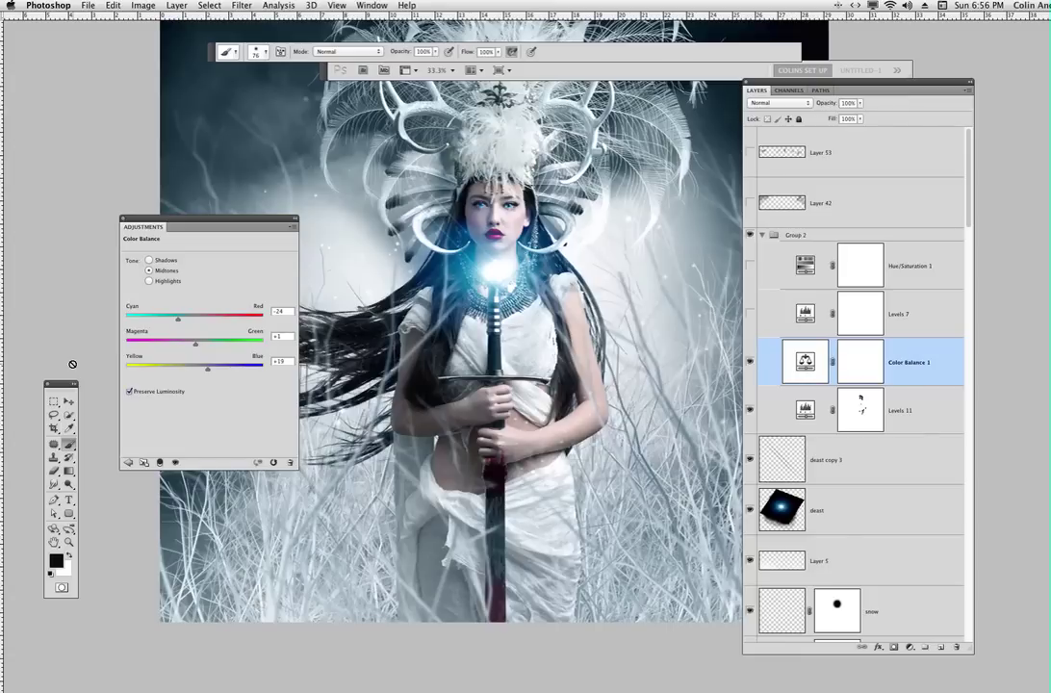
Step: Hide and show Color Balance 1 to compare the image with and without its tint, and switch to the Move tool
{"action": "left_click", "coordinate": [750, 362]}
{"action": "left_click", "coordinate": [751, 362]}
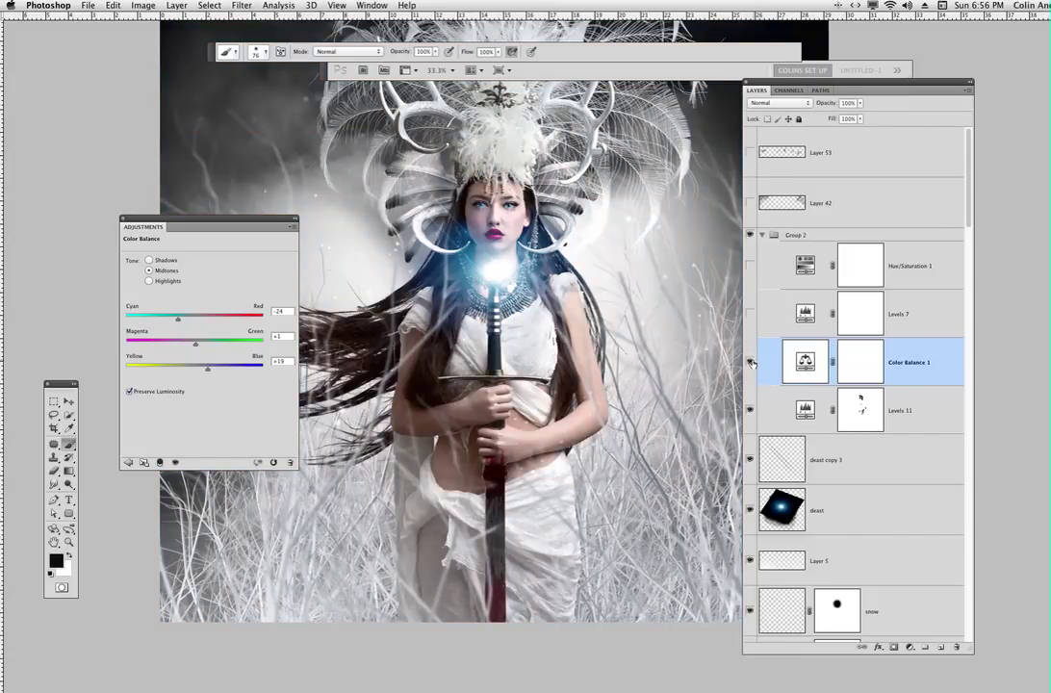
{"action": "key", "text": "v"}
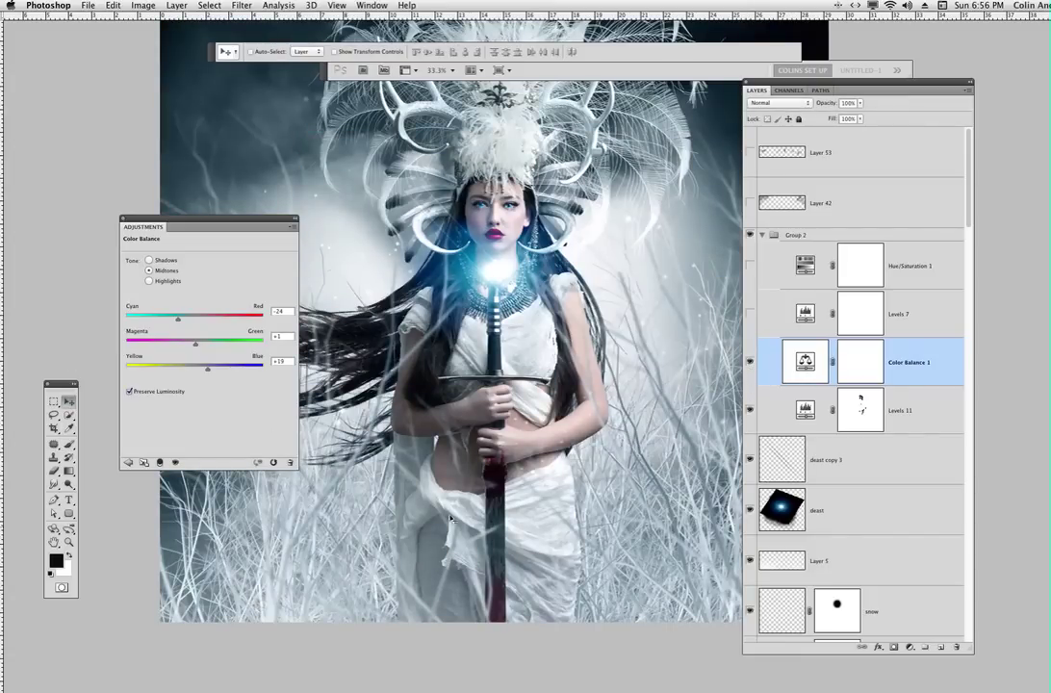
Step: Show and select Levels 7, try a midtone input of 1.51 on it, and undo that value change
{"action": "left_click", "coordinate": [750, 314]}
{"action": "left_click", "coordinate": [785, 322]}
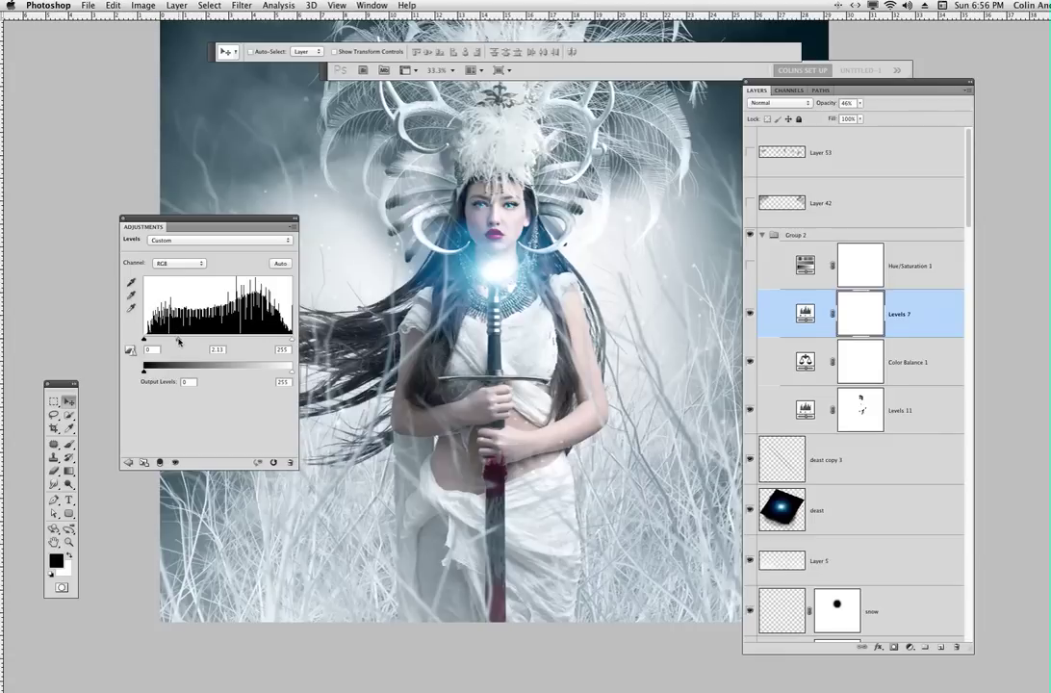
{"action": "mouse_move", "coordinate": [177, 341]}
{"action": "left_mouse_down"}
{"action": "mouse_move", "coordinate": [210, 338]}
{"action": "mouse_move", "coordinate": [197, 338]}
{"action": "left_mouse_up"}
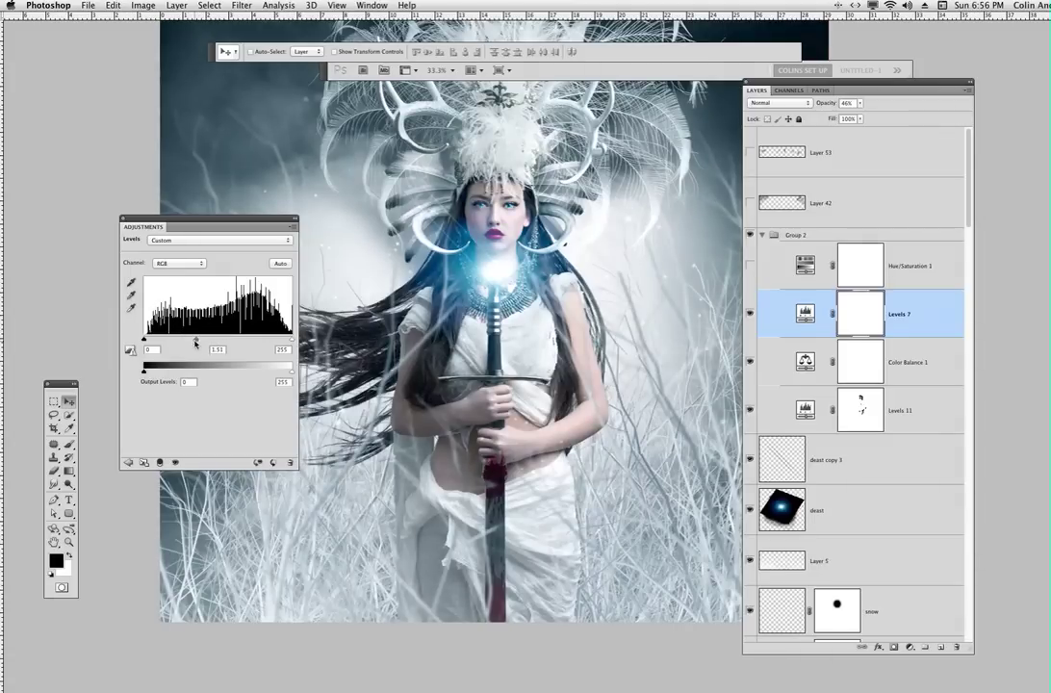
{"action": "key", "text": "super+z"}
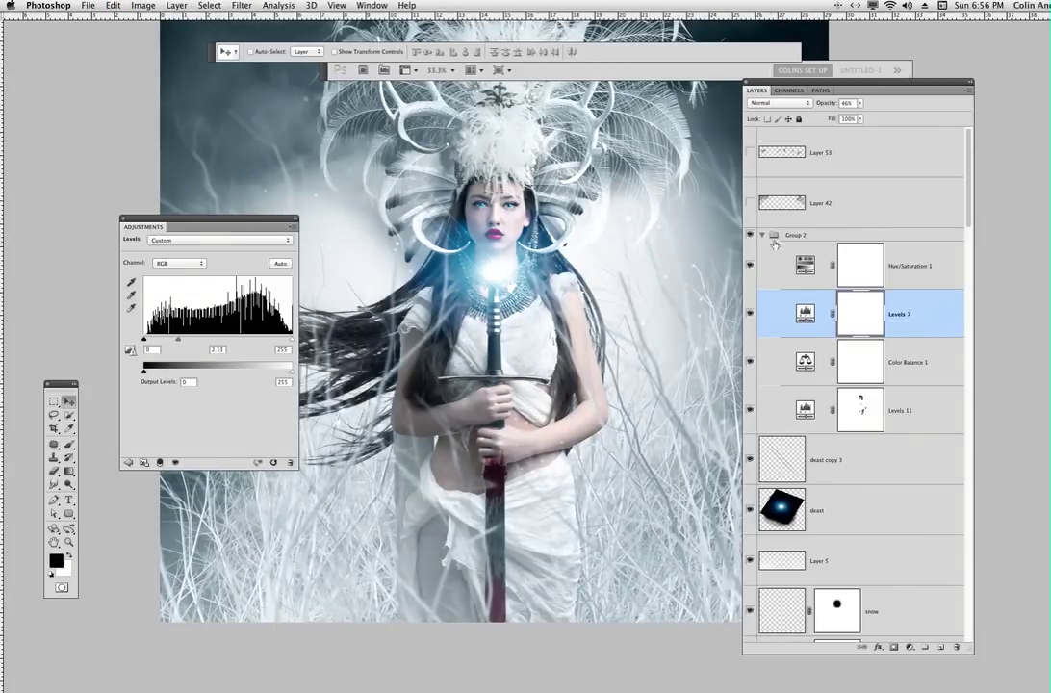
Step: Select Hue/Saturation 1, try the Normal blend mode on it, and undo the blend mode change
{"action": "left_click", "coordinate": [819, 258]}
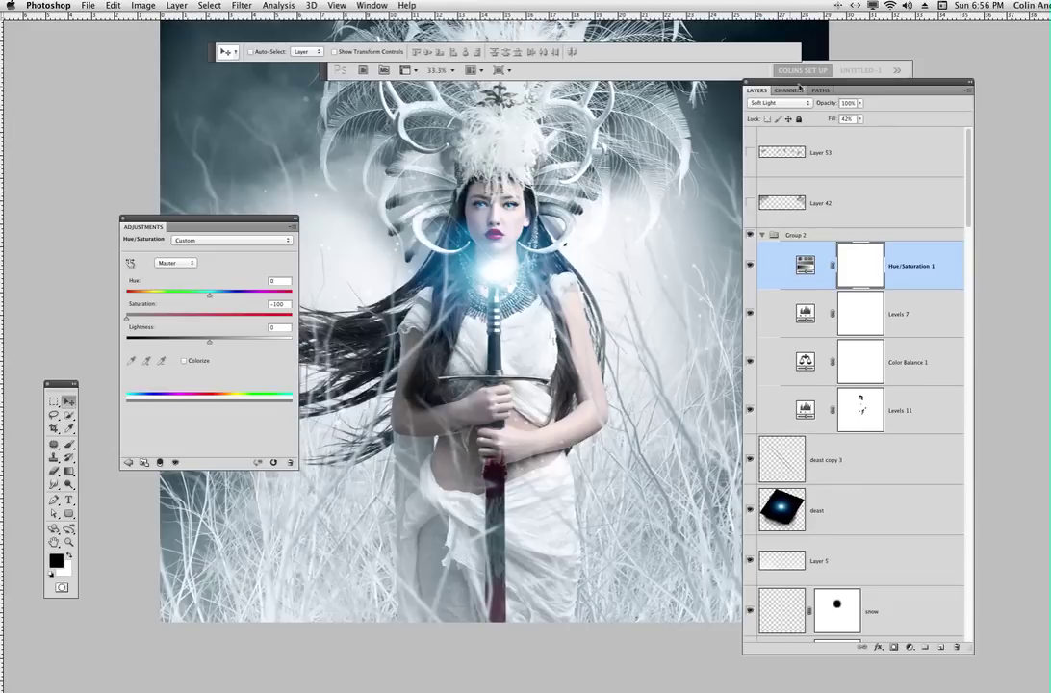
{"action": "left_click", "coordinate": [810, 270]}
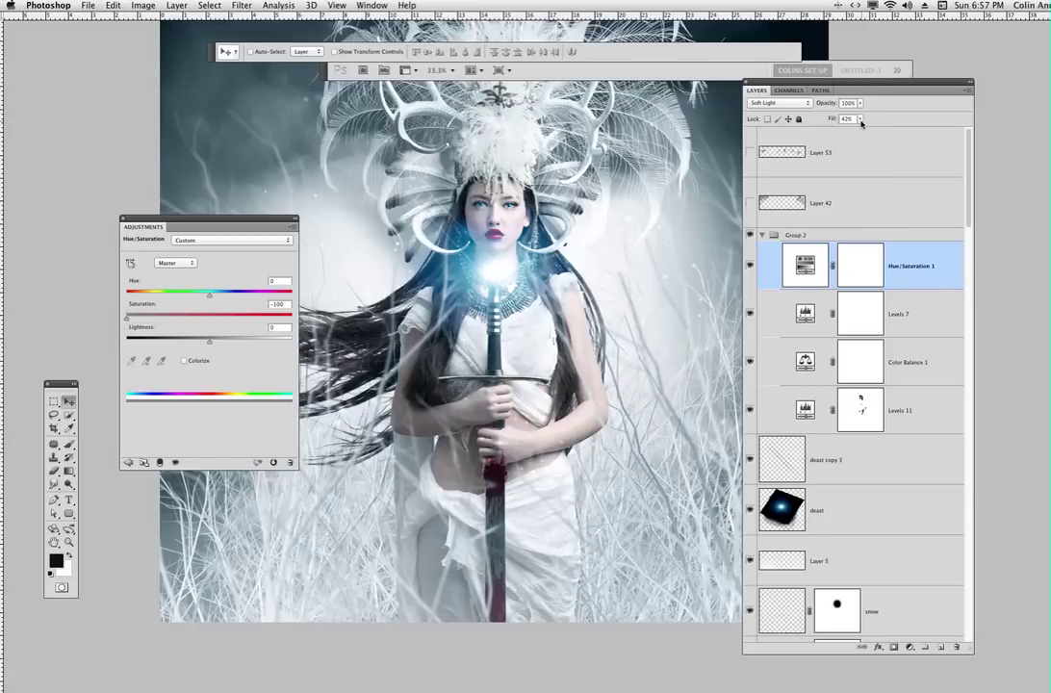
{"action": "left_click", "coordinate": [803, 102]}
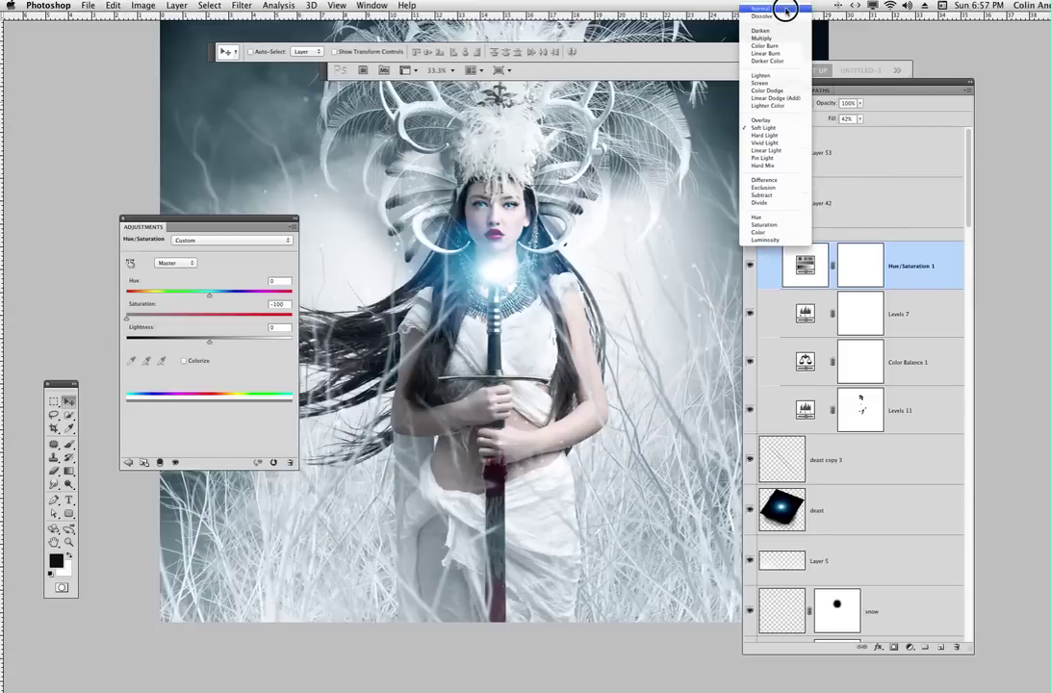
{"action": "left_click", "coordinate": [800, 14]}
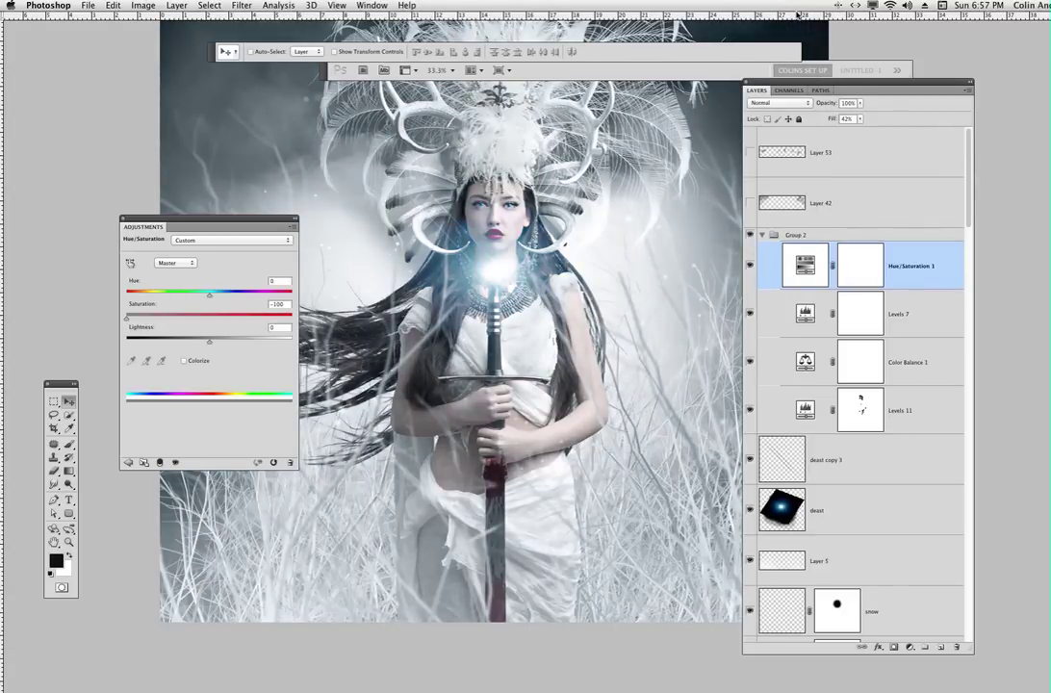
{"action": "key", "text": "super+z"}
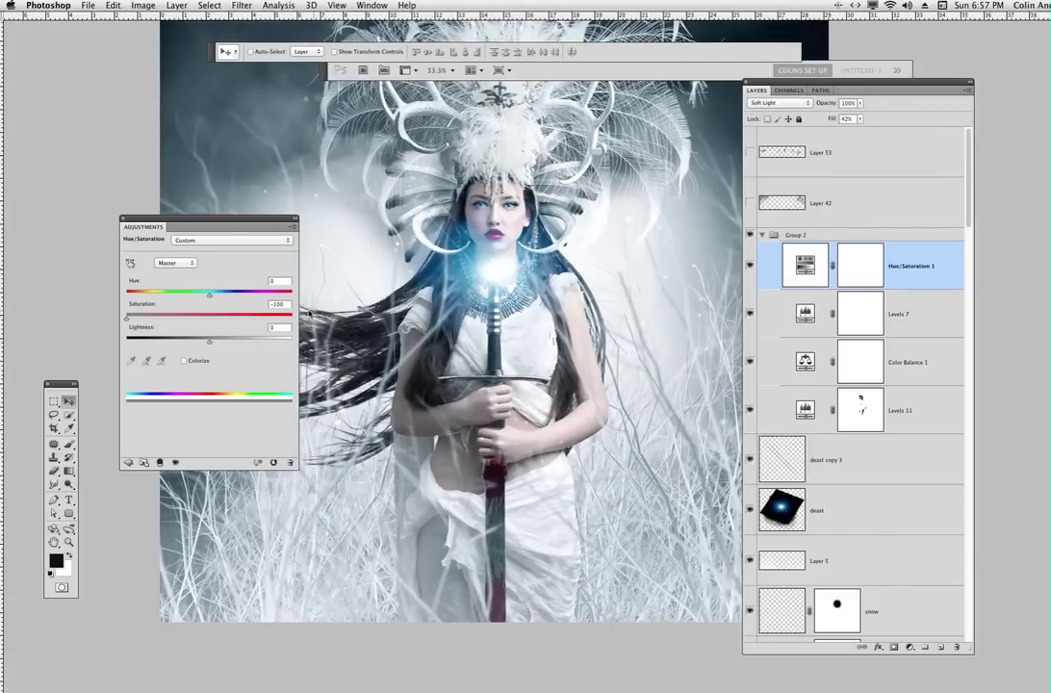
Step: Move the adjustment settings off the figure's hair and set the fill of Hue/Saturation 1 to 41%
{"action": "left_click_drag", "start_coordinate": [159, 223], "coordinate": [83, 177]}
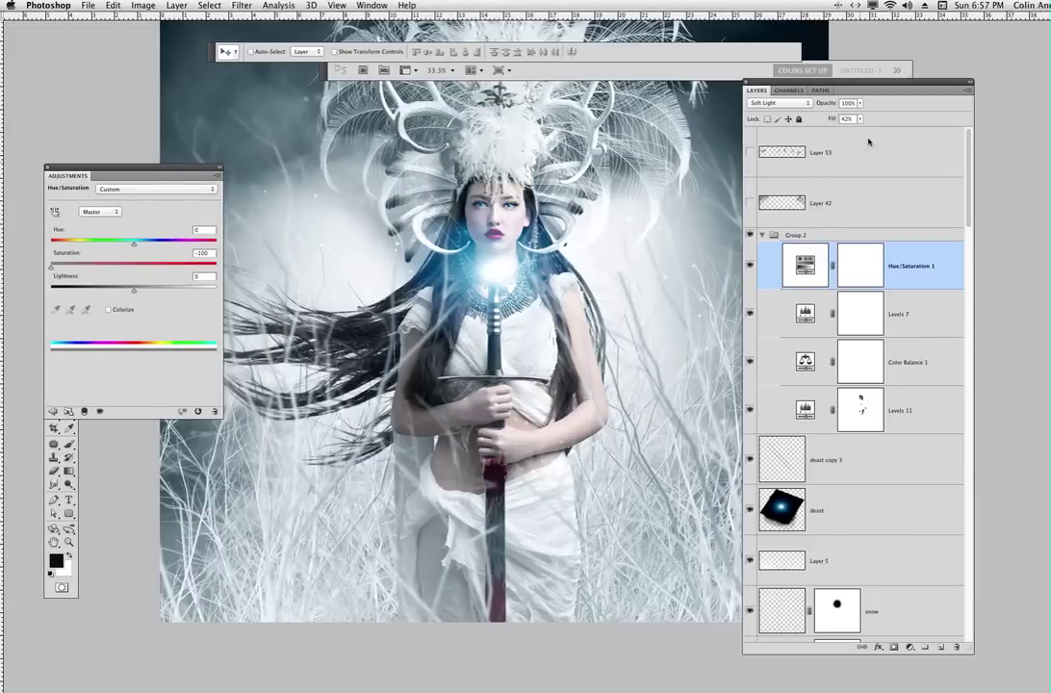
{"action": "left_click_drag", "start_coordinate": [860, 119], "coordinate": [905, 129]}
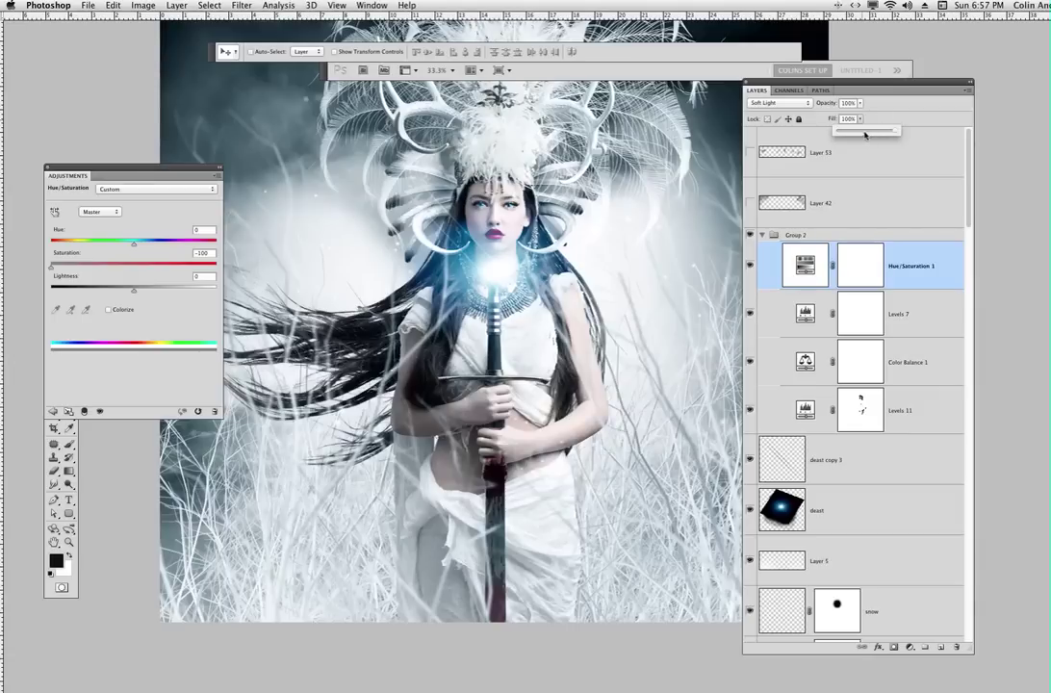
{"action": "left_click_drag", "start_coordinate": [864, 134], "coordinate": [856, 134]}
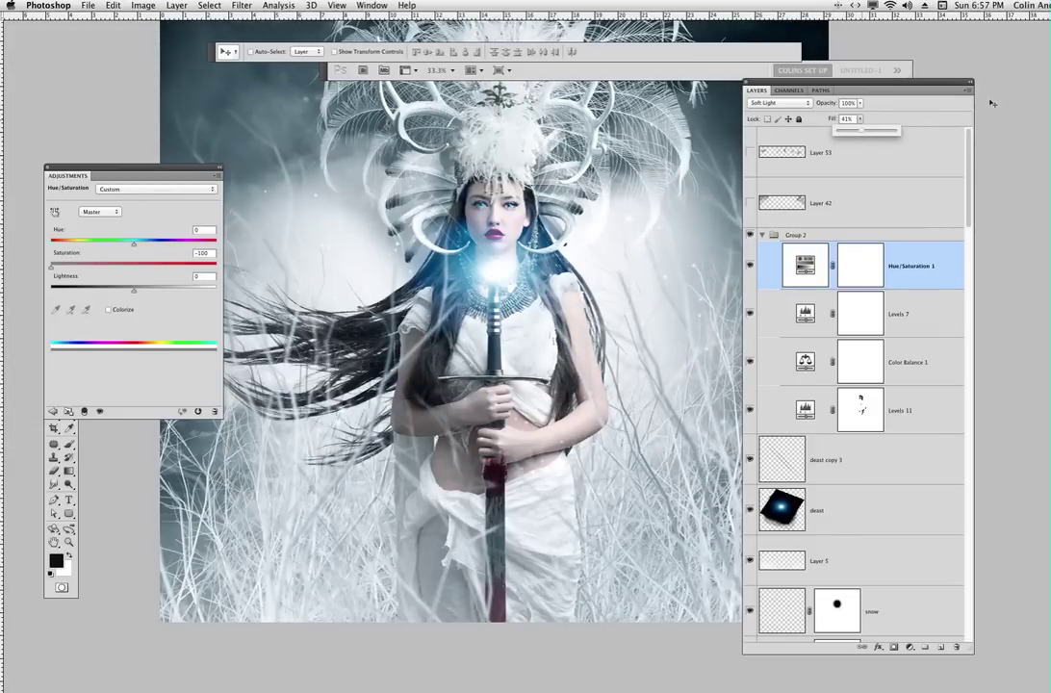
{"action": "left_click", "coordinate": [905, 267]}
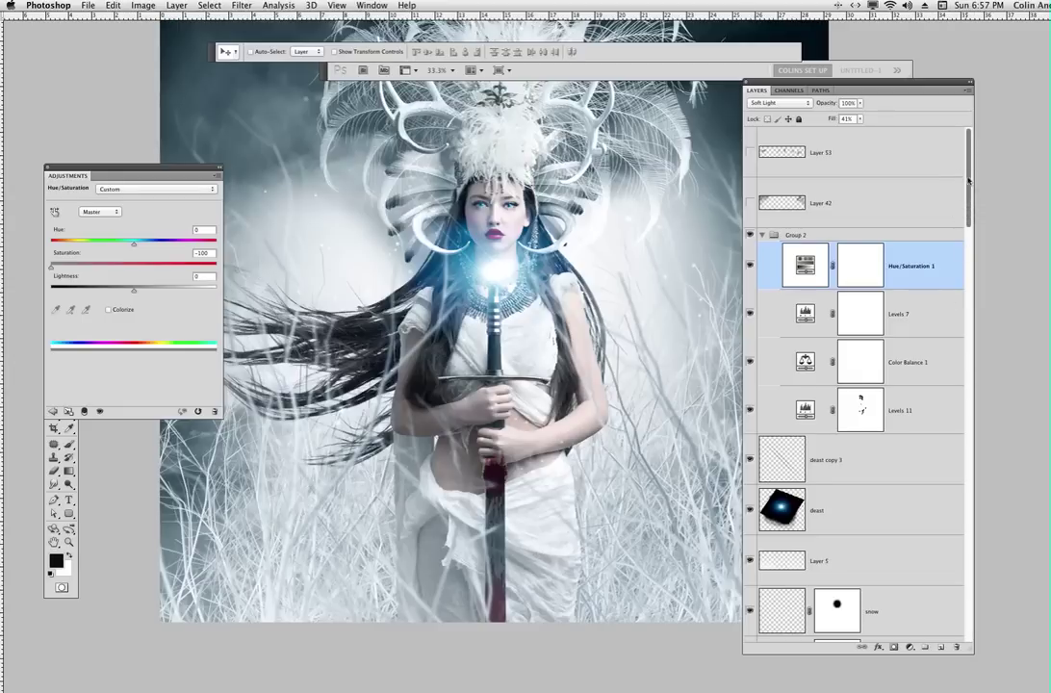
Step: Show Layer 42, close the adjustment settings, and select Layer 42 with the headdress and upper corners in view
{"action": "left_click", "coordinate": [750, 203]}
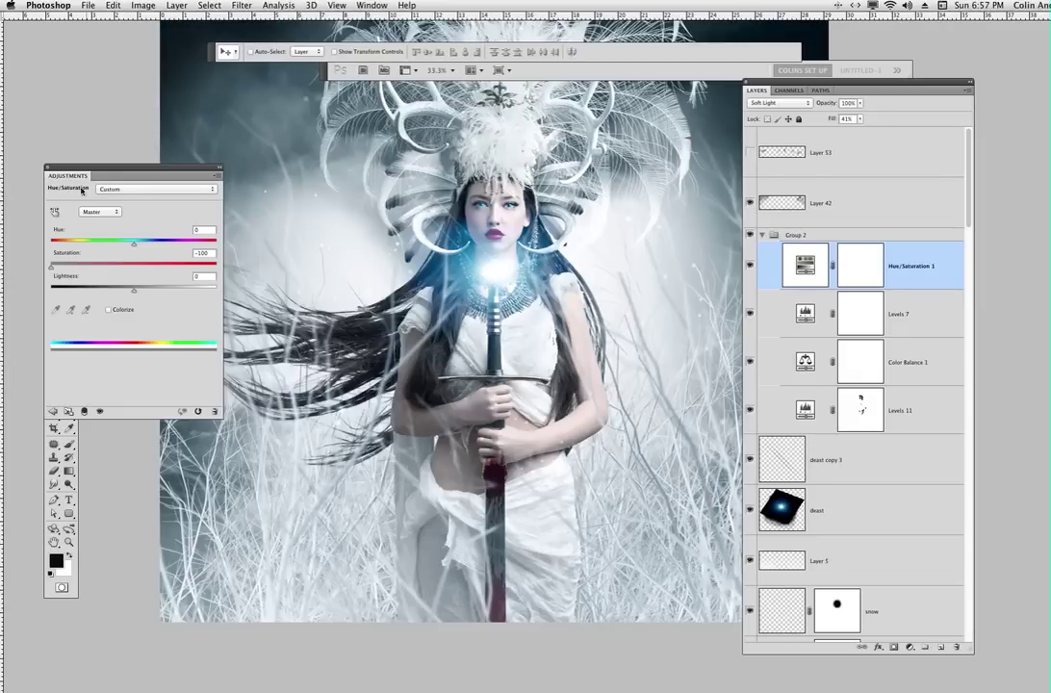
{"action": "left_click", "coordinate": [48, 170]}
{"action": "left_click_drag", "start_coordinate": [499, 278], "coordinate": [513, 459]}
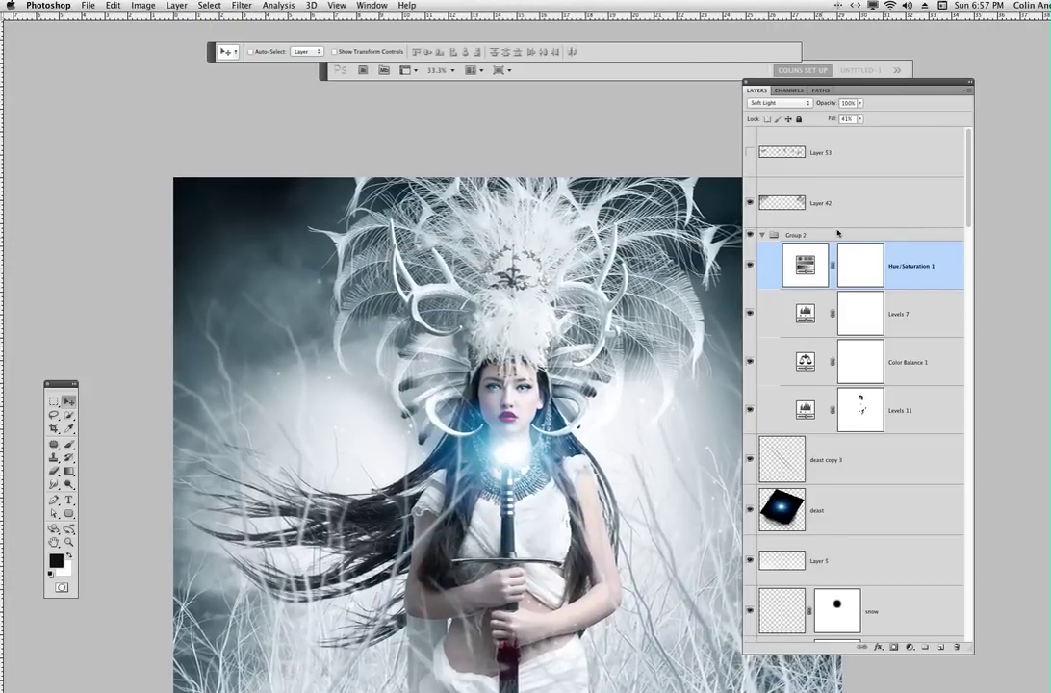
{"action": "left_click", "coordinate": [807, 202]}
Step: Choose the Brush tool with a soft 422 px tip and 10% flow
{"action": "key", "text": "b"}
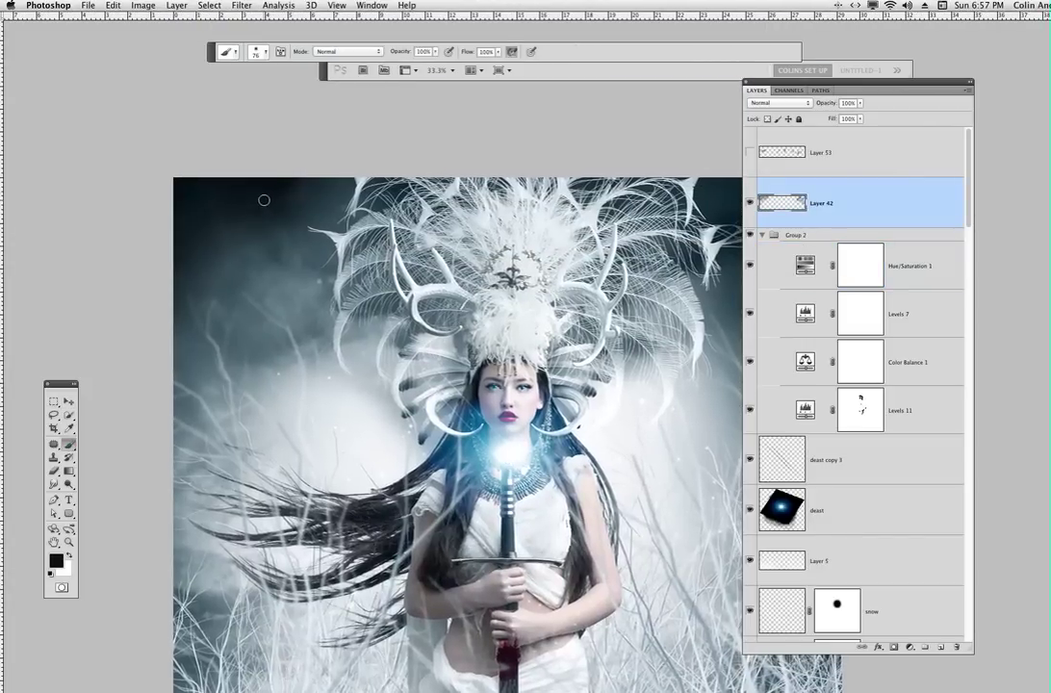
{"action": "right_click", "coordinate": [289, 145]}
{"action": "left_click_drag", "start_coordinate": [376, 164], "coordinate": [379, 164]}
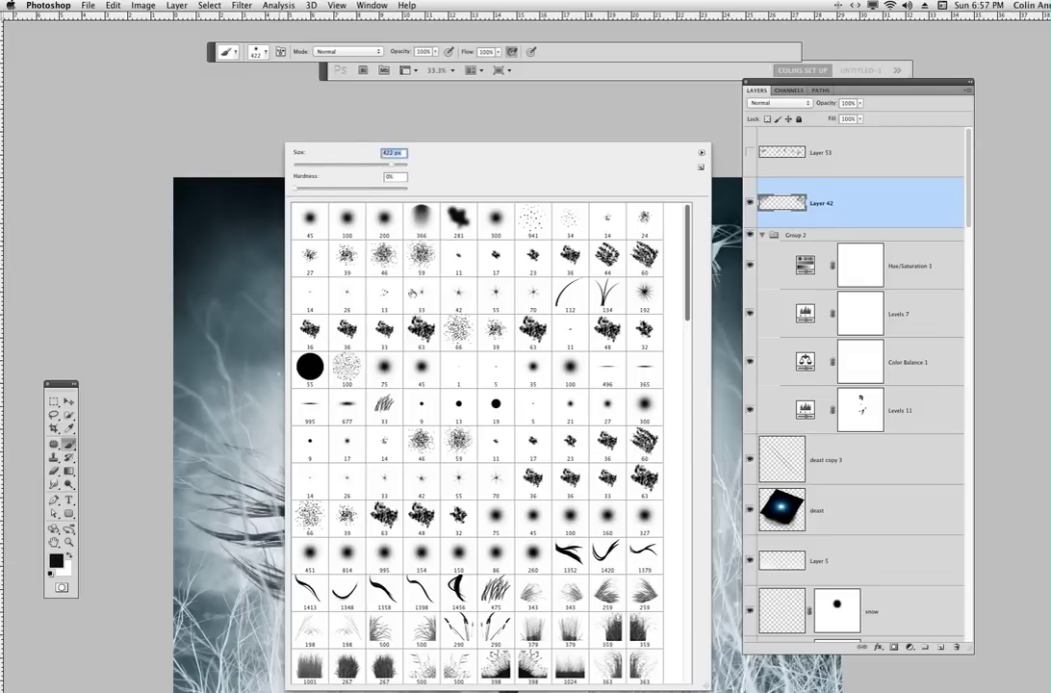
{"action": "left_click", "coordinate": [859, 202]}
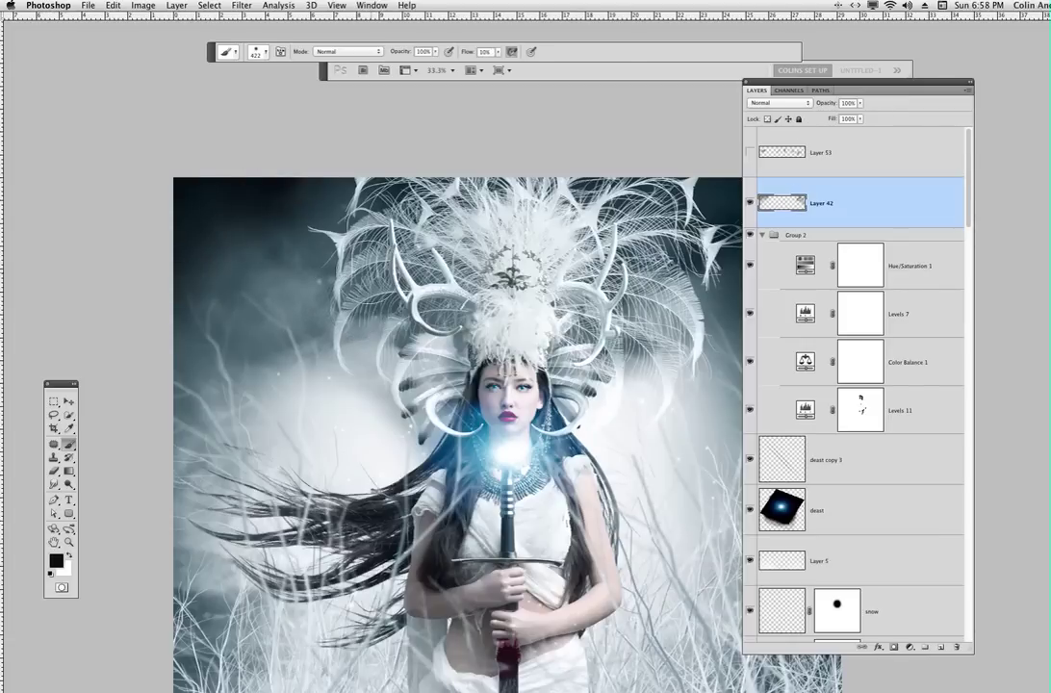
Step: Set the brush size to 960 px, try darkening the image's left side on Layer 42, and undo the stroke
{"action": "right_click", "coordinate": [492, 146]}
{"action": "left_click", "coordinate": [484, 152]}
{"action": "type", "text": "960"}
{"action": "key", "text": "Return"}
{"action": "key", "text": "Return"}
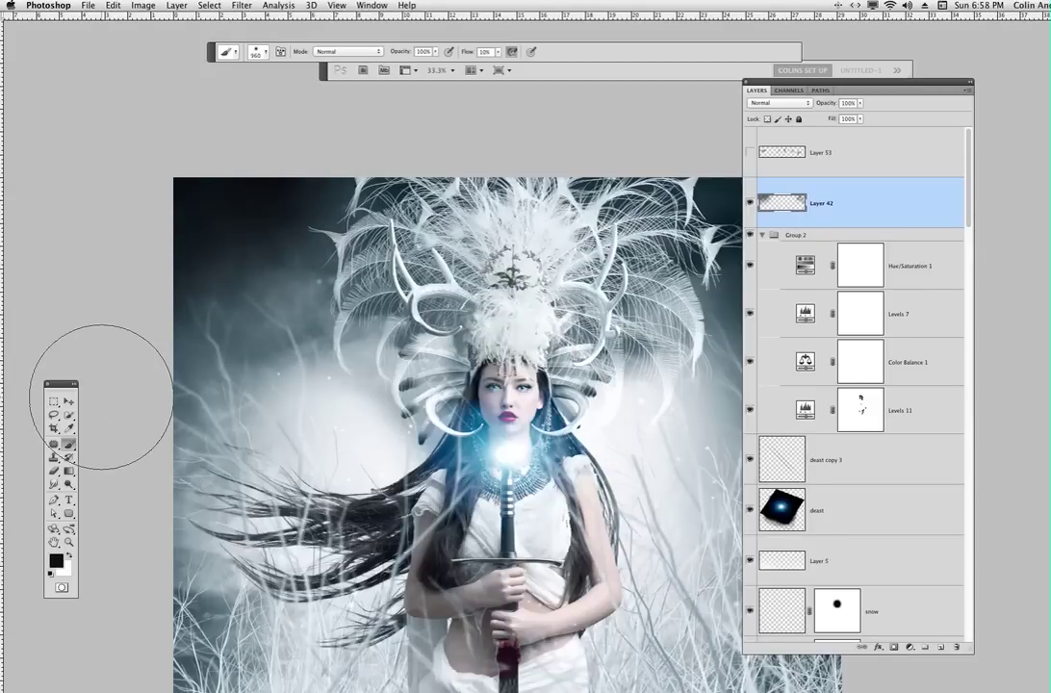
{"action": "key", "text": "super+z"}
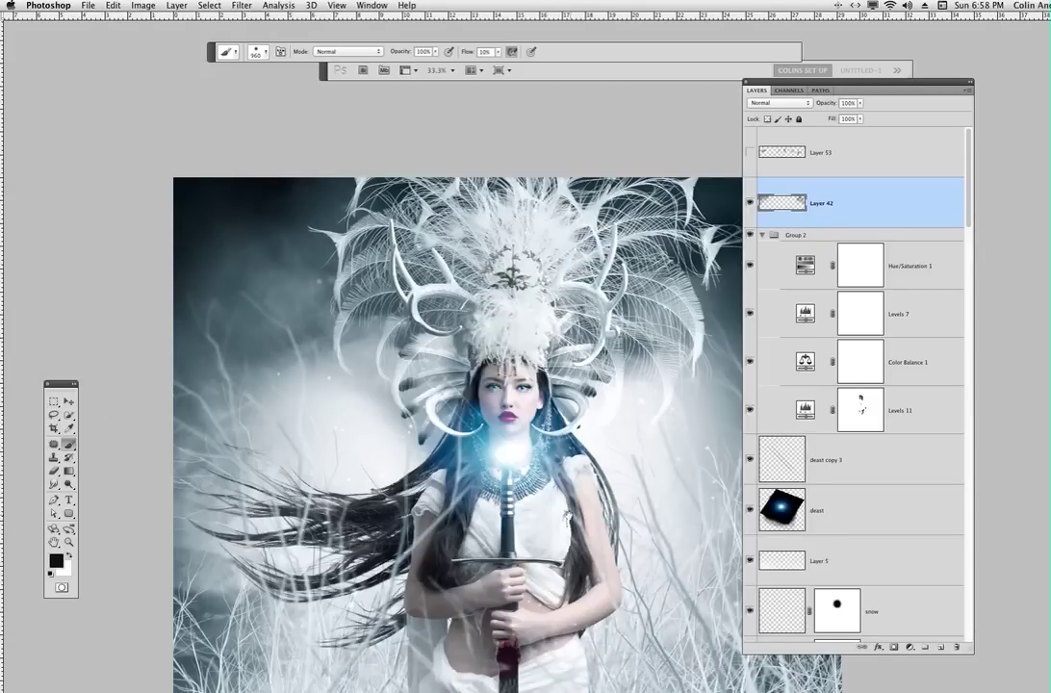
Step: Hide and show Layer 42 repeatedly to compare the image with and without its darkened upper corners
{"action": "mouse_move", "coordinate": [536, 513]}
{"action": "left_mouse_down"}
{"action": "mouse_move", "coordinate": [415, 487]}
{"action": "mouse_move", "coordinate": [469, 491]}
{"action": "mouse_move", "coordinate": [462, 498]}
{"action": "left_mouse_up"}
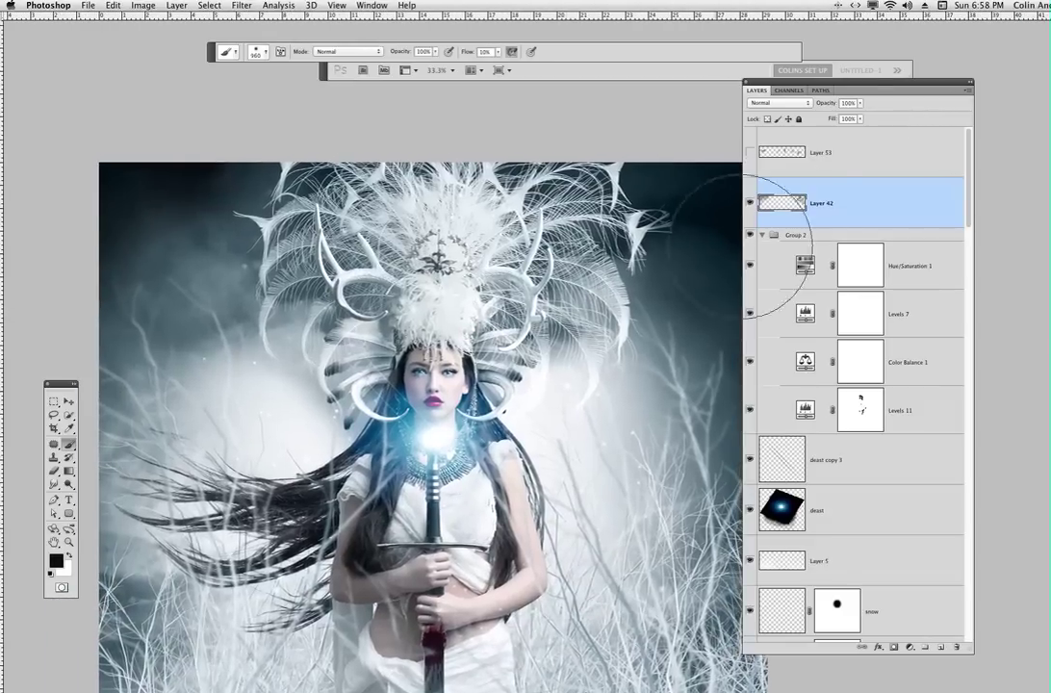
{"action": "left_click", "coordinate": [750, 202]}
{"action": "left_click", "coordinate": [749, 201]}
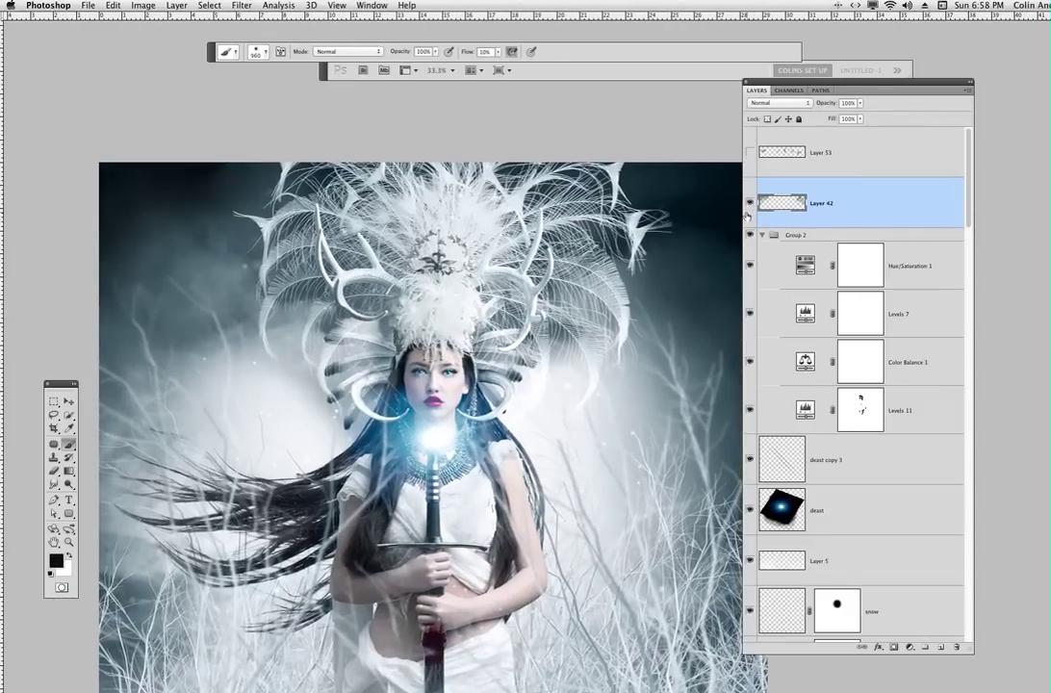
{"action": "key", "text": "super+minus"}
{"action": "left_click", "coordinate": [751, 203]}
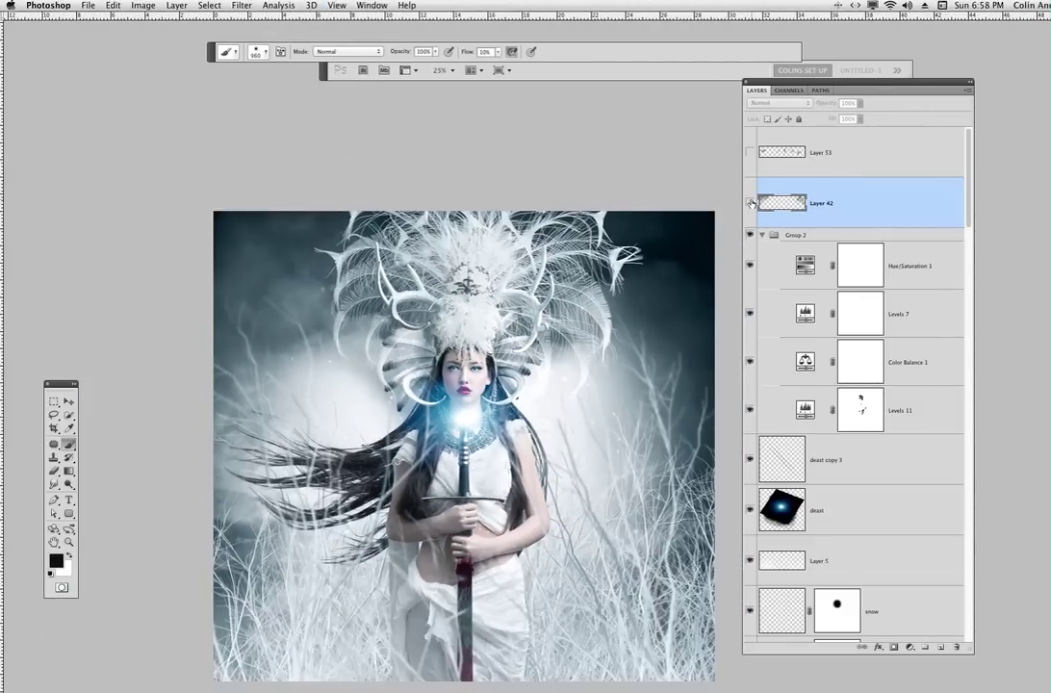
{"action": "left_click", "coordinate": [750, 203]}
{"action": "left_click", "coordinate": [751, 203]}
{"action": "left_click", "coordinate": [751, 203]}
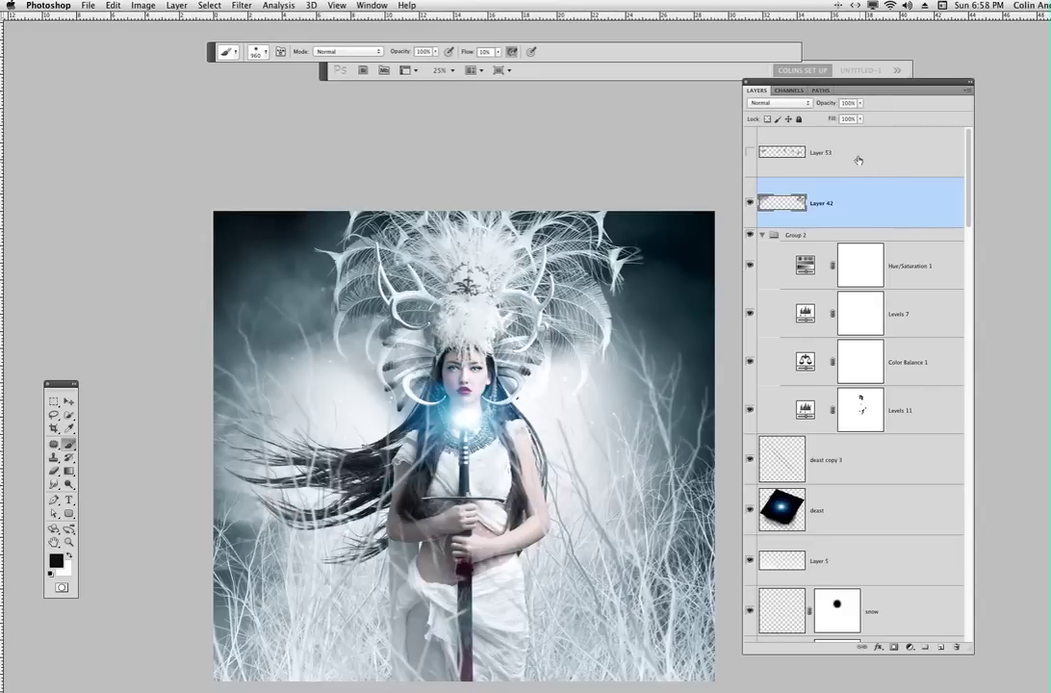
Step: Select Layer 53 at the top of the layer stack and make it visible
{"action": "left_click", "coordinate": [767, 143]}
{"action": "left_click", "coordinate": [751, 152]}
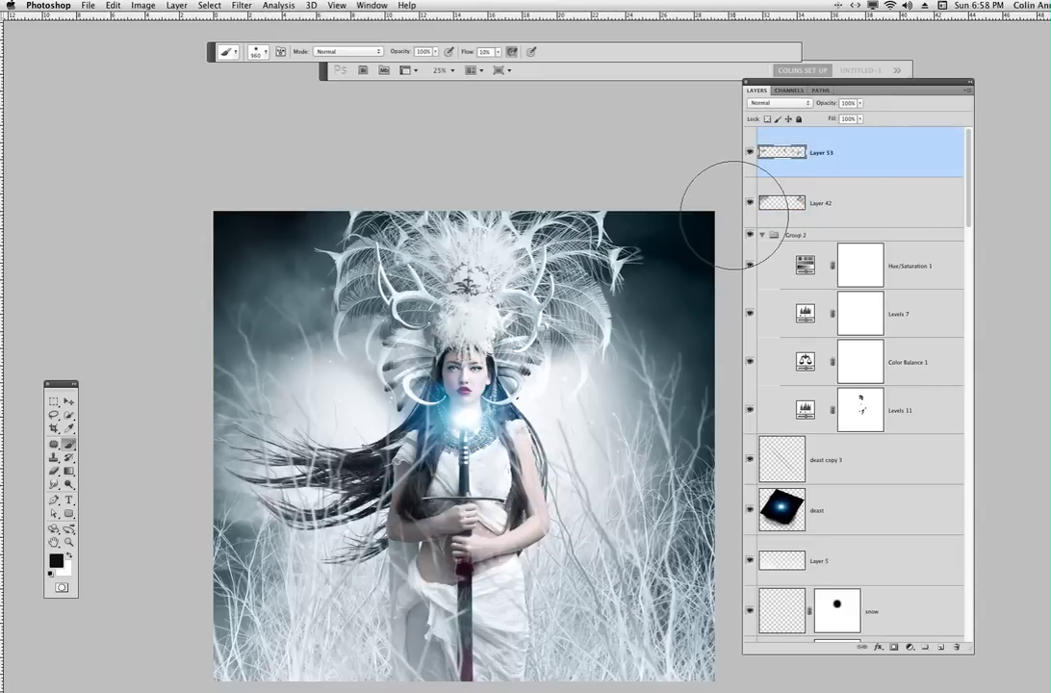
Step: Hide and show Layer 53 repeatedly to compare the headdress with and without it at 100% magnification
{"action": "key", "text": "super+1"}
{"action": "mouse_move", "coordinate": [382, 269]}
{"action": "left_mouse_down"}
{"action": "mouse_move", "coordinate": [543, 593]}
{"action": "mouse_move", "coordinate": [563, 593]}
{"action": "left_mouse_up"}
{"action": "left_click_drag", "start_coordinate": [440, 439], "coordinate": [540, 337]}
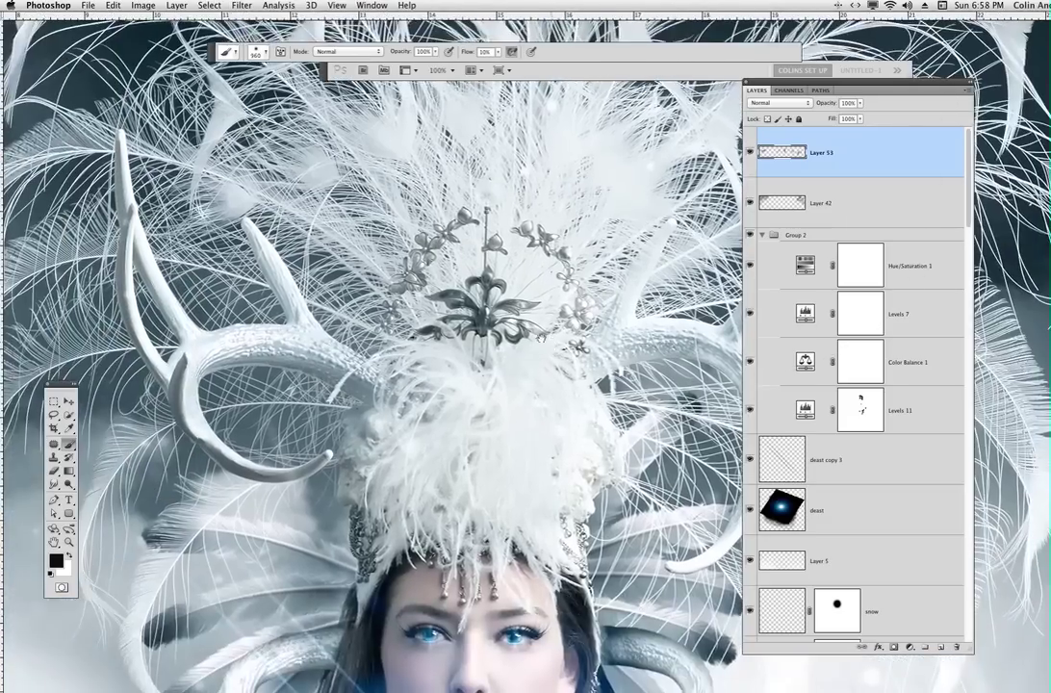
{"action": "key", "text": "v"}
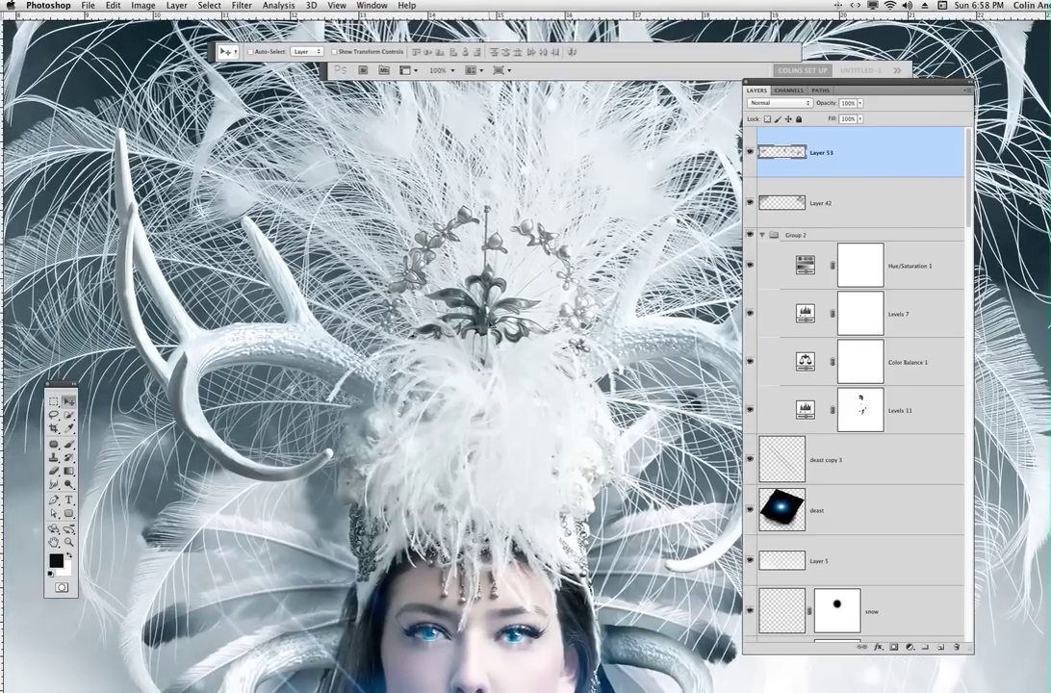
{"action": "left_click", "coordinate": [750, 152]}
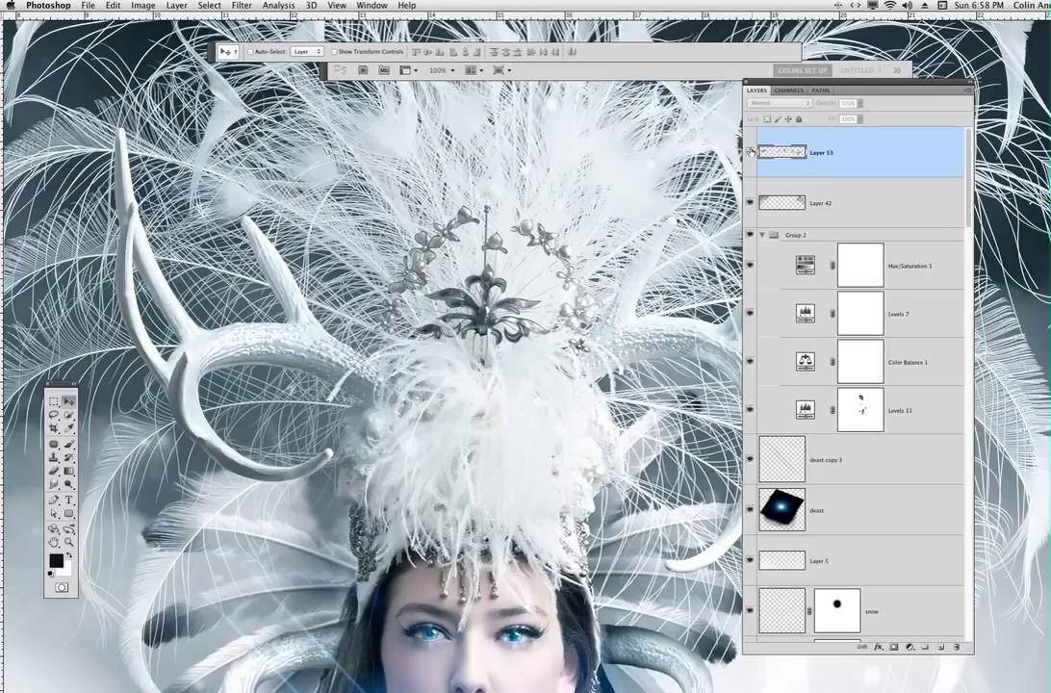
{"action": "left_click", "coordinate": [751, 152]}
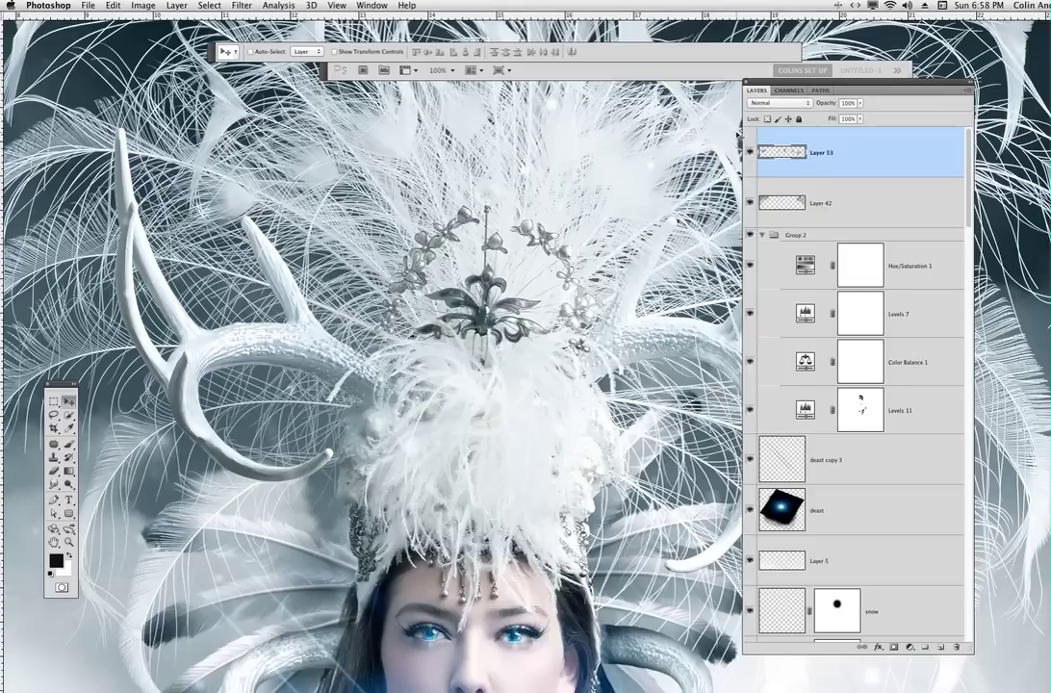
{"action": "left_click", "coordinate": [750, 153]}
{"action": "left_click", "coordinate": [750, 153]}
{"action": "left_click", "coordinate": [749, 152]}
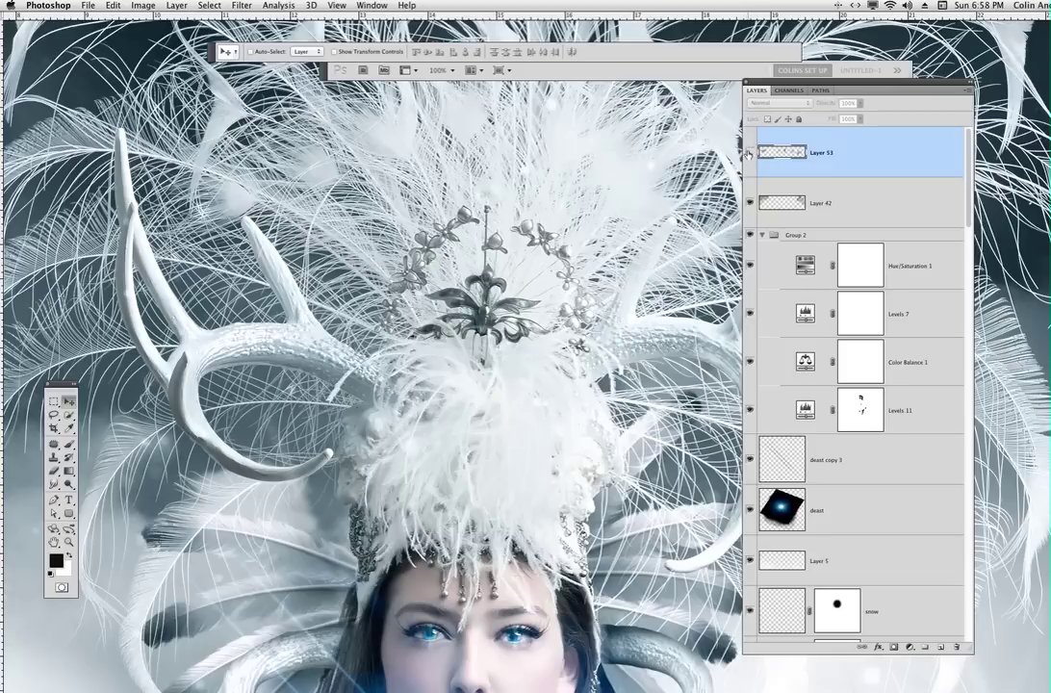
{"action": "left_click", "coordinate": [750, 152]}
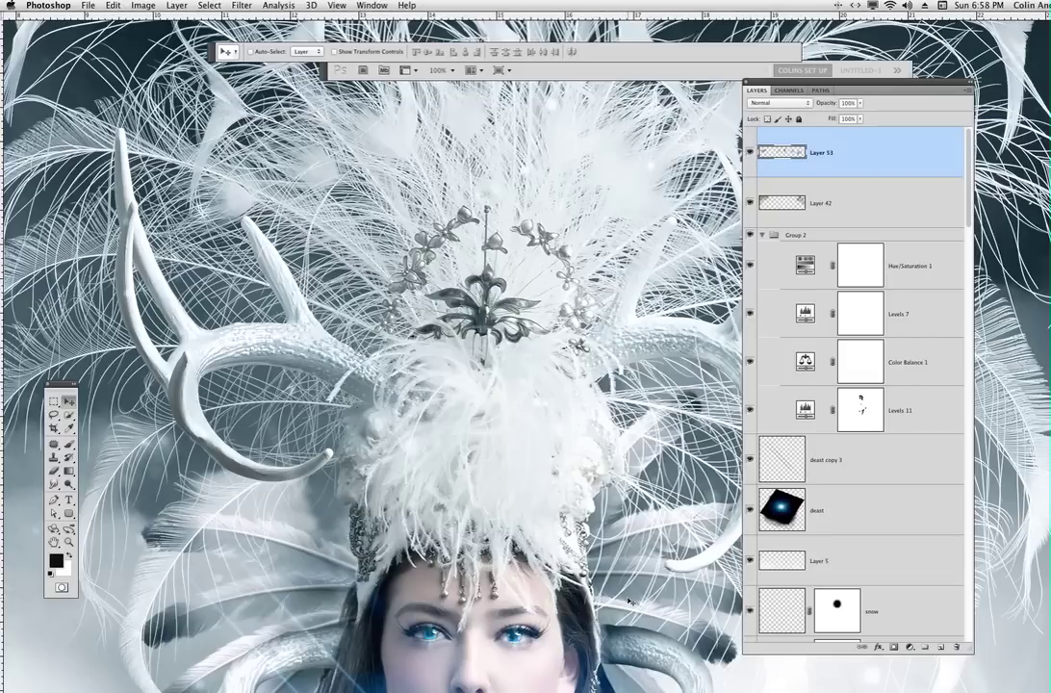
Step: Examine the whole composite, then inspect the face, eyes, necklace and sword glow at up to 200% magnification
{"action": "key", "text": "super+minus"}
{"action": "key", "text": "super+minus"}
{"action": "key", "text": "super+minus"}
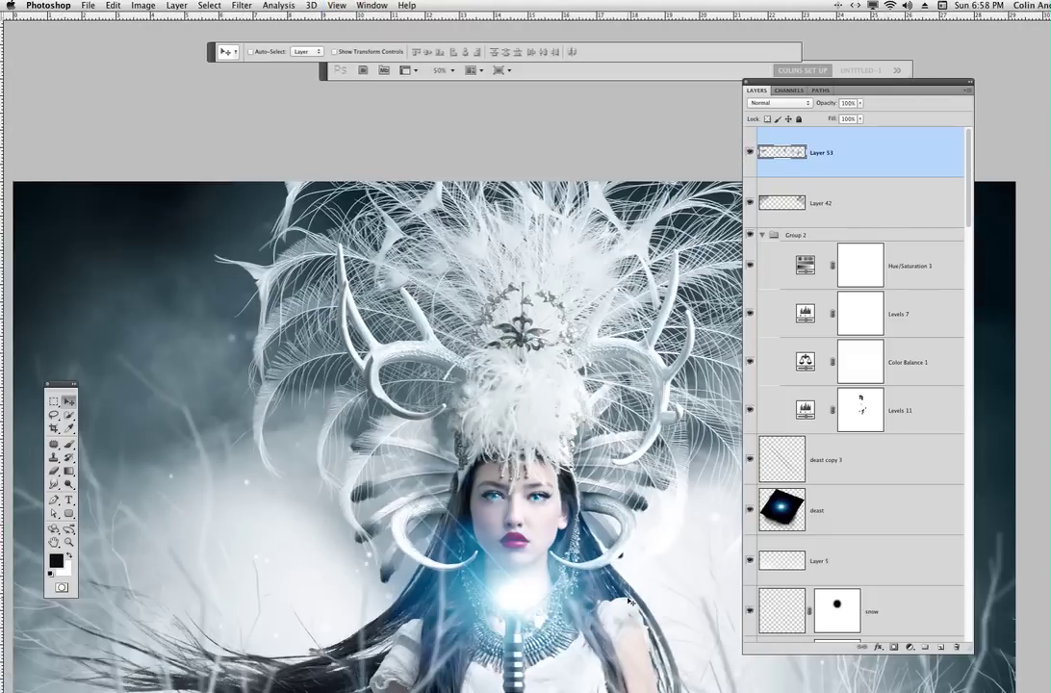
{"action": "key", "text": "super+minus"}
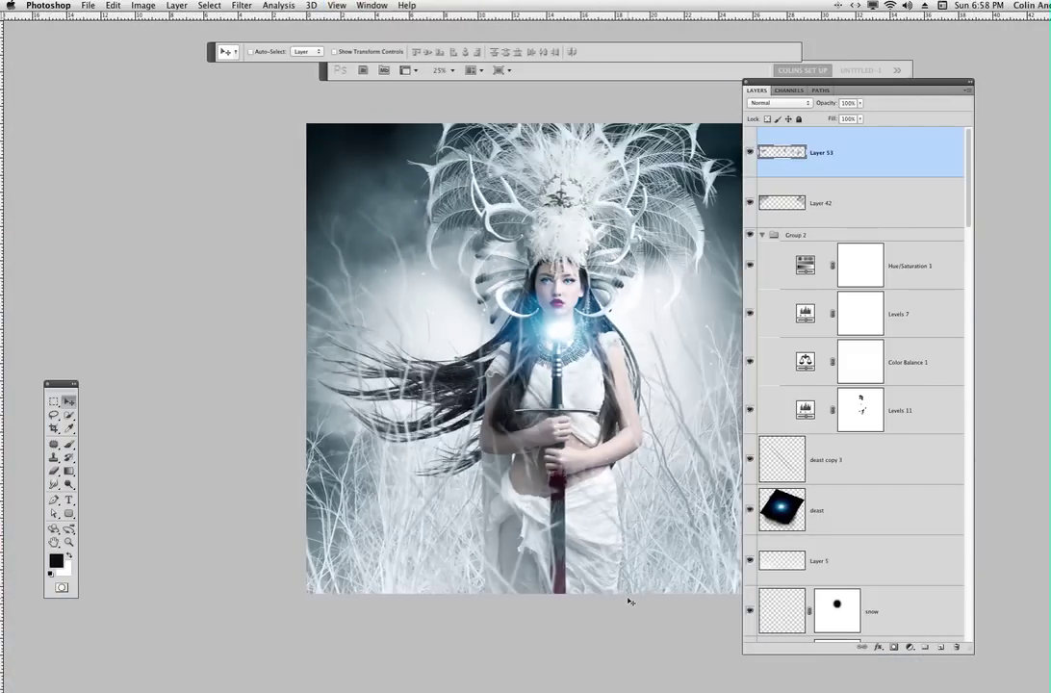
{"action": "left_click_drag", "start_coordinate": [576, 453], "coordinate": [484, 452]}
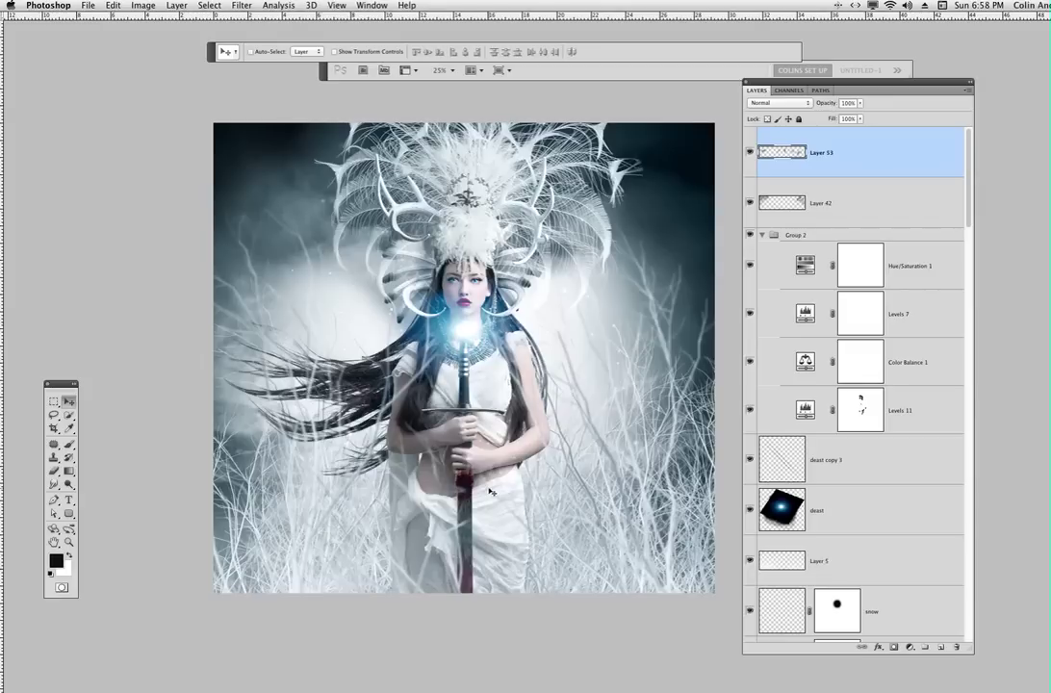
{"action": "key", "text": "super+equal"}
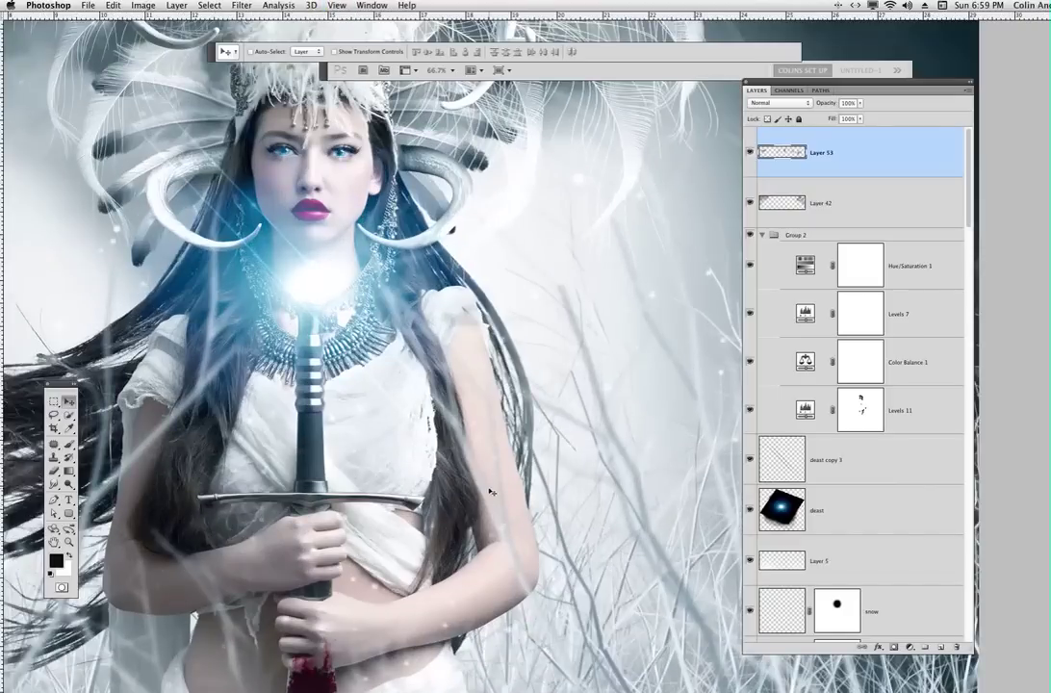
{"action": "key", "text": "super+equal"}
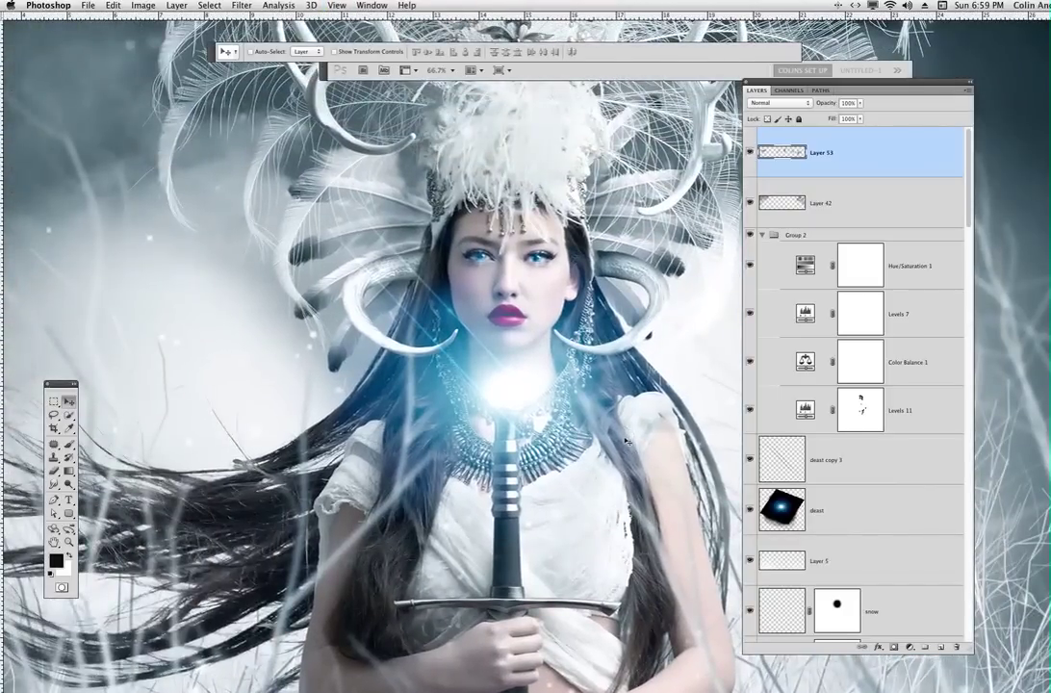
{"action": "key", "text": "super+equal"}
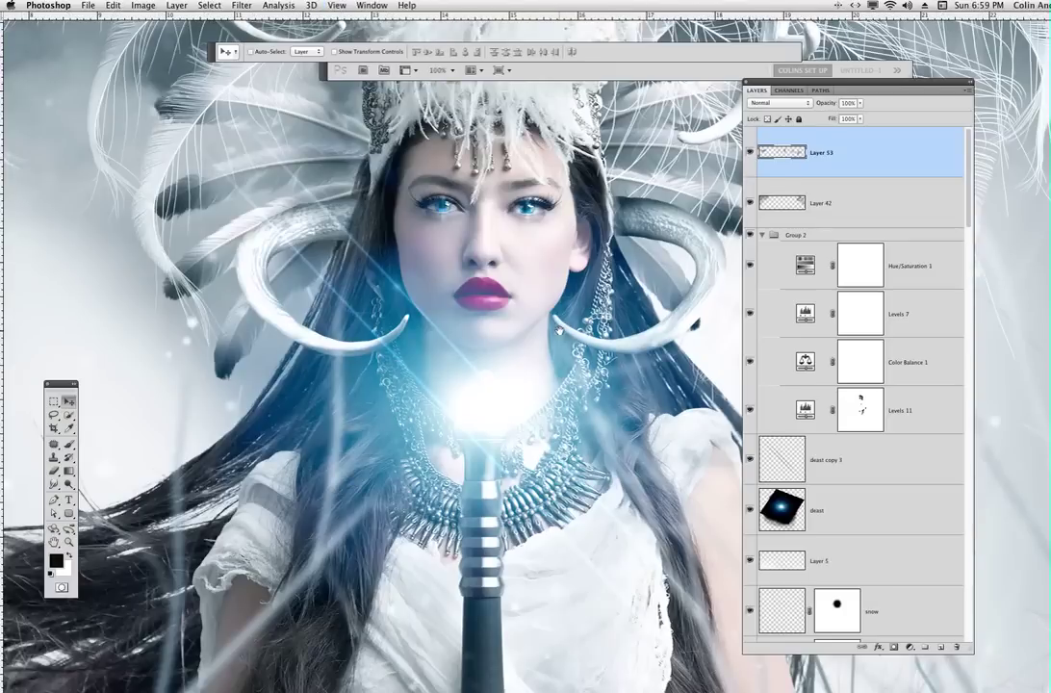
{"action": "scroll", "coordinate": [476, 281], "scroll_direction": "up", "scroll_amount": 1}
{"action": "key", "text": "super+equal"}
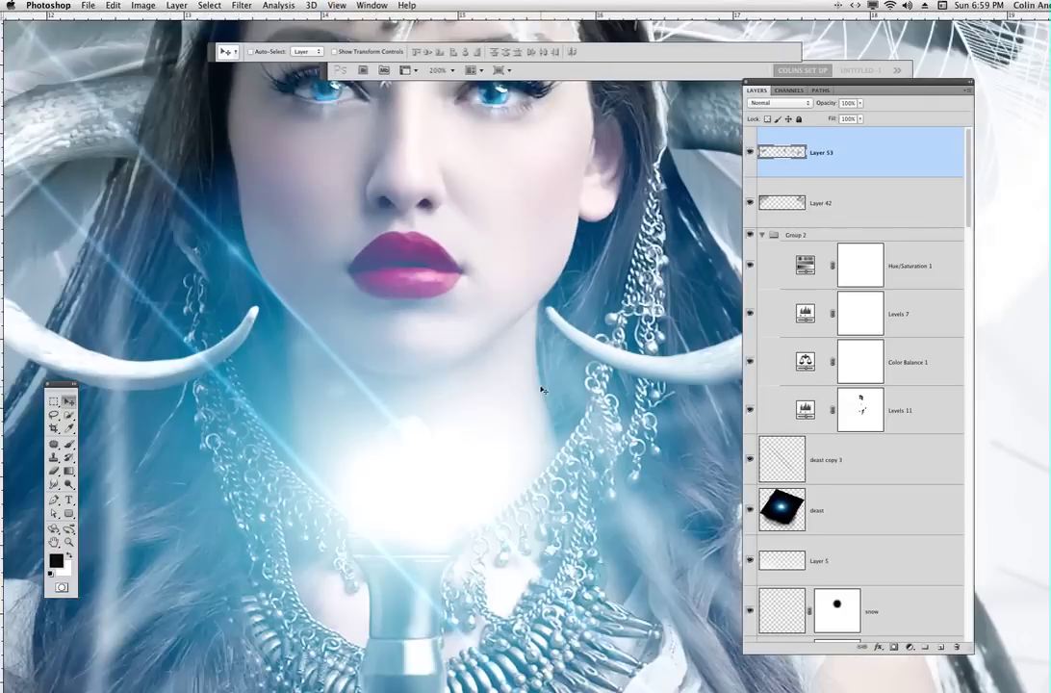
{"action": "scroll", "coordinate": [501, 304], "scroll_direction": "up", "scroll_amount": 8}
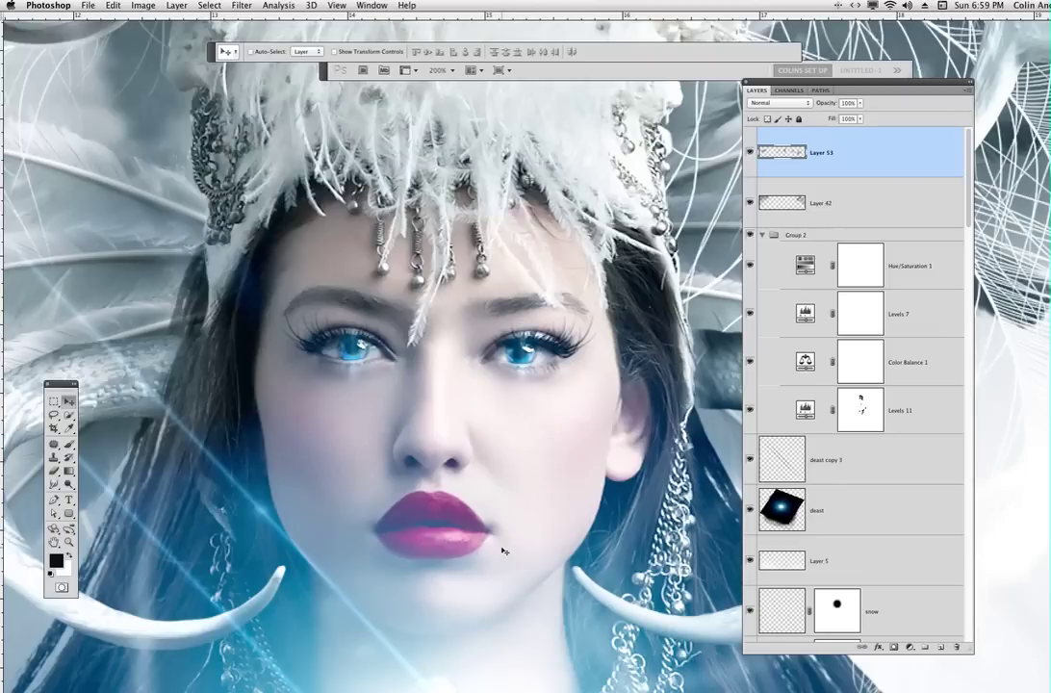
Step: Fit the figure in view at 33.3% and return the document to Standard Screen Mode
{"action": "key", "text": "super+minus"}
{"action": "key", "text": "super+minus"}
{"action": "key", "text": "super+minus"}
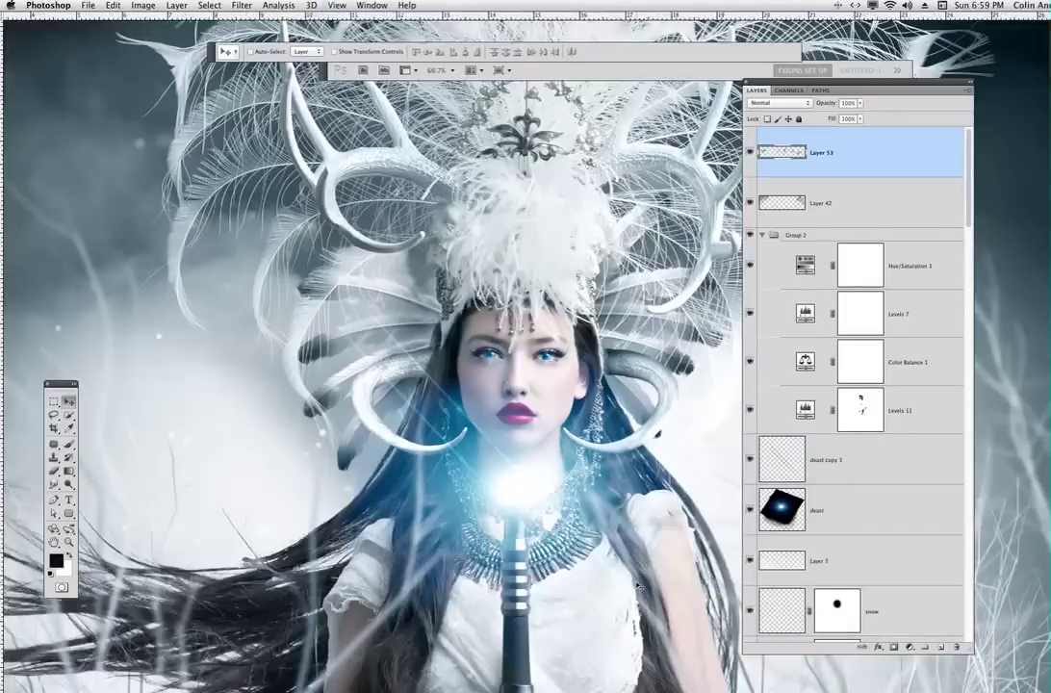
{"action": "key", "text": "super+minus"}
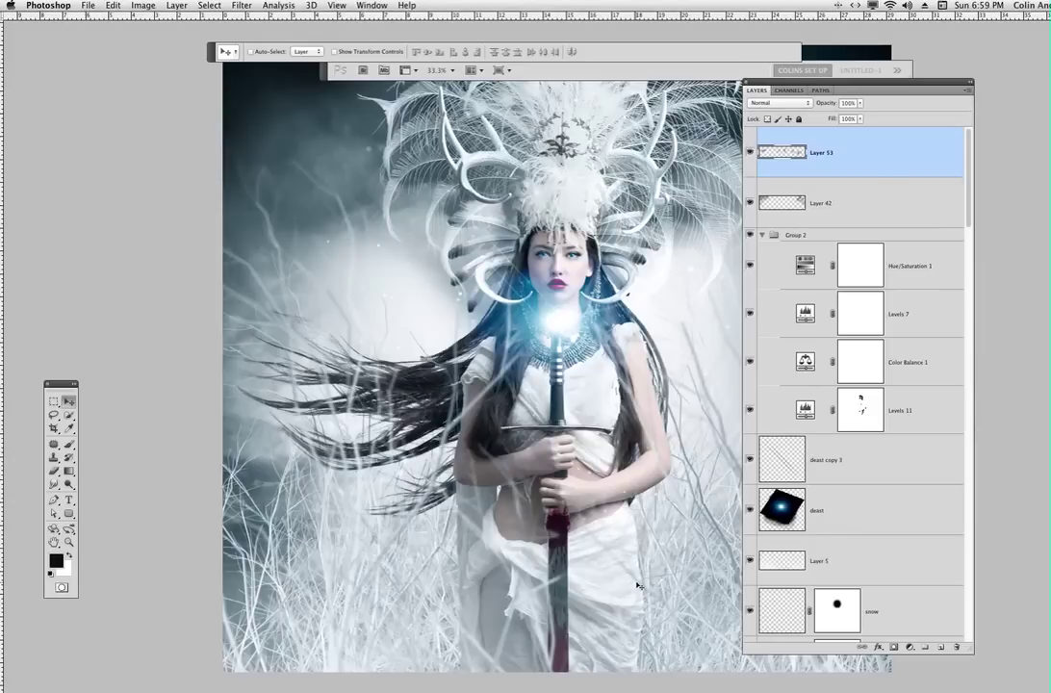
{"action": "left_click_drag", "start_coordinate": [596, 438], "coordinate": [436, 436]}
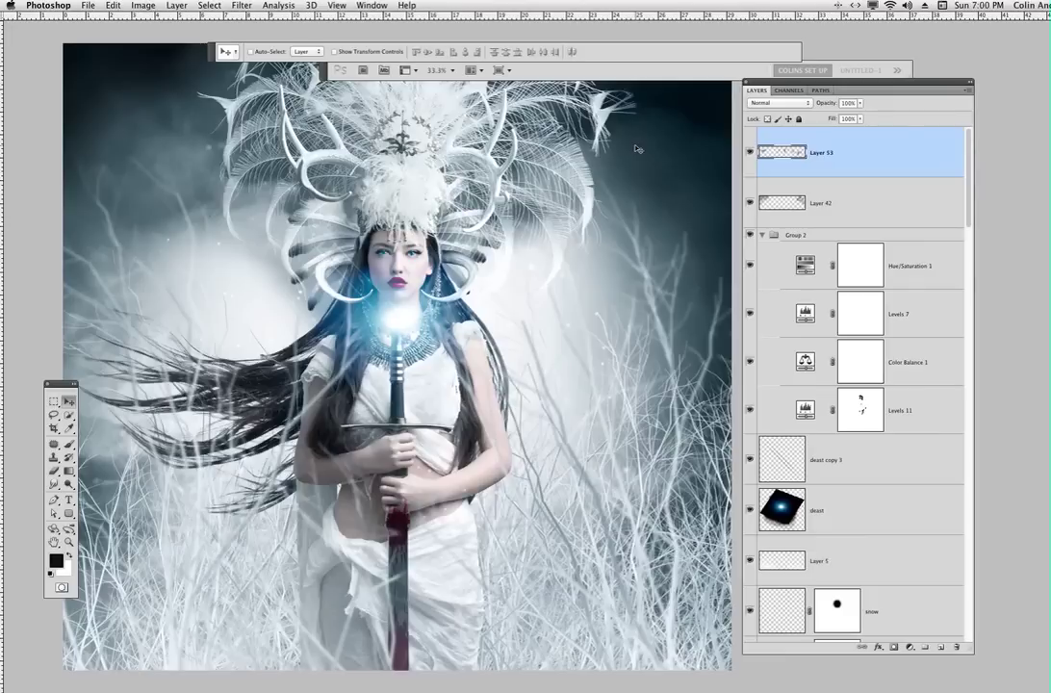
{"action": "left_click", "coordinate": [498, 70]}
{"action": "left_click", "coordinate": [519, 85]}
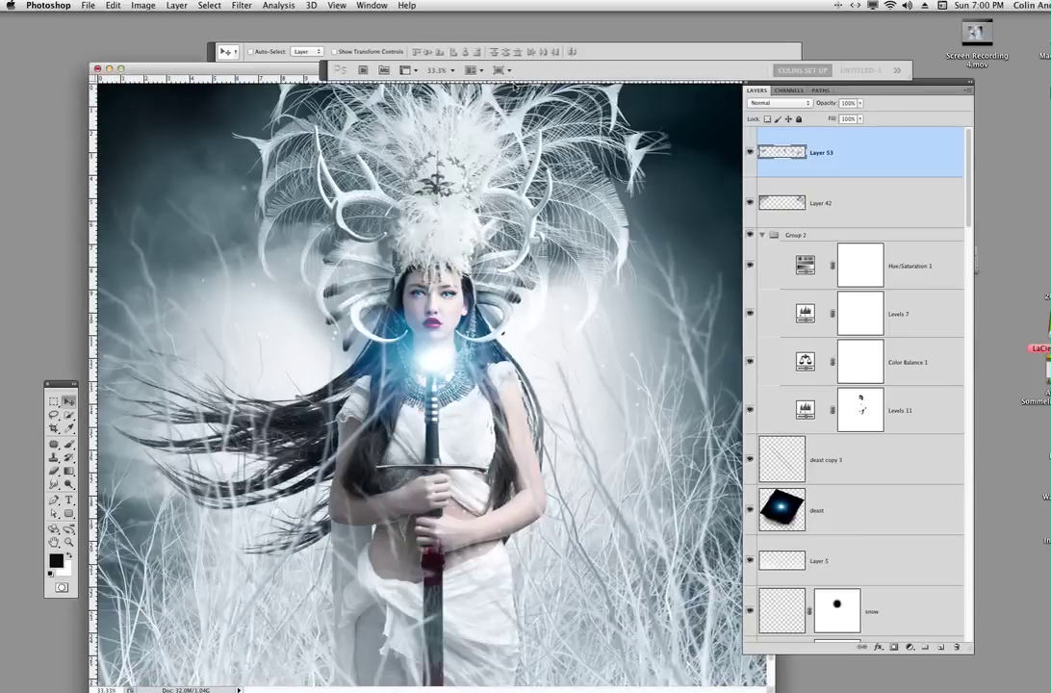